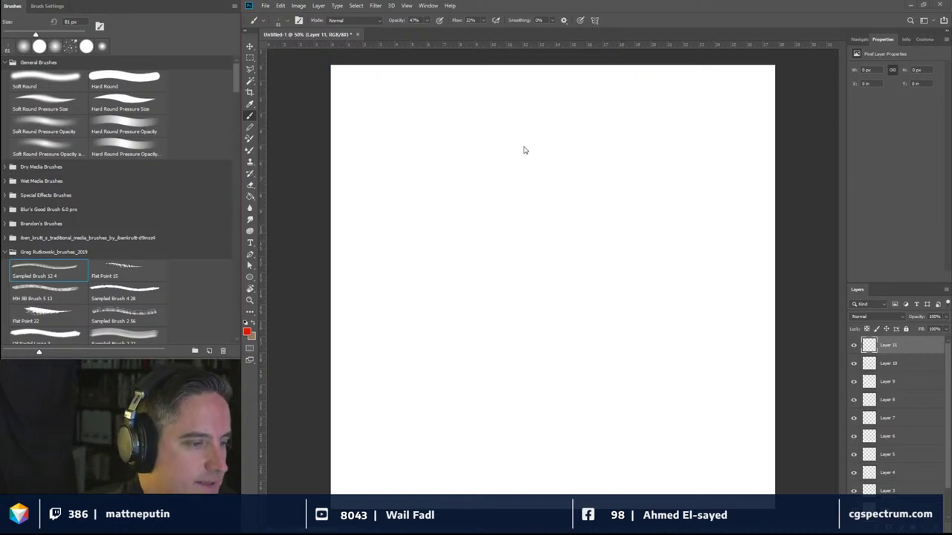
Step: Rough in the figure's oval head, back and neck line, and legs in faint red
left_click_drag(502, 129, 478, 188)
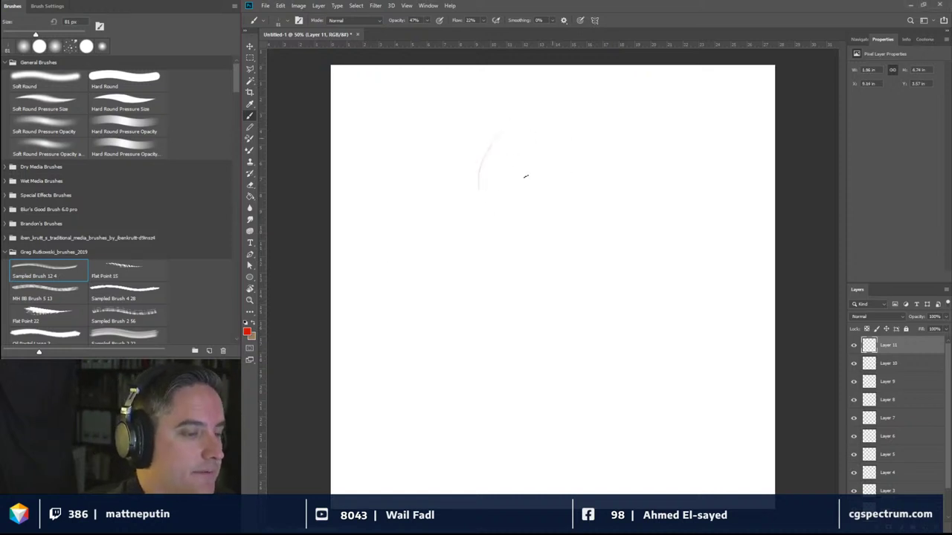
mouse_move(552, 138)
left_mouse_down()
mouse_move(523, 131)
mouse_move(537, 99)
mouse_move(556, 143)
left_mouse_up()
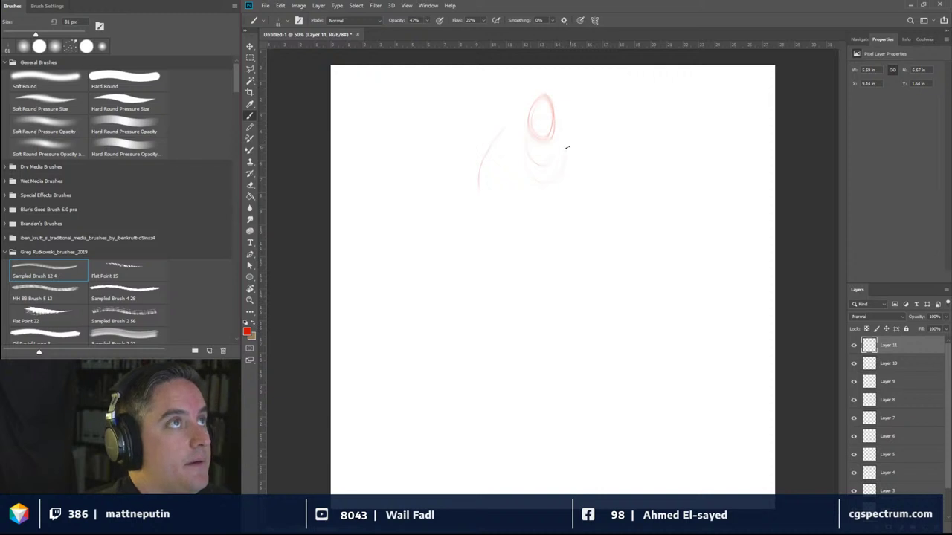
mouse_move(523, 176)
left_mouse_down()
mouse_move(510, 95)
mouse_move(582, 87)
mouse_move(568, 202)
mouse_move(541, 233)
mouse_move(560, 238)
mouse_move(508, 257)
mouse_move(506, 287)
mouse_move(540, 446)
left_mouse_up()
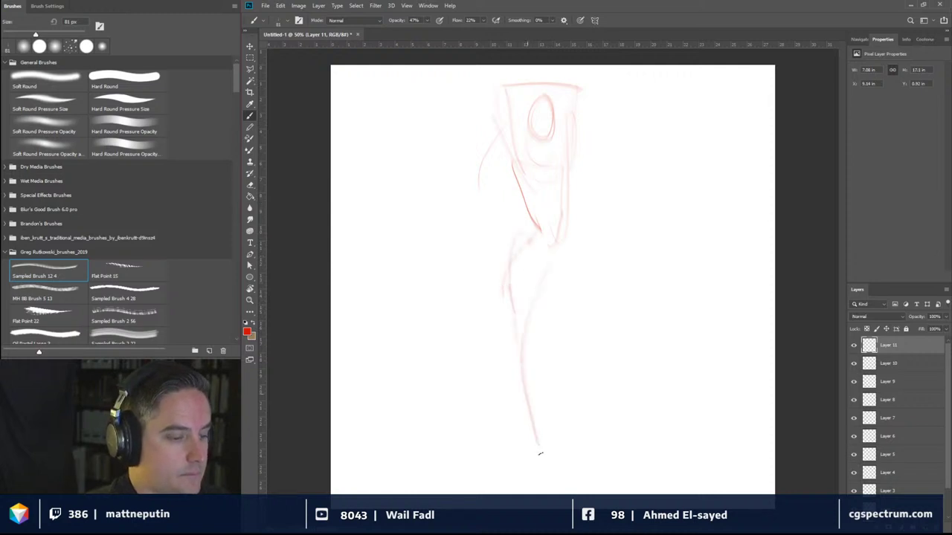
left_click_drag(512, 240, 525, 415)
Step: Draw and reinforce the right leg, then mark the line of both hips
mouse_move(552, 231)
left_mouse_down()
mouse_move(597, 348)
mouse_move(616, 457)
left_mouse_up()
left_click_drag(607, 412, 591, 354)
mouse_move(552, 238)
left_mouse_down()
mouse_move(597, 365)
mouse_move(607, 415)
left_mouse_up()
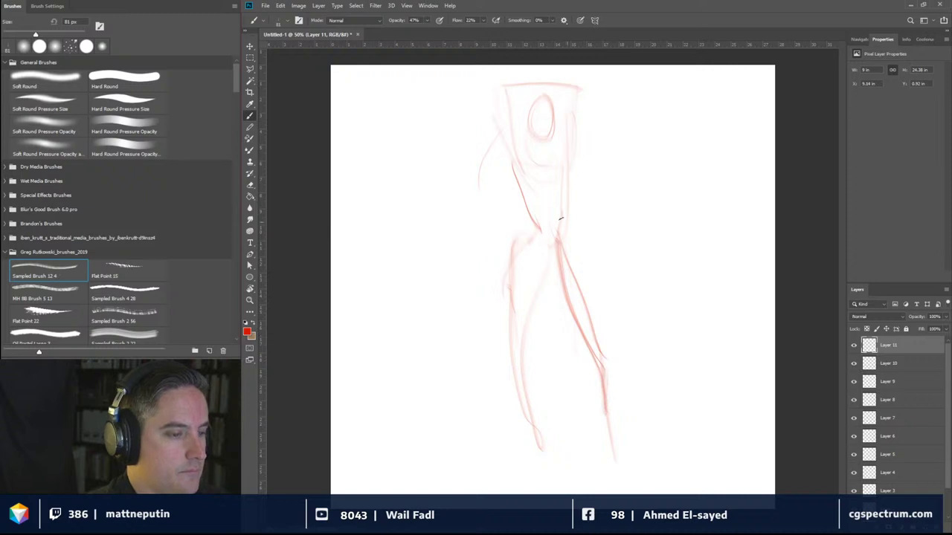
left_click_drag(565, 235, 549, 278)
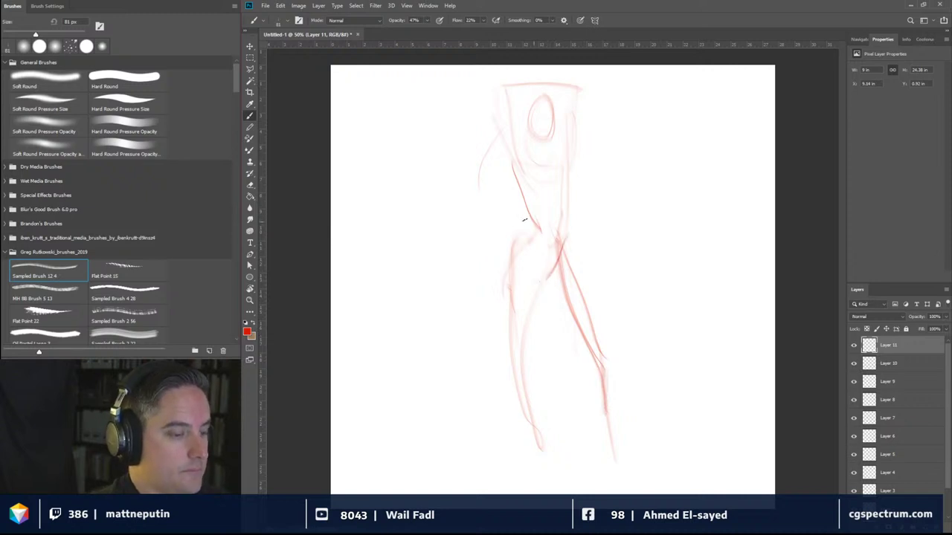
left_click_drag(525, 227, 506, 272)
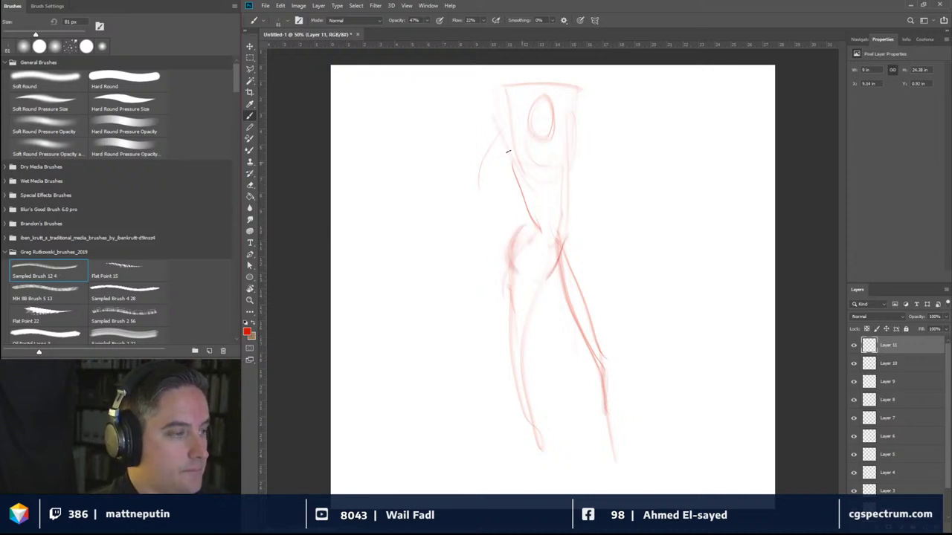
left_click(380, 21)
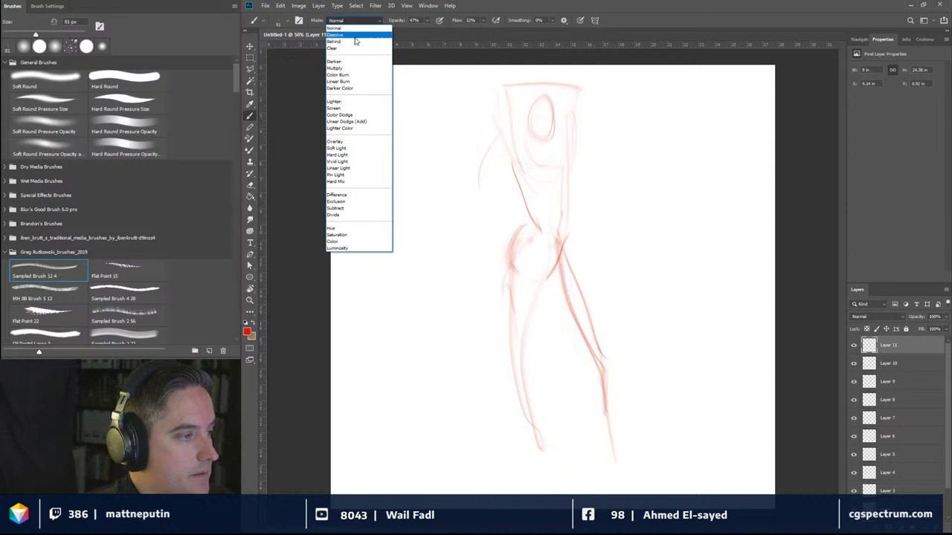
Step: Switch the brush to Multiply mode and choose a darker red painting colour
left_click(356, 74)
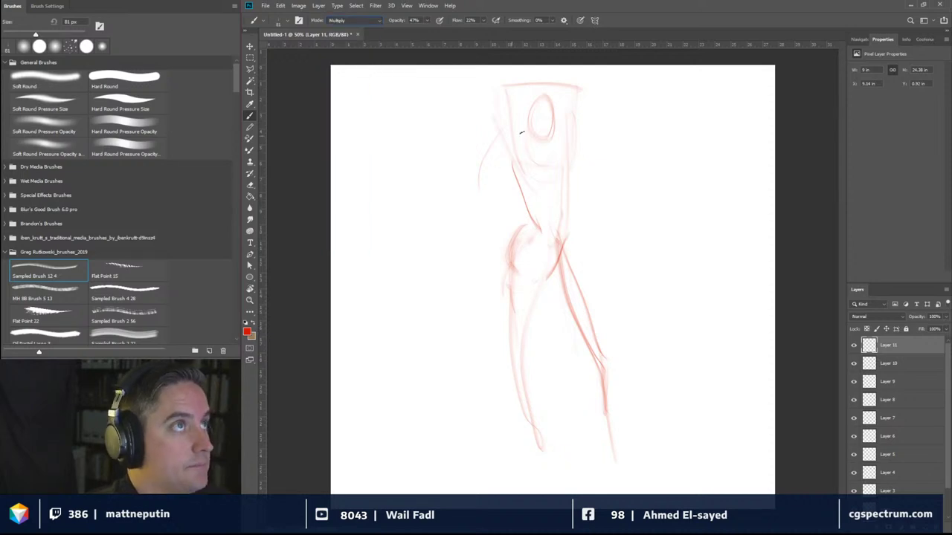
left_click_drag(506, 163, 507, 131)
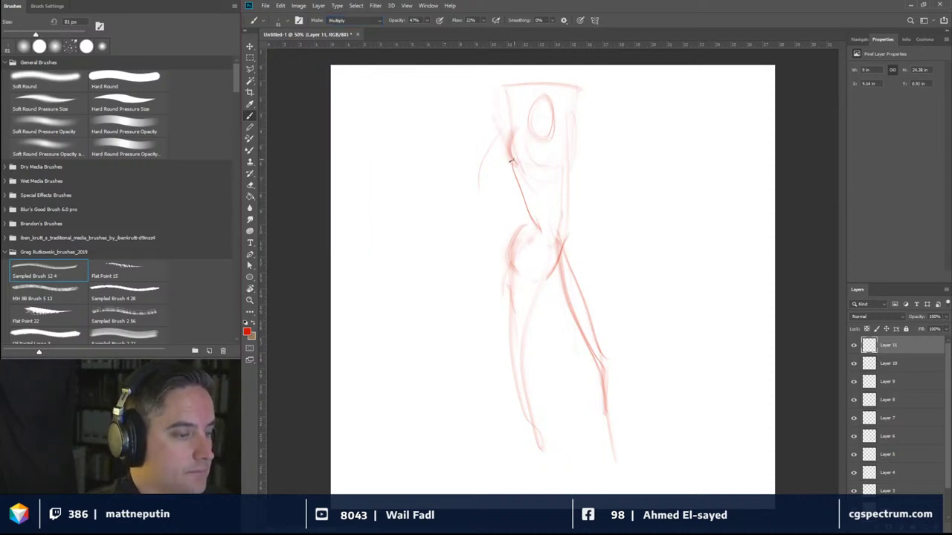
left_click(247, 332)
left_click(784, 353)
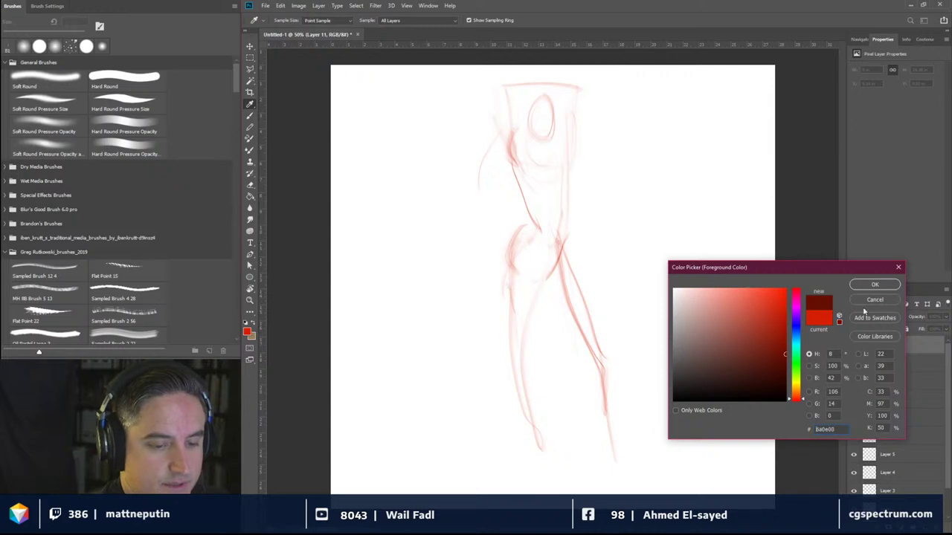
left_click(871, 285)
Step: Darken the hip curve, the left thigh and the lower left leg in dark red
mouse_move(522, 216)
left_mouse_down()
mouse_move(509, 279)
mouse_move(543, 280)
mouse_move(564, 260)
mouse_move(559, 247)
mouse_move(516, 349)
left_mouse_up()
left_click_drag(534, 294, 516, 356)
left_click_drag(515, 265, 507, 335)
mouse_move(508, 254)
left_mouse_down()
mouse_move(517, 398)
mouse_move(506, 373)
mouse_move(525, 431)
left_mouse_up()
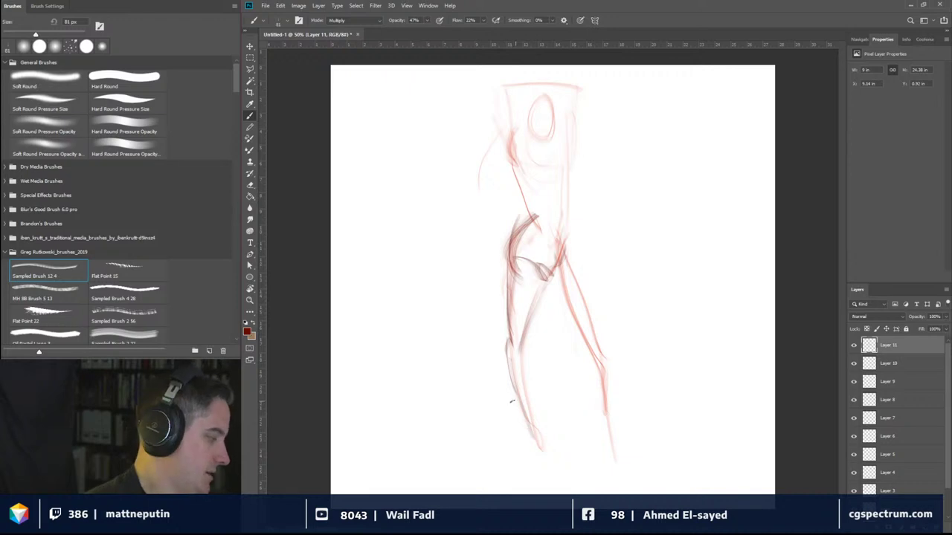
mouse_move(523, 354)
left_mouse_down()
mouse_move(529, 421)
mouse_move(525, 396)
left_mouse_up()
left_click_drag(520, 348, 532, 422)
left_click_drag(524, 327, 519, 348)
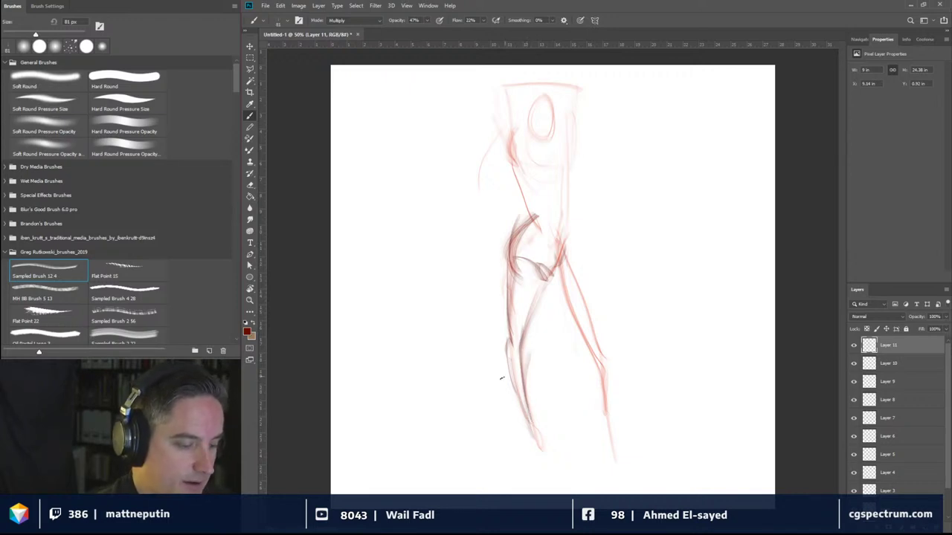
Step: Strengthen the right leg contour and right hip, and shape the pelvis
mouse_move(547, 276)
left_mouse_down()
mouse_move(577, 325)
mouse_move(552, 302)
mouse_move(601, 350)
mouse_move(574, 323)
mouse_move(587, 349)
mouse_move(585, 267)
left_mouse_up()
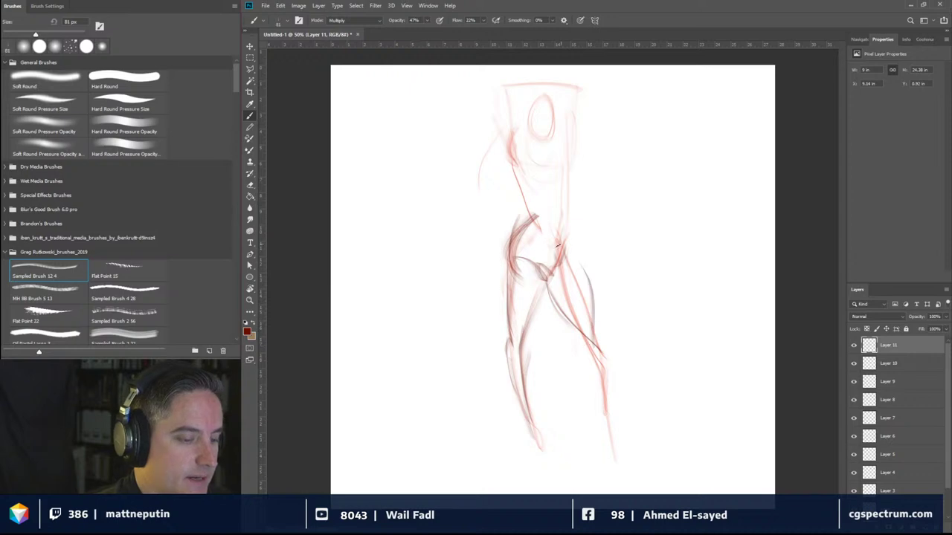
left_click_drag(559, 237, 591, 333)
left_click_drag(567, 254, 573, 238)
mouse_move(513, 257)
left_mouse_down()
mouse_move(536, 279)
mouse_move(551, 274)
mouse_move(544, 229)
mouse_move(521, 233)
mouse_move(566, 241)
mouse_move(528, 238)
mouse_move(562, 240)
mouse_move(541, 145)
left_mouse_up()
Step: Redraw the head and neck with darker strokes and add both arms raised overhead
mouse_move(547, 100)
left_mouse_down()
mouse_move(540, 146)
mouse_move(534, 100)
mouse_move(507, 128)
mouse_move(525, 136)
mouse_move(510, 92)
left_mouse_up()
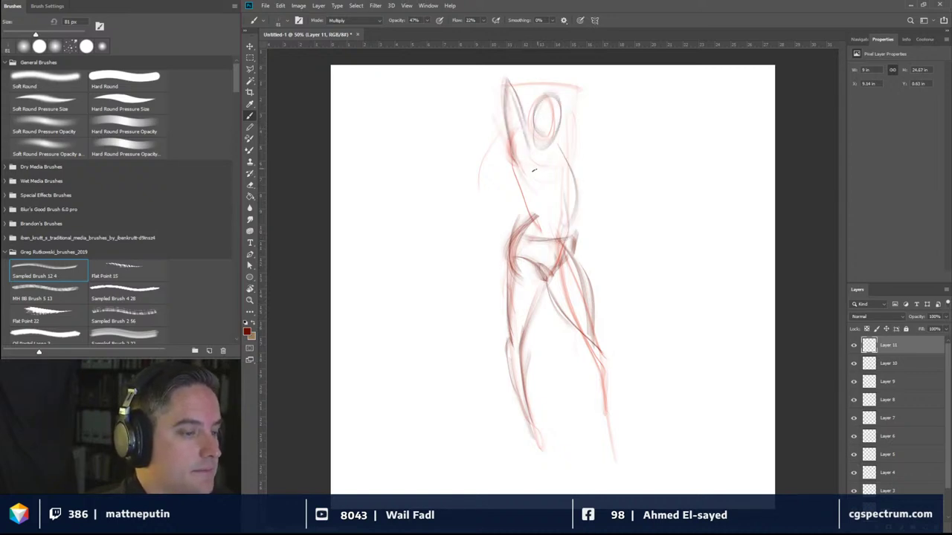
mouse_move(565, 147)
left_mouse_down()
mouse_move(577, 112)
mouse_move(577, 132)
mouse_move(580, 98)
mouse_move(569, 151)
left_mouse_up()
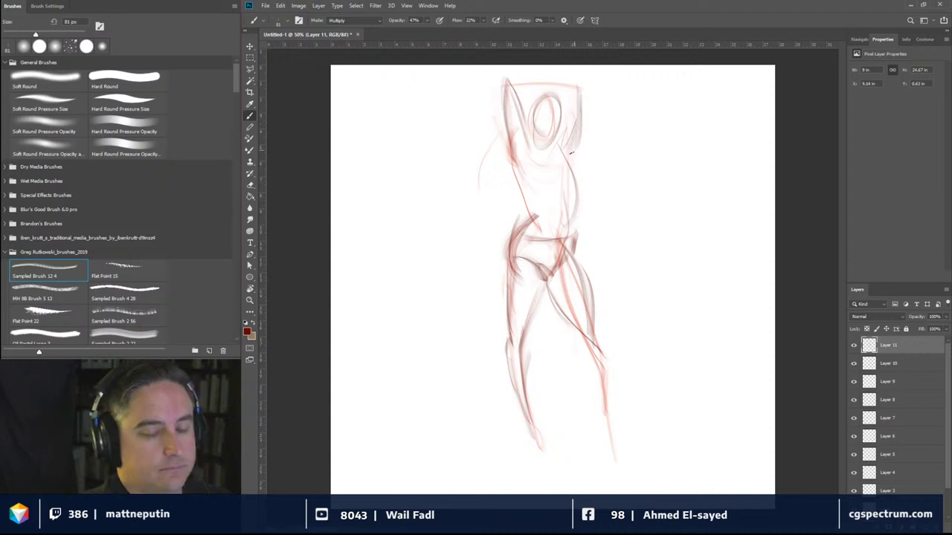
left_click_drag(579, 87, 569, 155)
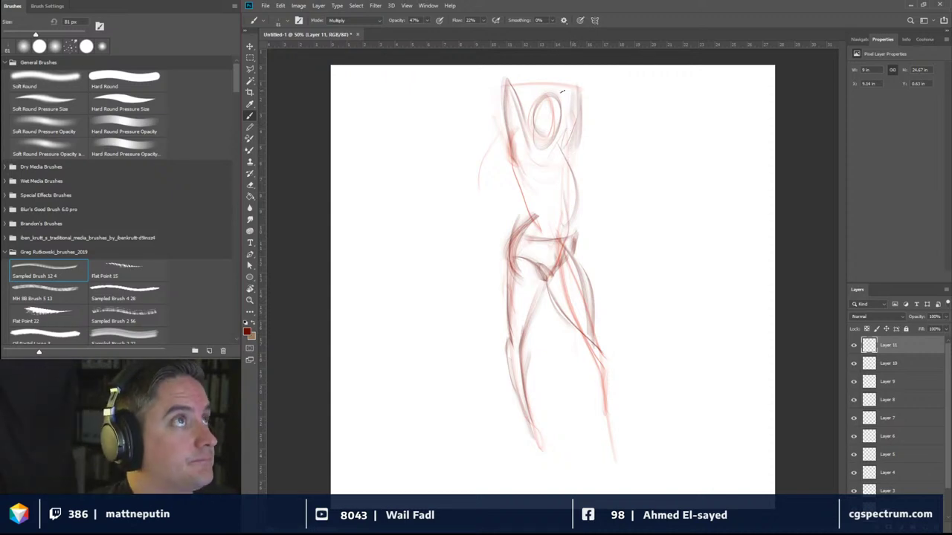
mouse_move(544, 88)
left_mouse_down()
mouse_move(502, 85)
mouse_move(491, 109)
left_mouse_up()
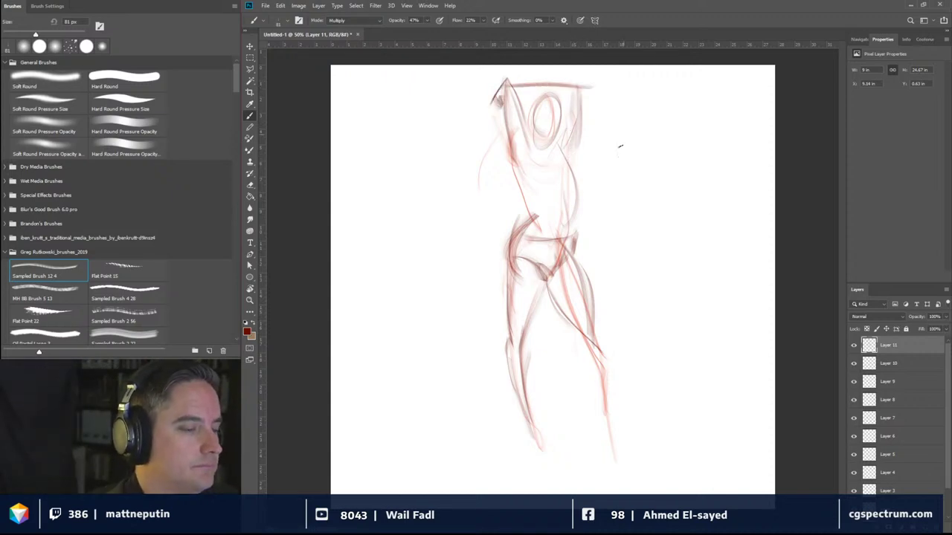
Step: Hide Layer 11 and, on Layer 10, start a new figure's head and back line
left_click(853, 345)
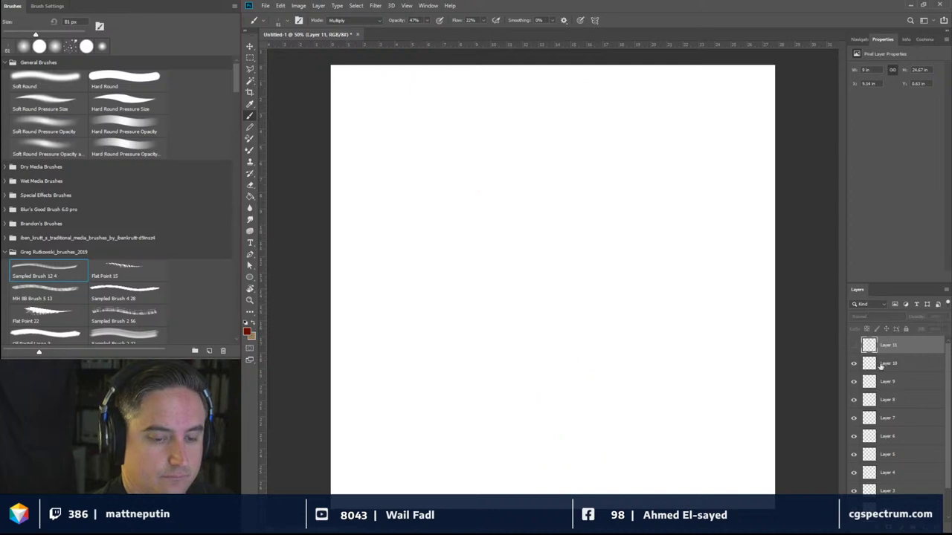
left_click(878, 364)
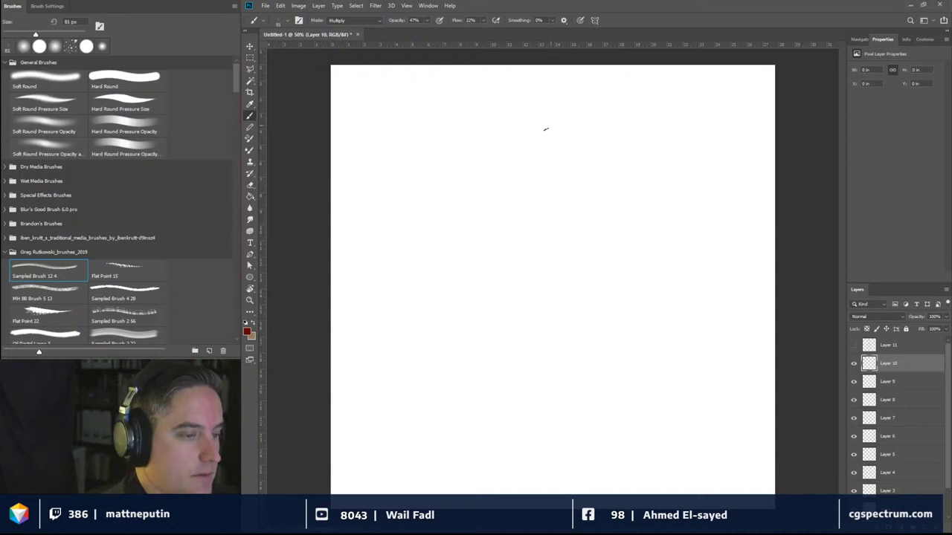
mouse_move(540, 137)
left_mouse_down()
mouse_move(565, 96)
mouse_move(575, 129)
mouse_move(573, 116)
mouse_move(562, 149)
left_mouse_up()
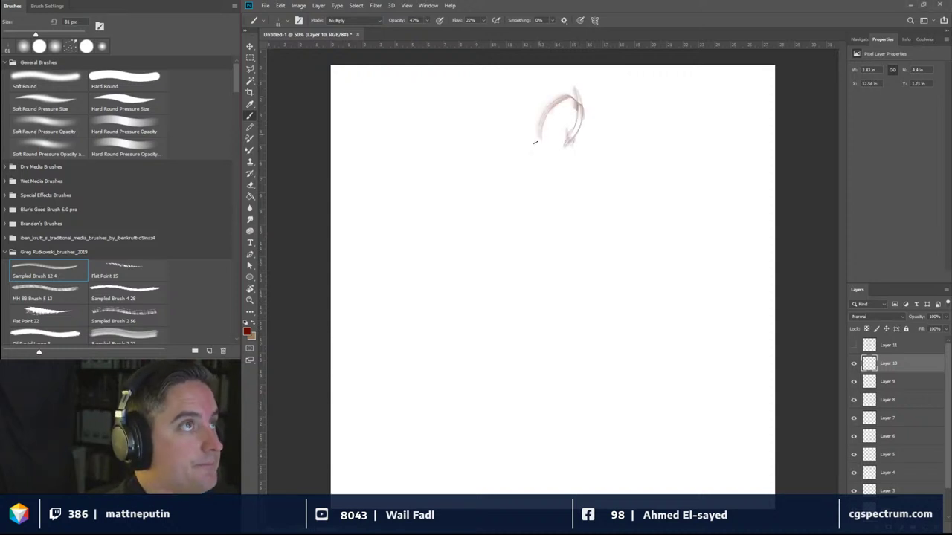
left_click_drag(560, 82, 536, 168)
mouse_move(540, 124)
left_mouse_down()
mouse_move(552, 144)
mouse_move(532, 170)
mouse_move(554, 222)
left_mouse_up()
Step: Sketch the long torso, both sides, and the hip curving down toward the legs
left_click_drag(538, 172, 556, 236)
left_click_drag(580, 176, 569, 235)
left_click_drag(573, 148, 562, 235)
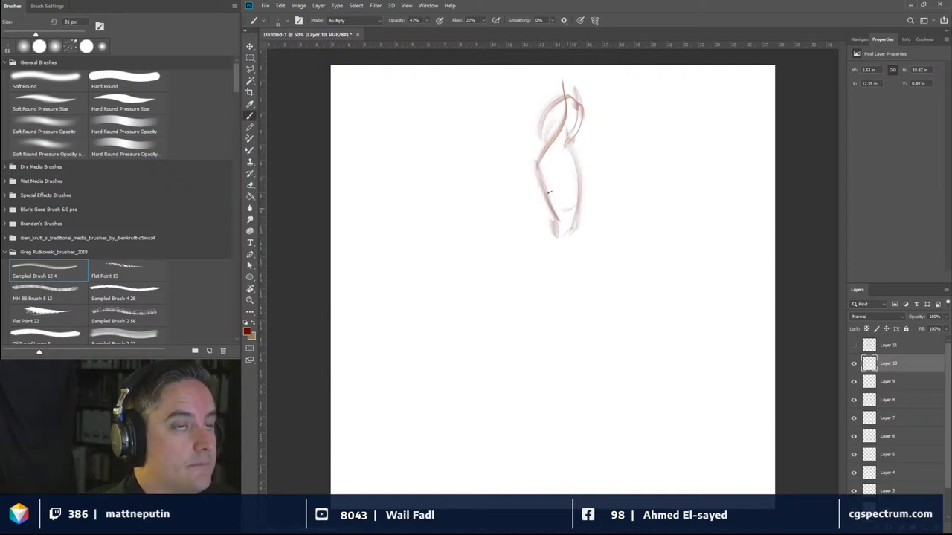
mouse_move(550, 201)
left_mouse_down()
mouse_move(537, 154)
mouse_move(551, 193)
mouse_move(550, 163)
mouse_move(549, 205)
left_mouse_up()
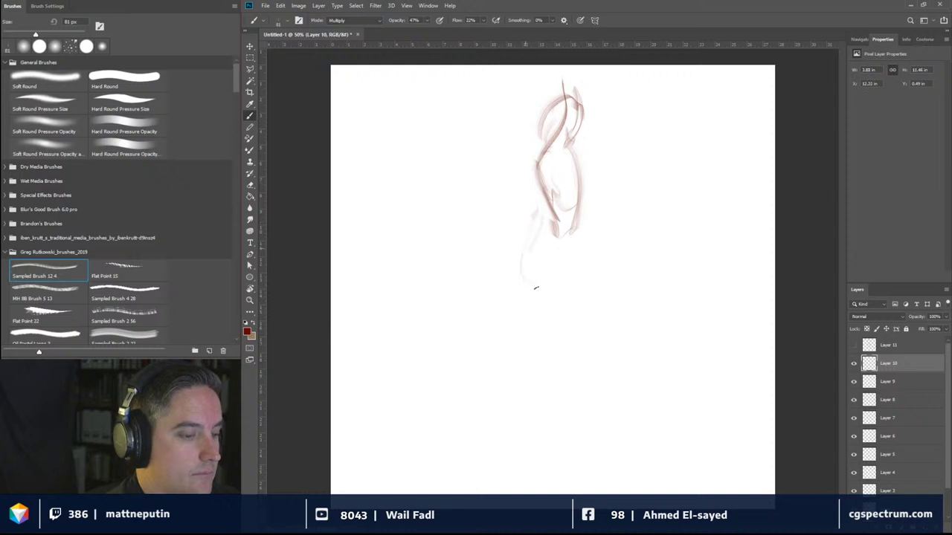
mouse_move(536, 288)
left_mouse_down()
mouse_move(522, 244)
mouse_move(522, 283)
left_mouse_up()
left_click_drag(543, 232, 526, 245)
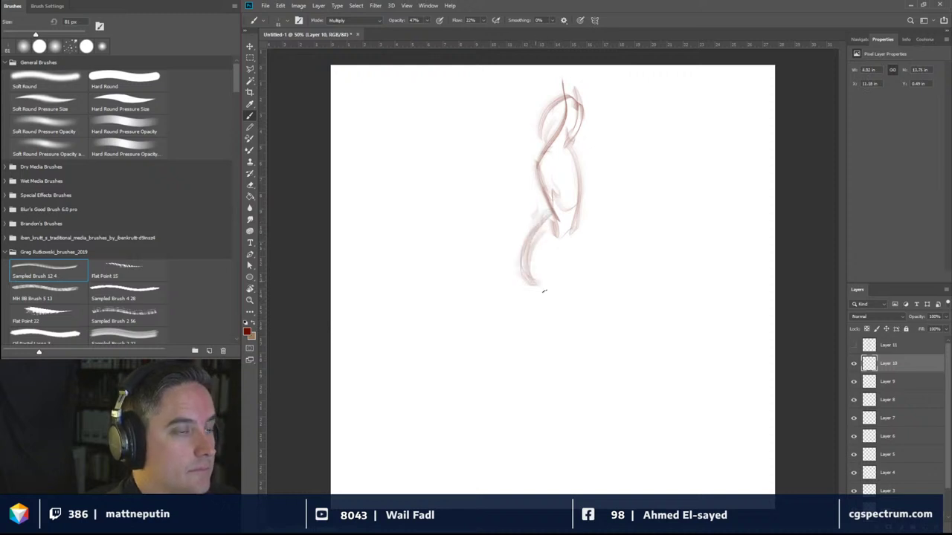
mouse_move(531, 287)
left_mouse_down()
mouse_move(571, 252)
mouse_move(575, 259)
mouse_move(570, 238)
mouse_move(574, 281)
left_mouse_up()
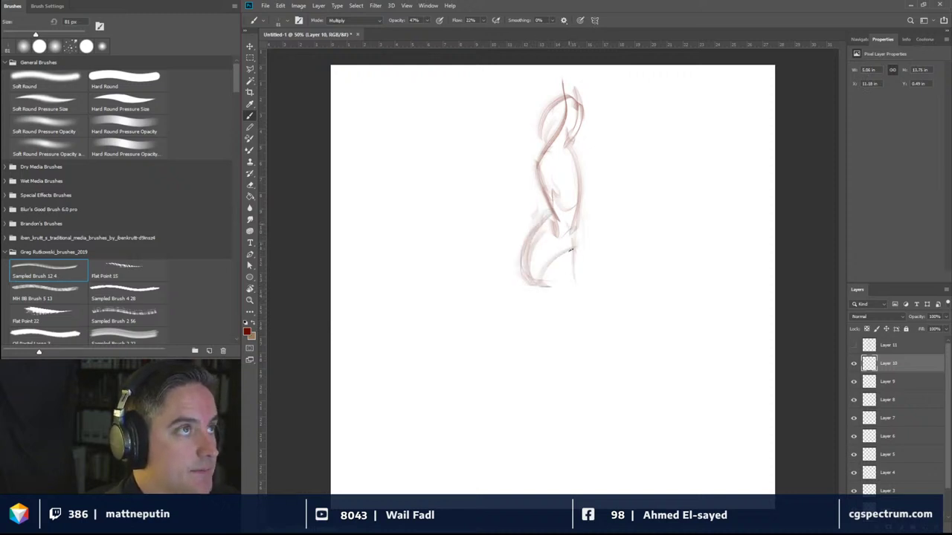
mouse_move(571, 231)
left_mouse_down()
mouse_move(573, 317)
mouse_move(536, 356)
mouse_move(529, 291)
mouse_move(541, 283)
mouse_move(523, 364)
left_mouse_up()
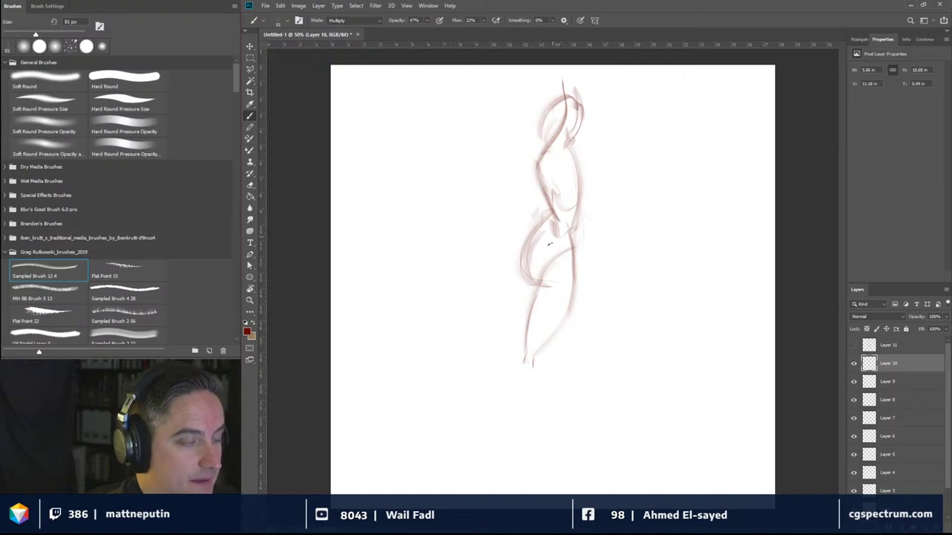
Step: Strengthen the left torso contour and refine the head outline
mouse_move(522, 286)
left_mouse_down()
mouse_move(520, 251)
mouse_move(553, 215)
left_mouse_up()
mouse_move(531, 249)
left_mouse_down()
mouse_move(546, 201)
mouse_move(541, 211)
mouse_move(525, 163)
mouse_move(557, 140)
left_mouse_up()
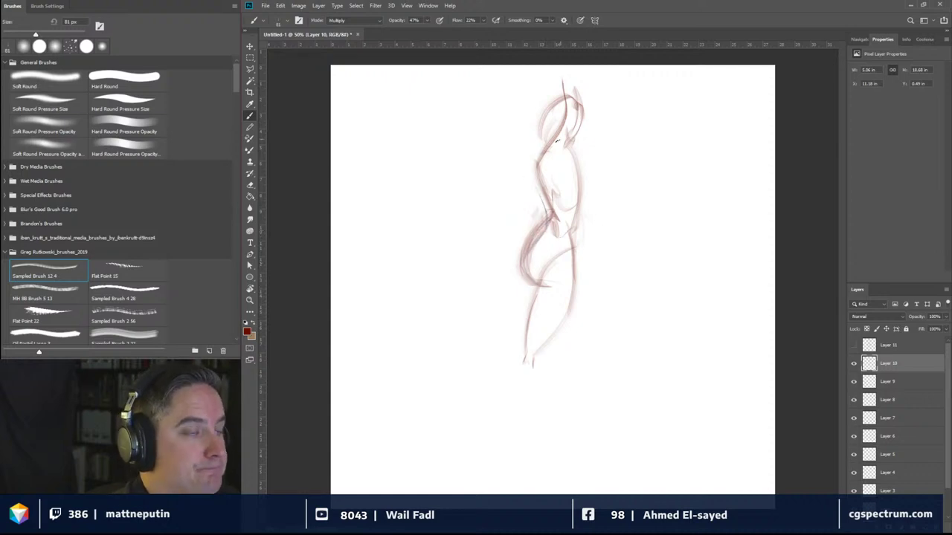
mouse_move(535, 194)
left_mouse_down()
mouse_move(537, 144)
mouse_move(531, 153)
mouse_move(546, 136)
left_mouse_up()
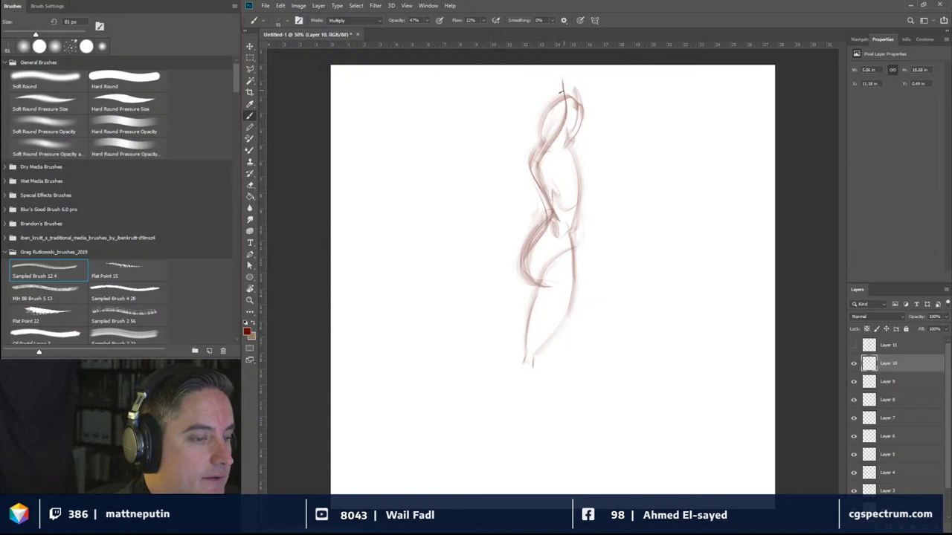
left_click_drag(561, 89, 539, 116)
mouse_move(540, 114)
left_mouse_down()
mouse_move(531, 149)
mouse_move(578, 90)
mouse_move(565, 82)
mouse_move(571, 126)
mouse_move(583, 107)
left_mouse_up()
Step: Sketch the head, right shoulder, neck and right side of the torso
left_click_drag(584, 70, 564, 139)
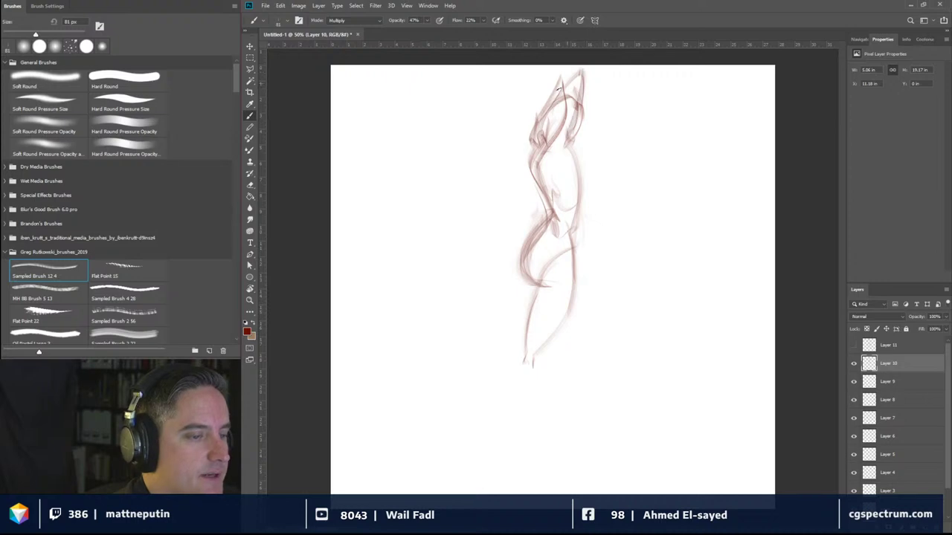
mouse_move(559, 90)
left_mouse_down()
mouse_move(582, 70)
mouse_move(557, 144)
mouse_move(583, 102)
mouse_move(573, 145)
left_mouse_up()
mouse_move(585, 110)
left_mouse_down()
mouse_move(581, 146)
mouse_move(566, 140)
mouse_move(571, 182)
left_mouse_up()
mouse_move(574, 144)
left_mouse_down()
mouse_move(590, 193)
mouse_move(572, 204)
left_mouse_up()
Step: Draw the legs with the thigh, knee, left hip and right calf
mouse_move(526, 349)
left_mouse_down()
mouse_move(510, 424)
mouse_move(513, 384)
left_mouse_up()
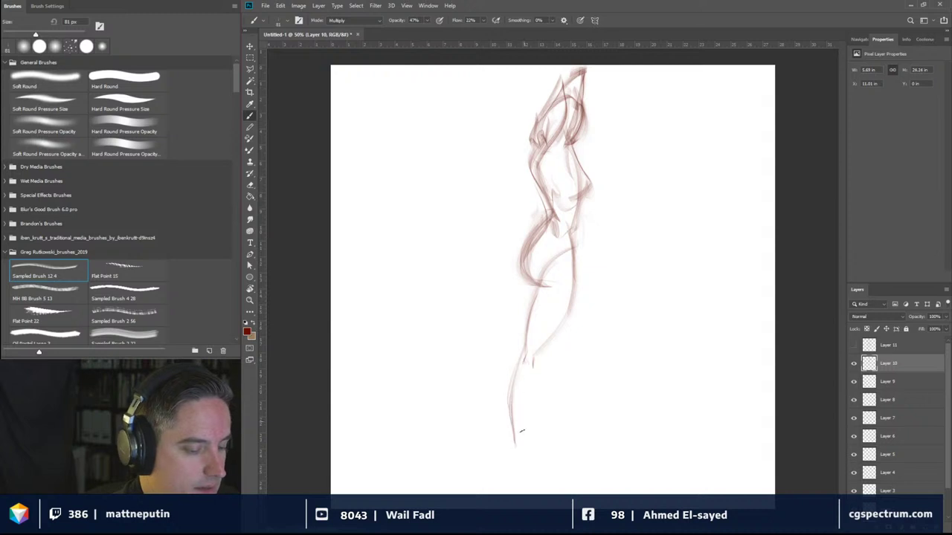
mouse_move(528, 439)
left_mouse_down()
mouse_move(543, 348)
mouse_move(573, 308)
left_mouse_up()
mouse_move(550, 341)
left_mouse_down()
mouse_move(566, 294)
mouse_move(589, 324)
left_mouse_up()
left_click_drag(583, 277, 597, 329)
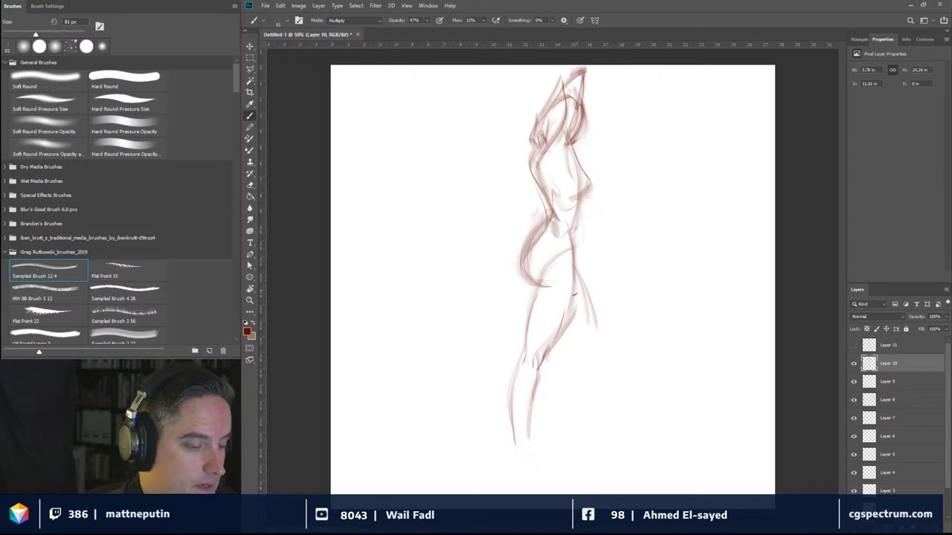
left_click_drag(525, 281, 544, 251)
mouse_move(570, 315)
left_mouse_down()
mouse_move(591, 342)
mouse_move(577, 372)
left_mouse_up()
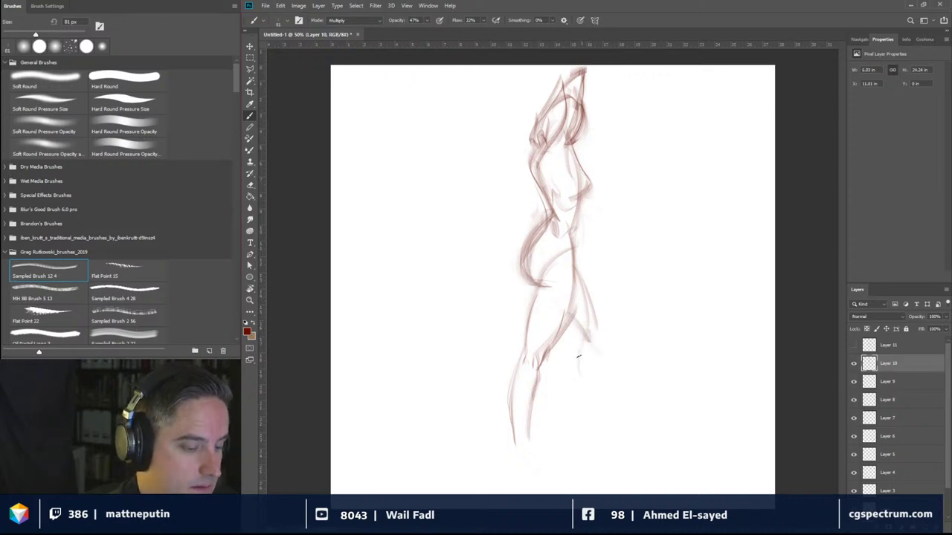
left_click_drag(578, 335, 583, 399)
Step: Extend the right calf into a foot and draw both sole lines and the left foot
left_click_drag(577, 355, 593, 417)
left_click_drag(598, 335, 595, 416)
mouse_move(592, 418)
left_mouse_down()
mouse_move(626, 430)
mouse_move(577, 428)
mouse_move(657, 433)
left_mouse_up()
left_click_drag(596, 416, 618, 414)
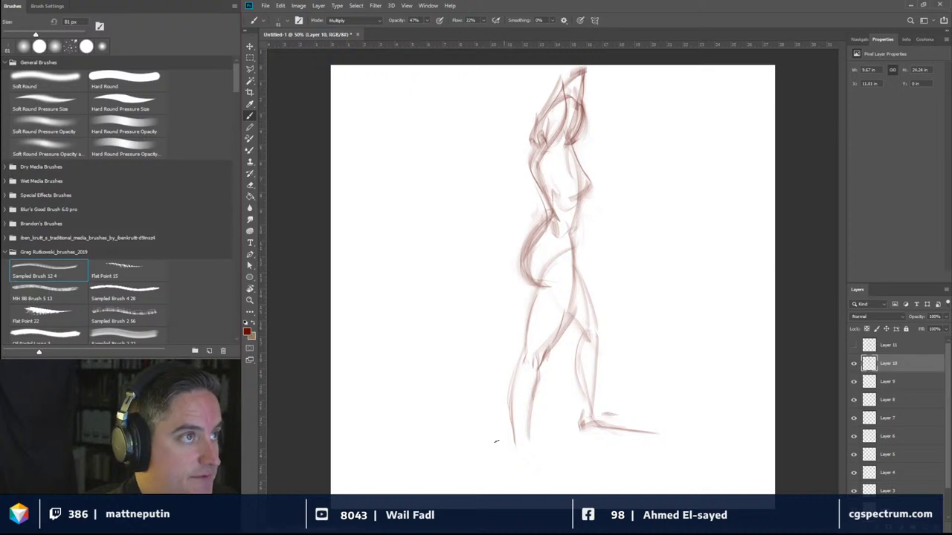
mouse_move(523, 432)
left_mouse_down()
mouse_move(556, 458)
mouse_move(593, 460)
mouse_move(546, 456)
left_mouse_up()
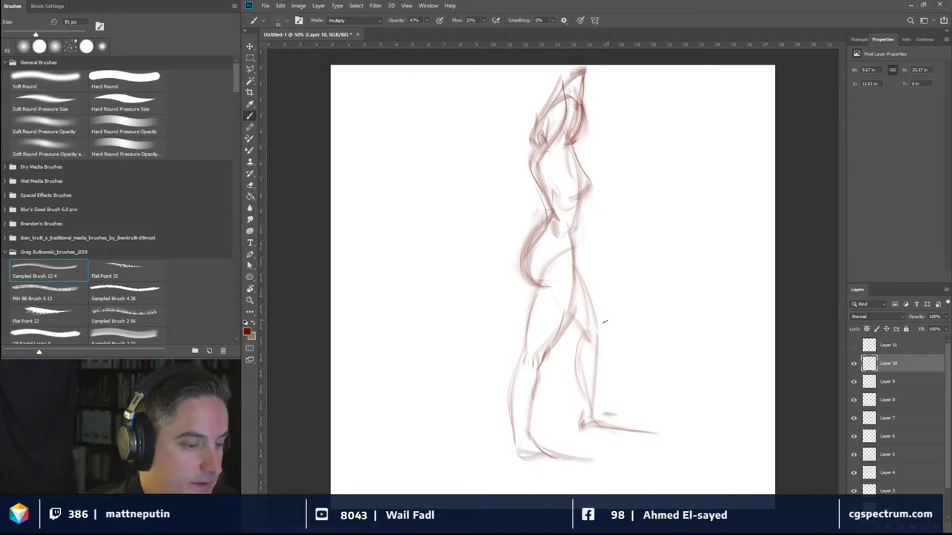
Step: Add extra strokes around the figure's waist and hip
left_click_drag(565, 257, 581, 227)
left_click_drag(585, 216, 579, 232)
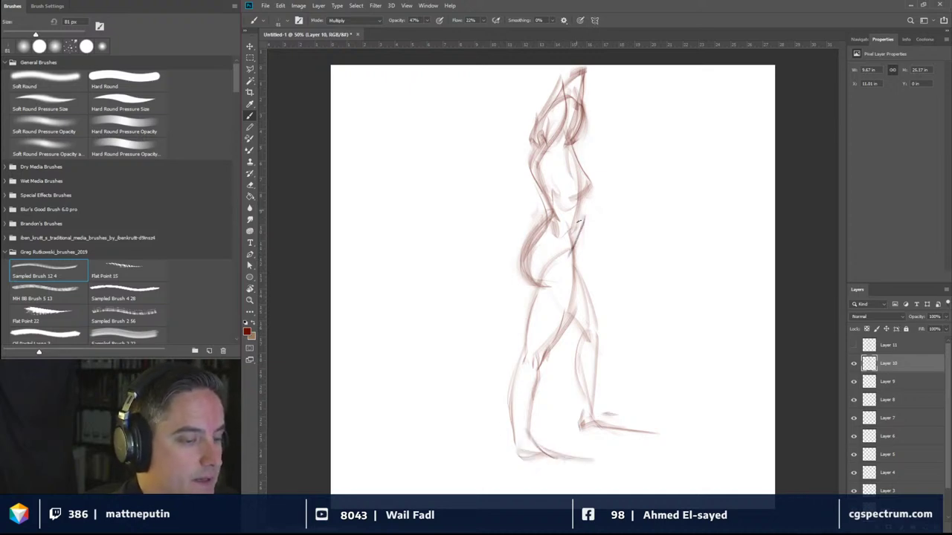
left_click_drag(585, 198, 572, 232)
left_click_drag(575, 244, 568, 250)
Step: Hide Layer 10, dismiss the hidden-layer error, and enlarge the brush to 97 px
left_click(853, 364)
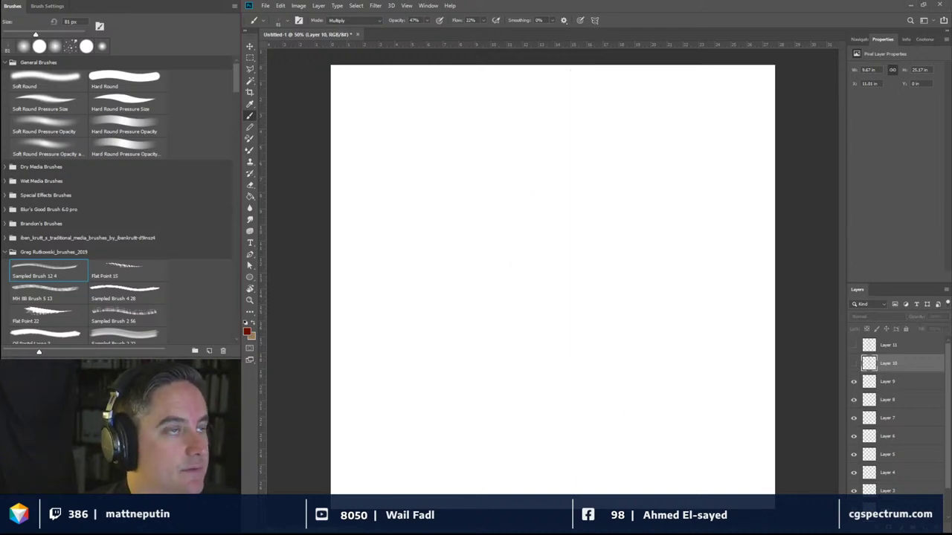
left_click(535, 108)
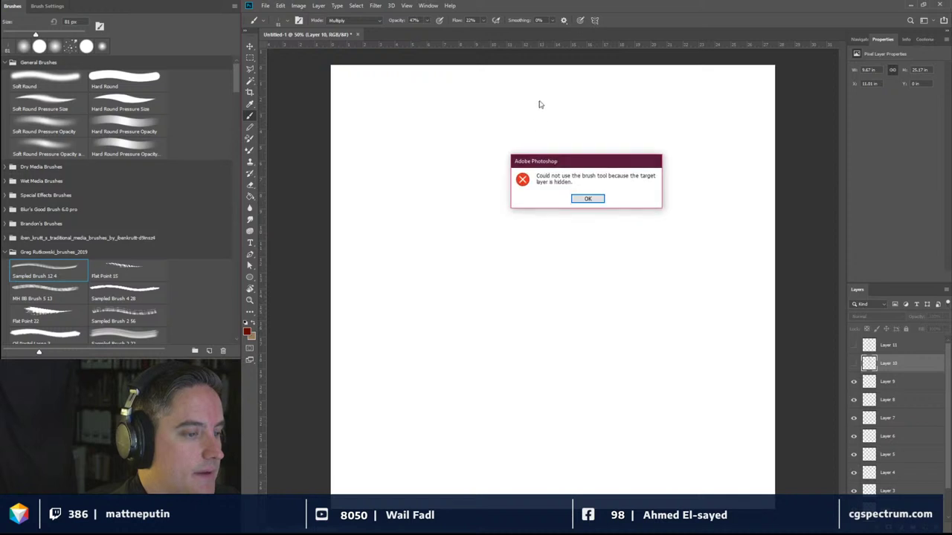
left_click(587, 199)
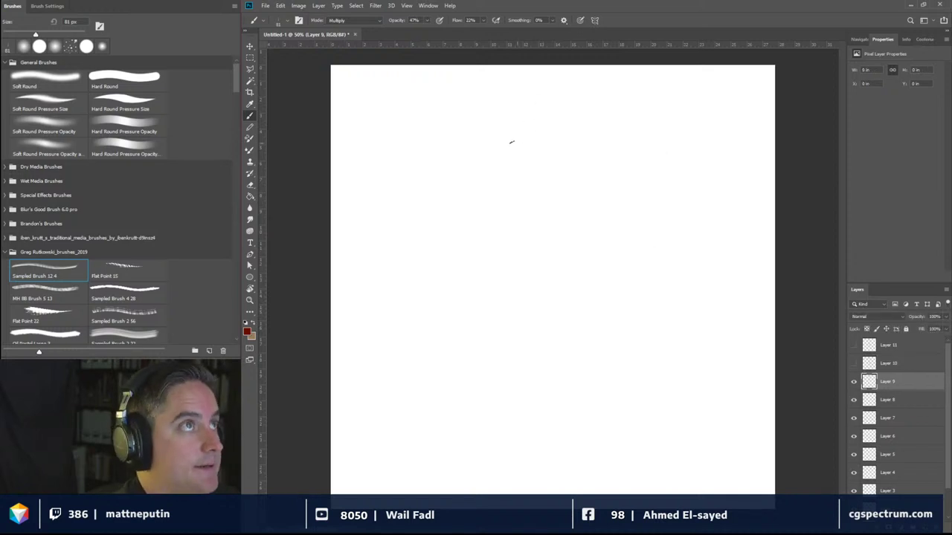
left_click_drag(508, 112, 530, 232)
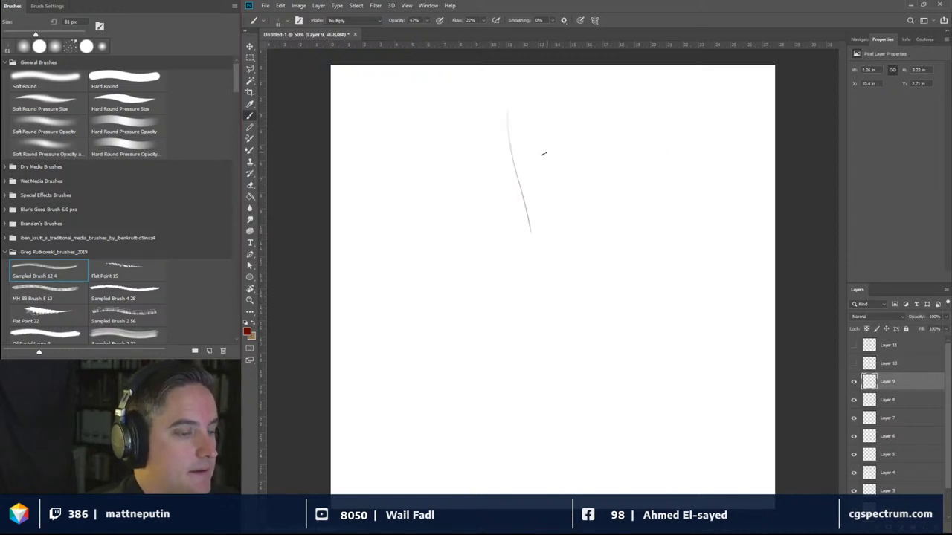
left_click_drag(542, 152, 554, 152)
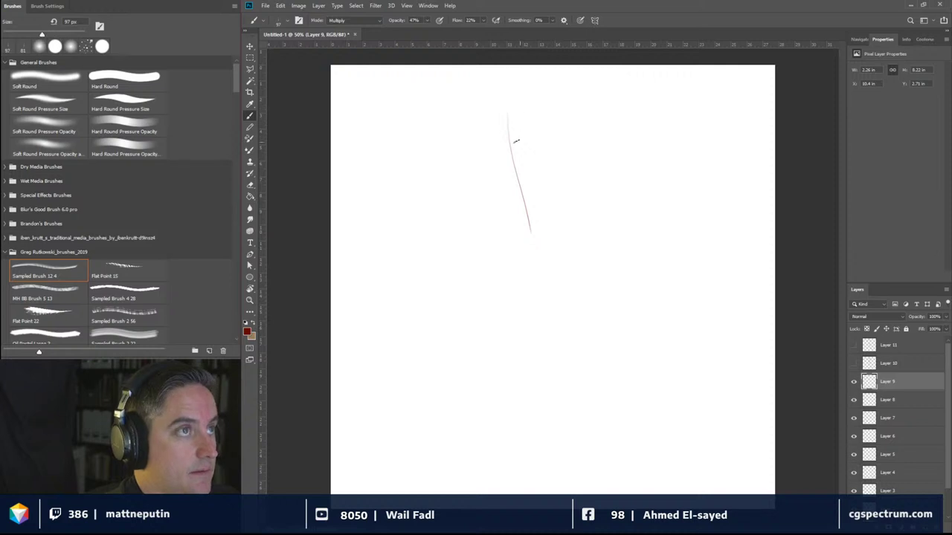
Step: Sketch the new figure's line of action, hips, crossing legs and feet
mouse_move(513, 119)
left_mouse_down()
mouse_move(508, 188)
mouse_move(590, 458)
mouse_move(594, 422)
mouse_move(609, 401)
mouse_move(579, 210)
left_mouse_up()
mouse_move(525, 247)
left_mouse_down()
mouse_move(574, 298)
mouse_move(538, 250)
mouse_move(579, 247)
mouse_move(575, 266)
mouse_move(597, 315)
mouse_move(586, 271)
mouse_move(584, 370)
left_mouse_up()
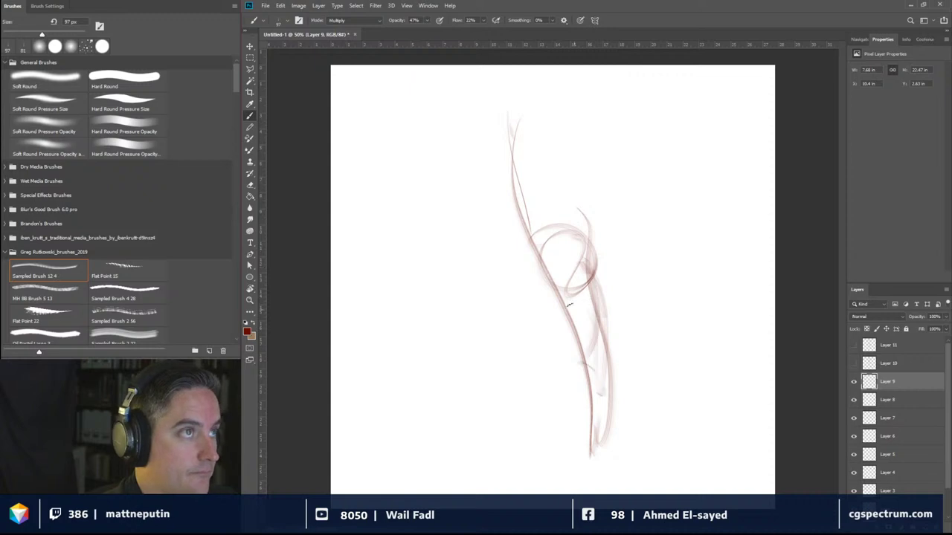
mouse_move(582, 278)
left_mouse_down()
mouse_move(533, 385)
mouse_move(520, 360)
left_mouse_up()
left_click_drag(523, 260, 510, 377)
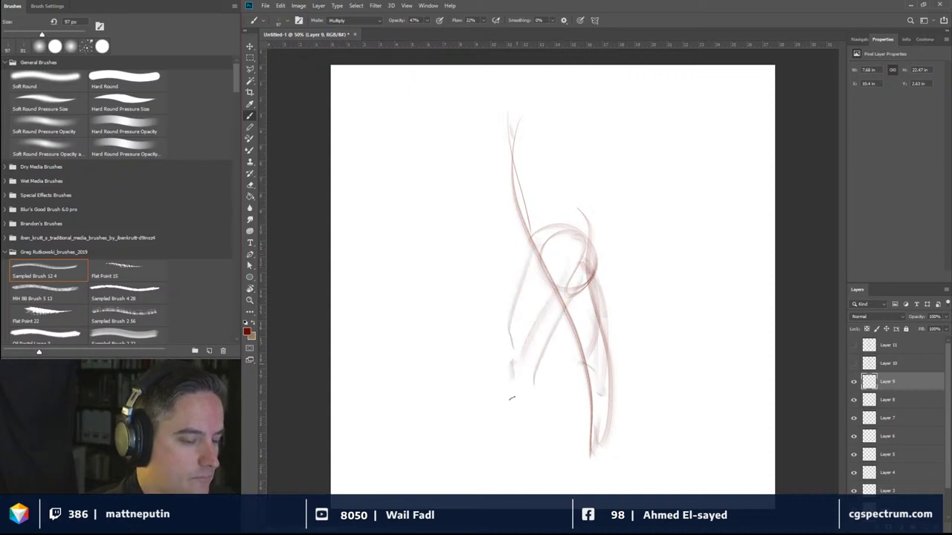
mouse_move(504, 340)
left_mouse_down()
mouse_move(514, 450)
mouse_move(529, 429)
mouse_move(528, 447)
mouse_move(524, 363)
mouse_move(521, 439)
left_mouse_up()
mouse_move(525, 381)
left_mouse_down()
mouse_move(521, 442)
mouse_move(507, 446)
mouse_move(509, 391)
mouse_move(510, 432)
mouse_move(495, 435)
mouse_move(505, 410)
left_mouse_up()
left_click_drag(599, 450, 586, 378)
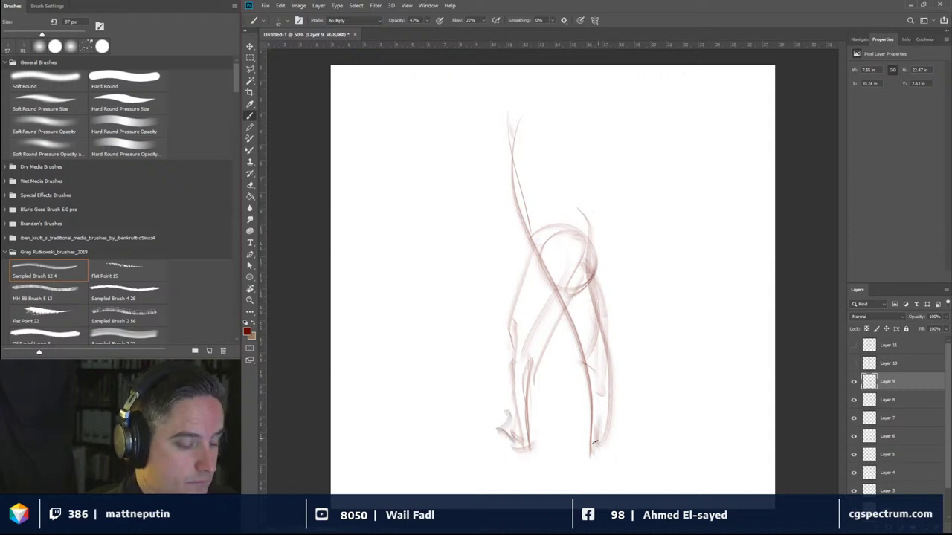
mouse_move(595, 442)
left_mouse_down()
mouse_move(611, 459)
mouse_move(600, 458)
mouse_move(602, 387)
left_mouse_up()
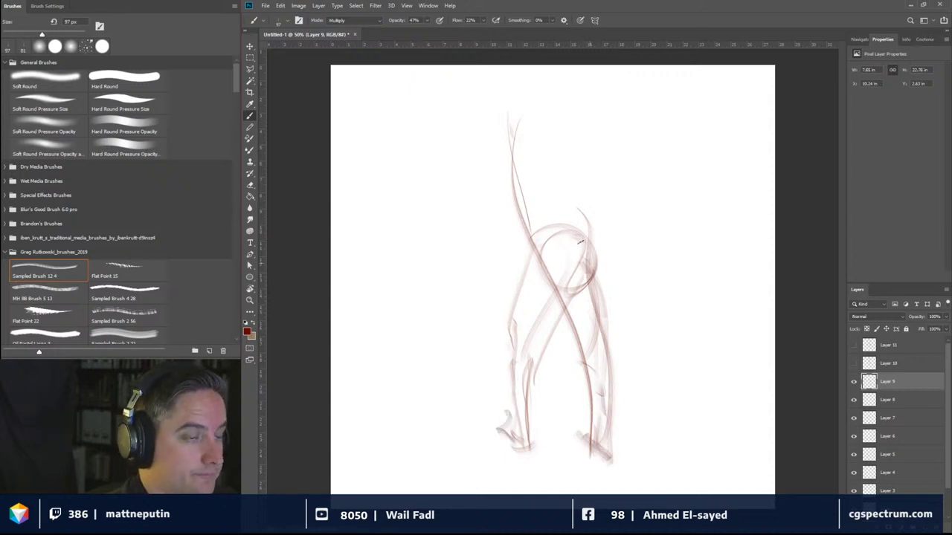
Step: Draw the head, jaw and upper torso, with an arm raised above the head
mouse_move(582, 220)
left_mouse_down()
mouse_move(572, 138)
mouse_move(550, 133)
mouse_move(554, 217)
left_mouse_up()
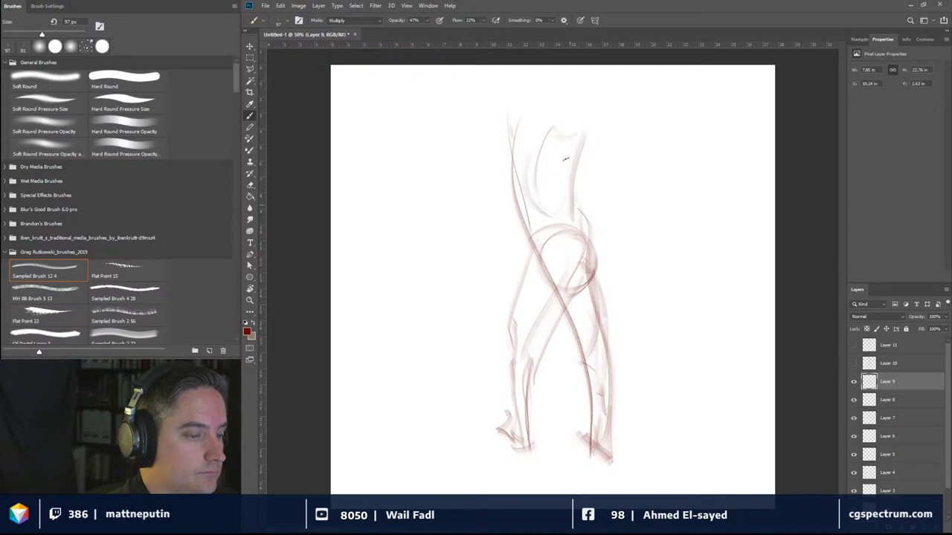
left_click_drag(557, 123, 577, 186)
left_click_drag(577, 190, 530, 183)
mouse_move(546, 106)
left_mouse_down()
mouse_move(529, 128)
mouse_move(537, 170)
left_mouse_up()
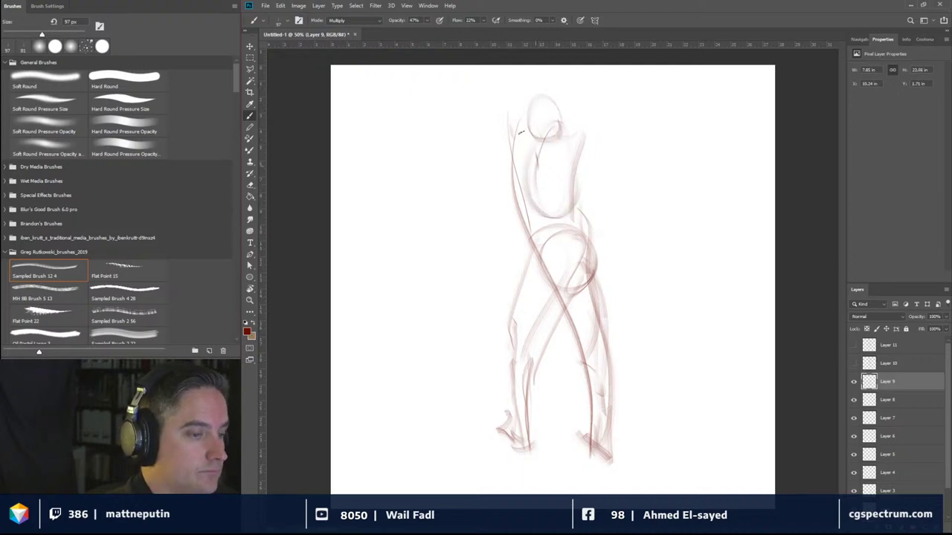
left_click_drag(530, 78, 521, 170)
left_click_drag(510, 127, 527, 76)
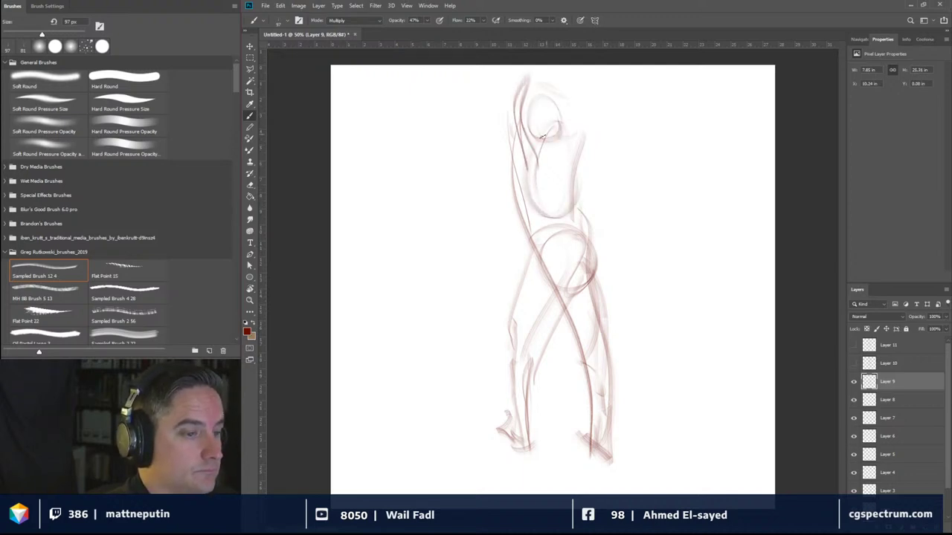
mouse_move(542, 136)
left_mouse_down()
mouse_move(581, 94)
mouse_move(585, 116)
mouse_move(578, 168)
left_mouse_up()
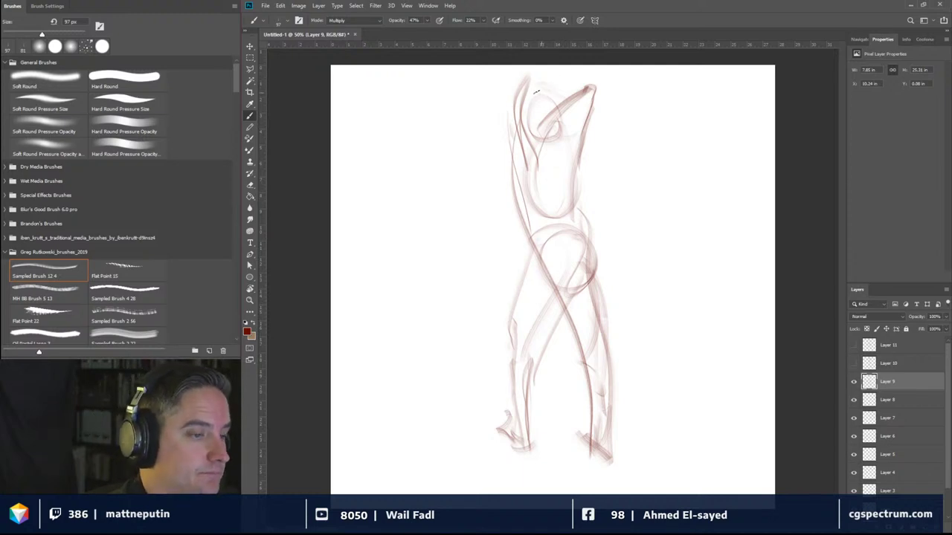
Step: Darken the head outline on all sides and the right side of the torso
mouse_move(535, 91)
left_mouse_down()
mouse_move(552, 116)
mouse_move(530, 80)
mouse_move(569, 93)
left_mouse_up()
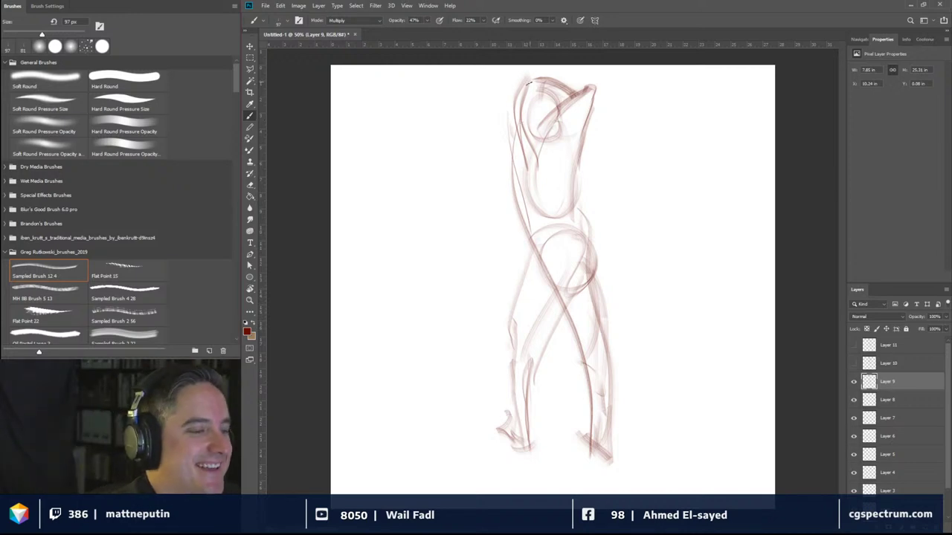
mouse_move(527, 84)
left_mouse_down()
mouse_move(518, 148)
mouse_move(528, 174)
left_mouse_up()
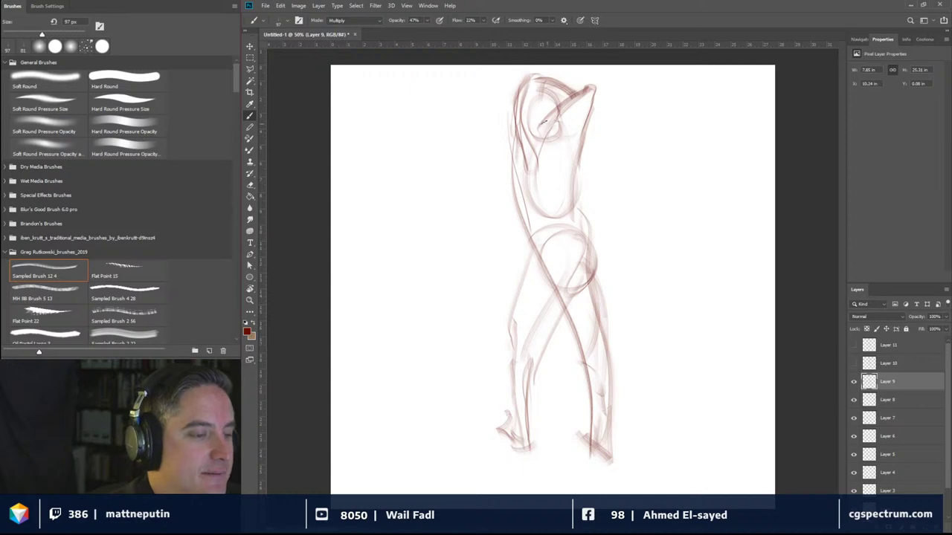
left_click_drag(527, 92, 539, 138)
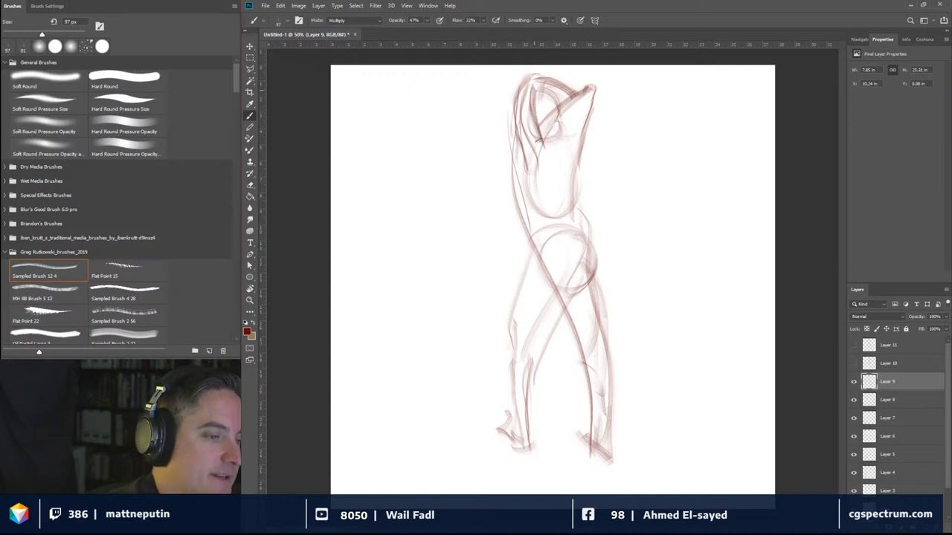
mouse_move(531, 88)
left_mouse_down()
mouse_move(550, 107)
mouse_move(583, 99)
mouse_move(577, 94)
mouse_move(560, 134)
mouse_move(578, 139)
mouse_move(566, 112)
left_mouse_up()
mouse_move(592, 91)
left_mouse_down()
mouse_move(561, 118)
mouse_move(583, 191)
left_mouse_up()
left_click_drag(571, 211, 590, 245)
left_click_drag(563, 194, 593, 249)
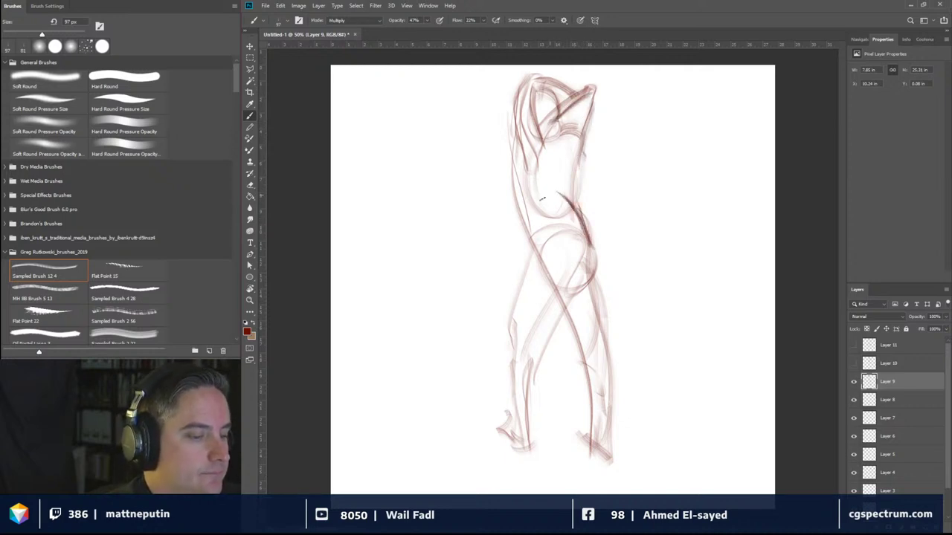
Step: Darken the left waist, the pelvis circle and the strokes across the pelvis
left_click_drag(528, 237, 531, 241)
mouse_move(534, 210)
left_mouse_down()
mouse_move(529, 232)
mouse_move(551, 286)
left_mouse_up()
left_click_drag(533, 253, 547, 275)
left_click_drag(573, 201, 529, 269)
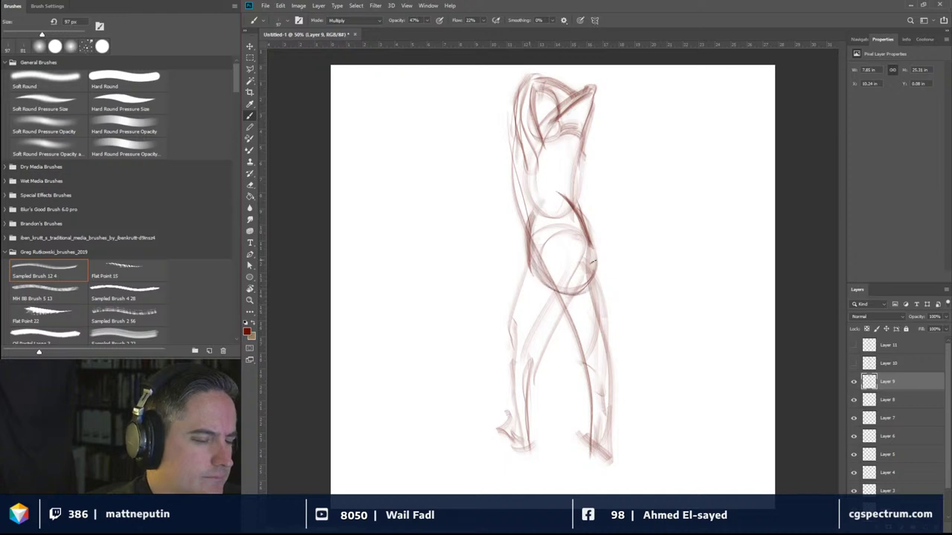
mouse_move(596, 262)
left_mouse_down()
mouse_move(571, 290)
mouse_move(589, 284)
left_mouse_up()
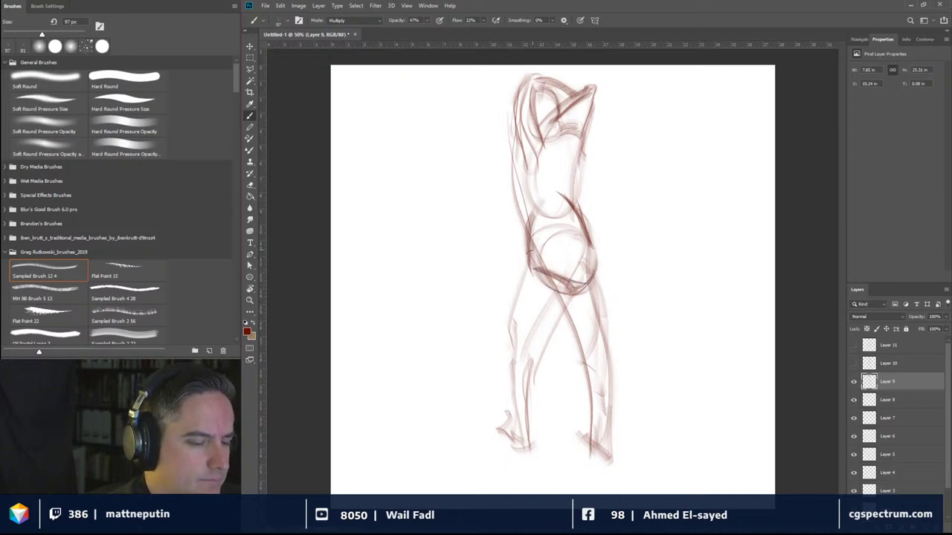
left_click_drag(527, 252, 595, 240)
mouse_move(531, 249)
left_mouse_down()
mouse_move(586, 235)
mouse_move(602, 253)
left_mouse_up()
left_click_drag(589, 266, 593, 272)
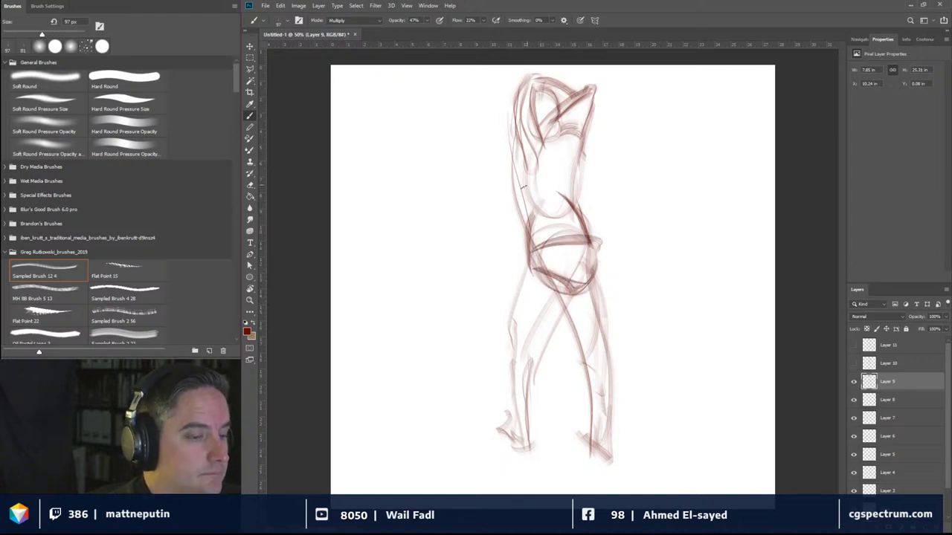
Step: Darken the upper torso, its left side and the lower left waist
left_click_drag(522, 187, 575, 170)
left_click_drag(521, 158, 511, 192)
left_click_drag(525, 186, 506, 199)
left_click_drag(530, 151, 513, 196)
left_click_drag(525, 129, 514, 131)
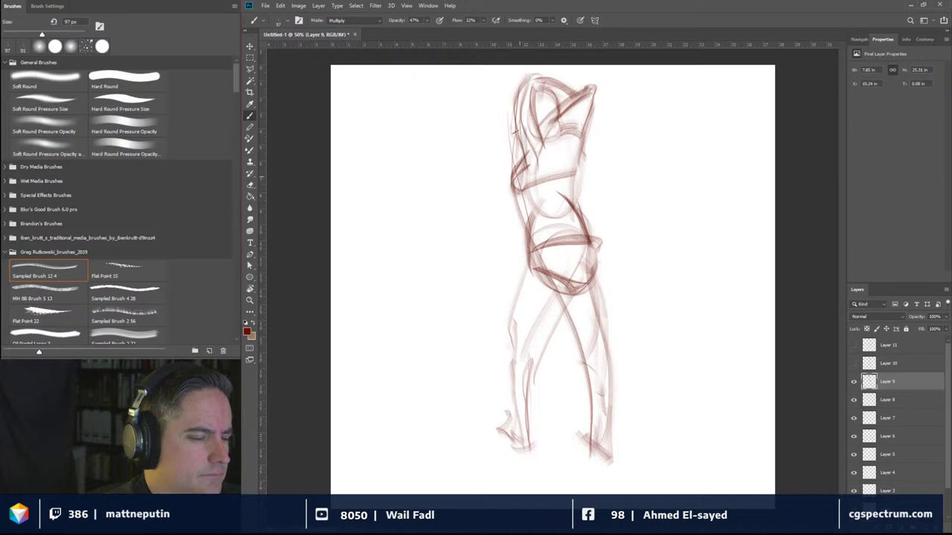
left_click_drag(525, 192, 526, 231)
left_click_drag(530, 239, 542, 256)
Step: Hide Layer 9, dismiss the hidden-layer error, and select Layer 8 for painting
left_click(854, 382)
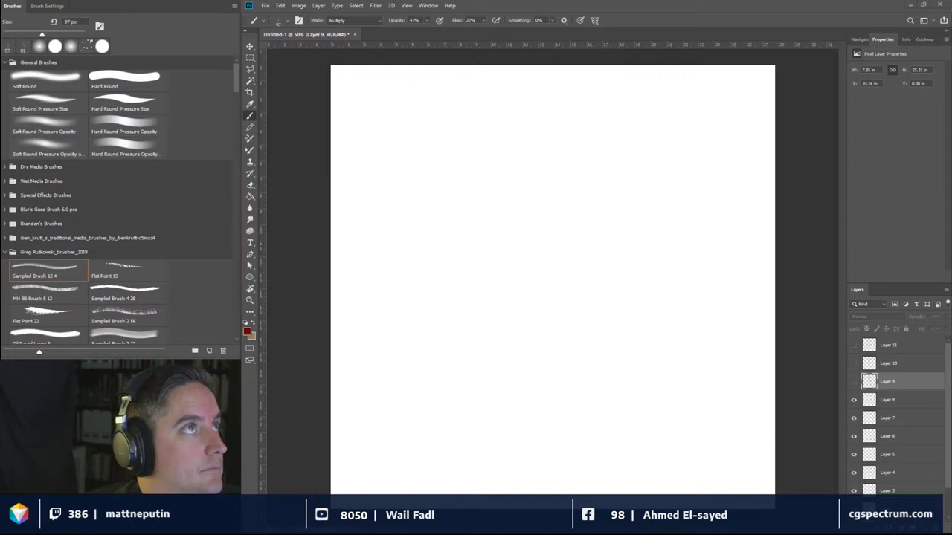
left_click(528, 299)
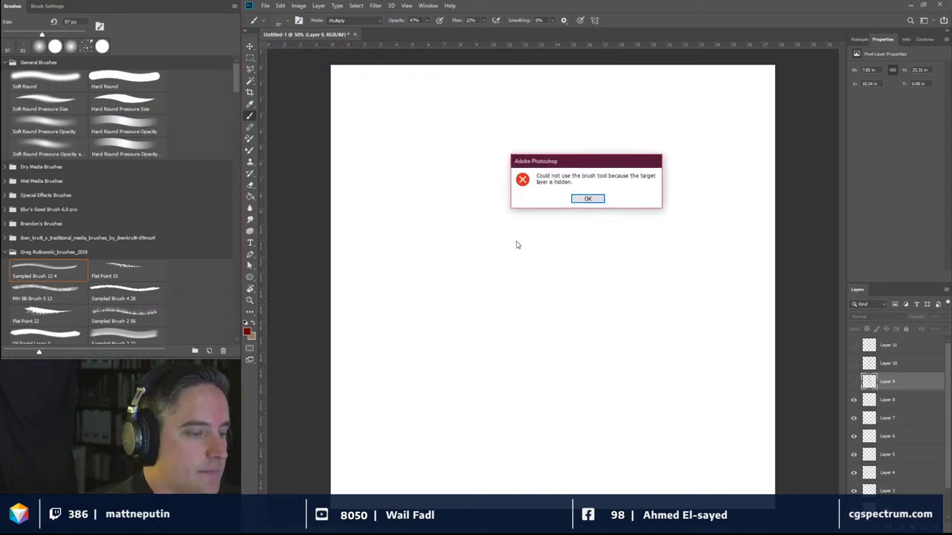
left_click(594, 199)
left_click(894, 402)
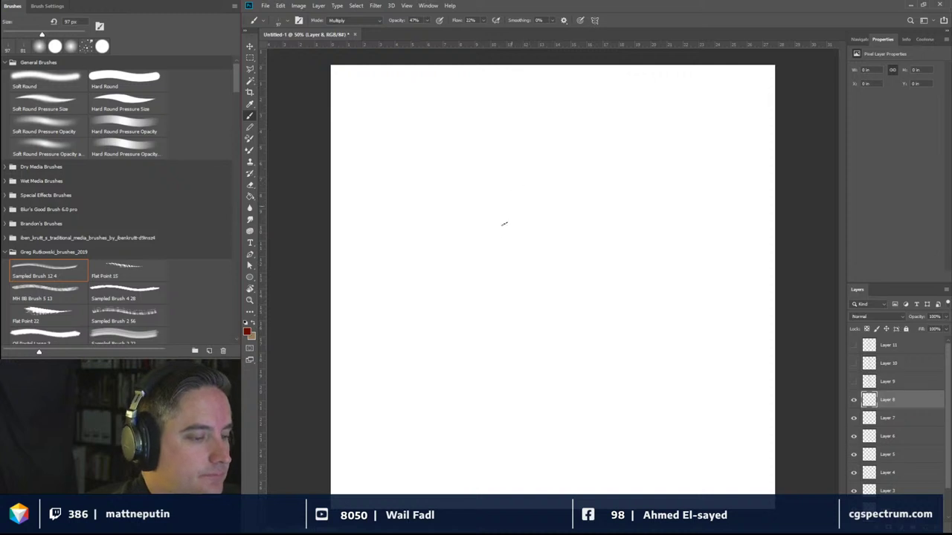
Step: Sketch the head oval with brow line, nose, nostril and lower lip
mouse_move(506, 174)
left_mouse_down()
mouse_move(560, 315)
mouse_move(535, 154)
mouse_move(518, 330)
mouse_move(570, 180)
mouse_move(478, 206)
mouse_move(551, 302)
mouse_move(489, 162)
mouse_move(509, 288)
mouse_move(538, 246)
mouse_move(489, 266)
mouse_move(585, 275)
mouse_move(600, 201)
mouse_move(570, 183)
left_mouse_up()
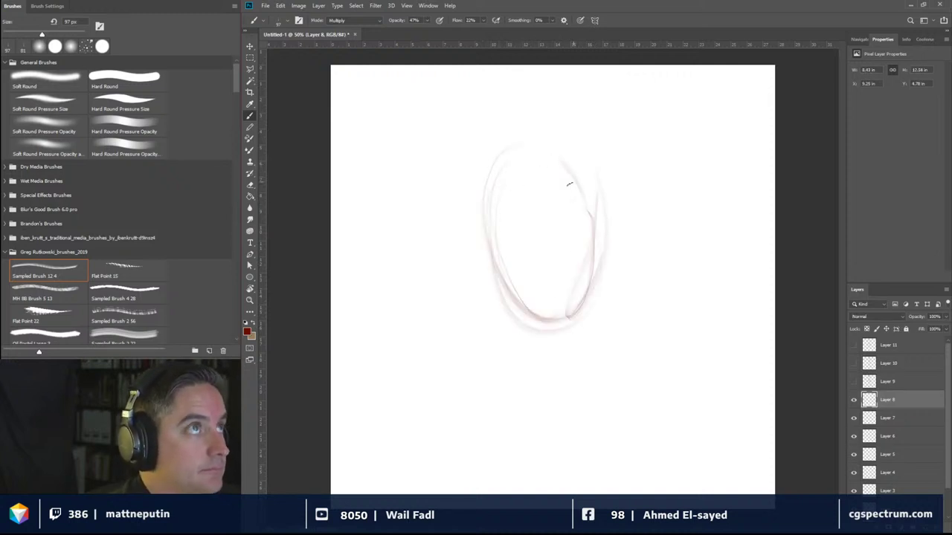
left_click_drag(495, 203, 596, 192)
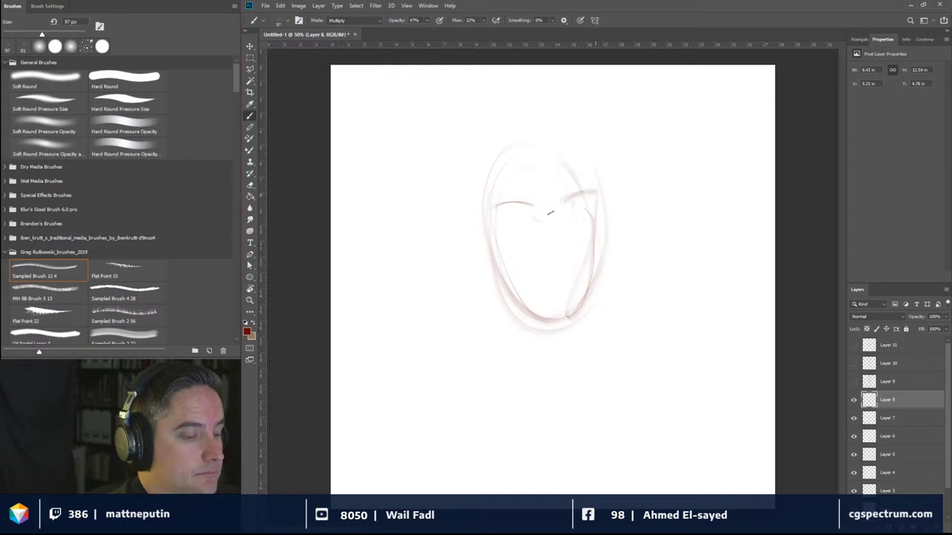
mouse_move(532, 226)
left_mouse_down()
mouse_move(529, 251)
mouse_move(555, 259)
left_mouse_up()
mouse_move(542, 266)
left_mouse_down()
mouse_move(572, 283)
mouse_move(535, 275)
mouse_move(553, 285)
mouse_move(553, 295)
mouse_move(540, 291)
mouse_move(563, 287)
left_mouse_up()
left_click_drag(559, 293, 542, 293)
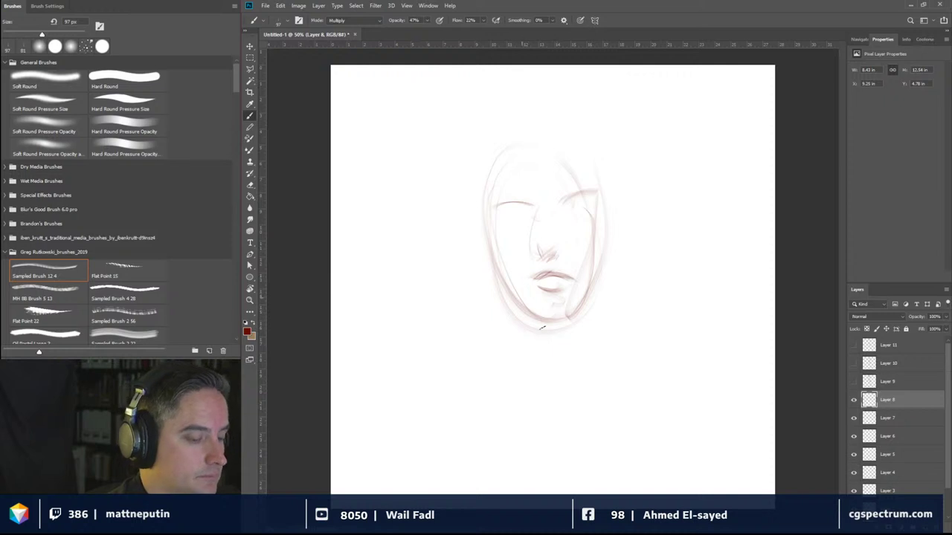
Step: Darken the chin, jawline and left side of the head
mouse_move(542, 327)
left_mouse_down()
mouse_move(586, 307)
mouse_move(543, 315)
mouse_move(485, 229)
mouse_move(494, 177)
left_mouse_up()
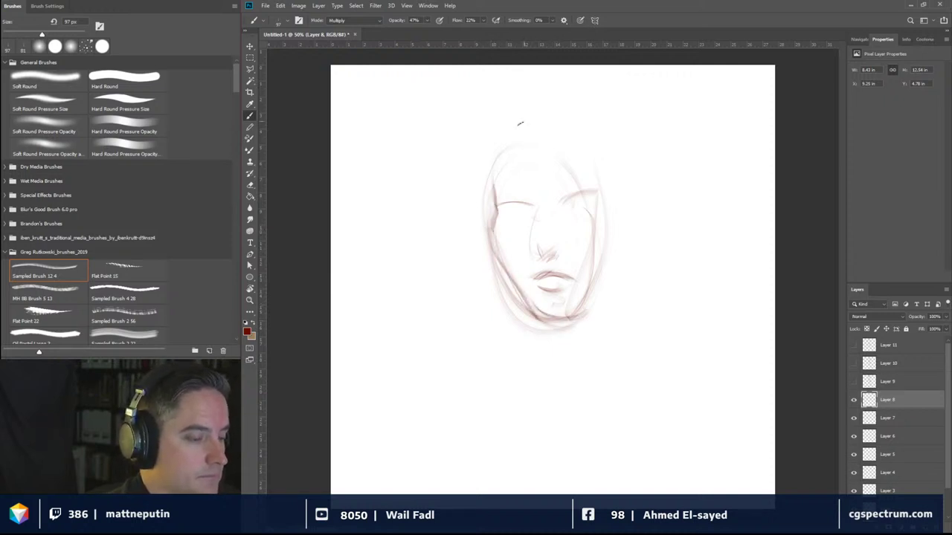
mouse_move(519, 129)
left_mouse_down()
mouse_move(489, 190)
mouse_move(491, 176)
mouse_move(501, 170)
mouse_move(482, 234)
left_mouse_up()
left_click_drag(514, 127, 484, 199)
mouse_move(562, 128)
left_mouse_down()
mouse_move(558, 156)
mouse_move(583, 181)
mouse_move(626, 282)
left_mouse_up()
Step: Draw long hair down the right side of the face and darken the chin and jaw
left_click_drag(589, 191, 628, 305)
left_click_drag(609, 301, 608, 323)
left_click_drag(611, 256, 609, 302)
mouse_move(609, 317)
left_mouse_down()
mouse_move(592, 292)
mouse_move(568, 320)
mouse_move(580, 348)
left_mouse_up()
mouse_move(524, 315)
left_mouse_down()
mouse_move(595, 347)
mouse_move(578, 351)
left_mouse_up()
left_click_drag(544, 324, 516, 313)
mouse_move(534, 343)
left_mouse_down()
mouse_move(513, 316)
mouse_move(516, 296)
mouse_move(514, 319)
left_mouse_up()
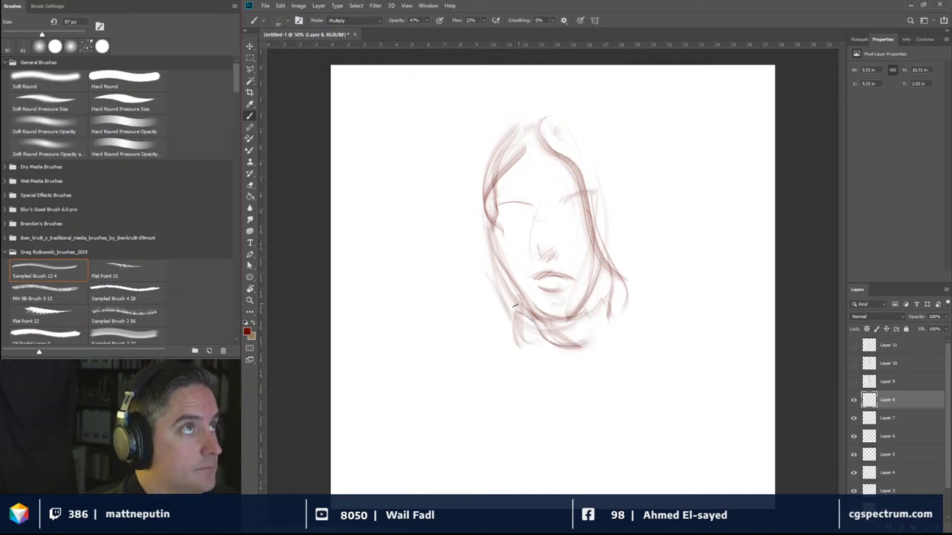
Step: Add the left hair and neck lines with long strokes rising above the head
mouse_move(488, 362)
left_mouse_down()
mouse_move(476, 312)
mouse_move(482, 276)
mouse_move(459, 350)
mouse_move(401, 155)
left_mouse_up()
left_click_drag(449, 330, 411, 91)
left_click_drag(441, 132, 449, 151)
left_click_drag(448, 98, 494, 266)
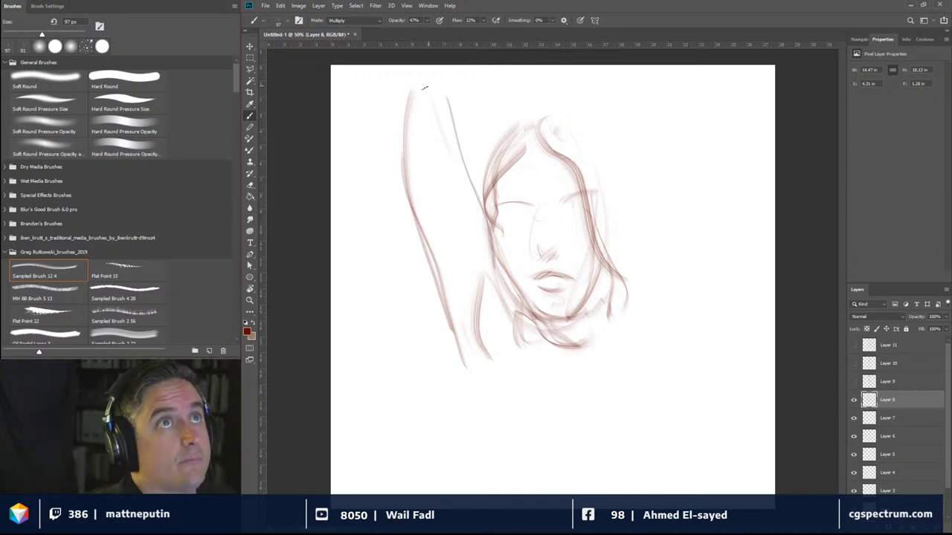
Step: Strengthen the face contour and add hair strands over the head, forehead and face side
left_click_drag(449, 108, 473, 177)
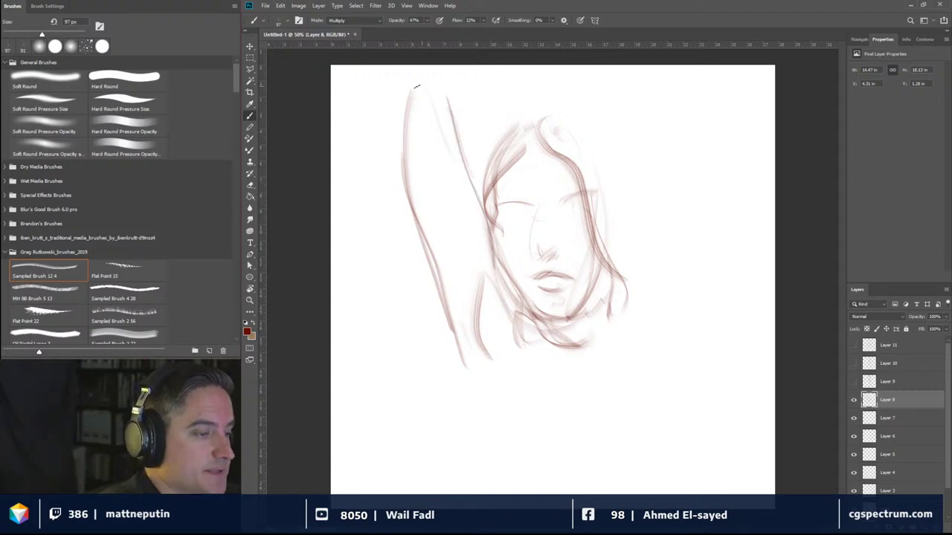
mouse_move(411, 190)
left_mouse_down()
mouse_move(389, 131)
mouse_move(402, 74)
mouse_move(478, 94)
left_mouse_up()
left_click_drag(438, 66, 524, 127)
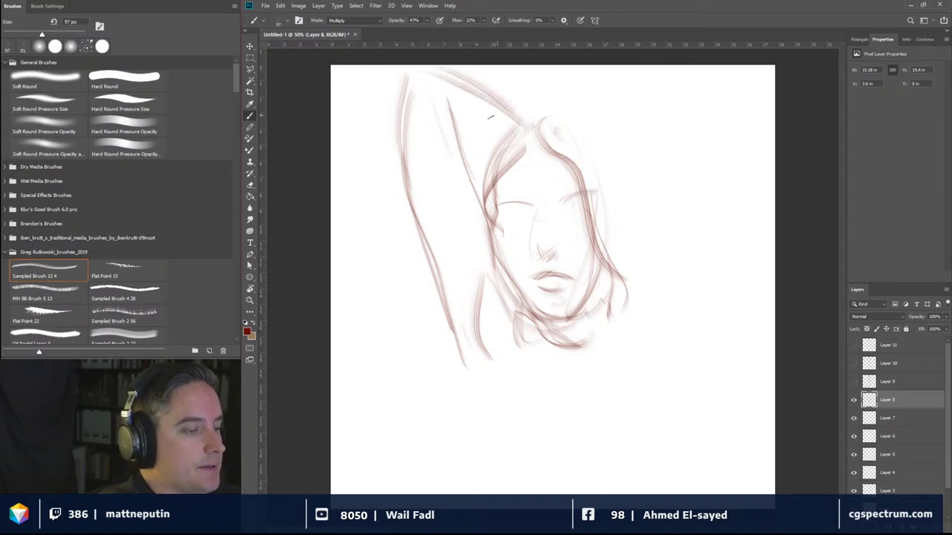
mouse_move(464, 143)
left_mouse_down()
mouse_move(523, 161)
mouse_move(473, 210)
mouse_move(475, 226)
left_mouse_up()
left_click_drag(518, 119, 470, 196)
mouse_move(525, 153)
left_mouse_down()
mouse_move(494, 232)
mouse_move(505, 297)
mouse_move(533, 320)
left_mouse_up()
Step: Darken the left cheek and jaw, both eyes, the upper eyelid and the nose
left_click_drag(480, 236, 512, 316)
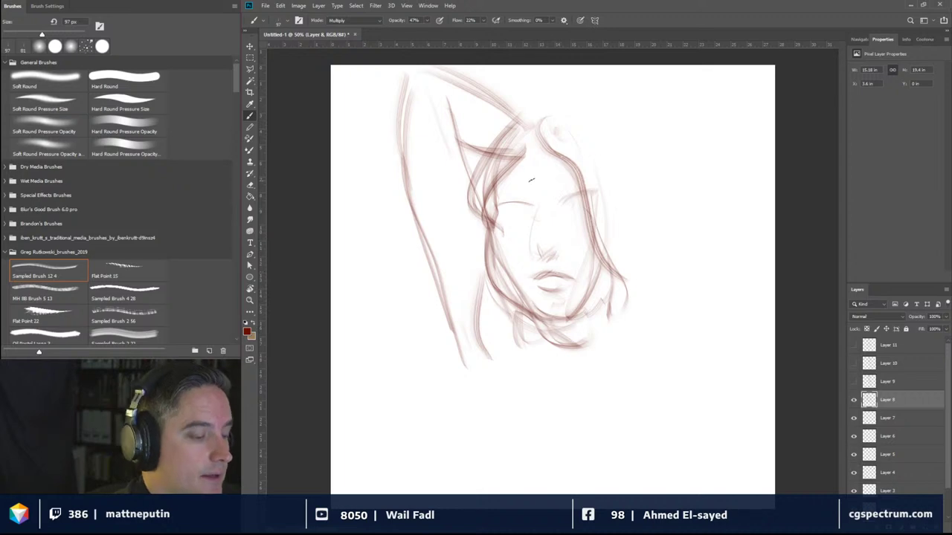
mouse_move(500, 214)
left_mouse_down()
mouse_move(525, 218)
mouse_move(533, 202)
mouse_move(513, 202)
mouse_move(509, 220)
mouse_move(540, 212)
left_mouse_up()
left_click_drag(482, 194, 500, 179)
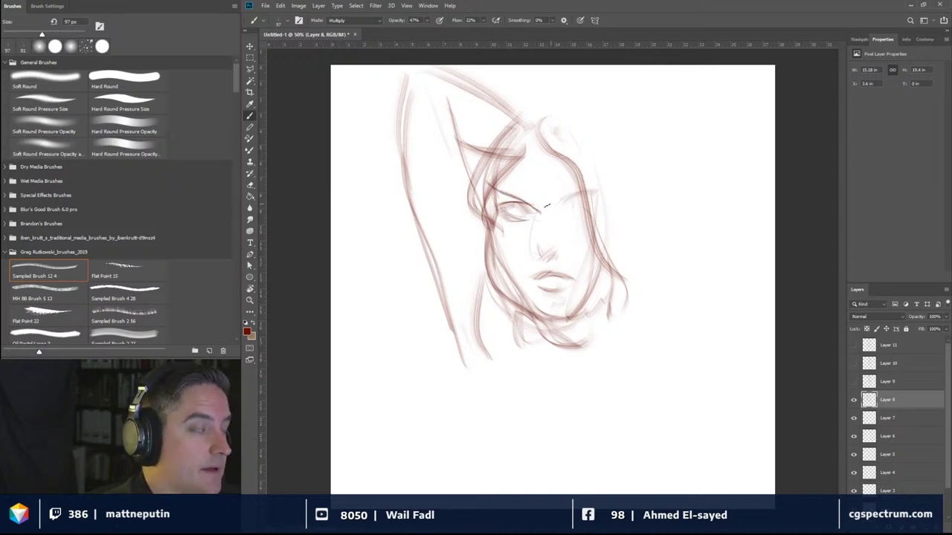
left_click_drag(592, 185, 567, 197)
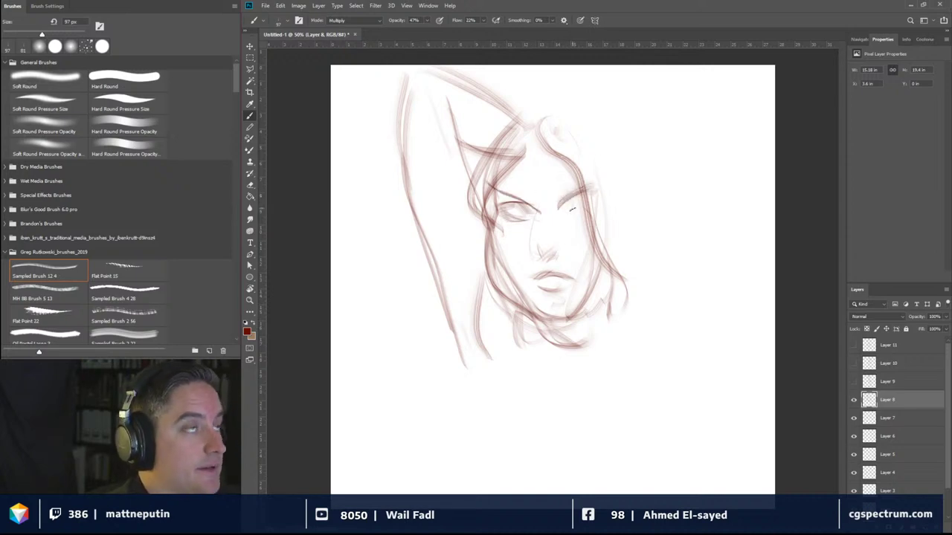
left_click_drag(530, 253, 565, 254)
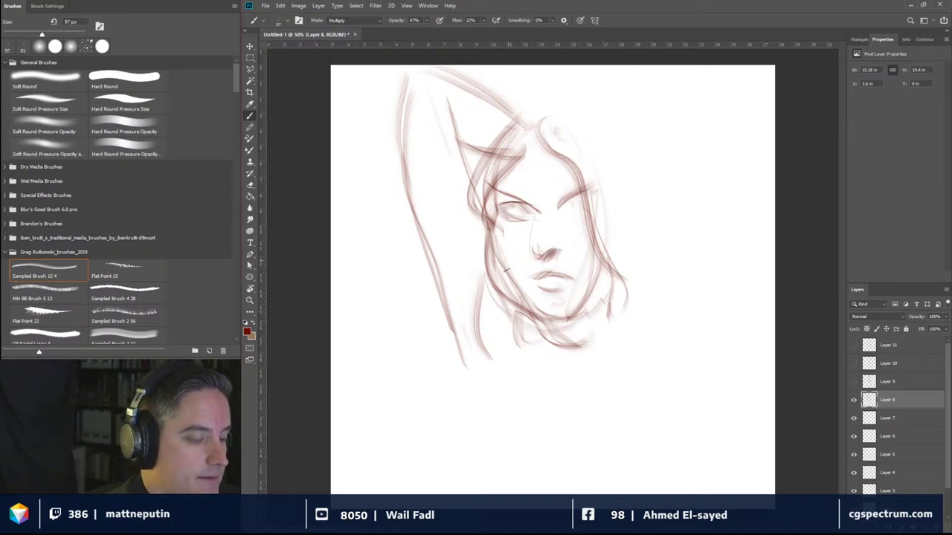
left_click_drag(487, 238, 526, 307)
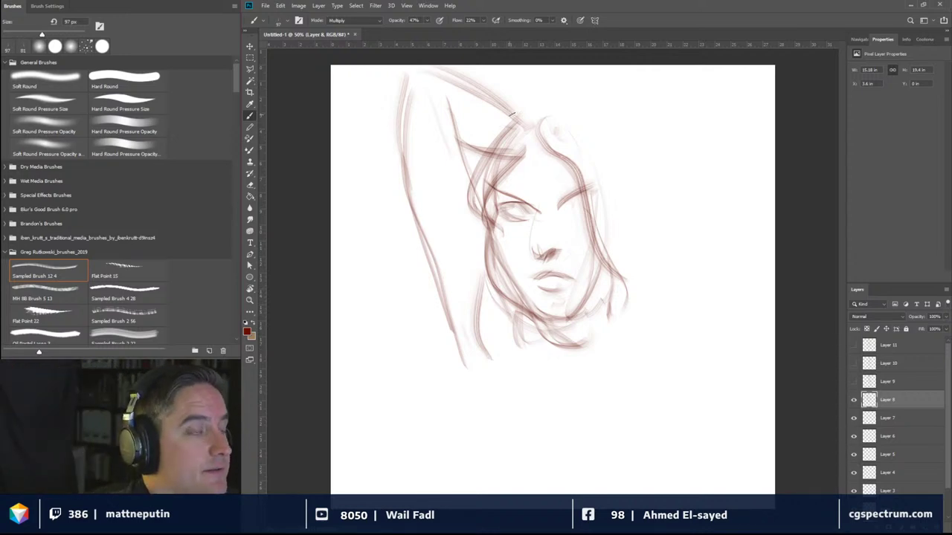
Step: Add loose hair strokes across the top and right of the head
left_click_drag(477, 168, 525, 100)
left_click_drag(499, 130, 566, 88)
mouse_move(521, 158)
left_mouse_down()
mouse_move(558, 112)
mouse_move(568, 131)
mouse_move(589, 130)
left_mouse_up()
left_click_drag(613, 142, 614, 168)
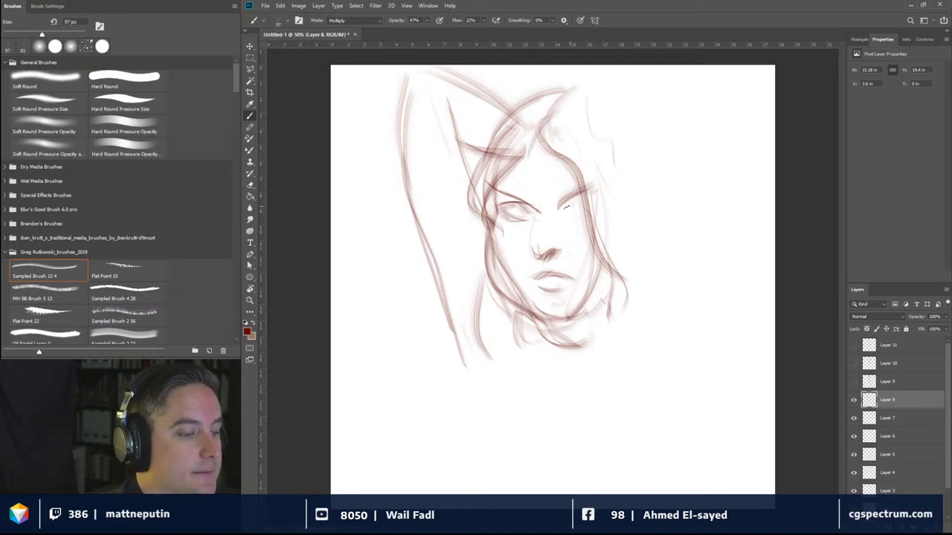
Step: Darken the right eye, nose tip and nose shadow, plus the mouth, cheek and right jaw
mouse_move(557, 210)
left_mouse_down()
mouse_move(586, 192)
mouse_move(590, 211)
left_mouse_up()
left_click_drag(534, 253, 547, 255)
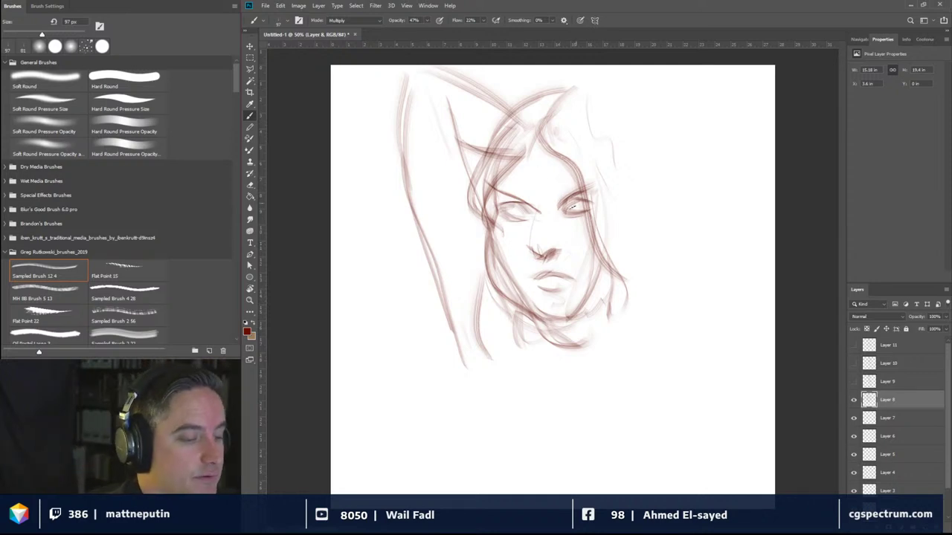
left_click_drag(569, 195, 583, 204)
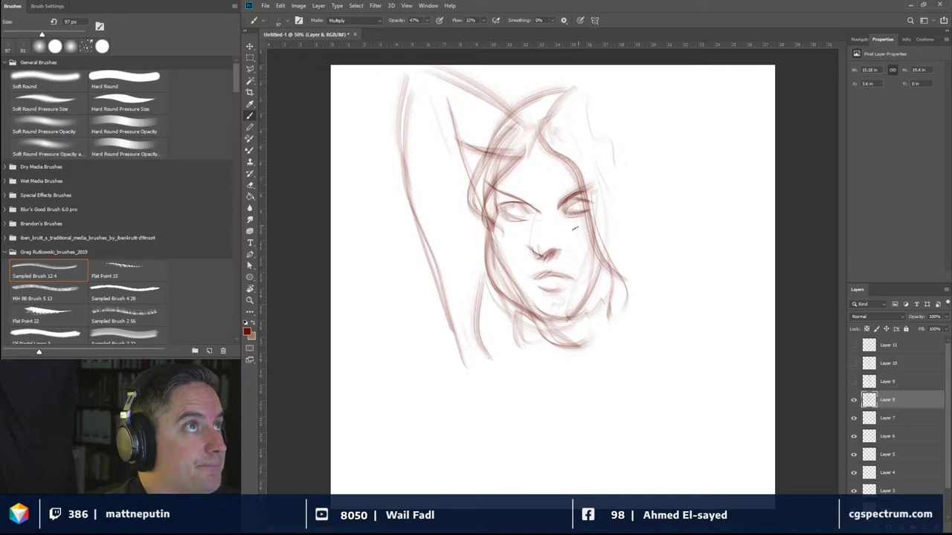
mouse_move(568, 244)
left_mouse_down()
mouse_move(554, 249)
mouse_move(564, 278)
left_mouse_up()
left_click_drag(525, 324, 580, 305)
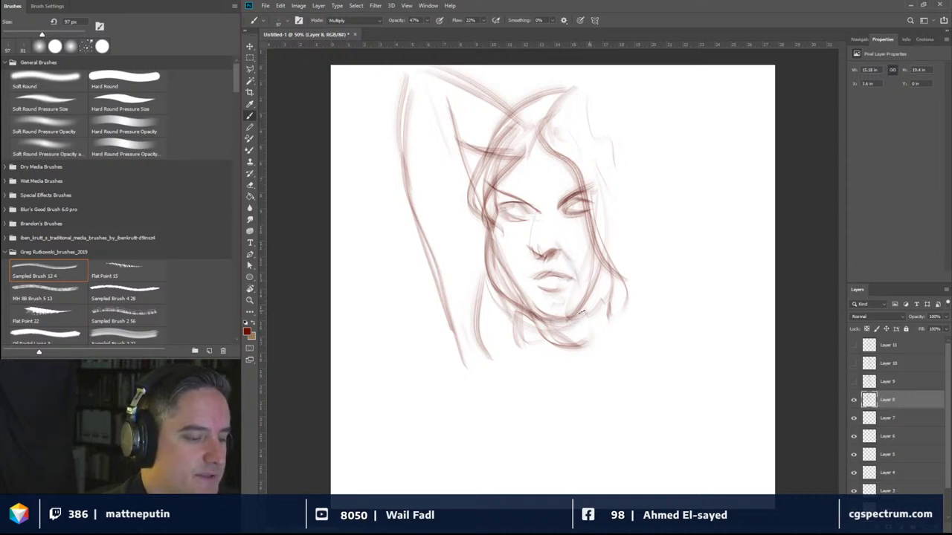
mouse_move(507, 263)
left_mouse_down()
mouse_move(488, 240)
mouse_move(556, 322)
mouse_move(600, 282)
left_mouse_up()
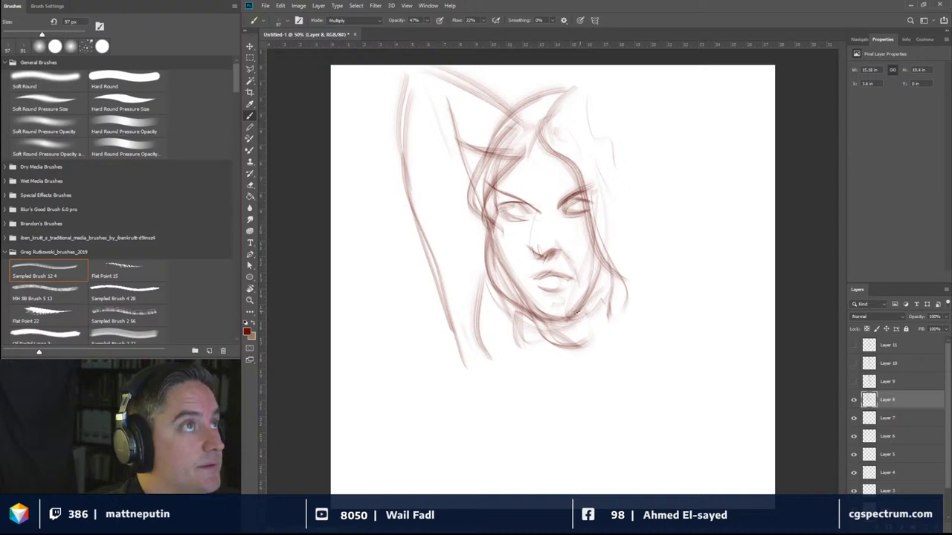
mouse_move(569, 315)
left_mouse_down()
mouse_move(614, 269)
mouse_move(610, 277)
left_mouse_up()
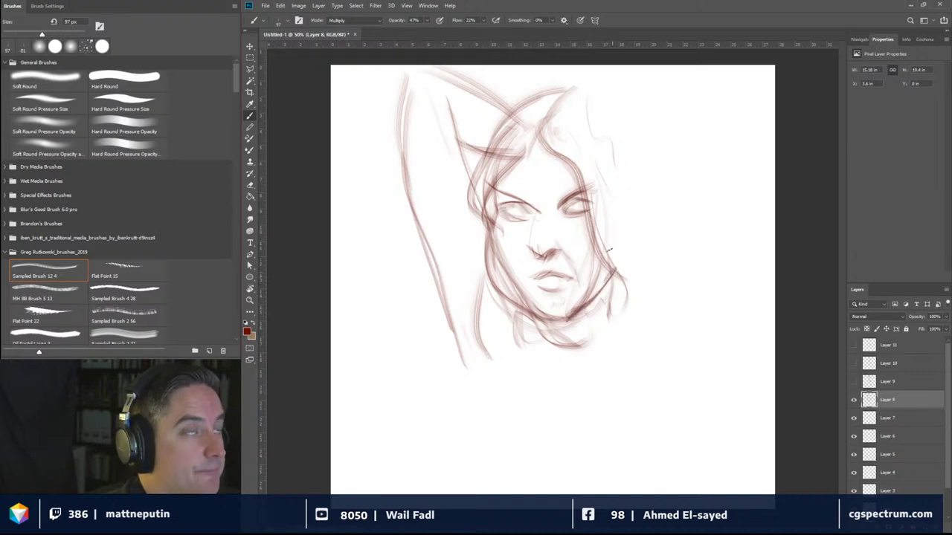
Step: Build up hair on the face's right side, extending it past the jaw
left_click_drag(556, 131, 611, 265)
left_click_drag(589, 141, 627, 278)
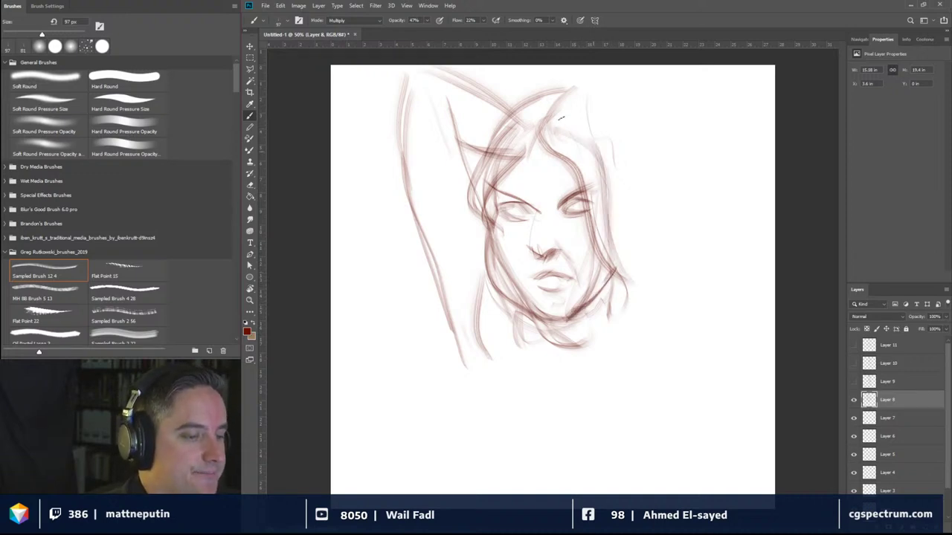
mouse_move(558, 112)
left_mouse_down()
mouse_move(620, 223)
mouse_move(633, 160)
mouse_move(638, 244)
left_mouse_up()
mouse_move(601, 101)
left_mouse_down()
mouse_move(668, 296)
mouse_move(634, 286)
left_mouse_up()
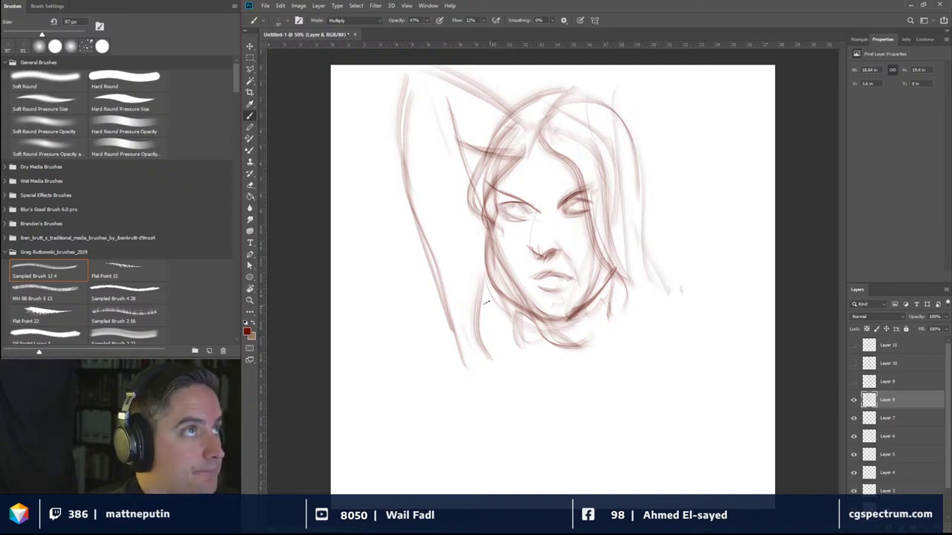
Step: Sketch the left neck and shoulder curve and lines across the chest
left_click_drag(480, 303, 448, 446)
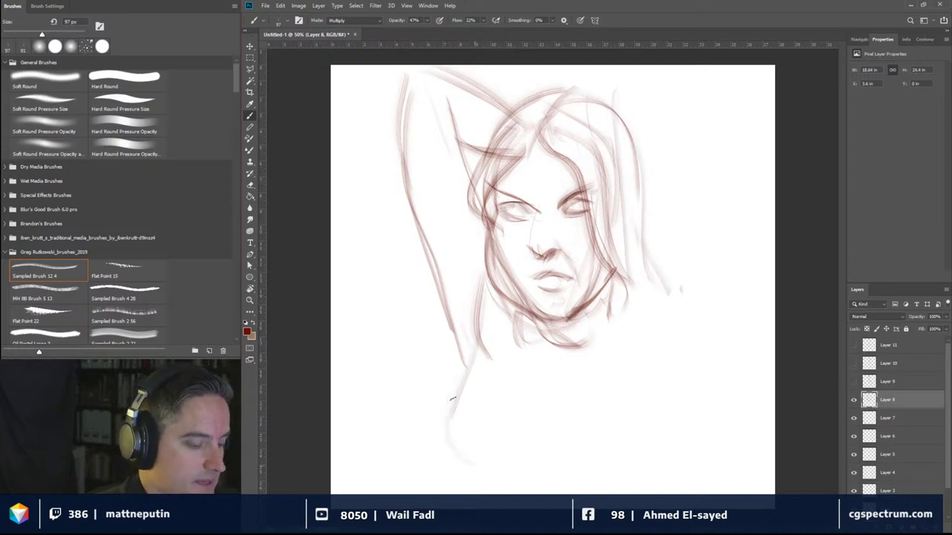
left_click_drag(451, 395, 485, 474)
left_click_drag(469, 348, 444, 446)
left_click_drag(484, 473, 617, 469)
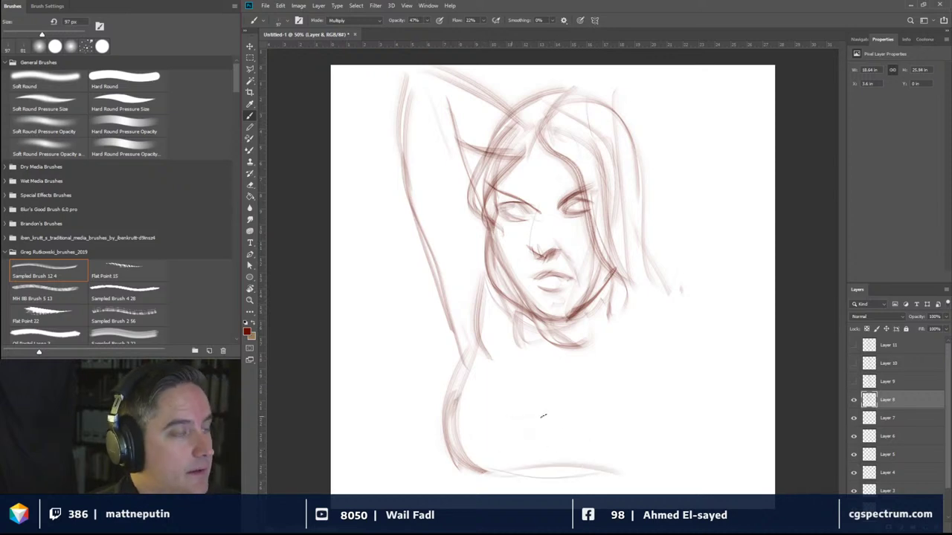
left_click_drag(543, 415, 580, 413)
left_click_drag(473, 388, 644, 385)
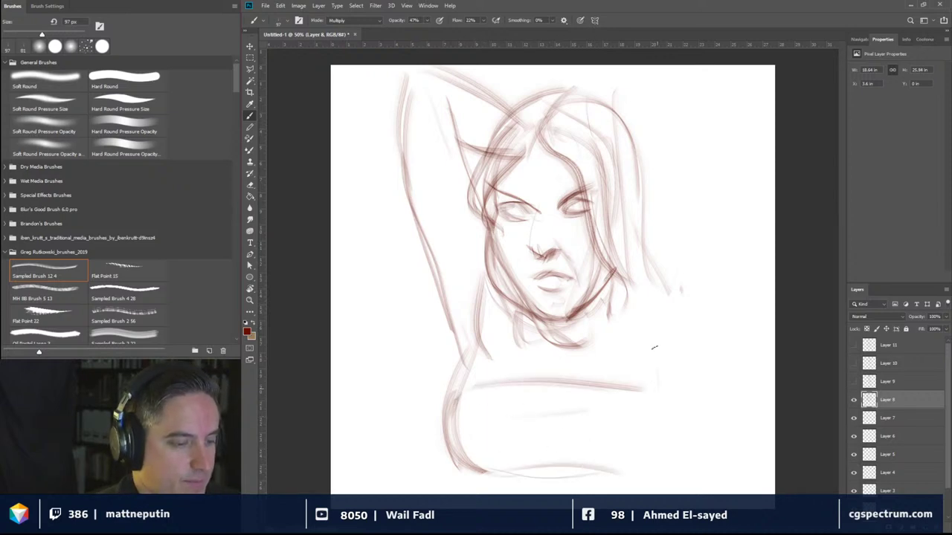
Step: Sketch the right shoulder and outline a raised right arm overhead
mouse_move(638, 232)
left_mouse_down()
mouse_move(663, 285)
mouse_move(682, 376)
left_mouse_up()
left_click_drag(722, 340, 717, 365)
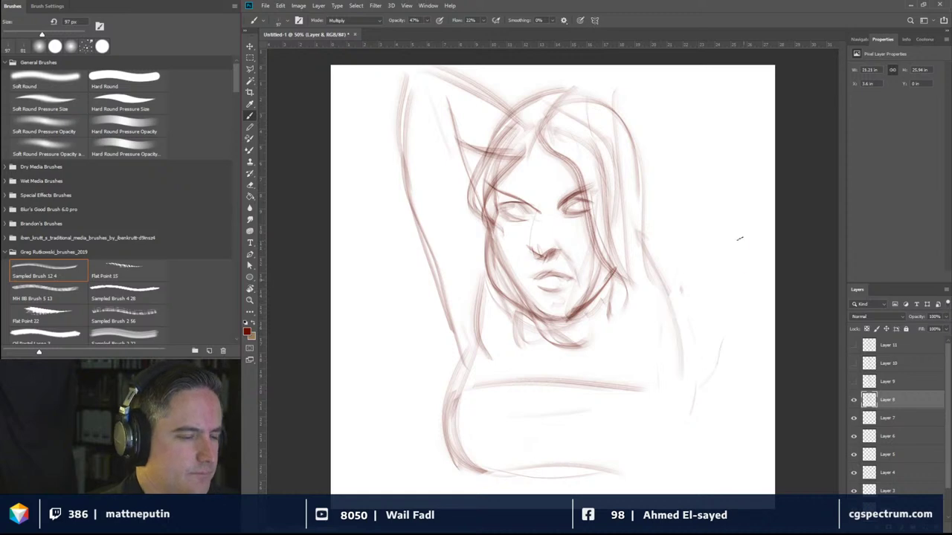
left_click_drag(692, 75, 748, 272)
left_click_drag(682, 76, 701, 177)
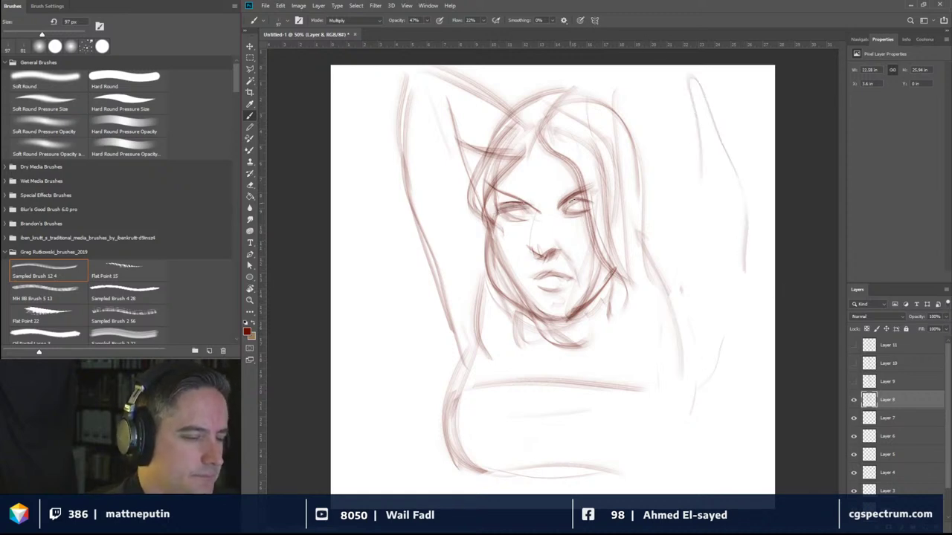
Step: Hide Layer 8's portrait and make Layer 7 the active drawing layer
left_click(854, 400)
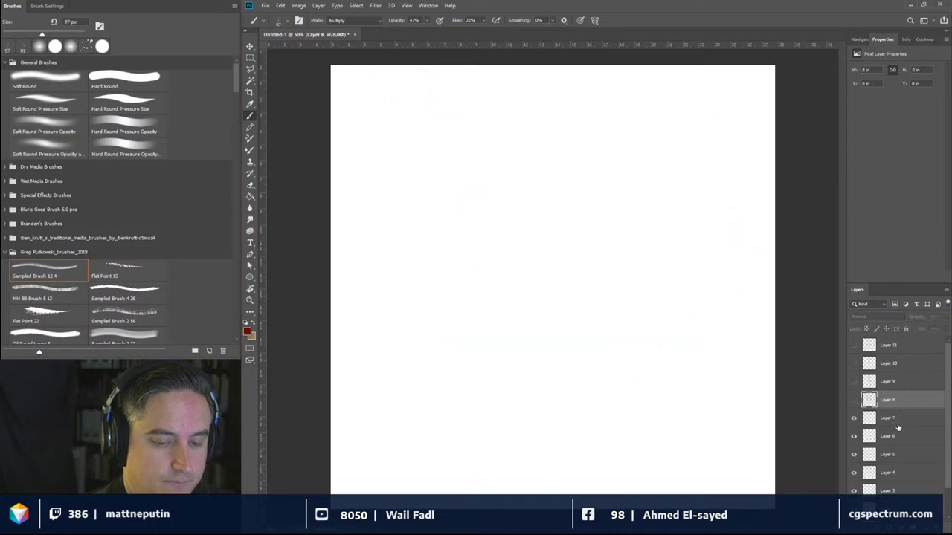
left_click(898, 422)
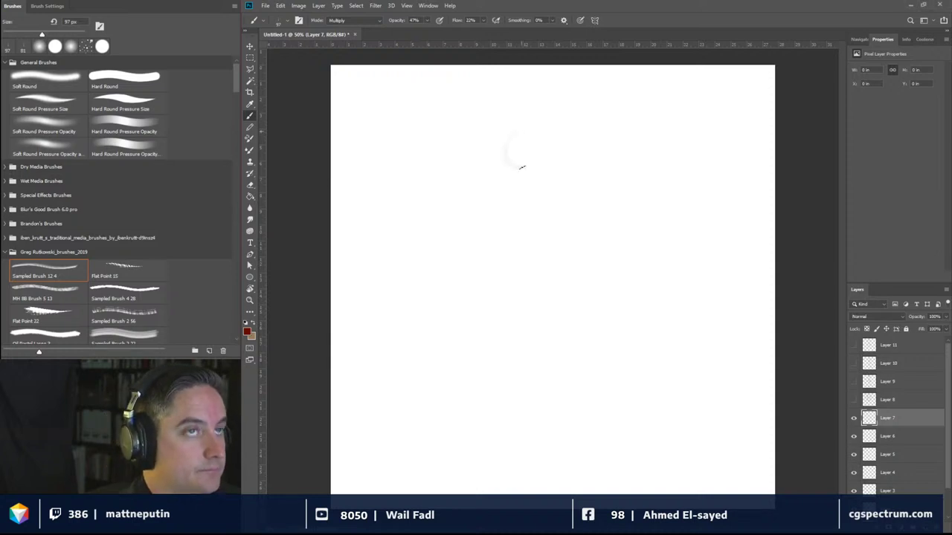
Step: Loop in an oval head for the new standing figure
mouse_move(520, 168)
left_mouse_down()
mouse_move(493, 139)
mouse_move(539, 145)
mouse_move(490, 135)
mouse_move(526, 160)
mouse_move(525, 135)
left_mouse_up()
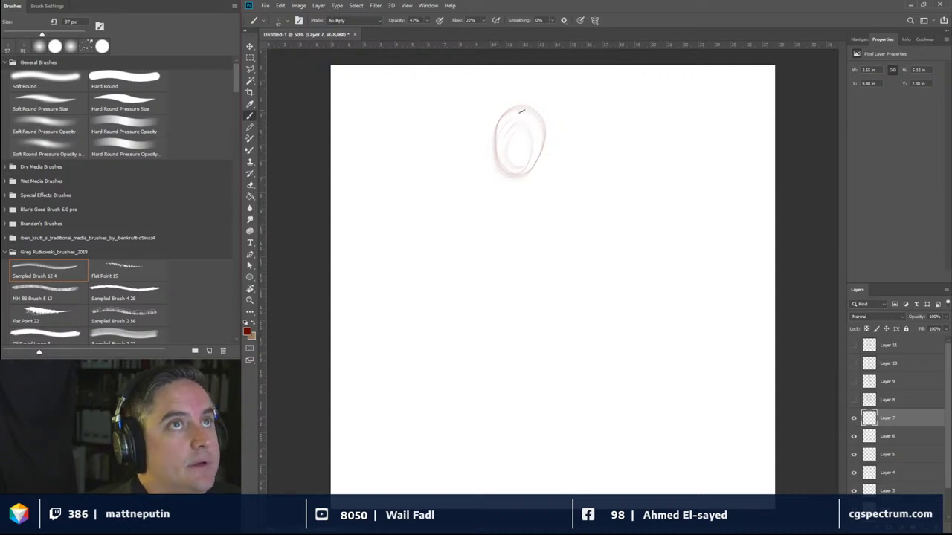
mouse_move(528, 115)
left_mouse_down()
mouse_move(498, 130)
mouse_move(546, 128)
mouse_move(500, 163)
mouse_move(502, 114)
mouse_move(547, 161)
left_mouse_up()
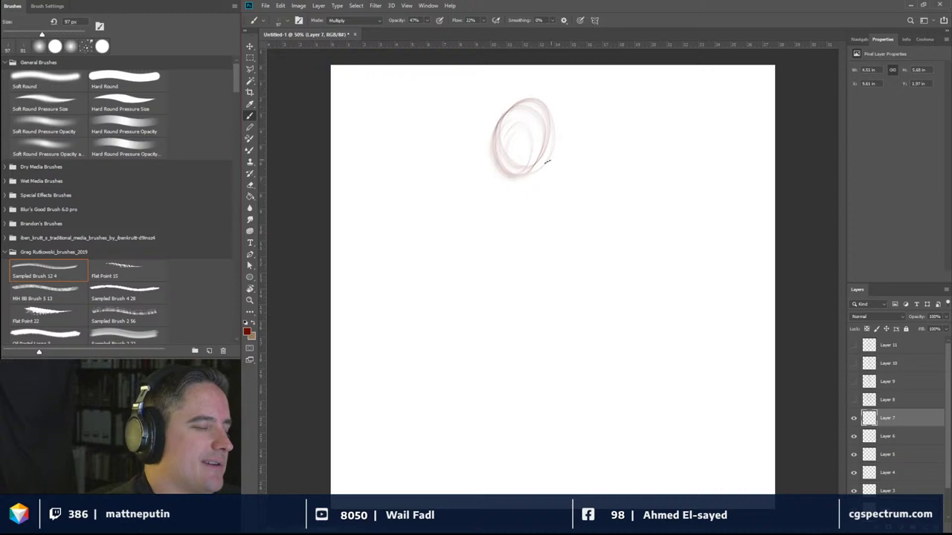
mouse_move(500, 137)
left_mouse_down()
mouse_move(537, 134)
mouse_move(502, 170)
mouse_move(545, 154)
mouse_move(498, 136)
mouse_move(534, 105)
left_mouse_up()
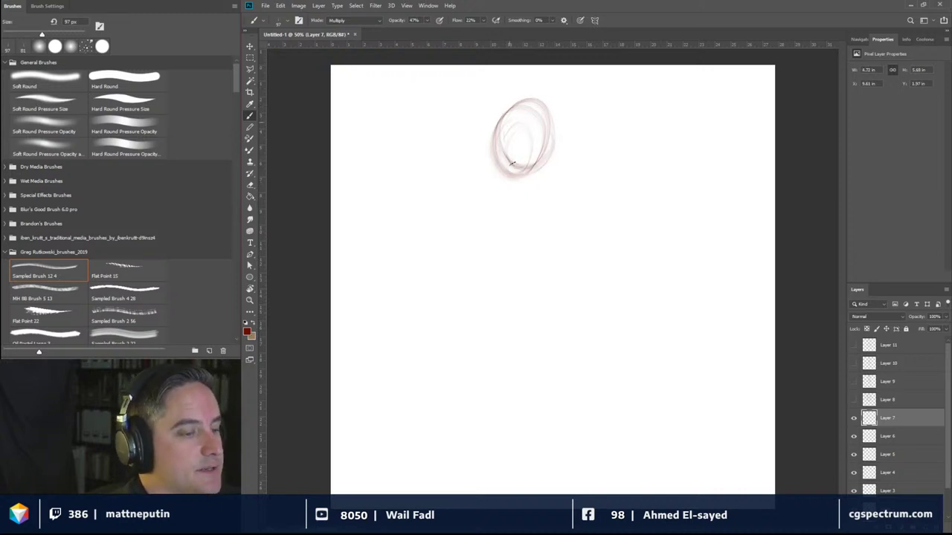
mouse_move(512, 163)
left_mouse_down()
mouse_move(520, 99)
mouse_move(491, 178)
mouse_move(504, 147)
mouse_move(513, 195)
mouse_move(540, 181)
left_mouse_up()
Step: Draw the shoulder line, neck marks and both torso sides down to the waist
mouse_move(468, 200)
left_mouse_down()
mouse_move(592, 162)
mouse_move(574, 168)
left_mouse_up()
mouse_move(567, 211)
left_mouse_down()
mouse_move(566, 182)
mouse_move(576, 234)
left_mouse_up()
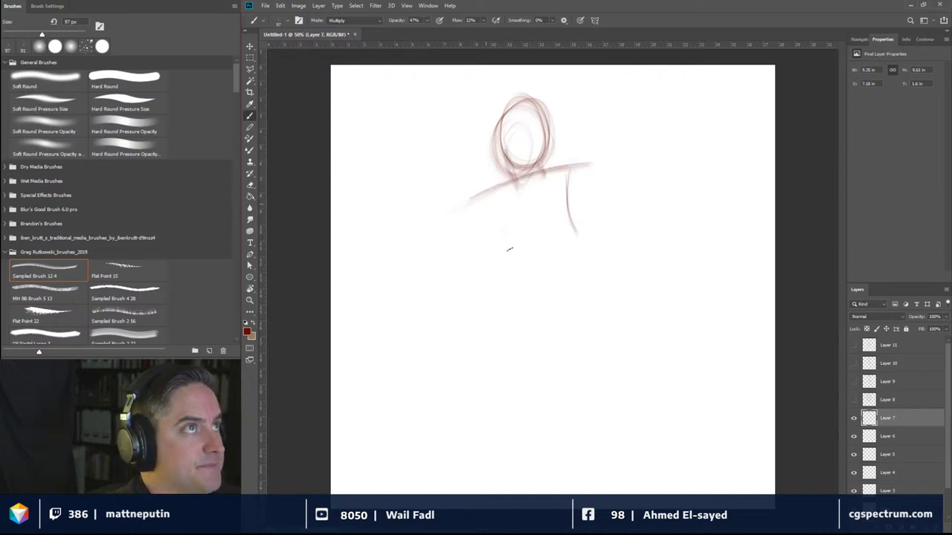
mouse_move(479, 197)
left_mouse_down()
mouse_move(516, 277)
mouse_move(488, 203)
mouse_move(517, 286)
left_mouse_up()
mouse_move(510, 269)
left_mouse_down()
mouse_move(520, 374)
mouse_move(496, 289)
left_mouse_up()
mouse_move(524, 390)
left_mouse_down()
mouse_move(496, 354)
mouse_move(514, 253)
left_mouse_up()
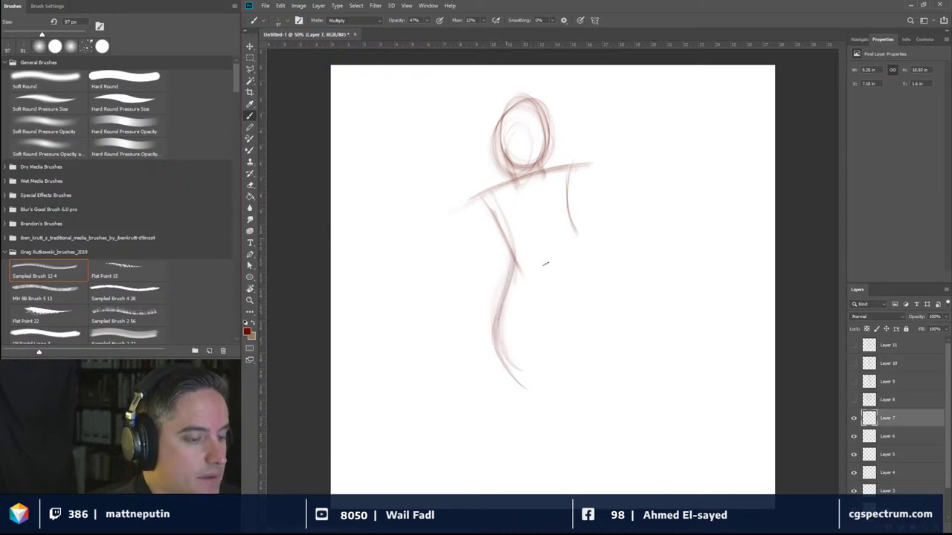
mouse_move(574, 208)
left_mouse_down()
mouse_move(584, 242)
mouse_move(555, 258)
mouse_move(564, 296)
left_mouse_up()
Step: Sketch the right hip, thigh curve and lower legs
mouse_move(571, 247)
left_mouse_down()
mouse_move(620, 343)
mouse_move(601, 408)
left_mouse_up()
left_click_drag(540, 325, 601, 410)
mouse_move(571, 346)
left_mouse_down()
mouse_move(595, 380)
mouse_move(601, 434)
left_mouse_up()
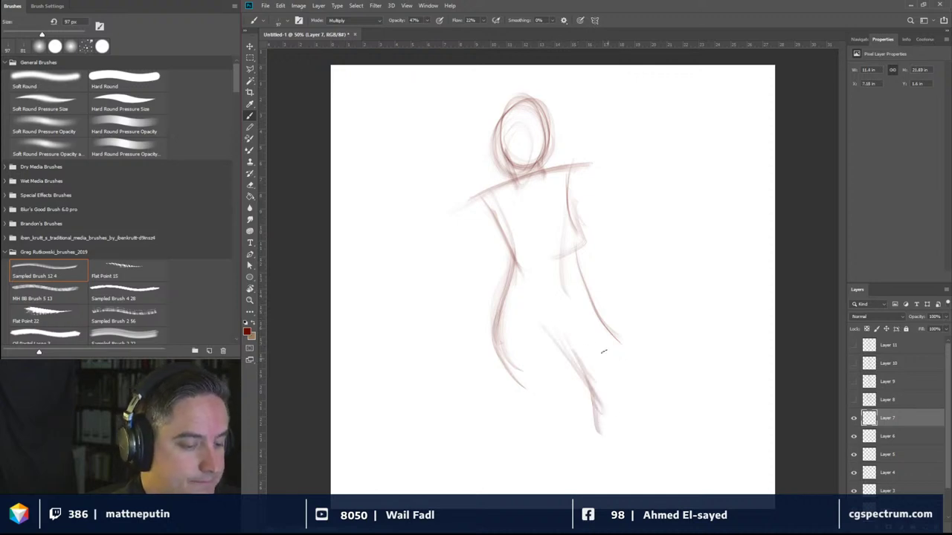
left_click_drag(620, 304, 637, 401)
left_click_drag(634, 353, 614, 438)
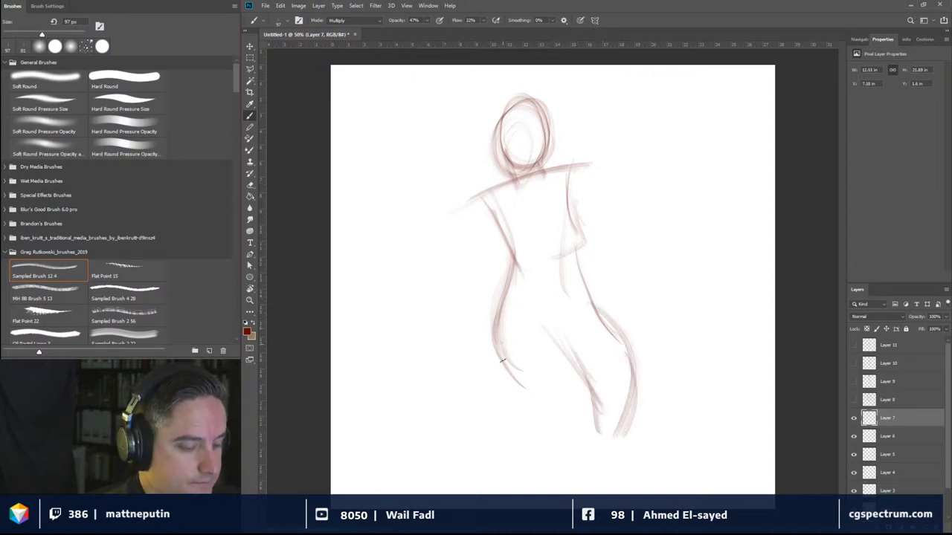
Step: Extend the legs down to the canvas bottom with knee marks
left_click_drag(502, 360, 594, 431)
mouse_move(543, 399)
left_mouse_down()
mouse_move(591, 455)
mouse_move(587, 490)
left_mouse_up()
left_click_drag(601, 436, 592, 492)
left_click_drag(629, 478, 630, 494)
left_click_drag(630, 417, 614, 476)
left_click_drag(617, 343, 614, 360)
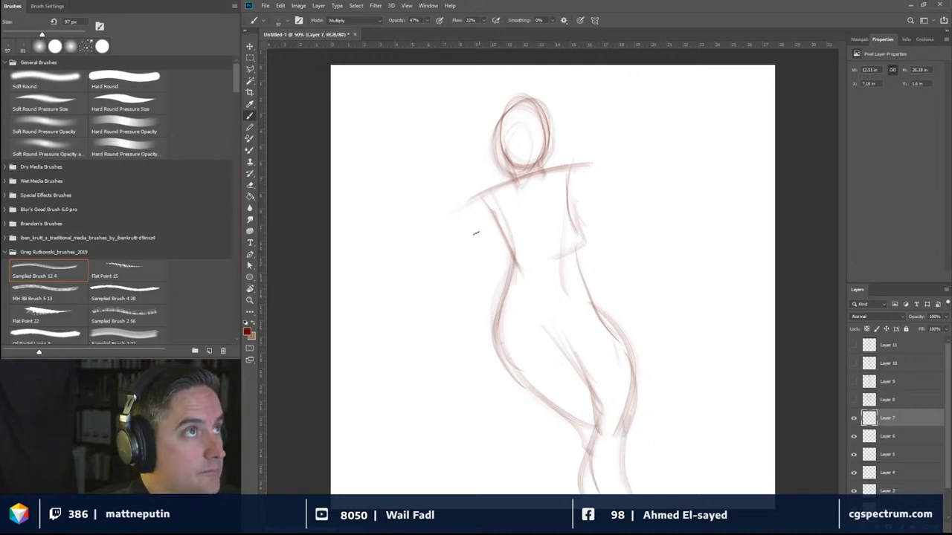
Step: Darken both torso sides, the right shoulder and the head outline
left_click_drag(498, 183, 473, 250)
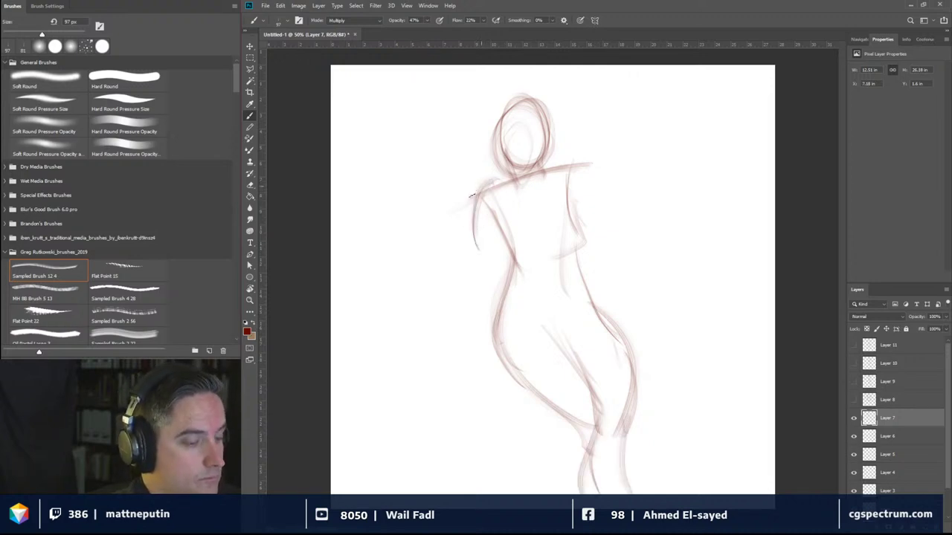
left_click_drag(478, 195, 474, 261)
left_click_drag(490, 227, 497, 263)
left_click_drag(499, 201, 491, 243)
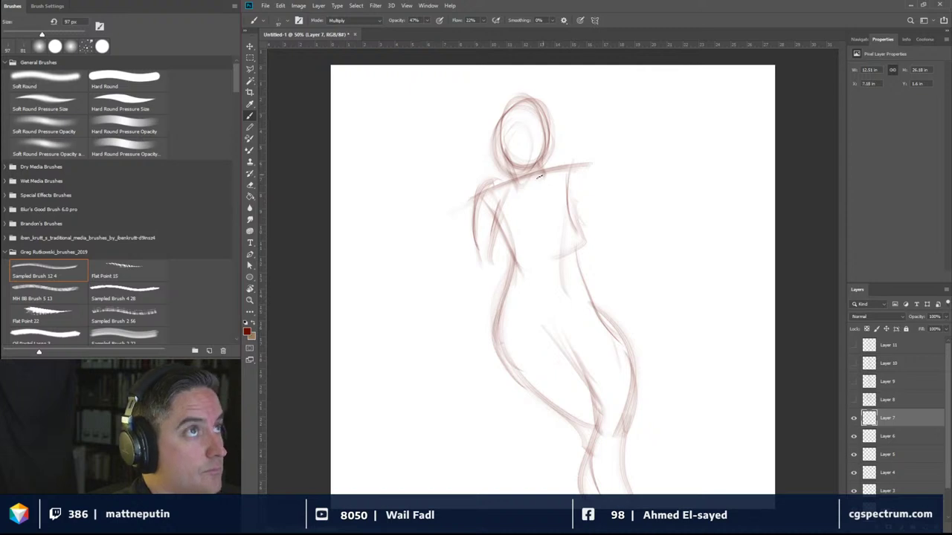
mouse_move(557, 165)
left_mouse_down()
mouse_move(545, 169)
mouse_move(569, 195)
mouse_move(568, 216)
left_mouse_up()
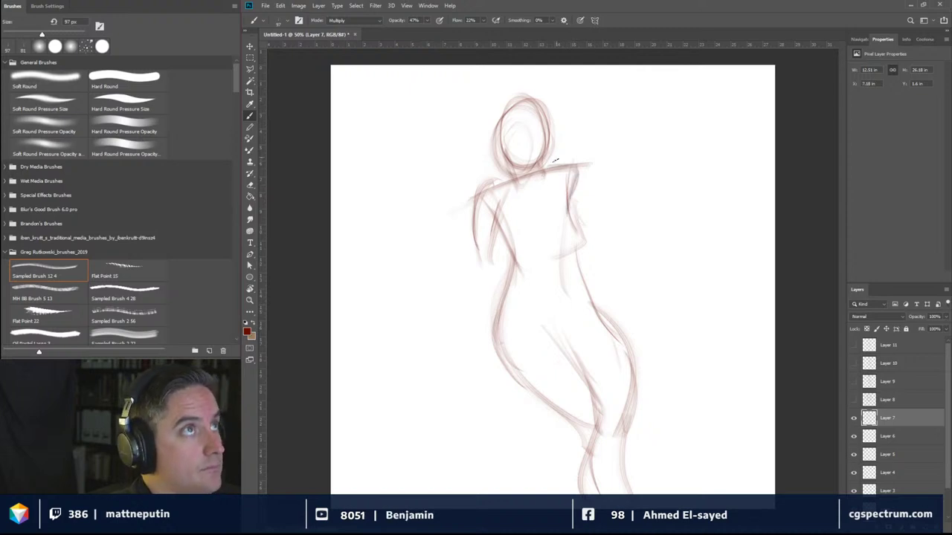
mouse_move(523, 97)
left_mouse_down()
mouse_move(552, 164)
mouse_move(510, 168)
left_mouse_up()
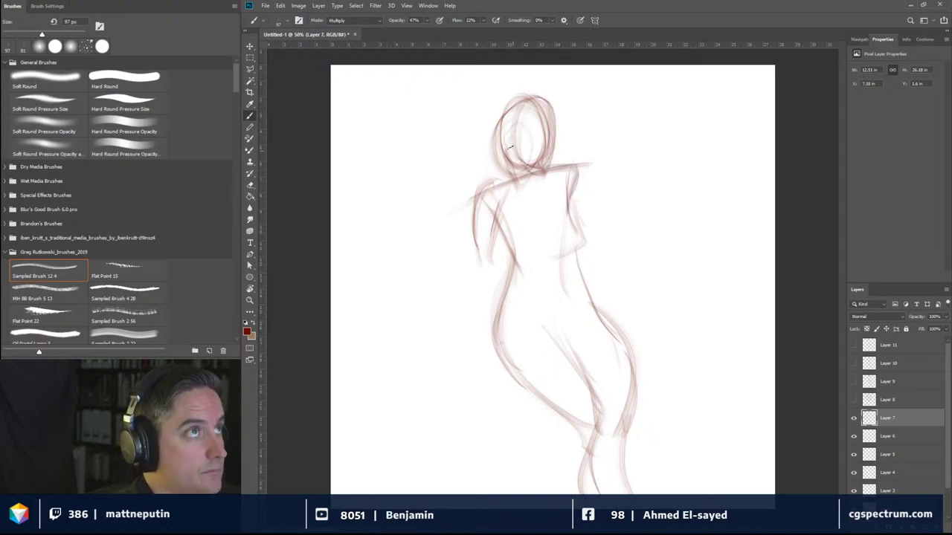
left_click_drag(511, 118, 478, 173)
left_click_drag(525, 92, 474, 176)
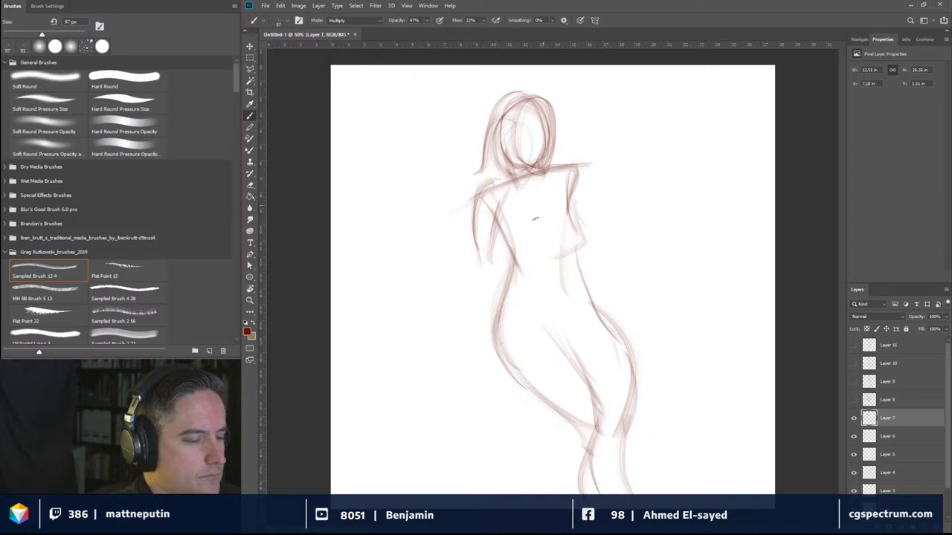
Step: Draw the left arm hanging with its hand, the right waist and chest curves
left_click_drag(472, 251, 463, 339)
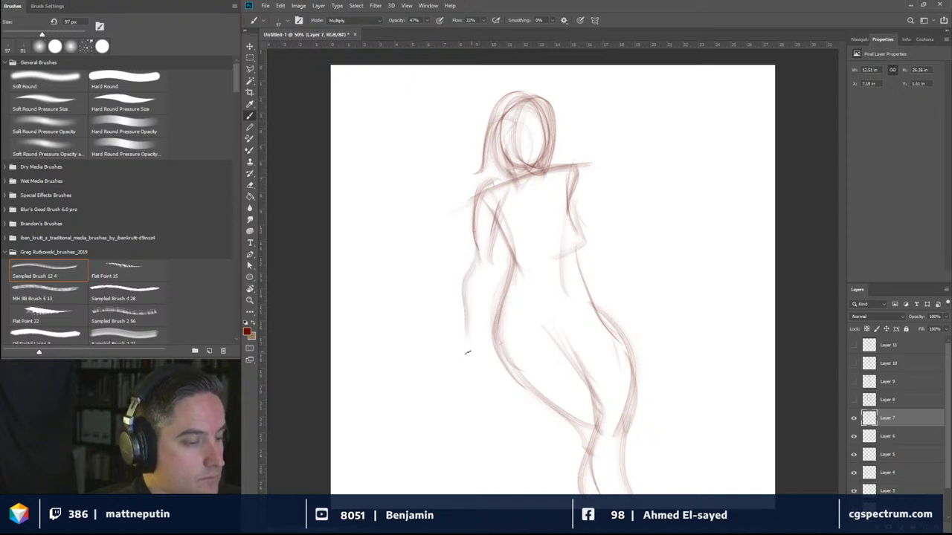
left_click_drag(490, 261, 461, 351)
left_click_drag(483, 295, 466, 354)
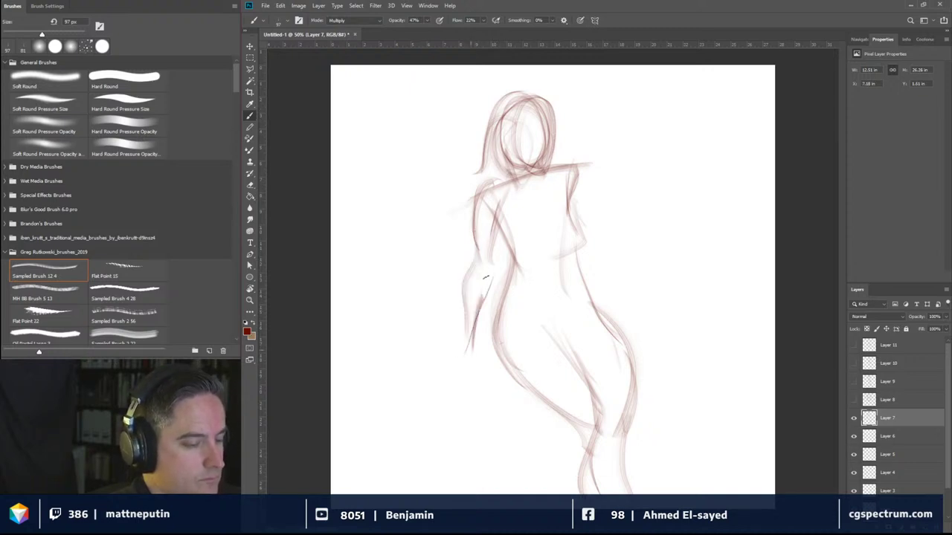
mouse_move(493, 248)
left_mouse_down()
mouse_move(451, 345)
mouse_move(470, 337)
mouse_move(440, 361)
mouse_move(456, 345)
mouse_move(435, 385)
mouse_move(468, 350)
mouse_move(444, 372)
left_mouse_up()
left_click_drag(475, 334, 470, 350)
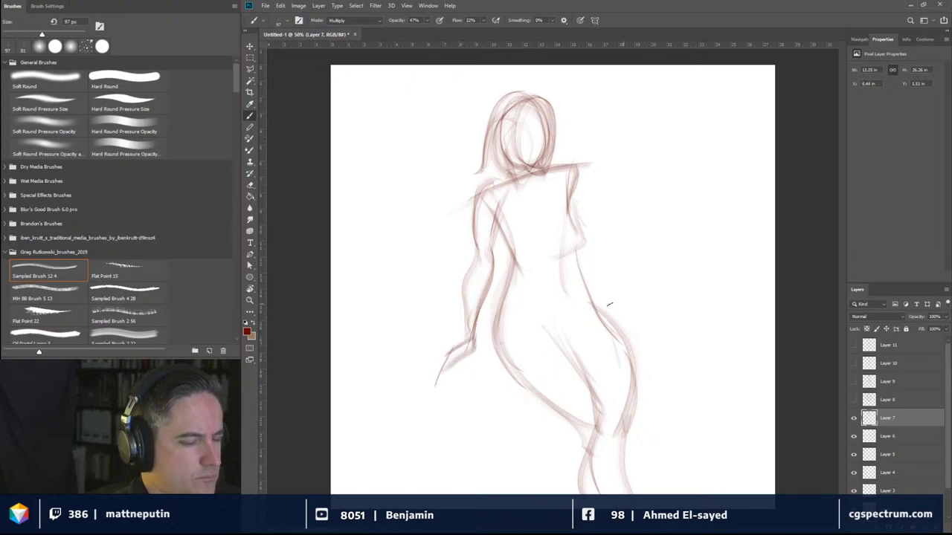
left_click_drag(577, 243, 575, 282)
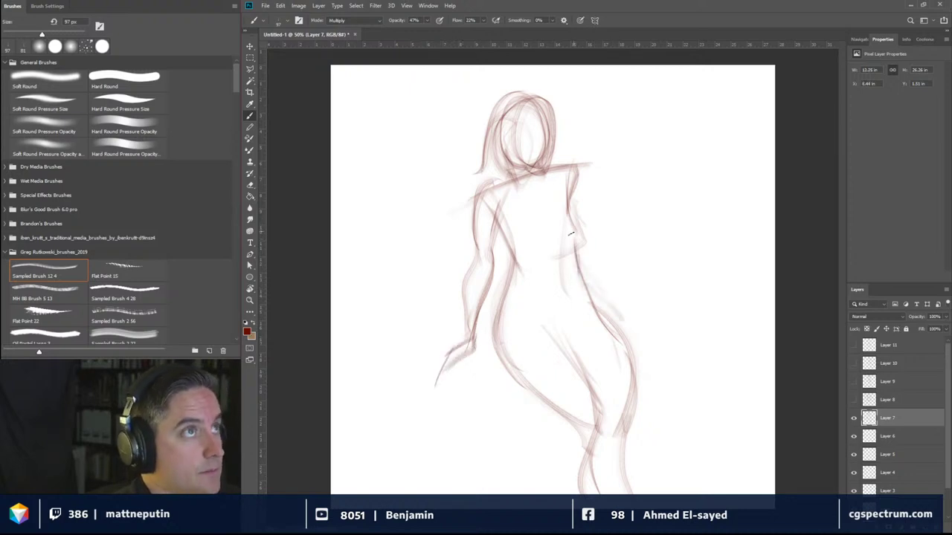
mouse_move(520, 242)
left_mouse_down()
mouse_move(546, 233)
mouse_move(508, 236)
mouse_move(577, 238)
left_mouse_up()
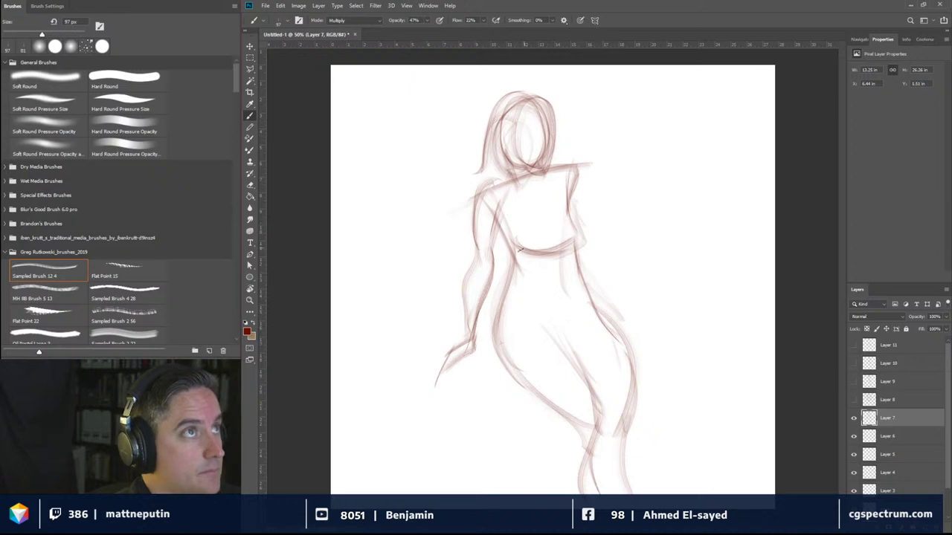
mouse_move(497, 225)
left_mouse_down()
mouse_move(562, 204)
mouse_move(520, 208)
mouse_move(577, 199)
left_mouse_up()
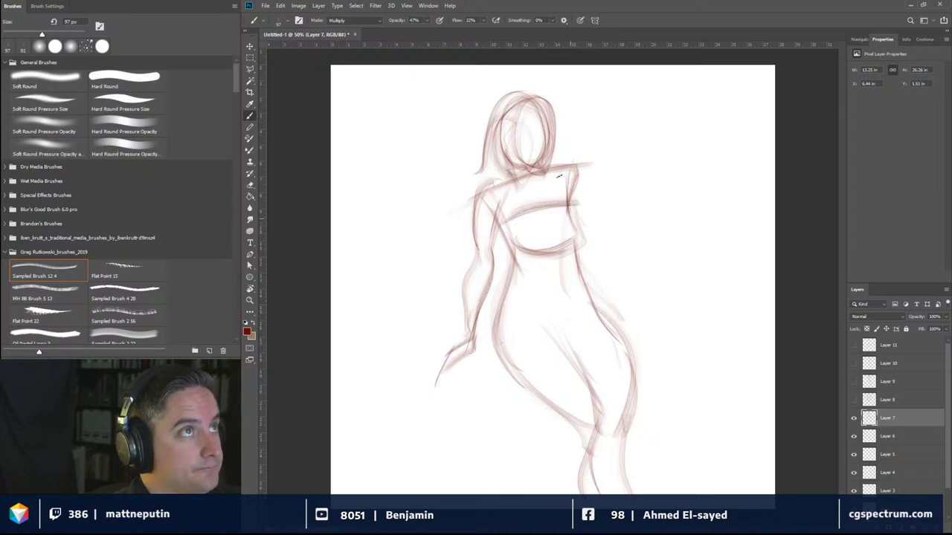
Step: Add a face centreline and eye line, and darken the neck and shoulders
left_click_drag(511, 189, 557, 174)
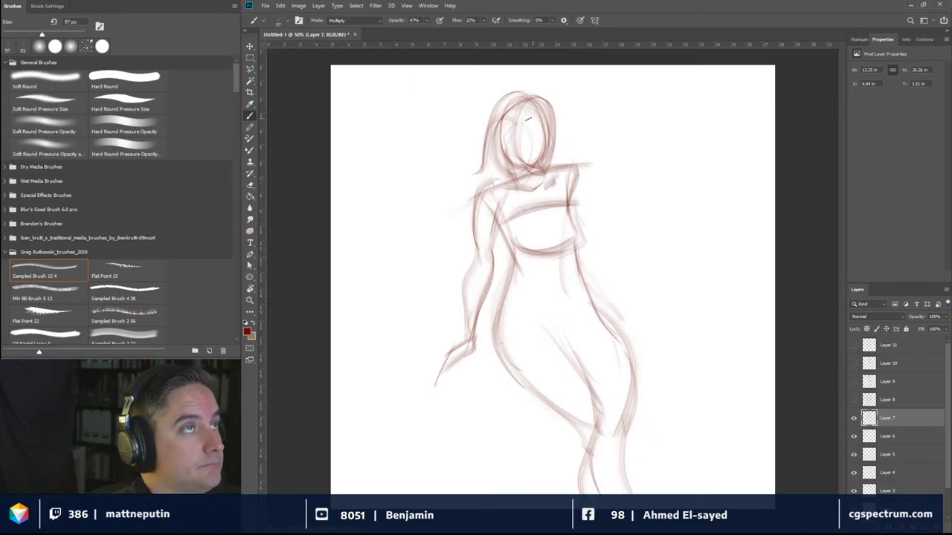
mouse_move(532, 105)
left_mouse_down()
mouse_move(532, 152)
mouse_move(531, 165)
left_mouse_up()
left_click_drag(505, 129, 549, 127)
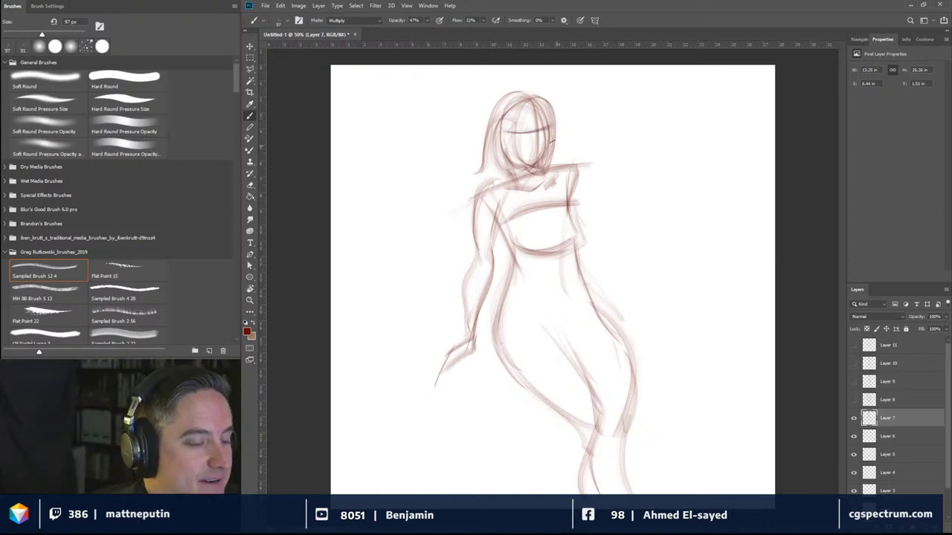
mouse_move(555, 168)
left_mouse_down()
mouse_move(577, 176)
mouse_move(564, 207)
left_mouse_up()
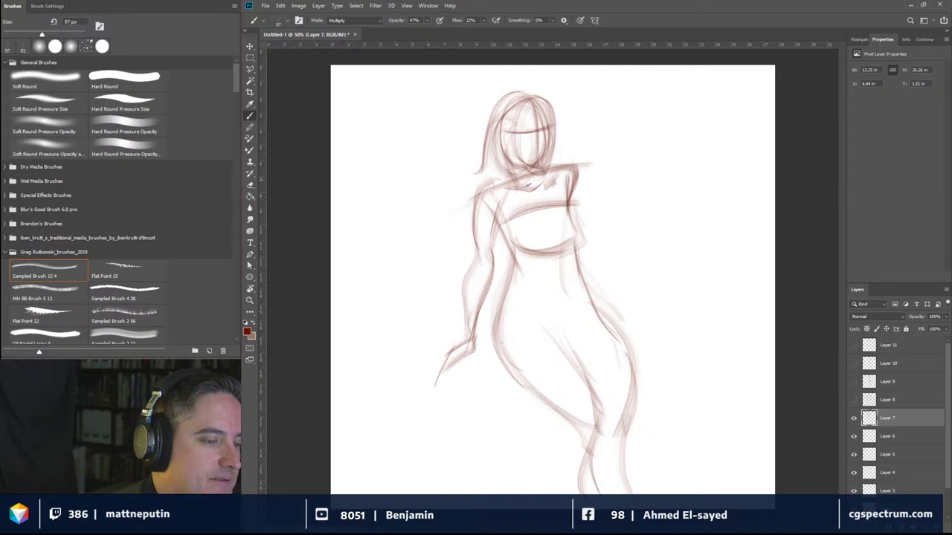
mouse_move(467, 229)
left_mouse_down()
mouse_move(476, 191)
mouse_move(516, 180)
left_mouse_up()
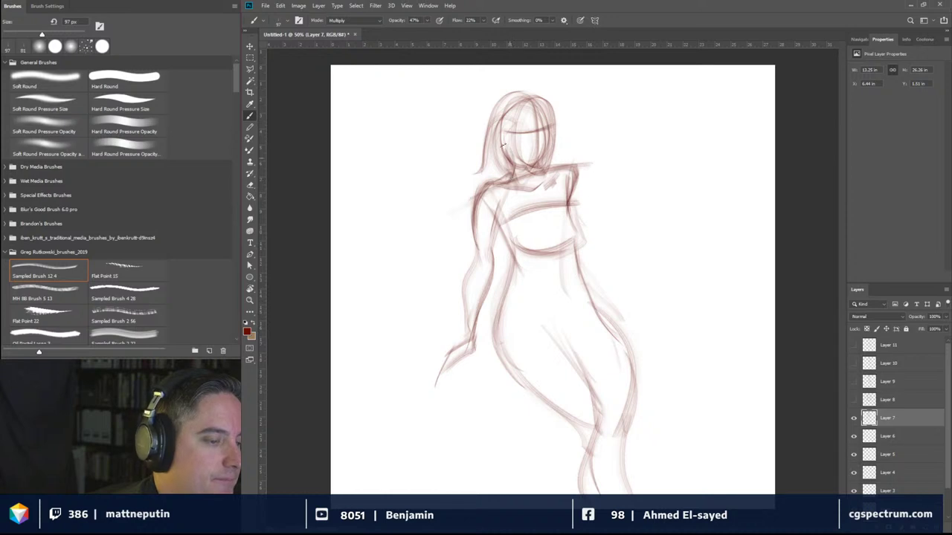
left_click_drag(501, 132, 510, 144)
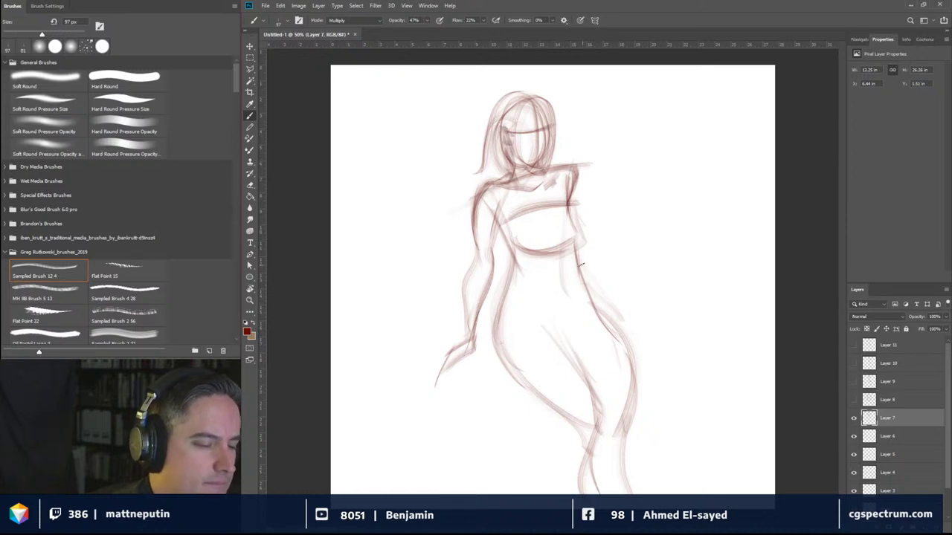
Step: Sketch the waist, hip and thigh curves, forearm, lower-left curve and right leg
left_click_drag(508, 304, 598, 296)
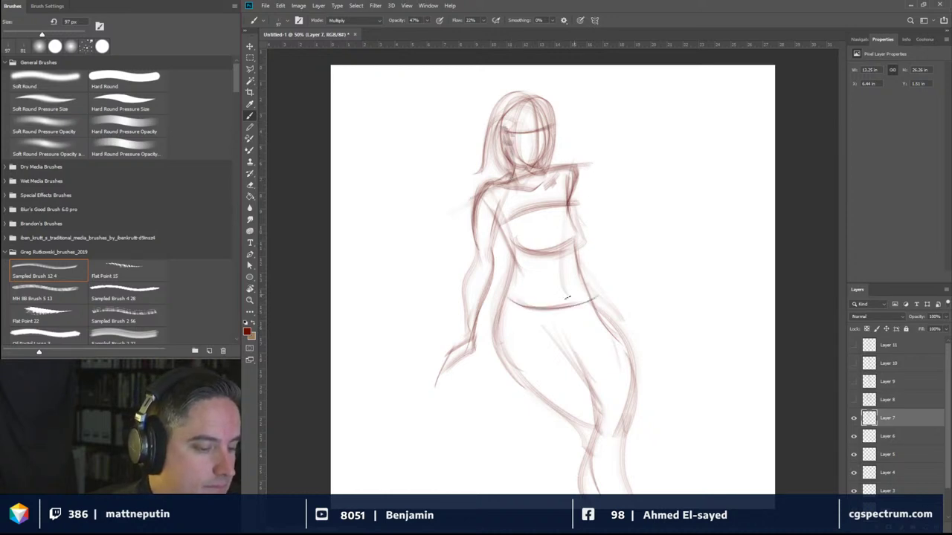
mouse_move(505, 357)
left_mouse_down()
mouse_move(569, 347)
mouse_move(594, 316)
mouse_move(569, 347)
mouse_move(630, 345)
left_mouse_up()
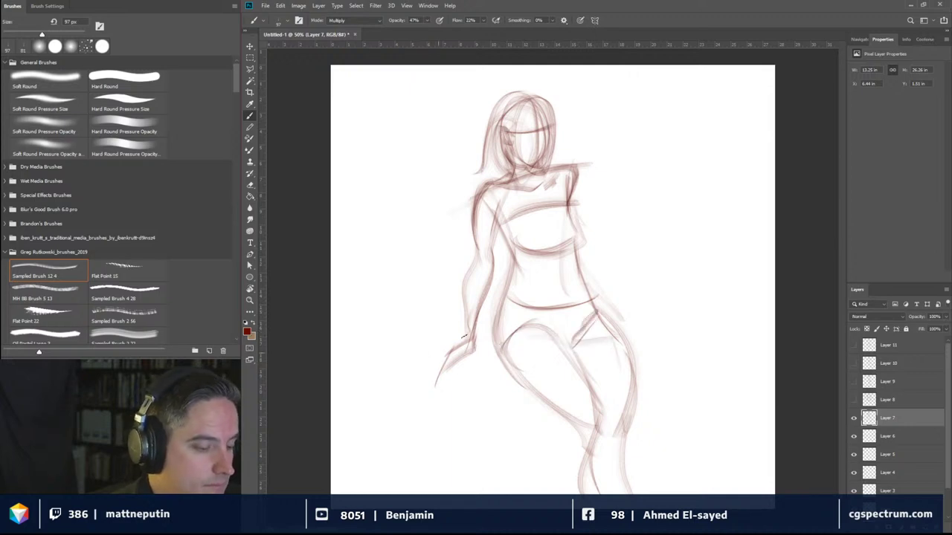
mouse_move(476, 327)
left_mouse_down()
mouse_move(404, 412)
mouse_move(411, 441)
left_mouse_up()
mouse_move(413, 390)
left_mouse_down()
mouse_move(458, 476)
mouse_move(483, 487)
left_mouse_up()
mouse_move(468, 332)
left_mouse_down()
mouse_move(418, 405)
mouse_move(446, 462)
left_mouse_up()
left_click_drag(635, 371, 624, 461)
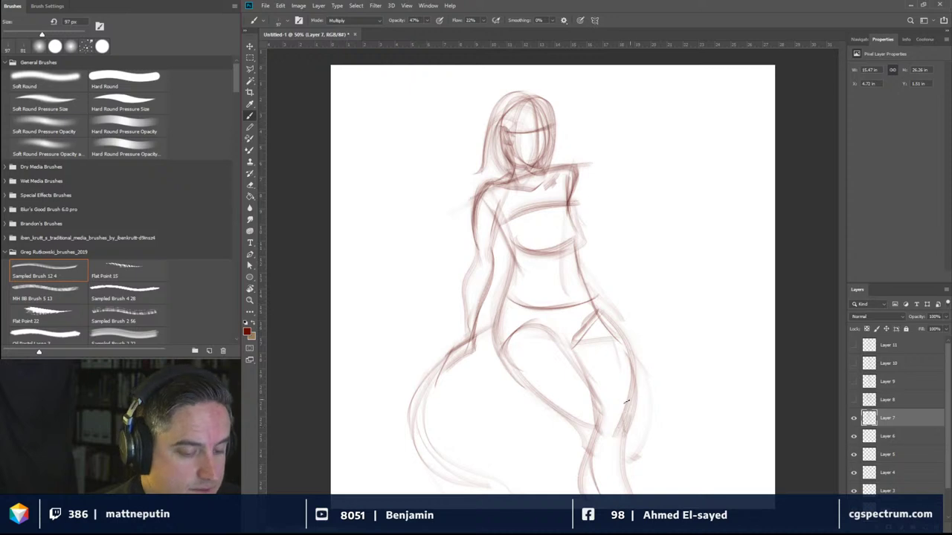
left_click_drag(627, 406, 607, 490)
Step: Hide the standing figure, switch to Layer 6, and sketch a new head oval
left_click(854, 418)
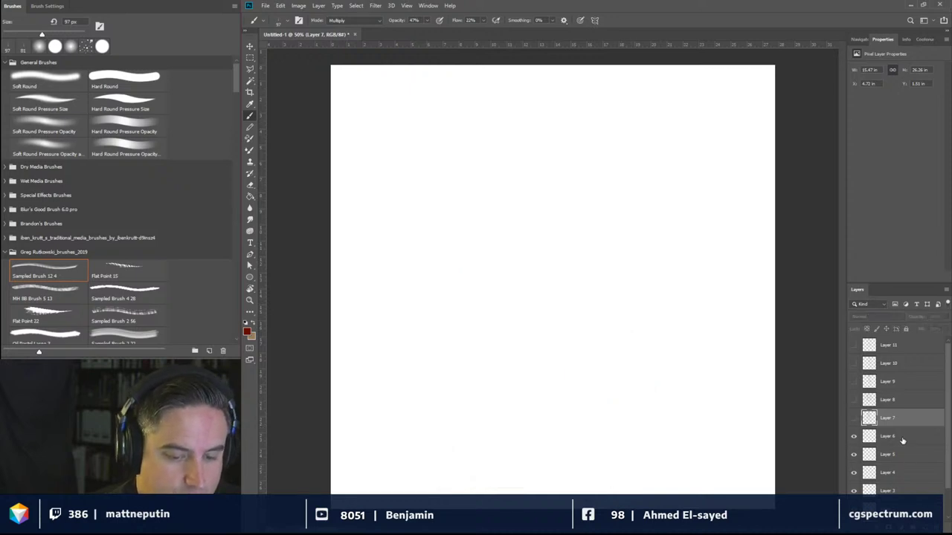
left_click(903, 439)
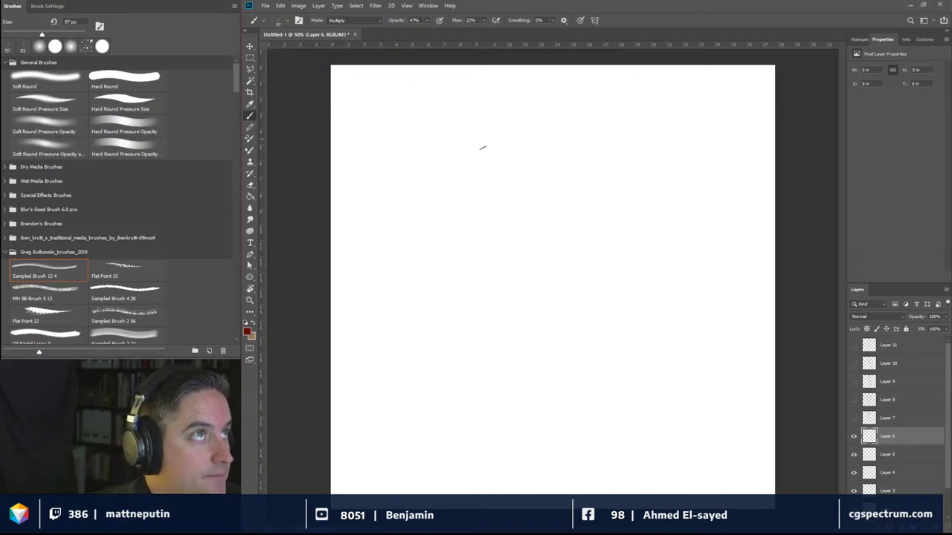
mouse_move(502, 153)
left_mouse_down()
mouse_move(491, 112)
mouse_move(472, 149)
mouse_move(450, 152)
left_mouse_up()
left_click_drag(480, 230, 495, 268)
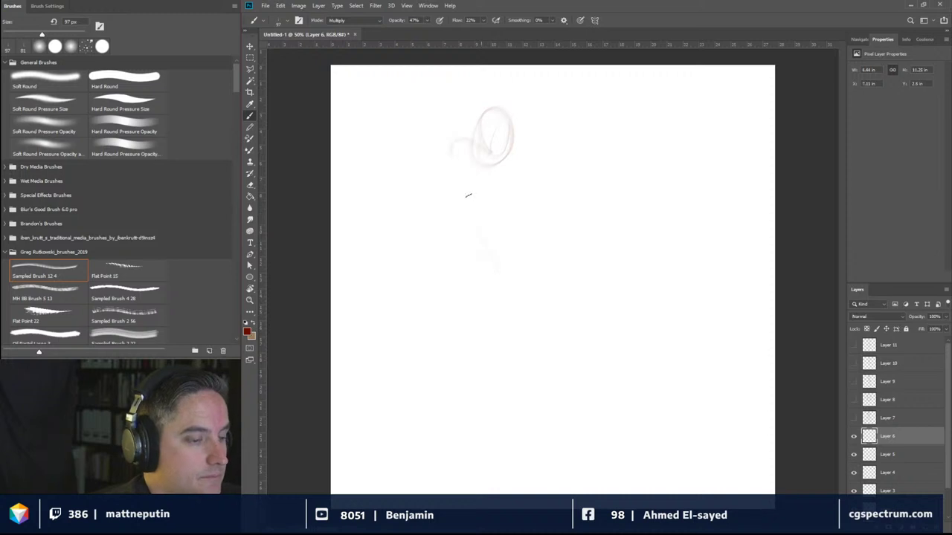
Step: Sweep long curved diagonal body lines down from the head
left_click_drag(459, 168, 524, 307)
left_click_drag(476, 212, 520, 308)
left_click_drag(524, 216, 606, 339)
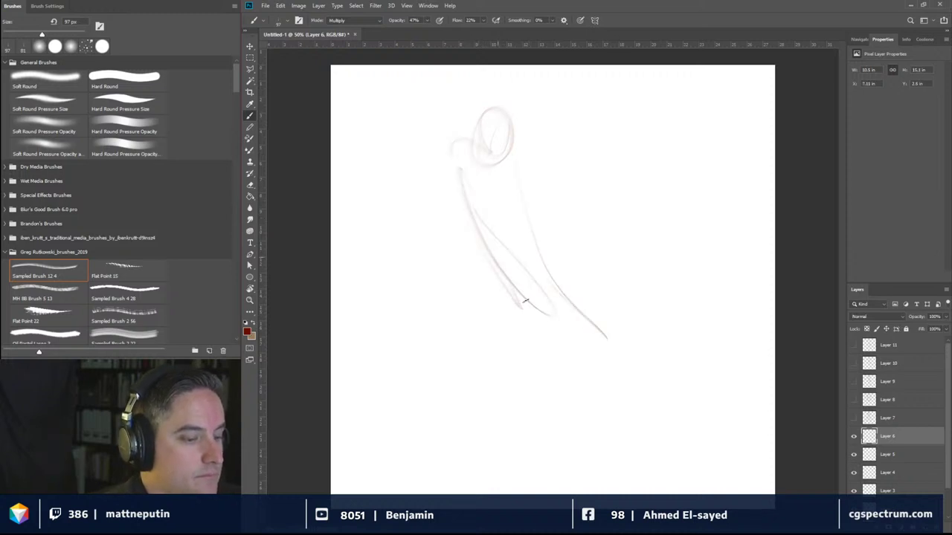
mouse_move(525, 300)
left_mouse_down()
mouse_move(629, 331)
mouse_move(529, 250)
left_mouse_up()
mouse_move(602, 319)
left_mouse_down()
mouse_move(543, 251)
mouse_move(525, 195)
mouse_move(514, 235)
left_mouse_up()
mouse_move(530, 206)
left_mouse_down()
mouse_move(509, 223)
mouse_move(521, 223)
left_mouse_up()
left_click_drag(535, 201, 521, 217)
Step: Add strokes at the waist and lower figure, then a long arc beneath it
mouse_move(519, 173)
left_mouse_down()
mouse_move(489, 230)
mouse_move(465, 249)
mouse_move(497, 320)
left_mouse_up()
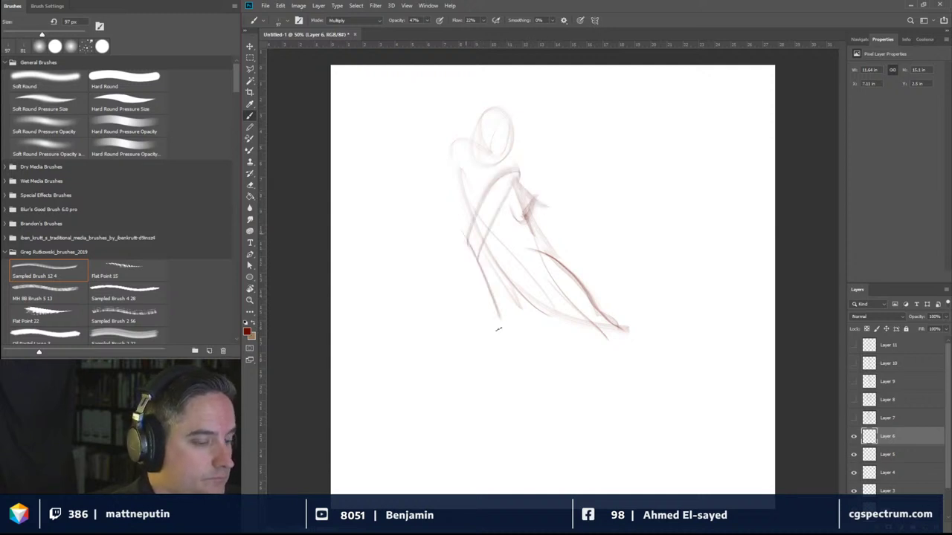
mouse_move(480, 239)
left_mouse_down()
mouse_move(508, 321)
mouse_move(489, 318)
mouse_move(506, 311)
mouse_move(490, 356)
mouse_move(514, 347)
mouse_move(501, 321)
left_mouse_up()
left_click_drag(517, 344, 513, 313)
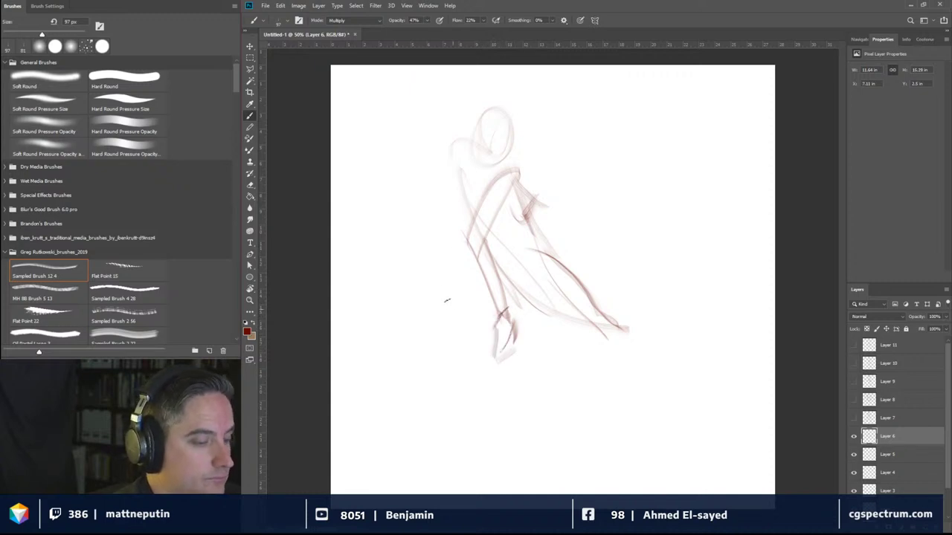
mouse_move(446, 305)
left_mouse_down()
mouse_move(492, 295)
mouse_move(550, 312)
left_mouse_up()
mouse_move(488, 294)
left_mouse_down()
mouse_move(407, 344)
mouse_move(411, 390)
mouse_move(447, 416)
left_mouse_up()
Step: Draw and close the big circle of the ball under the figure
left_click_drag(524, 427, 553, 312)
left_click_drag(543, 405, 410, 391)
left_click_drag(479, 421, 556, 394)
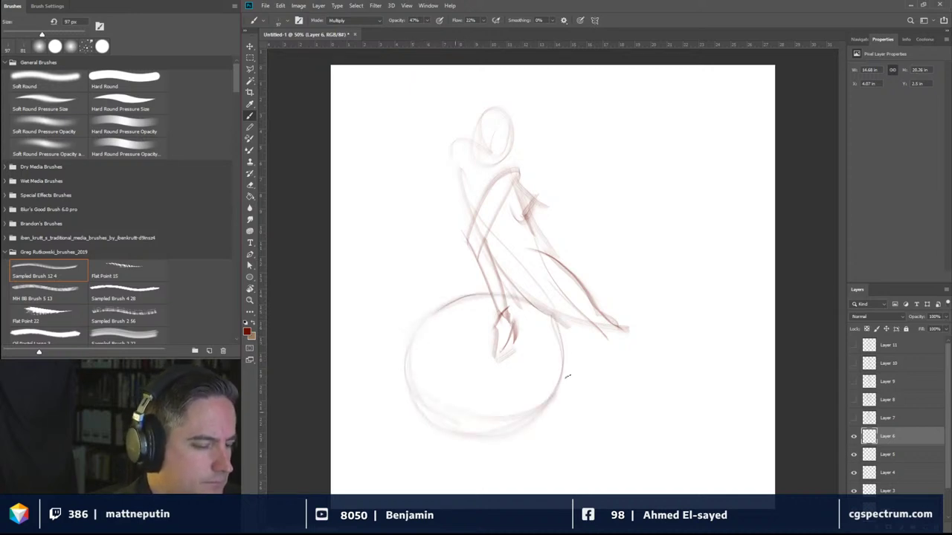
left_click_drag(557, 294, 572, 394)
mouse_move(562, 325)
left_mouse_down()
mouse_move(531, 289)
mouse_move(503, 284)
mouse_move(435, 308)
mouse_move(413, 362)
left_mouse_up()
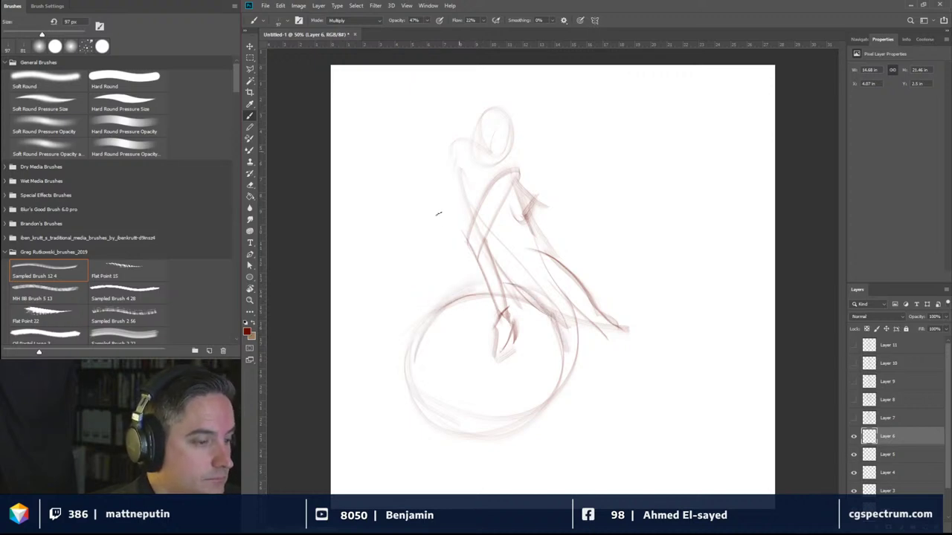
Step: Sketch the shoulder line, the left side down to the hip, and the upper torso
mouse_move(516, 170)
left_mouse_down()
mouse_move(480, 154)
mouse_move(449, 157)
mouse_move(435, 230)
mouse_move(441, 296)
mouse_move(434, 208)
left_mouse_up()
mouse_move(444, 297)
left_mouse_down()
mouse_move(440, 199)
mouse_move(457, 157)
left_mouse_up()
left_click_drag(456, 171, 450, 174)
left_click_drag(449, 296, 424, 324)
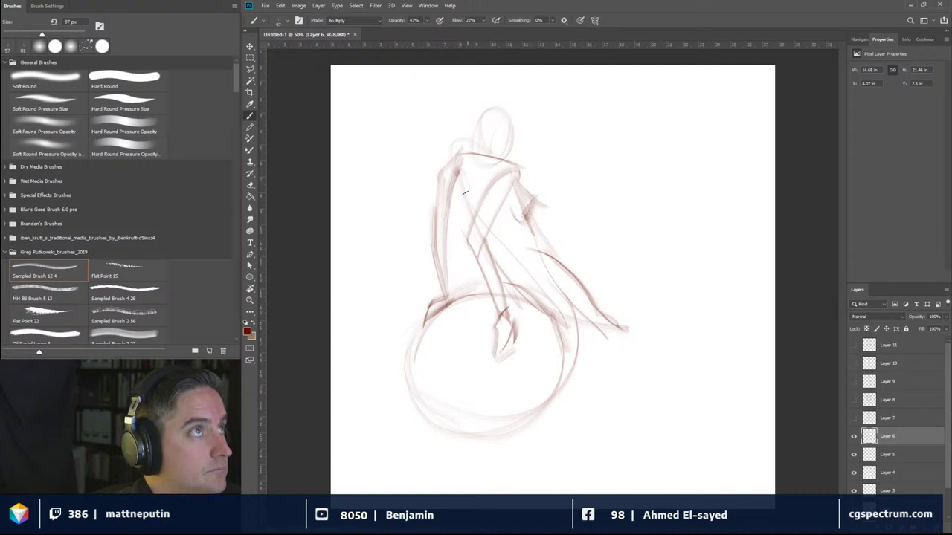
left_click_drag(447, 177, 468, 230)
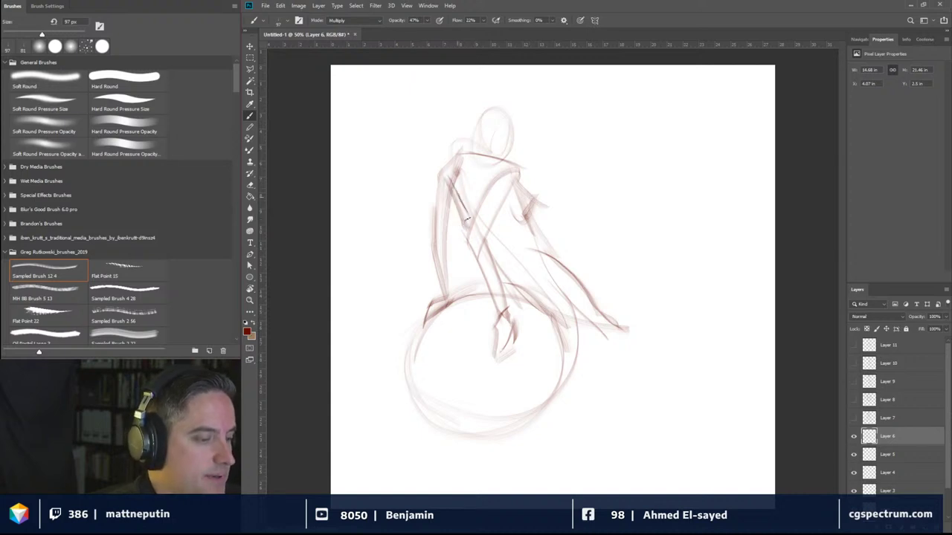
mouse_move(485, 164)
left_mouse_down()
mouse_move(475, 214)
mouse_move(473, 198)
left_mouse_up()
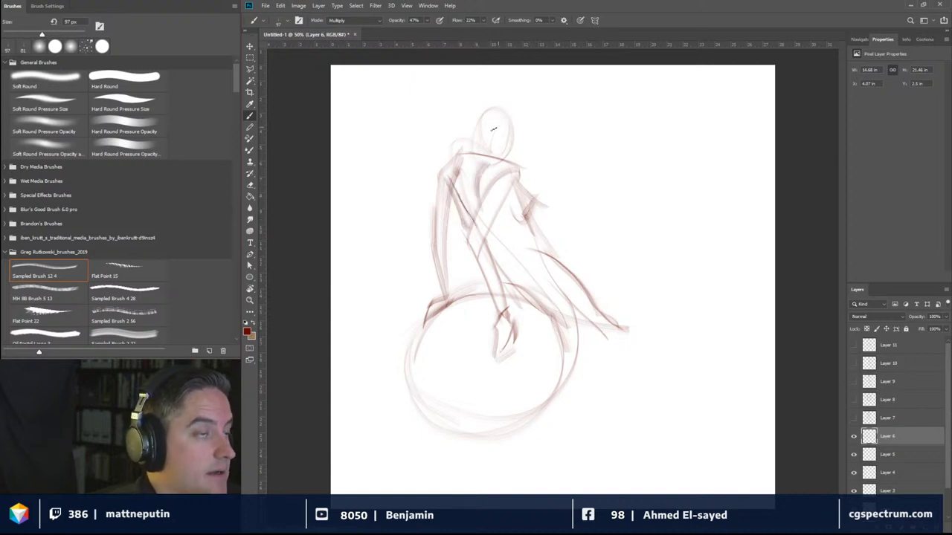
Step: Darken the head and neck outline, shoulder, chest and hip
mouse_move(489, 94)
left_mouse_down()
mouse_move(474, 155)
mouse_move(512, 144)
mouse_move(516, 157)
left_mouse_up()
left_click_drag(515, 104, 493, 215)
mouse_move(522, 164)
left_mouse_down()
mouse_move(496, 207)
mouse_move(520, 202)
mouse_move(522, 217)
left_mouse_up()
mouse_move(458, 186)
left_mouse_down()
mouse_move(488, 197)
mouse_move(480, 212)
mouse_move(525, 220)
left_mouse_up()
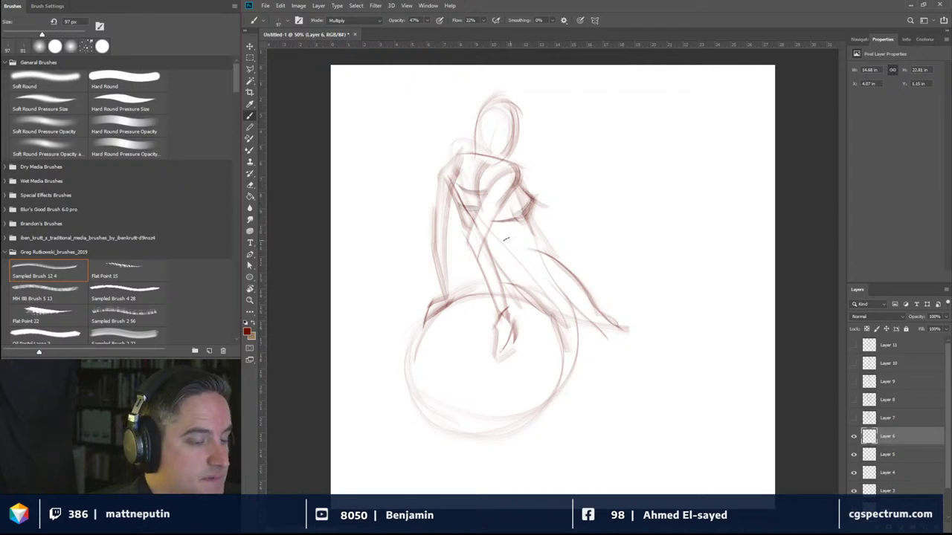
mouse_move(519, 275)
left_mouse_down()
mouse_move(554, 238)
mouse_move(530, 299)
mouse_move(543, 287)
left_mouse_up()
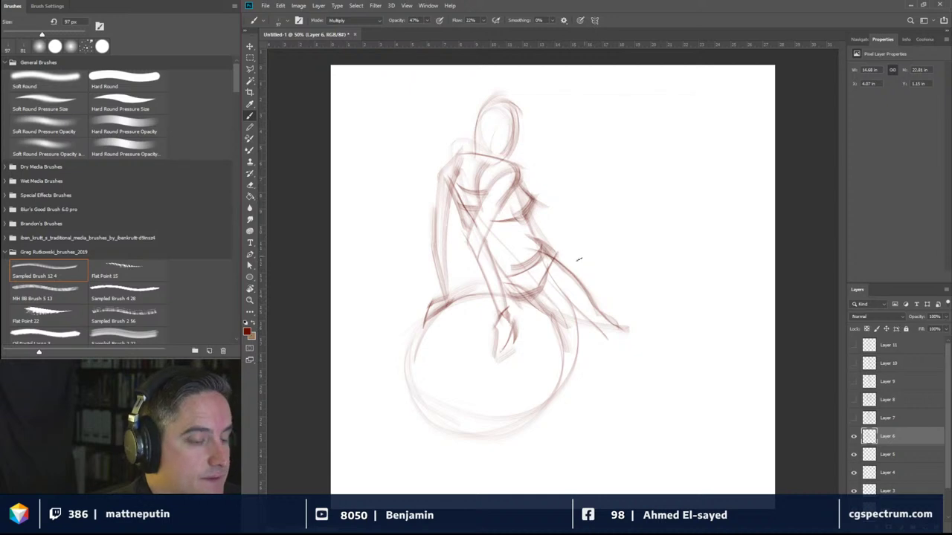
Step: Darken the outstretched thigh, lower leg, shin and foot, with strokes under the foot
mouse_move(550, 254)
left_mouse_down()
mouse_move(577, 272)
mouse_move(595, 303)
mouse_move(583, 333)
mouse_move(602, 339)
mouse_move(580, 338)
mouse_move(638, 362)
mouse_move(617, 333)
left_mouse_up()
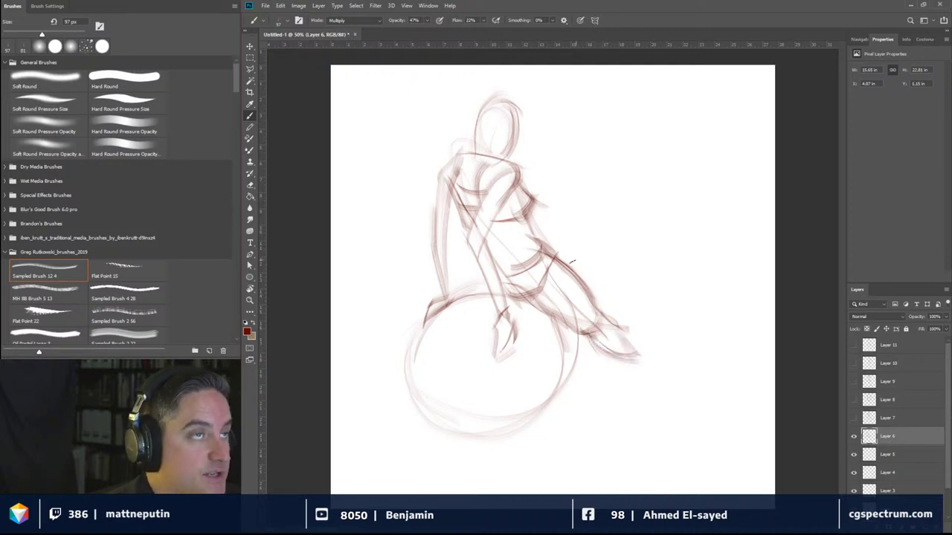
mouse_move(554, 257)
left_mouse_down()
mouse_move(614, 289)
mouse_move(644, 354)
left_mouse_up()
left_click_drag(626, 299, 660, 368)
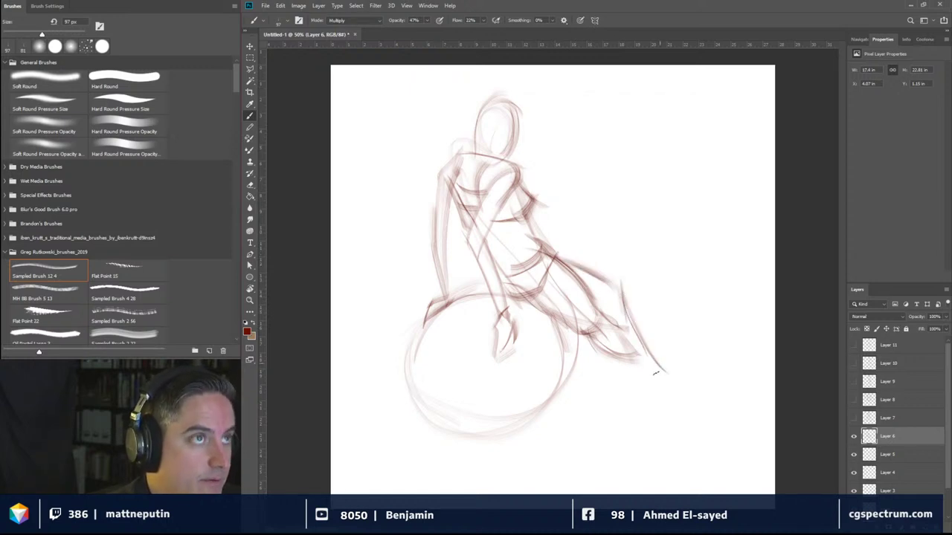
mouse_move(611, 330)
left_mouse_down()
mouse_move(662, 373)
mouse_move(644, 373)
left_mouse_up()
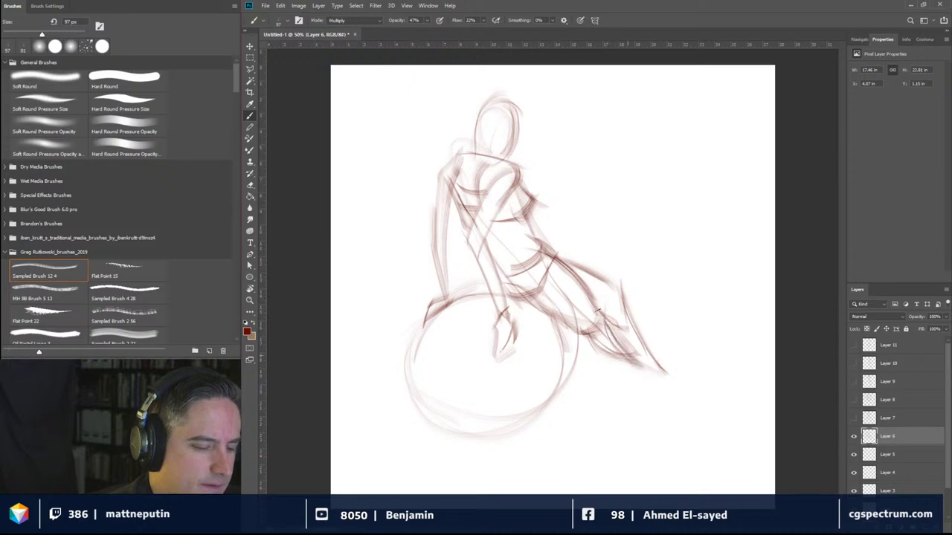
mouse_move(595, 296)
left_mouse_down()
mouse_move(630, 355)
mouse_move(598, 297)
left_mouse_up()
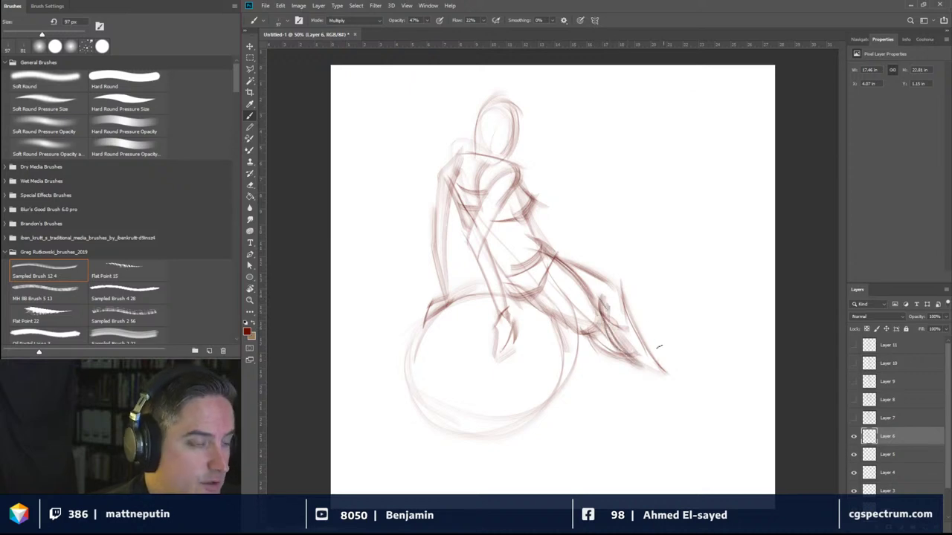
left_click_drag(635, 364, 653, 380)
mouse_move(648, 384)
left_mouse_down()
mouse_move(708, 375)
mouse_move(691, 378)
left_mouse_up()
mouse_move(614, 358)
left_mouse_down()
mouse_move(620, 376)
mouse_move(668, 345)
left_mouse_up()
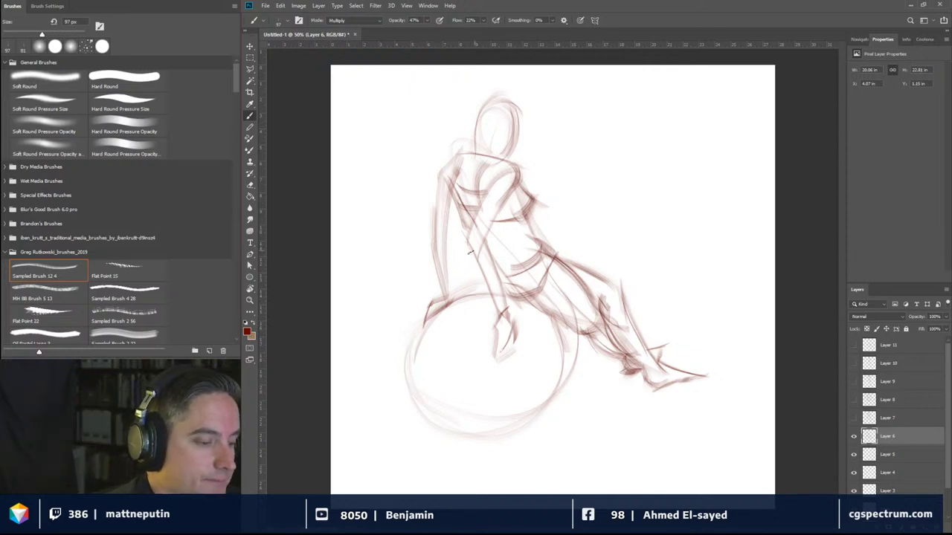
Step: Rework the torso, hip and chest lines and add strokes over the head and hair
left_click_drag(469, 253, 495, 300)
left_click_drag(508, 244, 492, 304)
left_click_drag(498, 271, 483, 245)
mouse_move(513, 192)
left_mouse_down()
mouse_move(481, 242)
mouse_move(467, 231)
left_mouse_up()
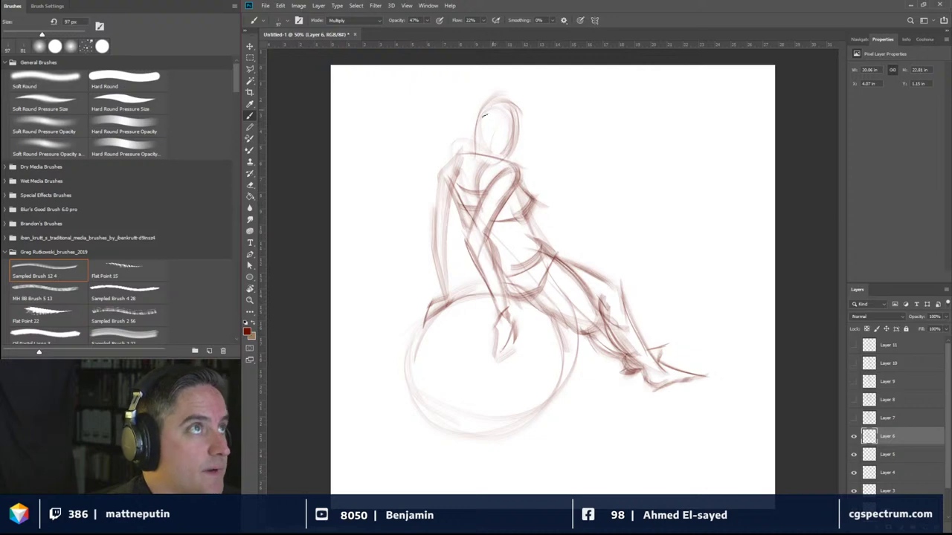
mouse_move(484, 103)
left_mouse_down()
mouse_move(454, 151)
mouse_move(492, 118)
mouse_move(484, 158)
left_mouse_up()
mouse_move(513, 111)
left_mouse_down()
mouse_move(491, 157)
mouse_move(482, 125)
mouse_move(524, 109)
left_mouse_up()
left_click_drag(473, 132, 476, 147)
mouse_move(520, 110)
left_mouse_down()
mouse_move(522, 157)
mouse_move(513, 154)
left_mouse_up()
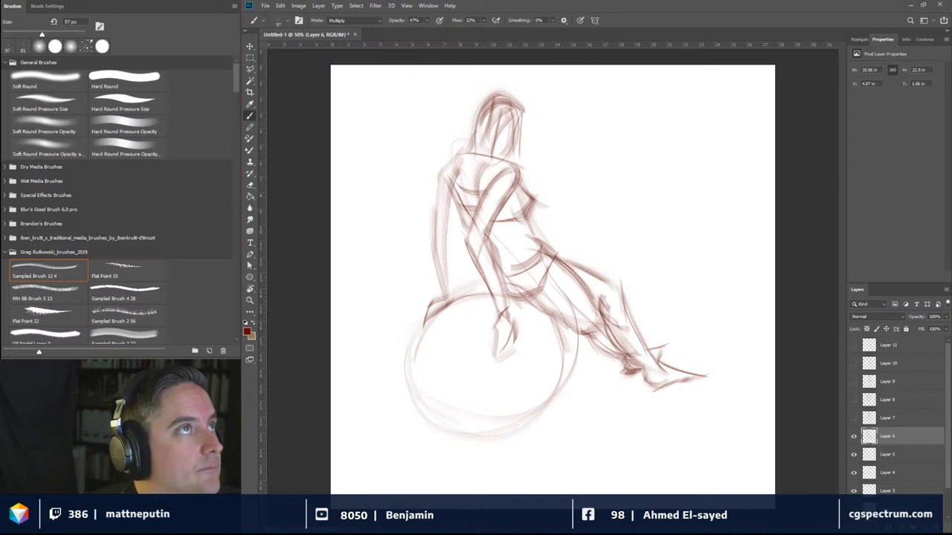
Step: Hide the seated figure on Layer 6, select Layer 5 and set the foreground colour to a darker red
left_click(853, 436)
left_click(892, 454)
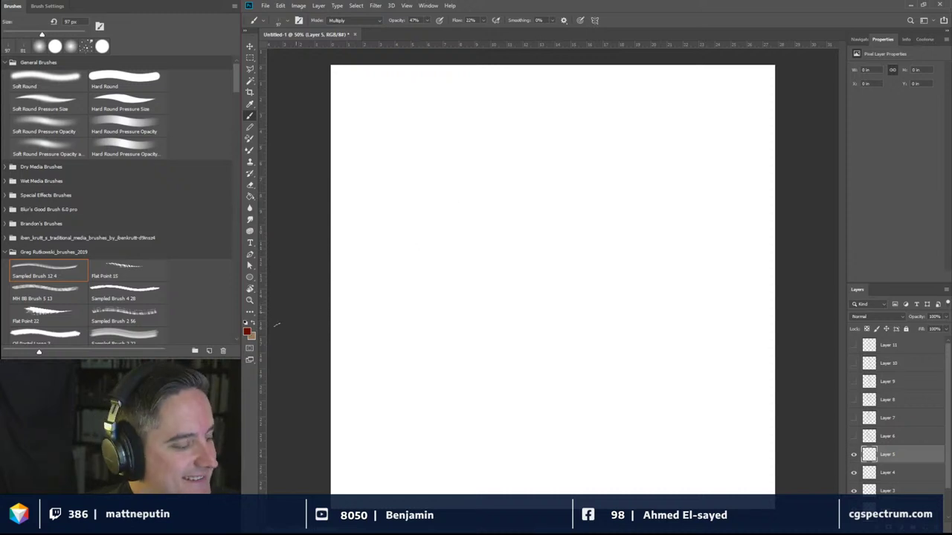
left_click(248, 331)
left_click(785, 374)
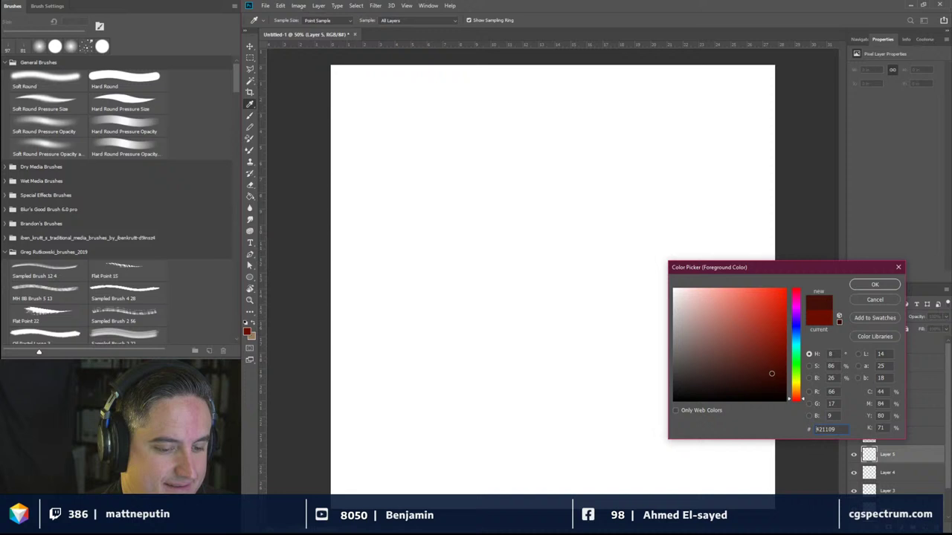
left_click(874, 286)
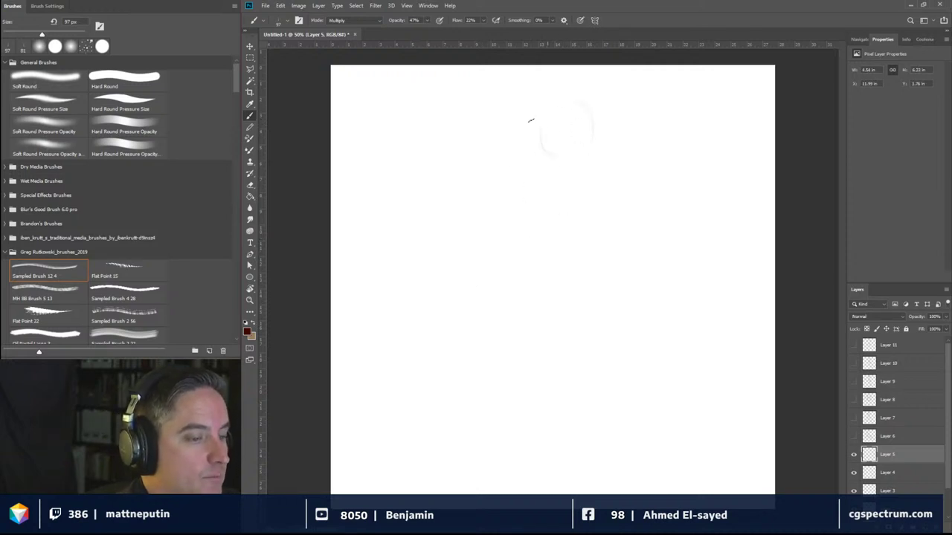
Step: Sketch the profile's jaw, nose tip, forehead line, first hair curves and ear on Layer 5
left_click_drag(587, 316, 527, 335)
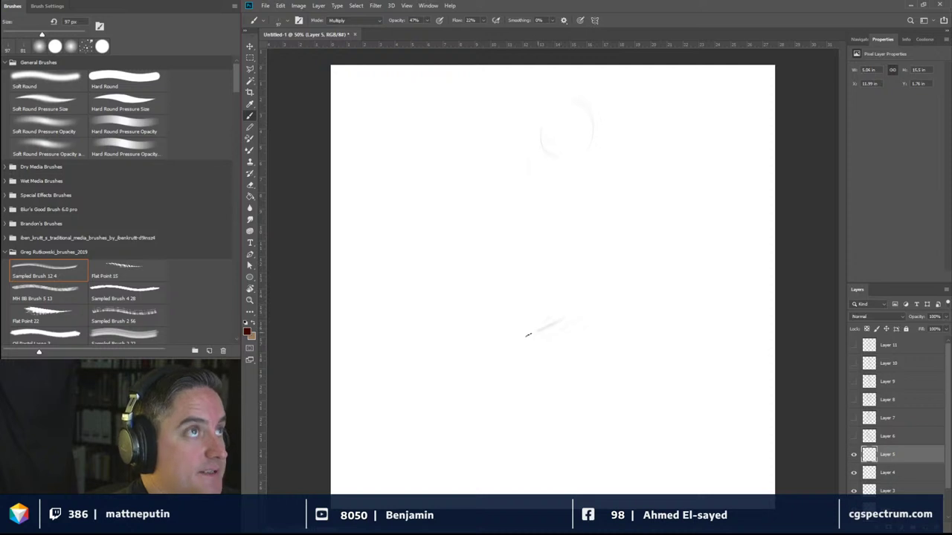
left_click_drag(504, 256, 531, 327)
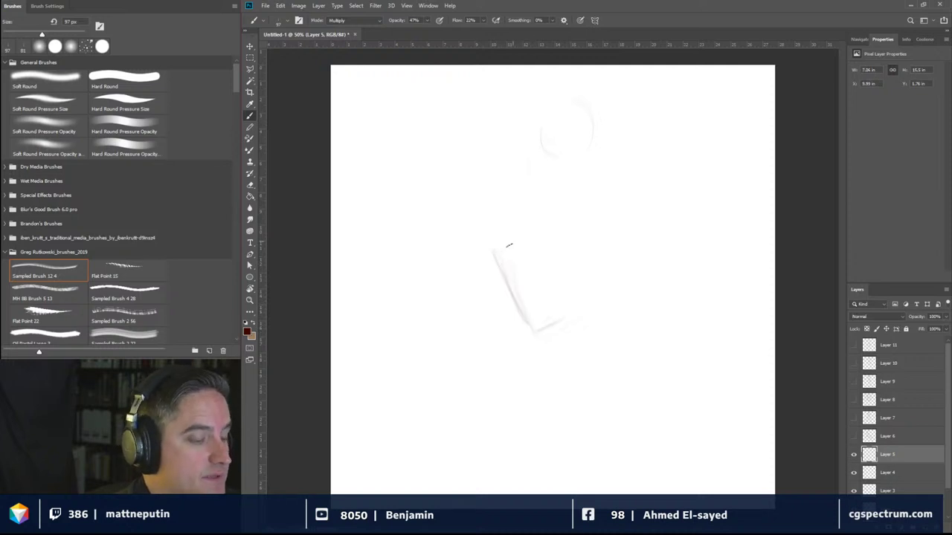
mouse_move(493, 246)
left_mouse_down()
mouse_move(482, 242)
mouse_move(504, 253)
left_mouse_up()
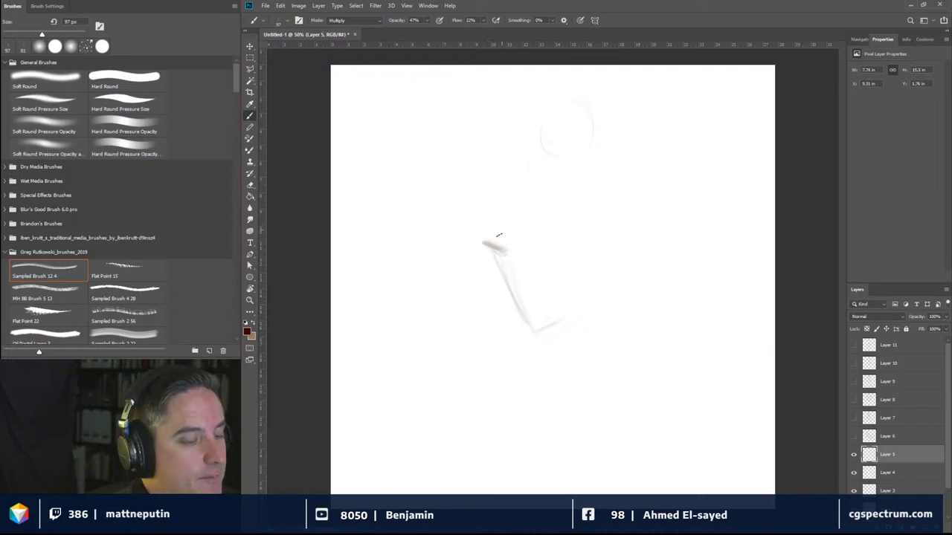
left_click_drag(496, 218, 485, 240)
left_click_drag(507, 196, 483, 242)
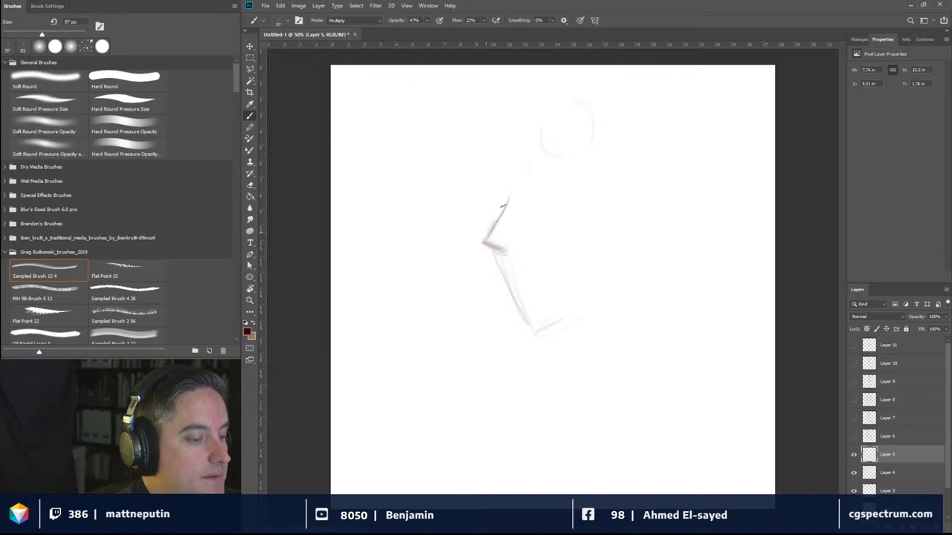
mouse_move(510, 168)
left_mouse_down()
mouse_move(507, 203)
mouse_move(498, 163)
left_mouse_up()
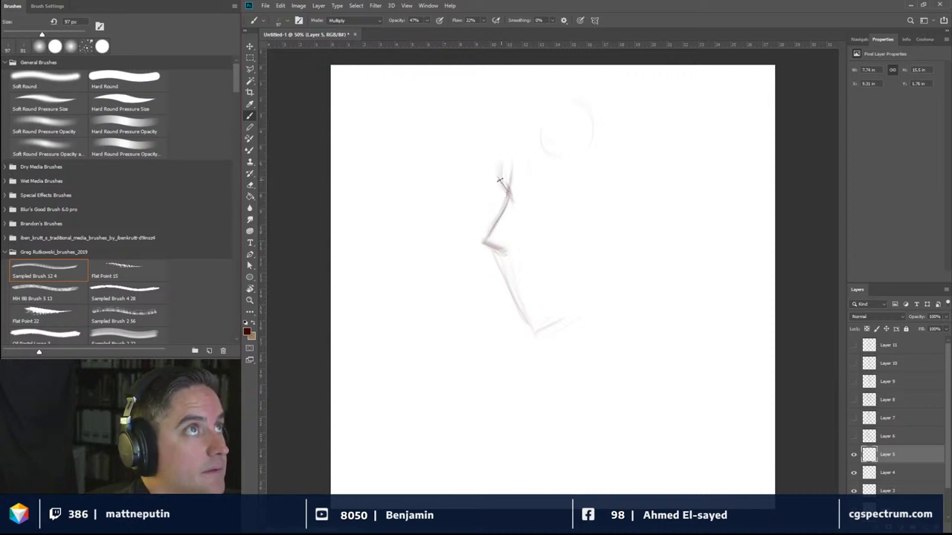
mouse_move(516, 119)
left_mouse_down()
mouse_move(520, 188)
mouse_move(531, 126)
mouse_move(569, 198)
left_mouse_up()
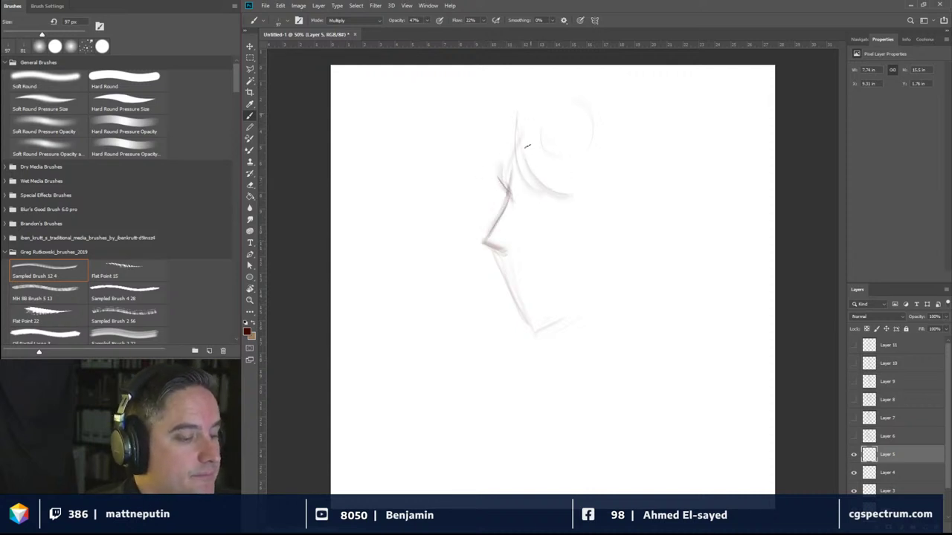
mouse_move(526, 145)
left_mouse_down()
mouse_move(599, 202)
mouse_move(620, 186)
mouse_move(638, 229)
left_mouse_up()
left_click_drag(626, 191, 612, 253)
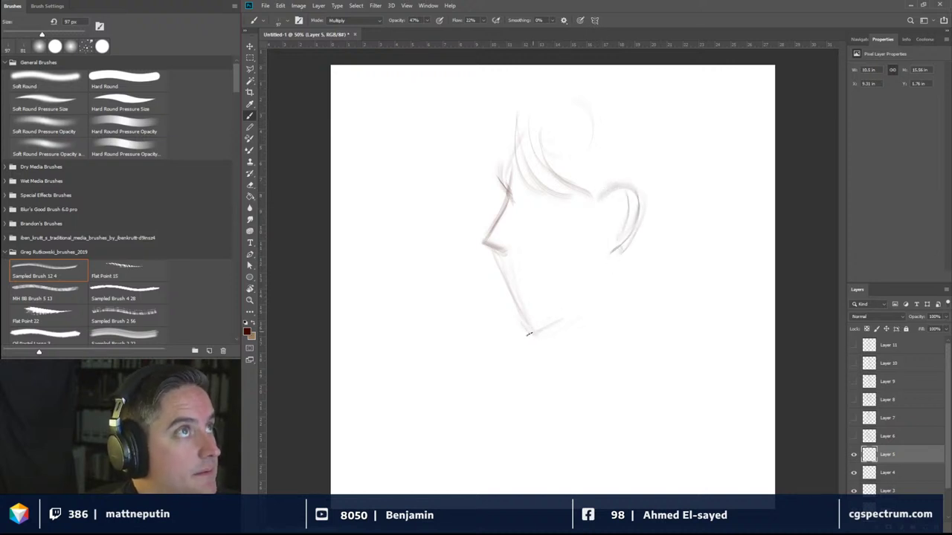
Step: Darken the jaw, chin, nose bridge and hairline, and add the eye, brow and upper eyelid
mouse_move(525, 329)
left_mouse_down()
mouse_move(535, 325)
mouse_move(510, 290)
mouse_move(536, 331)
left_mouse_up()
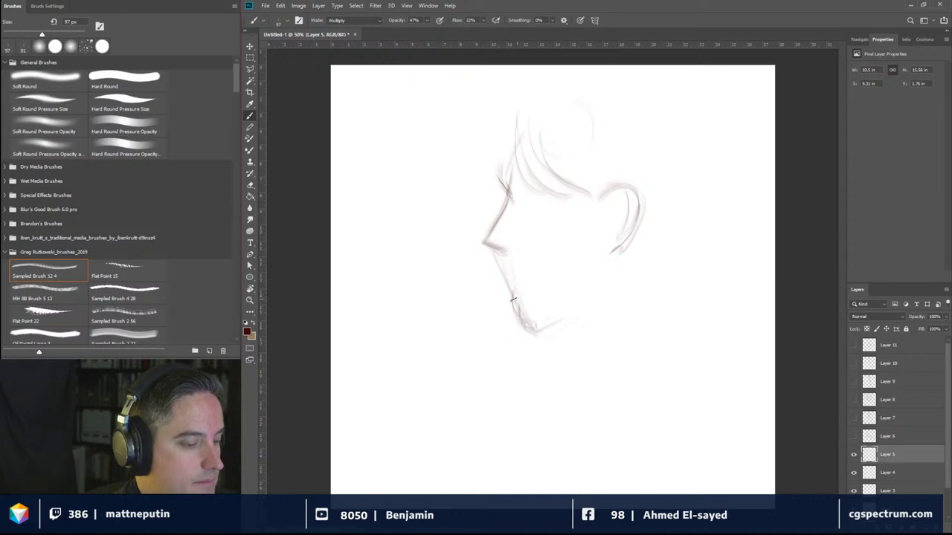
mouse_move(501, 280)
left_mouse_down()
mouse_move(509, 292)
mouse_move(499, 272)
mouse_move(520, 279)
left_mouse_up()
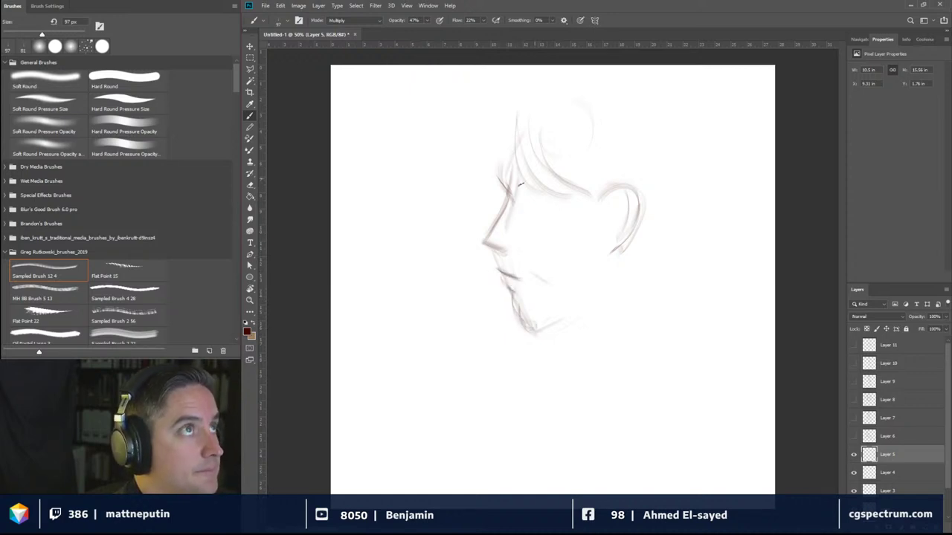
mouse_move(525, 184)
left_mouse_down()
mouse_move(525, 213)
mouse_move(514, 203)
mouse_move(525, 216)
mouse_move(524, 200)
mouse_move(520, 230)
mouse_move(522, 194)
mouse_move(519, 201)
mouse_move(534, 195)
mouse_move(520, 210)
mouse_move(534, 194)
mouse_move(520, 192)
mouse_move(539, 194)
mouse_move(527, 198)
mouse_move(528, 209)
mouse_move(523, 183)
mouse_move(536, 174)
mouse_move(525, 211)
mouse_move(521, 168)
left_mouse_up()
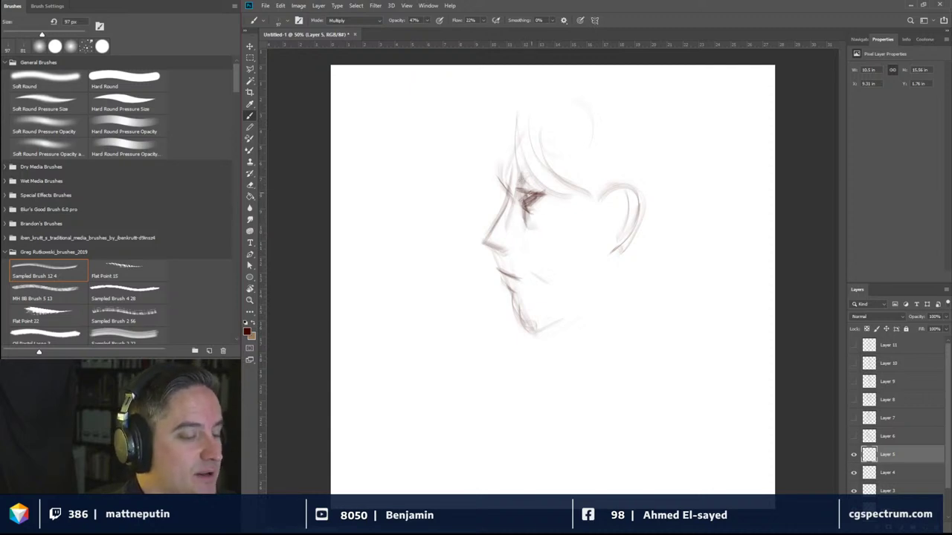
mouse_move(530, 206)
left_mouse_down()
mouse_move(534, 179)
mouse_move(487, 238)
mouse_move(491, 227)
mouse_move(503, 253)
left_mouse_up()
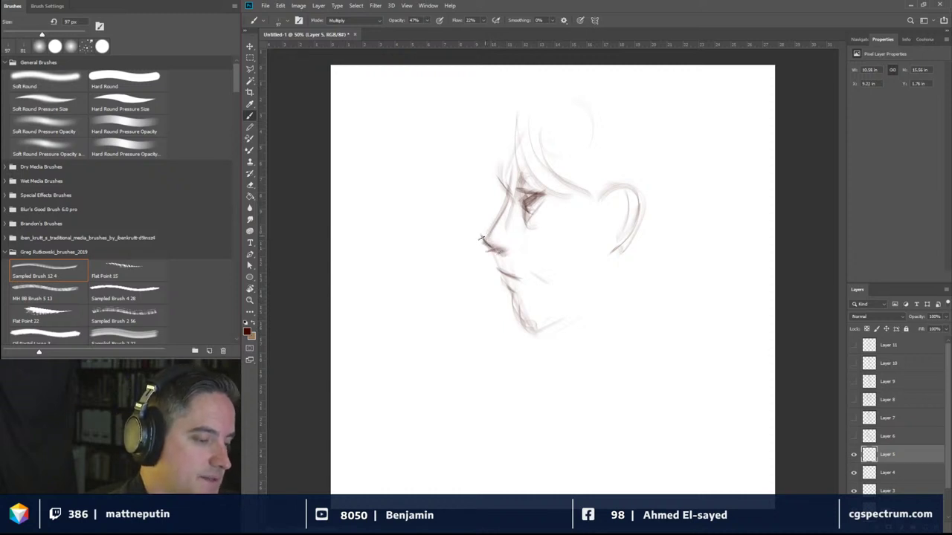
mouse_move(506, 203)
left_mouse_down()
mouse_move(536, 178)
mouse_move(502, 281)
left_mouse_up()
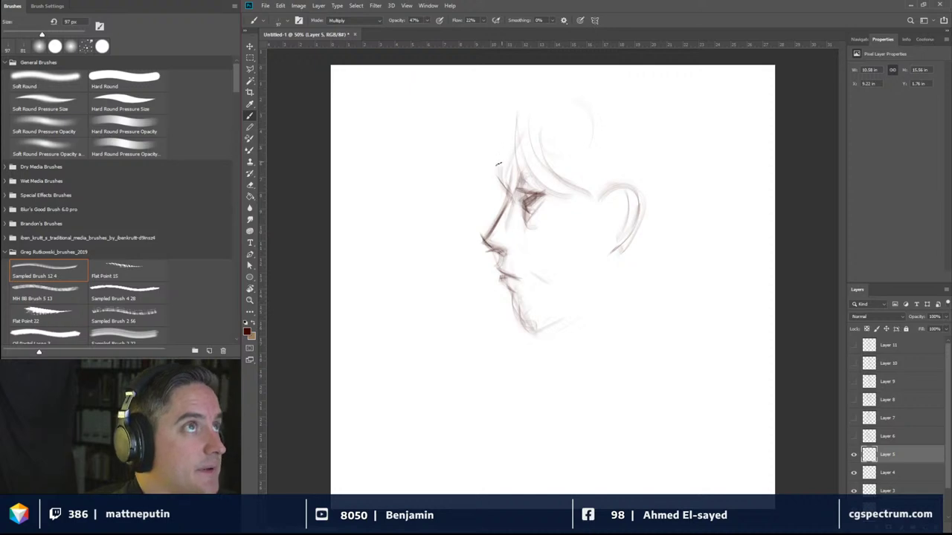
left_click_drag(506, 213, 513, 137)
left_click_drag(497, 177, 521, 123)
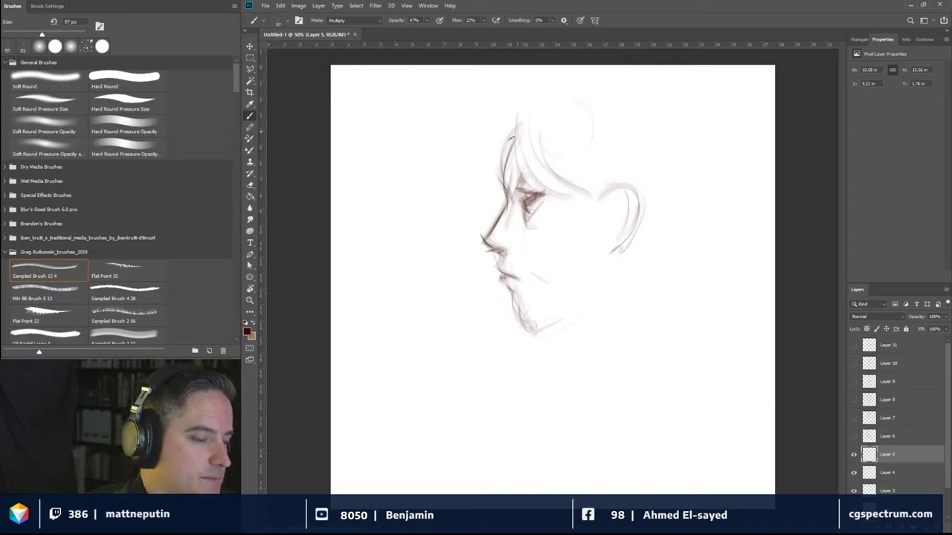
left_click_drag(505, 160, 521, 126)
mouse_move(513, 189)
left_mouse_down()
mouse_move(543, 187)
mouse_move(524, 190)
mouse_move(517, 180)
mouse_move(515, 192)
mouse_move(522, 170)
mouse_move(512, 189)
mouse_move(536, 165)
left_mouse_up()
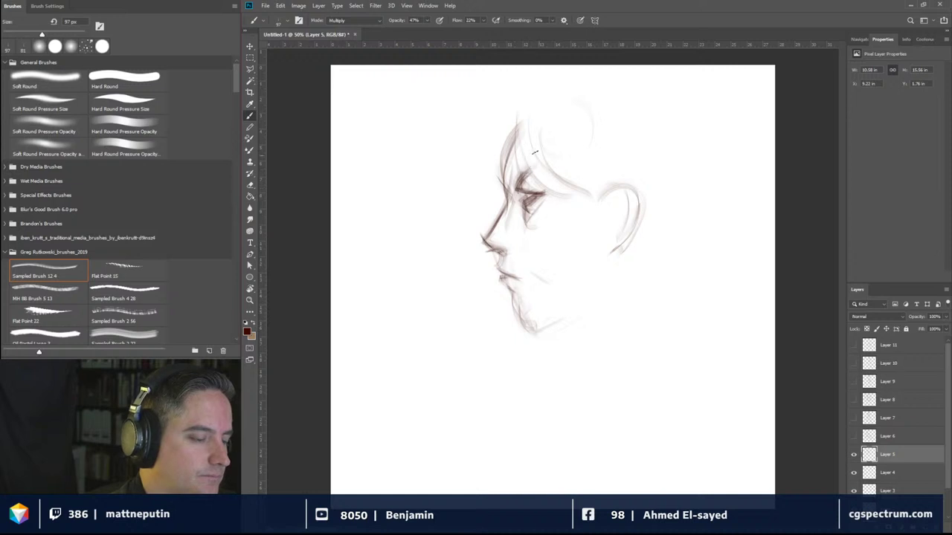
Step: Draw the skull arc and back-of-skull curve, then rough in the neck lines behind the ear
left_click_drag(507, 131, 624, 89)
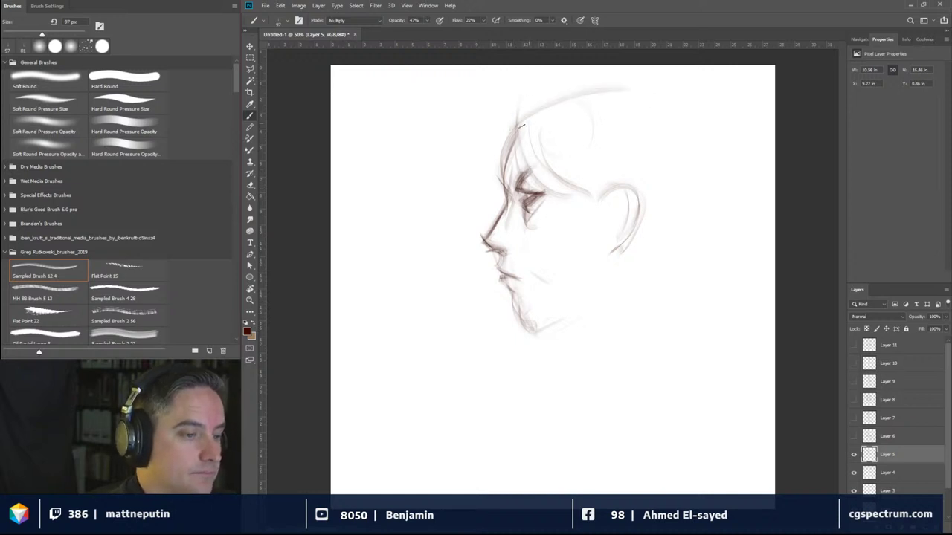
left_click_drag(550, 94, 657, 70)
left_click_drag(503, 131, 600, 72)
mouse_move(519, 107)
left_mouse_down()
mouse_move(688, 100)
mouse_move(674, 93)
mouse_move(687, 100)
mouse_move(699, 139)
left_mouse_up()
left_click_drag(667, 80, 693, 189)
left_click_drag(677, 100, 680, 226)
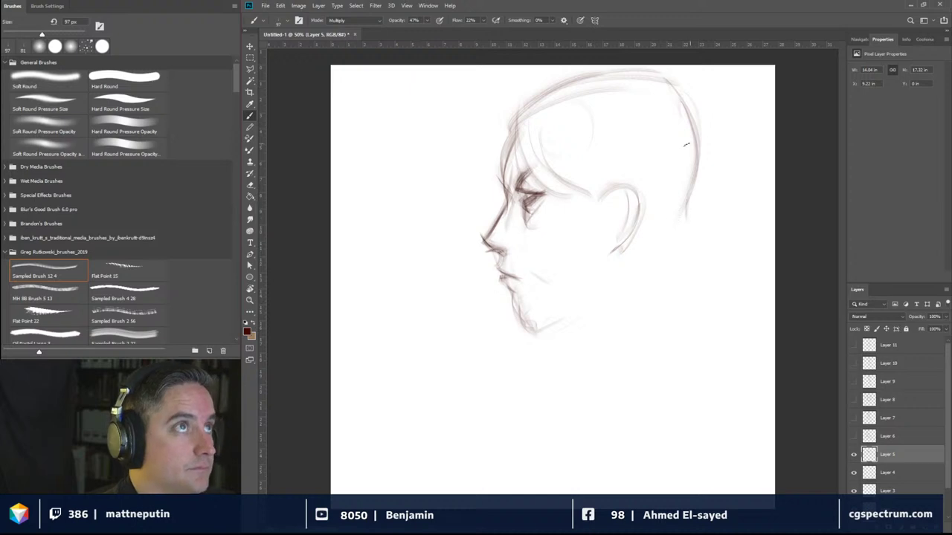
left_click_drag(685, 145, 699, 282)
left_click_drag(623, 134, 638, 299)
left_click_drag(624, 249, 623, 270)
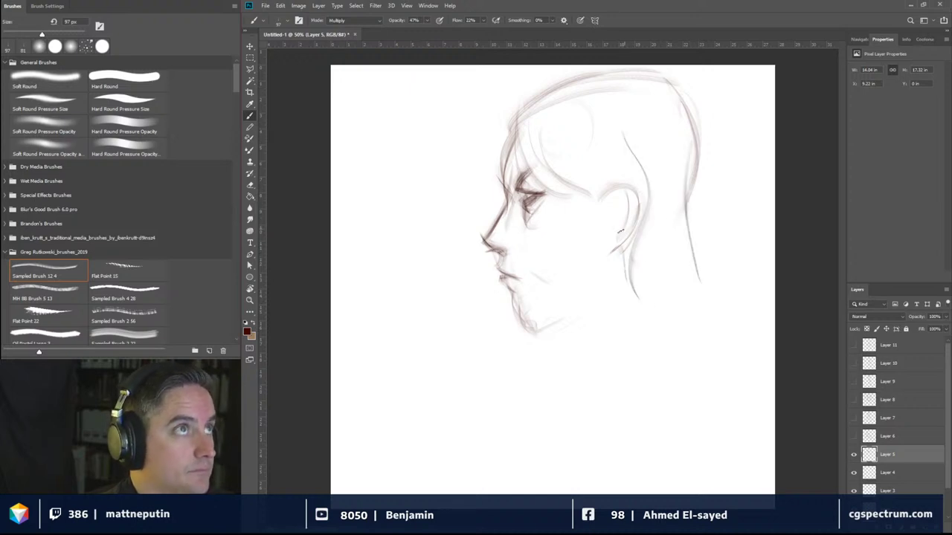
left_click_drag(620, 232, 612, 253)
Step: Sketch the chin underside, the jaw from chin to ear, and the front and back neck lines
mouse_move(517, 293)
left_mouse_down()
mouse_move(513, 320)
mouse_move(543, 315)
mouse_move(516, 296)
mouse_move(528, 324)
mouse_move(566, 299)
mouse_move(510, 313)
mouse_move(566, 307)
left_mouse_up()
mouse_move(508, 313)
left_mouse_down()
mouse_move(573, 308)
mouse_move(540, 312)
mouse_move(553, 321)
mouse_move(613, 255)
left_mouse_up()
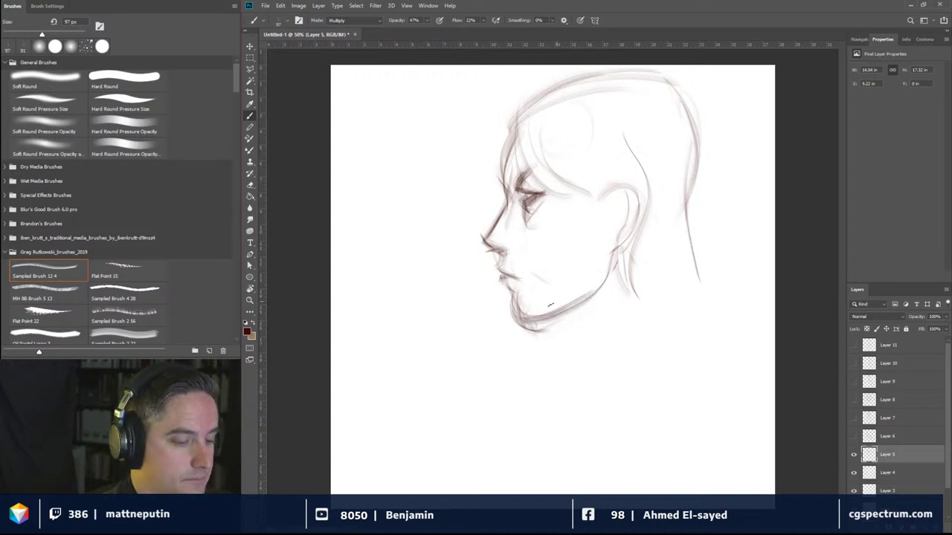
mouse_move(520, 329)
left_mouse_down()
mouse_move(571, 327)
mouse_move(557, 321)
mouse_move(593, 360)
left_mouse_up()
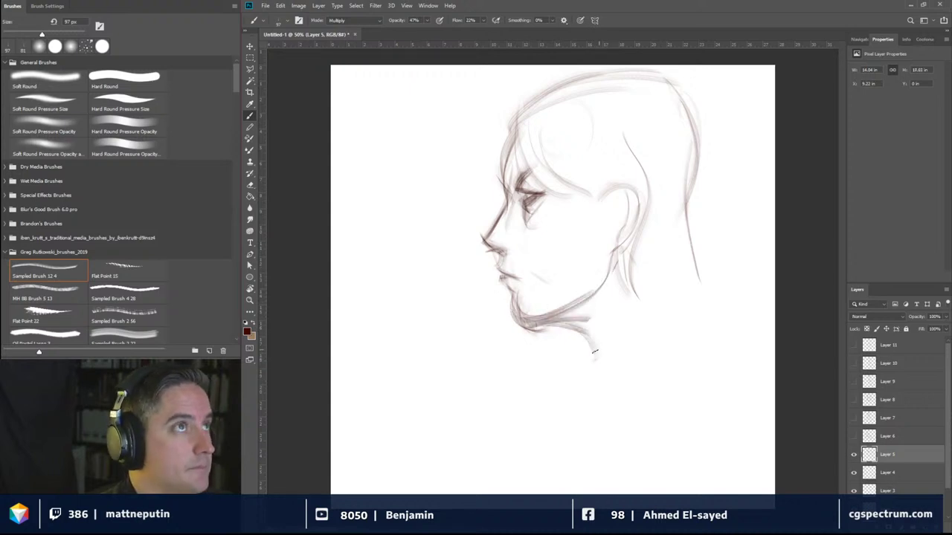
left_click_drag(583, 322, 608, 377)
left_click_drag(553, 308, 601, 352)
left_click_drag(652, 300, 649, 330)
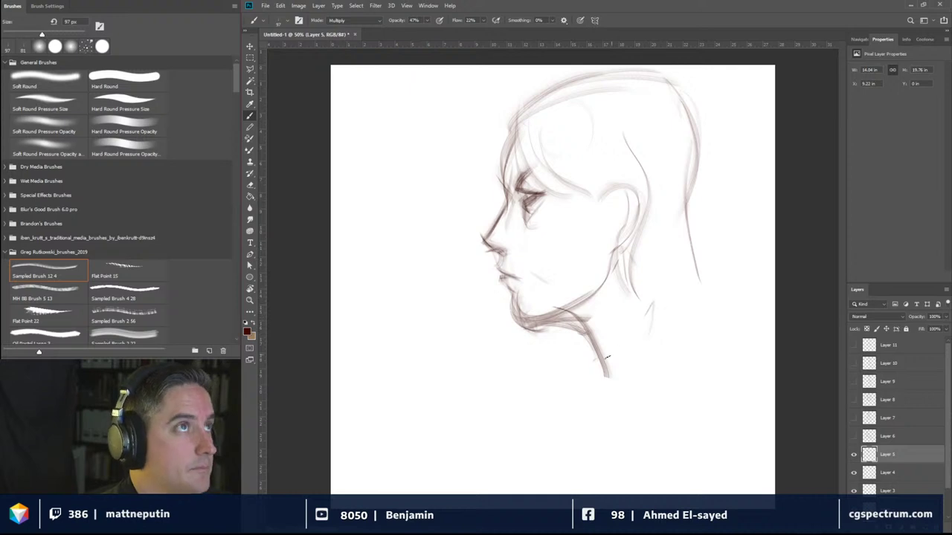
mouse_move(599, 363)
left_mouse_down()
mouse_move(570, 400)
mouse_move(591, 378)
left_mouse_up()
mouse_move(584, 385)
left_mouse_down()
mouse_move(607, 347)
mouse_move(547, 416)
mouse_move(564, 404)
left_mouse_up()
Step: Lengthen the front neck line and sketch the shoulder and shoulder-blade lines
left_click_drag(599, 367, 725, 347)
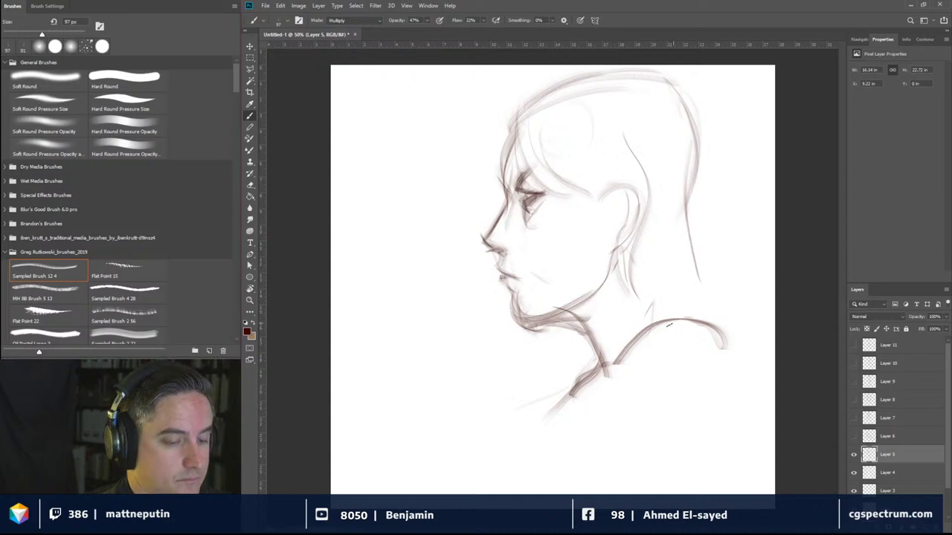
left_click_drag(668, 325, 721, 336)
mouse_move(639, 336)
left_mouse_down()
mouse_move(659, 398)
mouse_move(684, 414)
left_mouse_up()
left_click_drag(629, 399, 642, 426)
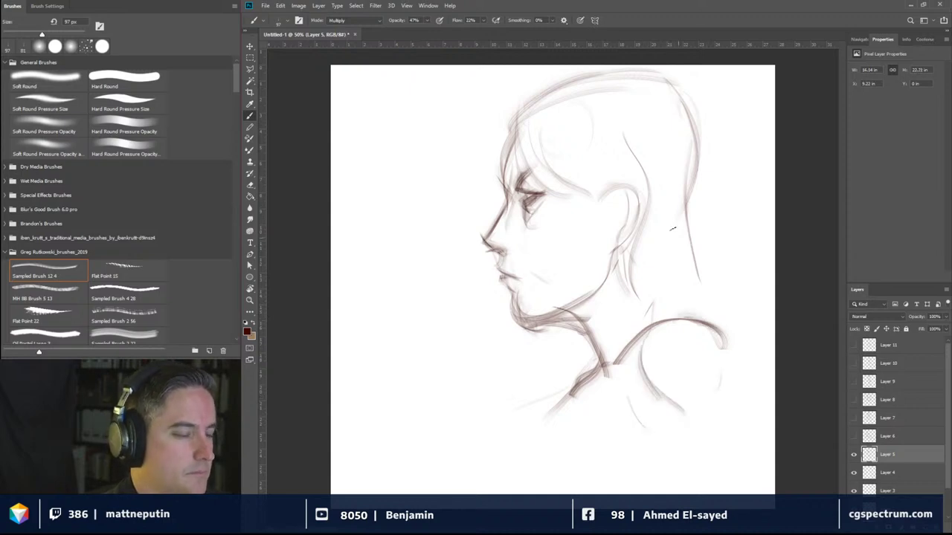
Step: Draw hair falling down the back of the head and strands behind the ear
left_click_drag(694, 104, 734, 273)
left_click_drag(704, 201, 733, 270)
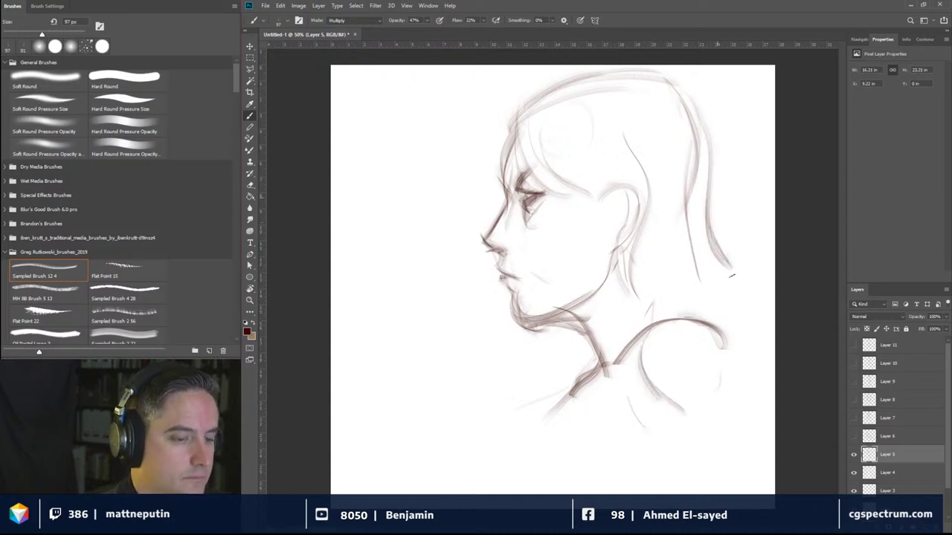
left_click_drag(695, 223, 743, 281)
left_click_drag(686, 165, 706, 277)
left_click_drag(721, 283, 702, 272)
mouse_move(679, 213)
left_mouse_down()
mouse_move(706, 312)
mouse_move(695, 297)
left_mouse_up()
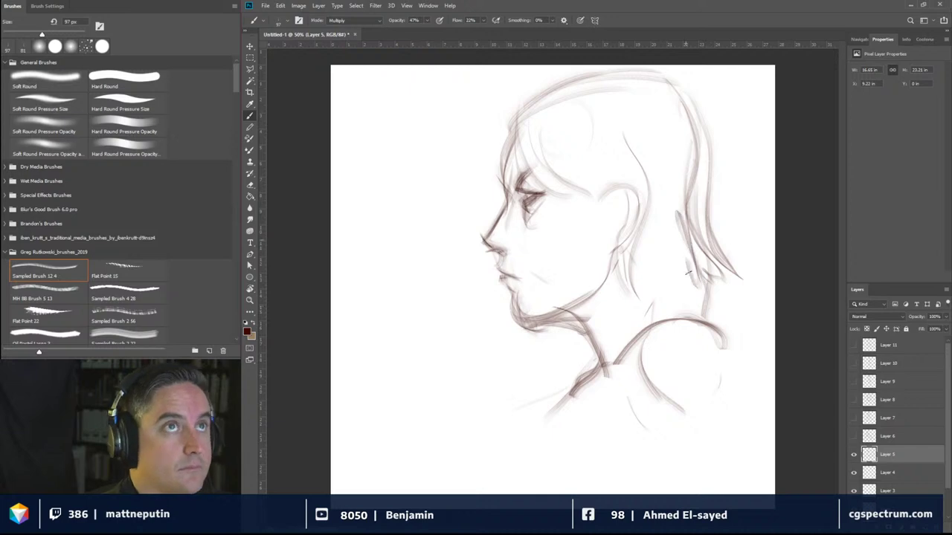
left_click_drag(682, 235, 696, 283)
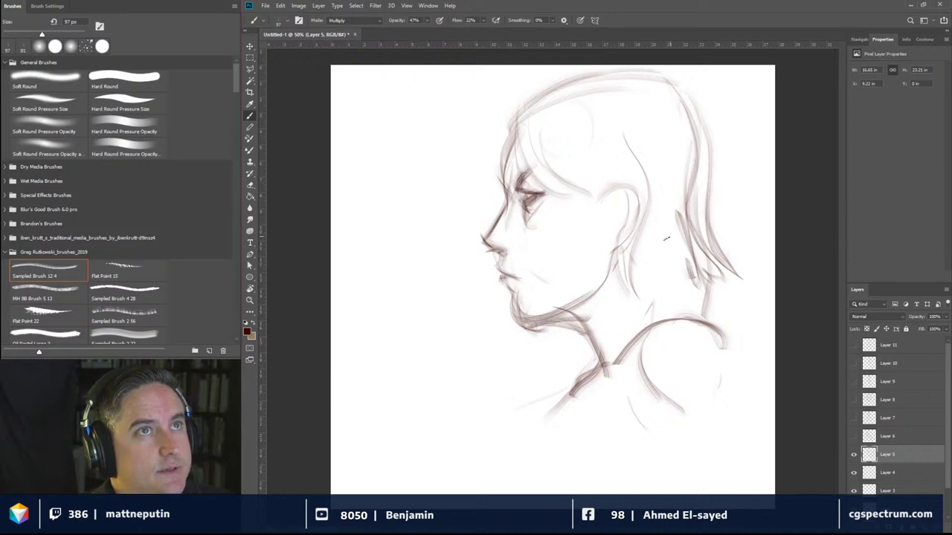
Step: Extend the right shoulder line and add a line below it down to the canvas bottom
left_click_drag(710, 333, 745, 402)
mouse_move(738, 367)
left_mouse_down()
mouse_move(749, 428)
mouse_move(771, 408)
mouse_move(774, 435)
left_mouse_up()
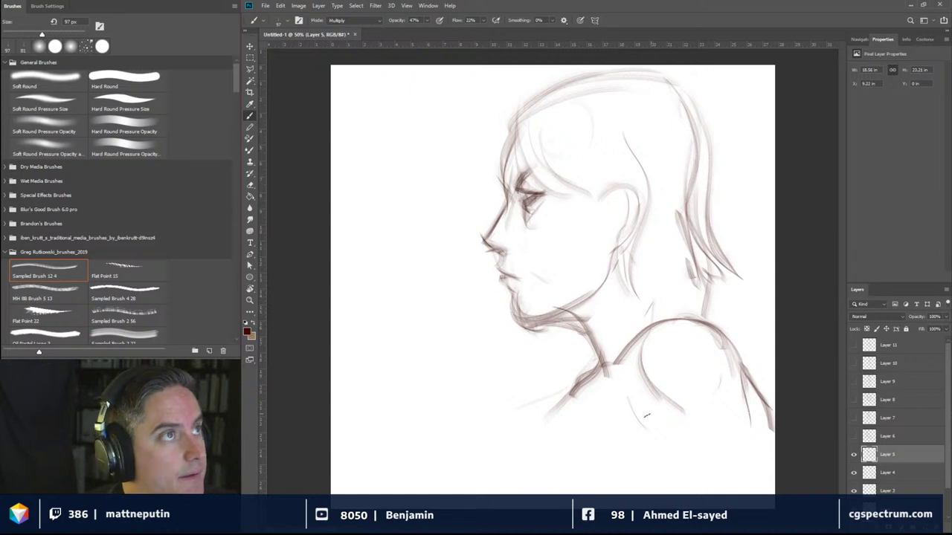
mouse_move(644, 424)
left_mouse_down()
mouse_move(711, 477)
mouse_move(704, 470)
left_mouse_up()
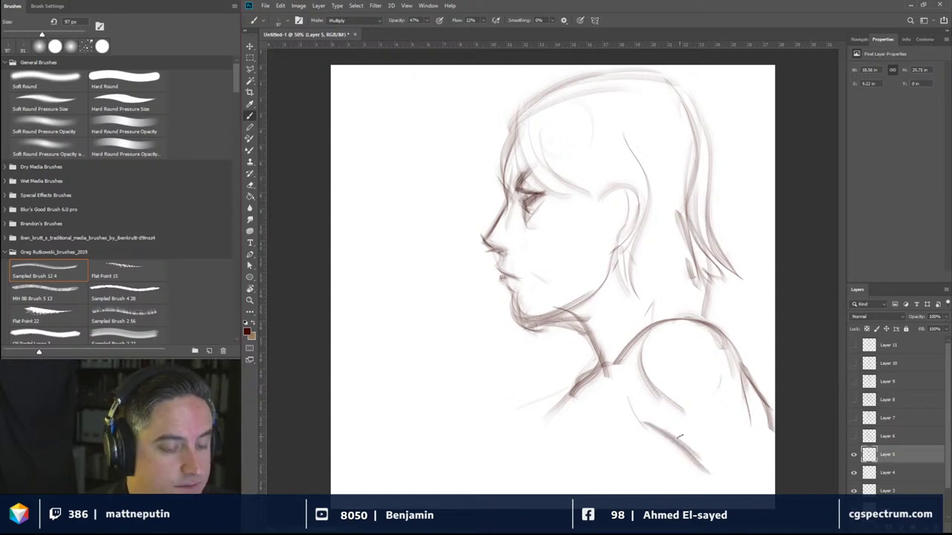
left_click_drag(668, 435, 717, 494)
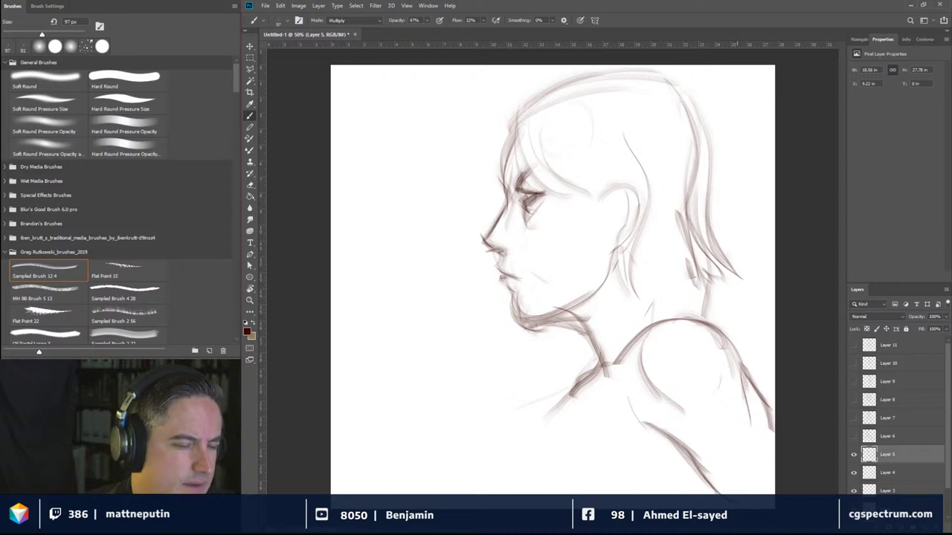
Step: Sketch the nape, an ear behind the jaw, and hair strokes below the ear and behind the neck
left_click_drag(669, 224, 702, 294)
left_click_drag(647, 211, 684, 297)
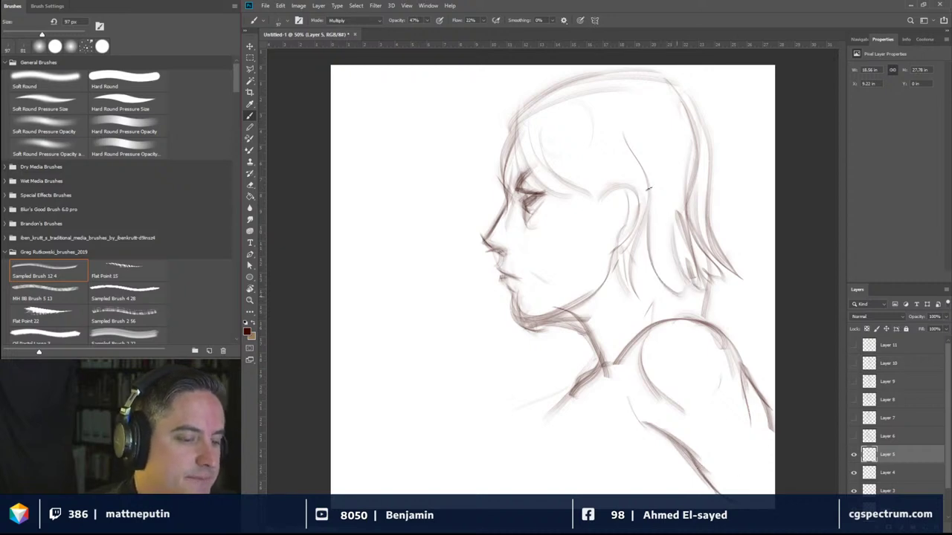
mouse_move(611, 206)
left_mouse_down()
mouse_move(614, 188)
mouse_move(633, 235)
mouse_move(602, 284)
left_mouse_up()
left_click_drag(617, 253, 598, 293)
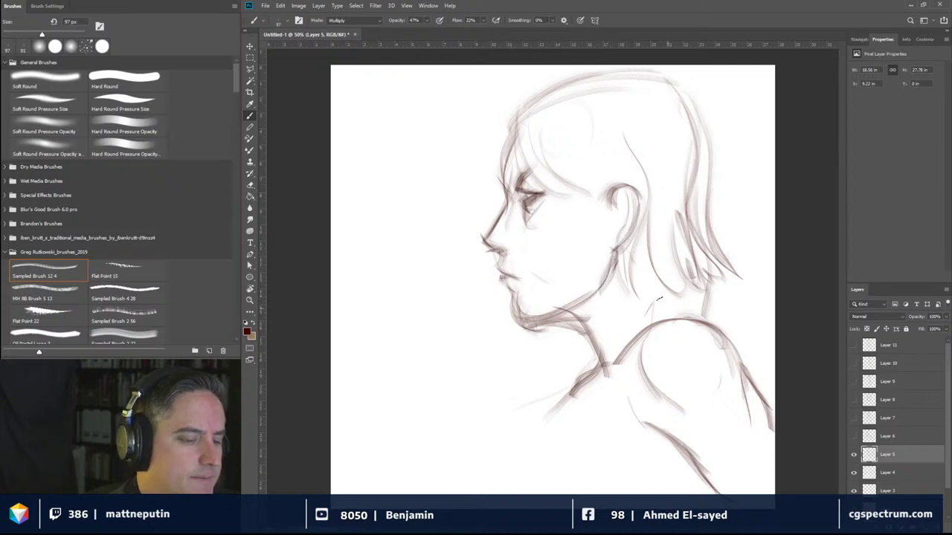
mouse_move(641, 254)
left_mouse_down()
mouse_move(669, 308)
mouse_move(653, 293)
left_mouse_up()
left_click_drag(651, 294, 673, 310)
left_click_drag(643, 259, 687, 315)
left_click_drag(668, 290, 700, 322)
mouse_move(691, 320)
left_mouse_down()
mouse_move(717, 276)
mouse_move(727, 311)
left_mouse_up()
left_click_drag(685, 211, 720, 257)
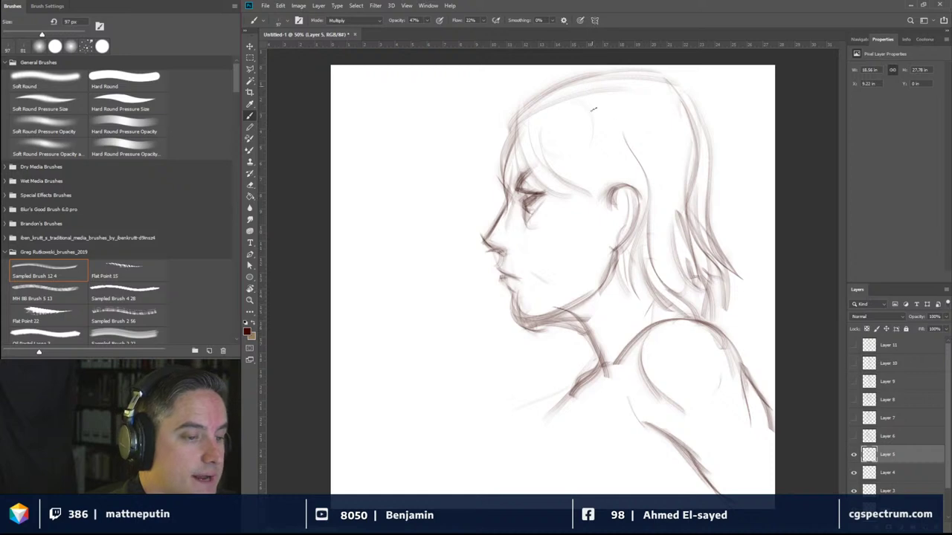
Step: Build up long hair across the top and side of the head and over the cheek, refining the hairline
left_click_drag(591, 85, 653, 172)
left_click_drag(620, 74, 692, 214)
left_click_drag(675, 149, 695, 240)
left_click_drag(653, 92, 693, 149)
left_click_drag(586, 103, 565, 149)
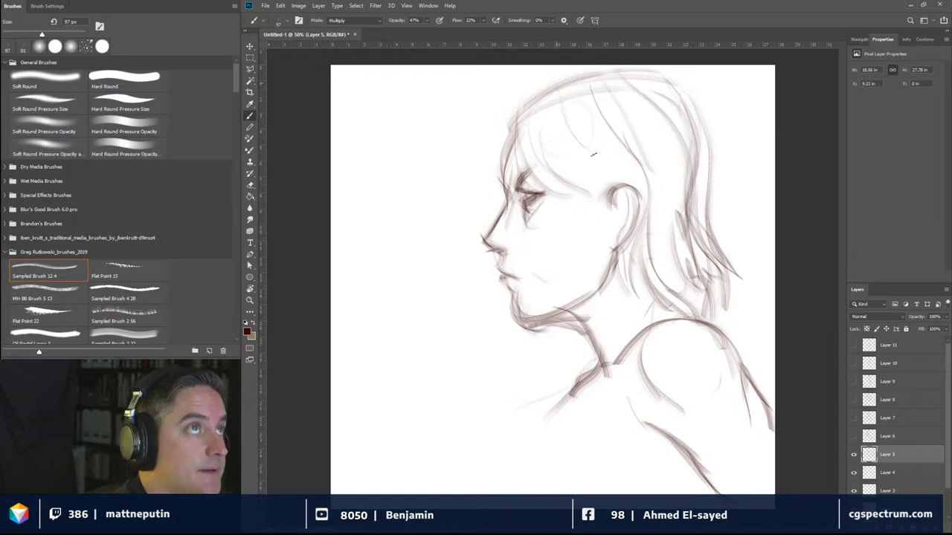
left_click_drag(551, 102, 628, 186)
left_click_drag(551, 140, 619, 215)
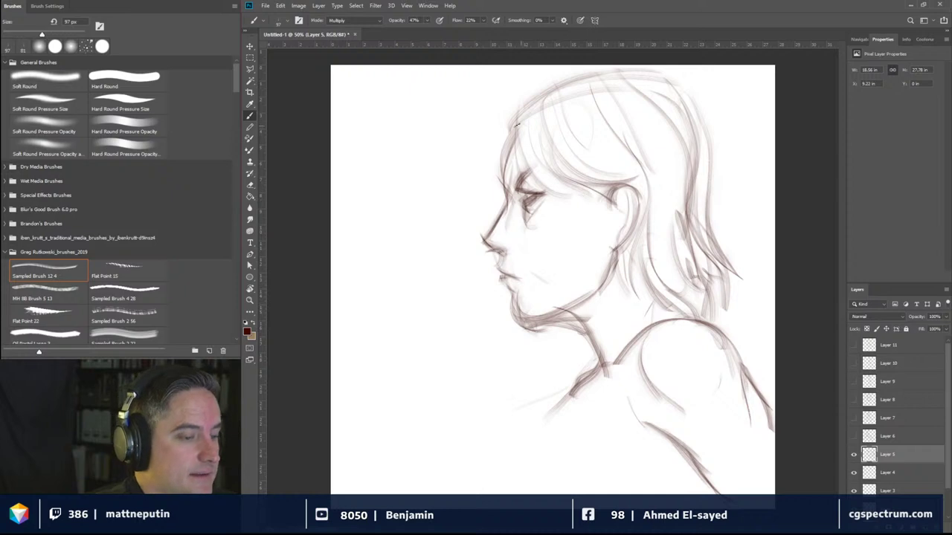
left_click_drag(516, 115, 587, 232)
left_click_drag(534, 170, 595, 234)
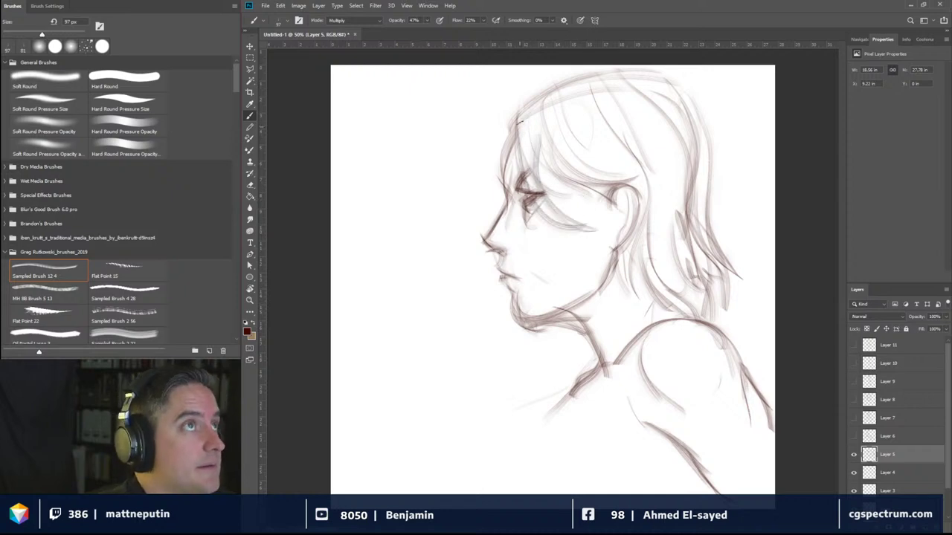
left_click_drag(531, 132, 516, 146)
mouse_move(520, 97)
left_mouse_down()
mouse_move(510, 154)
mouse_move(540, 96)
mouse_move(571, 77)
mouse_move(521, 95)
mouse_move(542, 141)
left_mouse_up()
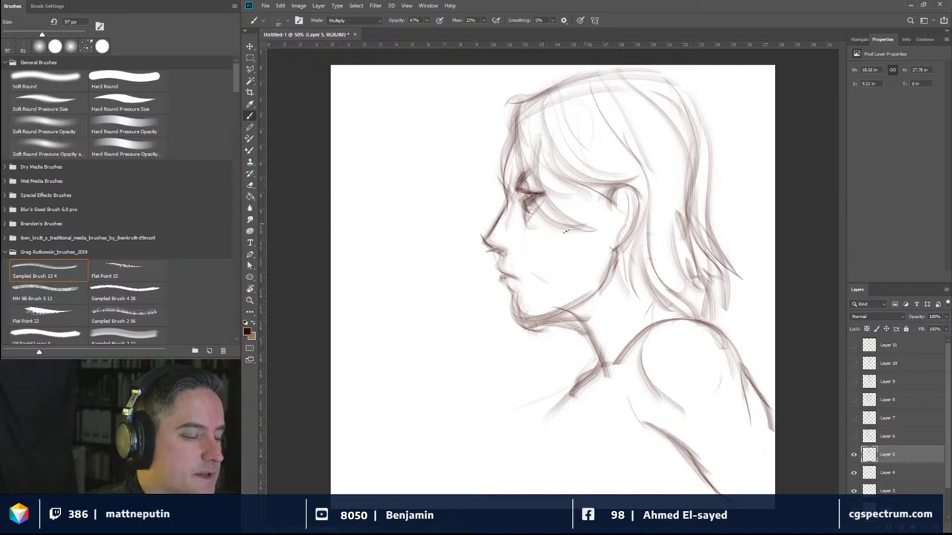
Step: Darken the nose, lips and chin with a 45 px brush, redraw the ear at 70 px, then hide Layer 5
key("bracketleft")
key("bracketleft")
key("bracketleft")
key("bracketleft")
key("bracketleft")
key("bracketleft")
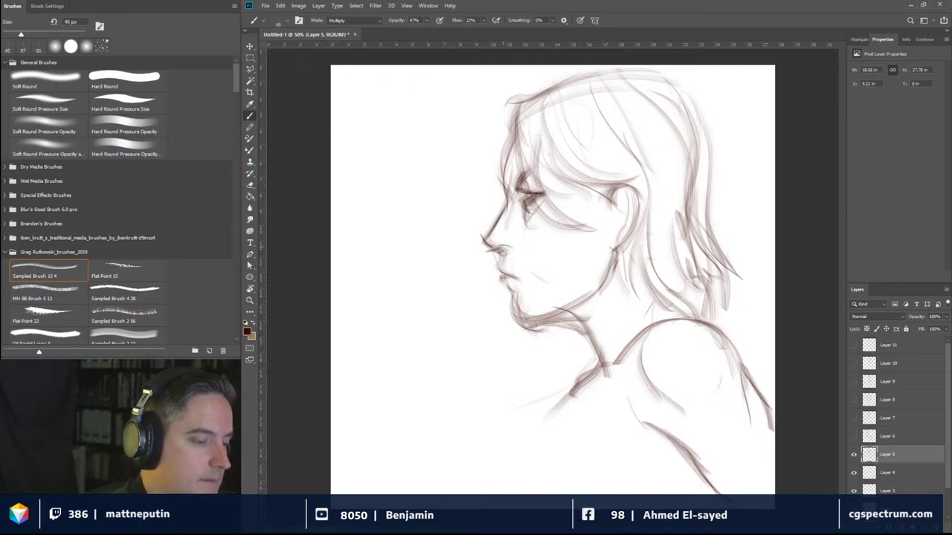
mouse_move(508, 245)
left_mouse_down()
mouse_move(497, 251)
mouse_move(506, 253)
left_mouse_up()
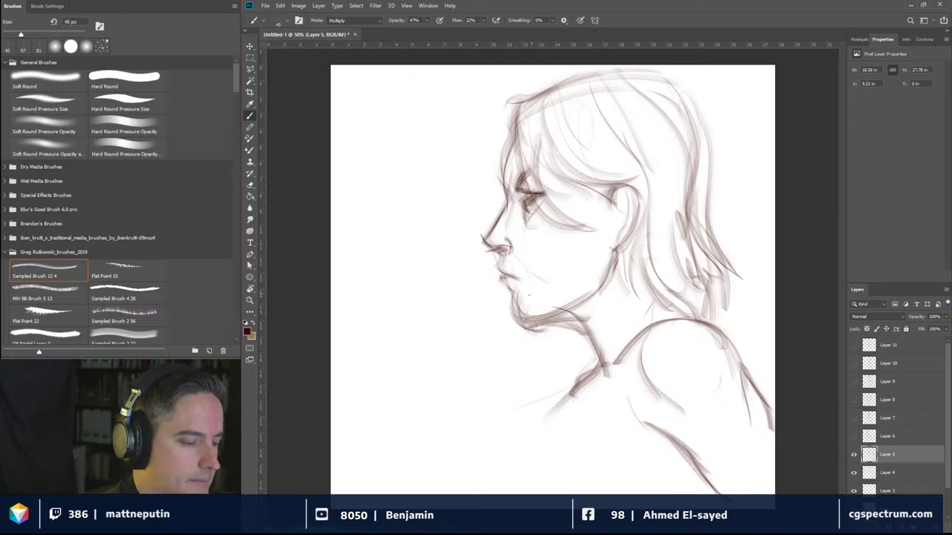
left_click_drag(498, 258, 512, 296)
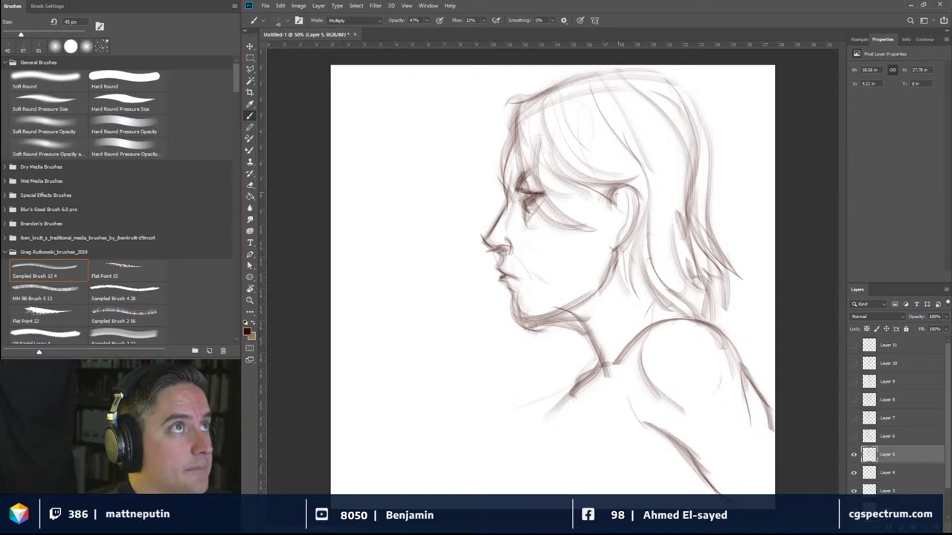
key("bracketright")
key("bracketright")
key("bracketright")
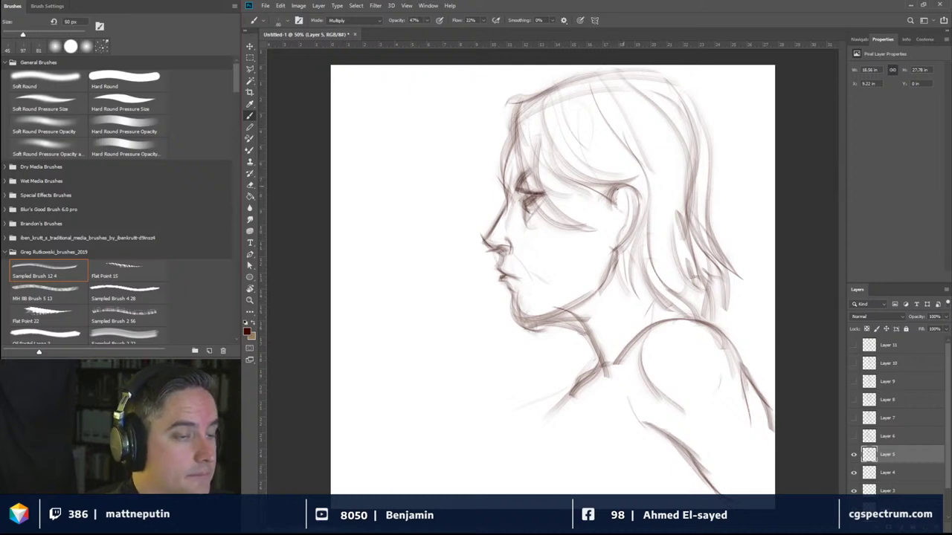
mouse_move(614, 203)
left_mouse_down()
mouse_move(624, 189)
mouse_move(632, 204)
mouse_move(626, 223)
mouse_move(620, 209)
mouse_move(617, 235)
left_mouse_up()
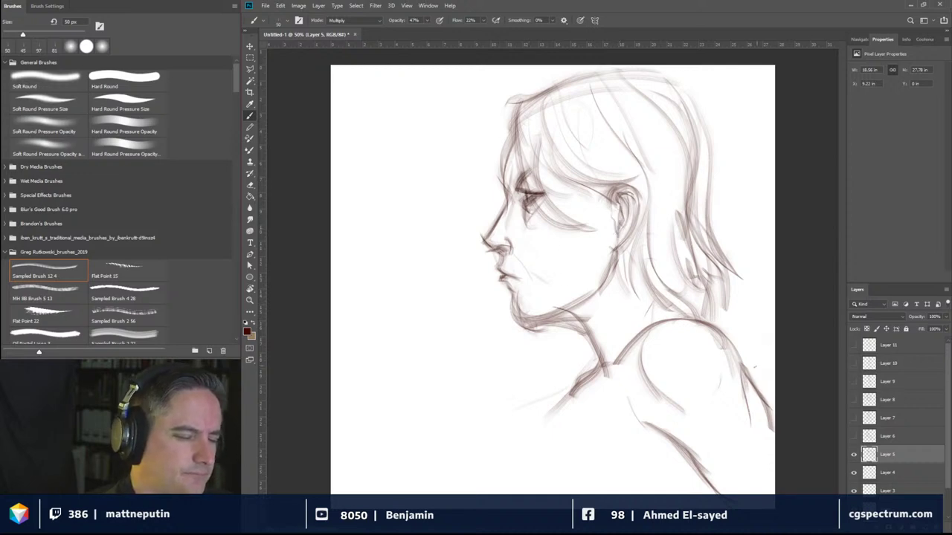
left_click(854, 454)
Step: On Layer 4, lay faint guide strokes and draw the heel and long sole of the foot
left_click(866, 472)
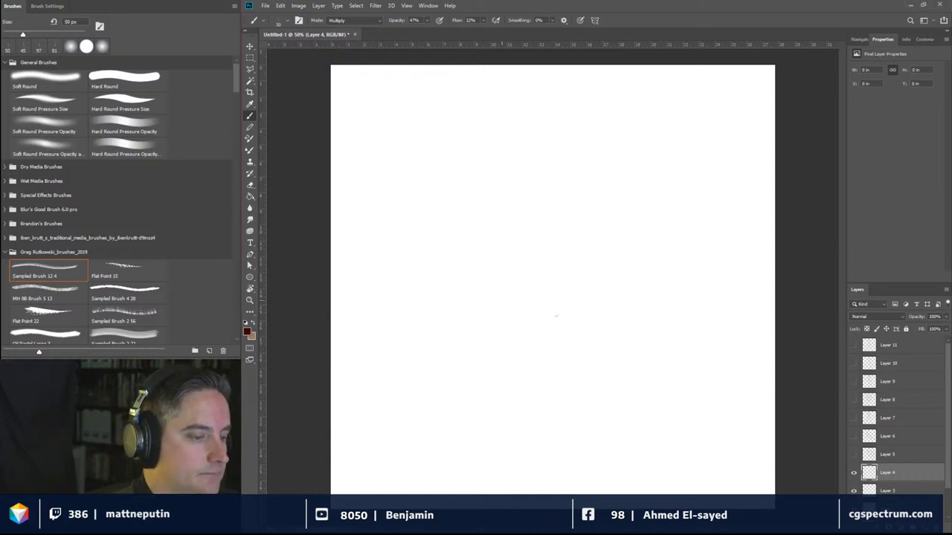
left_click_drag(553, 315, 498, 305)
left_click_drag(514, 116, 463, 444)
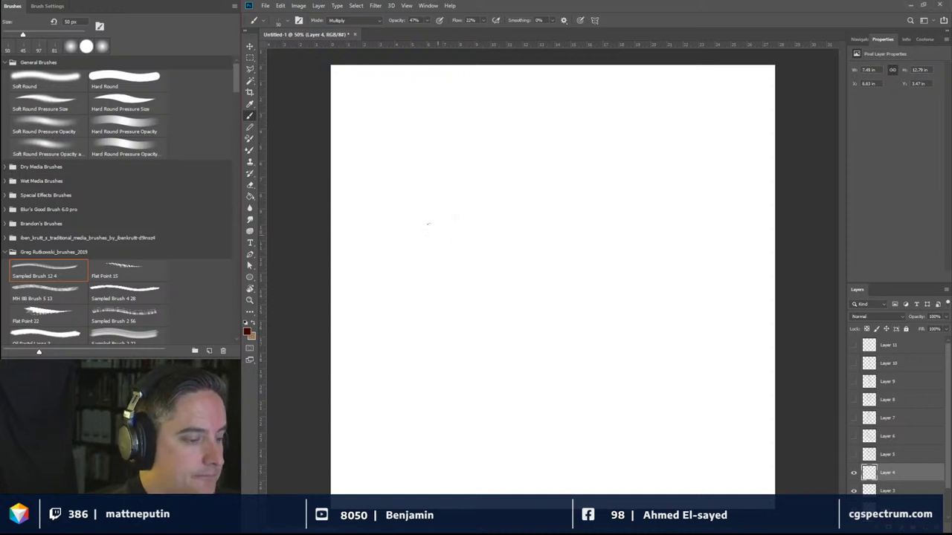
mouse_move(426, 276)
left_mouse_down()
mouse_move(421, 345)
mouse_move(455, 360)
left_mouse_up()
mouse_move(407, 320)
left_mouse_down()
mouse_move(443, 352)
mouse_move(522, 364)
mouse_move(541, 389)
mouse_move(595, 370)
mouse_move(609, 389)
mouse_move(586, 394)
mouse_move(608, 382)
mouse_move(592, 347)
mouse_move(601, 360)
mouse_move(510, 285)
left_mouse_up()
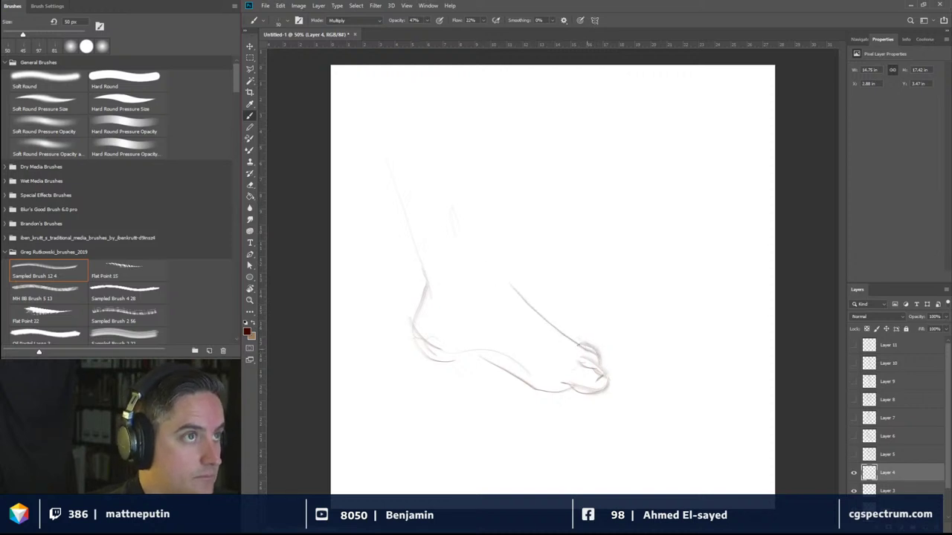
Step: Draw the top of the foot and the front of the leg, then darken the ankle and heel
left_click_drag(581, 345, 486, 262)
left_click_drag(521, 301, 484, 254)
mouse_move(519, 294)
left_mouse_down()
mouse_move(499, 281)
mouse_move(458, 186)
mouse_move(450, 112)
left_mouse_up()
left_click_drag(497, 264, 483, 226)
mouse_move(446, 254)
left_mouse_down()
mouse_move(424, 300)
mouse_move(457, 309)
left_mouse_up()
left_click_drag(443, 273, 440, 287)
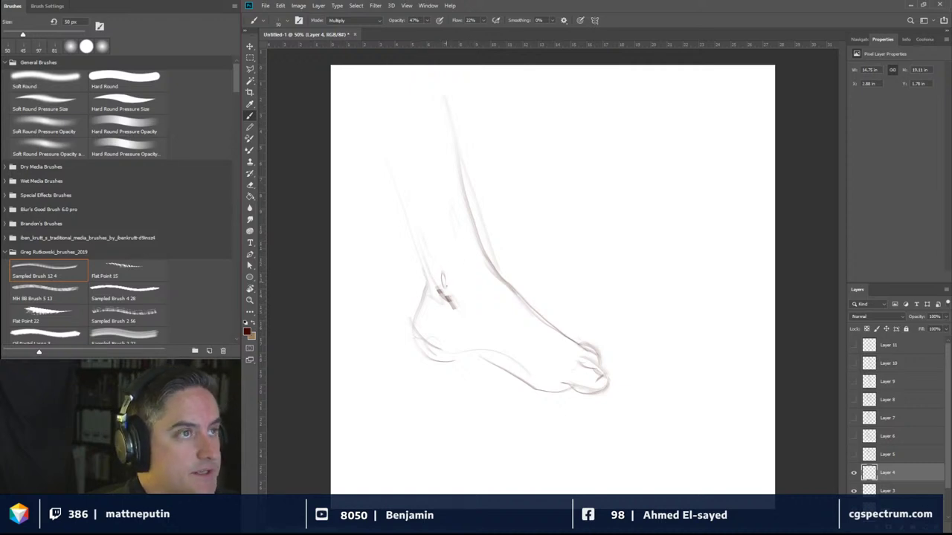
left_click_drag(444, 293, 458, 306)
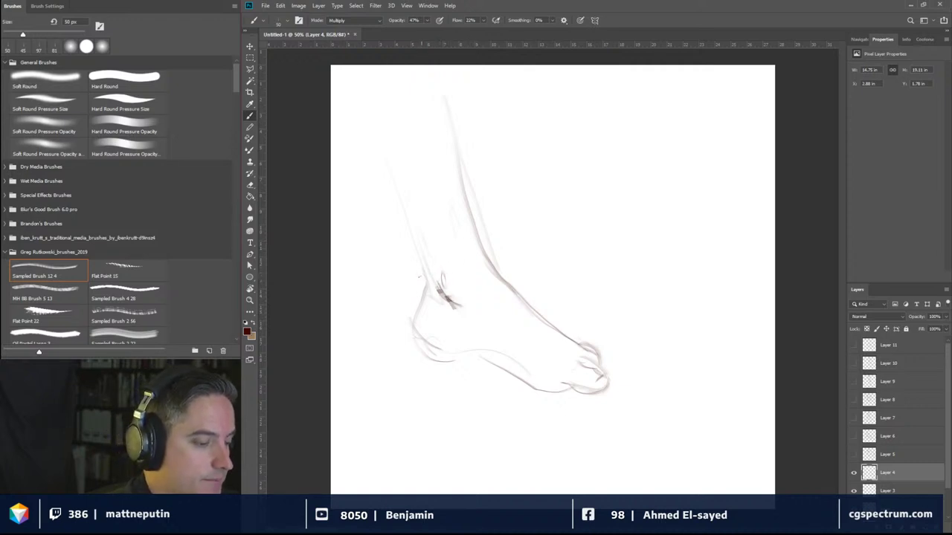
mouse_move(421, 277)
left_mouse_down()
mouse_move(416, 343)
mouse_move(508, 354)
mouse_move(529, 386)
mouse_move(548, 388)
left_mouse_up()
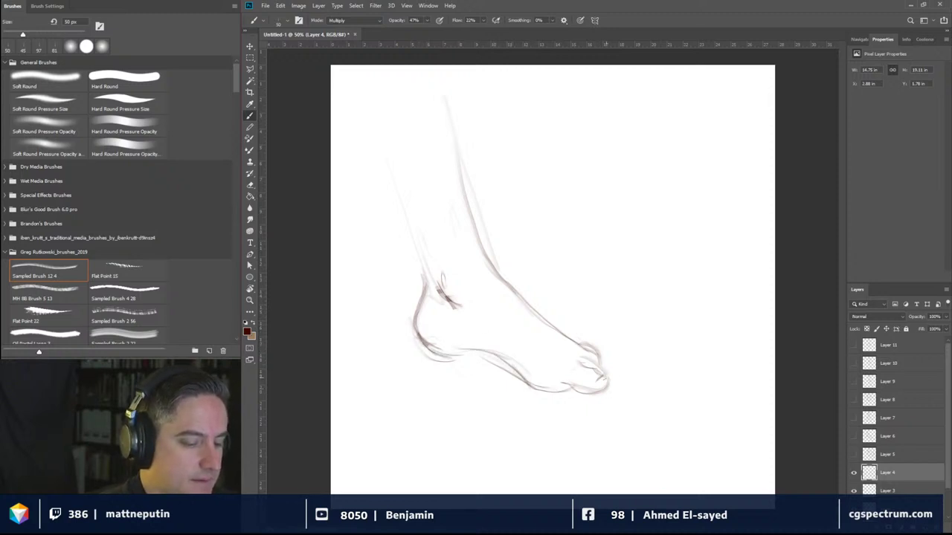
Step: Detail the toes and strengthen the Achilles line and upper leg line
mouse_move(596, 374)
left_mouse_down()
mouse_move(608, 376)
mouse_move(592, 385)
mouse_move(610, 393)
left_mouse_up()
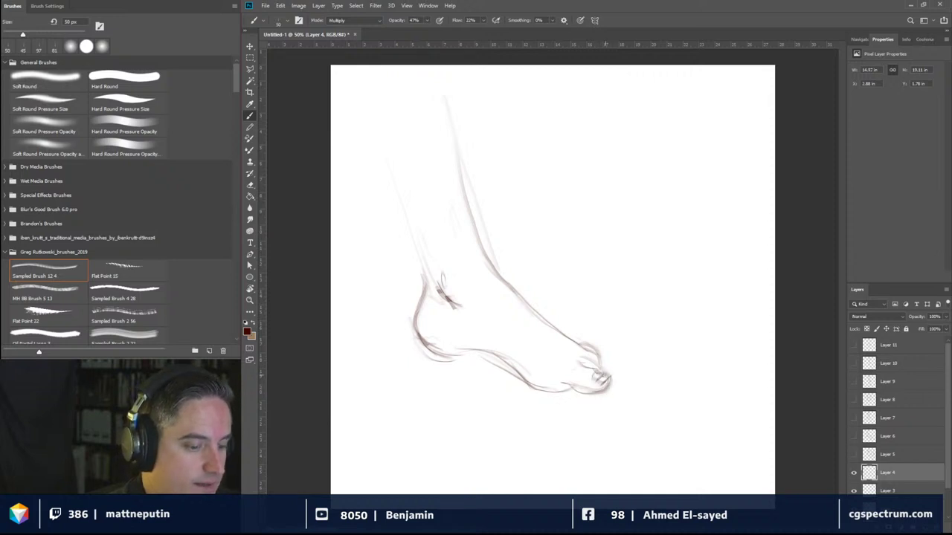
mouse_move(591, 357)
left_mouse_down()
mouse_move(605, 378)
mouse_move(581, 343)
mouse_move(603, 360)
mouse_move(557, 327)
left_mouse_up()
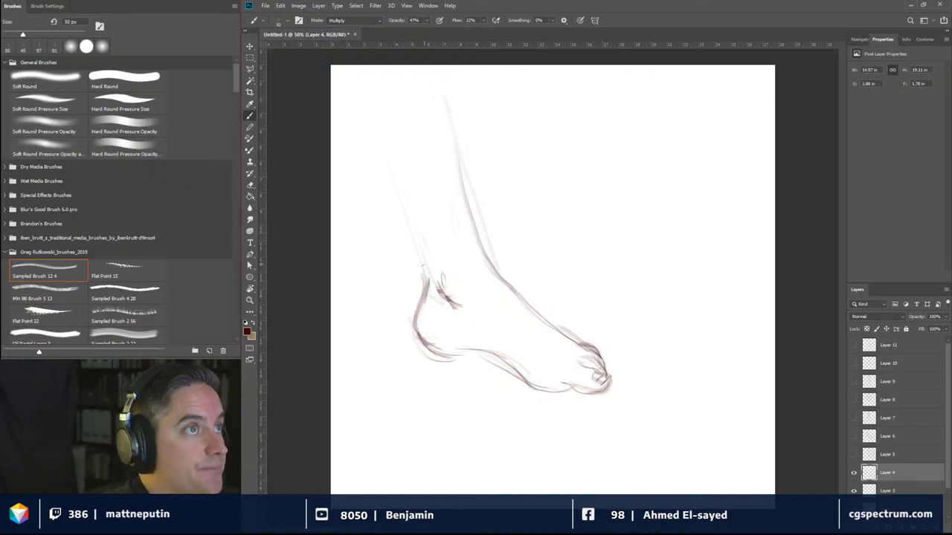
mouse_move(425, 312)
left_mouse_down()
mouse_move(413, 221)
mouse_move(347, 67)
left_mouse_up()
left_click_drag(442, 68, 450, 101)
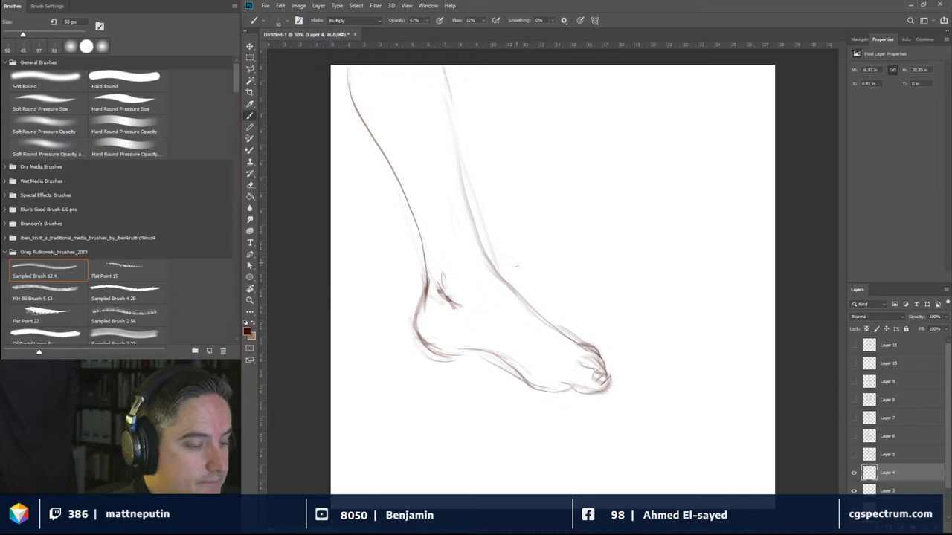
Step: Sketch a second foot's top line running right to its curled toes
mouse_move(482, 245)
left_mouse_down()
mouse_move(545, 275)
mouse_move(525, 264)
mouse_move(535, 289)
left_mouse_up()
mouse_move(513, 254)
left_mouse_down()
mouse_move(533, 299)
mouse_move(594, 307)
left_mouse_up()
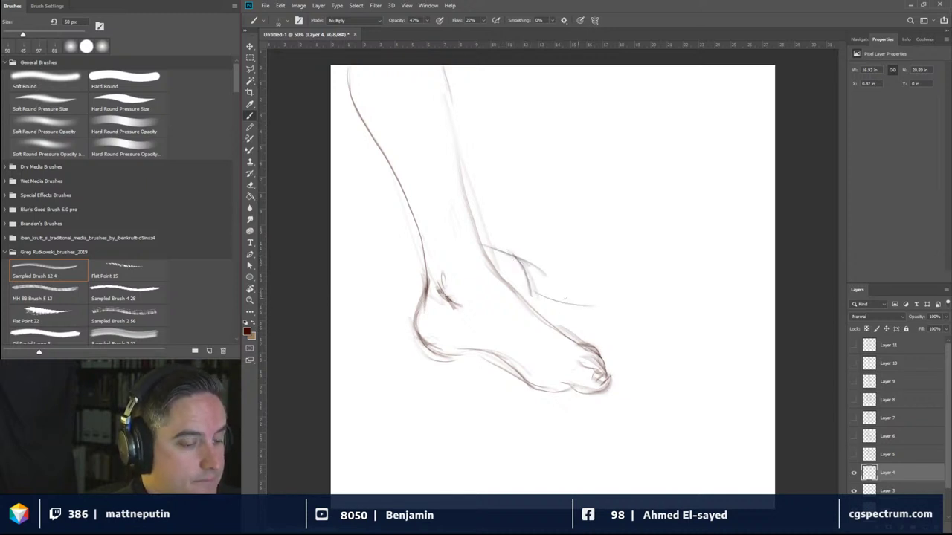
mouse_move(533, 295)
left_mouse_down()
mouse_move(614, 318)
mouse_move(697, 315)
left_mouse_up()
mouse_move(681, 290)
left_mouse_down()
mouse_move(695, 311)
mouse_move(704, 287)
mouse_move(708, 307)
mouse_move(699, 308)
mouse_move(716, 298)
left_mouse_up()
left_click_drag(696, 275, 720, 293)
mouse_move(697, 277)
left_mouse_down()
mouse_move(726, 286)
mouse_move(708, 264)
mouse_move(728, 269)
mouse_move(736, 286)
mouse_move(717, 301)
left_mouse_up()
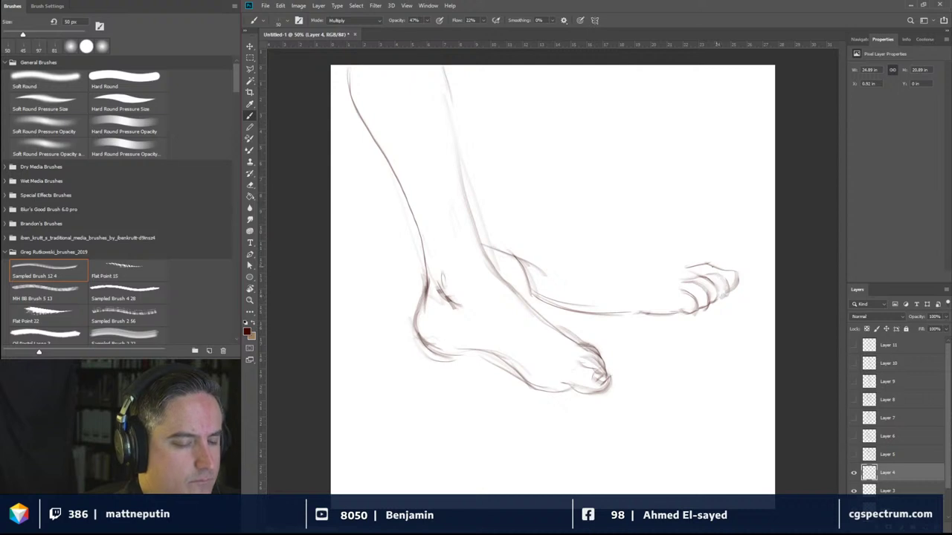
Step: Draw the second foot's instep up to the ankle and darken a line left of the shin
left_click_drag(678, 263, 585, 218)
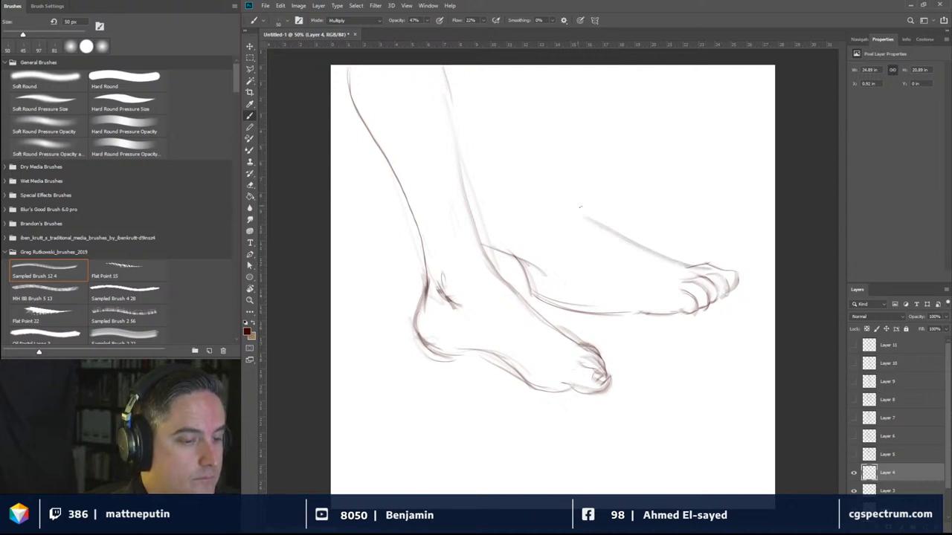
mouse_move(678, 264)
left_mouse_down()
mouse_move(576, 217)
mouse_move(547, 214)
mouse_move(564, 209)
mouse_move(516, 202)
mouse_move(462, 171)
left_mouse_up()
left_click_drag(541, 206, 467, 174)
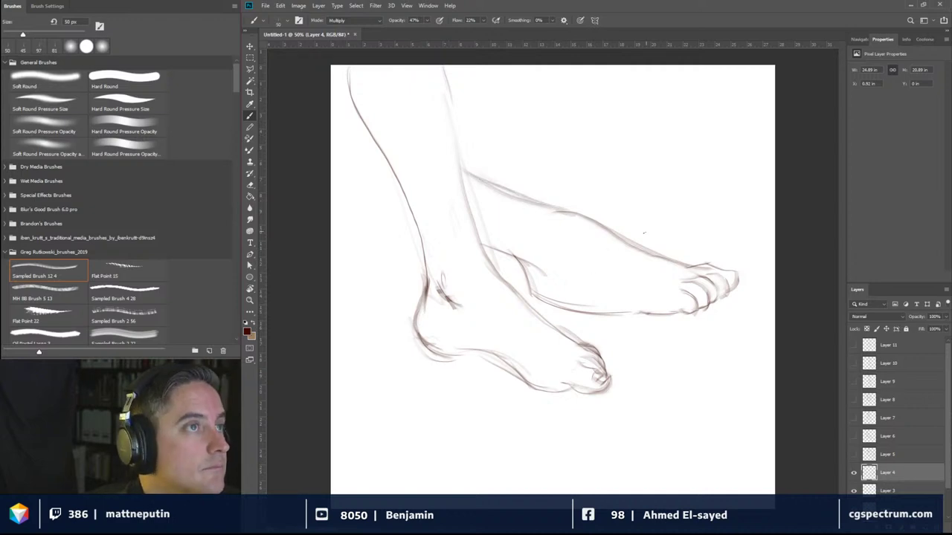
left_click_drag(415, 223, 335, 190)
left_click_drag(333, 191, 410, 221)
left_click_drag(332, 187, 411, 223)
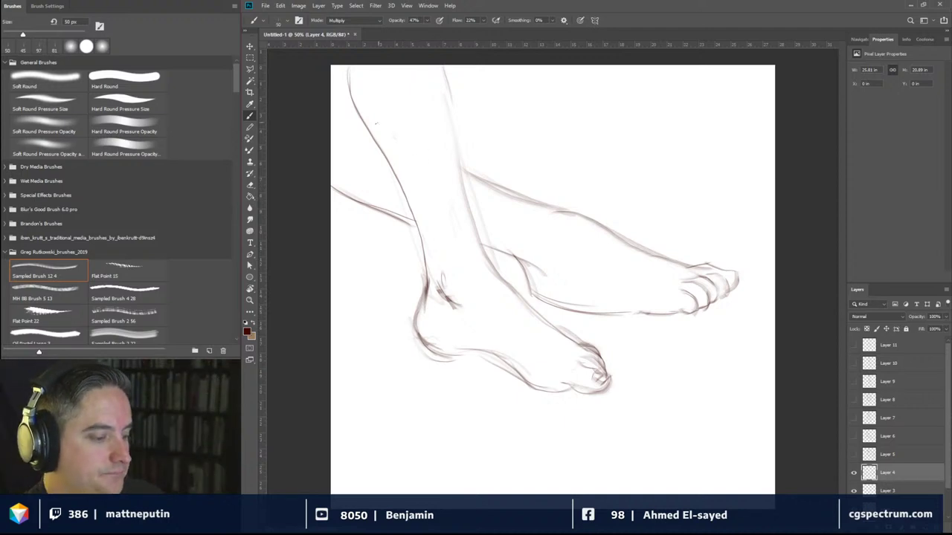
Step: Build up the lower foot's top and the back of the calf, then sketch the upper calf at 82 px
mouse_move(452, 342)
left_mouse_down()
mouse_move(500, 357)
mouse_move(552, 393)
left_mouse_up()
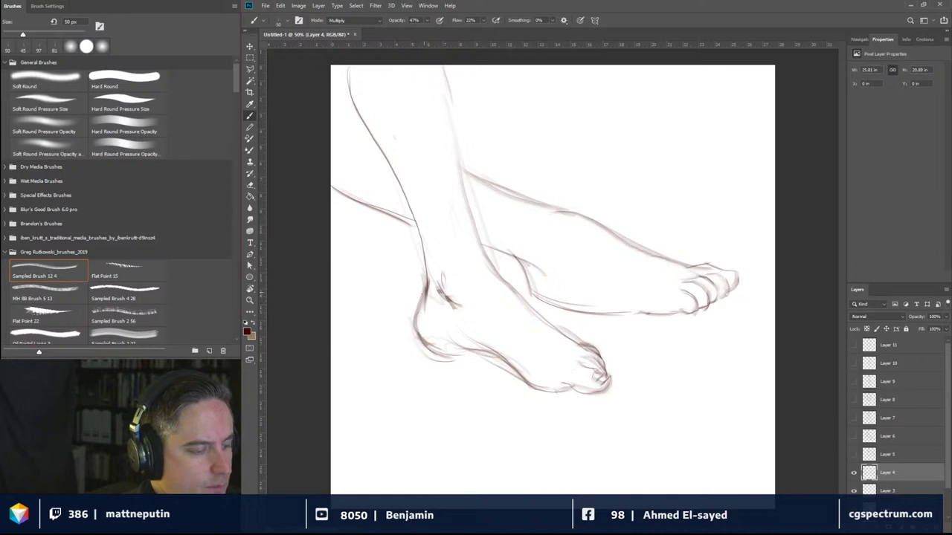
mouse_move(427, 292)
left_mouse_down()
mouse_move(420, 237)
mouse_move(360, 137)
left_mouse_up()
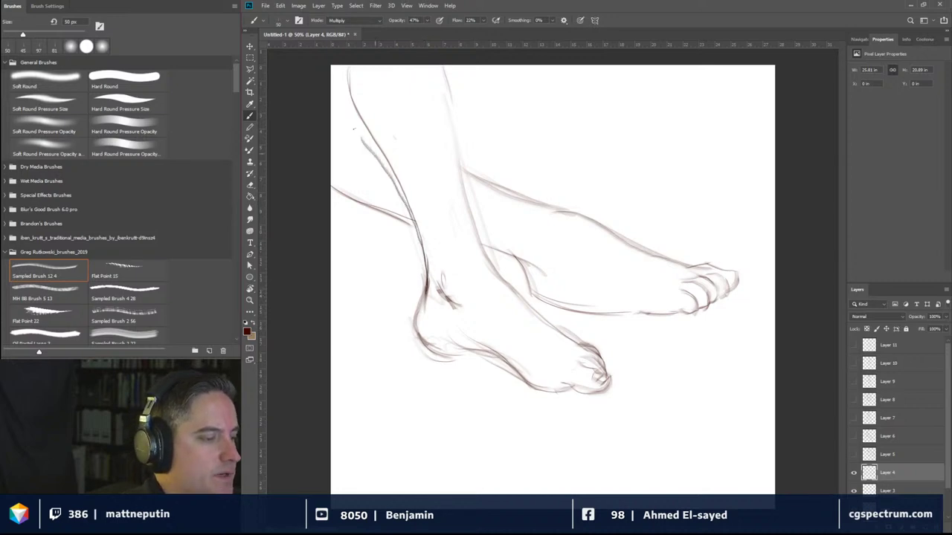
mouse_move(341, 66)
left_mouse_down()
mouse_move(363, 140)
mouse_move(391, 168)
left_mouse_up()
left_click_drag(466, 166, 476, 164)
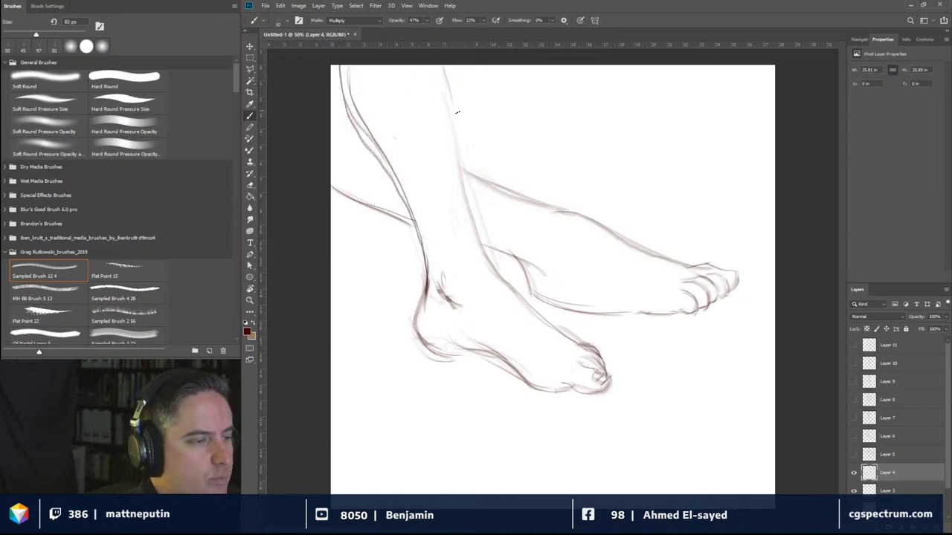
Step: Darken the shin and sole lines, then add a new empty Layer 12 above Layer 4
mouse_move(440, 66)
left_mouse_down()
mouse_move(465, 203)
mouse_move(493, 274)
left_mouse_up()
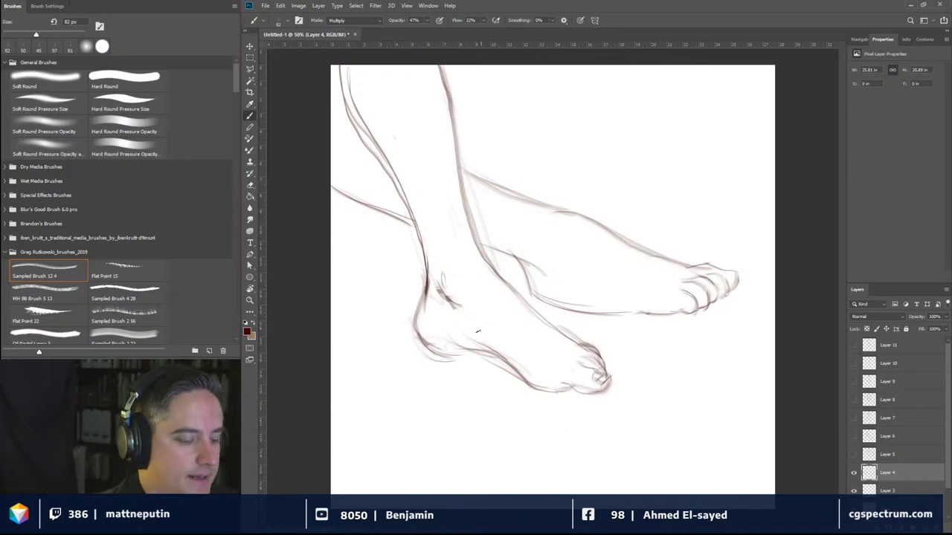
left_click_drag(476, 343, 546, 390)
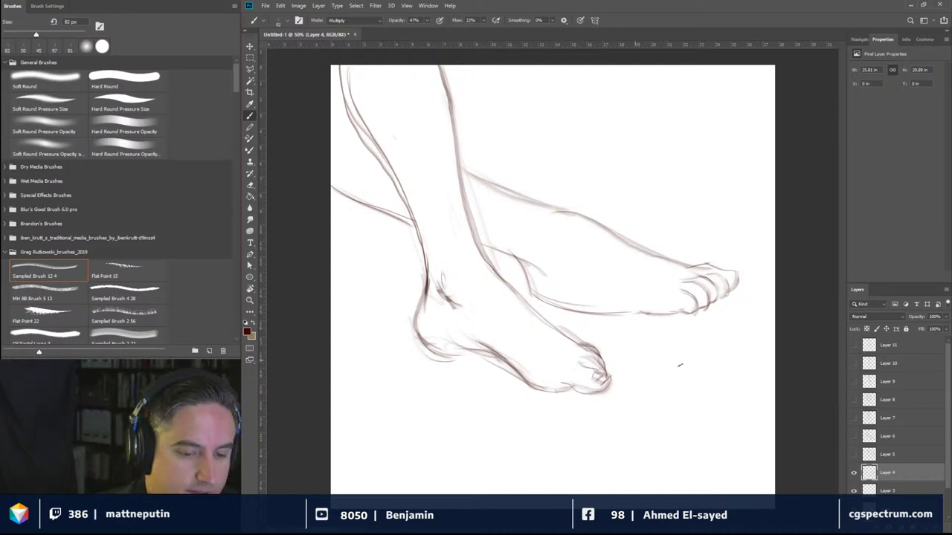
key("ctrl+shift+alt+n")
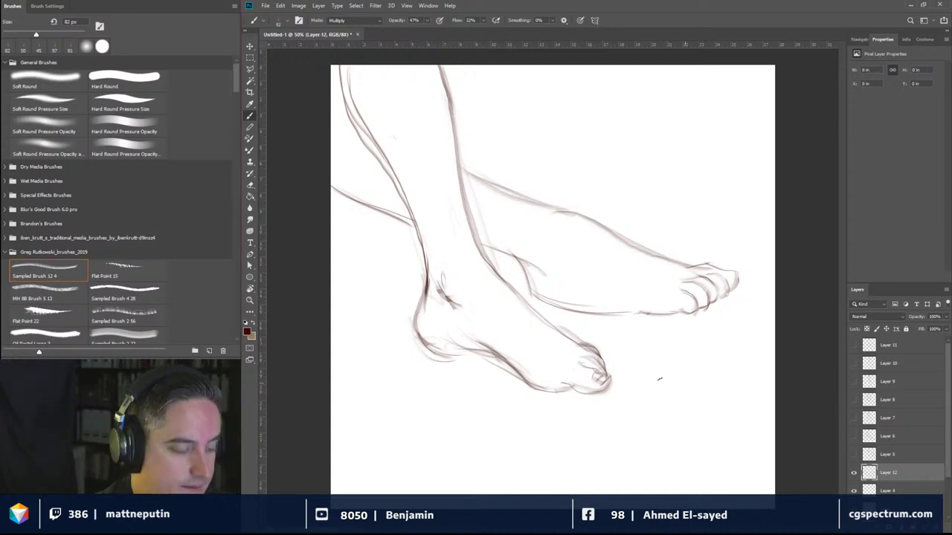
Step: Set the foreground colour to ff0000 and pick the Hard Round Pressure Size brush
left_click(248, 331)
type("ff0000")
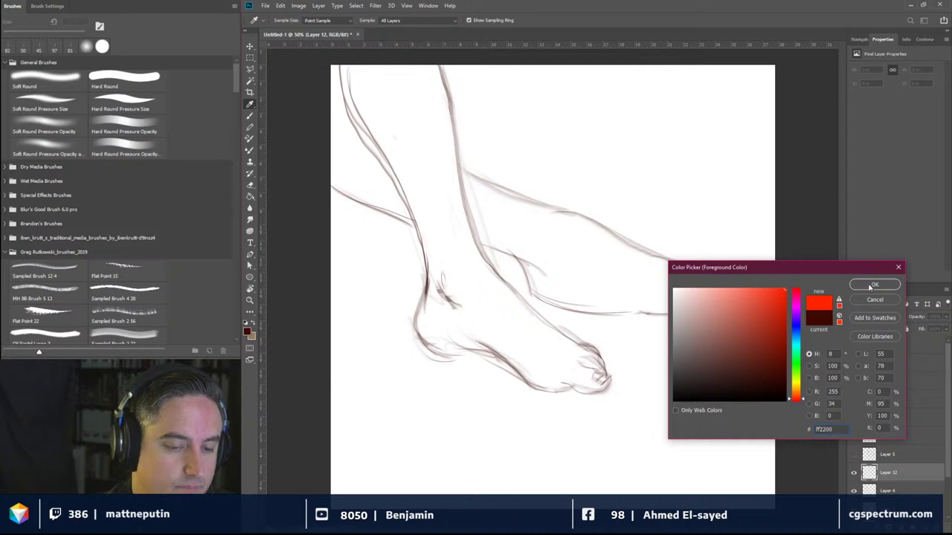
left_click(873, 286)
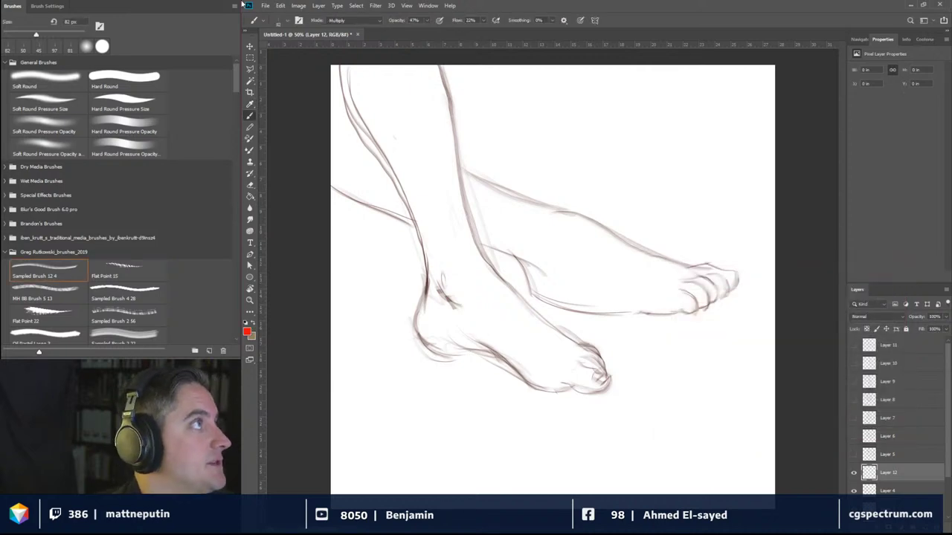
left_click(135, 101)
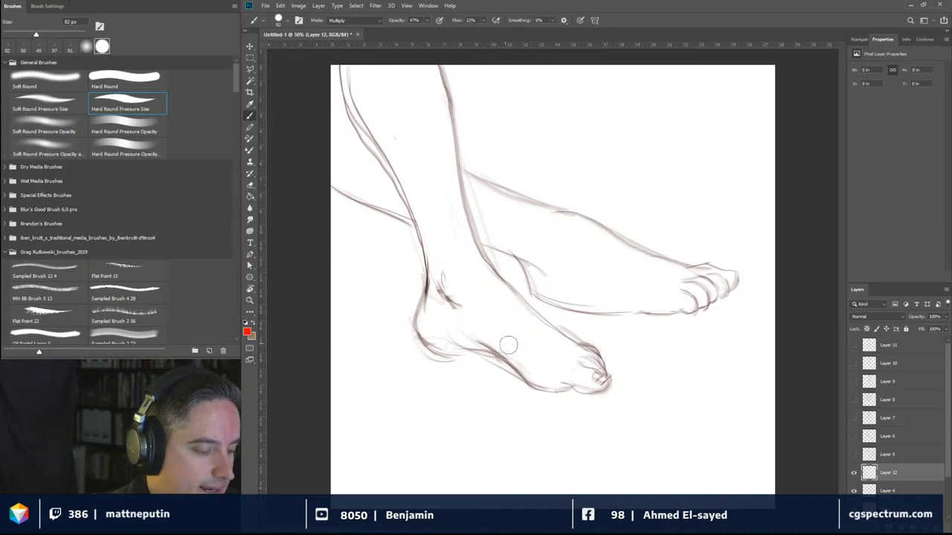
Step: Raise brush opacity and flow to 100%, clear the pale stroke, and repaint the heel curve solid red
mouse_move(536, 383)
left_mouse_down()
mouse_move(490, 342)
mouse_move(436, 344)
left_mouse_up()
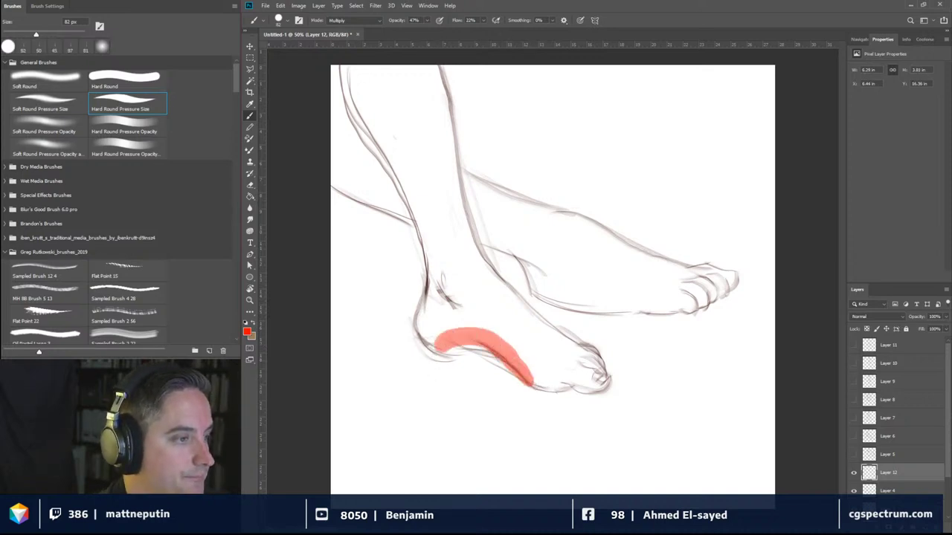
left_click(427, 21)
left_click_drag(432, 33, 570, 49)
left_click(483, 20)
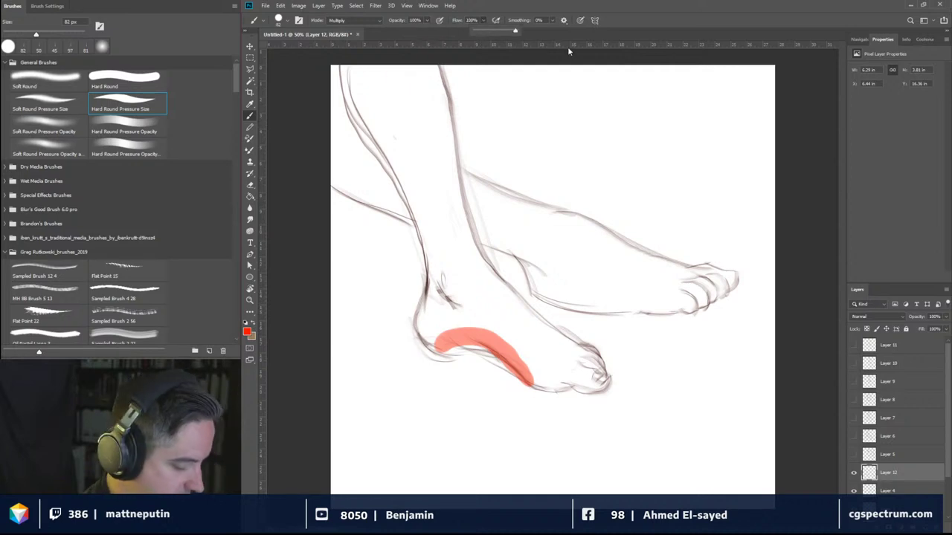
key("ctrl+a")
key("Delete")
mouse_move(431, 348)
left_mouse_down()
mouse_move(458, 330)
mouse_move(542, 378)
left_mouse_up()
Step: Paint a red line along the outer sole at 60 px and an arch shape at 35 px
key("bracketleft")
key("bracketleft")
key("bracketleft")
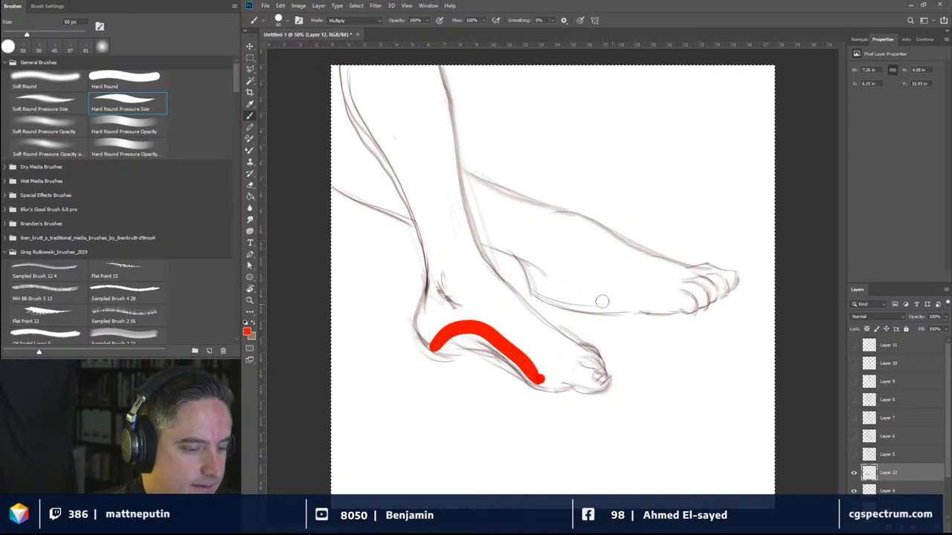
left_click_drag(558, 301, 687, 311)
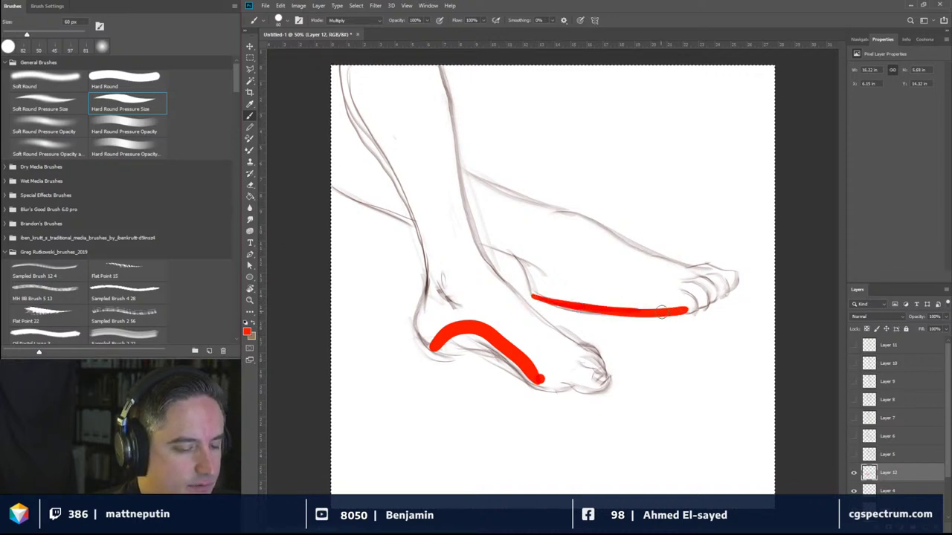
key("bracketleft")
key("bracketleft")
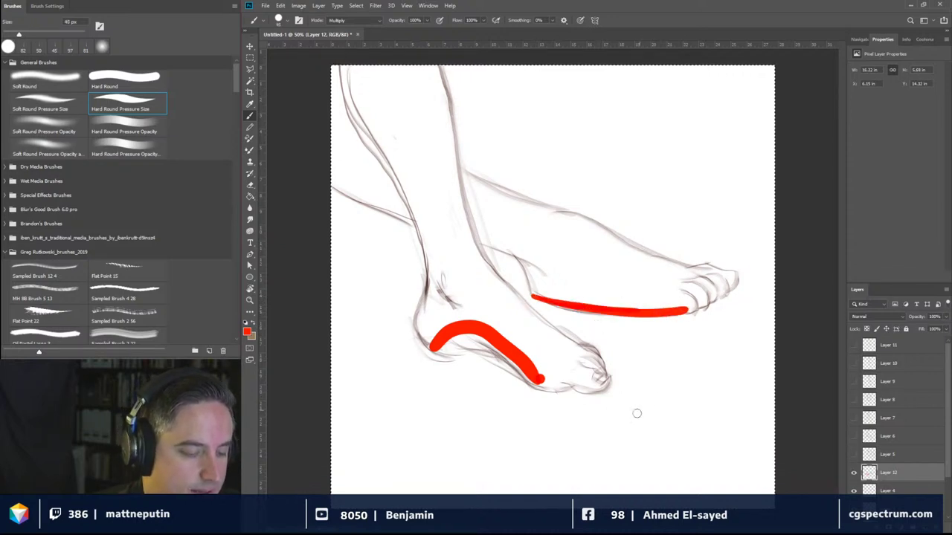
key("bracketleft")
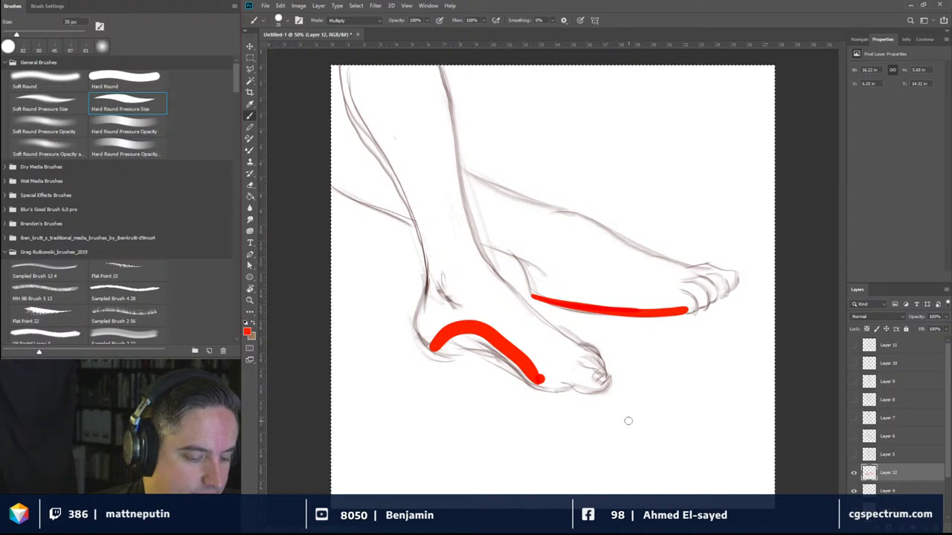
mouse_move(629, 421)
left_mouse_down()
mouse_move(638, 395)
mouse_move(670, 390)
mouse_move(685, 408)
mouse_move(683, 434)
mouse_move(633, 419)
mouse_move(669, 405)
mouse_move(673, 431)
mouse_move(687, 436)
mouse_move(666, 419)
mouse_move(695, 396)
mouse_move(713, 414)
mouse_move(687, 436)
mouse_move(708, 415)
left_mouse_up()
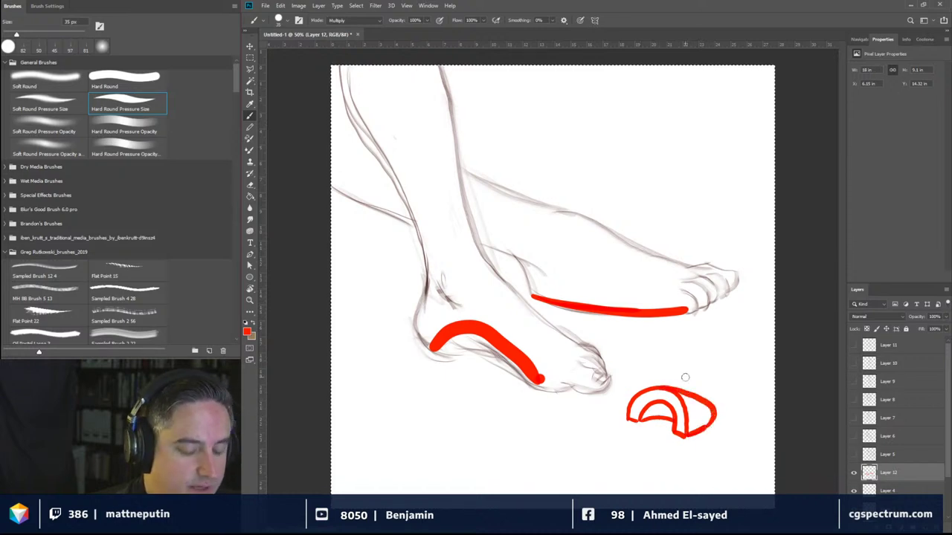
Step: At 25 px, draw arrows pointing at the arch shape and hatch its lower right
key("bracketleft")
key("bracketleft")
mouse_move(621, 448)
left_mouse_down()
mouse_move(647, 430)
mouse_move(644, 442)
left_mouse_up()
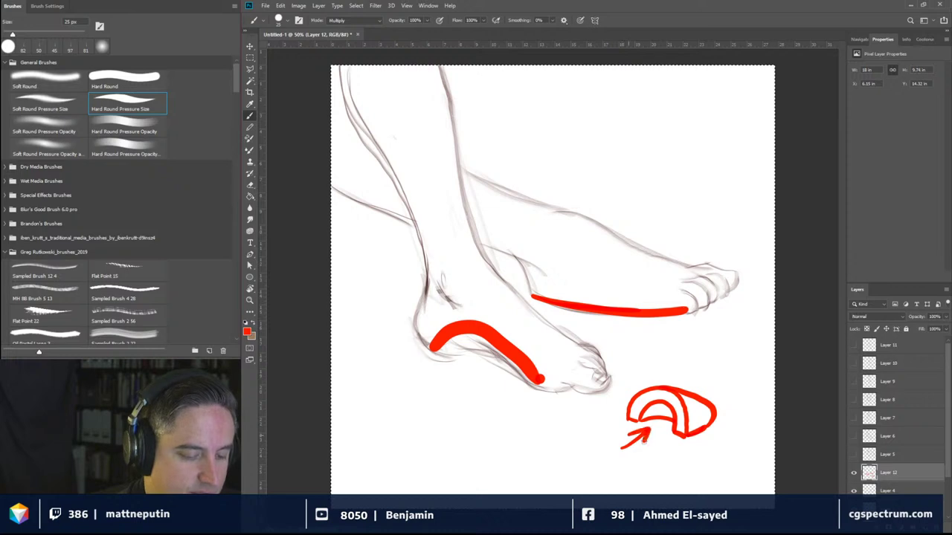
mouse_move(716, 382)
left_mouse_down()
mouse_move(711, 398)
mouse_move(719, 391)
left_mouse_up()
mouse_move(691, 424)
left_mouse_down()
mouse_move(703, 434)
mouse_move(728, 420)
left_mouse_up()
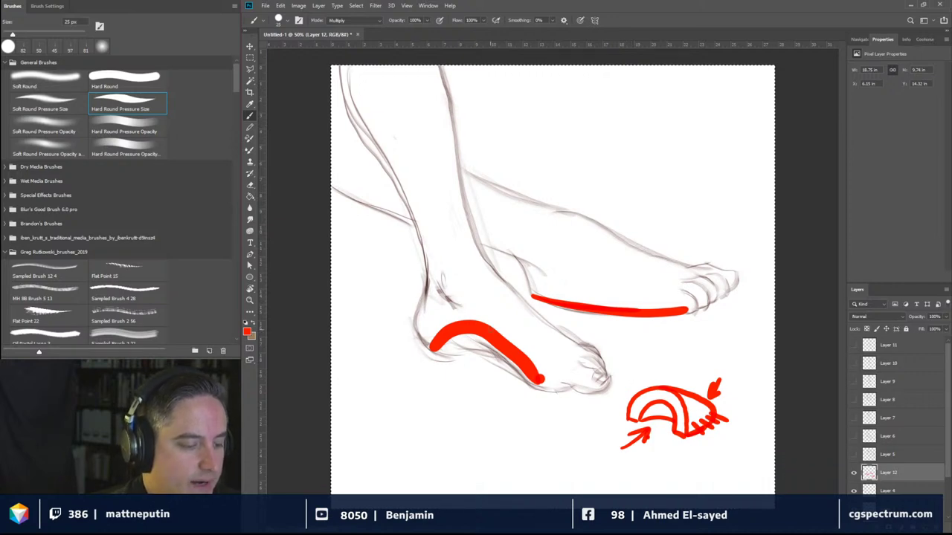
Step: Add red arrows under the heel and above the sole, a heel hook, and a small shape below
left_click_drag(483, 371, 422, 400)
left_click_drag(421, 400, 459, 392)
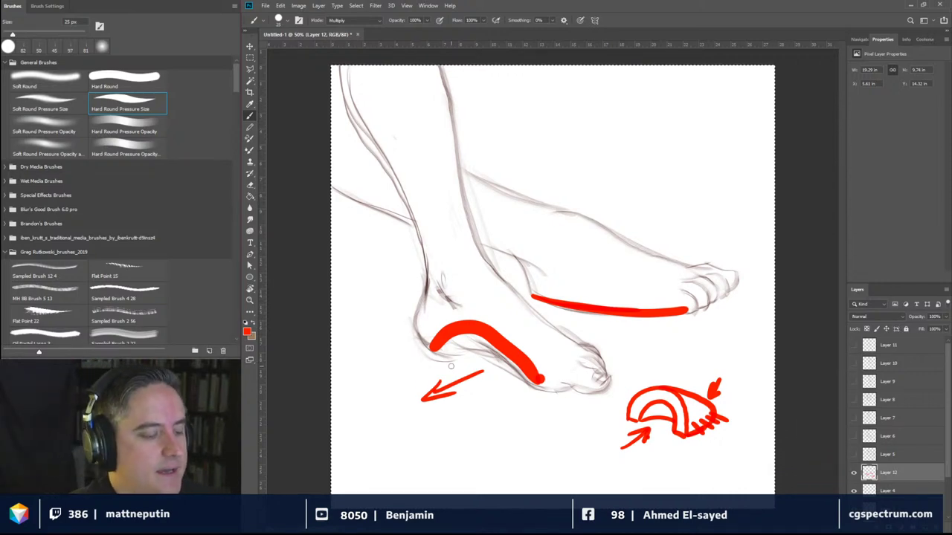
mouse_move(472, 365)
left_mouse_down()
mouse_move(473, 340)
mouse_move(481, 357)
left_mouse_up()
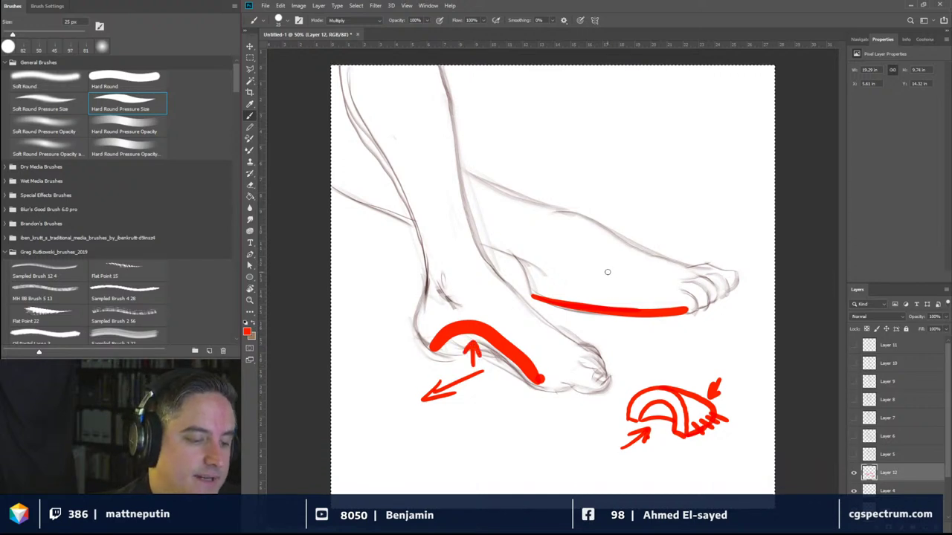
left_click_drag(605, 272, 602, 298)
mouse_move(595, 286)
left_mouse_down()
mouse_move(601, 299)
mouse_move(611, 280)
left_mouse_up()
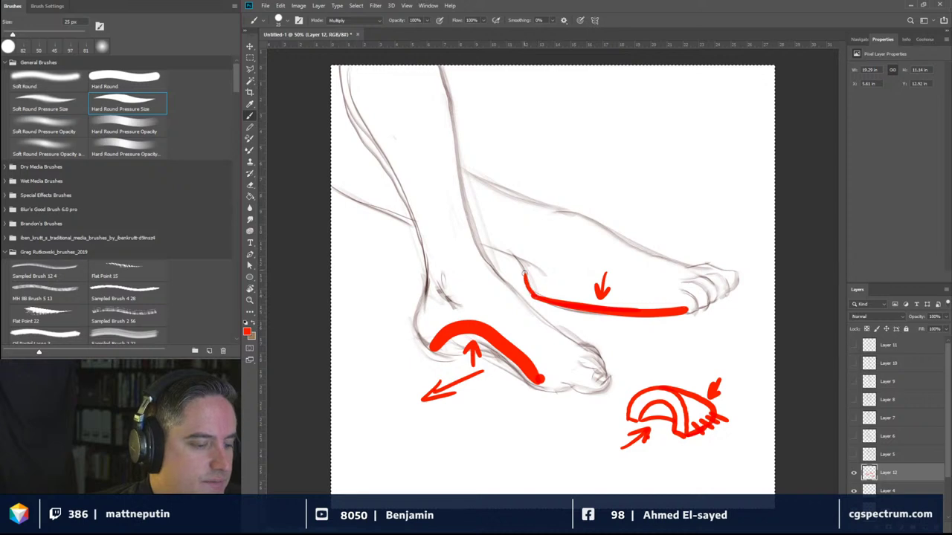
left_click_drag(514, 258, 532, 296)
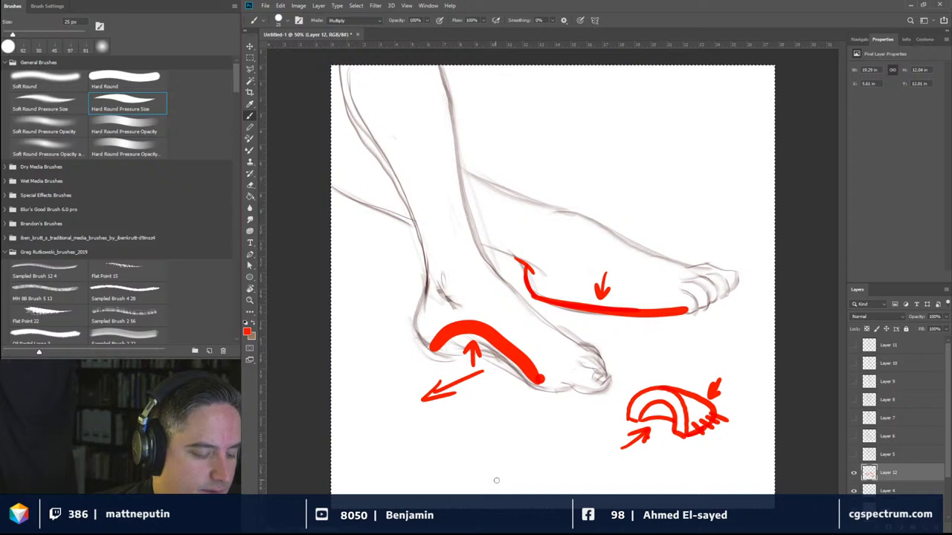
mouse_move(495, 479)
left_mouse_down()
mouse_move(508, 474)
mouse_move(491, 440)
mouse_move(502, 429)
mouse_move(512, 440)
mouse_move(492, 446)
mouse_move(512, 437)
mouse_move(509, 446)
mouse_move(496, 431)
mouse_move(509, 443)
mouse_move(493, 460)
mouse_move(501, 479)
mouse_move(520, 456)
left_mouse_up()
Step: Turn the small red shape into a footprint with an arrow and redrawn toe marks
mouse_move(520, 455)
left_mouse_down()
mouse_move(529, 462)
mouse_move(520, 455)
left_mouse_up()
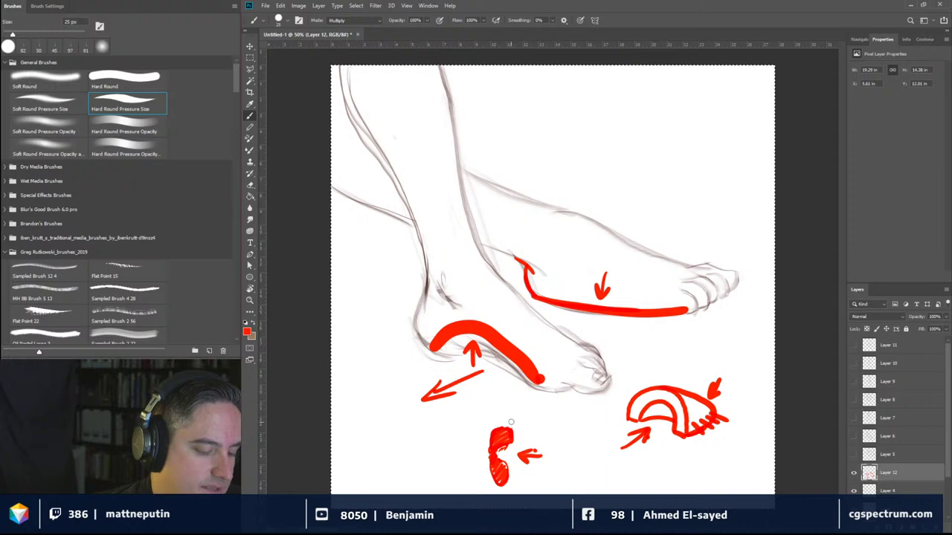
left_click_drag(511, 422, 492, 414)
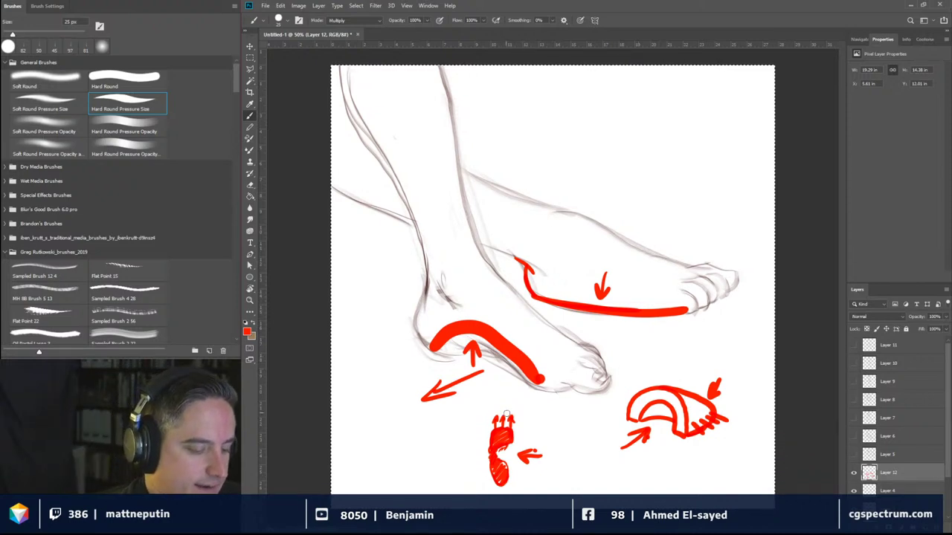
mouse_move(506, 414)
left_mouse_down()
mouse_move(492, 422)
mouse_move(503, 424)
left_mouse_up()
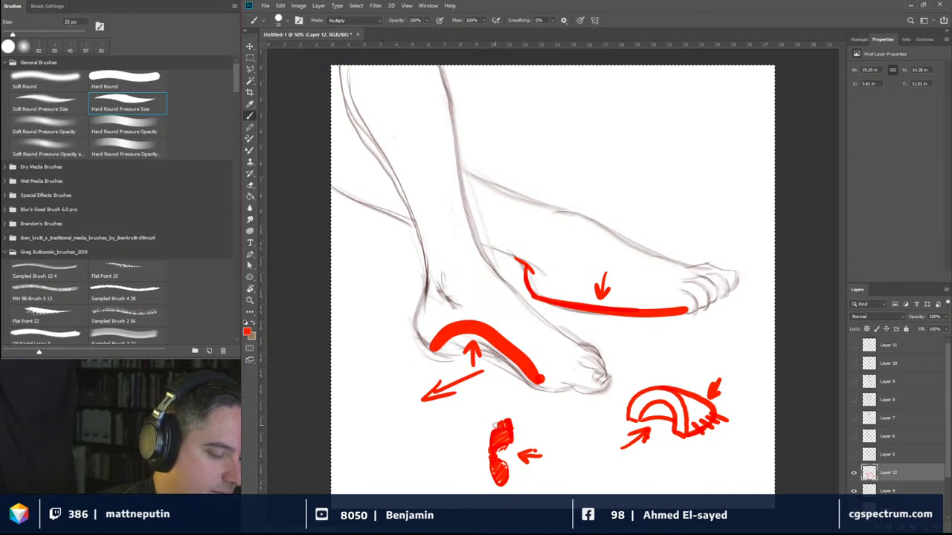
mouse_move(511, 415)
left_mouse_down()
mouse_move(513, 427)
mouse_move(491, 435)
mouse_move(506, 410)
left_mouse_up()
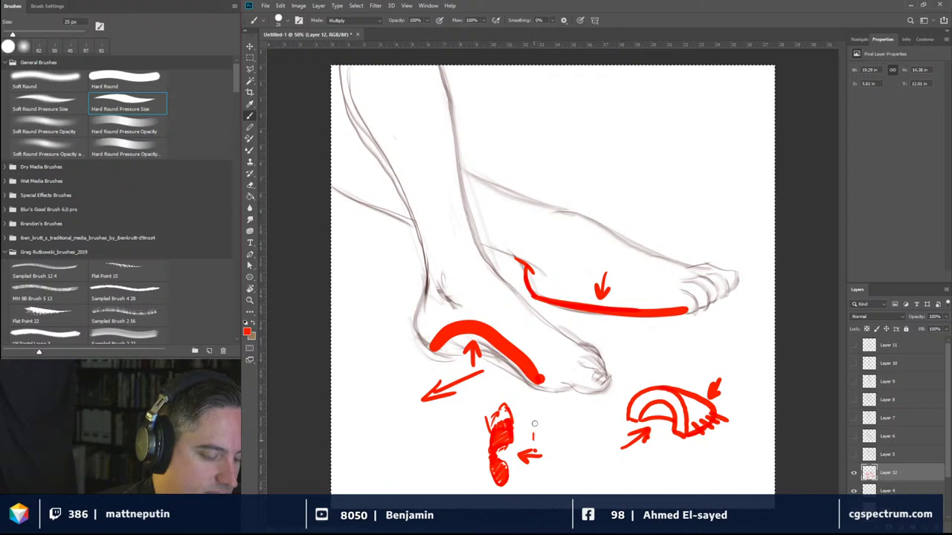
Step: Outline a second footprint to the left and add another downward arrow above the sole line
mouse_move(533, 439)
left_mouse_down()
mouse_move(539, 418)
mouse_move(550, 437)
left_mouse_up()
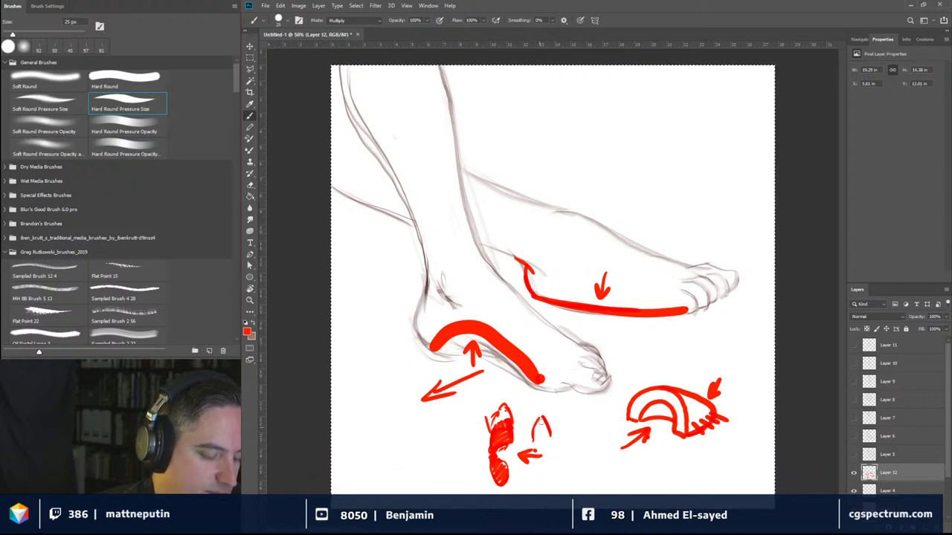
mouse_move(446, 445)
left_mouse_down()
mouse_move(460, 414)
mouse_move(469, 444)
mouse_move(448, 450)
mouse_move(461, 465)
mouse_move(449, 457)
mouse_move(451, 468)
mouse_move(449, 458)
left_mouse_up()
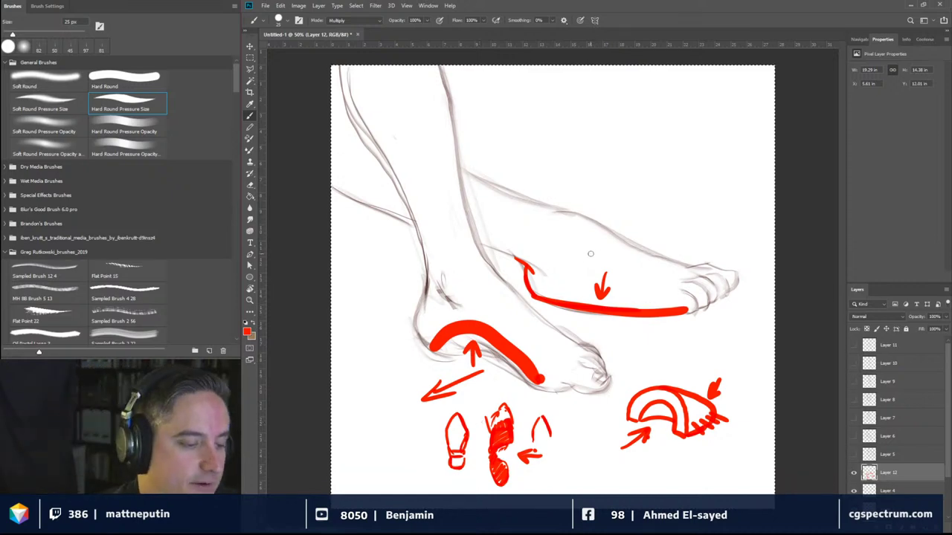
left_click_drag(582, 247, 578, 295)
left_click_drag(586, 274, 580, 293)
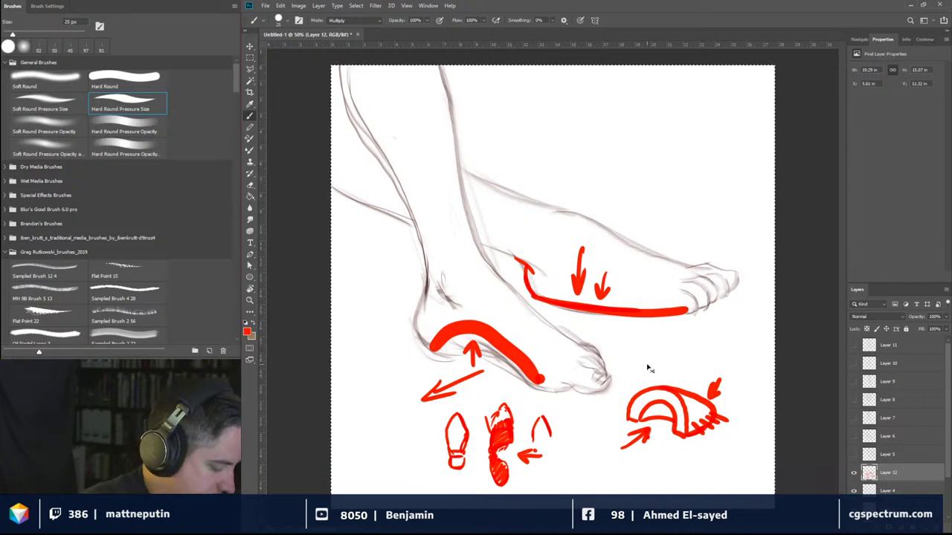
Step: Clear the red annotations from Layer 12 and retrace the heel and underside of the foot in red
key("Delete")
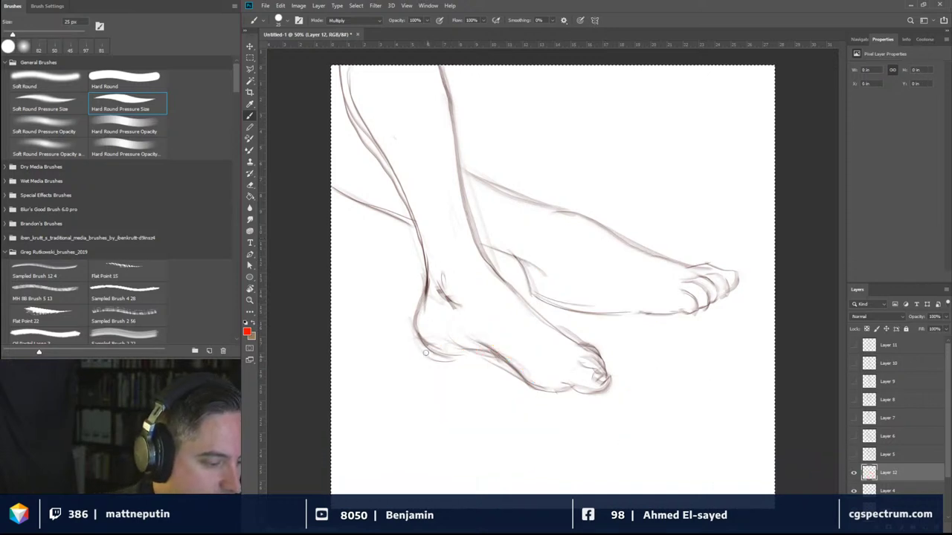
mouse_move(420, 344)
left_mouse_down()
mouse_move(424, 364)
mouse_move(447, 372)
mouse_move(485, 358)
mouse_move(455, 357)
mouse_move(485, 361)
left_mouse_up()
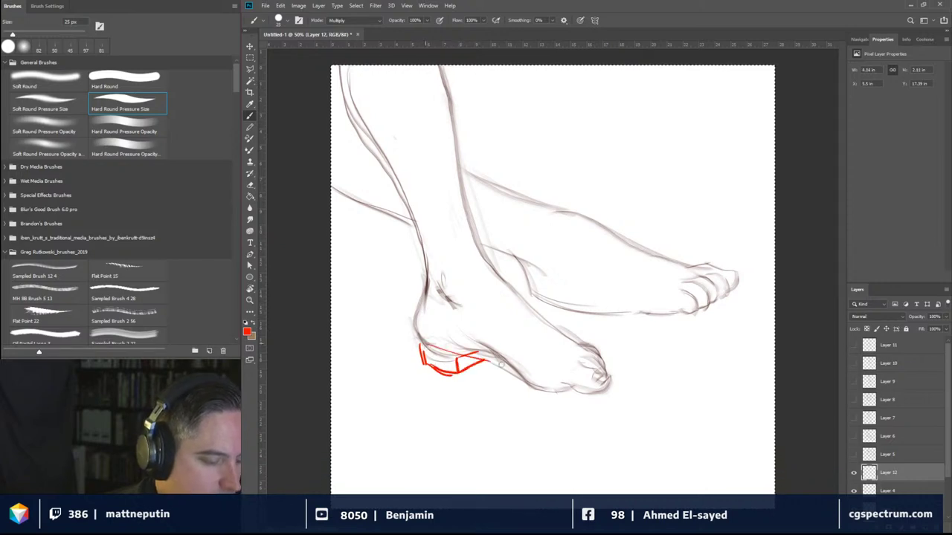
left_click_drag(432, 347, 489, 359)
left_click_drag(427, 348, 491, 362)
mouse_move(426, 345)
left_mouse_down()
mouse_move(501, 367)
mouse_move(534, 393)
mouse_move(595, 392)
left_mouse_up()
mouse_move(467, 355)
left_mouse_down()
mouse_move(515, 389)
mouse_move(608, 393)
left_mouse_up()
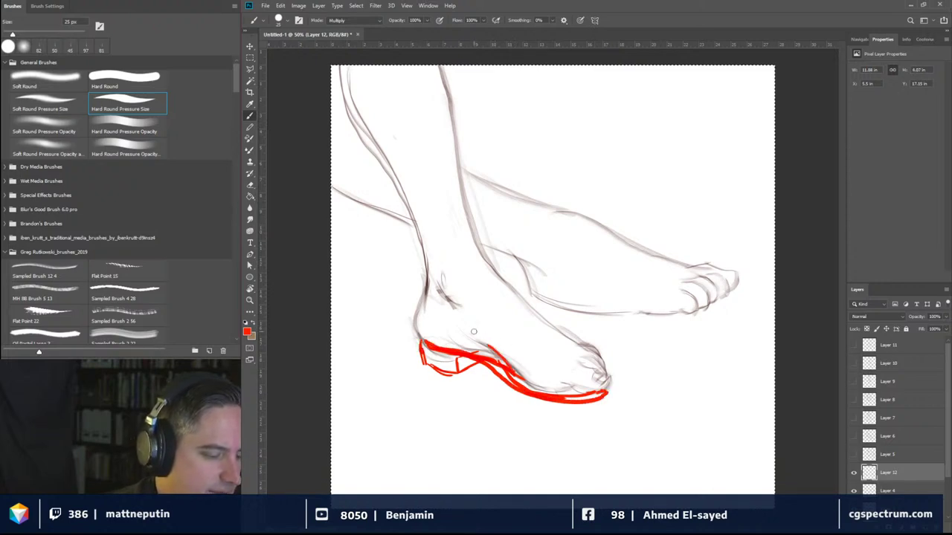
Step: Add red marks over the sole and heel, then draw the heel and back lines of a small shoe
mouse_move(491, 358)
left_mouse_down()
mouse_move(479, 320)
mouse_move(469, 325)
mouse_move(476, 319)
mouse_move(501, 354)
left_mouse_up()
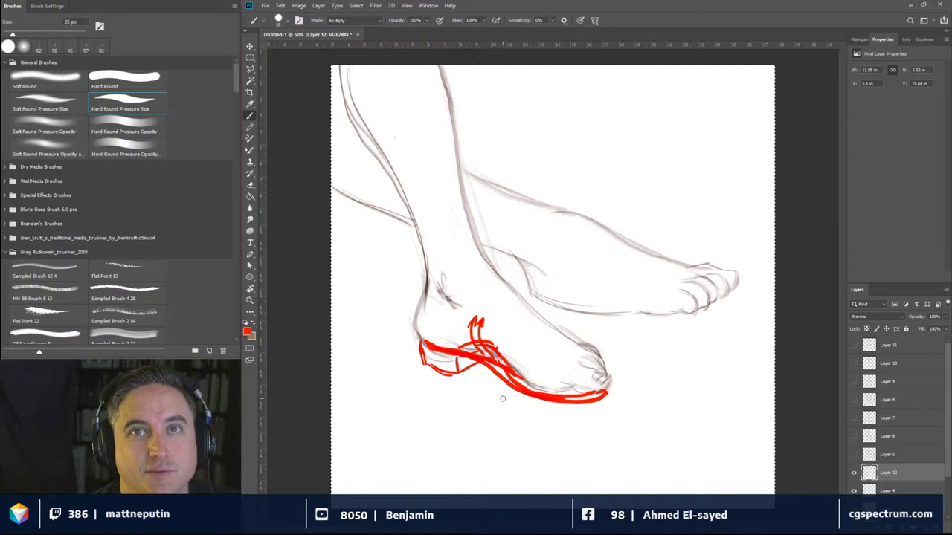
mouse_move(470, 355)
left_mouse_down()
mouse_move(457, 328)
mouse_move(464, 323)
mouse_move(450, 334)
mouse_move(424, 293)
left_mouse_up()
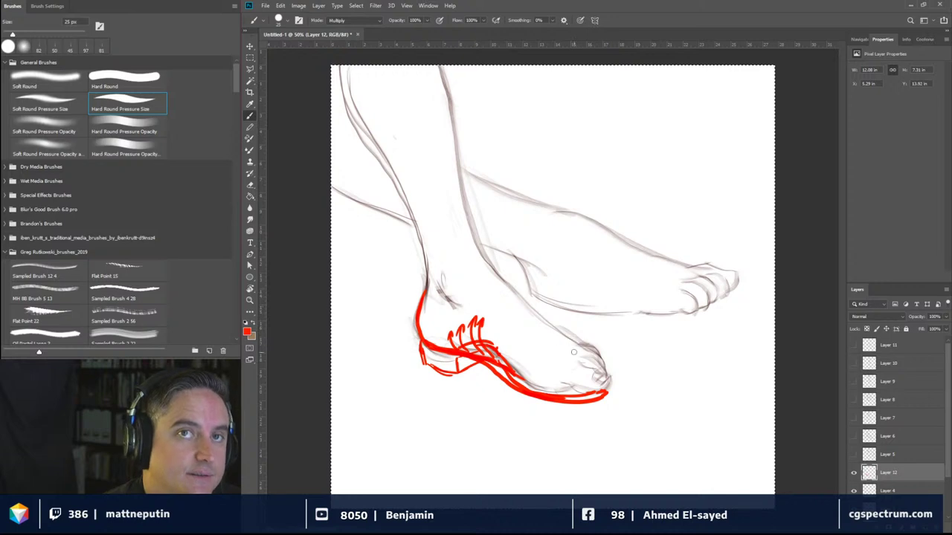
mouse_move(677, 347)
left_mouse_down()
mouse_move(685, 400)
mouse_move(658, 379)
mouse_move(667, 350)
mouse_move(668, 367)
left_mouse_up()
mouse_move(665, 390)
left_mouse_down()
mouse_move(665, 413)
mouse_move(687, 408)
left_mouse_up()
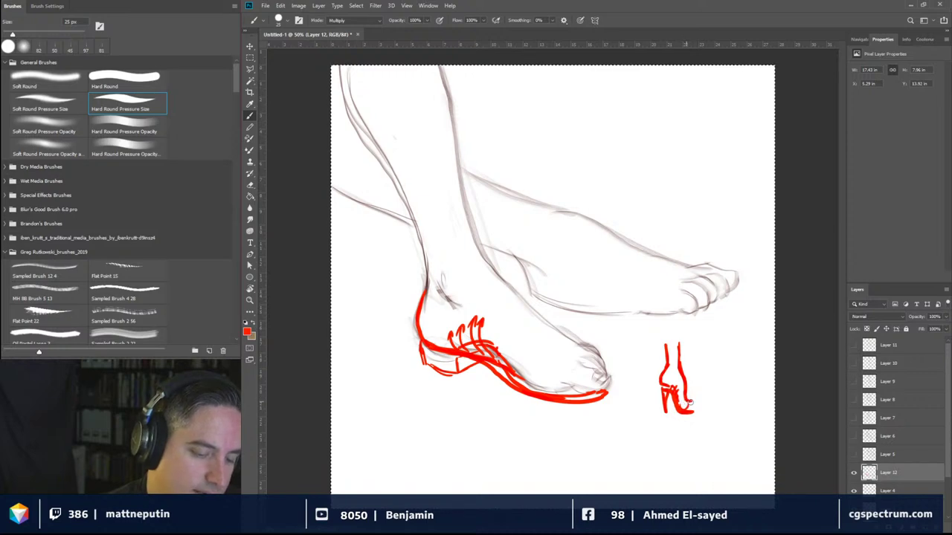
Step: Darken the small shoe's toe, sole, upper and heel back edge with extra red strokes
mouse_move(699, 406)
left_mouse_down()
mouse_move(683, 406)
mouse_move(705, 406)
left_mouse_up()
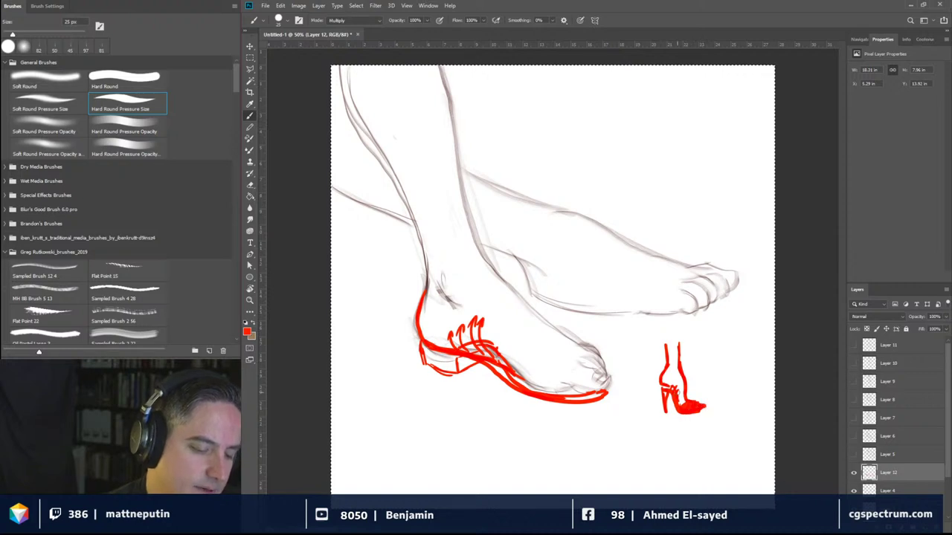
mouse_move(686, 373)
left_mouse_down()
mouse_move(673, 388)
mouse_move(683, 376)
mouse_move(665, 372)
mouse_move(672, 360)
left_mouse_up()
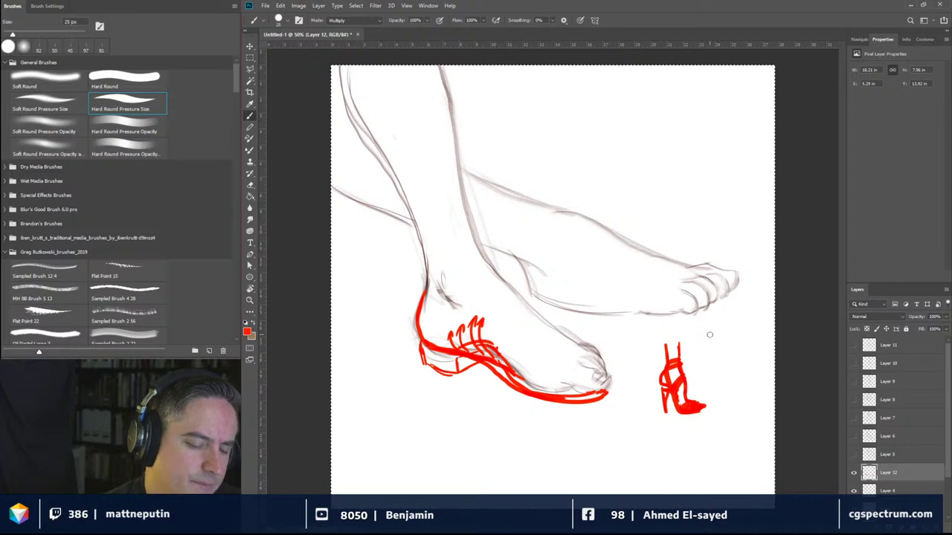
left_click_drag(664, 388, 668, 410)
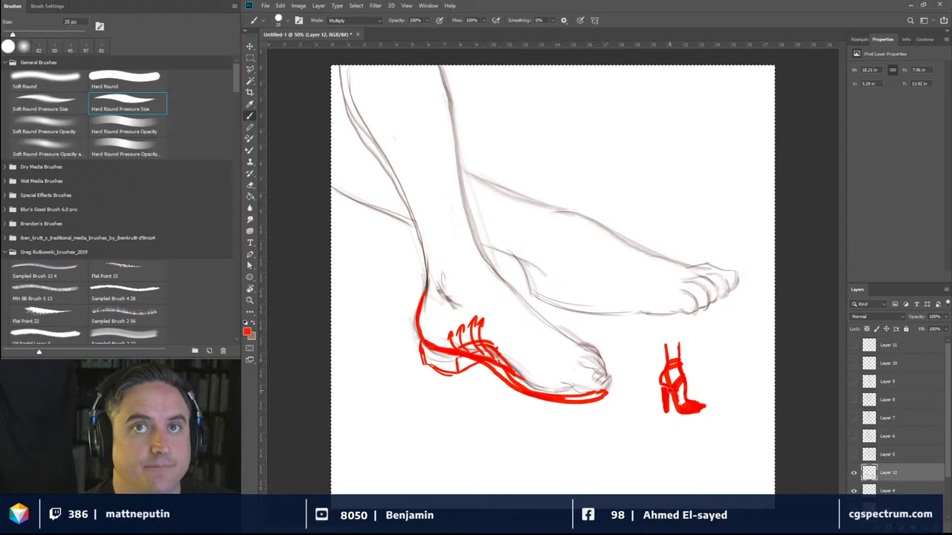
mouse_move(689, 361)
left_mouse_down()
mouse_move(682, 379)
mouse_move(679, 339)
left_mouse_up()
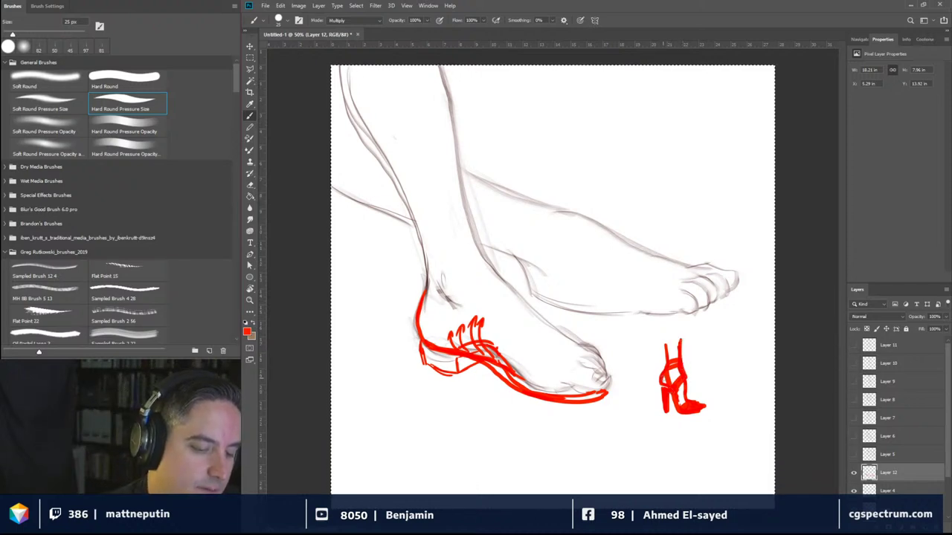
left_click_drag(665, 371, 662, 340)
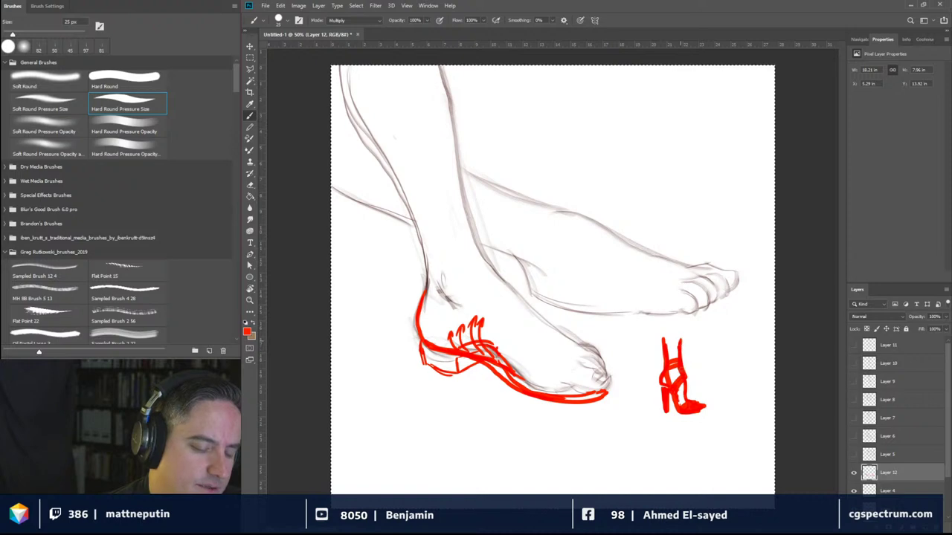
left_click_drag(687, 402, 708, 403)
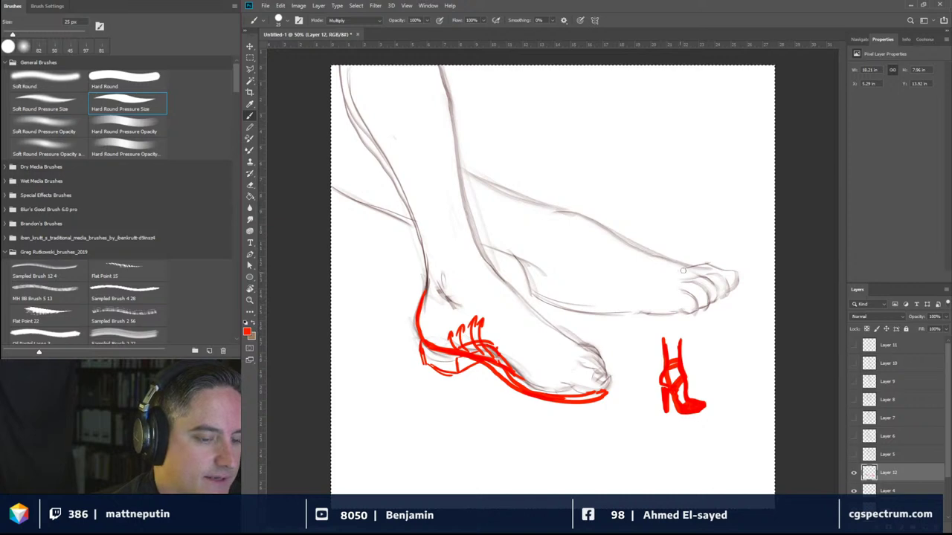
Step: Mark the toe line on the raised foot and draw a blocky red foot diagram with a leg line near the top
mouse_move(684, 266)
left_mouse_down()
mouse_move(645, 292)
mouse_move(642, 313)
left_mouse_up()
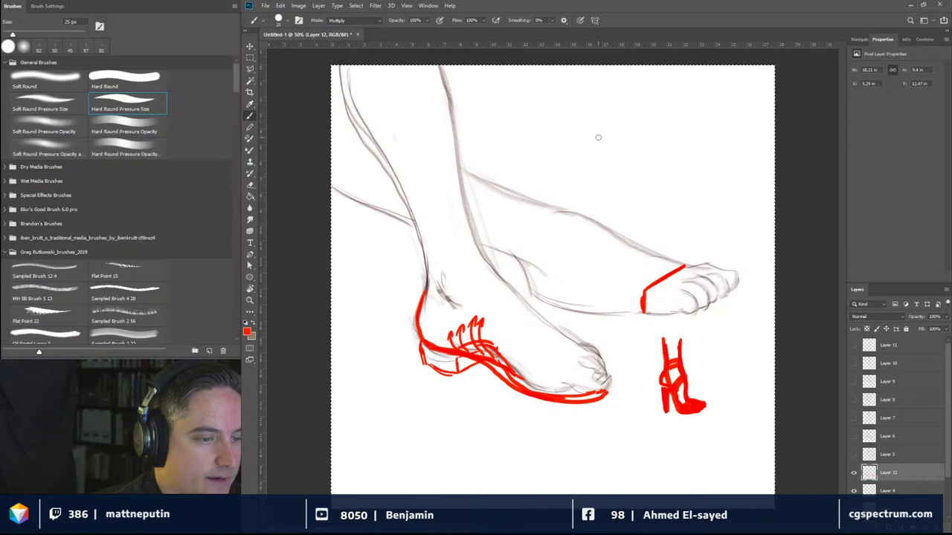
mouse_move(598, 138)
left_mouse_down()
mouse_move(630, 113)
mouse_move(658, 116)
mouse_move(628, 139)
mouse_move(645, 141)
mouse_move(606, 143)
mouse_move(602, 132)
mouse_move(631, 114)
mouse_move(633, 137)
mouse_move(595, 129)
mouse_move(599, 144)
mouse_move(585, 144)
mouse_move(600, 132)
left_mouse_up()
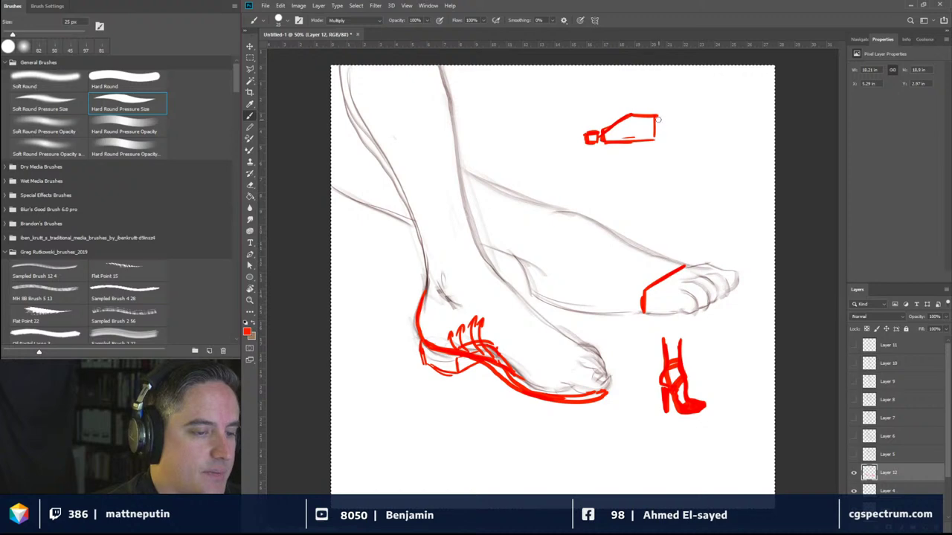
mouse_move(659, 117)
left_mouse_down()
mouse_move(664, 138)
mouse_move(654, 125)
mouse_move(664, 111)
mouse_move(648, 105)
mouse_move(644, 116)
mouse_move(636, 78)
left_mouse_up()
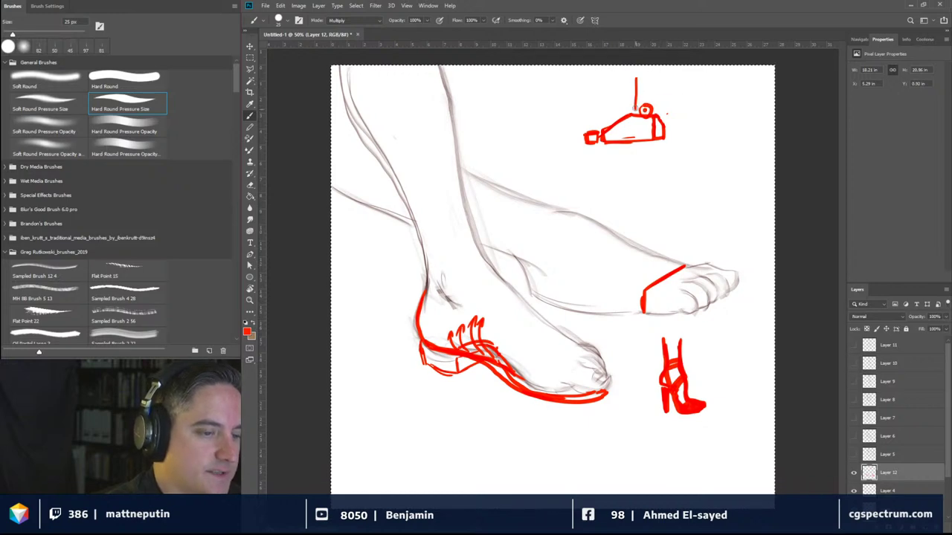
left_click_drag(657, 111, 657, 75)
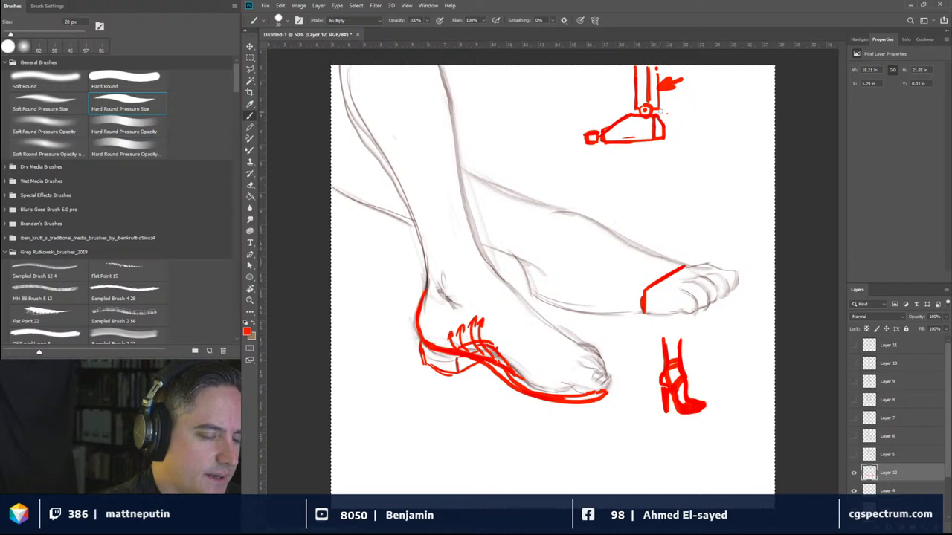
mouse_move(627, 107)
left_mouse_down()
mouse_move(617, 101)
mouse_move(633, 110)
left_mouse_up()
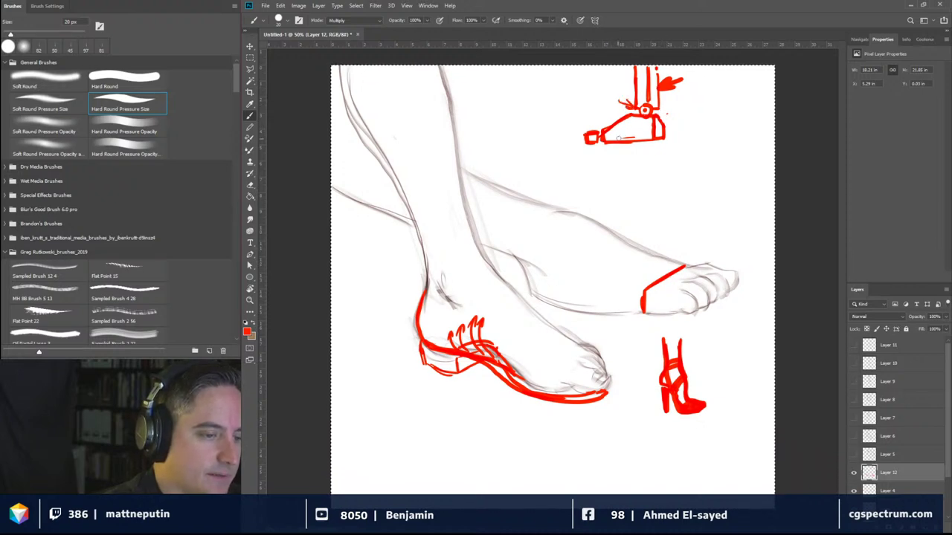
Step: Add a heel mark, small arrows, soft toe shading and a chevron to the blocky diagram
left_click_drag(618, 137, 638, 131)
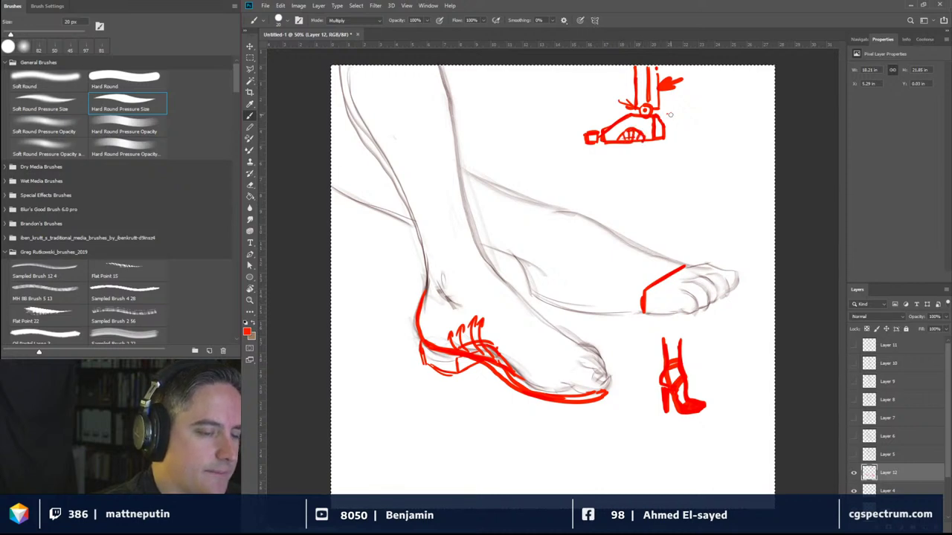
mouse_move(605, 104)
left_mouse_down()
mouse_move(611, 118)
mouse_move(622, 112)
mouse_move(601, 123)
left_mouse_up()
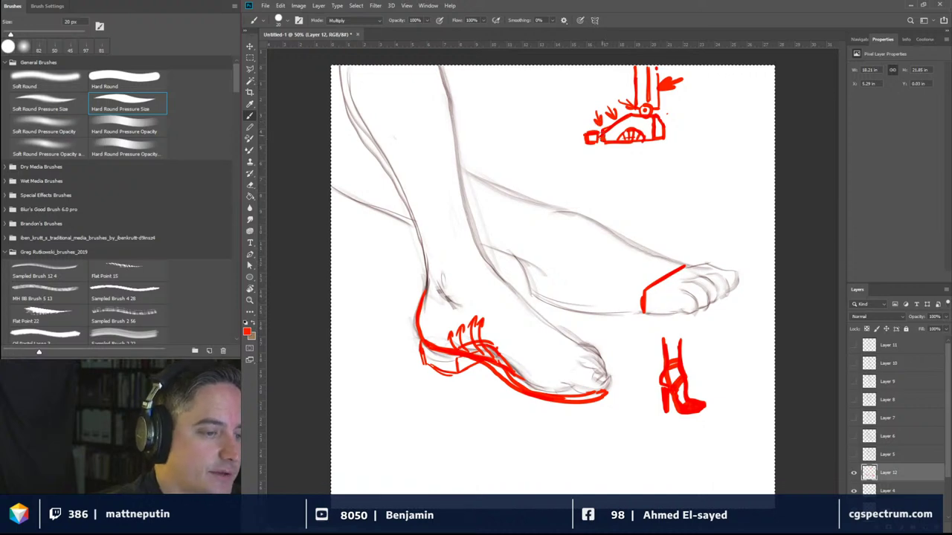
key("period")
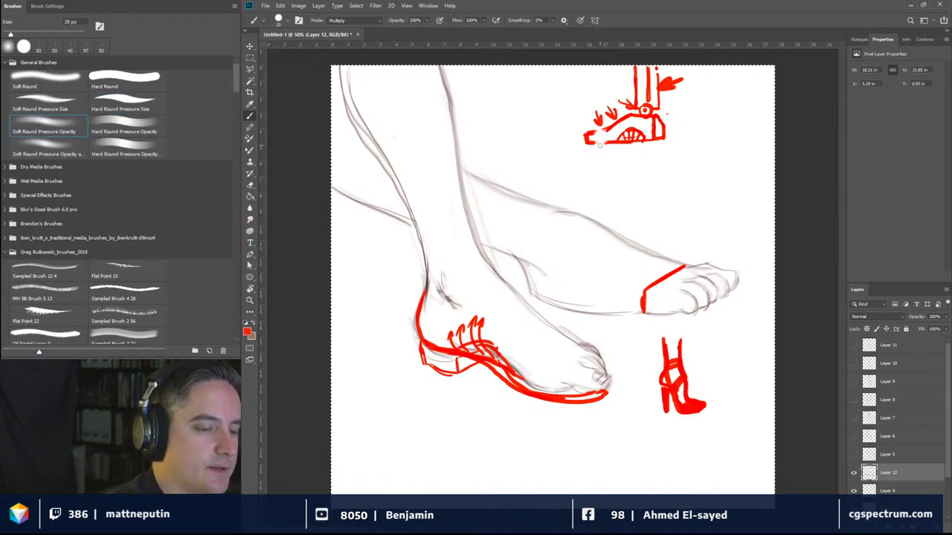
left_click_drag(602, 133, 601, 136)
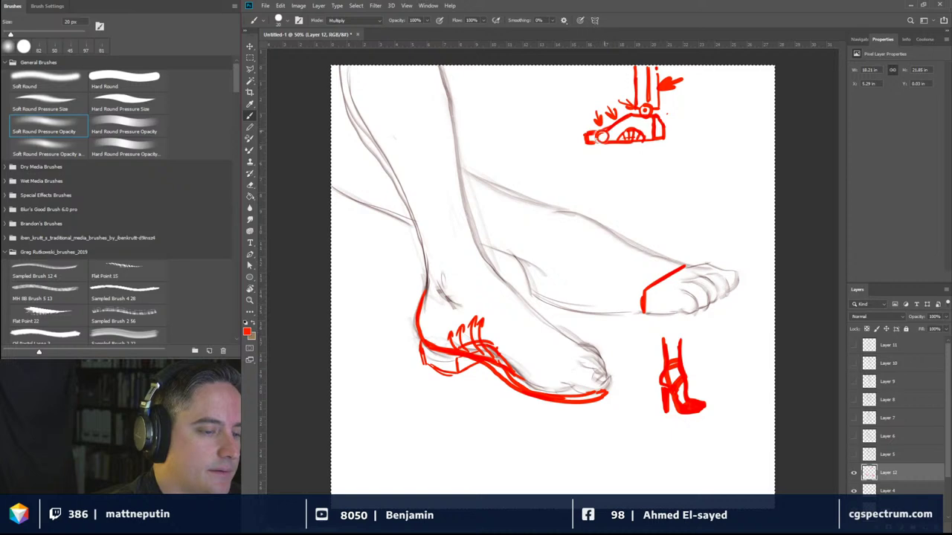
key("comma")
mouse_move(669, 120)
left_mouse_down()
mouse_move(674, 112)
mouse_move(664, 138)
mouse_move(640, 128)
left_mouse_up()
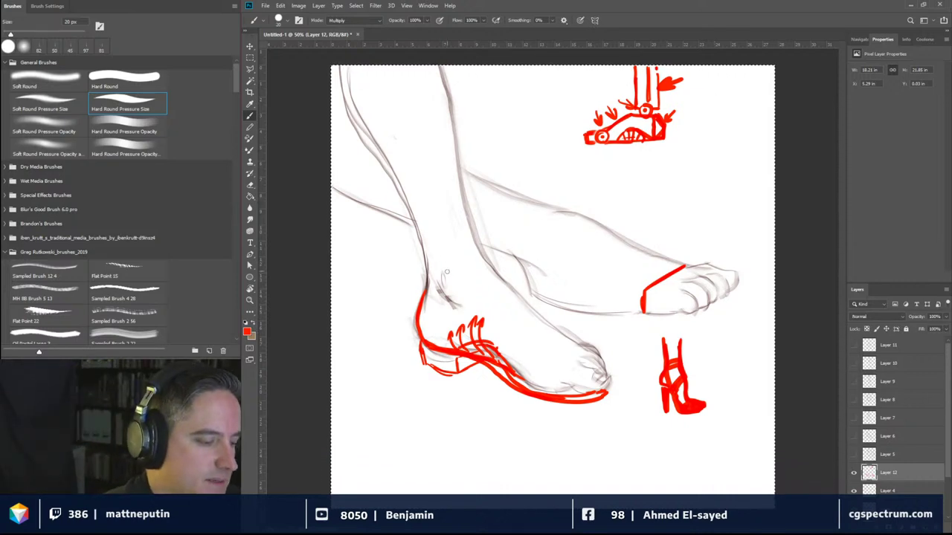
Step: Mark the ankle bones, instep line and top-of-foot curve on the raised foot in red
left_click_drag(453, 285, 461, 297)
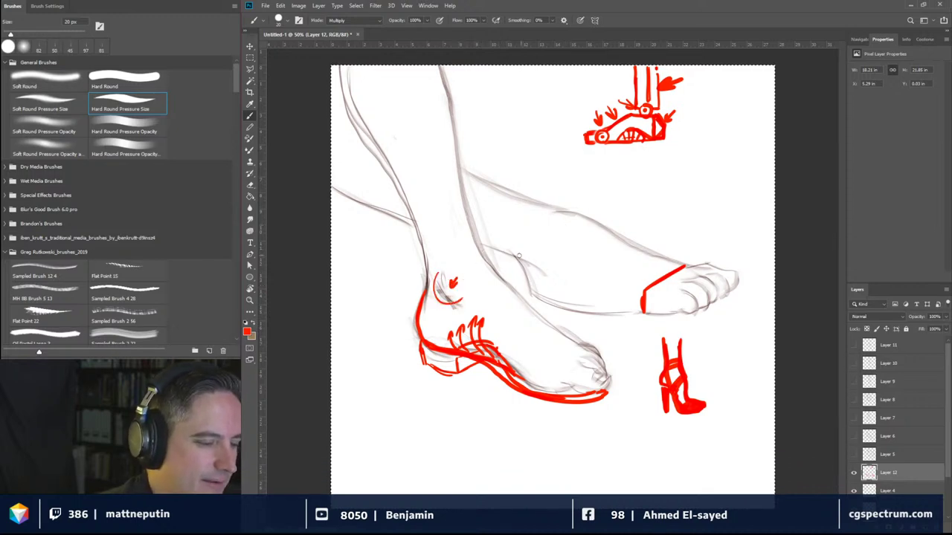
left_click_drag(511, 256, 529, 266)
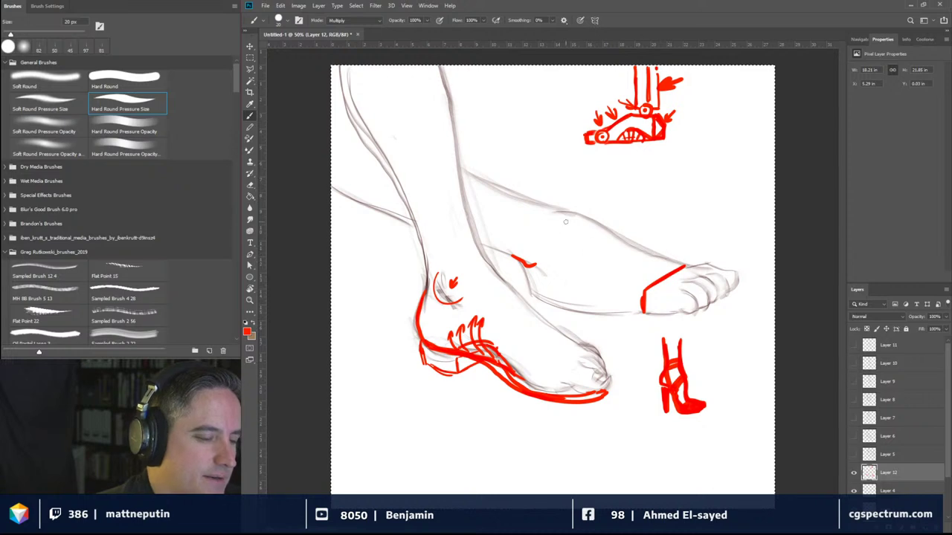
left_click_drag(473, 213, 532, 240)
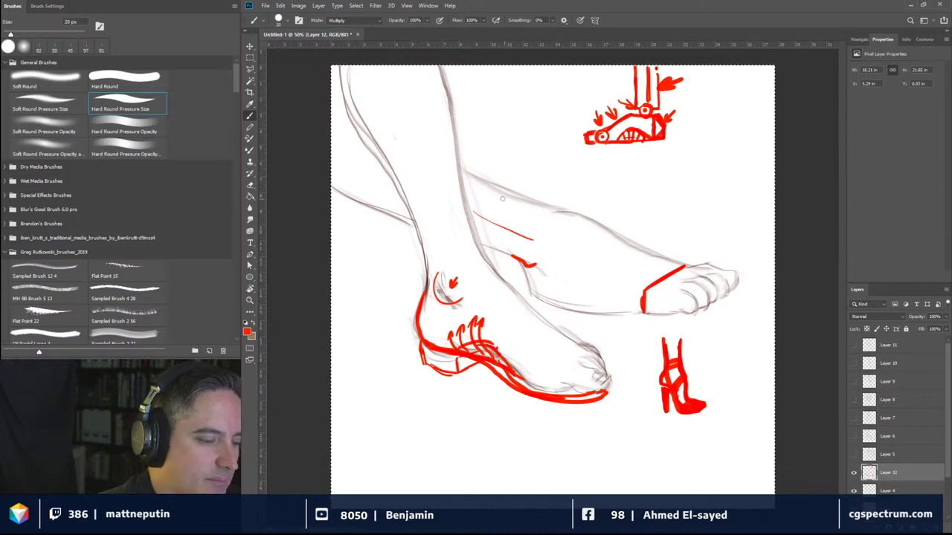
mouse_move(483, 193)
left_mouse_down()
mouse_move(565, 204)
mouse_move(582, 213)
mouse_move(595, 249)
mouse_move(647, 278)
left_mouse_up()
left_click_drag(592, 224, 648, 256)
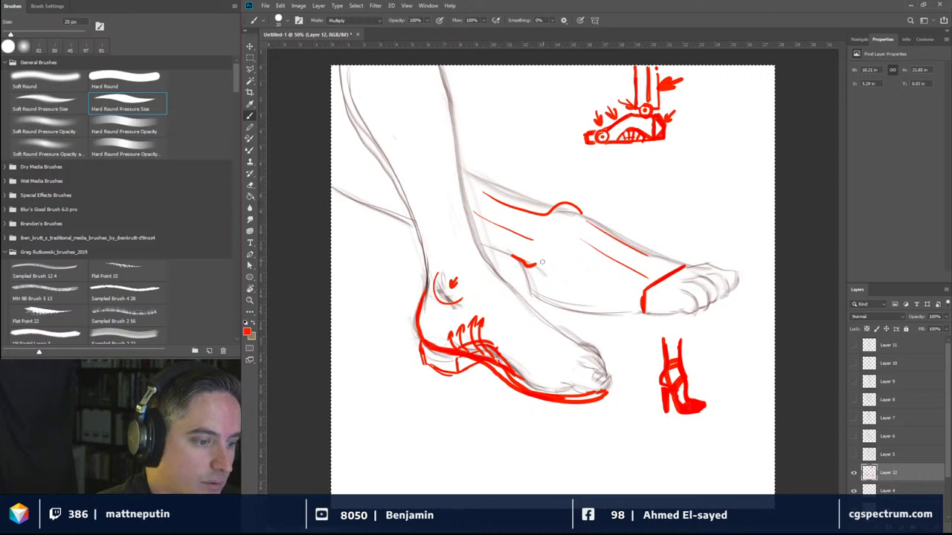
Step: Add more red tendon and bone lines and the foot's underside, then clear Layer 12
mouse_move(538, 270)
left_mouse_down()
mouse_move(562, 255)
mouse_move(573, 278)
left_mouse_up()
mouse_move(579, 241)
left_mouse_down()
mouse_move(577, 255)
mouse_move(535, 291)
mouse_move(597, 290)
left_mouse_up()
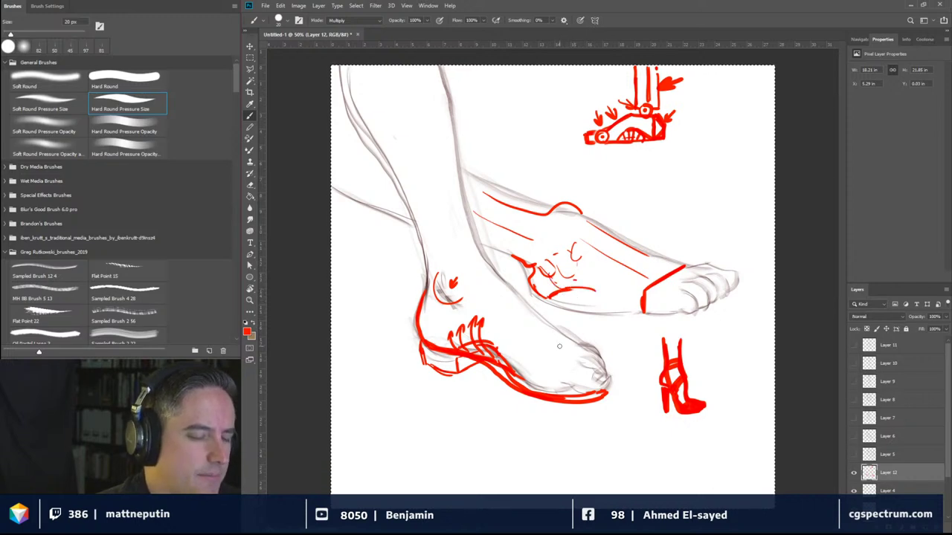
mouse_move(609, 240)
left_mouse_down()
mouse_move(665, 268)
mouse_move(604, 242)
mouse_move(649, 275)
mouse_move(601, 263)
mouse_move(634, 282)
mouse_move(599, 289)
mouse_move(636, 303)
left_mouse_up()
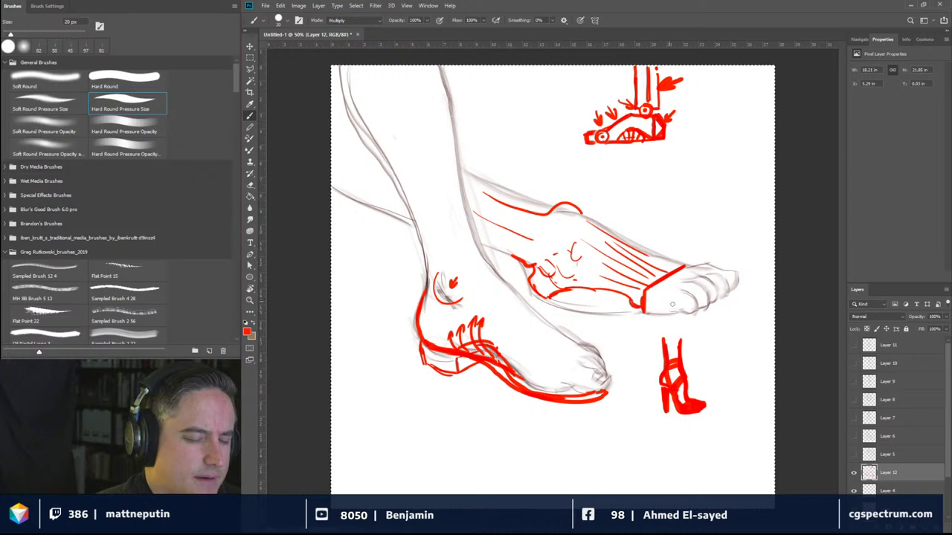
left_click_drag(550, 295, 639, 307)
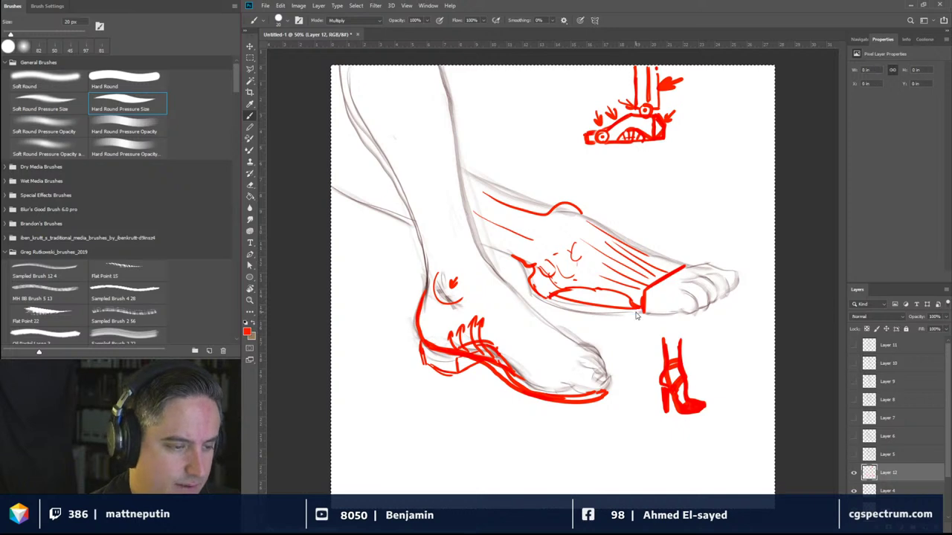
key("Delete")
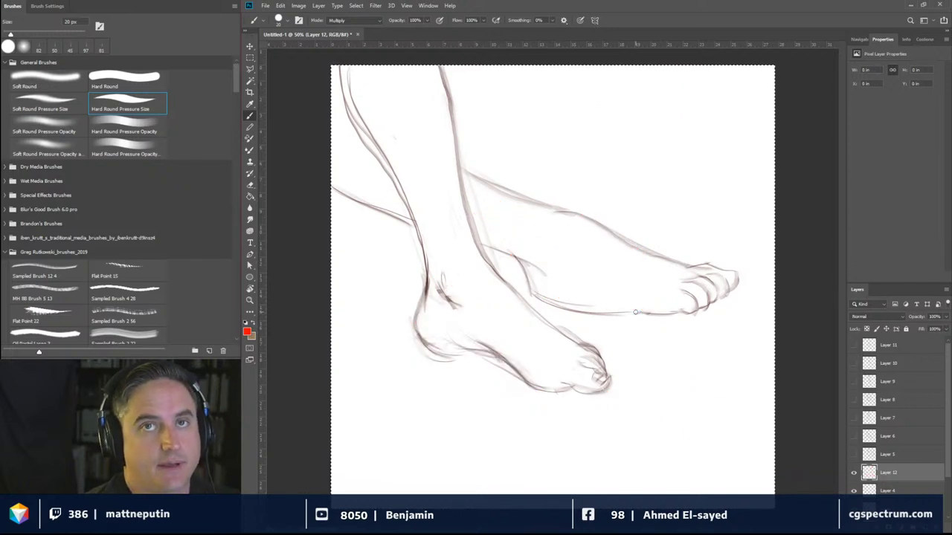
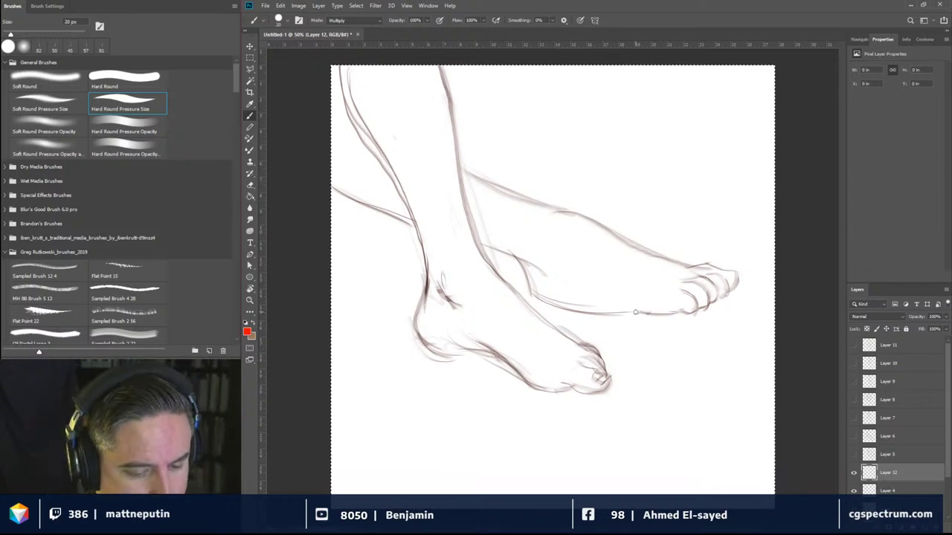
Step: Hide Layer 12's foot sketch, load the Sampled Brush 12 4 preset at 81 px, and move to empty Layer 3
left_click(854, 473)
left_click(892, 491)
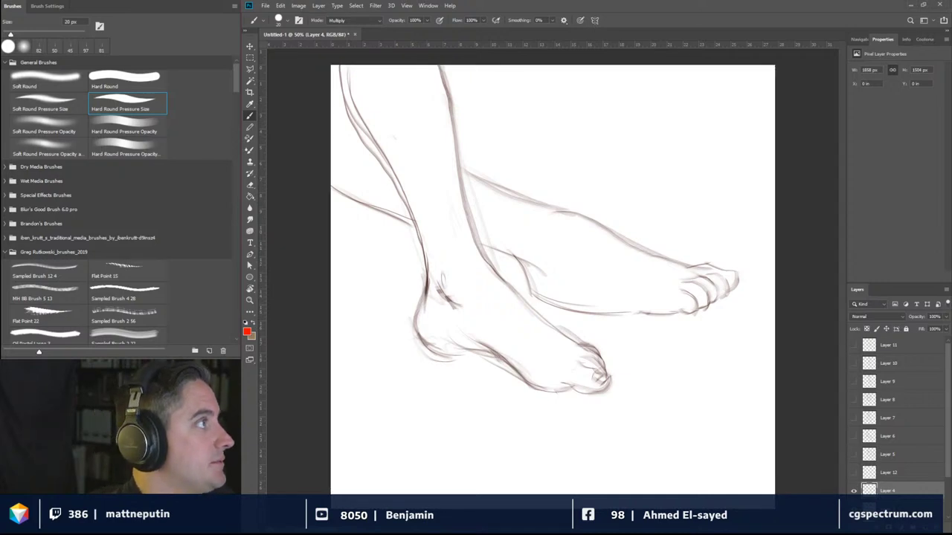
left_click(69, 272)
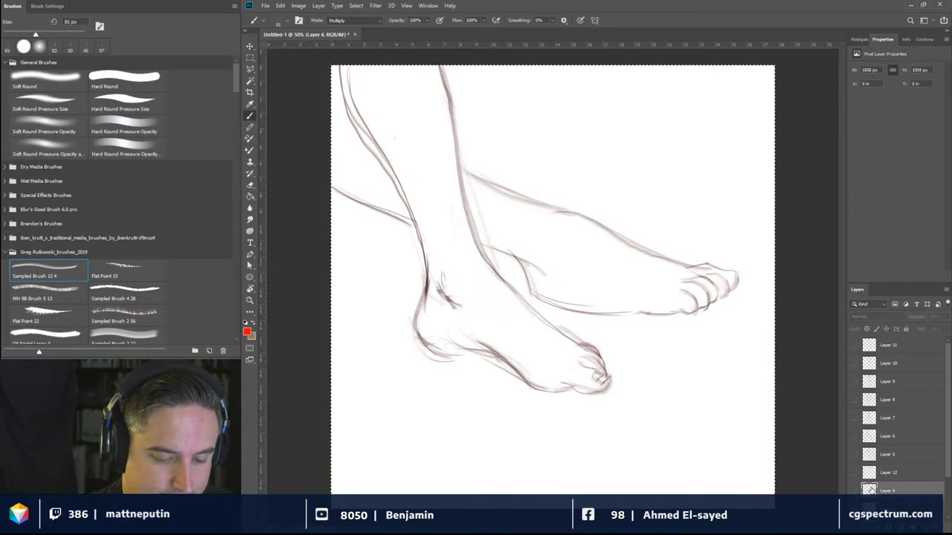
key("Delete")
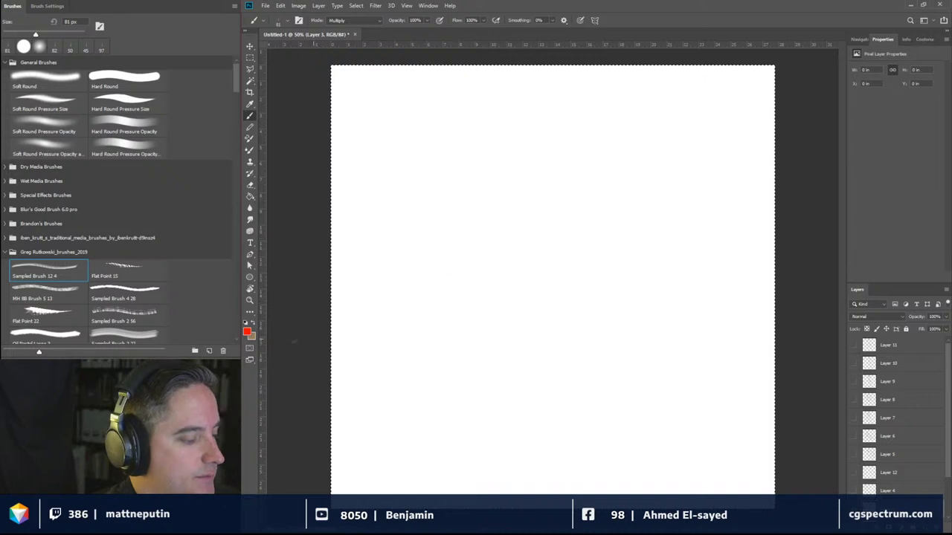
Step: Set the foreground colour to black (000000) and draw the arm's long diagonal outlines
left_click(247, 332)
type("000000")
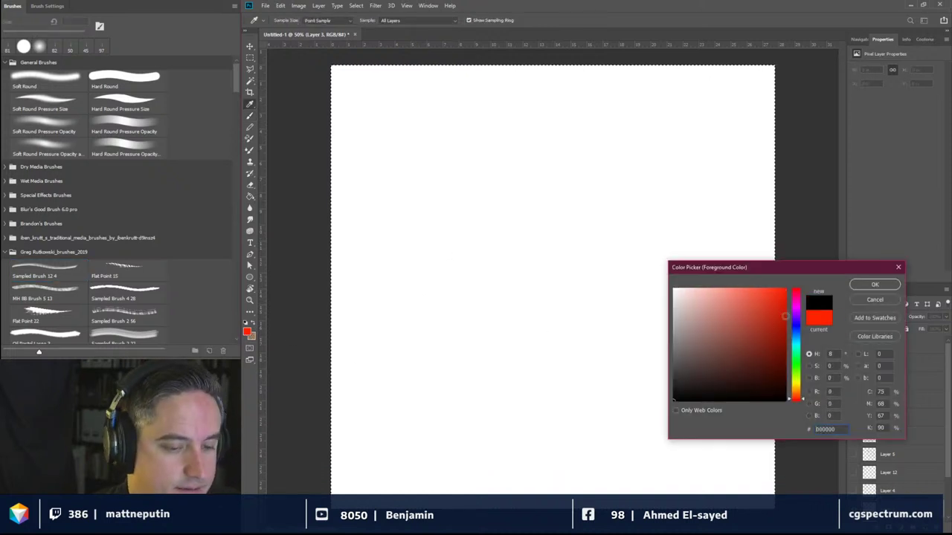
key("Return")
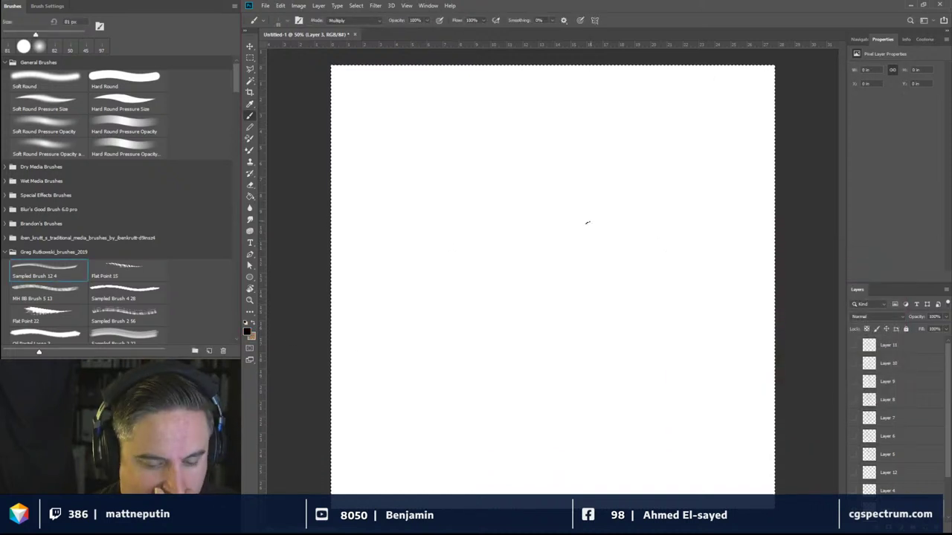
mouse_move(451, 95)
left_mouse_down()
mouse_move(504, 255)
mouse_move(523, 274)
left_mouse_up()
left_click_drag(548, 74, 568, 215)
mouse_move(549, 119)
left_mouse_down()
mouse_move(571, 243)
mouse_move(617, 311)
mouse_move(584, 344)
mouse_move(586, 366)
mouse_move(618, 304)
mouse_move(580, 336)
left_mouse_up()
Step: Sketch the hand shape at the lower left and build up its contour
mouse_move(594, 303)
left_mouse_down()
mouse_move(551, 353)
mouse_move(565, 345)
mouse_move(514, 387)
left_mouse_up()
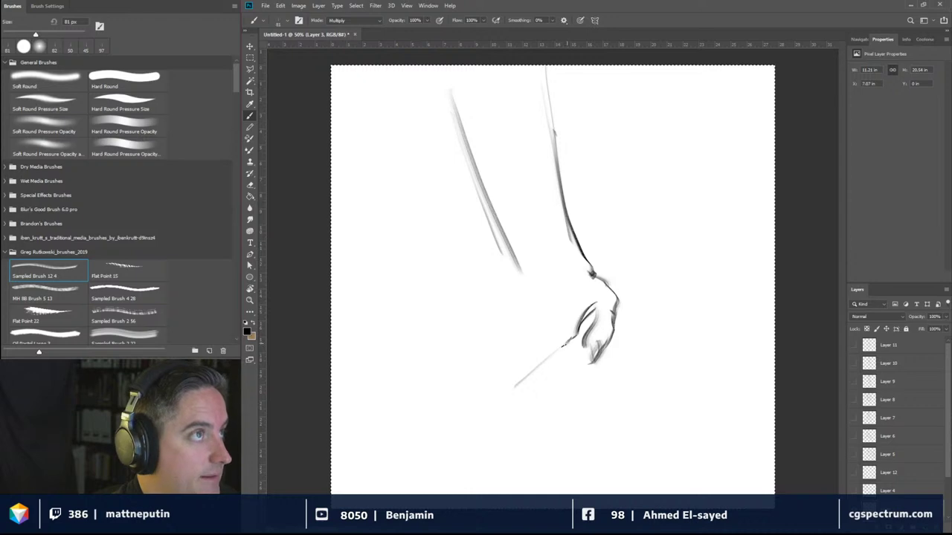
mouse_move(565, 344)
left_mouse_down()
mouse_move(508, 394)
mouse_move(554, 352)
mouse_move(486, 398)
mouse_move(539, 361)
mouse_move(490, 407)
mouse_move(467, 398)
left_mouse_up()
left_click_drag(480, 373, 466, 382)
left_click_drag(497, 324, 473, 375)
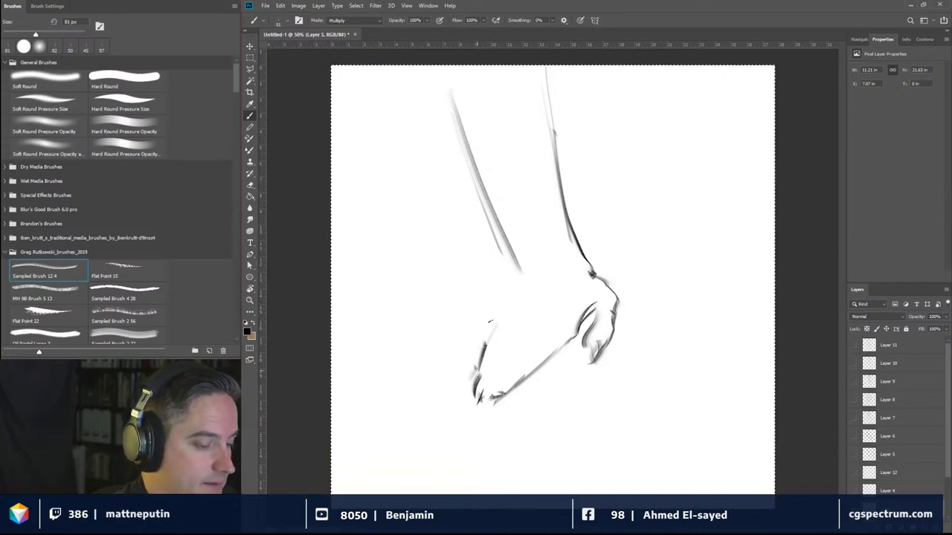
left_click_drag(501, 307, 482, 349)
left_click_drag(515, 285, 500, 306)
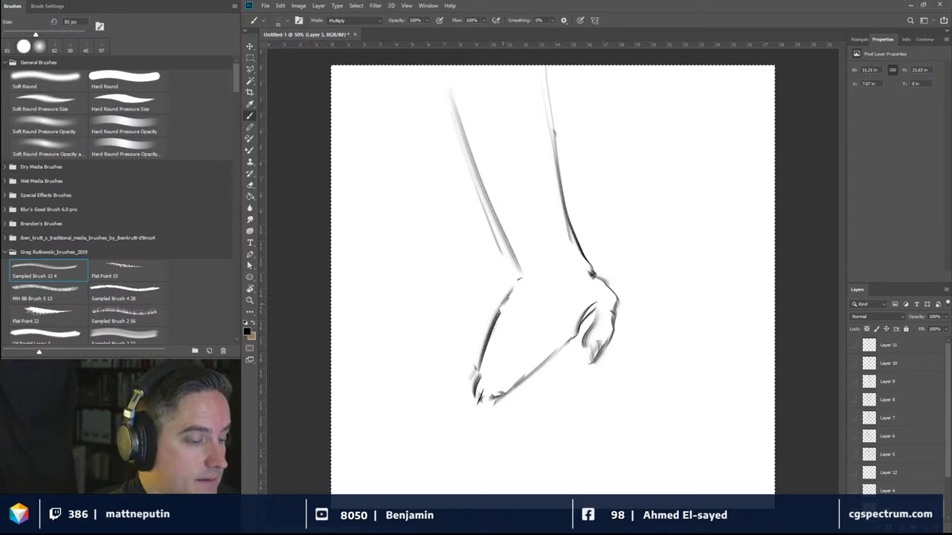
Step: Darken the arm's left contour, reinforce the hand's outer edge, and mark the fingertips
mouse_move(531, 266)
left_mouse_down()
mouse_move(501, 301)
mouse_move(525, 274)
mouse_move(440, 75)
left_mouse_up()
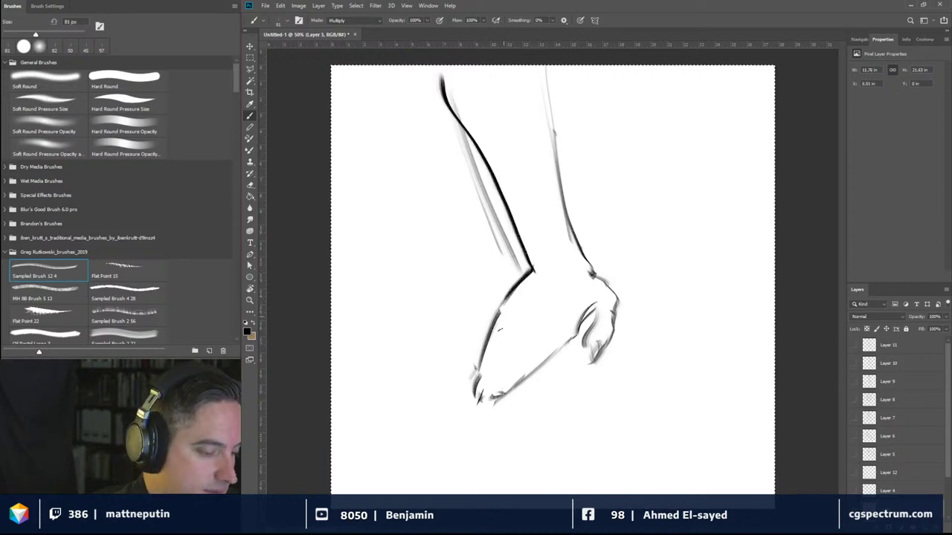
left_click_drag(504, 317, 478, 373)
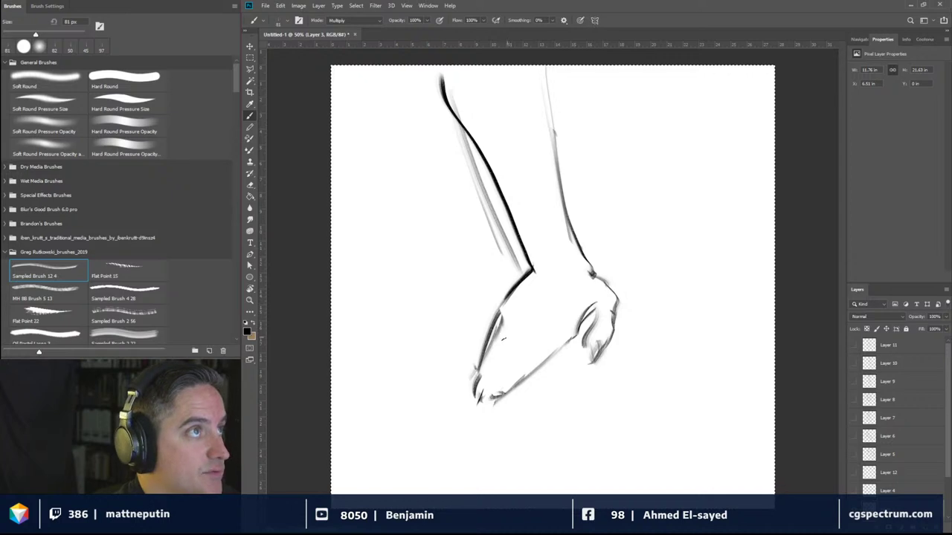
left_click_drag(512, 328, 482, 392)
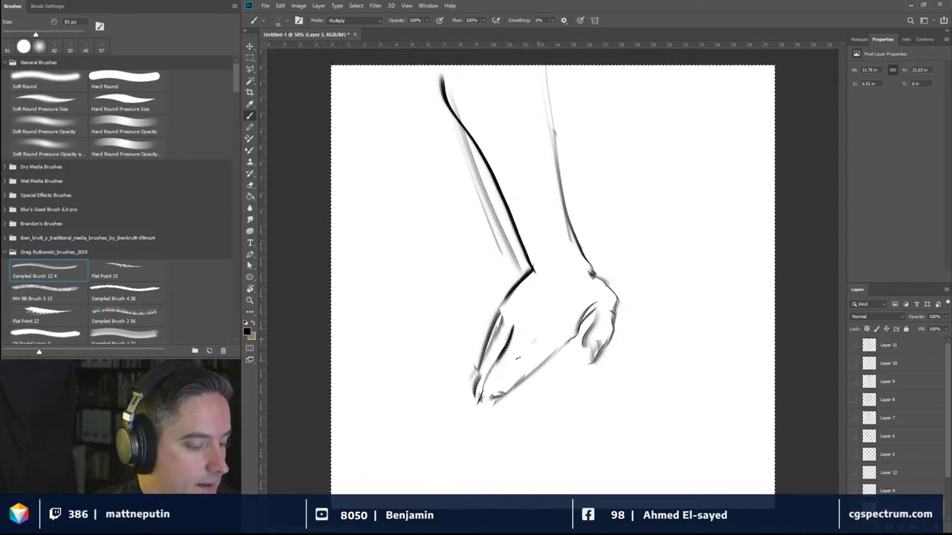
left_click_drag(535, 336, 493, 396)
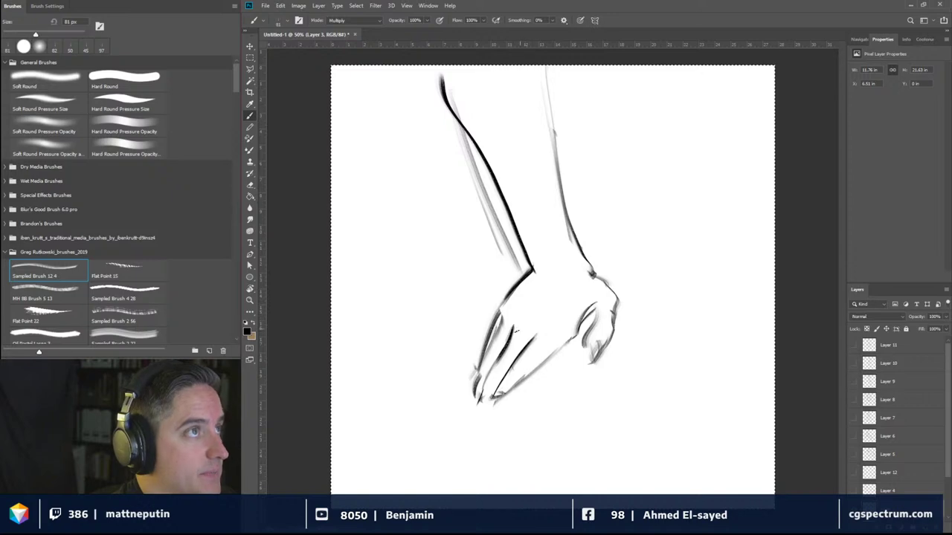
mouse_move(524, 319)
left_mouse_down()
mouse_move(518, 333)
mouse_move(510, 315)
left_mouse_up()
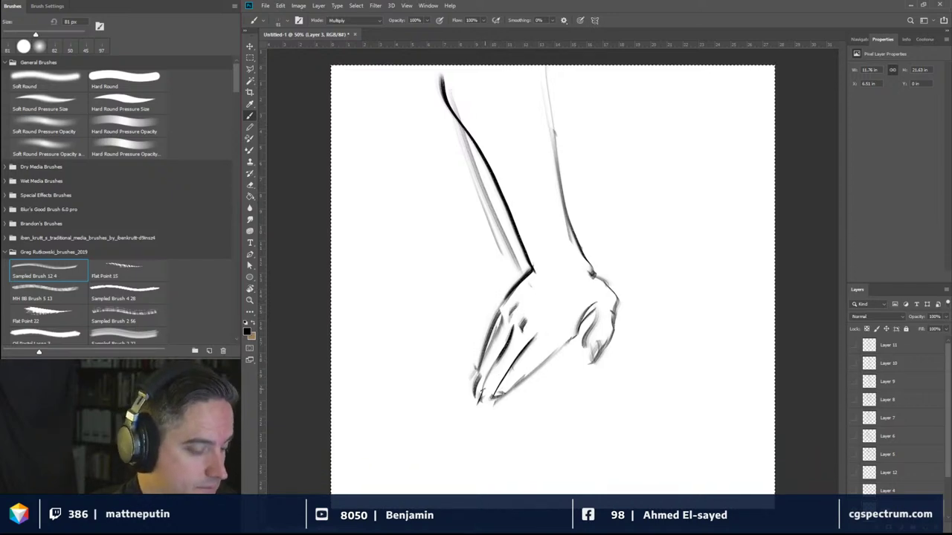
mouse_move(484, 388)
left_mouse_down()
mouse_move(500, 392)
mouse_move(480, 369)
left_mouse_up()
left_click_drag(485, 363, 480, 353)
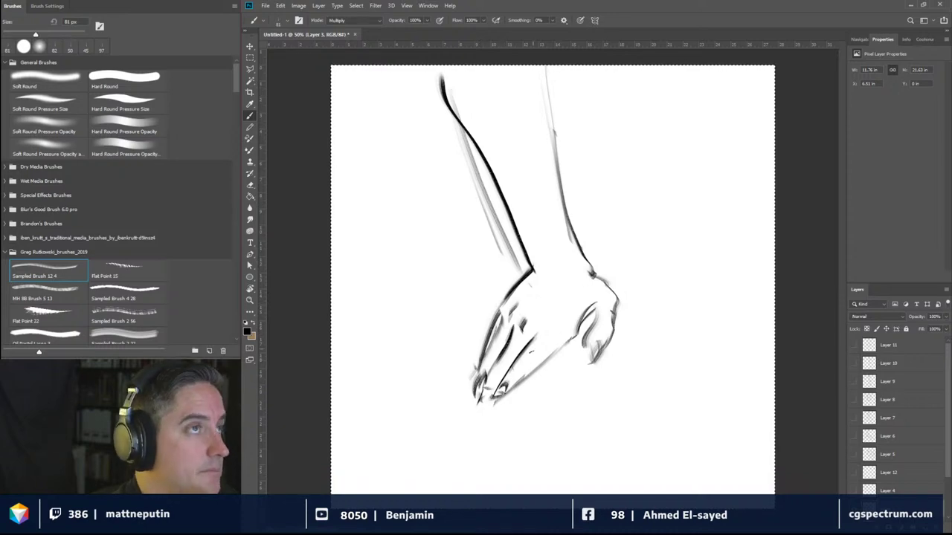
Step: Darken the hand's lower edge, wrist lines and arm's right side, plus a light guide line
mouse_move(514, 394)
left_mouse_down()
mouse_move(531, 365)
mouse_move(577, 333)
left_mouse_up()
left_click_drag(570, 341, 580, 326)
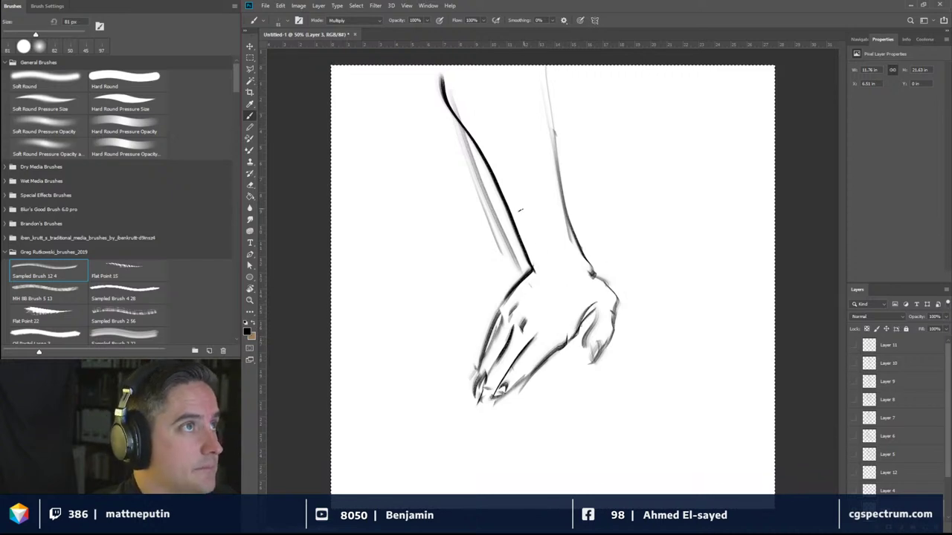
left_click_drag(526, 255, 543, 273)
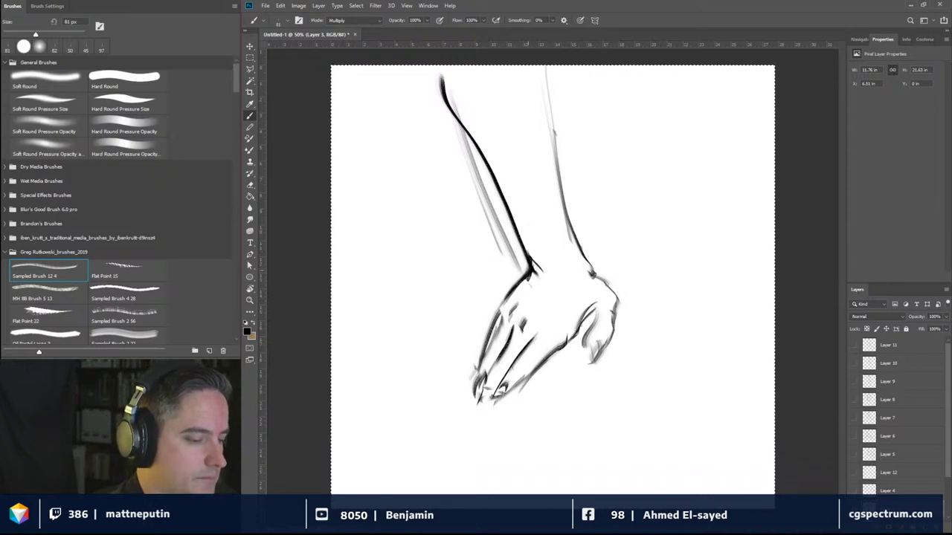
left_click_drag(519, 238, 528, 283)
mouse_move(584, 255)
left_mouse_down()
mouse_move(586, 272)
mouse_move(542, 155)
left_mouse_up()
left_click_drag(571, 219, 544, 97)
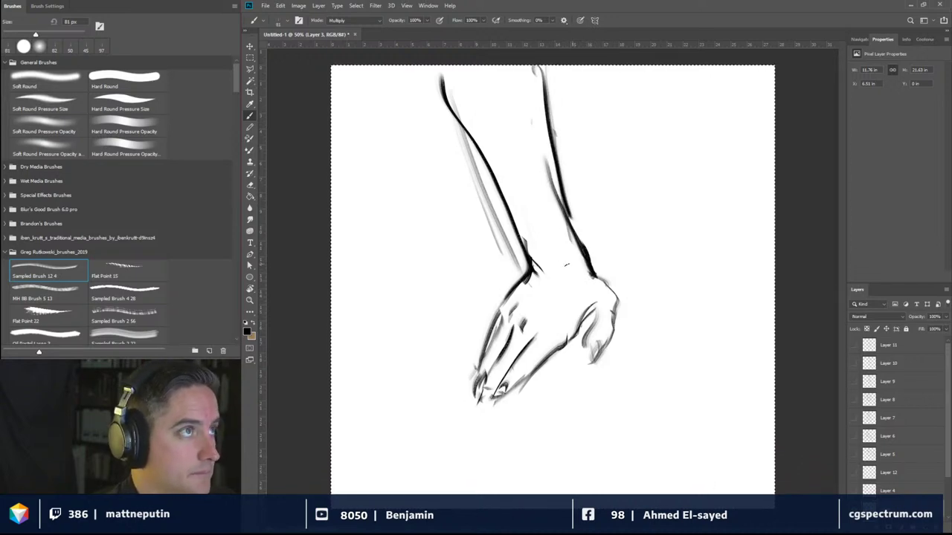
left_click_drag(508, 228, 382, 289)
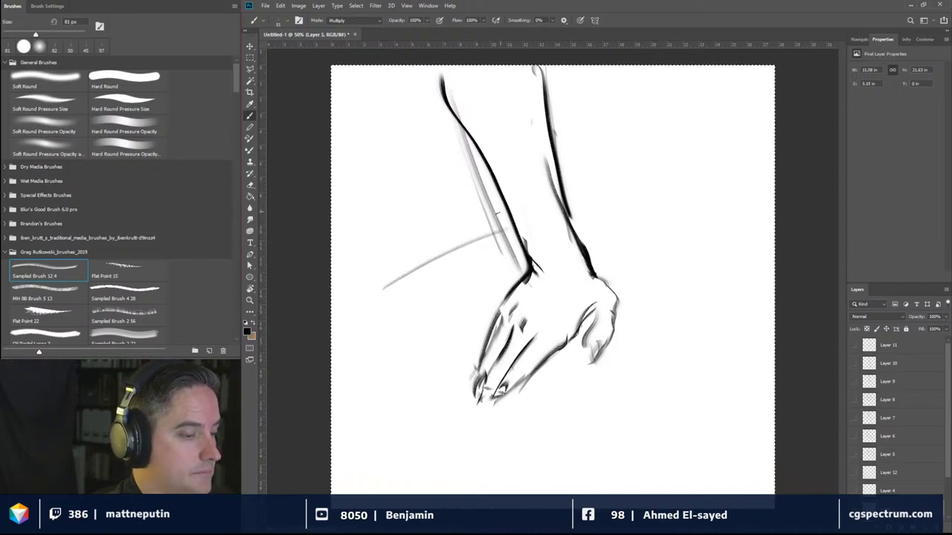
Step: Draw the horse's long curved back and the rider's body contours right of the arm
mouse_move(506, 209)
left_mouse_down()
mouse_move(404, 233)
mouse_move(332, 312)
left_mouse_up()
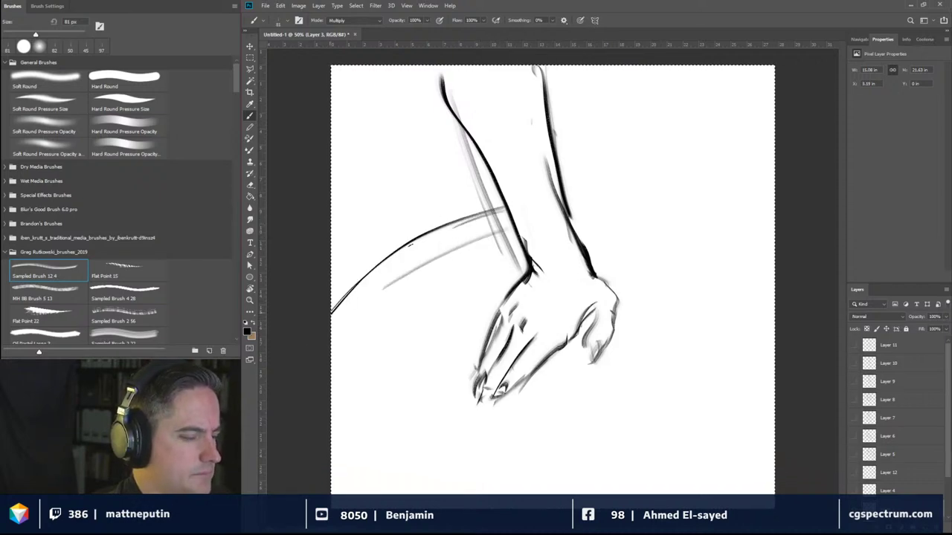
left_click_drag(572, 196, 663, 216)
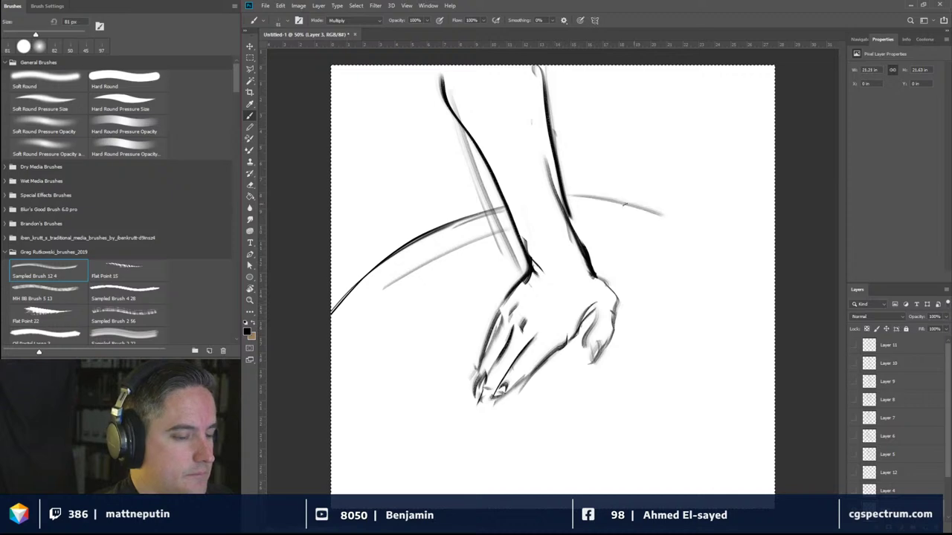
left_click_drag(613, 199, 660, 213)
mouse_move(652, 74)
left_mouse_down()
mouse_move(661, 126)
mouse_move(644, 223)
mouse_move(691, 269)
mouse_move(760, 308)
left_mouse_up()
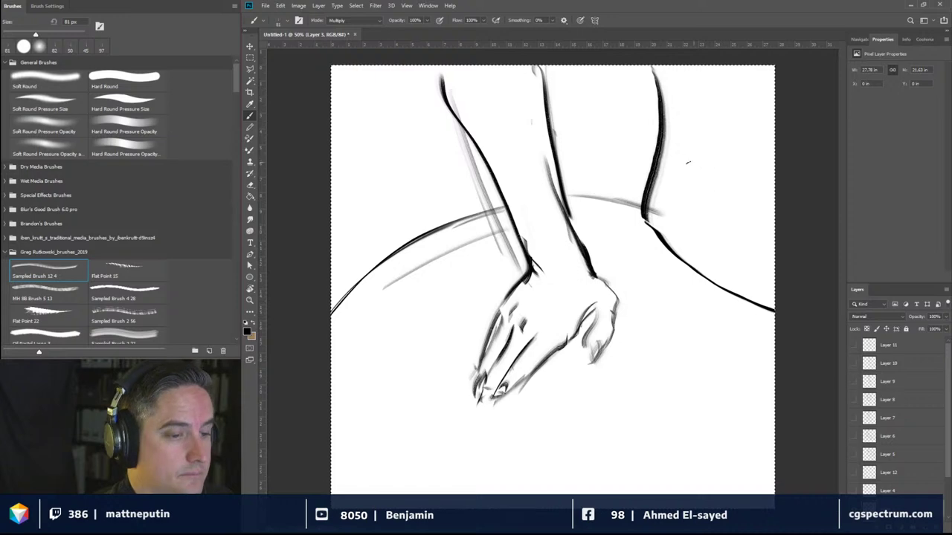
mouse_move(662, 110)
left_mouse_down()
mouse_move(721, 134)
mouse_move(773, 128)
left_mouse_up()
left_click_drag(688, 124, 773, 117)
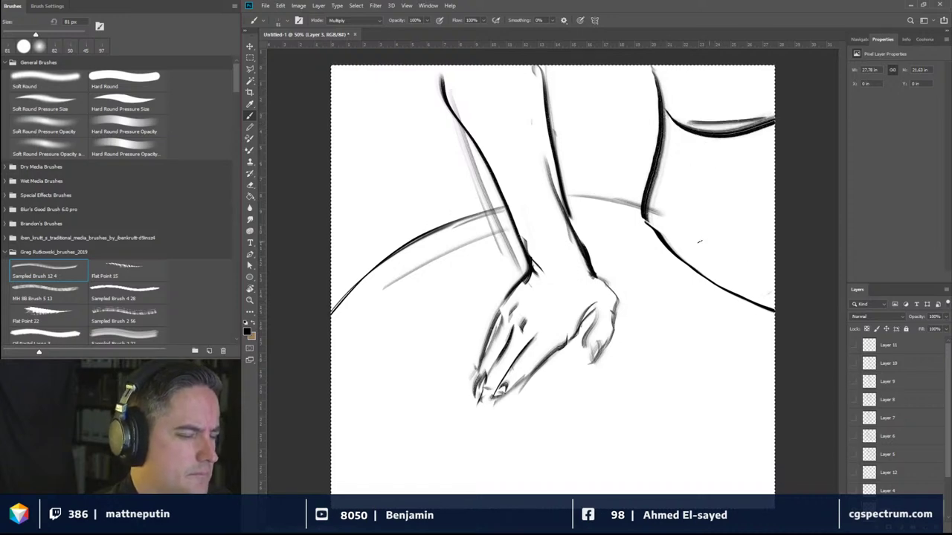
Step: Add grey strokes left of the arm and darken the arm line to the canvas top
left_click_drag(483, 156, 473, 204)
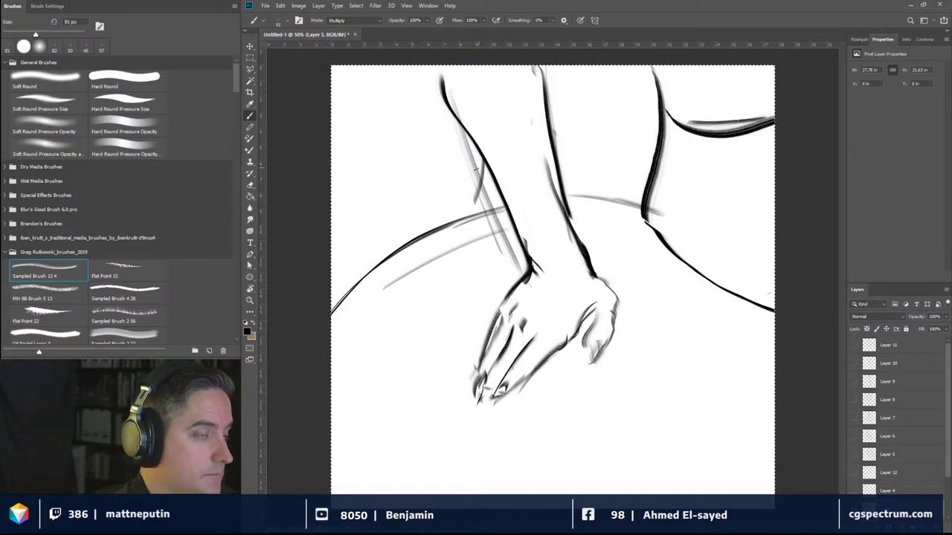
mouse_move(481, 166)
left_mouse_down()
mouse_move(476, 186)
mouse_move(427, 210)
mouse_move(391, 256)
left_mouse_up()
left_click_drag(494, 204, 473, 237)
left_click_drag(471, 236, 380, 273)
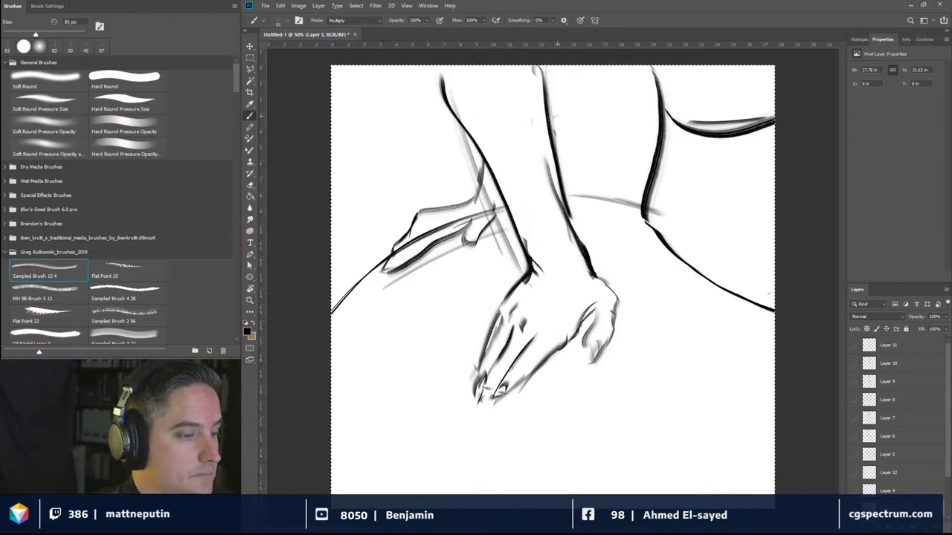
left_click_drag(552, 123, 577, 50)
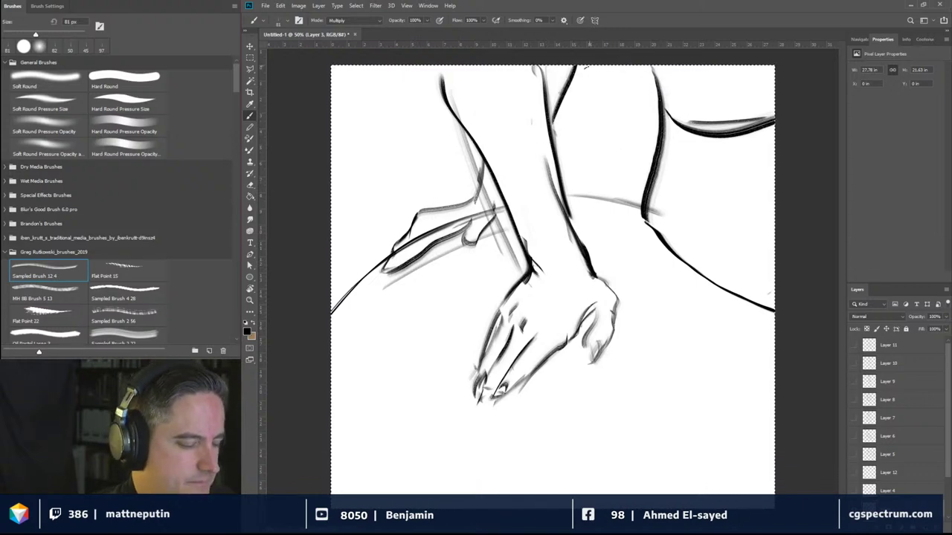
Step: Separate the fingers and add detail to the back of the hand, thumb and knuckles
mouse_move(512, 354)
left_mouse_down()
mouse_move(499, 363)
mouse_move(516, 365)
mouse_move(476, 409)
mouse_move(470, 402)
mouse_move(484, 388)
left_mouse_up()
mouse_move(517, 375)
left_mouse_down()
mouse_move(504, 382)
mouse_move(478, 372)
mouse_move(491, 352)
left_mouse_up()
left_click_drag(501, 328, 491, 344)
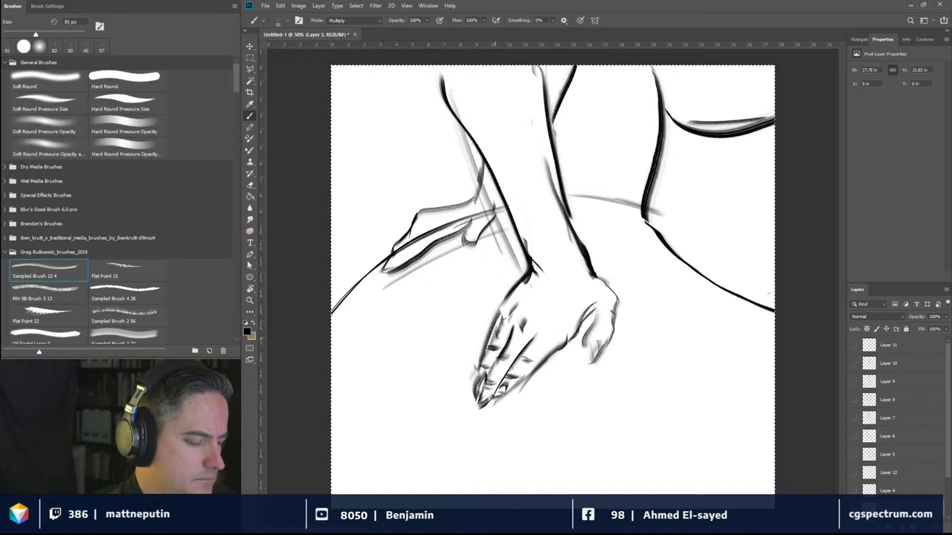
mouse_move(556, 286)
left_mouse_down()
mouse_move(541, 316)
mouse_move(524, 308)
left_mouse_up()
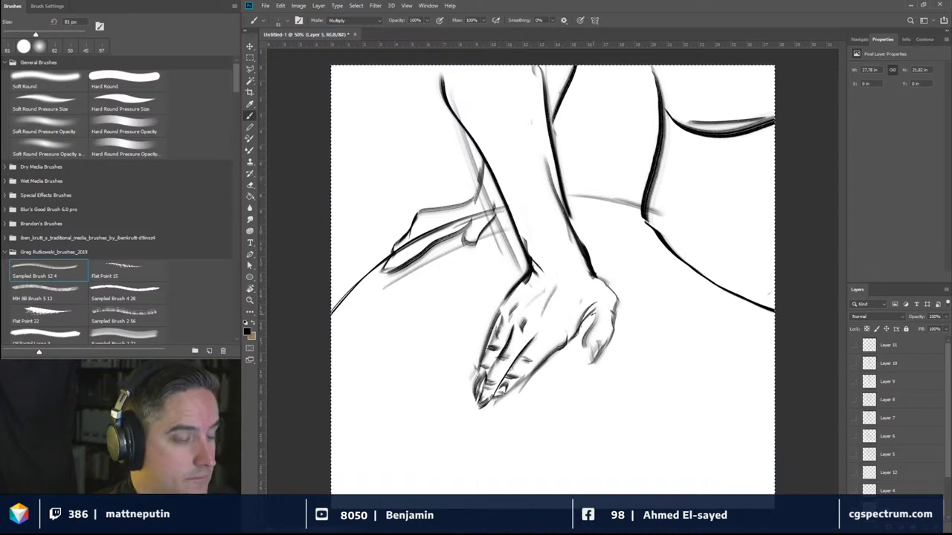
mouse_move(593, 319)
left_mouse_down()
mouse_move(579, 327)
mouse_move(586, 371)
left_mouse_up()
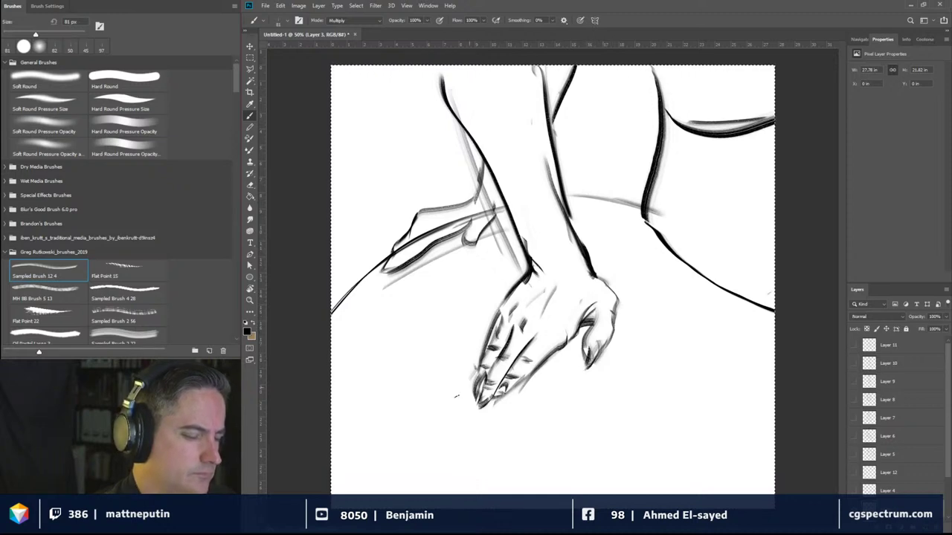
Step: Sketch long curved arcs at the lower left and darken the lines at the upper right
left_click_drag(492, 263, 375, 454)
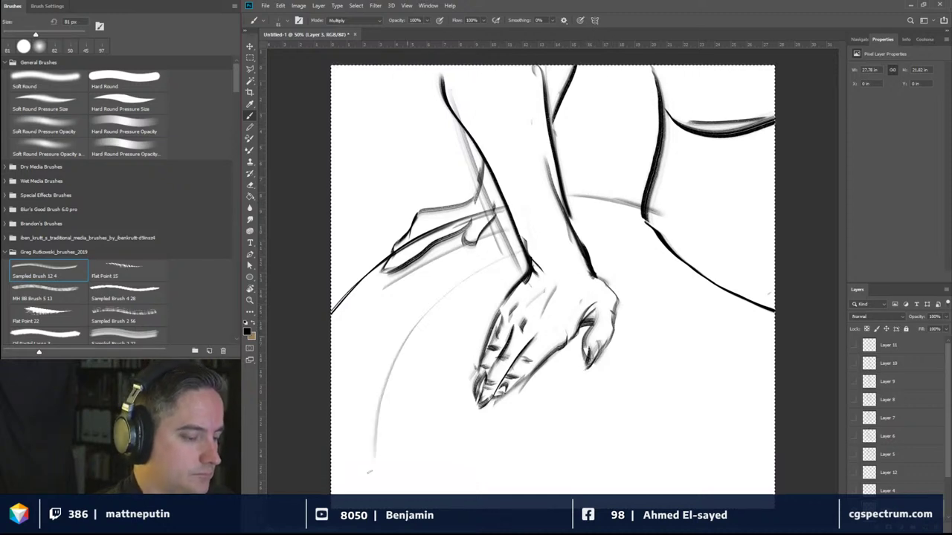
left_click_drag(405, 331, 372, 450)
left_click_drag(591, 223, 639, 232)
mouse_move(492, 237)
left_mouse_down()
mouse_move(360, 327)
mouse_move(476, 235)
left_mouse_up()
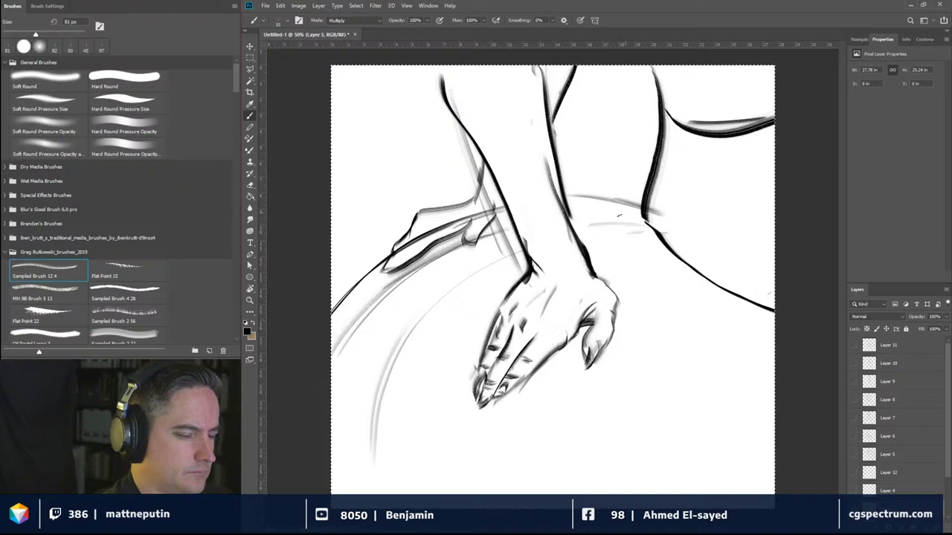
left_click_drag(584, 217, 651, 223)
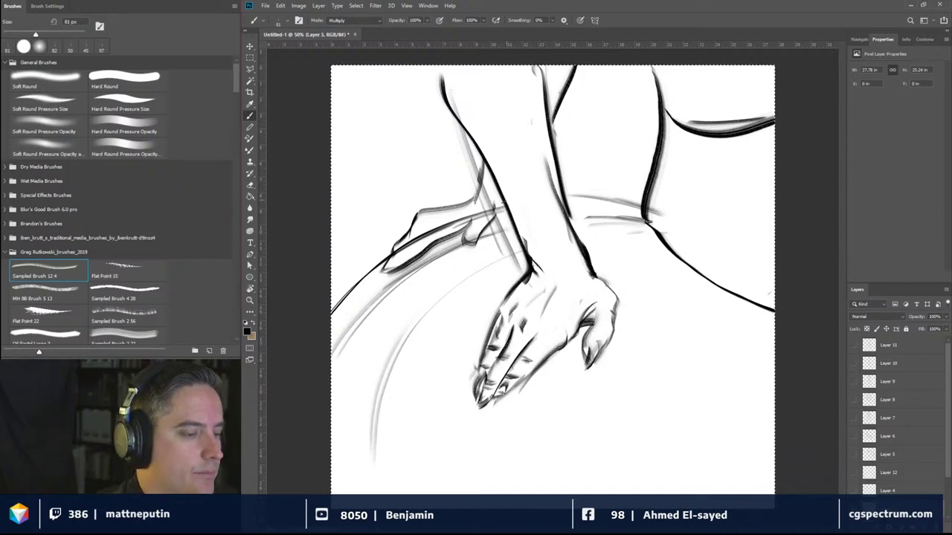
left_click_drag(564, 197, 641, 205)
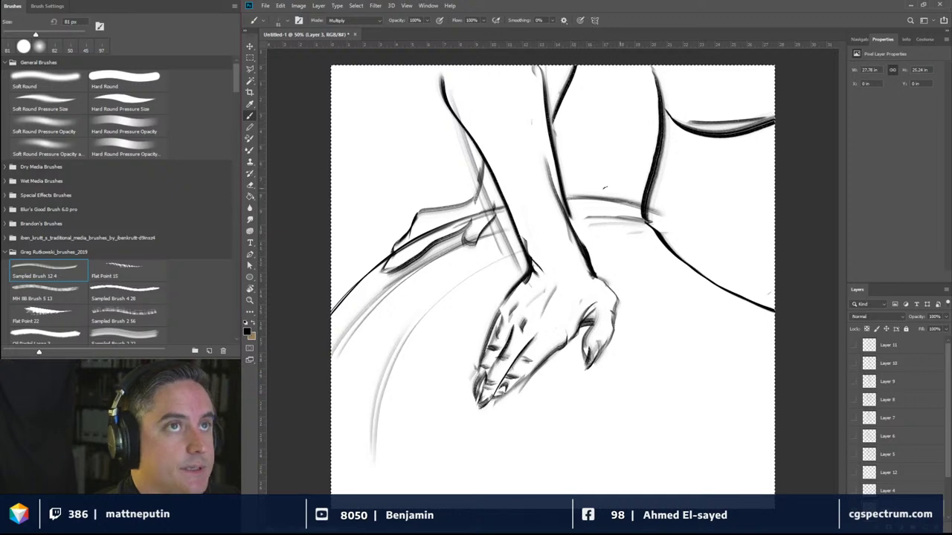
Step: Darken the left sleeve, forearm edge, wrist and fingertip strokes
mouse_move(388, 261)
left_mouse_down()
mouse_move(425, 242)
mouse_move(427, 229)
left_mouse_up()
mouse_move(437, 225)
left_mouse_down()
mouse_move(469, 218)
mouse_move(477, 192)
mouse_move(444, 209)
left_mouse_up()
mouse_move(481, 158)
left_mouse_down()
mouse_move(486, 193)
mouse_move(503, 199)
left_mouse_up()
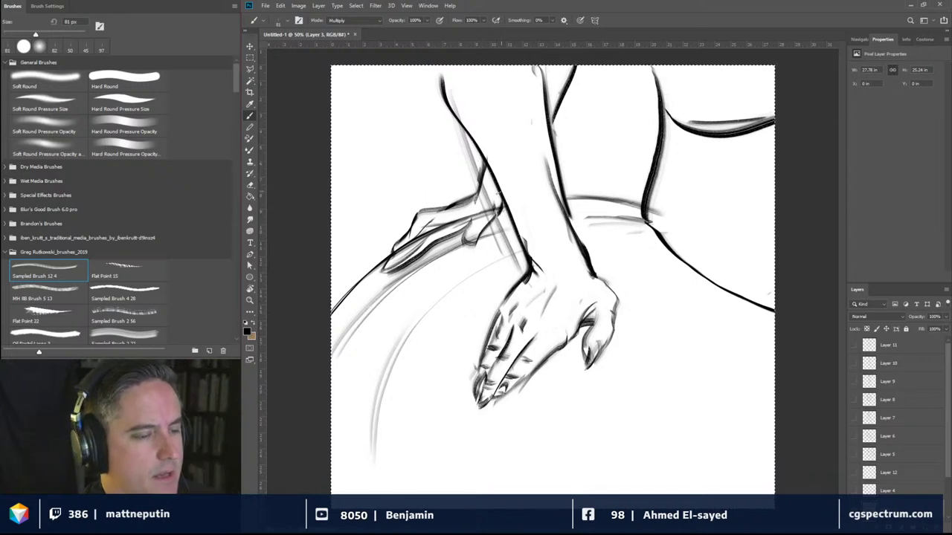
left_click_drag(508, 292, 499, 316)
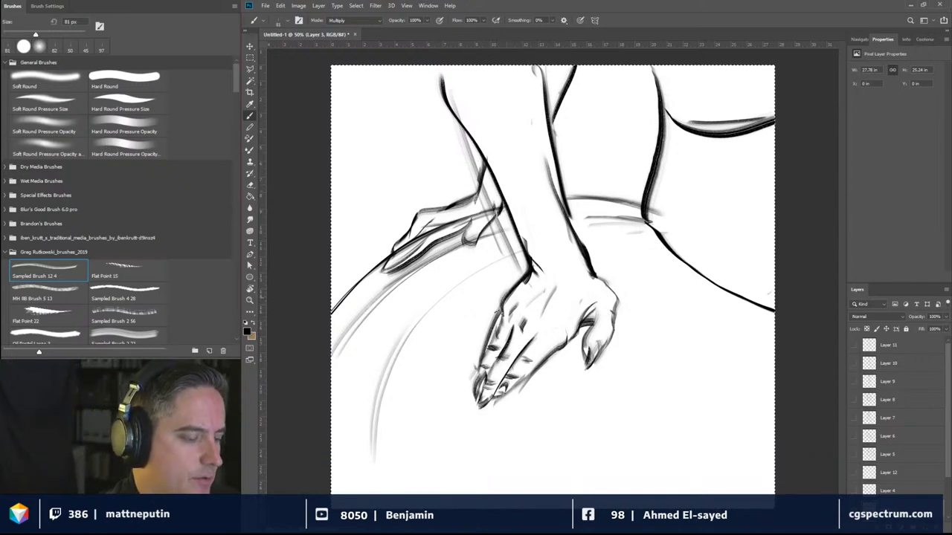
mouse_move(527, 271)
left_mouse_down()
mouse_move(487, 329)
mouse_move(468, 381)
left_mouse_up()
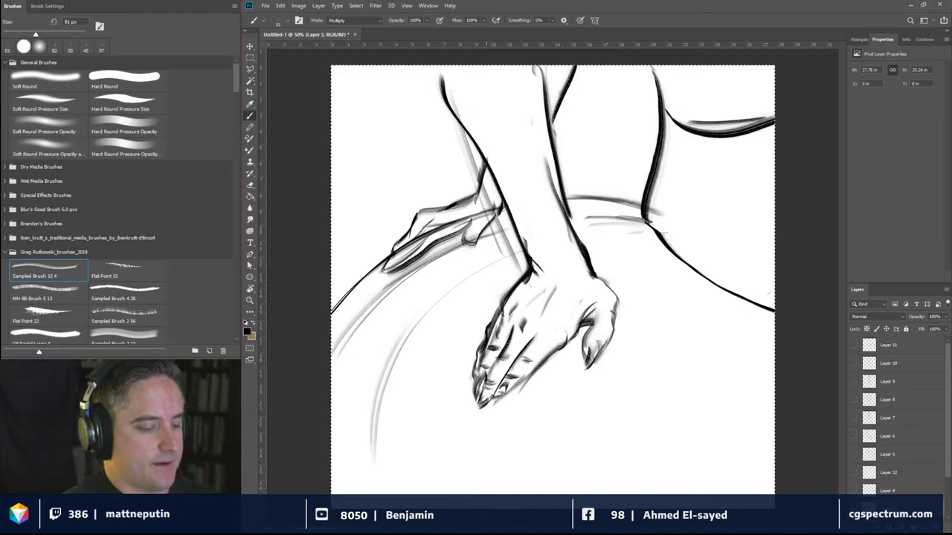
mouse_move(521, 381)
left_mouse_down()
mouse_move(498, 404)
mouse_move(483, 399)
left_mouse_up()
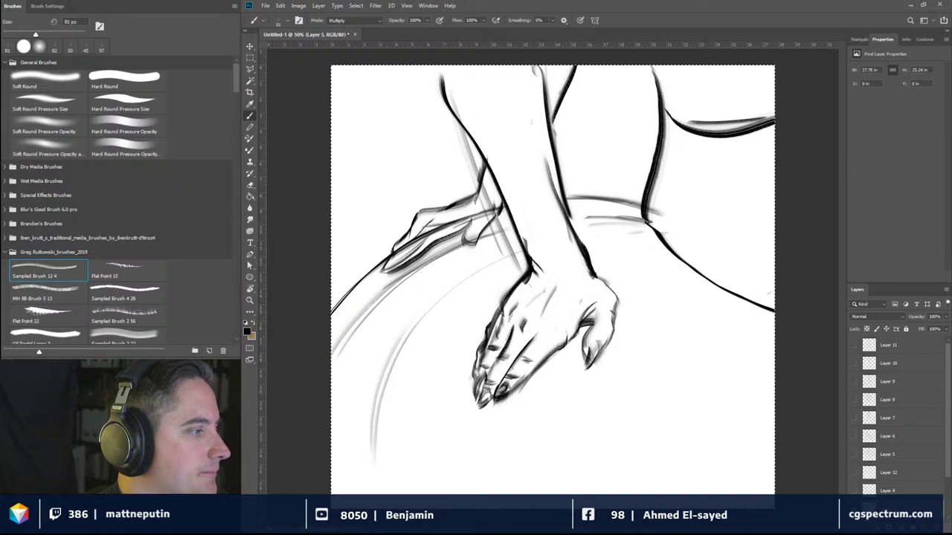
Step: Open Outlaw.psd from the Outlaw folder via File > Open
left_click(264, 5)
left_click(274, 24)
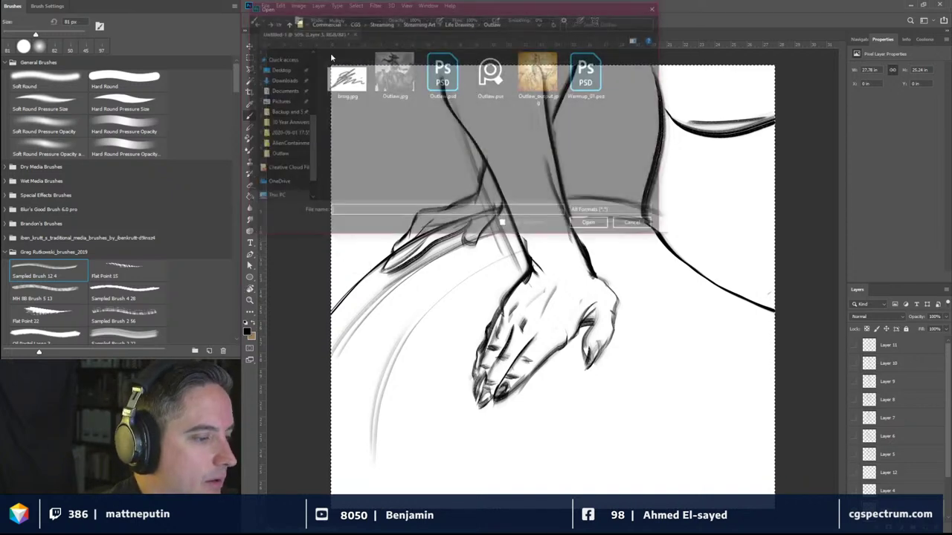
left_click(450, 83)
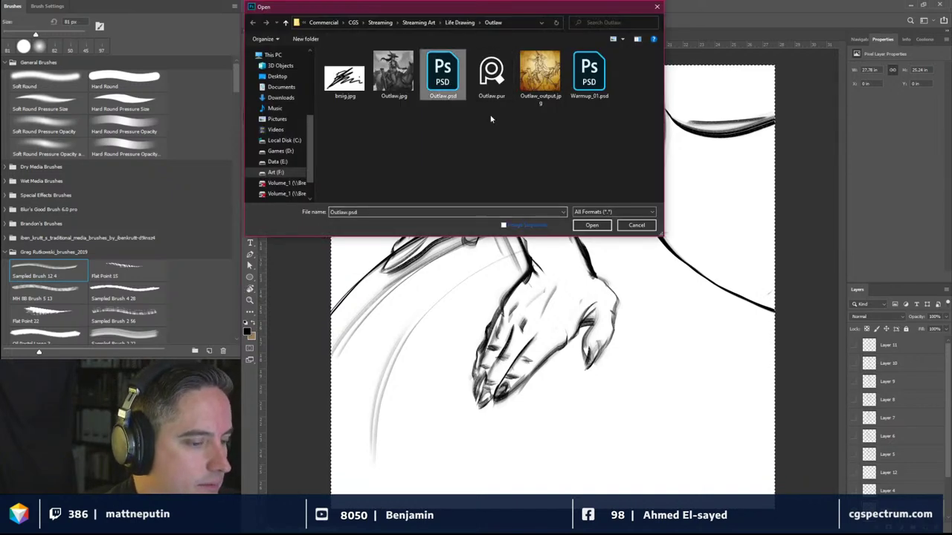
left_click(591, 225)
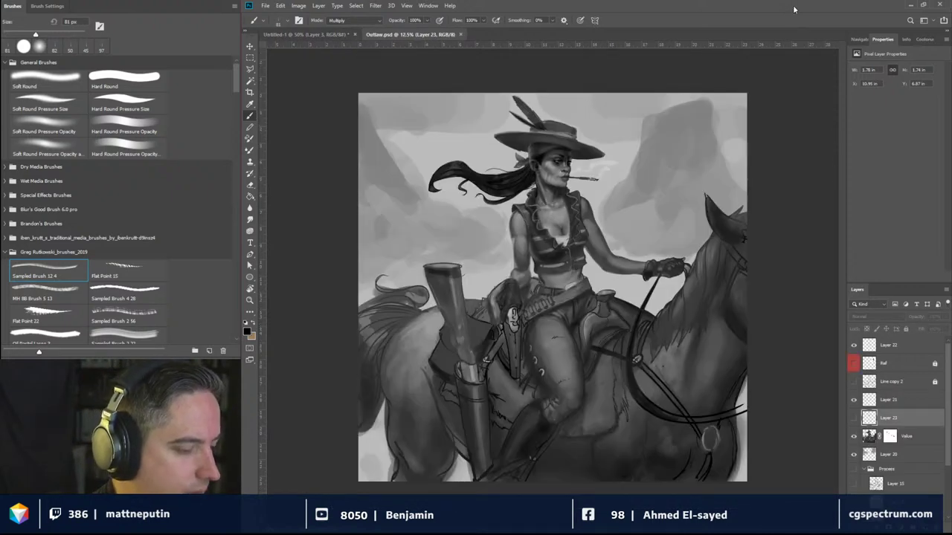
Step: Return to the Untitled-1 sketch and save it as Warmup_02.psd, confirming the Photoshop format options
left_click(345, 35)
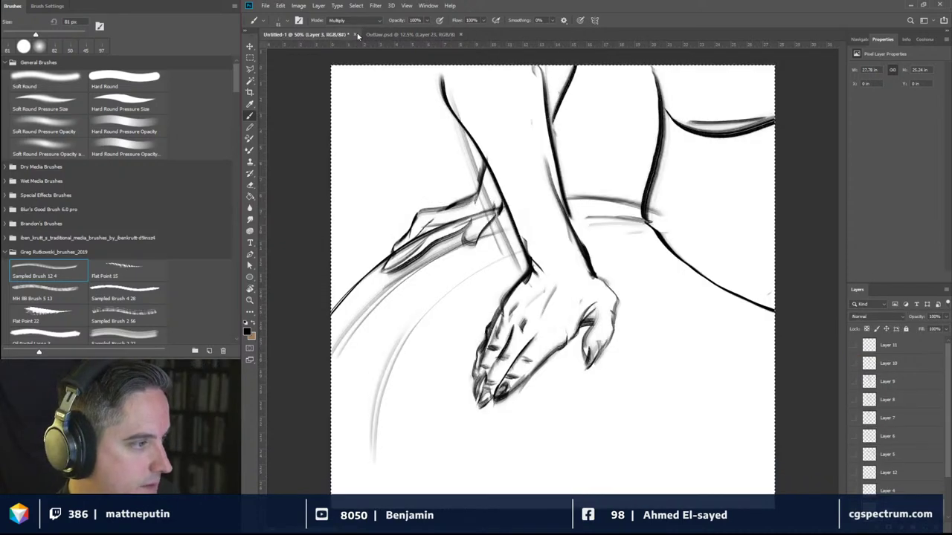
left_click(393, 35)
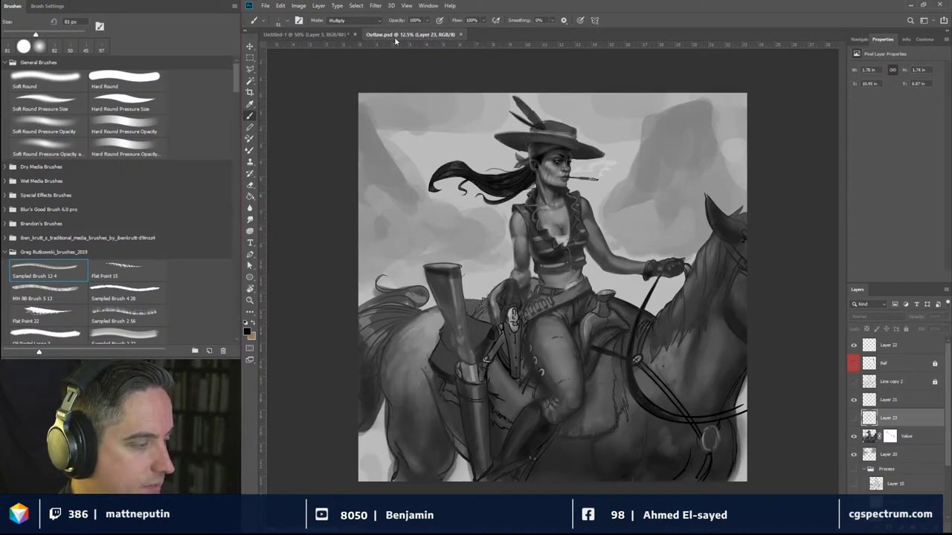
left_click(348, 35)
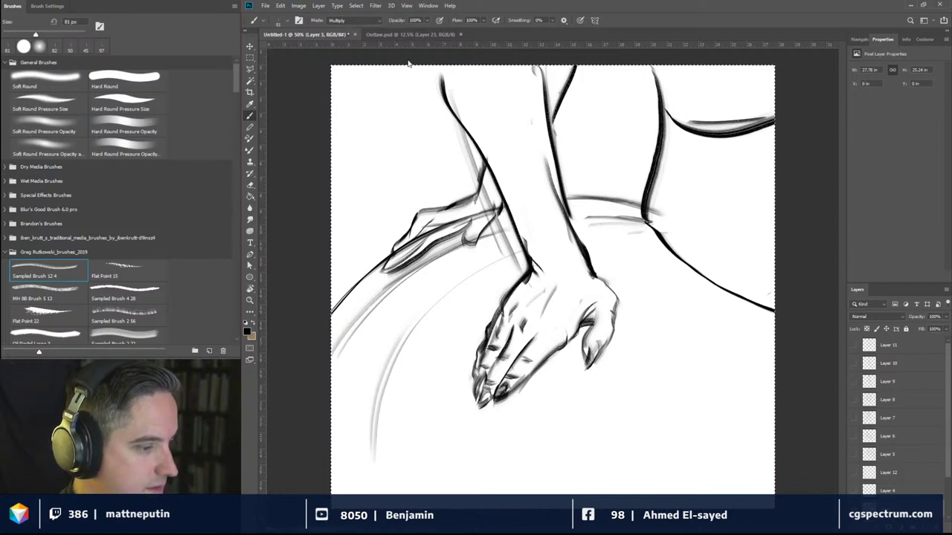
key("ctrl+s")
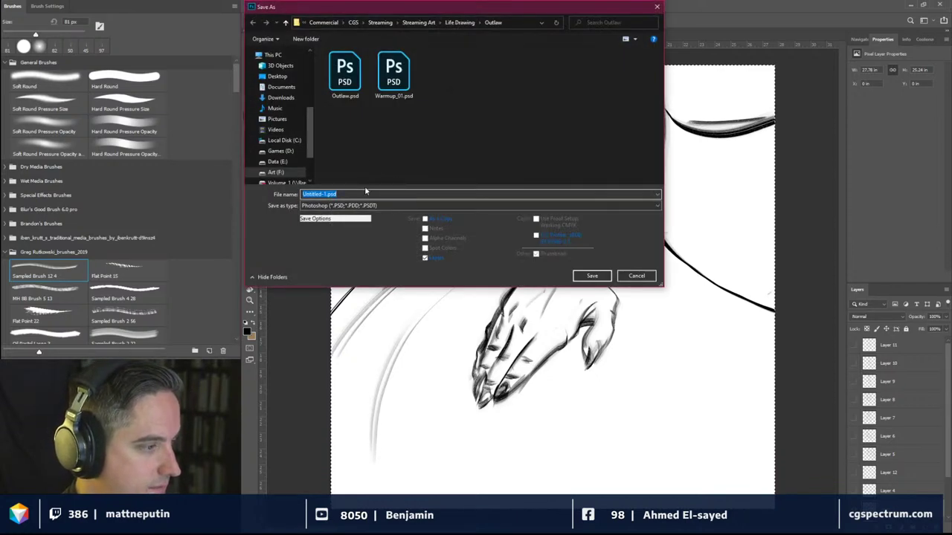
left_click(393, 73)
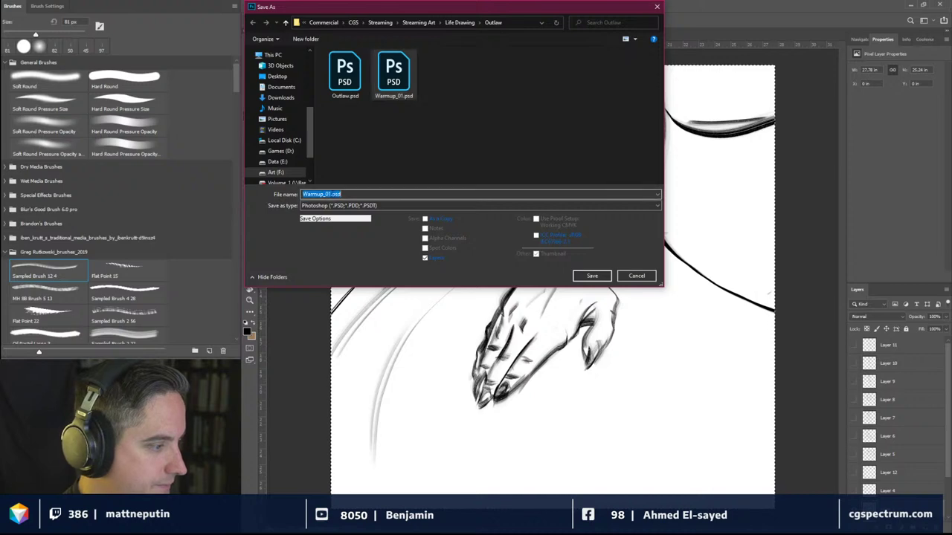
left_click(330, 194)
key("BackSpace")
type("2")
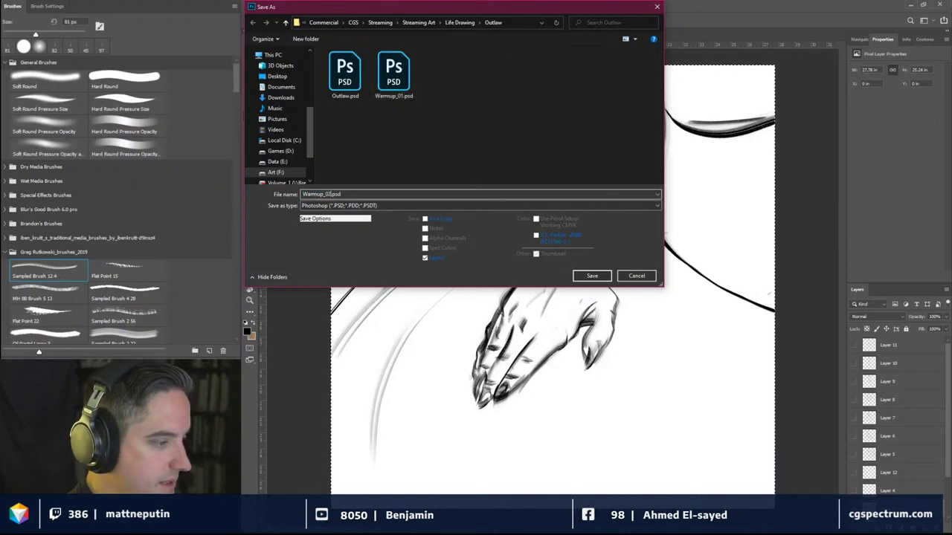
left_click(591, 276)
left_click(794, 135)
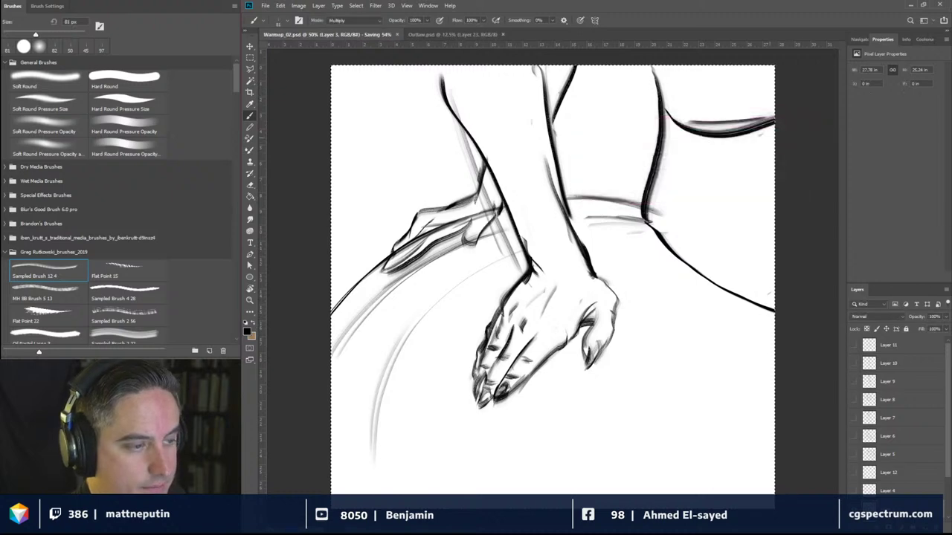
Step: Close the Warmup_02 sketch and toggle Layer 23's visibility to compare the painting
key("ctrl+w")
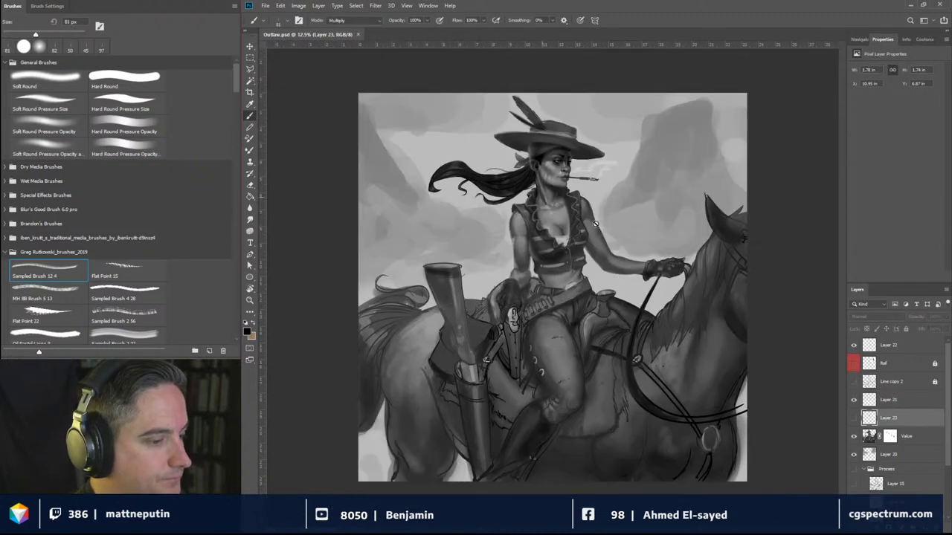
left_click(858, 421)
left_click(857, 421)
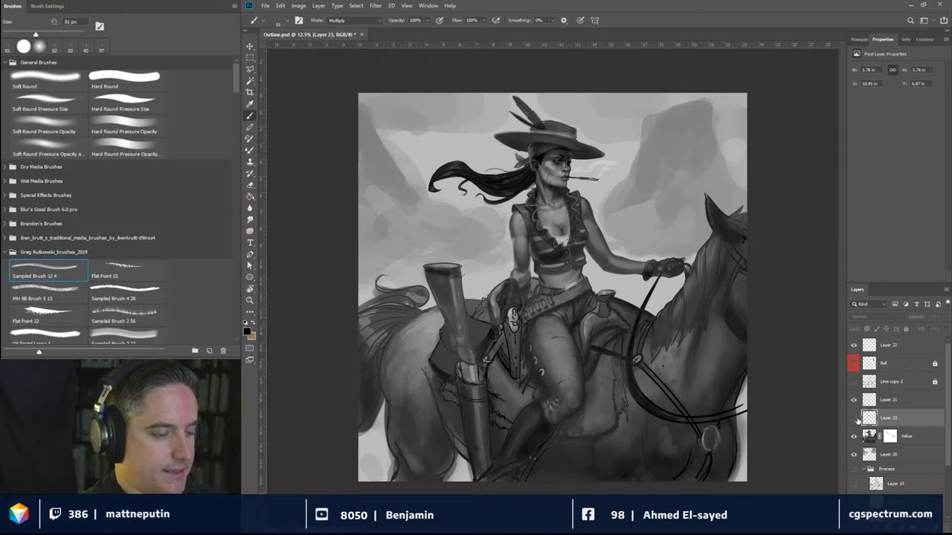
left_click(857, 421)
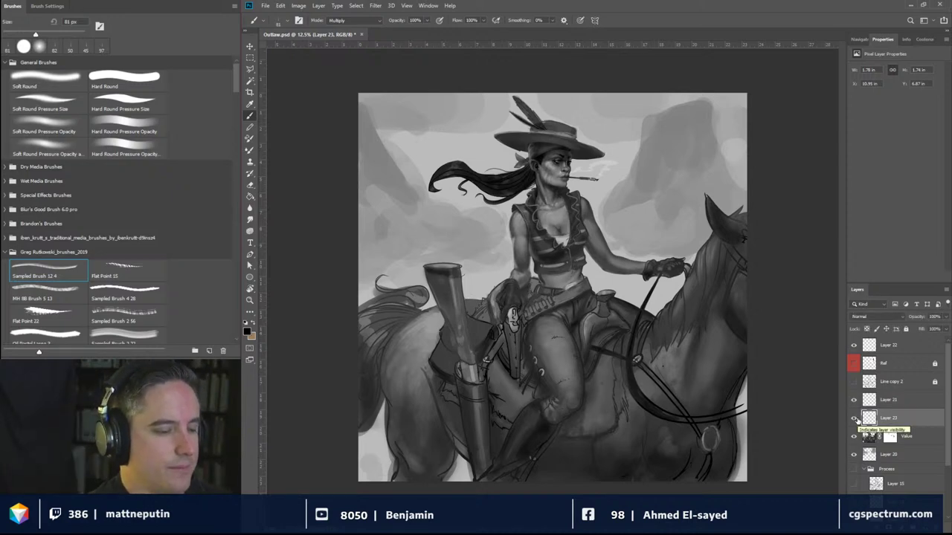
Step: Merge Layer 21 down into Layer 23 and show the Line copy 2 line art
left_click(902, 405)
key("ctrl+e")
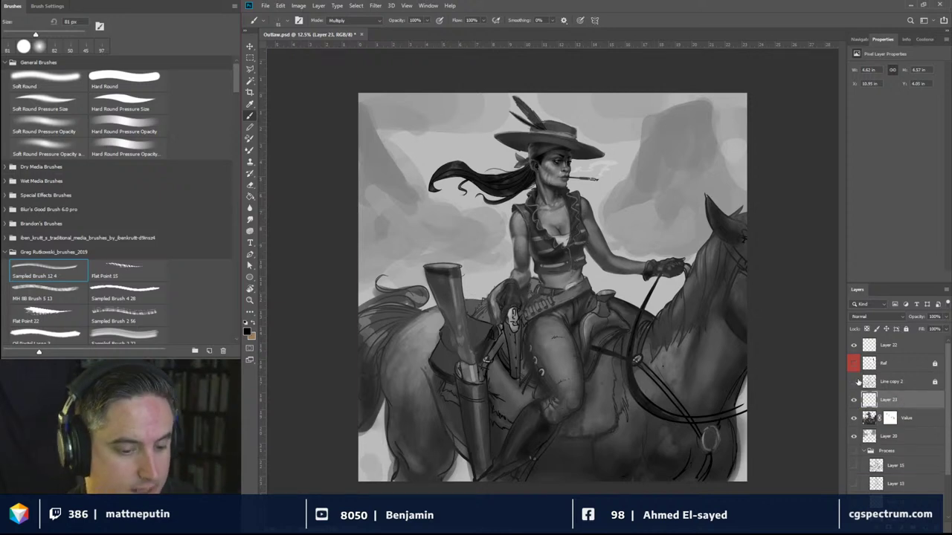
left_click(853, 381)
left_click(852, 382)
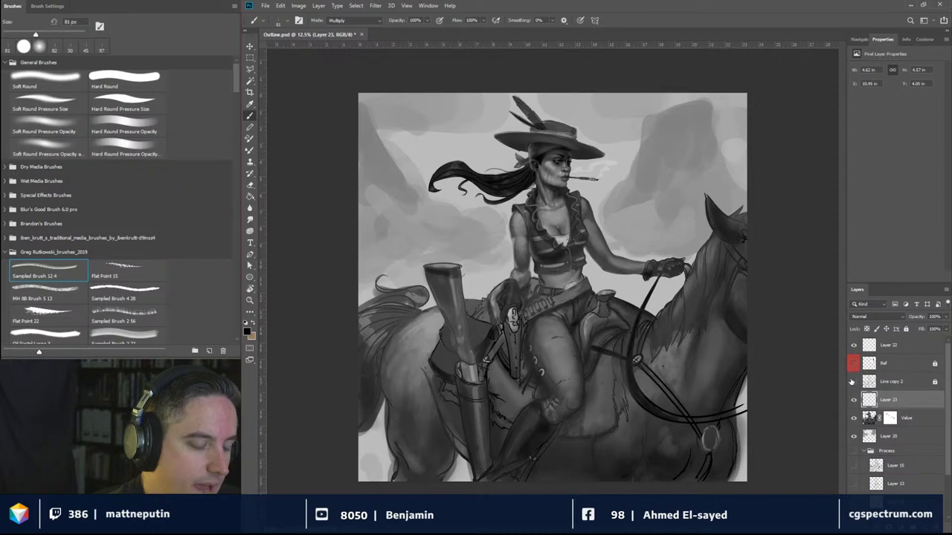
left_click(852, 381)
left_click(852, 381)
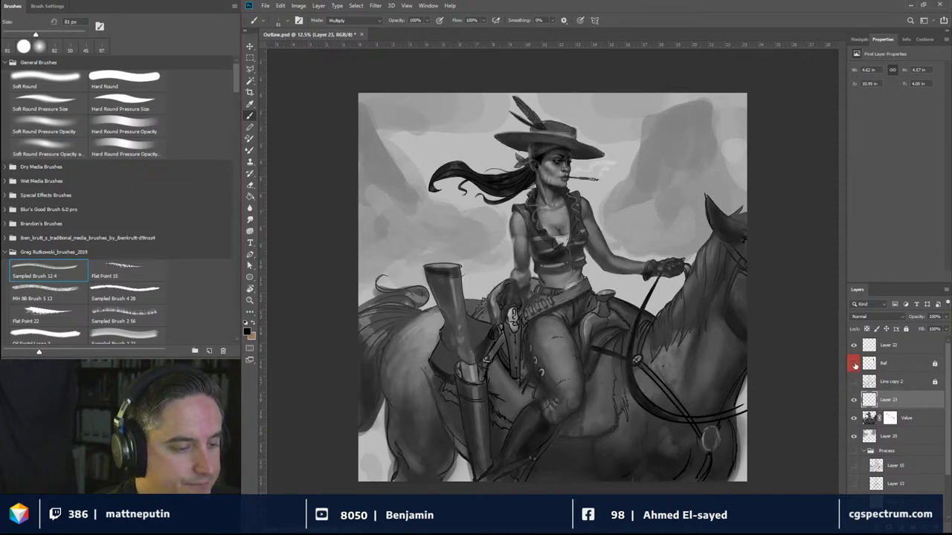
left_click(855, 382)
left_click(856, 383)
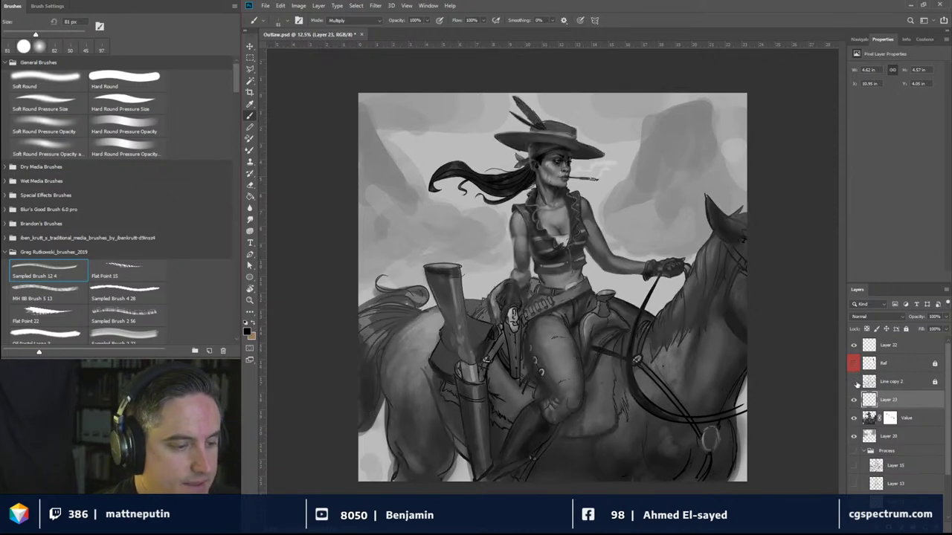
left_click(855, 383)
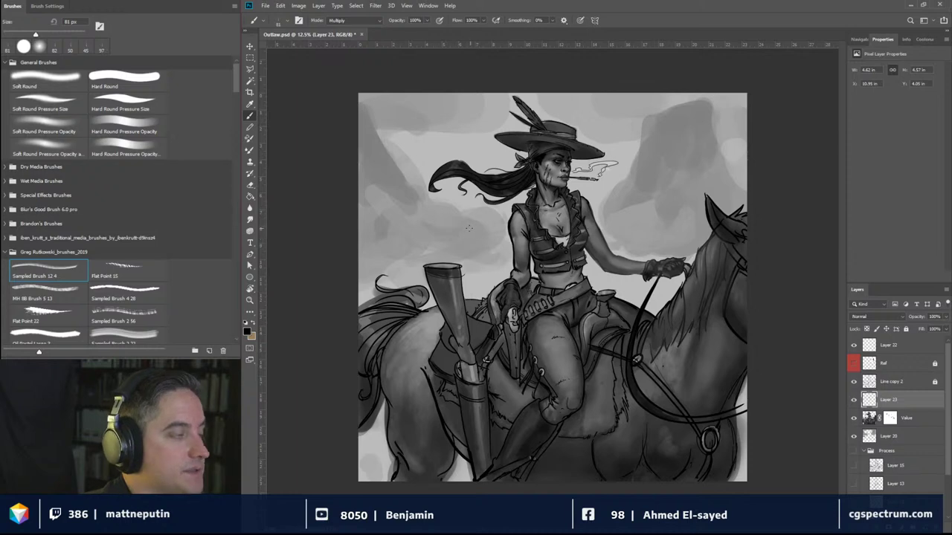
Step: Enlarge the brush to 273 px, undo the strokes beside the hair, and paint feather-like strokes right of the hat
mouse_move(469, 228)
left_mouse_down()
mouse_move(475, 225)
mouse_move(449, 194)
mouse_move(491, 256)
mouse_move(437, 186)
mouse_move(464, 138)
mouse_move(521, 104)
mouse_move(470, 121)
mouse_move(424, 168)
mouse_move(418, 199)
mouse_move(455, 248)
left_mouse_up()
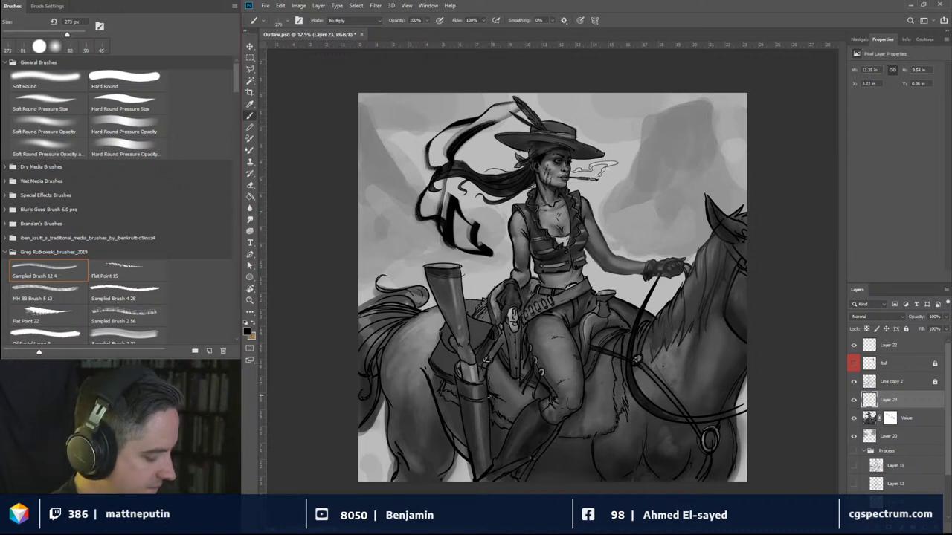
key("ctrl+z")
key("ctrl+z")
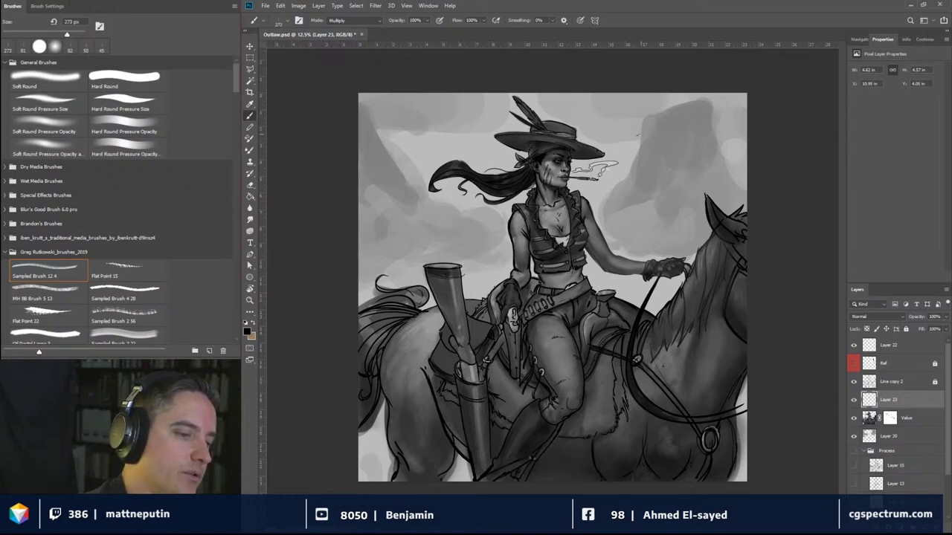
left_click_drag(630, 109, 649, 173)
left_click_drag(631, 138, 644, 158)
left_click_drag(618, 104, 637, 155)
left_click_drag(638, 150, 647, 186)
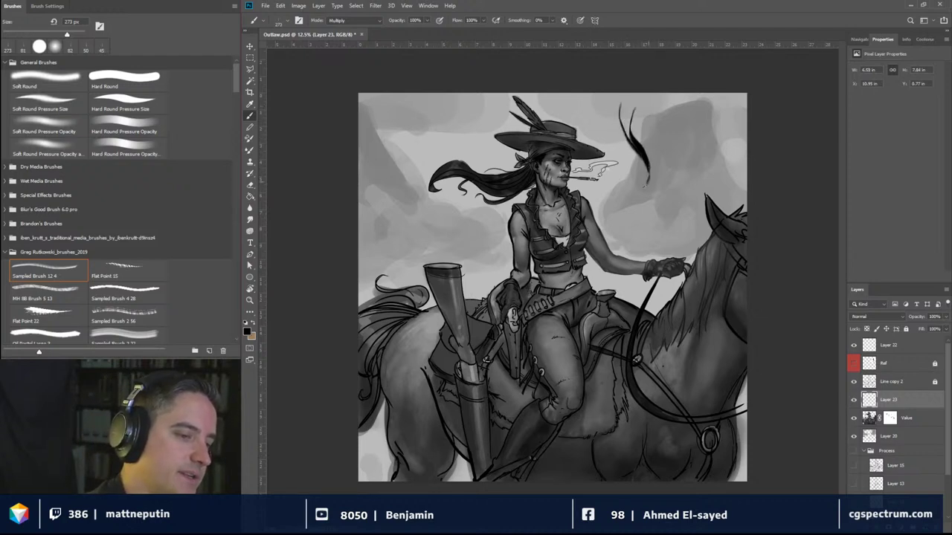
mouse_move(614, 122)
left_mouse_down()
mouse_move(647, 188)
mouse_move(630, 142)
mouse_move(658, 165)
mouse_move(658, 202)
left_mouse_up()
mouse_move(623, 204)
left_mouse_down()
mouse_move(631, 213)
mouse_move(666, 188)
left_mouse_up()
Step: Undo the dark curved strokes right of the feathers and hide the Line copy 2 line art
mouse_move(703, 153)
left_mouse_down()
mouse_move(662, 192)
mouse_move(661, 218)
left_mouse_up()
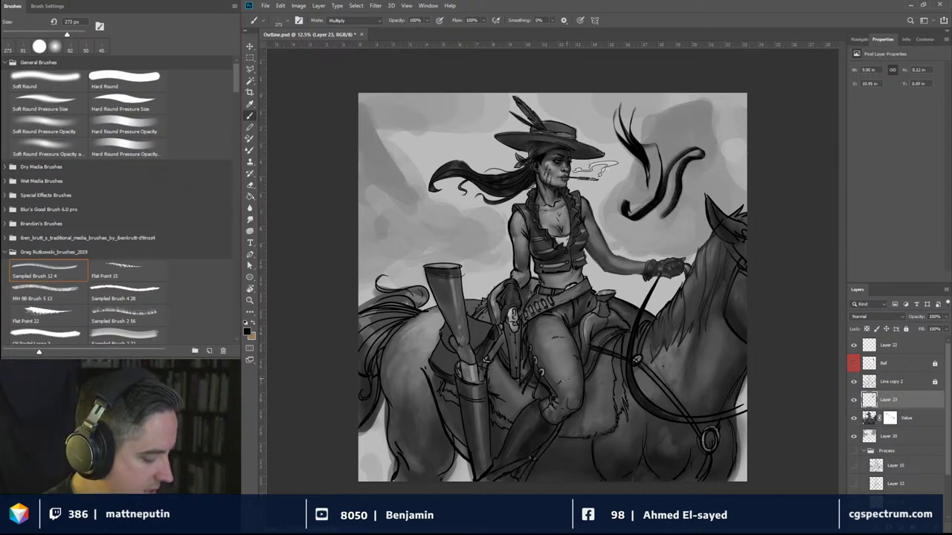
key("ctrl+z")
key("ctrl+z")
key("ctrl+z")
key("ctrl+z")
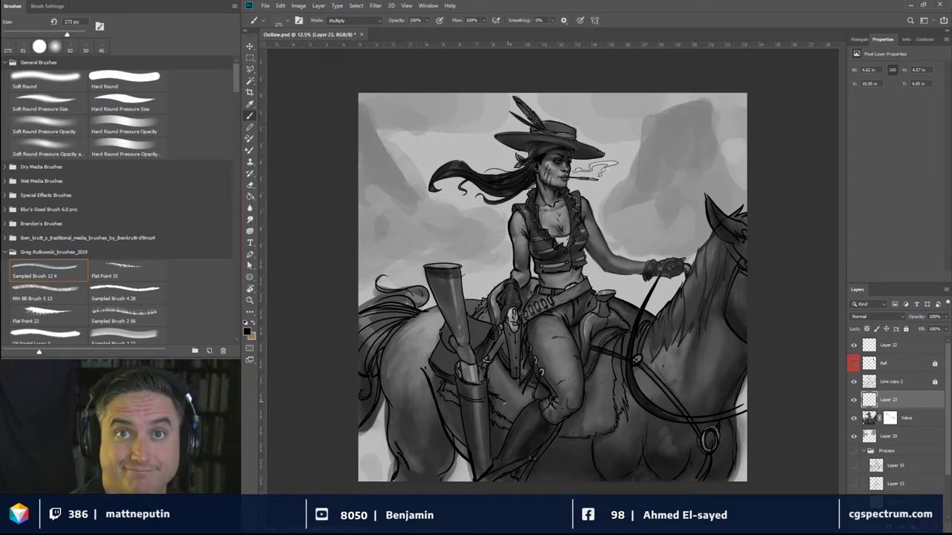
left_click(854, 381)
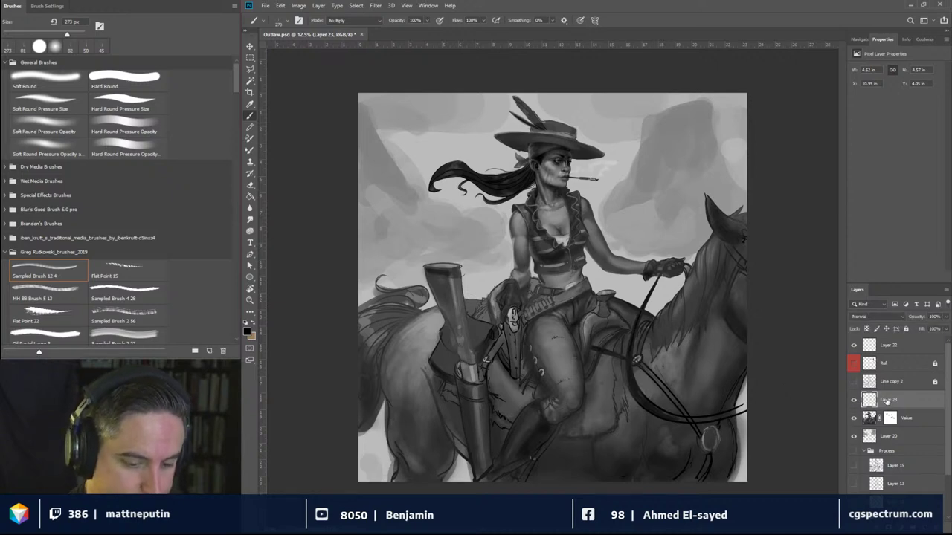
Step: Merge Layer 23 down into the Value layer, confirming the merge prompt
key("ctrl+e")
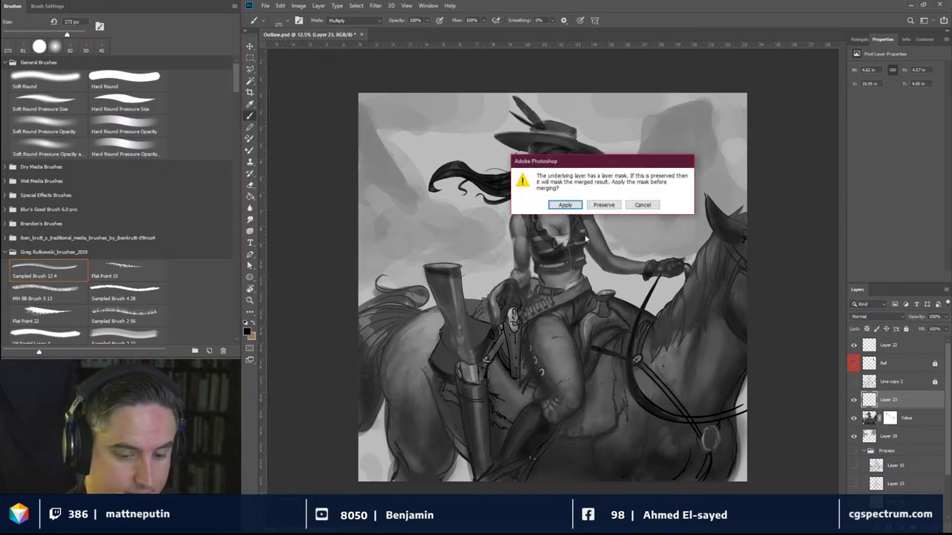
left_click(608, 206)
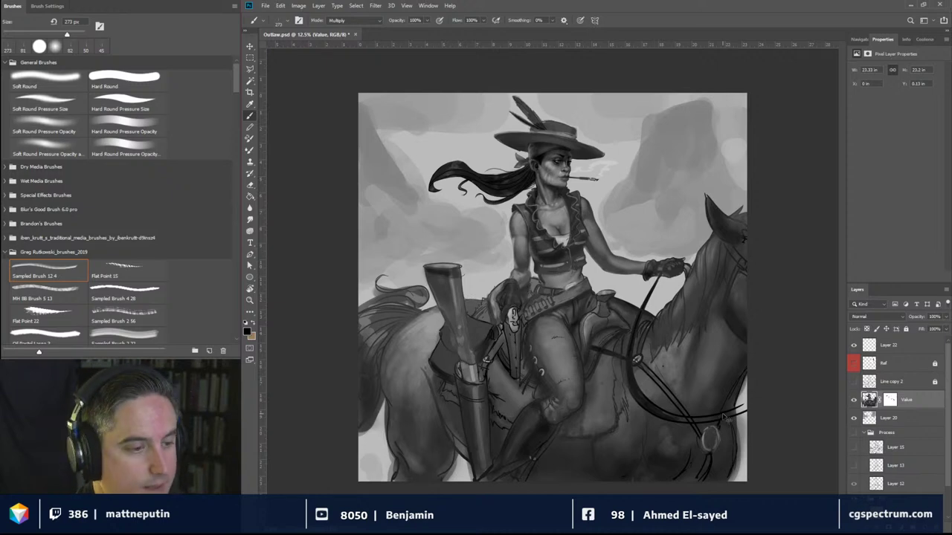
scroll(722, 412, "up", 2)
Step: Zoom in on the rider's face and vest and darken the vest's lower edge at 175 px
mouse_move(348, 242)
left_mouse_down()
mouse_move(565, 338)
mouse_move(565, 384)
left_mouse_up()
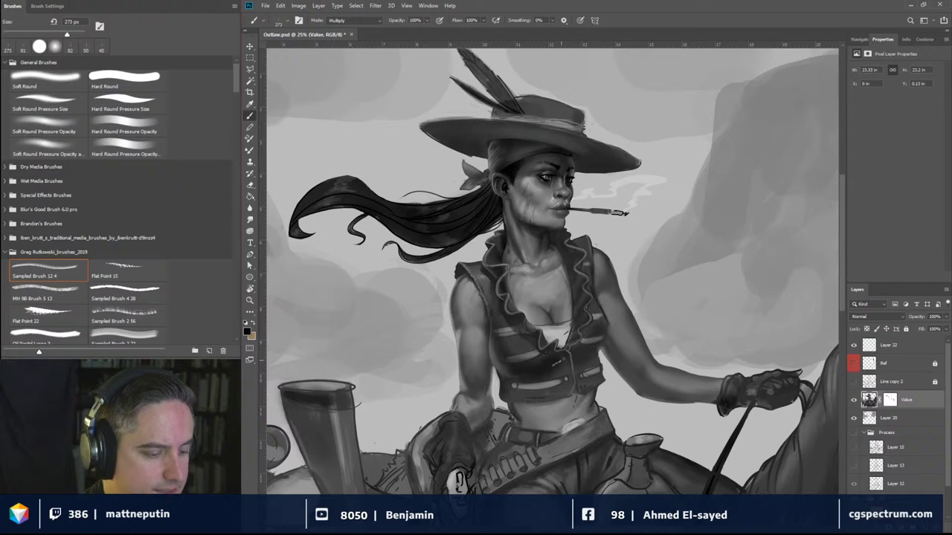
key("bracketleft")
key("bracketleft")
key("bracketleft")
key("bracketleft")
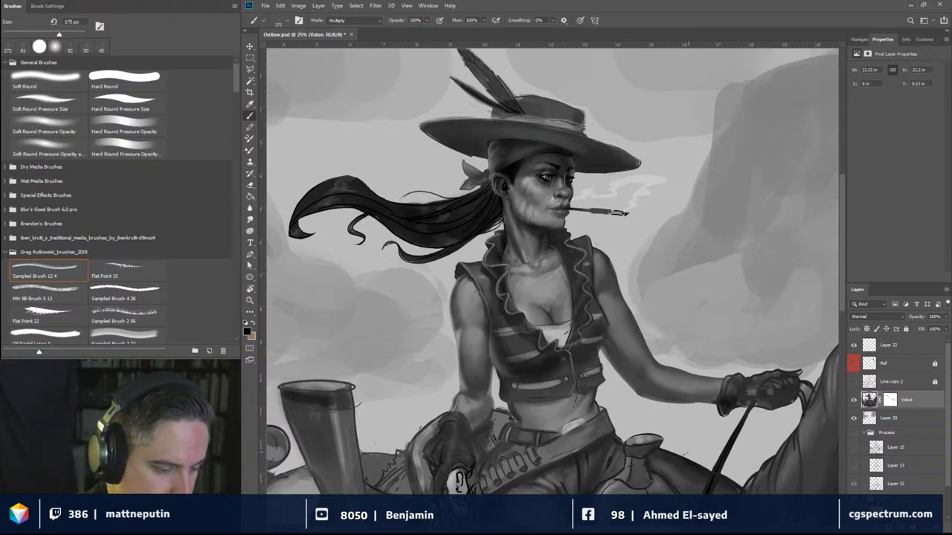
left_click_drag(528, 399, 554, 394)
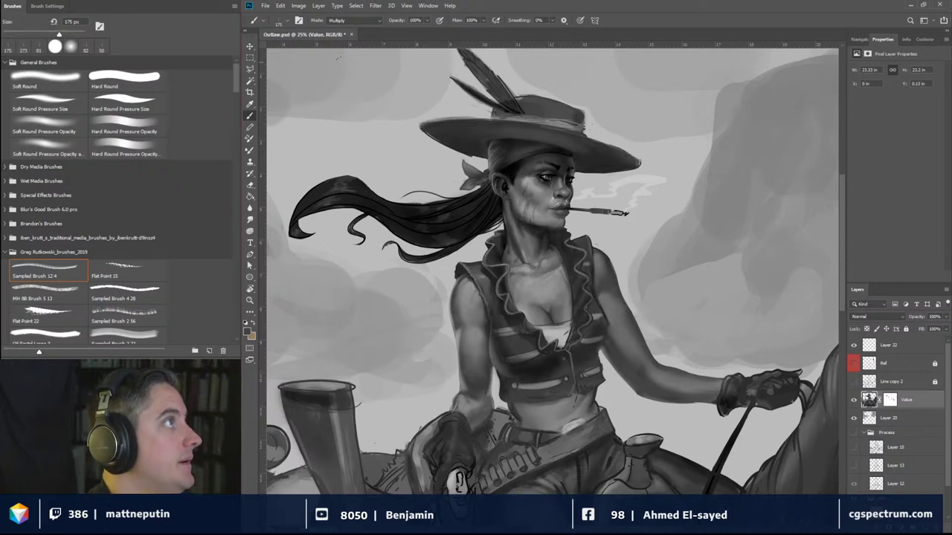
Step: Switch to a soft round pressure-opacity brush in Normal mode, sized down to 10 px
left_click(16, 127)
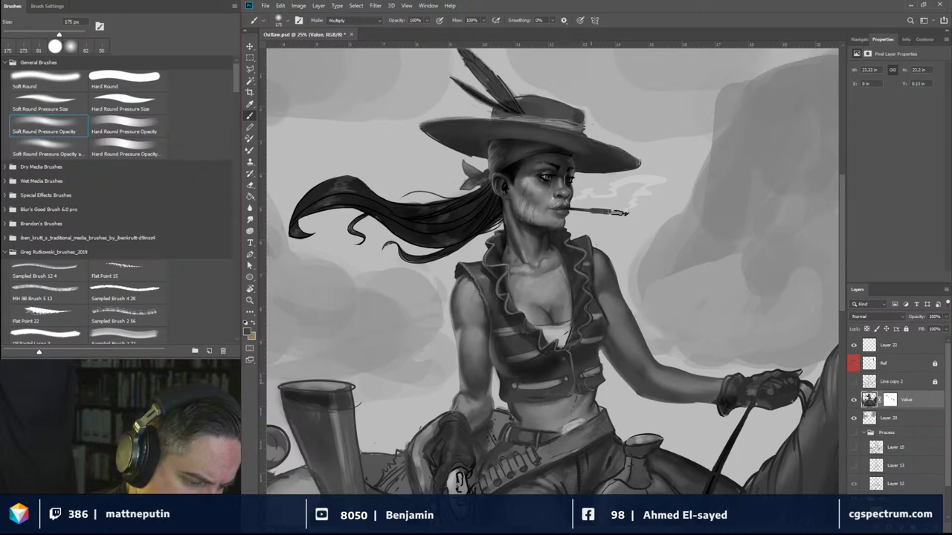
key("bracketleft")
key("bracketleft")
key("bracketleft")
key("bracketleft")
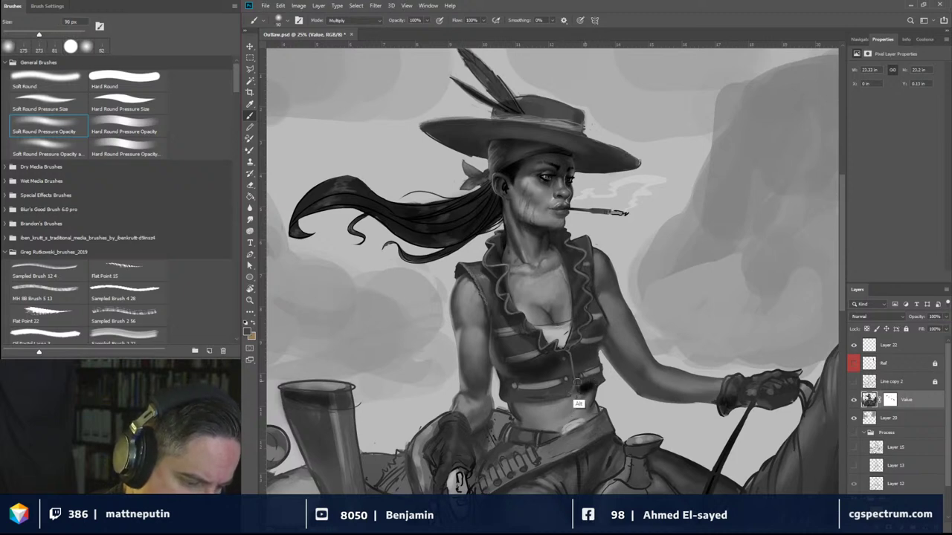
left_click(357, 20)
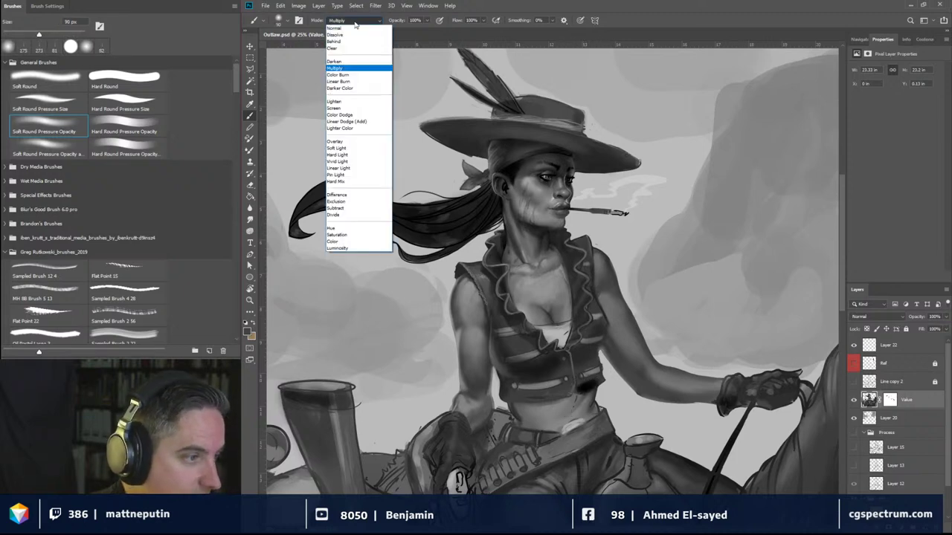
left_click(357, 29)
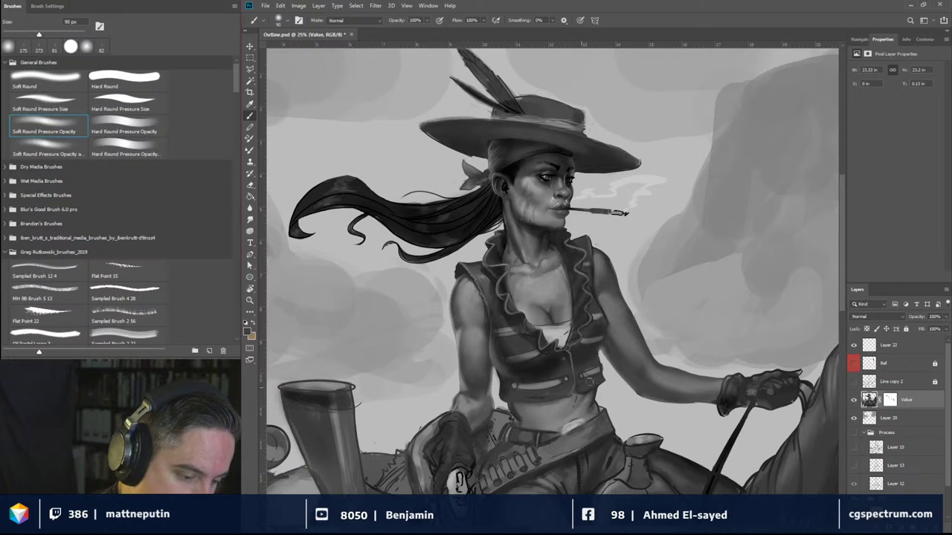
key("bracketleft")
key("bracketleft")
key("bracketleft")
key("bracketleft")
key("bracketleft")
key("bracketleft")
key("bracketleft")
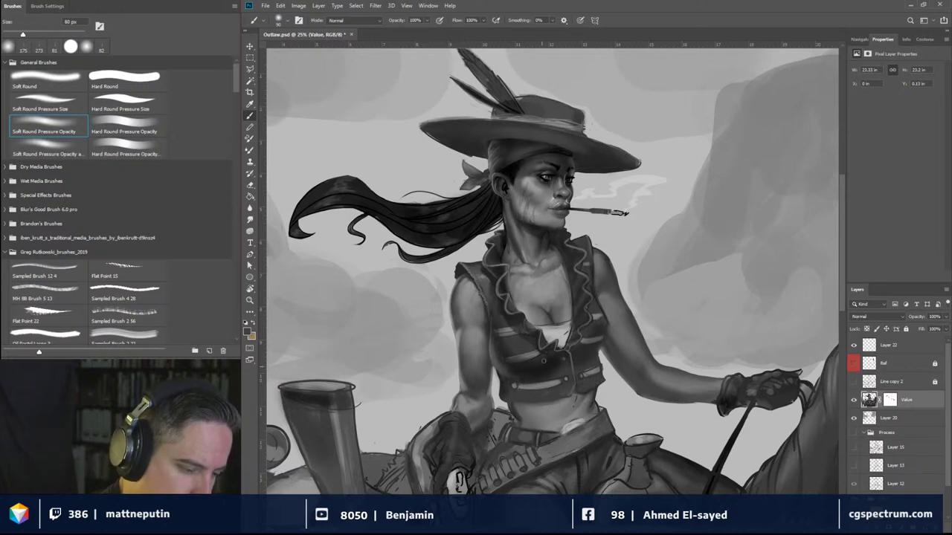
key("bracketleft")
key("bracketleft")
key("bracketleft")
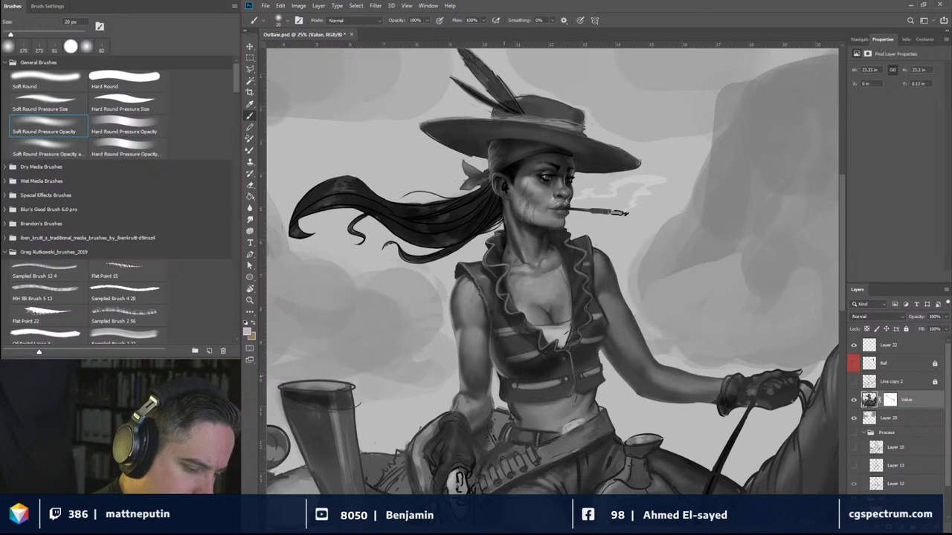
key("bracketleft")
key("bracketleft")
key("bracketleft")
key("bracketleft")
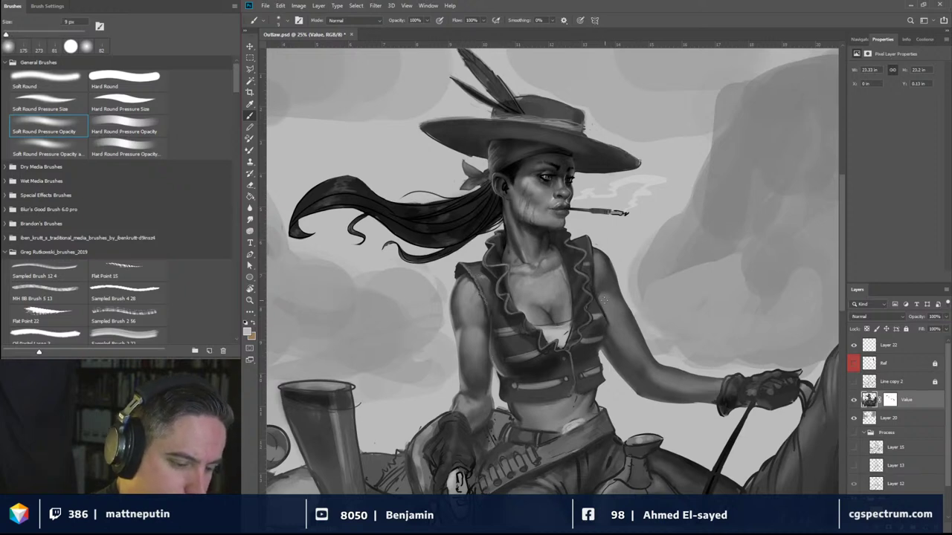
Step: Sample a vest colour and touch up the vest's edge with a small mark
left_click(606, 331, "alt")
left_click_drag(607, 329, 600, 348)
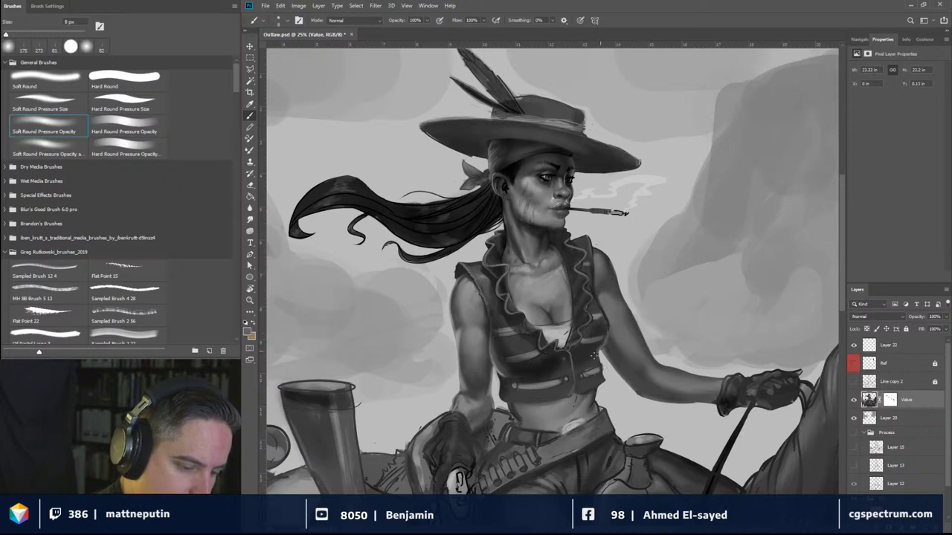
left_click_drag(602, 320, 606, 319)
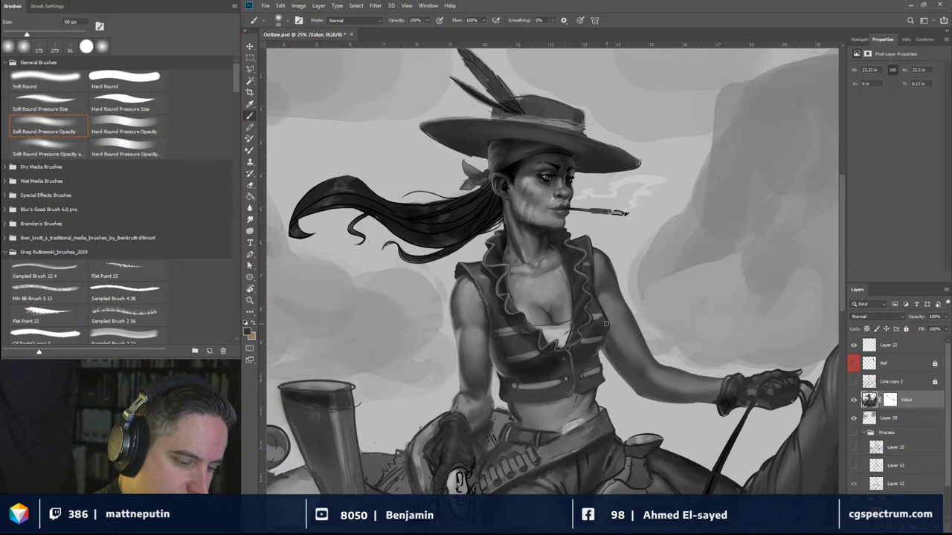
key("bracketleft")
key("bracketleft")
key("bracketleft")
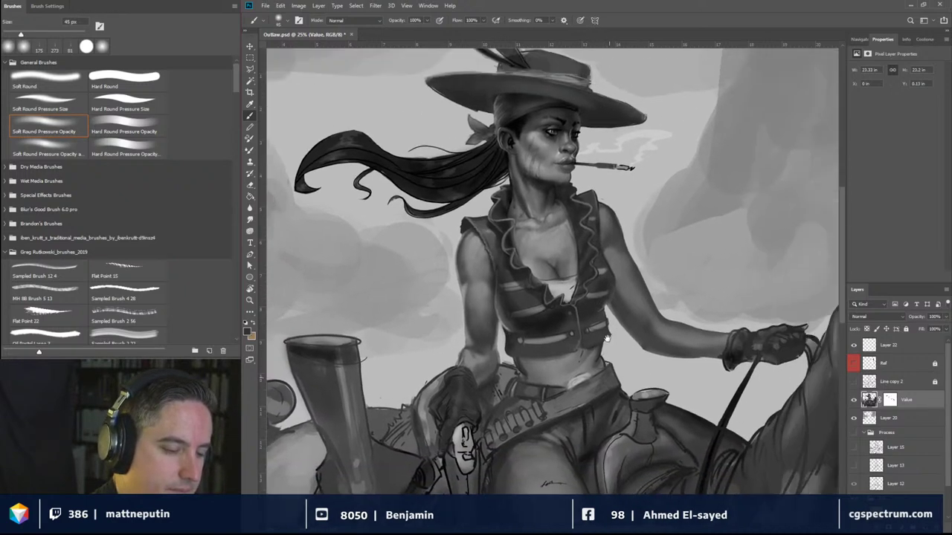
Step: Darken the hat band, crown and feathers above it with a 30 px brush
left_click_drag(608, 377, 583, 378)
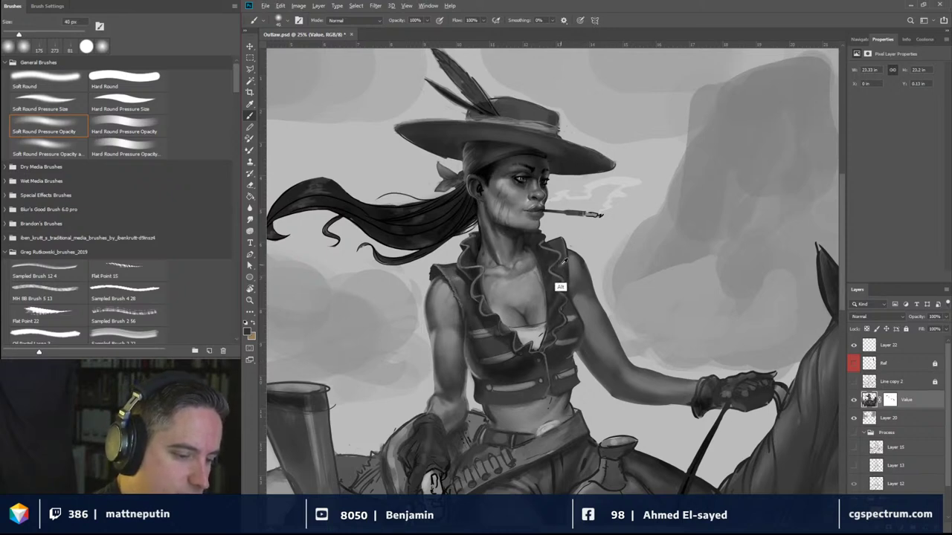
mouse_move(505, 309)
left_mouse_down()
mouse_move(578, 313)
mouse_move(554, 333)
left_mouse_up()
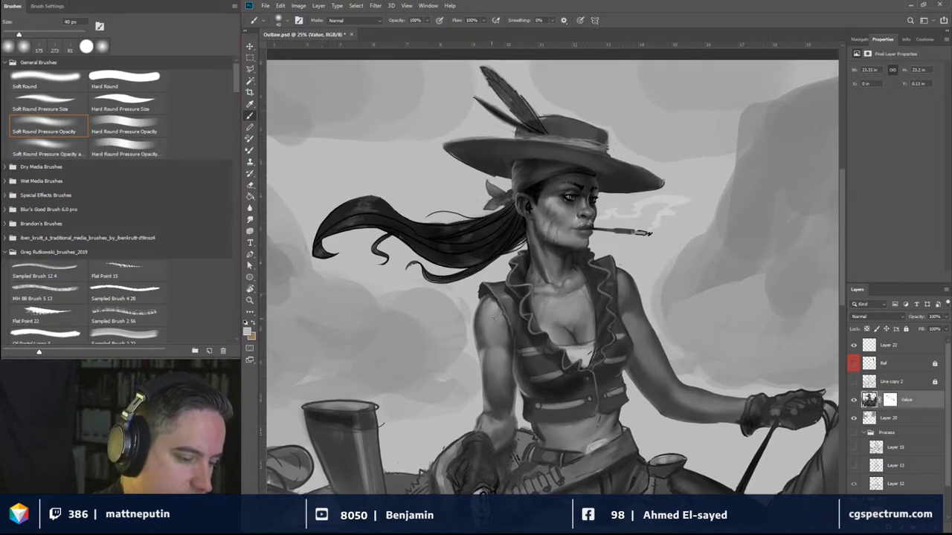
left_click_drag(571, 299, 554, 322)
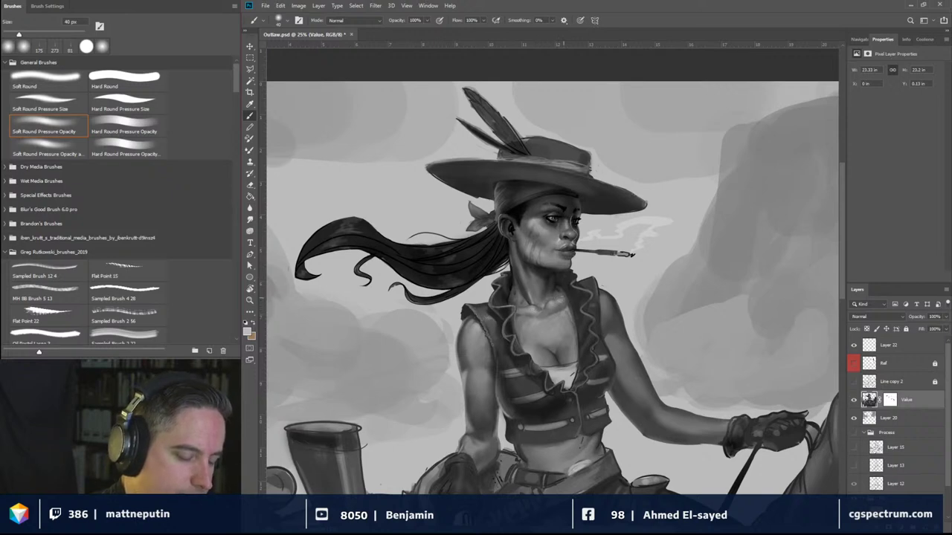
key("bracketleft")
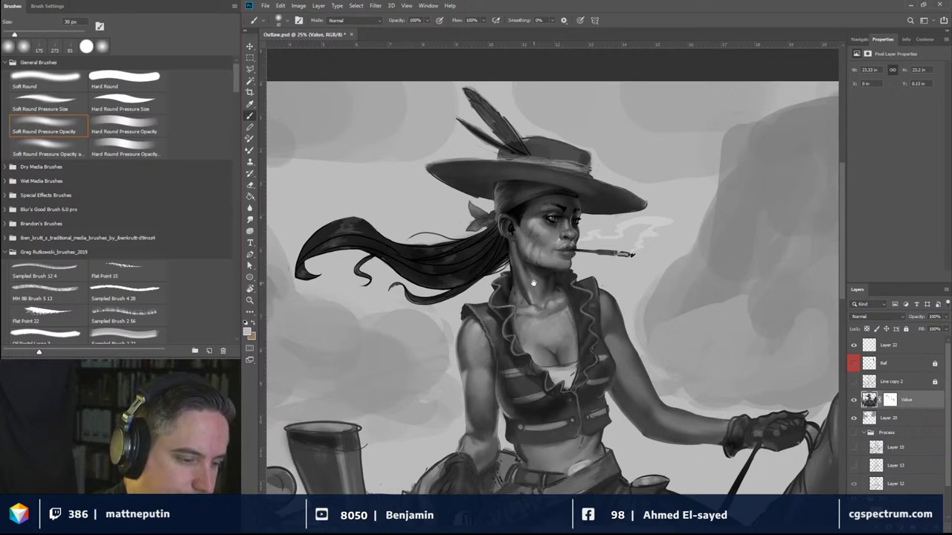
left_click_drag(534, 283, 570, 314)
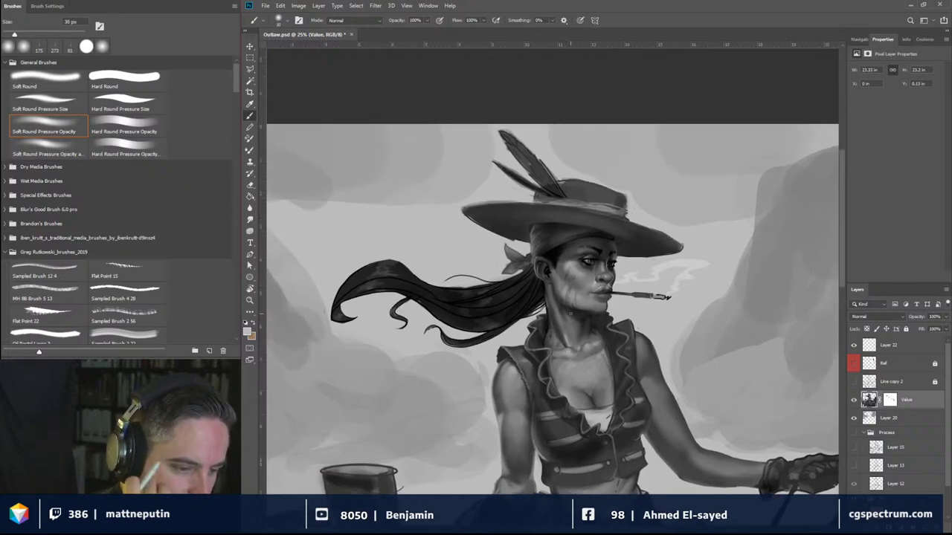
mouse_move(595, 204)
left_mouse_down()
mouse_move(617, 205)
mouse_move(594, 207)
left_mouse_up()
left_click(605, 197)
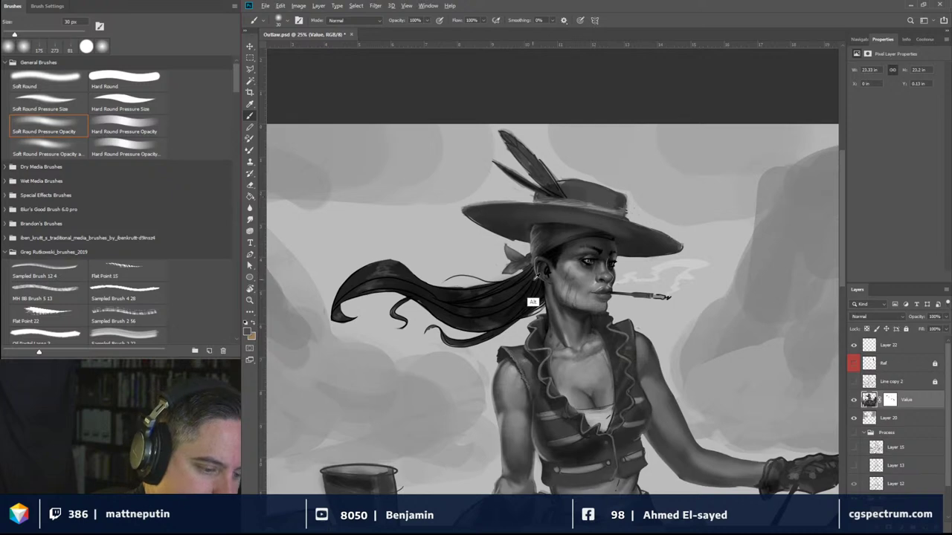
mouse_move(535, 199)
left_mouse_down()
mouse_move(543, 195)
mouse_move(521, 159)
mouse_move(540, 170)
mouse_move(507, 138)
left_mouse_up()
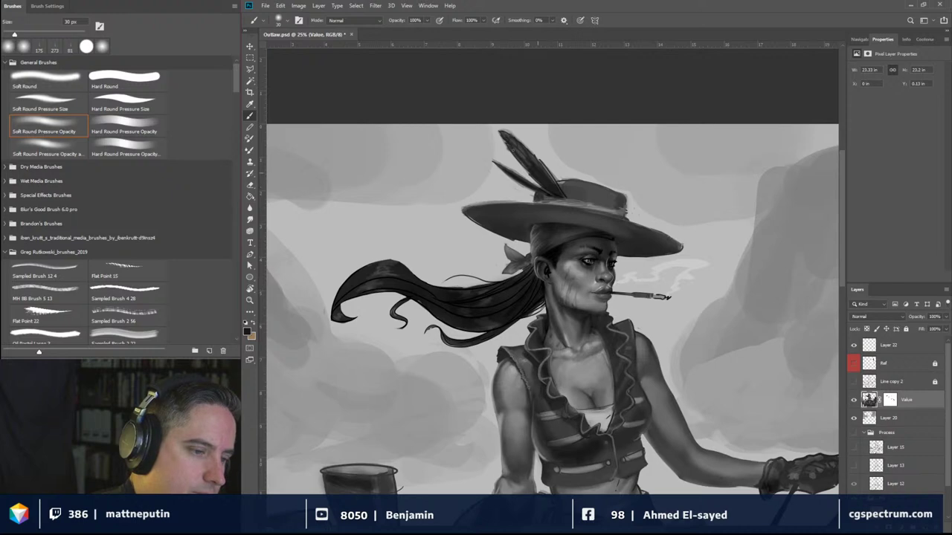
mouse_move(528, 172)
left_mouse_down()
mouse_move(508, 141)
mouse_move(525, 147)
left_mouse_up()
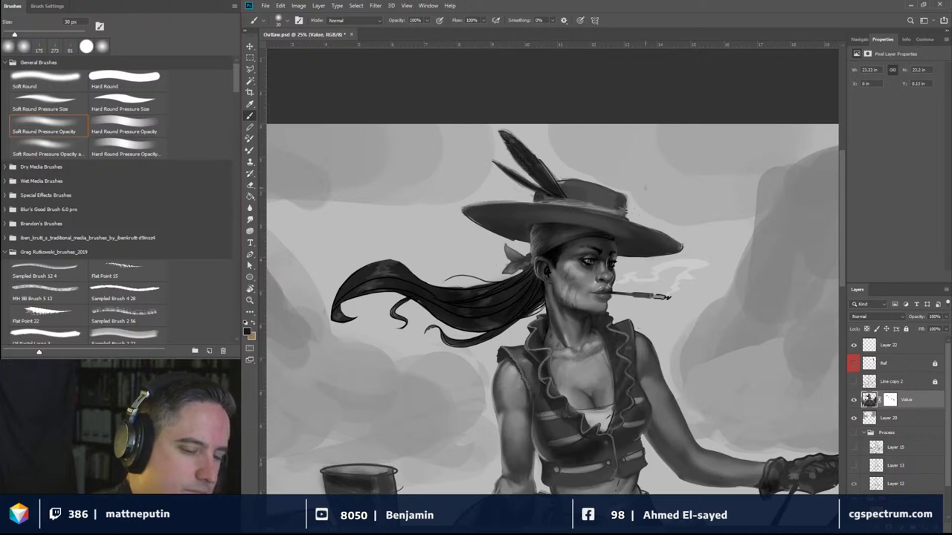
Step: Lighten the hat band with a sampled mid-grey, then toggle the Value layer to compare against the clouds
left_click(593, 228, "alt")
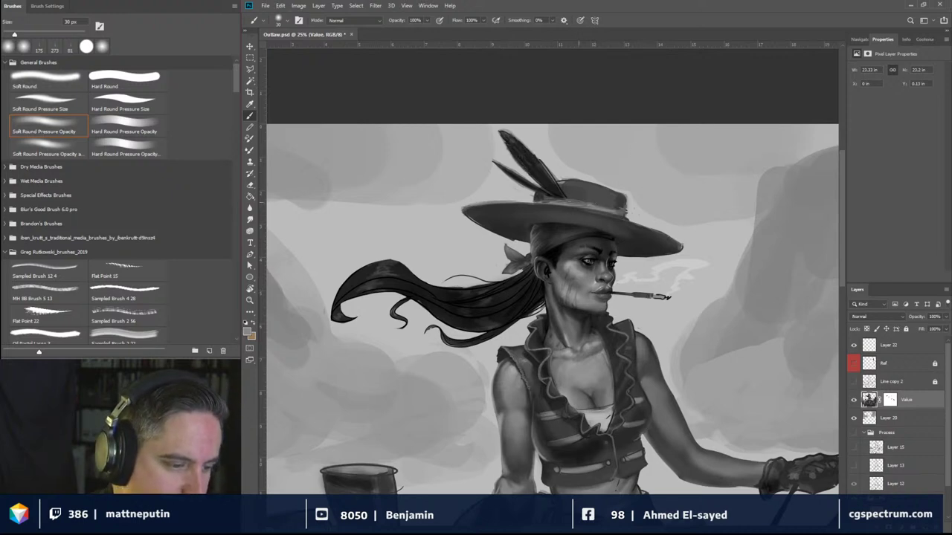
mouse_move(555, 201)
left_mouse_down()
mouse_move(537, 202)
mouse_move(569, 204)
left_mouse_up()
mouse_move(583, 201)
left_mouse_down()
mouse_move(565, 200)
mouse_move(591, 203)
left_mouse_up()
left_click_drag(619, 210, 602, 206)
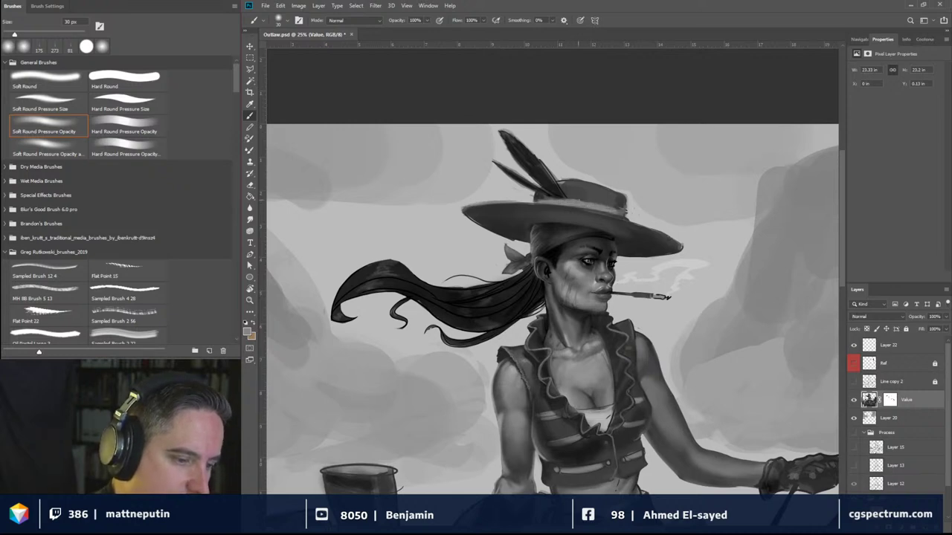
key("bracketleft")
key("bracketleft")
key("bracketleft")
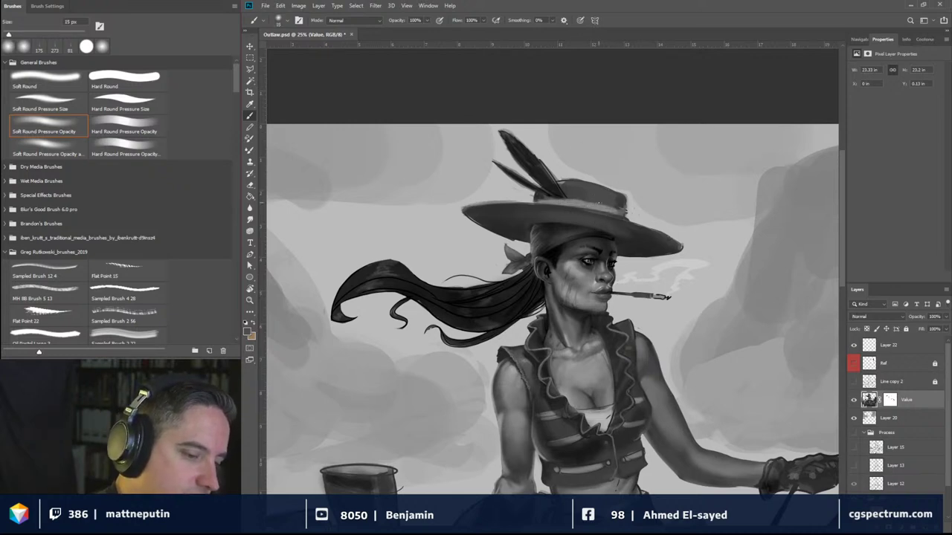
left_click_drag(621, 205, 623, 216)
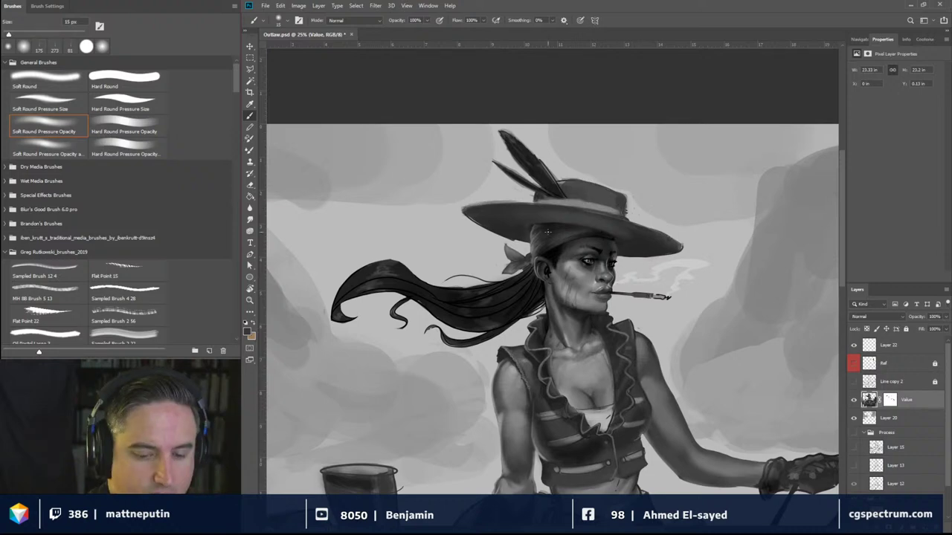
left_click(854, 400)
left_click(853, 400)
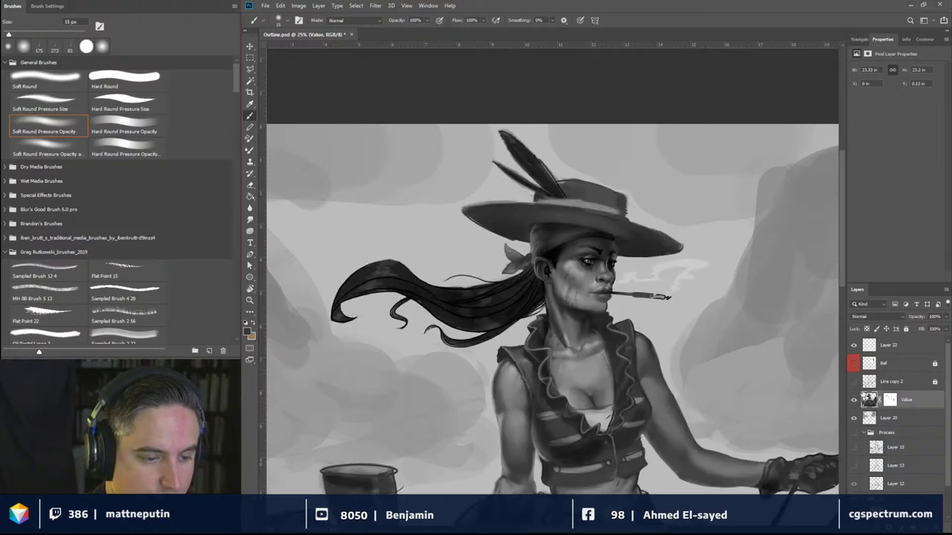
Step: Erase stray marks at the hat band's right end and the top feather's tip with a Hard Round Pressure Size eraser
key("e")
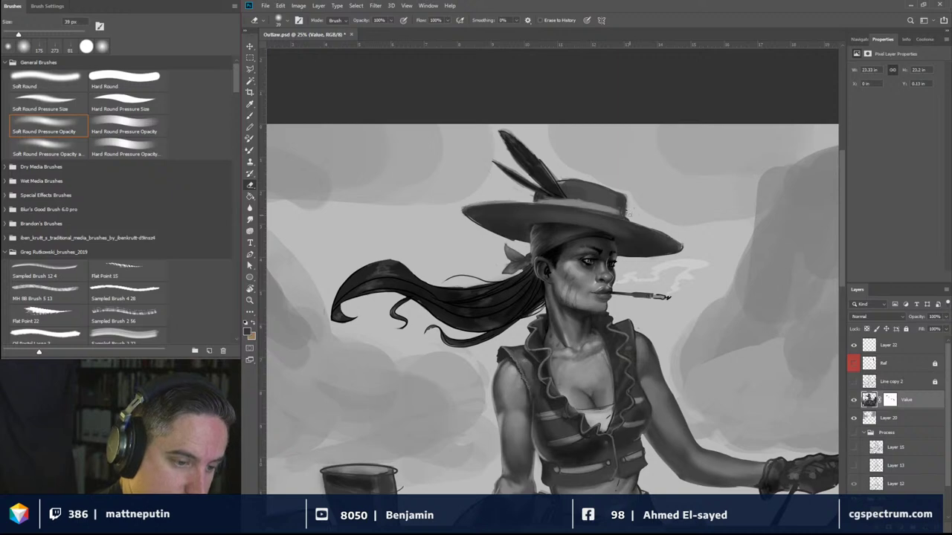
mouse_move(627, 202)
left_mouse_down()
mouse_move(627, 215)
mouse_move(633, 191)
mouse_move(629, 201)
left_mouse_up()
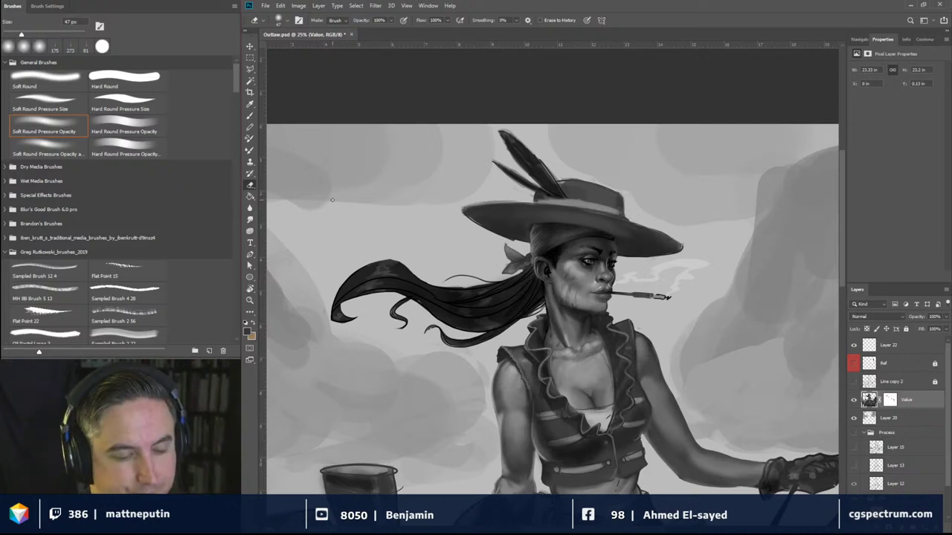
left_click(135, 85)
left_click(127, 98)
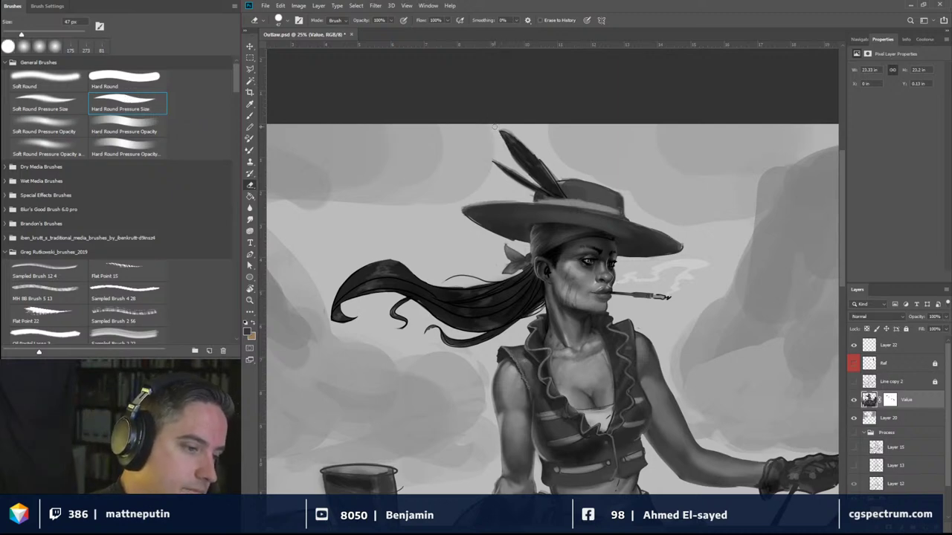
left_click_drag(496, 125, 508, 132)
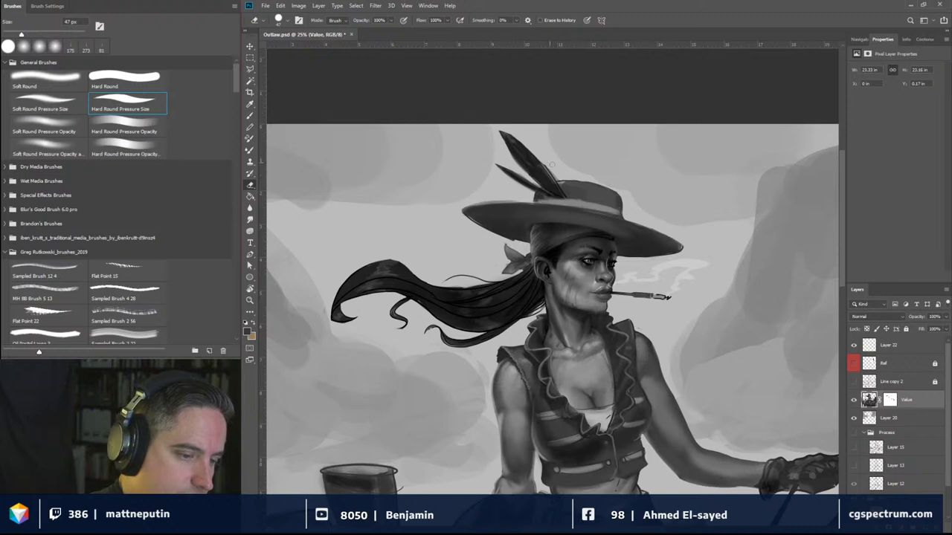
Step: Raise eraser smoothing to 42%, erase the hat brim's dark left tip, and return to the Brush
left_click(513, 20)
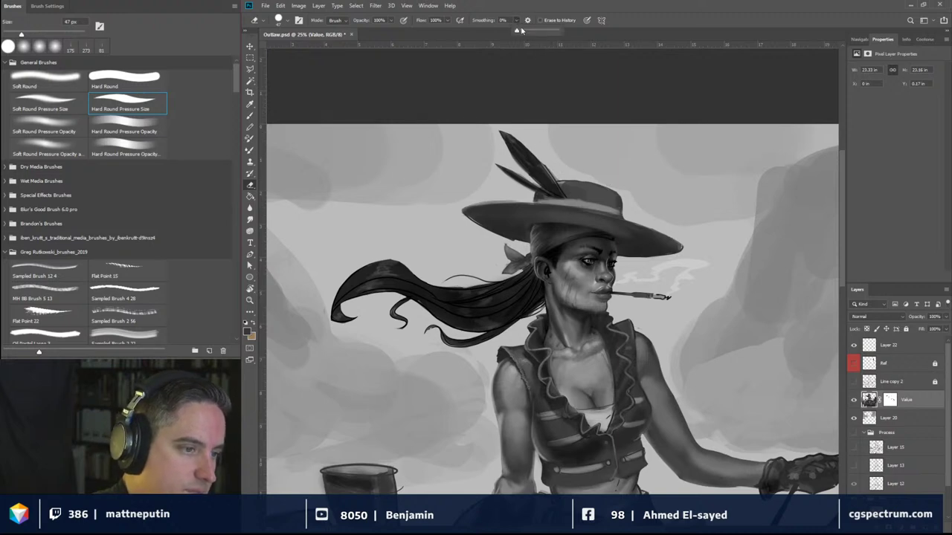
left_click_drag(513, 31, 534, 31)
left_click(539, 156)
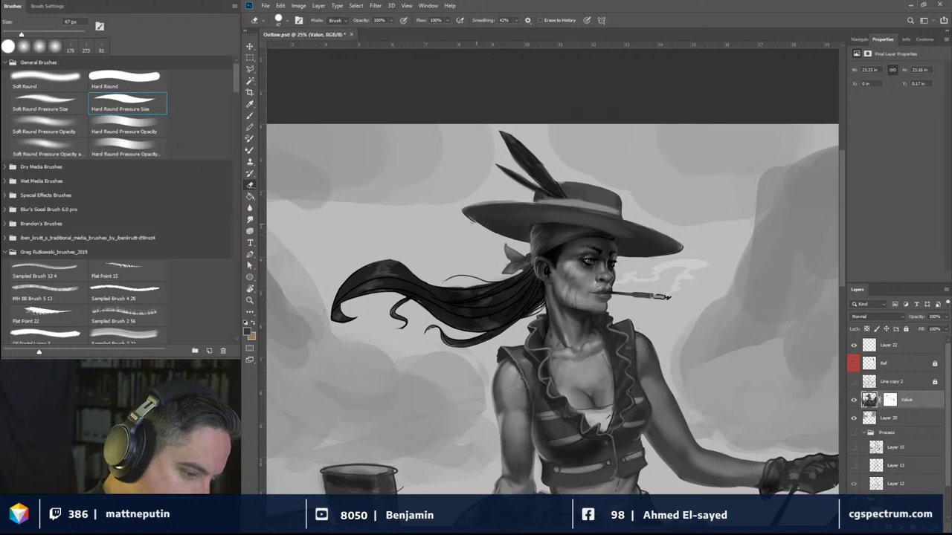
left_click_drag(466, 212, 465, 210)
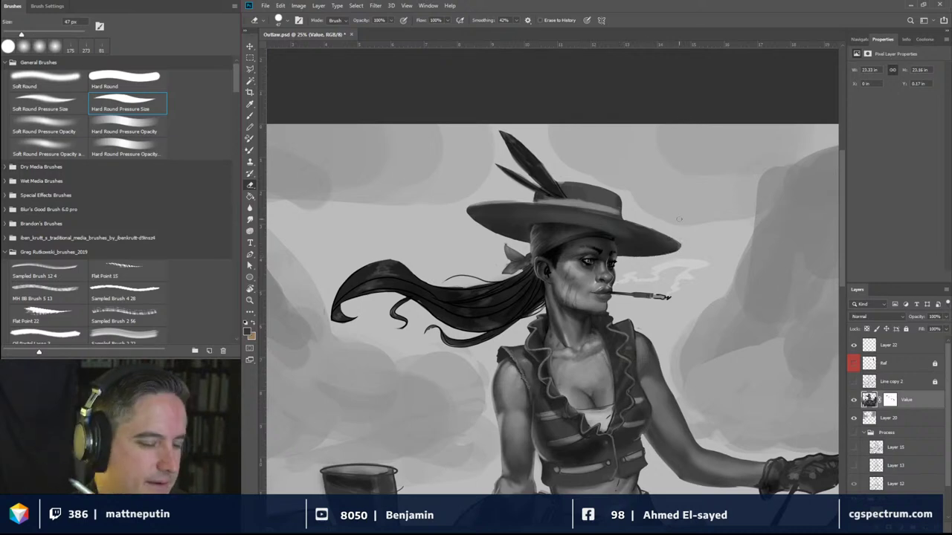
left_click(251, 116)
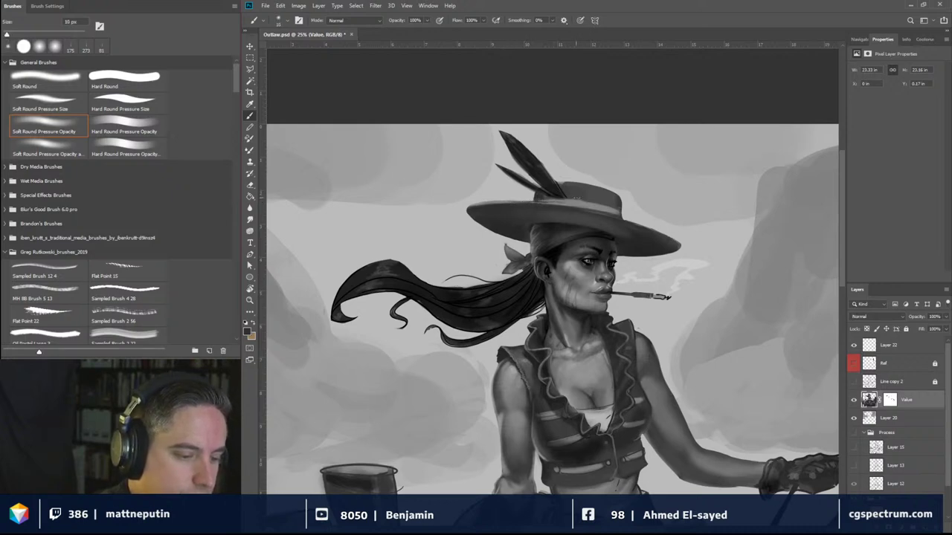
Step: Reposition the view, sample the hat's mid grey, and enlarge the brush to 130 px
left_click(547, 202)
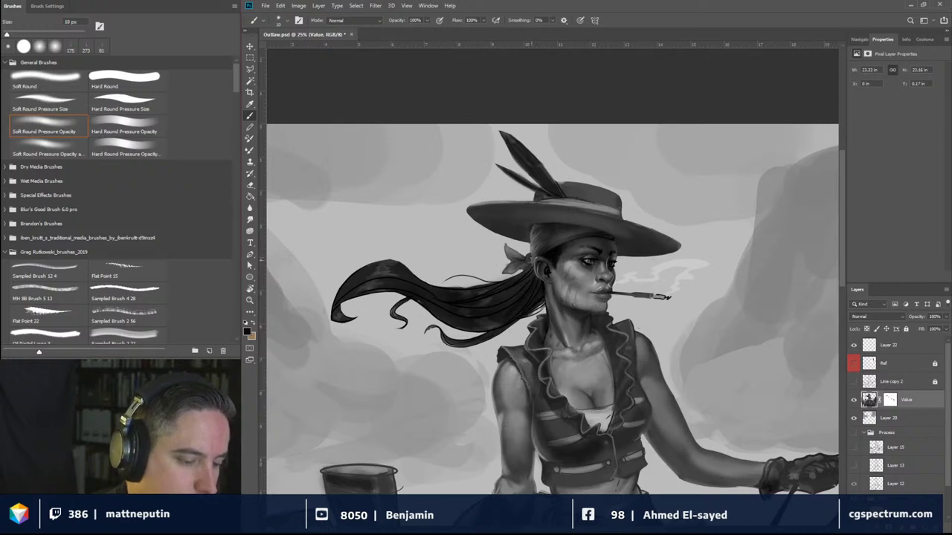
left_click_drag(630, 276, 614, 239)
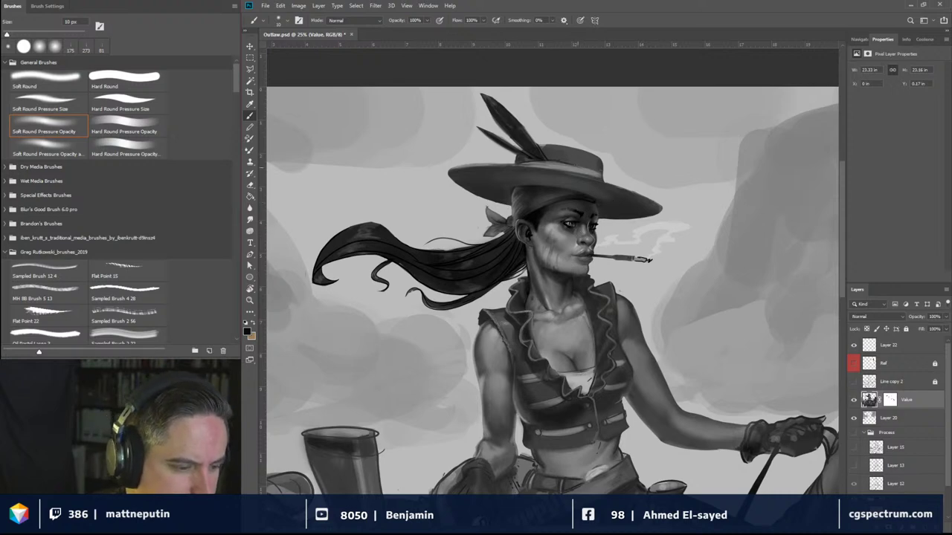
left_click(577, 162, "alt")
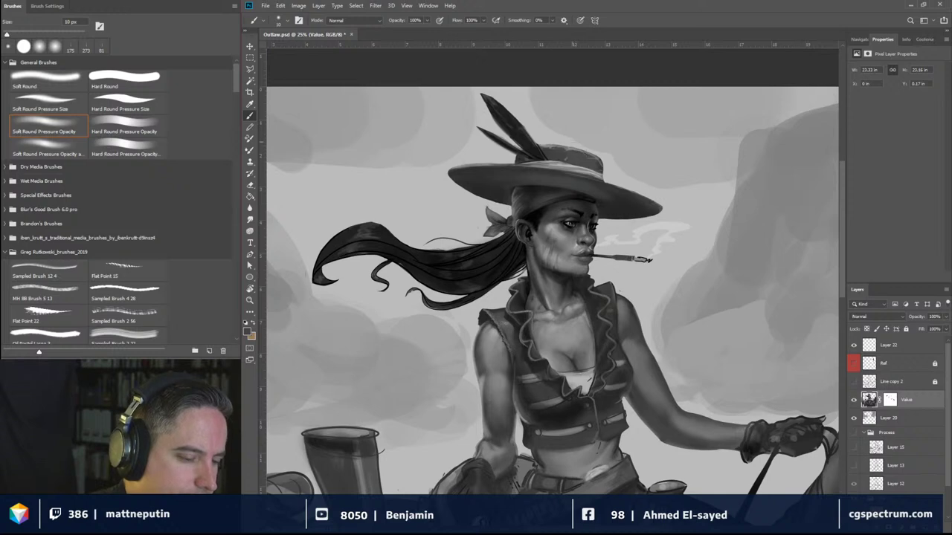
left_click_drag(577, 145, 577, 141)
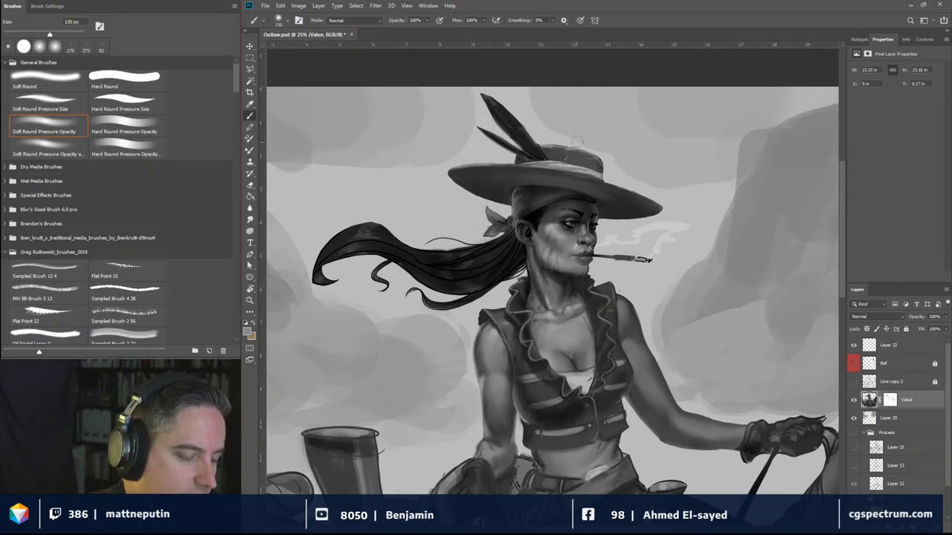
Step: Trace a Lasso selection along the top of the hat crown to contain the lighter paint
left_click(250, 70)
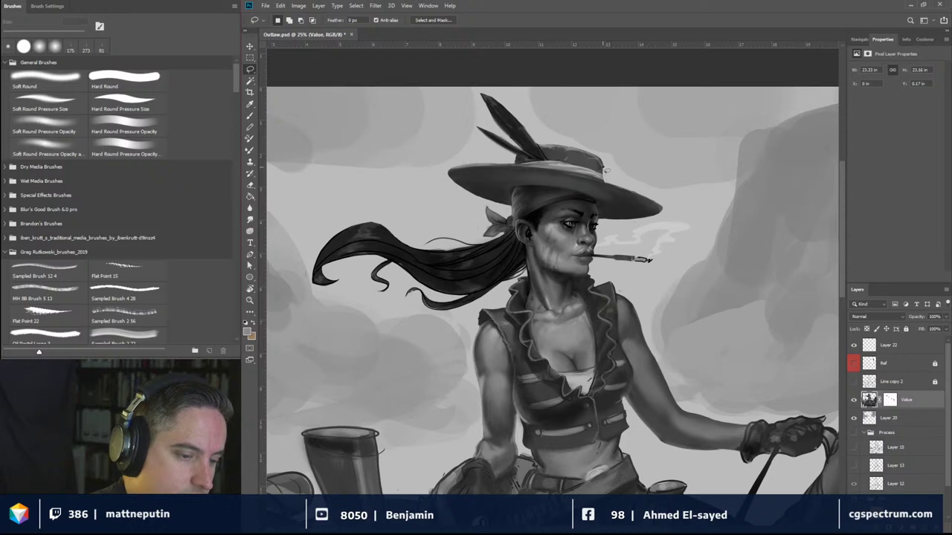
mouse_move(597, 160)
left_mouse_down()
mouse_move(541, 147)
mouse_move(554, 163)
mouse_move(603, 174)
left_mouse_up()
key("b")
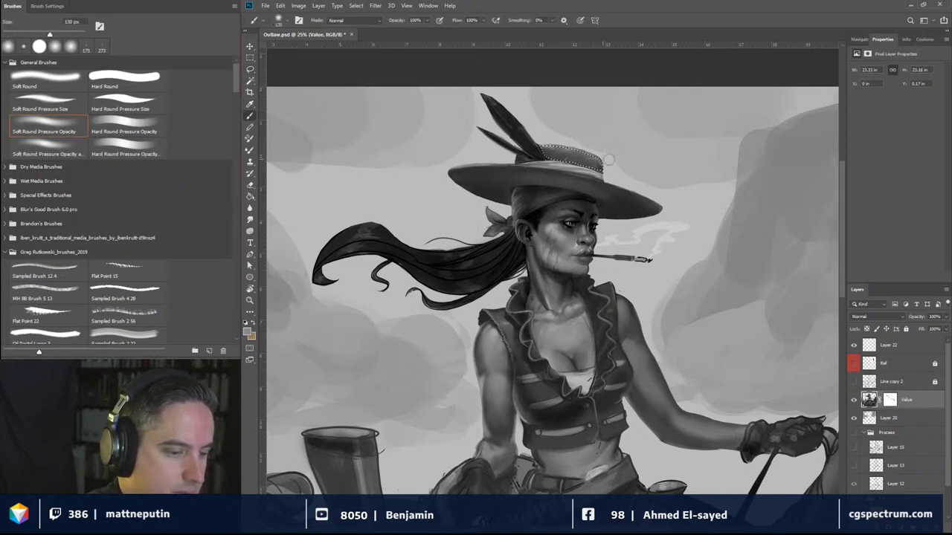
Step: Deselect the crown and shrink the brush step by step from 130 px down to 9 px
key("ctrl+d")
key("bracketleft")
key("bracketleft")
key("bracketleft")
key("bracketleft")
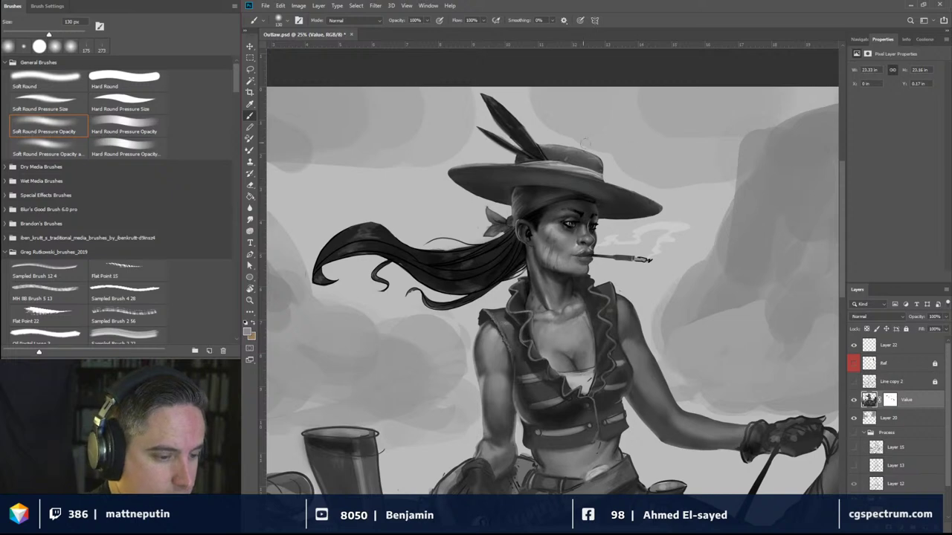
key("bracketleft")
key("bracketleft")
key("bracketleft")
key("bracketleft")
key("bracketleft")
key("bracketleft")
key("bracketleft")
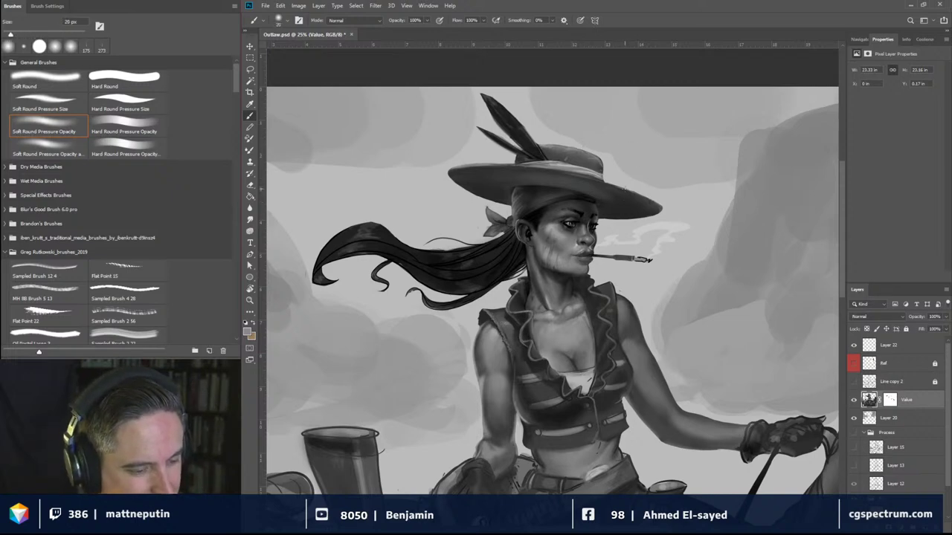
key("bracketleft")
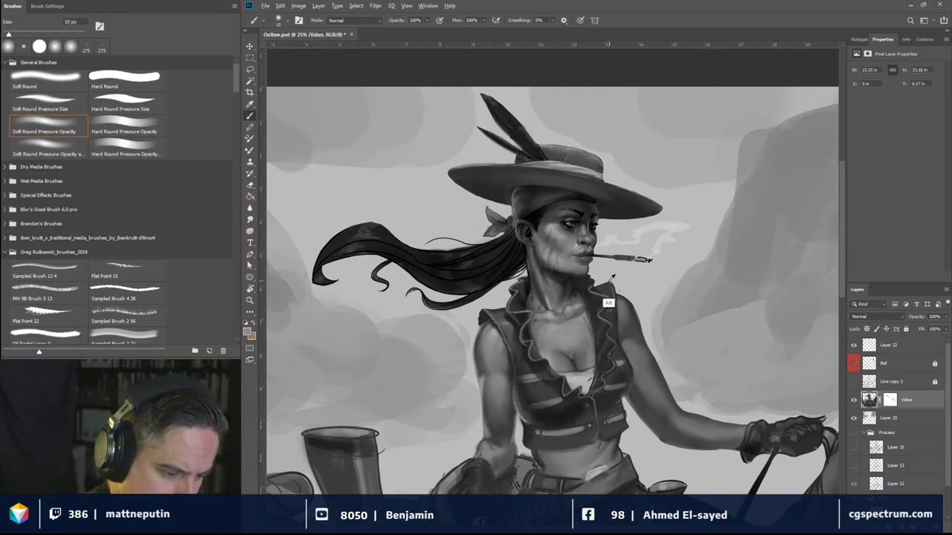
key("bracketleft")
key("bracketleft")
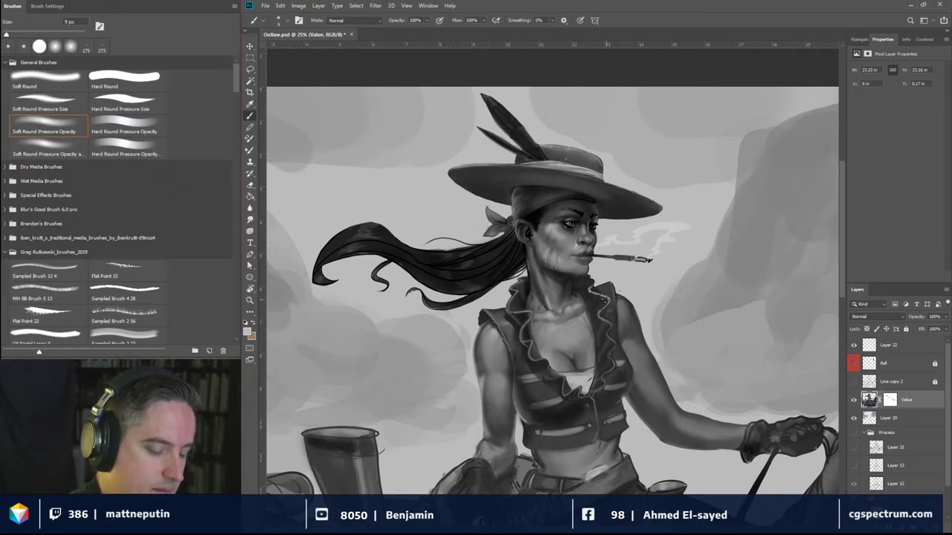
Step: Sample darker and lighter chest tones and dab shading on the neck below the chin and beside the collar
key("alt")
left_click(595, 289, "alt")
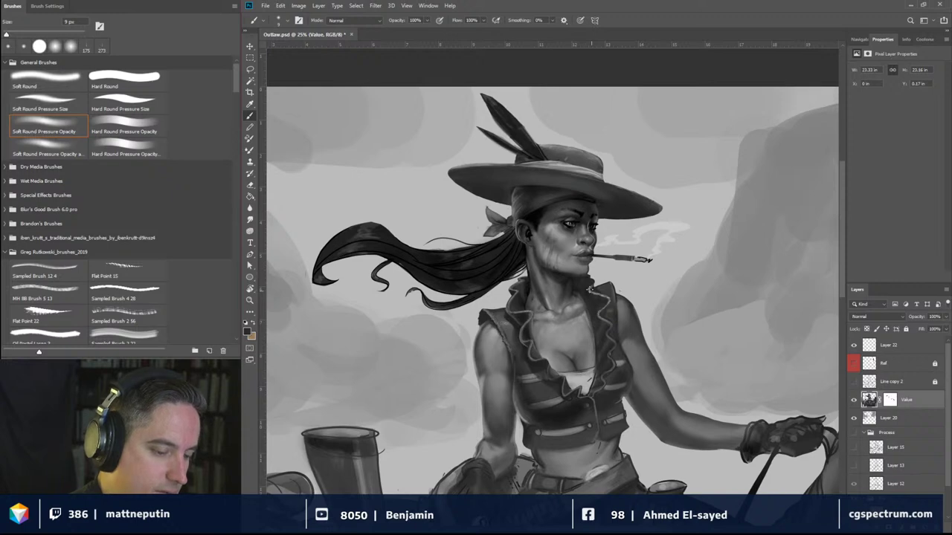
key("alt")
left_click(589, 310, "alt")
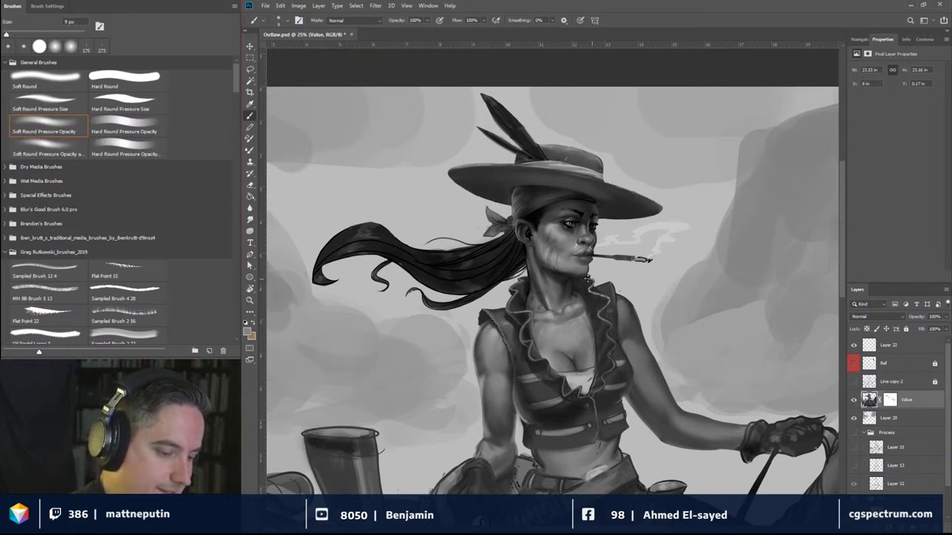
left_click(590, 278)
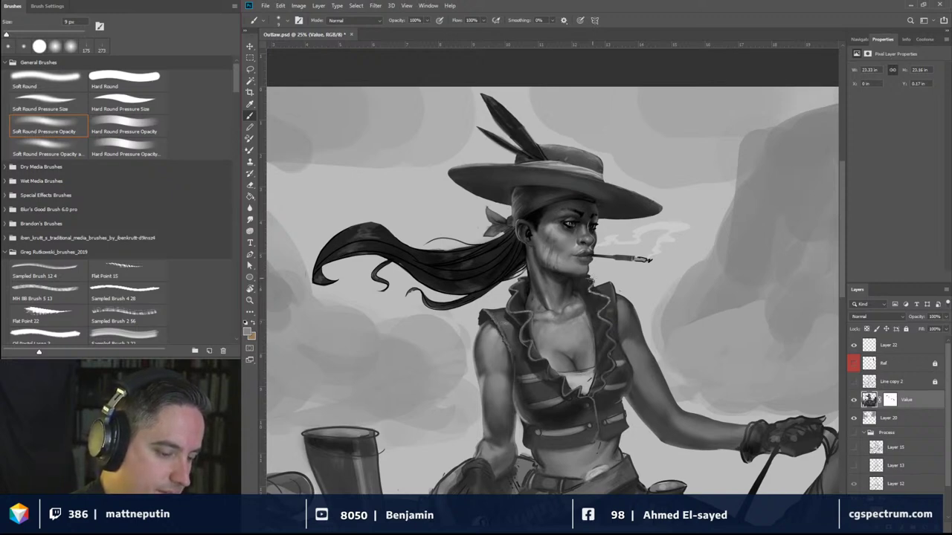
left_click(604, 305, "alt")
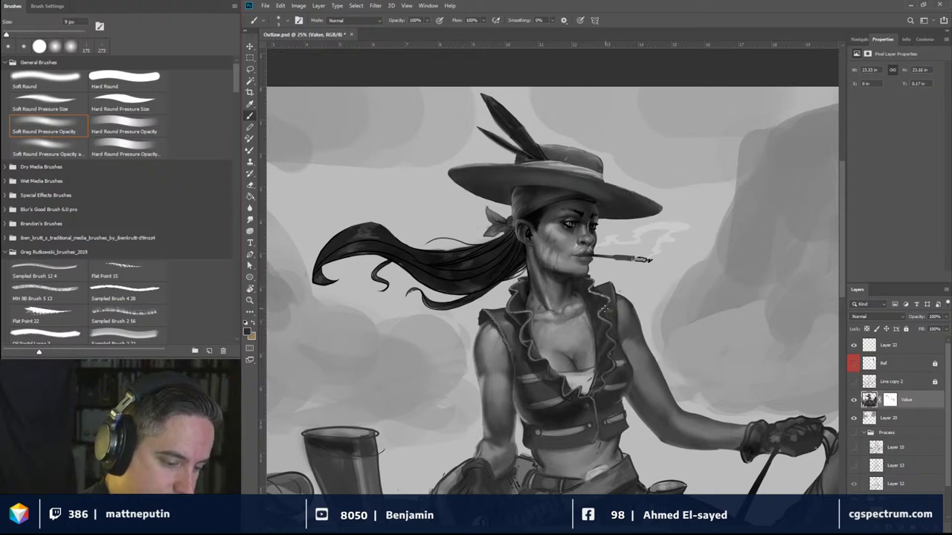
left_click(599, 312)
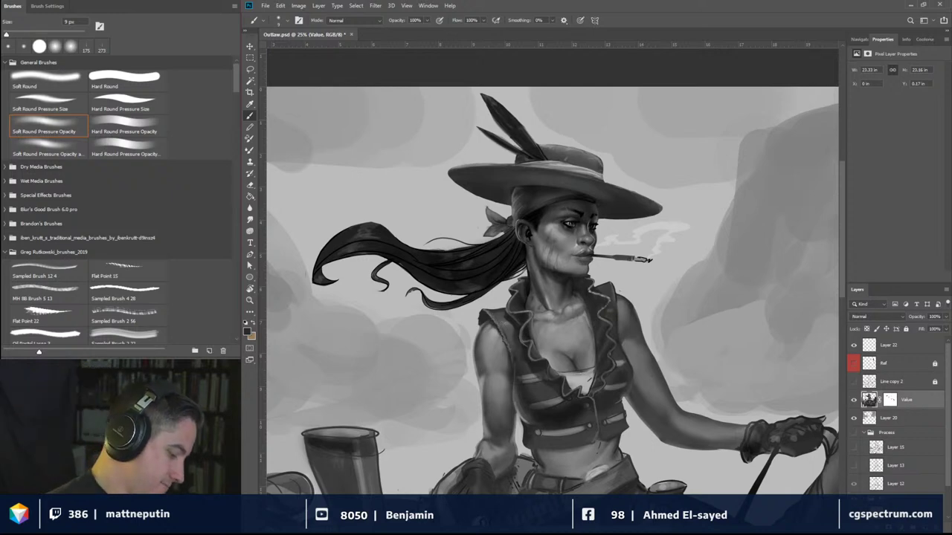
Step: Zoom to 33.3%, bring the feathers into view, and sample the dark grey at the feather base
key("ctrl+plus")
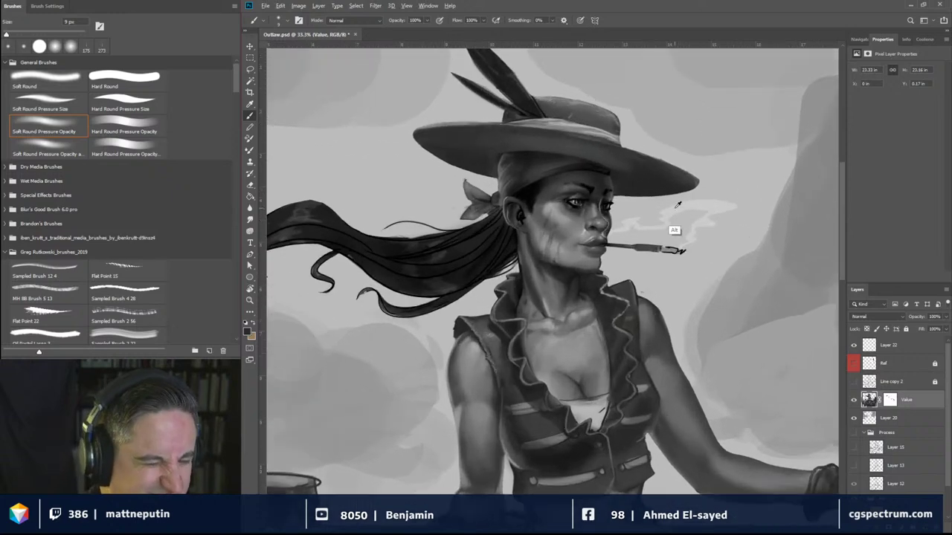
left_click(627, 211, "alt")
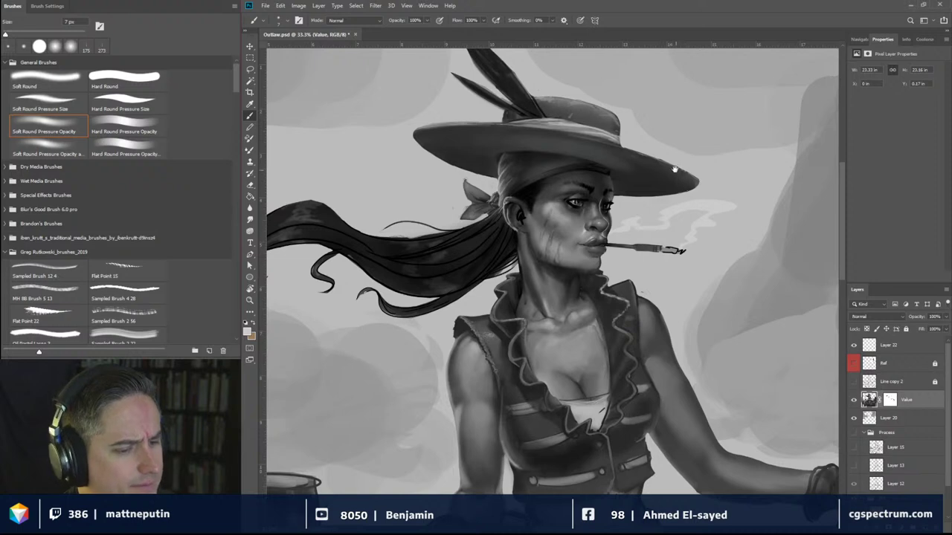
left_click_drag(683, 182, 705, 242)
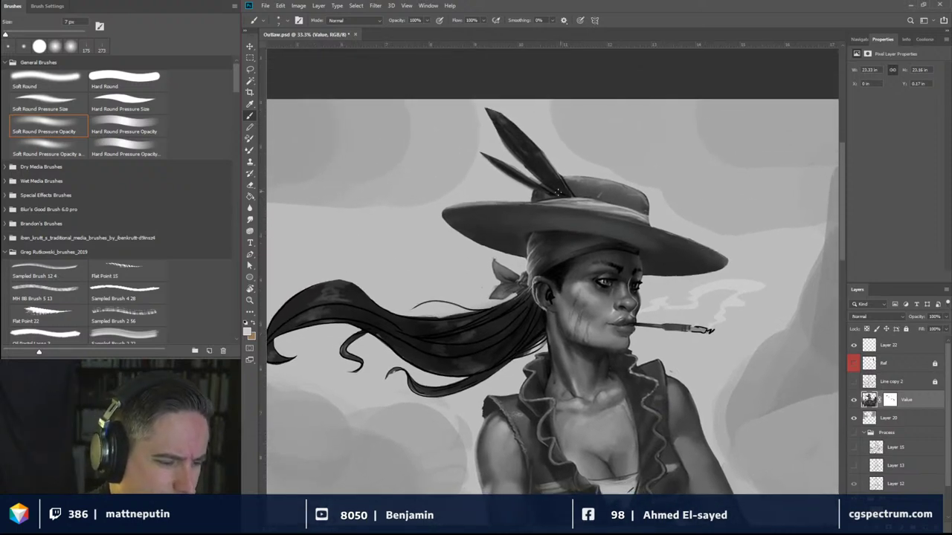
key("alt")
left_click(535, 193, "alt")
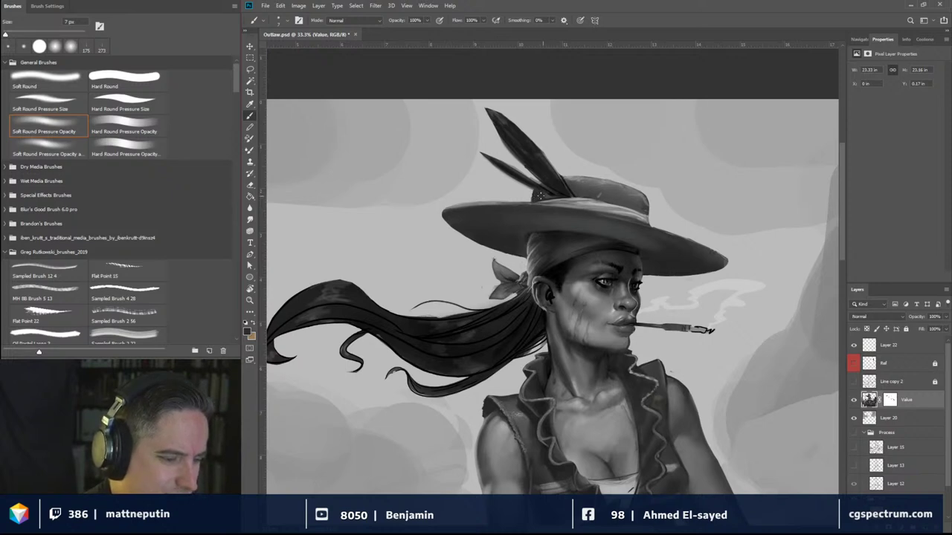
Step: Erase along the hat feather to thin it, then clean a small patch with a 10 px eraser
key("e")
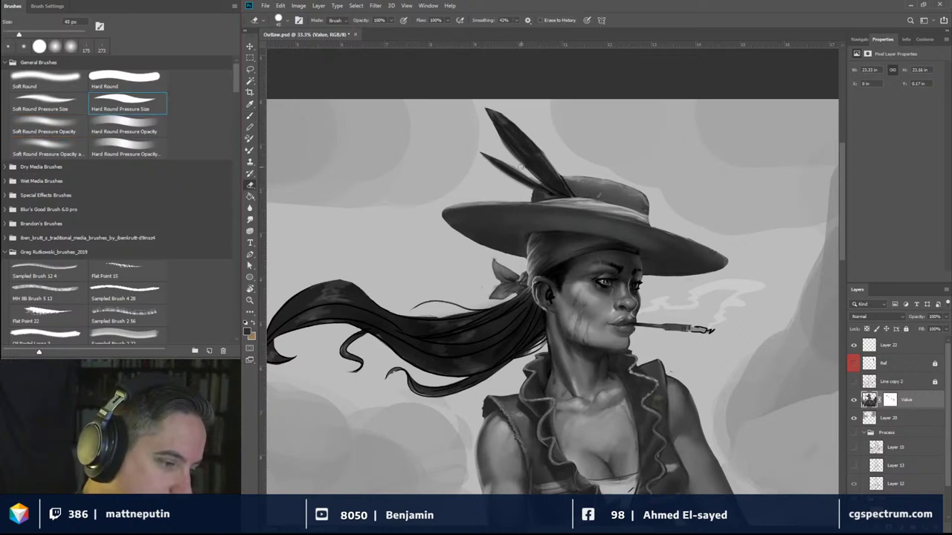
mouse_move(496, 132)
left_mouse_down()
mouse_move(519, 162)
mouse_move(497, 157)
mouse_move(535, 182)
left_mouse_up()
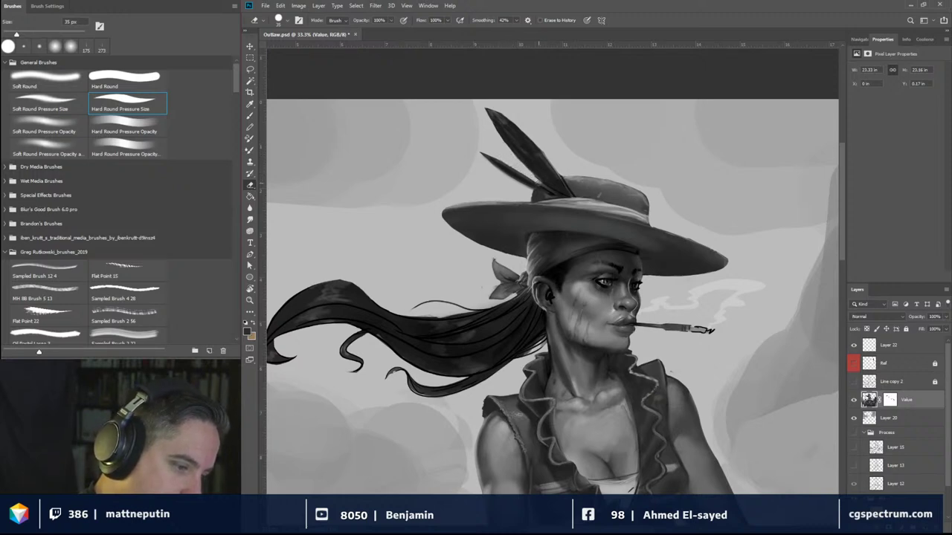
key("bracketleft")
key("bracketleft")
key("bracketleft")
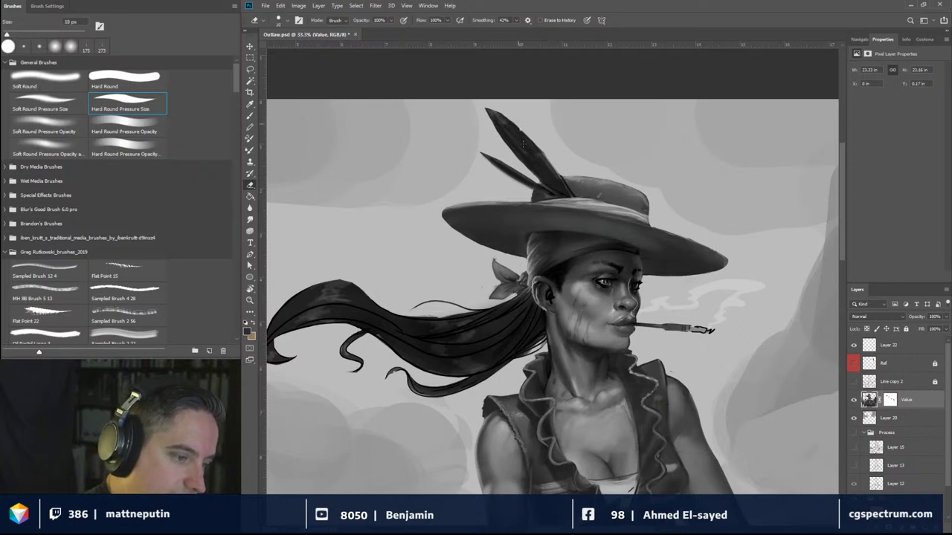
left_click_drag(519, 125, 519, 132)
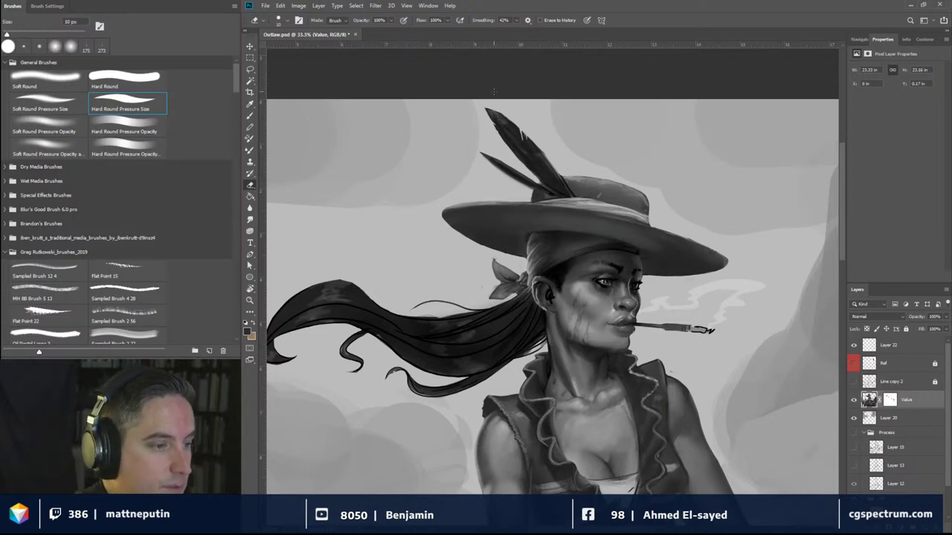
Step: Turn eraser smoothing down to 0% and shrink the eraser to 7 px
left_click(517, 20)
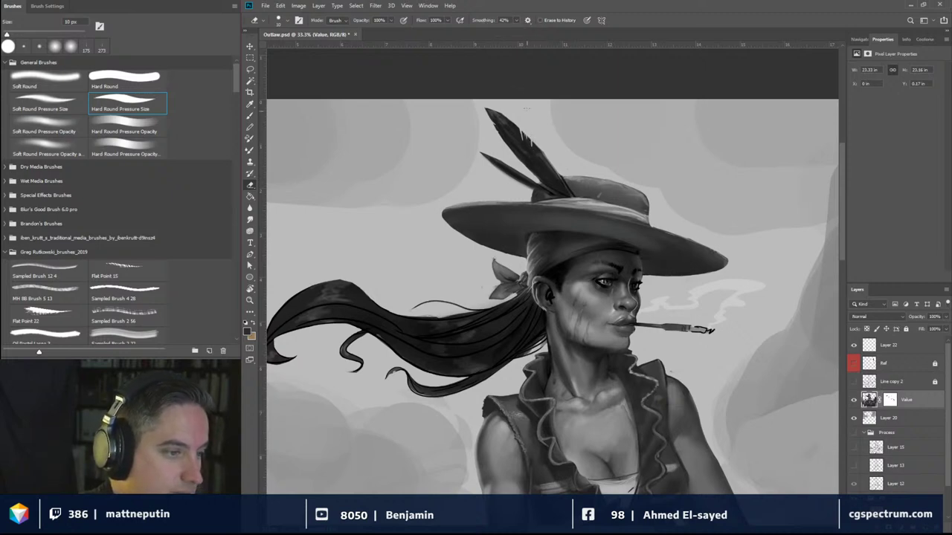
left_click(517, 21)
left_click_drag(517, 33, 497, 33)
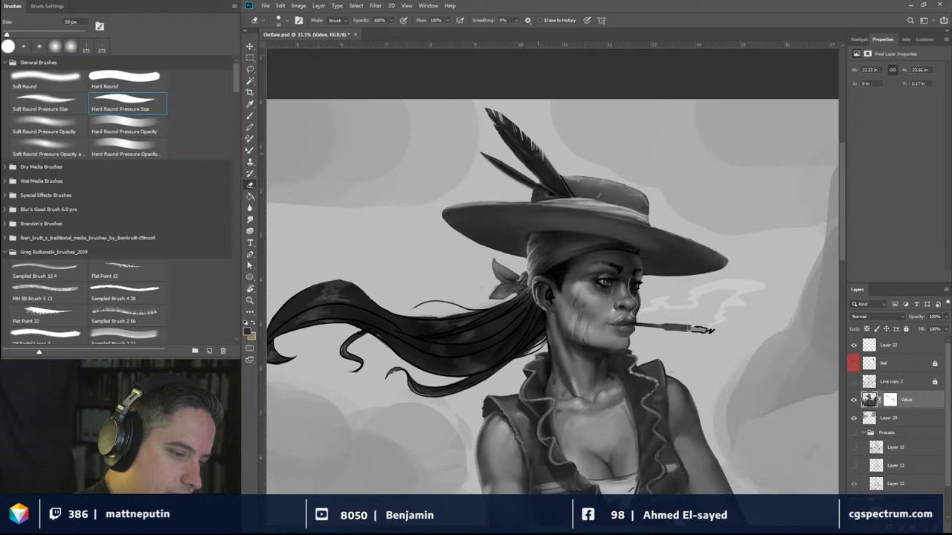
key("bracketleft")
key("bracketleft")
key("bracketleft")
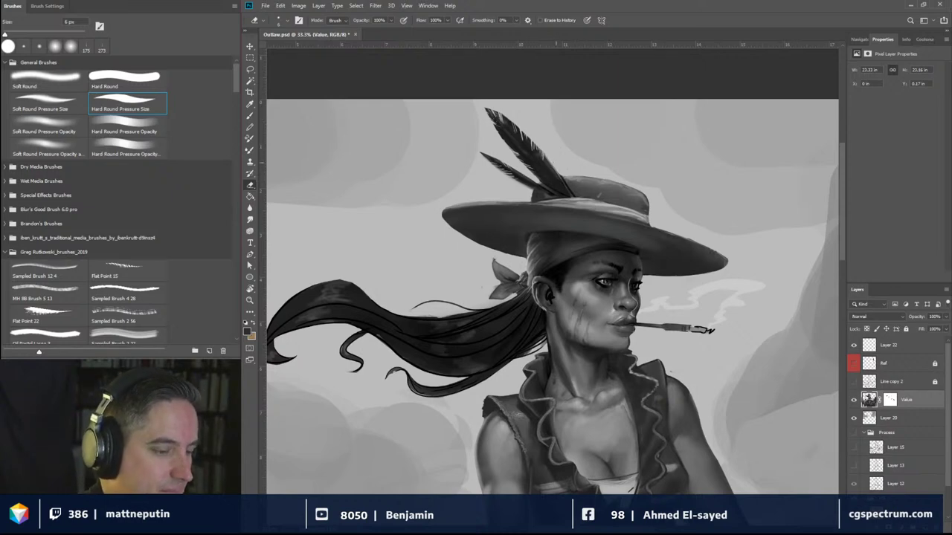
Step: Switch to a 37 px brush, sample the hat's grey, raise smoothing, and choose Hard Round Pressure Size
left_click(251, 115)
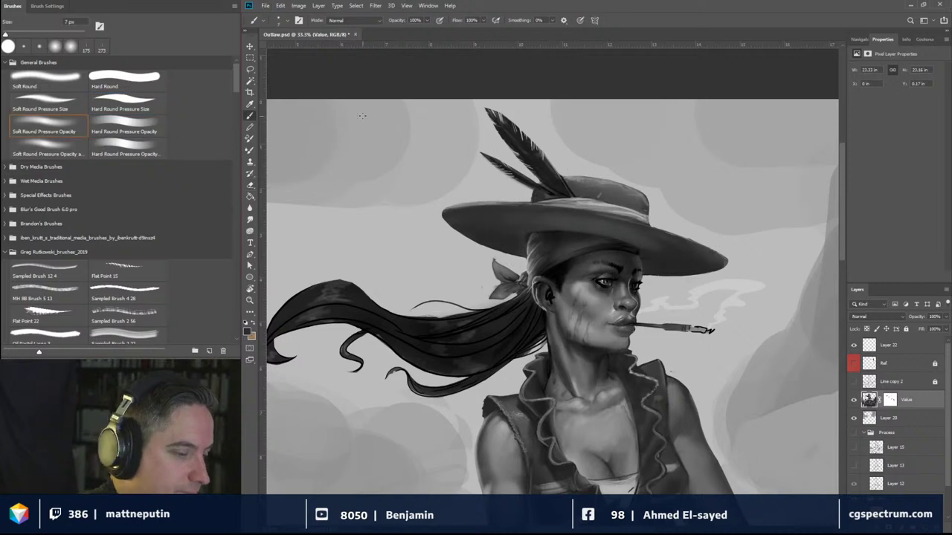
key("bracketright")
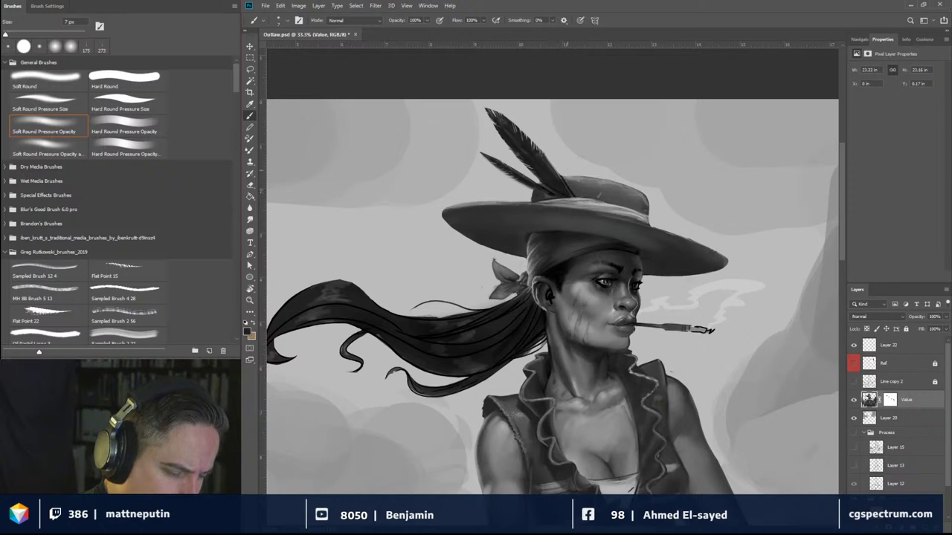
key("bracketright")
key("bracketright")
key("bracketright")
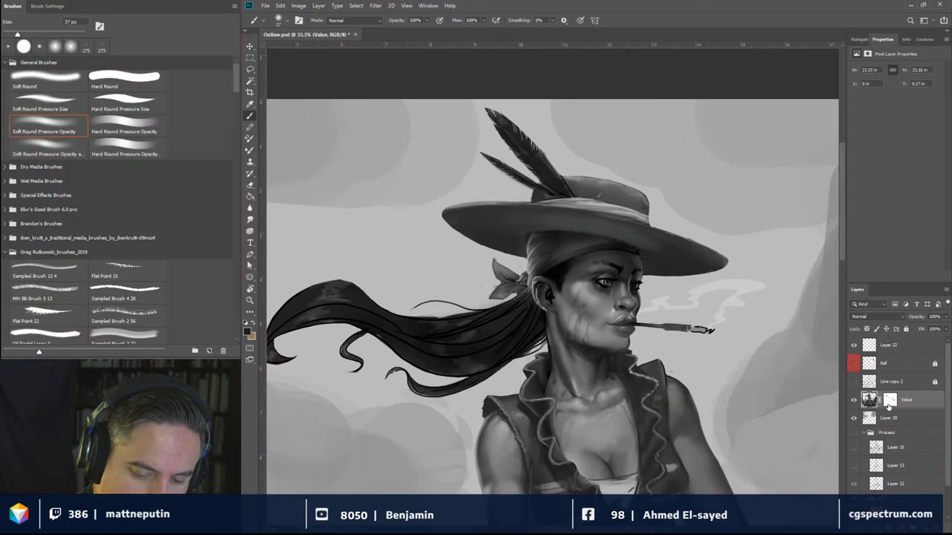
key("alt")
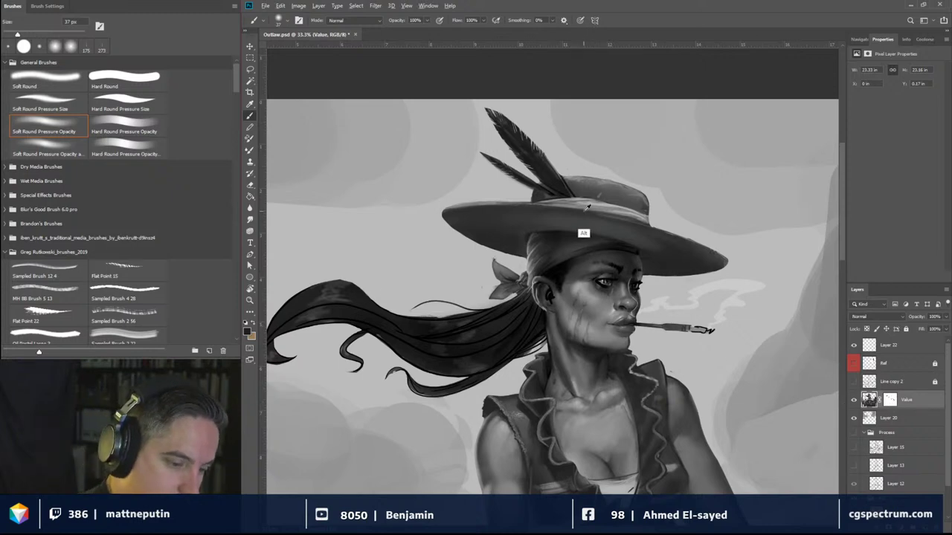
left_click(584, 196, "alt")
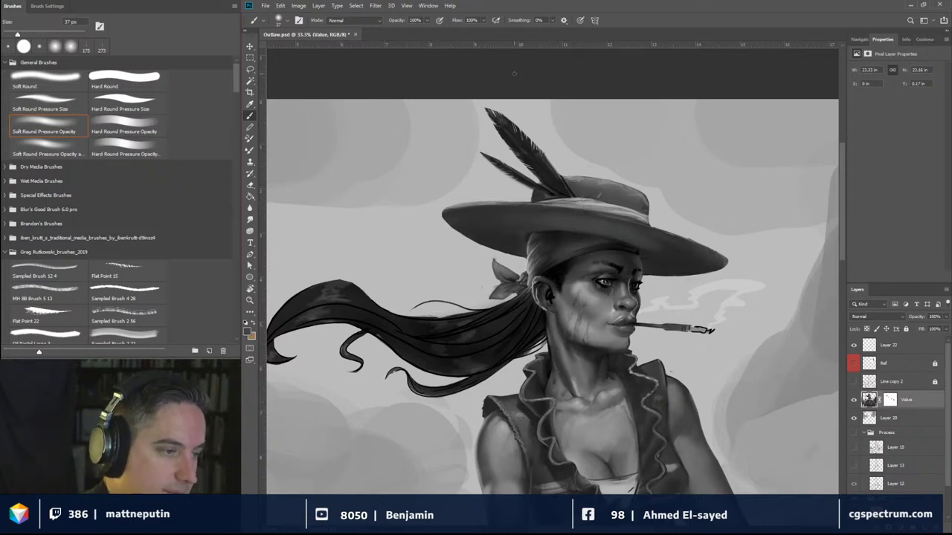
left_click_drag(552, 21, 574, 32)
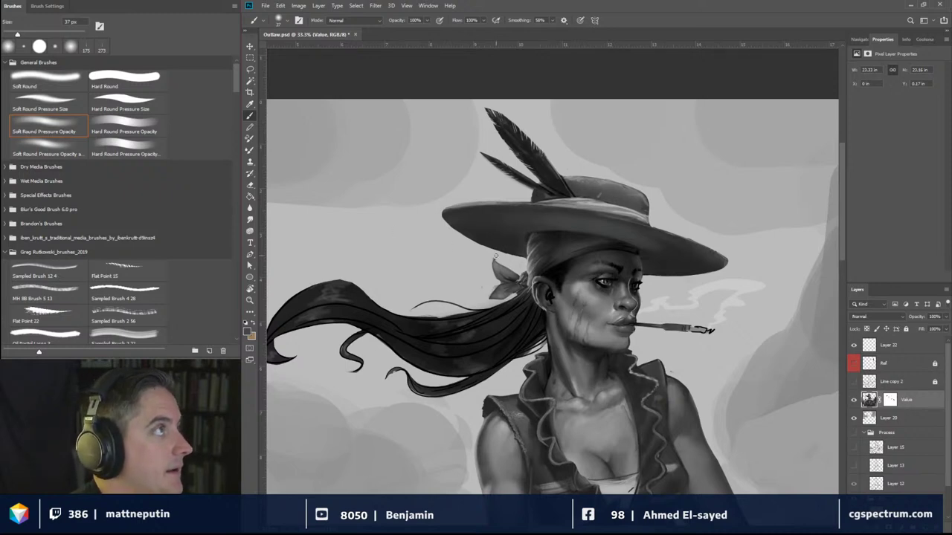
left_click(132, 101)
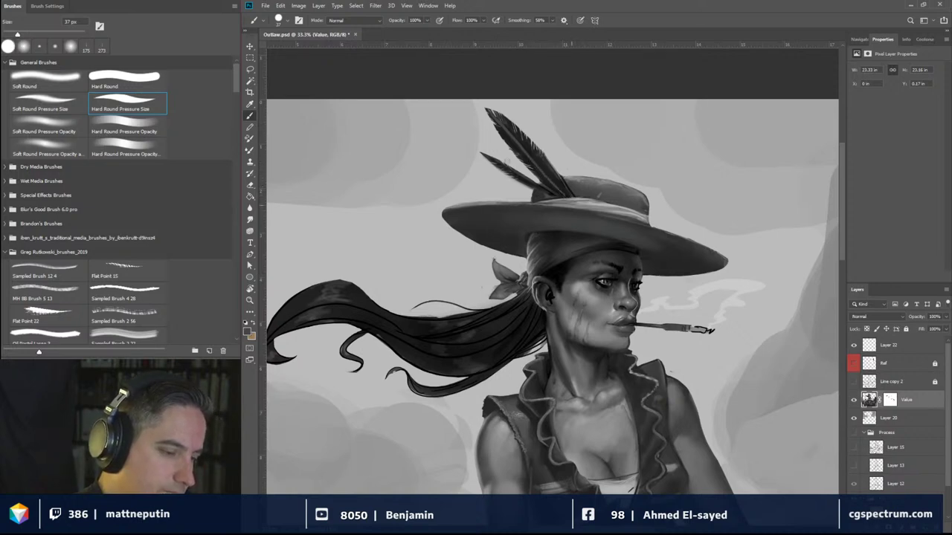
Step: Shrink the hard pressure-sized brush from 37 px to 8 px
key("bracketleft")
key("bracketleft")
key("bracketleft")
key("bracketleft")
key("bracketleft")
key("bracketleft")
key("bracketleft")
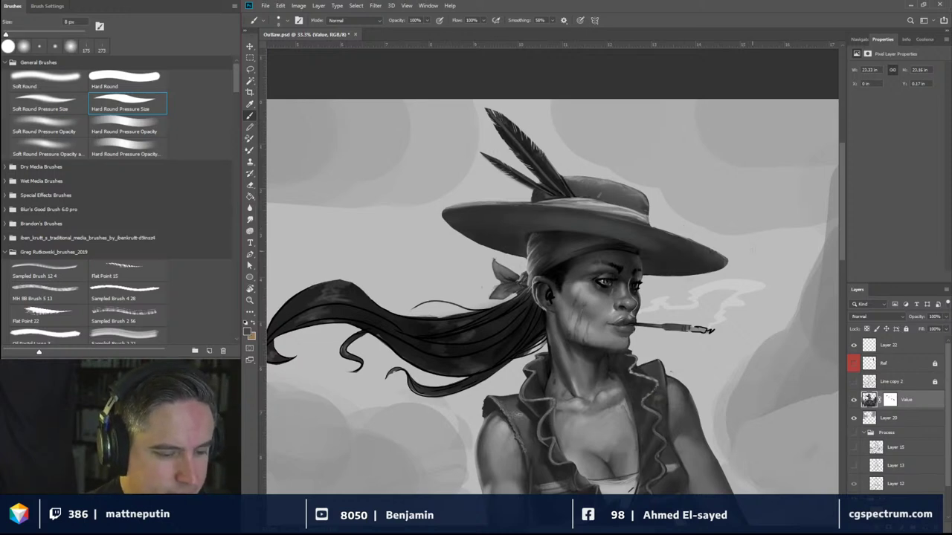
Step: Toggle the Value layer's visibility and its mask off and on to compare the result
left_click(854, 399)
left_click(854, 399)
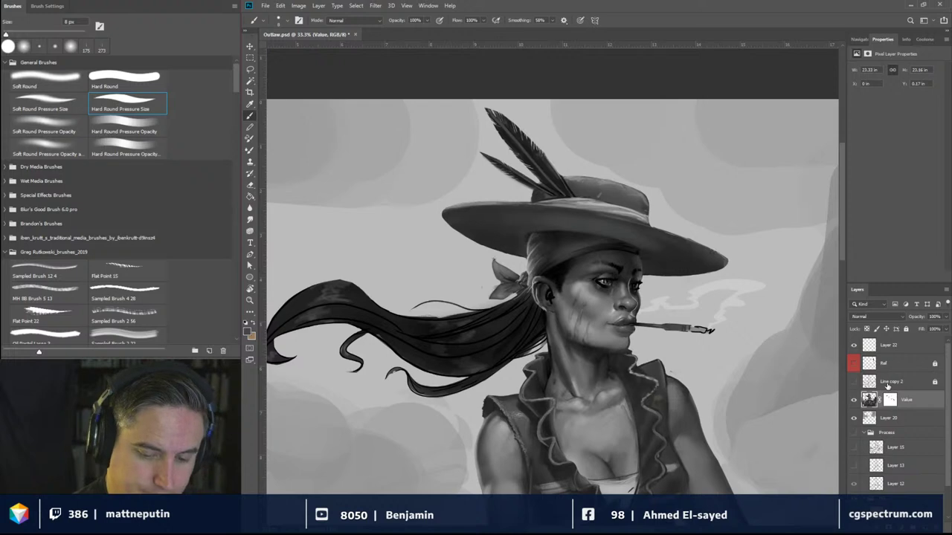
right_click(917, 402)
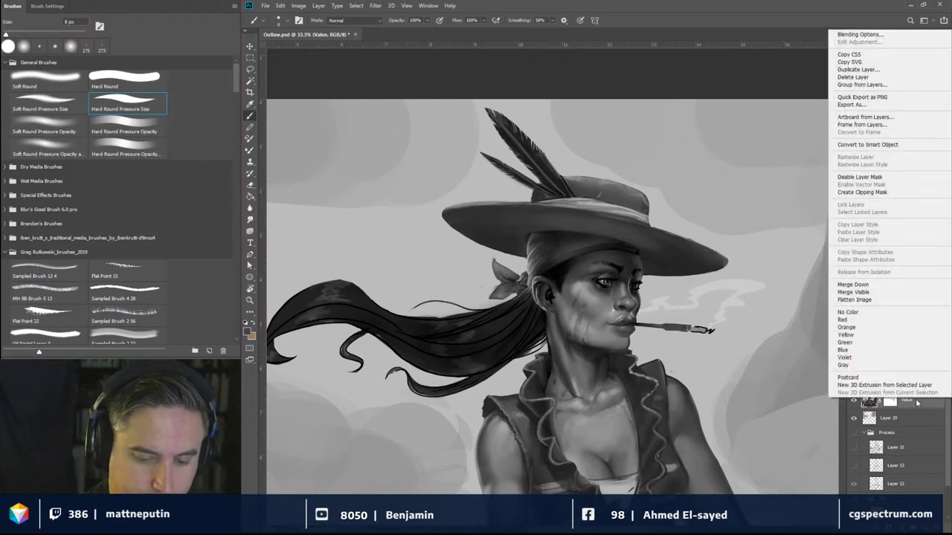
left_click(920, 405)
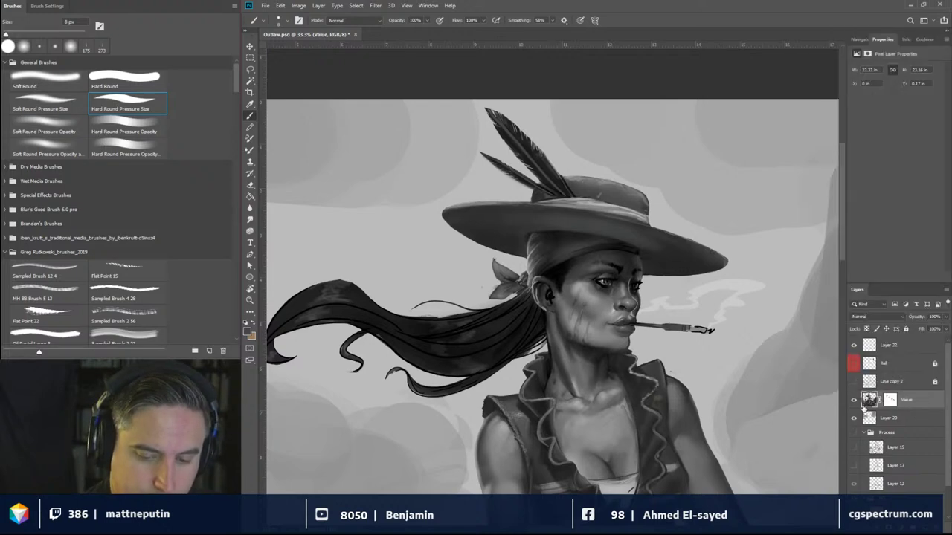
right_click(891, 402)
left_click(893, 406)
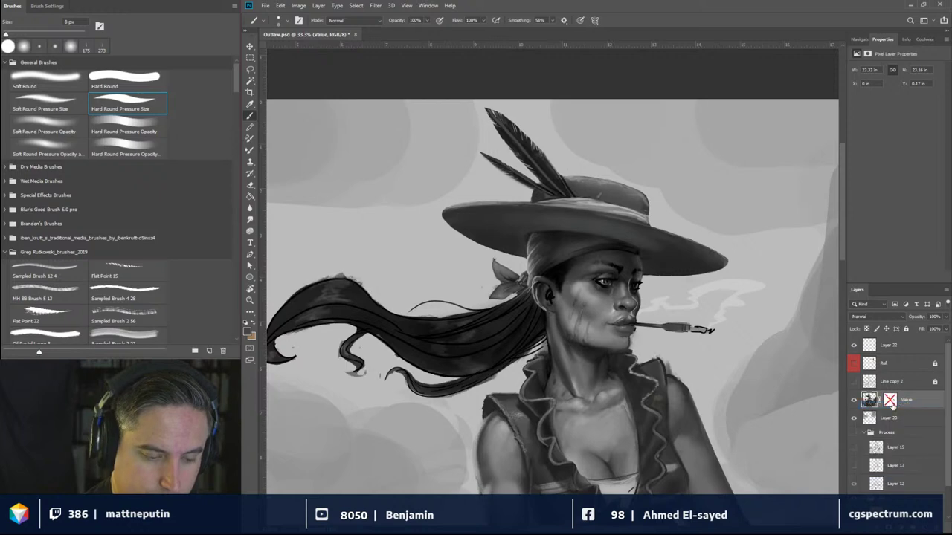
right_click(914, 401)
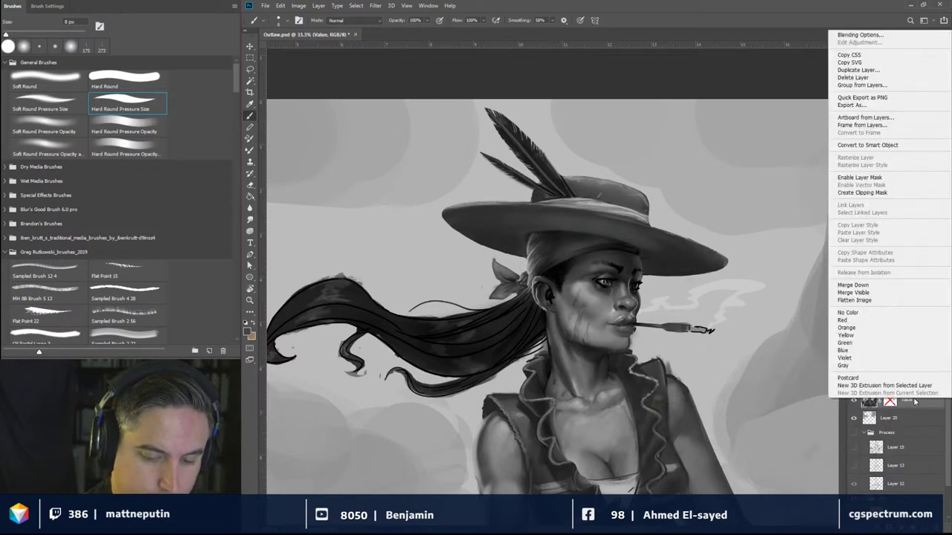
left_click(920, 406)
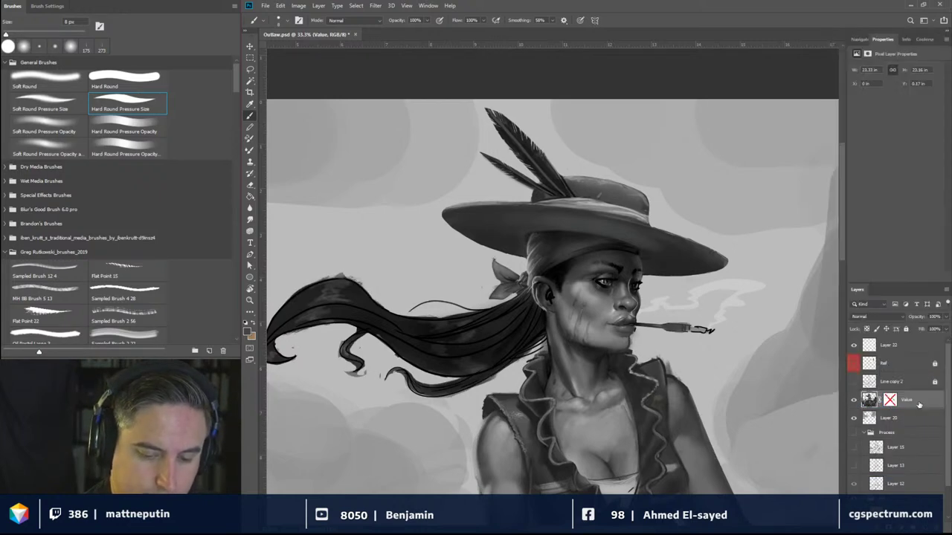
right_click(875, 401)
right_click(889, 400)
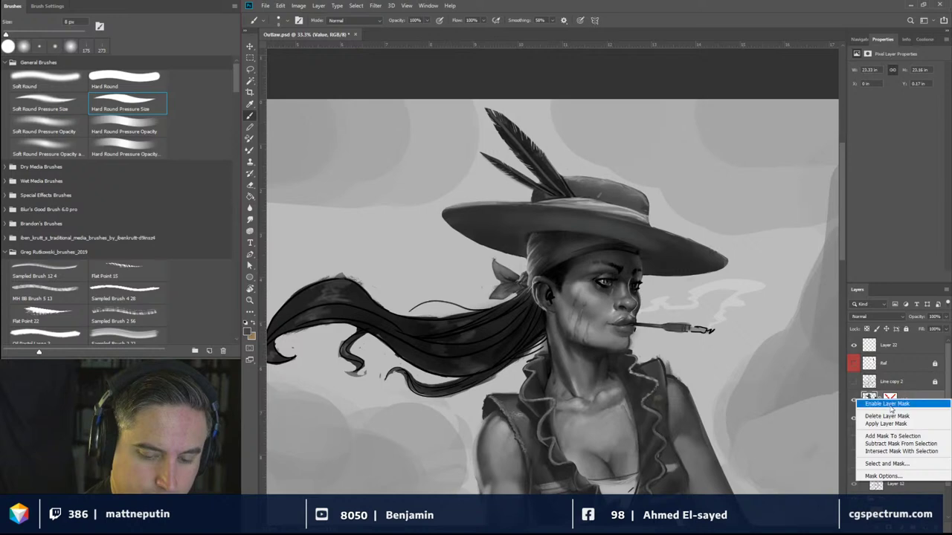
left_click(892, 404)
Step: Convert the Value layer to a Smart Object, then rasterize it to bake in the mask
right_click(911, 400)
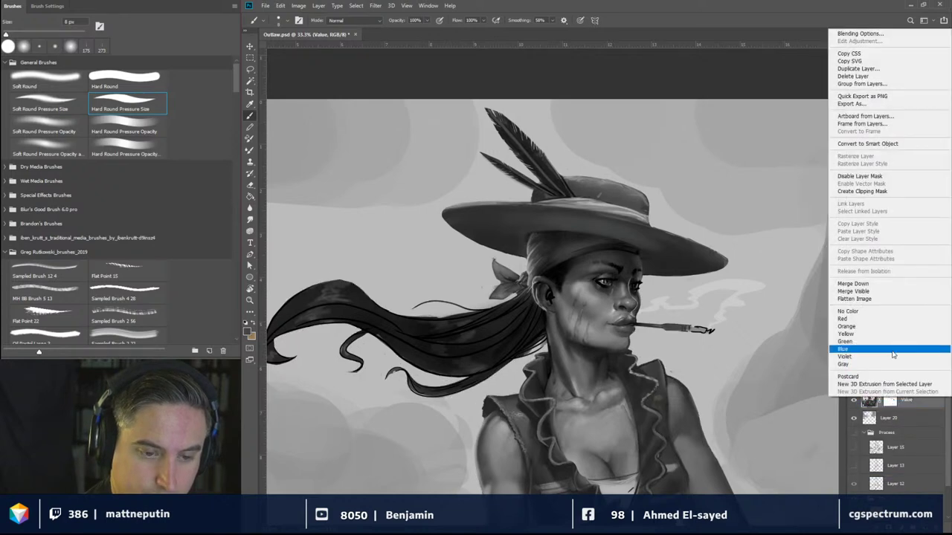
left_click(883, 145)
right_click(897, 401)
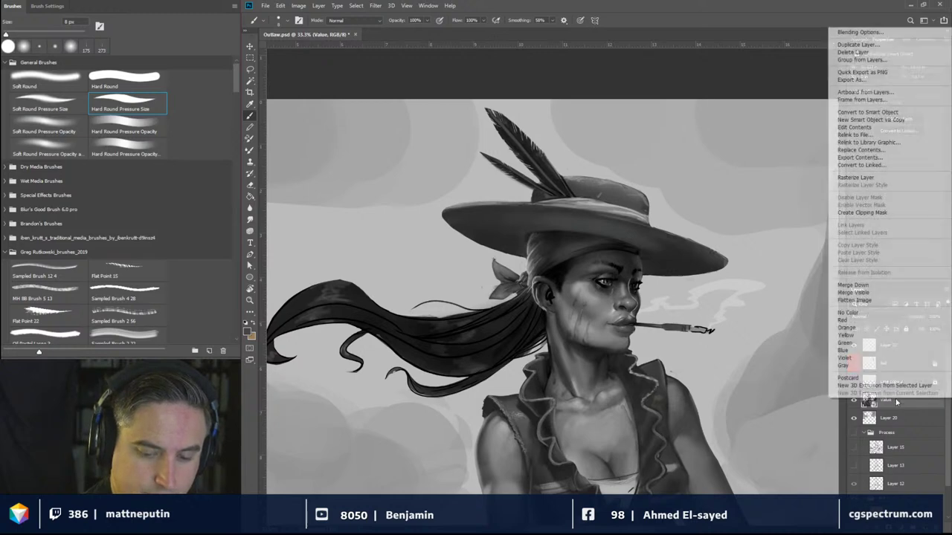
left_click(857, 178)
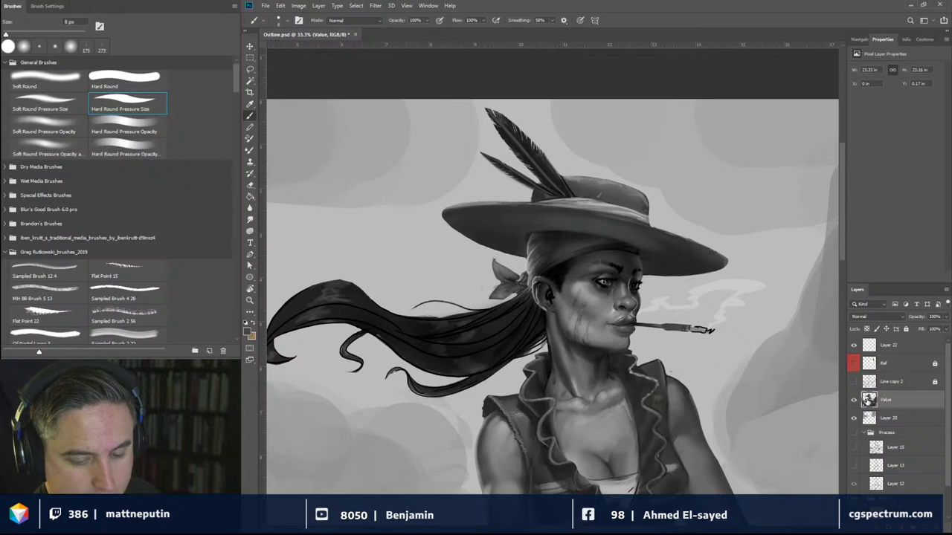
left_click(853, 399)
left_click(853, 399)
Step: Toggle the Value layer off and back on so the cowgirl shows over the cloud background
left_click(854, 399)
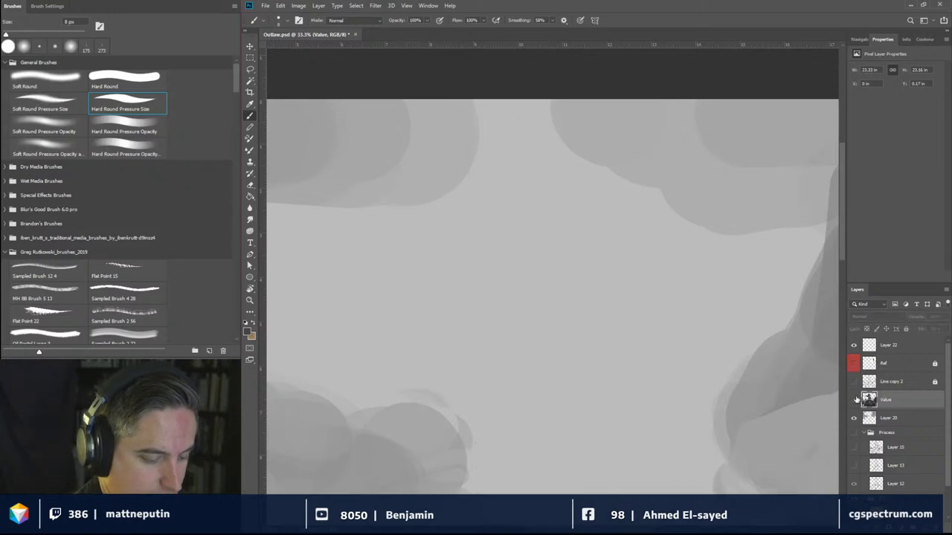
left_click(854, 399)
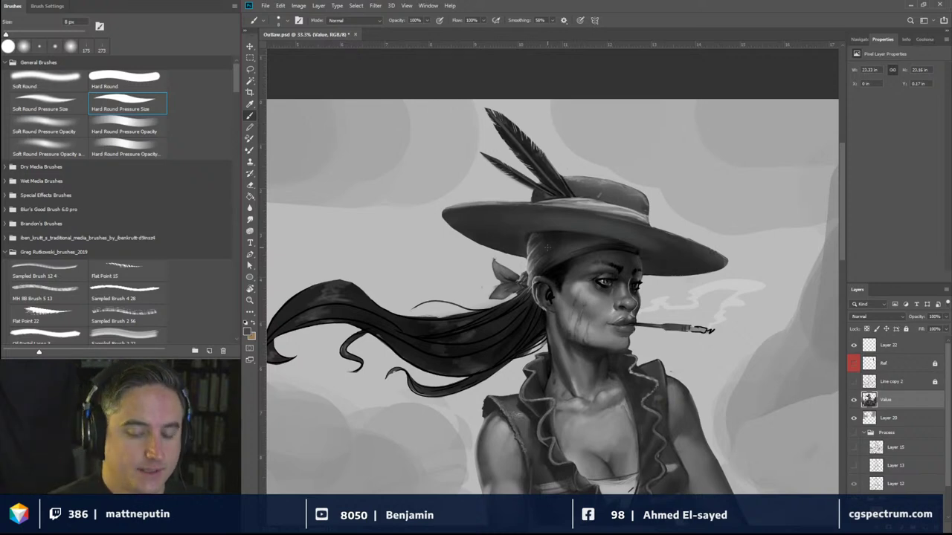
right_click(911, 381)
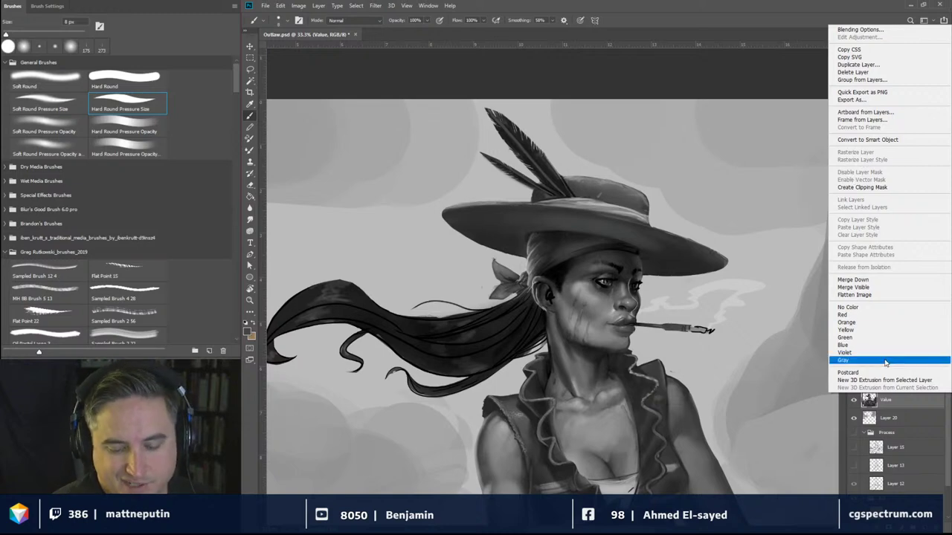
left_click(917, 402)
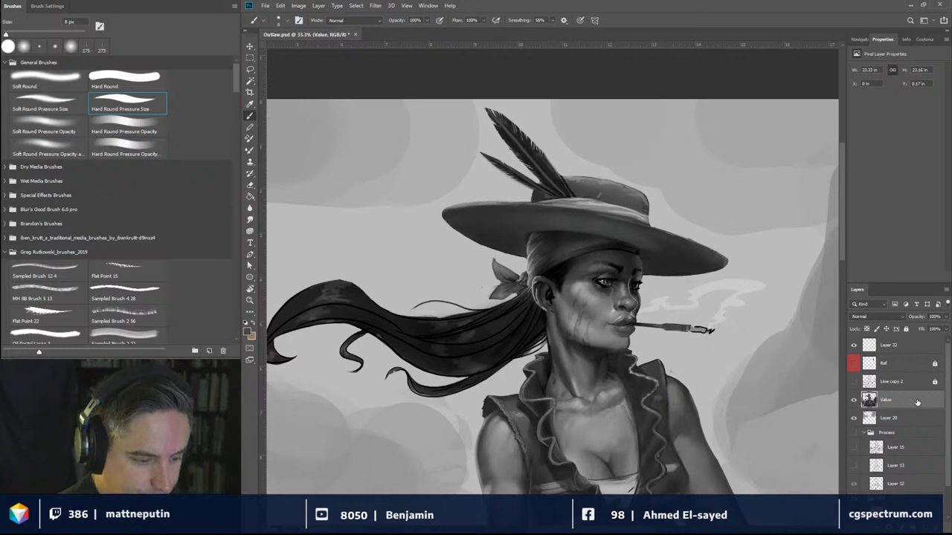
Step: Enlarge the Eraser brush, then switch to the Lasso tool for freehand selection
key("e")
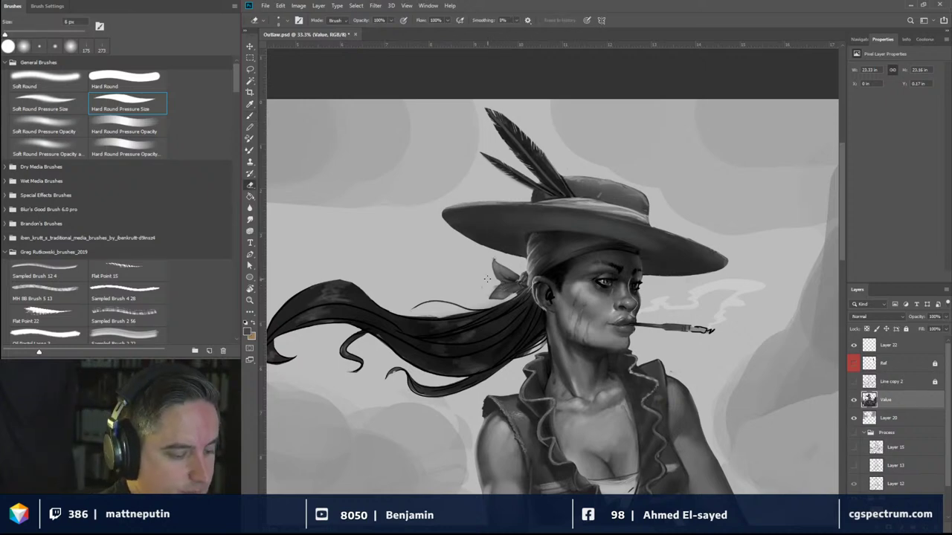
left_click_drag(487, 279, 498, 281)
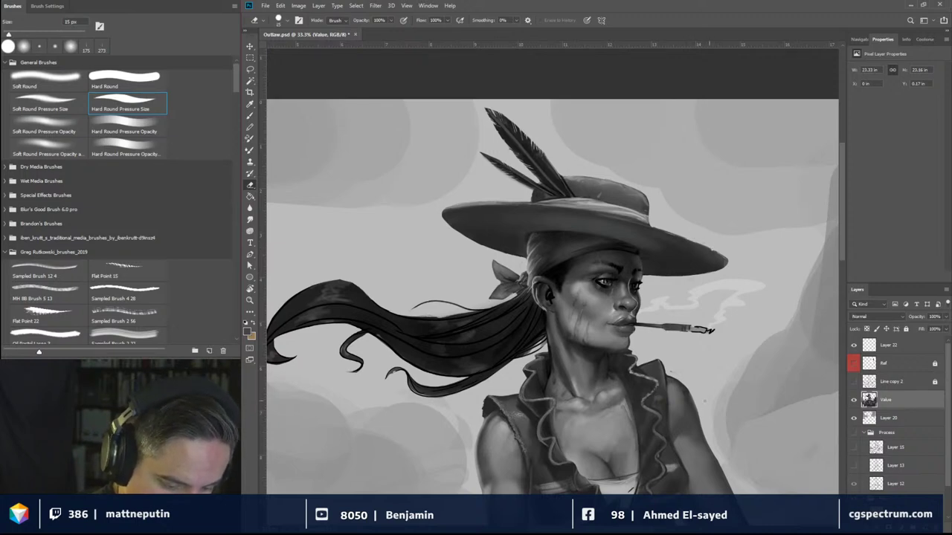
scroll(706, 398, "down", 5)
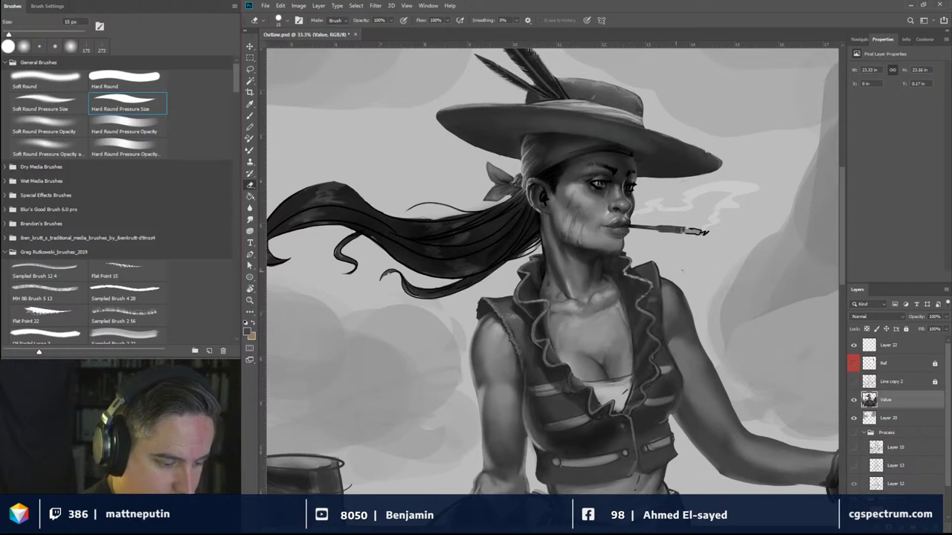
scroll(696, 390, "up", 3)
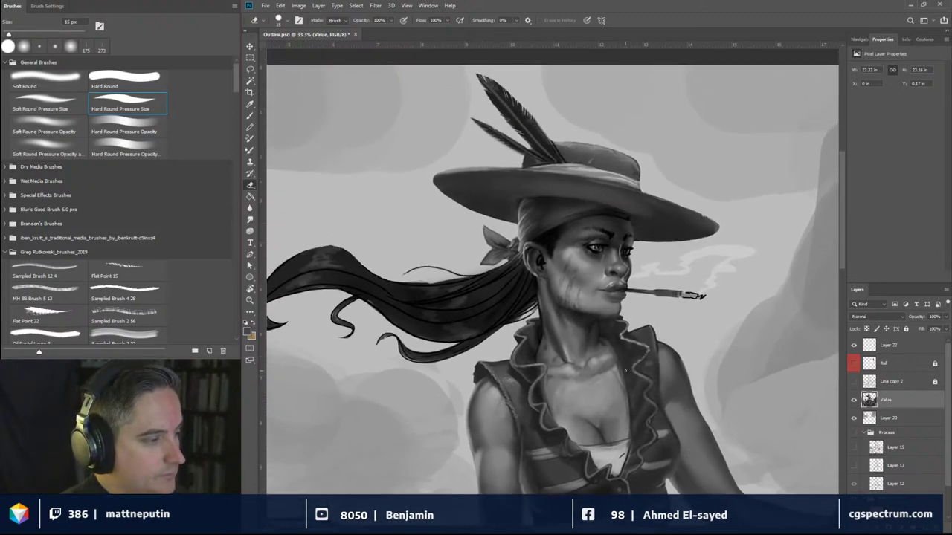
left_click(251, 70)
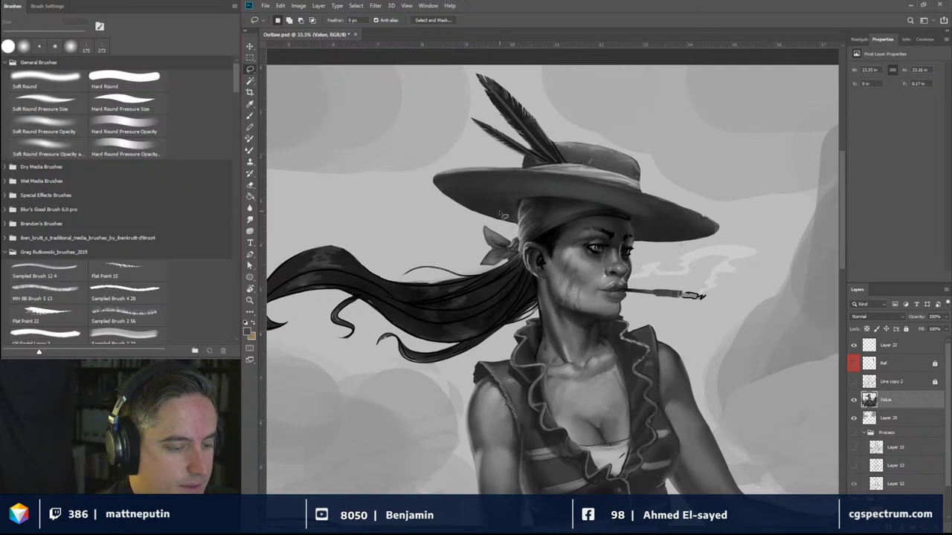
Step: Lasso the hat brim, copy it to Layer 23, and tilt and nudge it into place
mouse_move(499, 211)
left_mouse_down()
mouse_move(569, 198)
mouse_move(653, 216)
mouse_move(649, 228)
mouse_move(686, 238)
mouse_move(720, 236)
mouse_move(699, 216)
mouse_move(583, 178)
mouse_move(496, 172)
mouse_move(434, 198)
mouse_move(455, 213)
left_mouse_up()
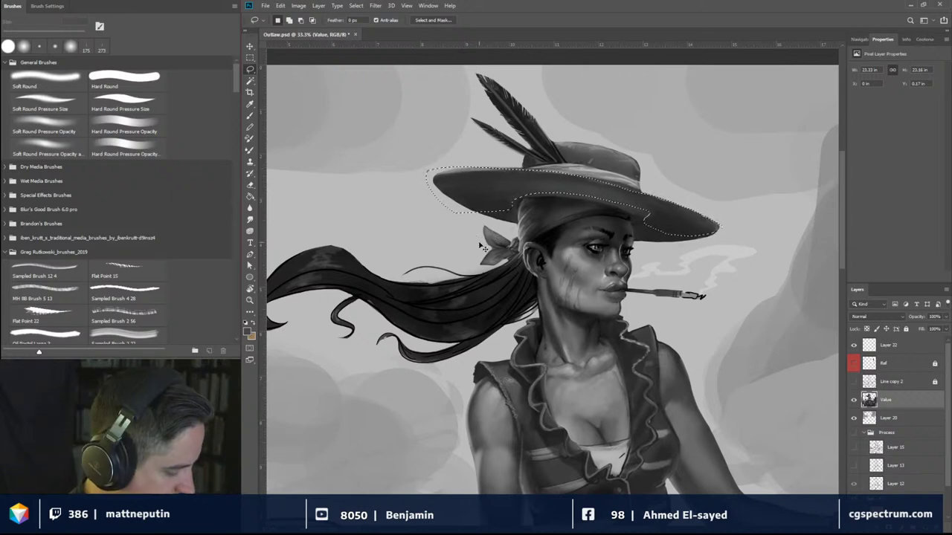
key("ctrl+j")
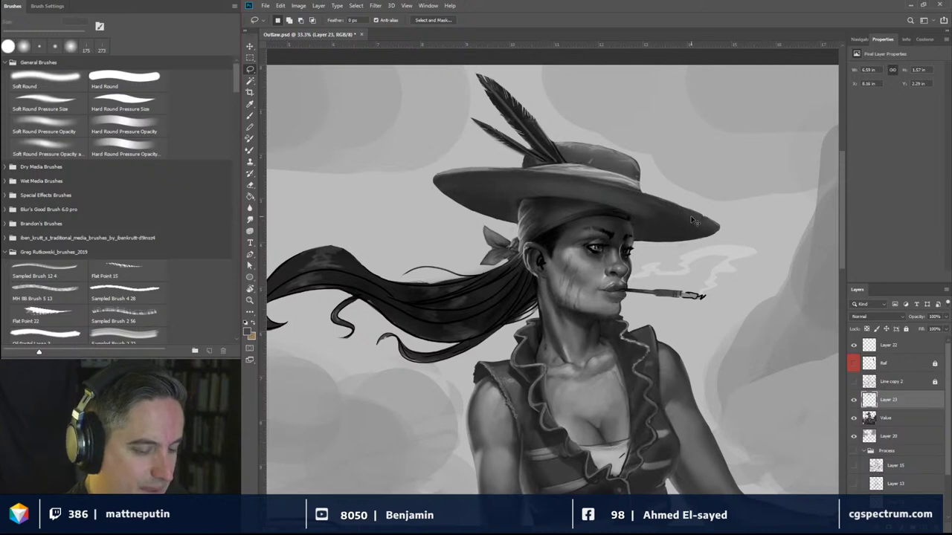
key("ctrl+t")
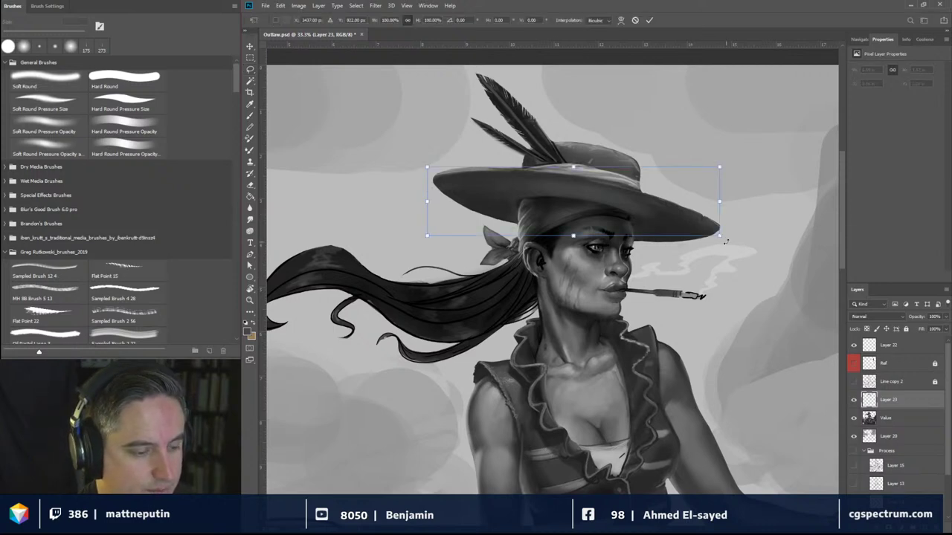
left_click_drag(726, 242, 701, 223)
key("Left")
key("Left")
key("Left")
key("Left")
key("Left")
key("Left")
key("Left")
key("Left")
key("Left")
key("Left")
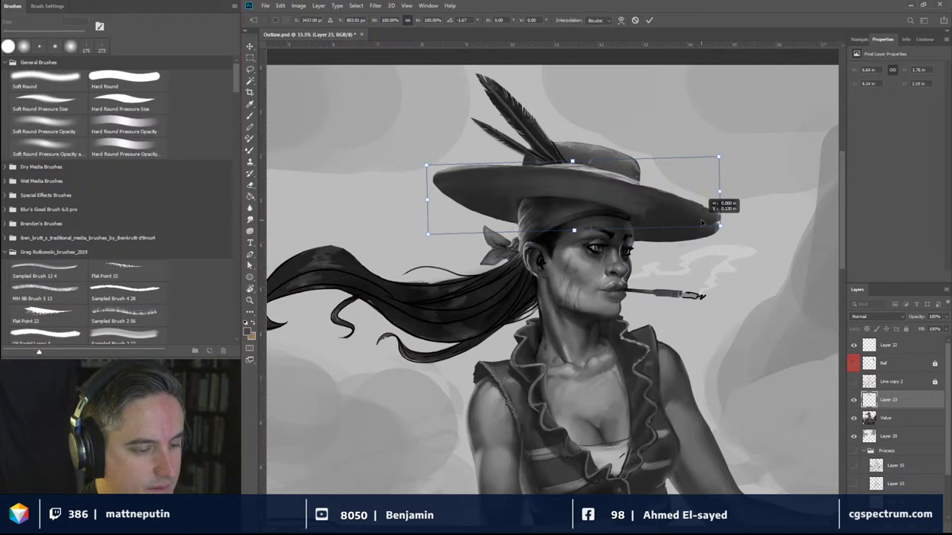
key("shift+Right")
key("shift+Right")
key("shift+Right")
key("shift+Right")
key("Right")
key("Right")
key("Right")
key("Right")
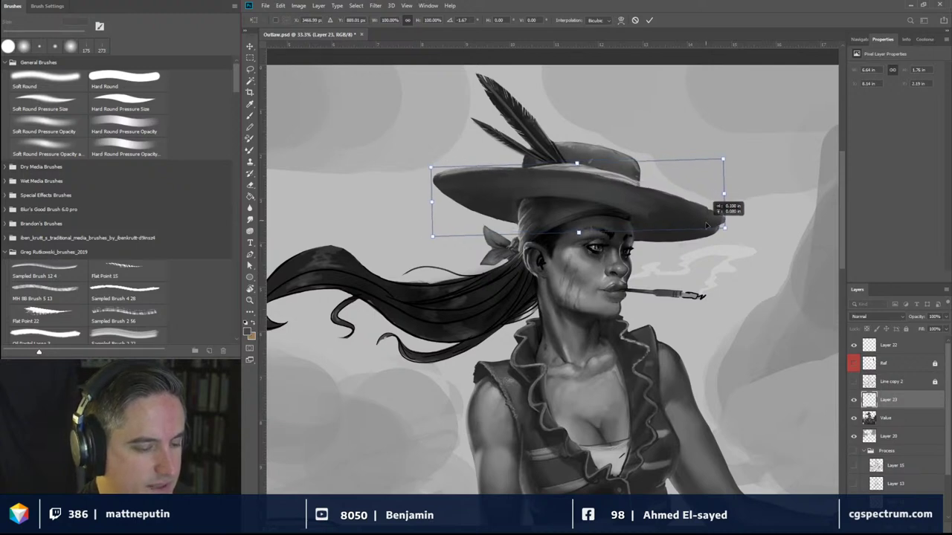
key("Up")
key("Up")
key("Up")
key("Up")
key("Up")
key("Up")
key("Up")
key("Up")
key("Up")
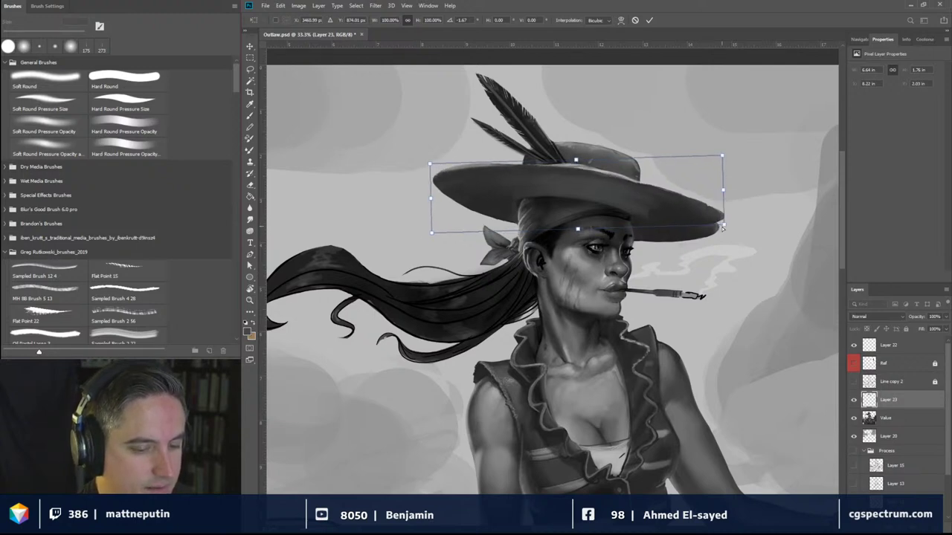
Step: Skew, widen, reshape and rotate the brim to fit the hat, then apply the transform
left_click_drag(726, 228, 733, 231)
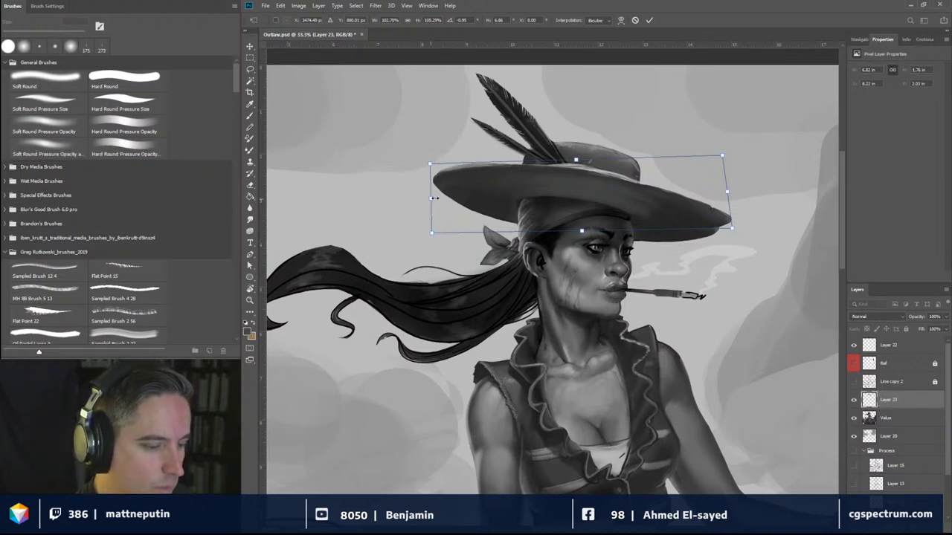
left_click_drag(434, 198, 547, 186)
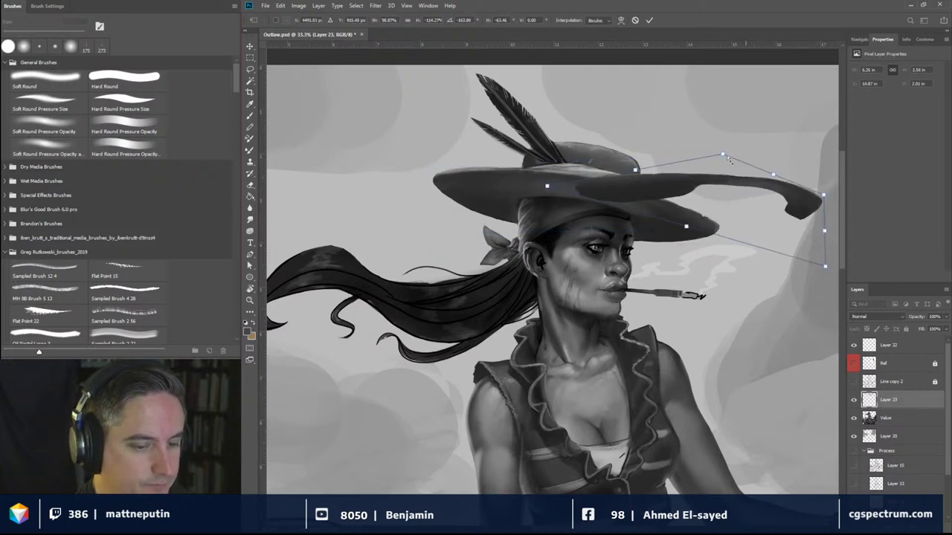
left_click_drag(723, 151, 570, 117)
left_click_drag(822, 219, 656, 212)
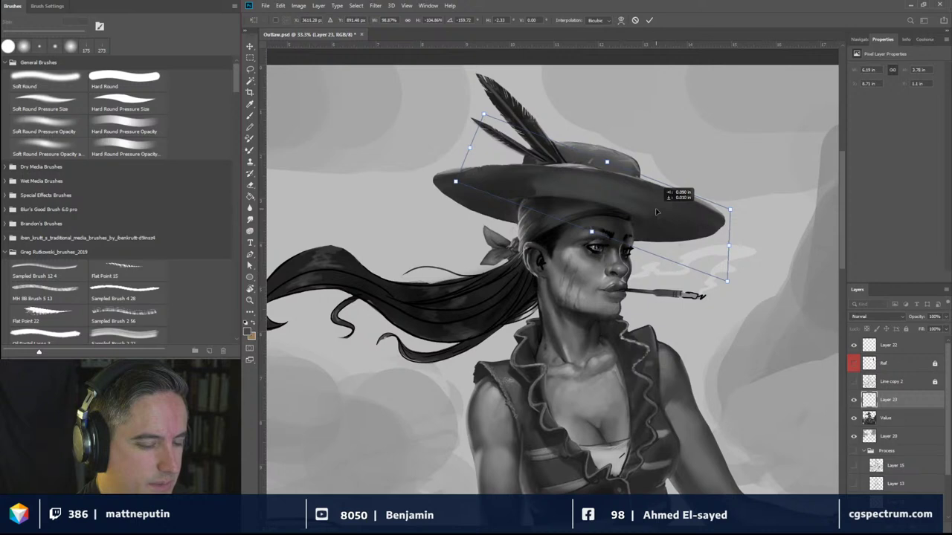
left_click_drag(607, 165, 604, 164)
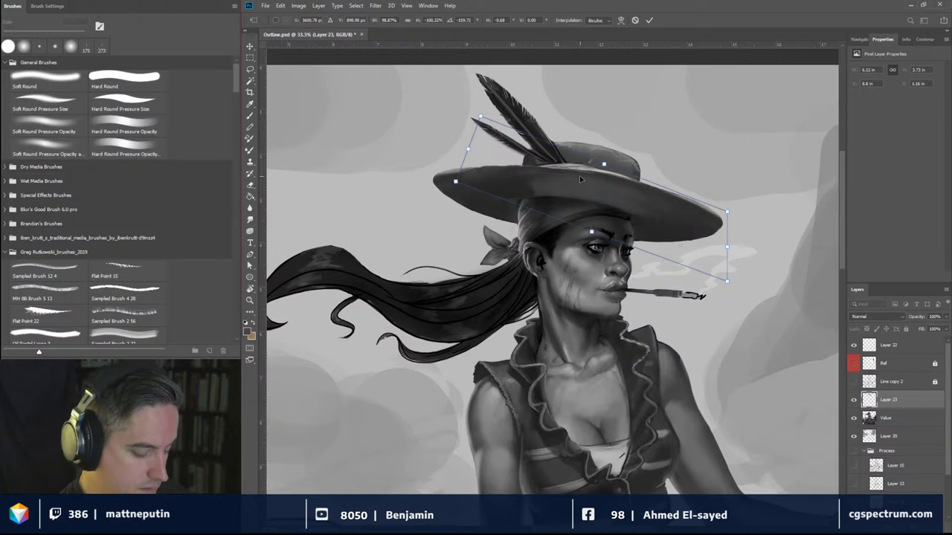
key("Return")
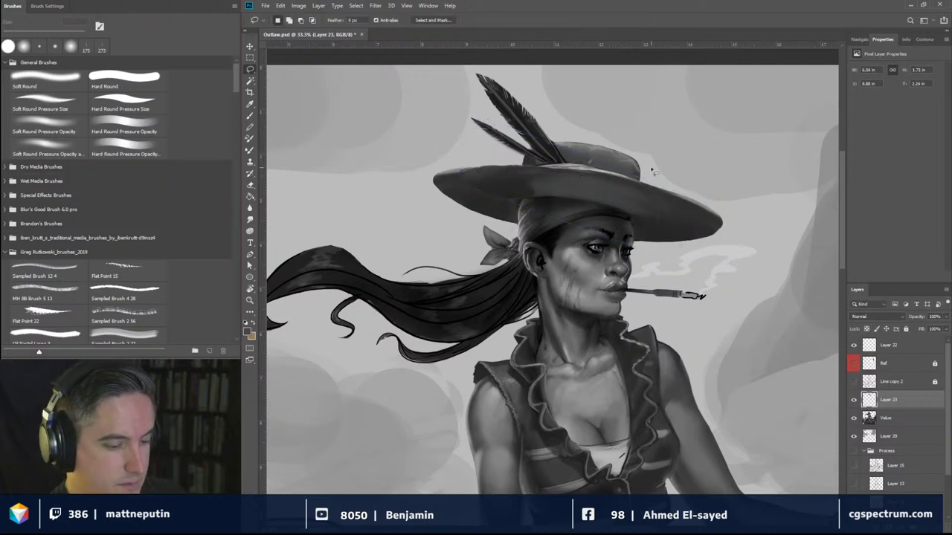
Step: Toggle Layer 23's visibility to compare brims and shift the brim slightly right
left_click(855, 400)
left_click(855, 400)
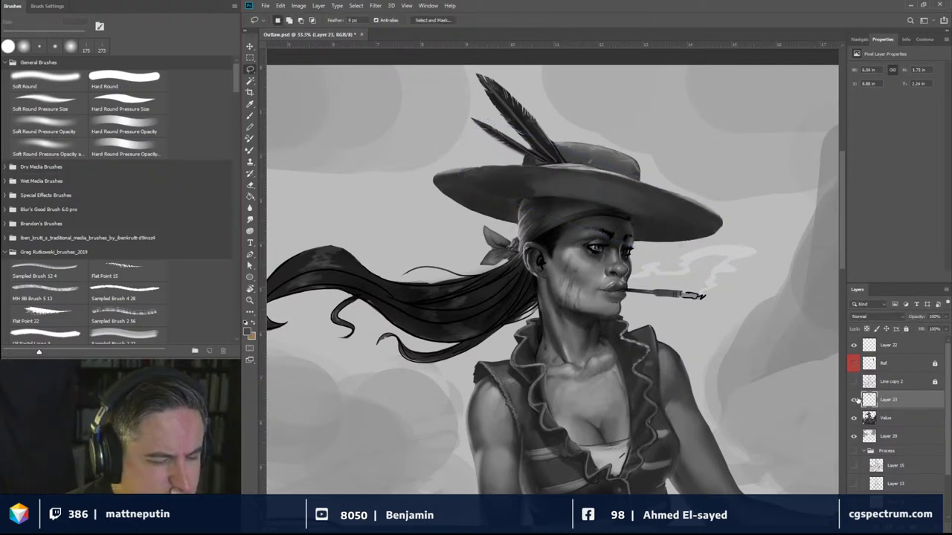
left_click(855, 400)
left_click(855, 400)
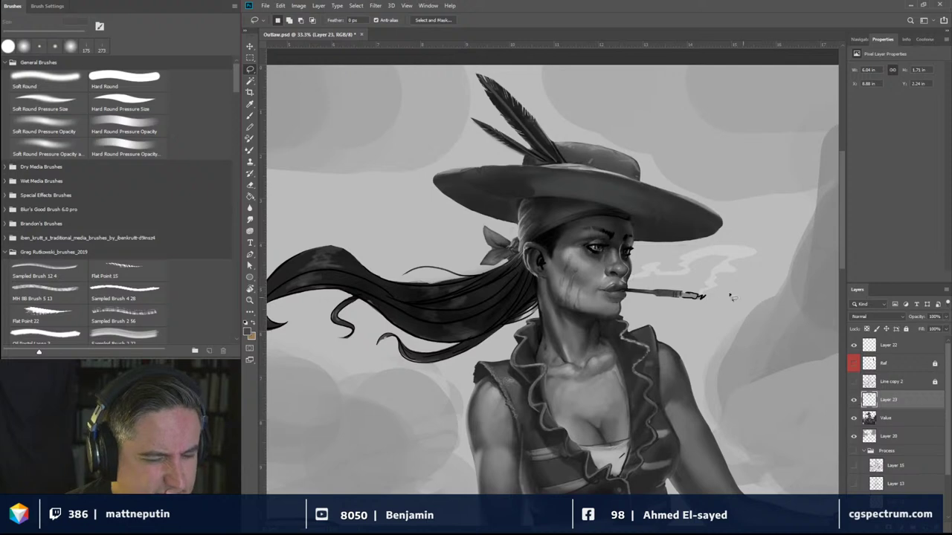
left_click_drag(674, 226, 687, 226)
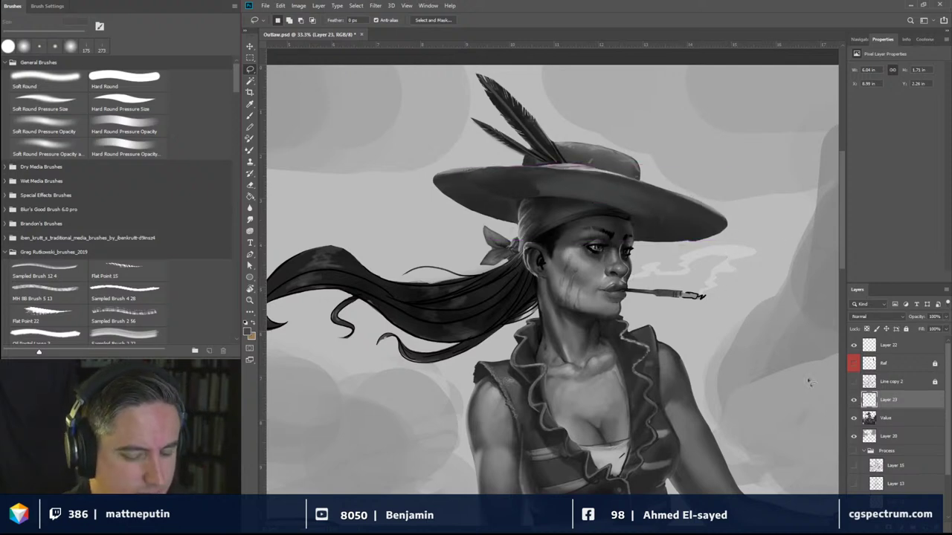
left_click(854, 400)
left_click(855, 400)
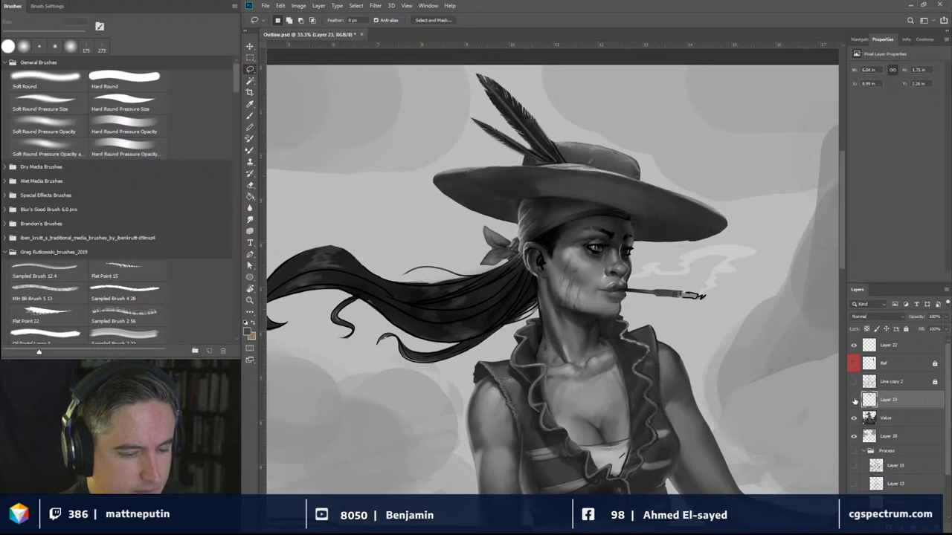
left_click(854, 400)
left_click(854, 400)
Step: Fine-tune the brim with a second rotate and skew transform and apply it
key("ctrl+t")
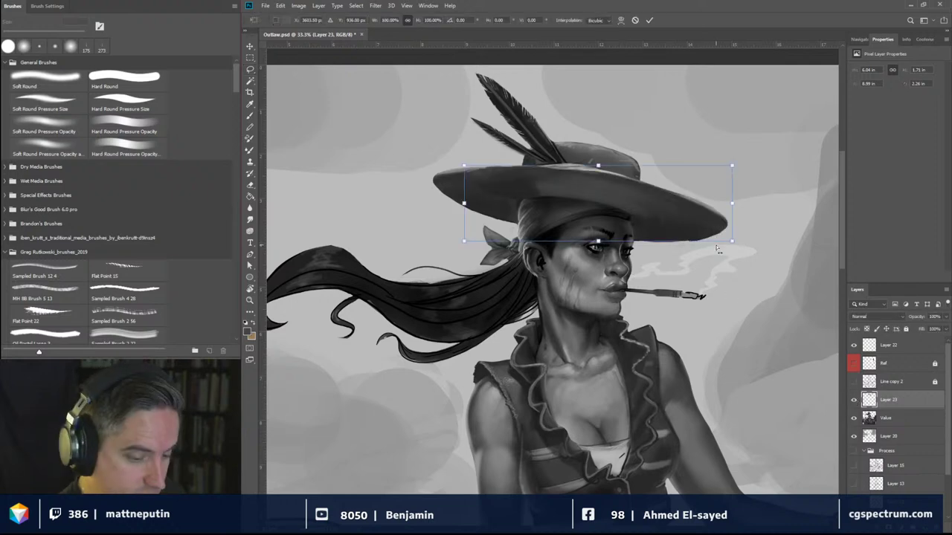
left_click_drag(732, 242, 729, 240)
left_click_drag(736, 166, 734, 169)
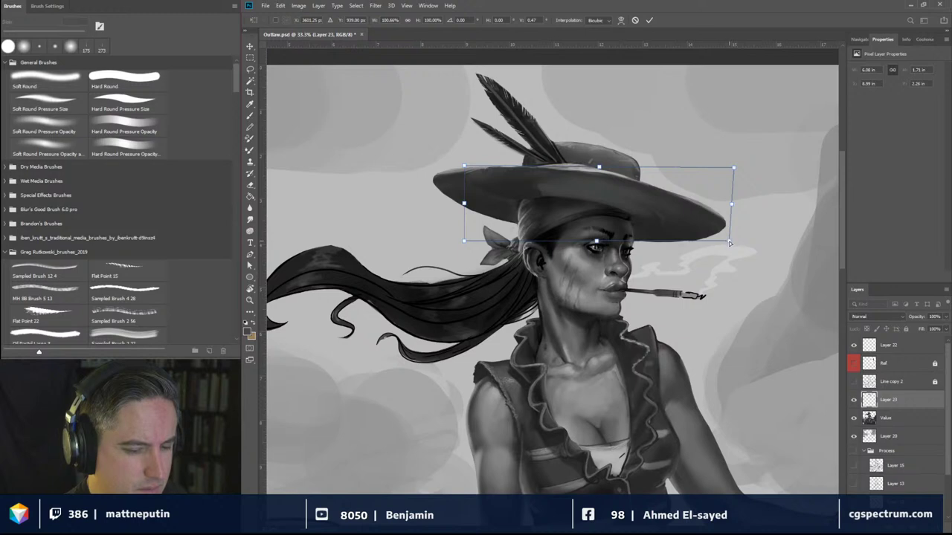
left_click_drag(730, 242, 726, 241)
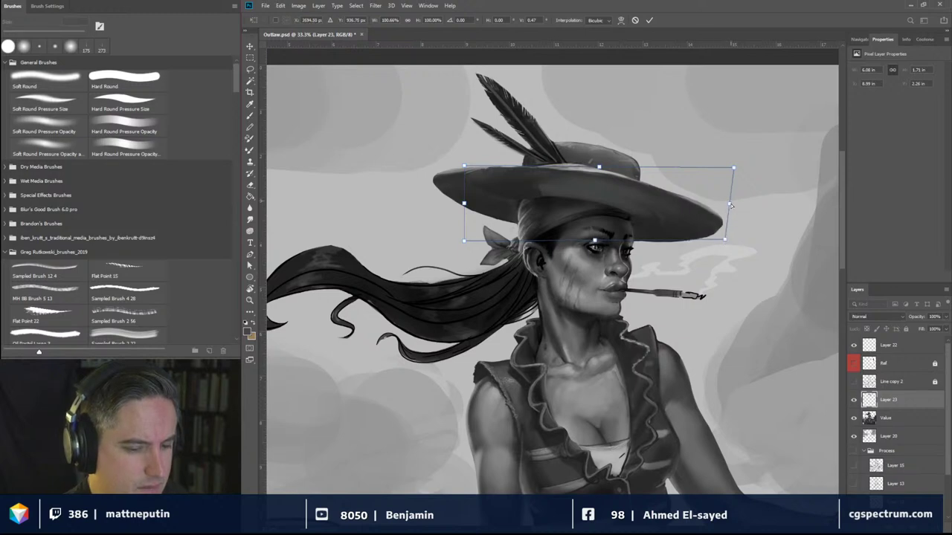
left_click_drag(730, 205, 731, 206)
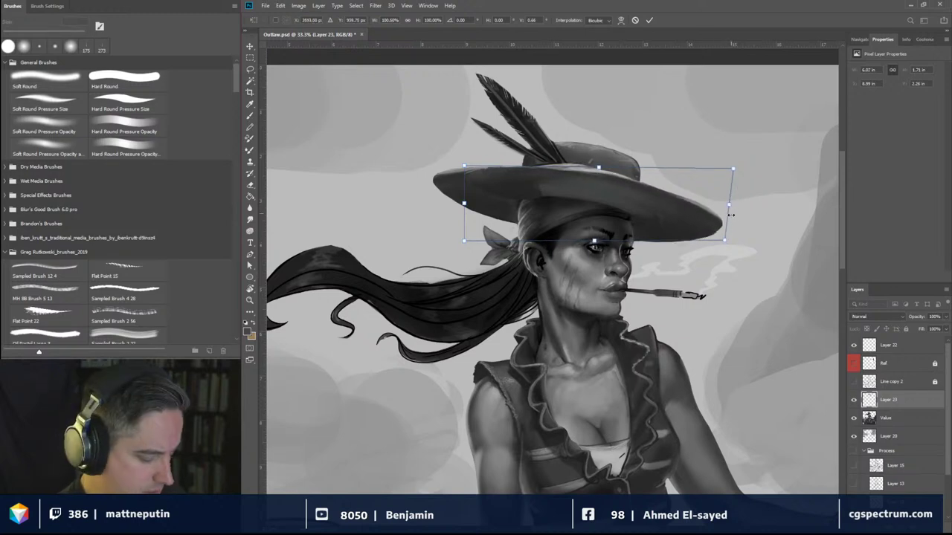
key("Return")
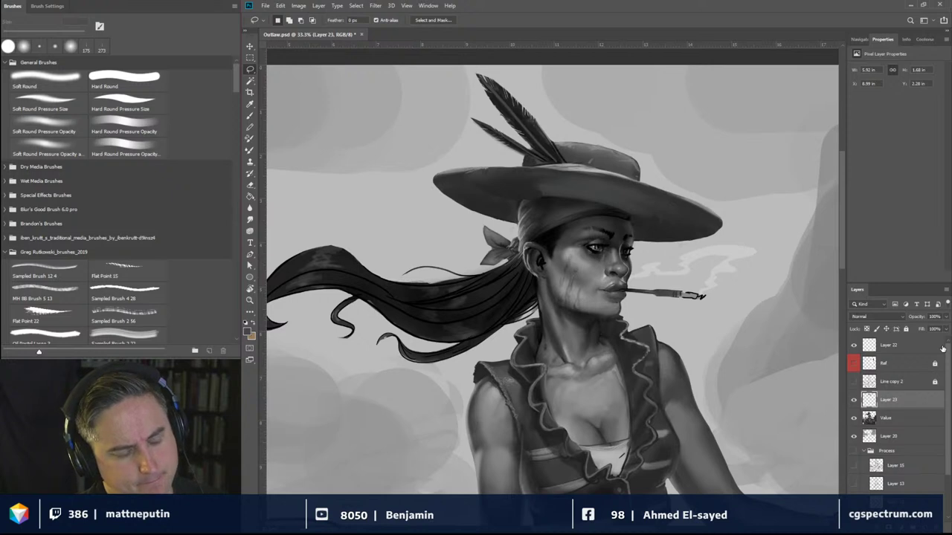
Step: Erase stray pixels along the brim edge and merge Layer 23 down into Value
key("e")
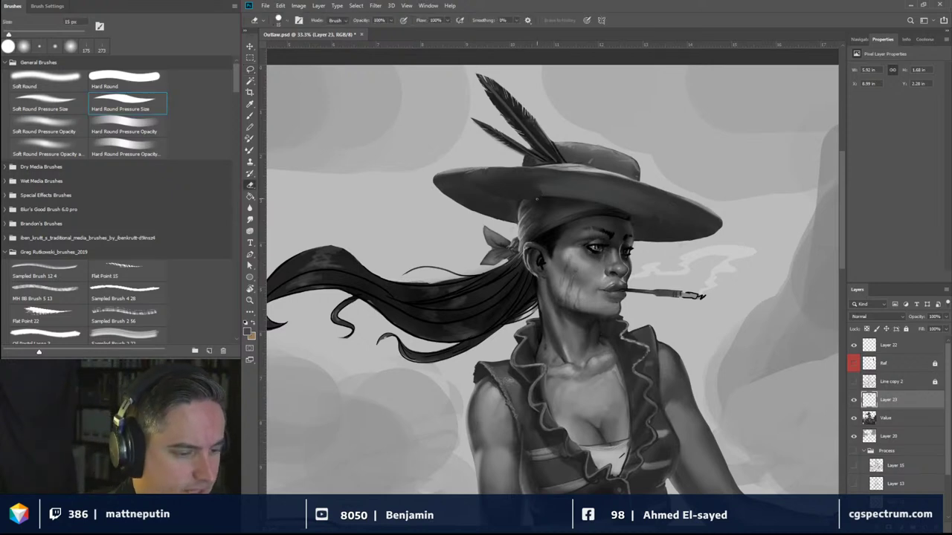
key("bracketright")
key("bracketright")
key("bracketright")
key("bracketright")
key("bracketright")
key("bracketright")
key("bracketright")
key("bracketright")
key("bracketright")
key("bracketright")
key("bracketright")
key("bracketright")
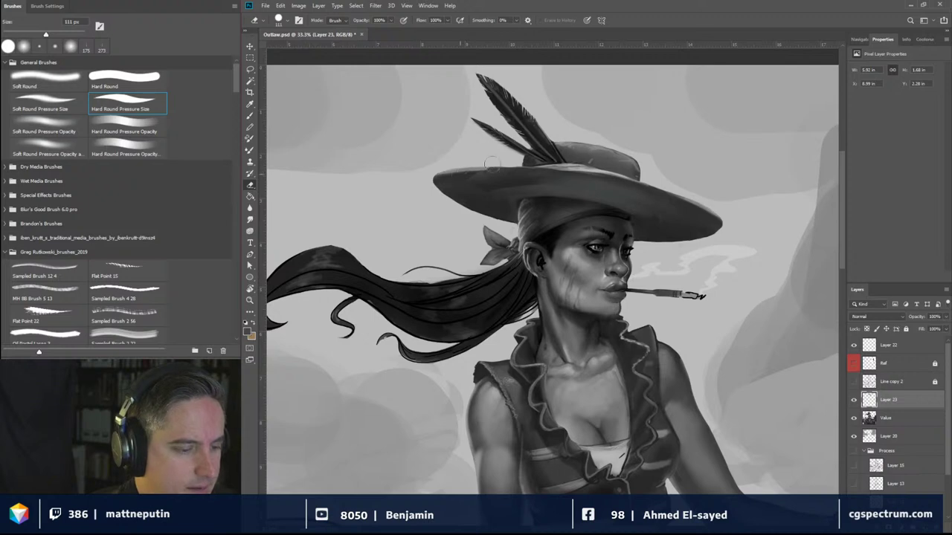
left_click_drag(531, 165, 517, 165)
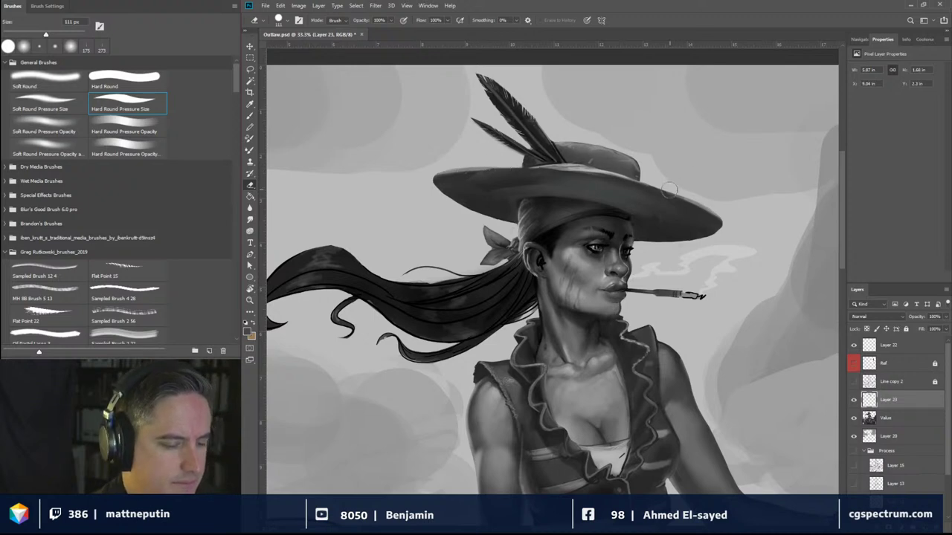
key("ctrl")
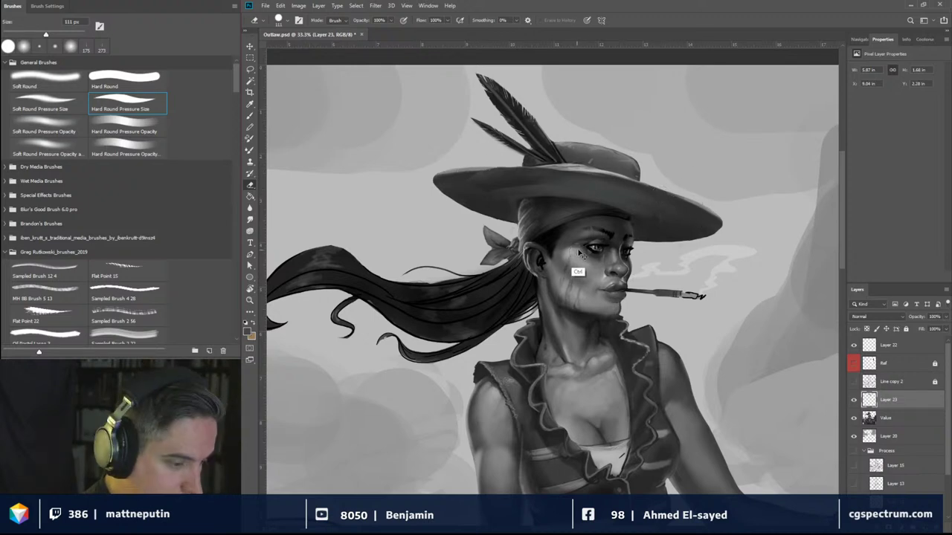
left_click(693, 235)
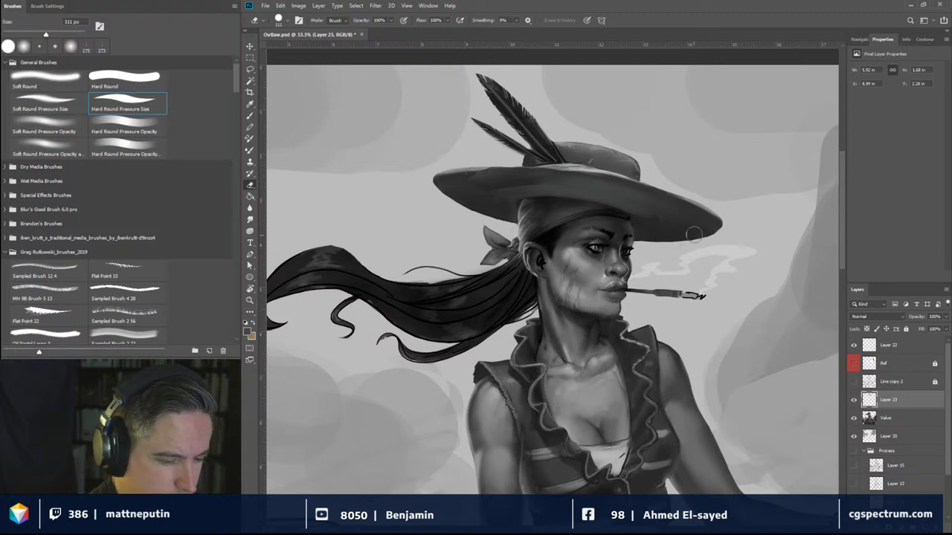
key("bracketleft")
key("bracketleft")
key("bracketleft")
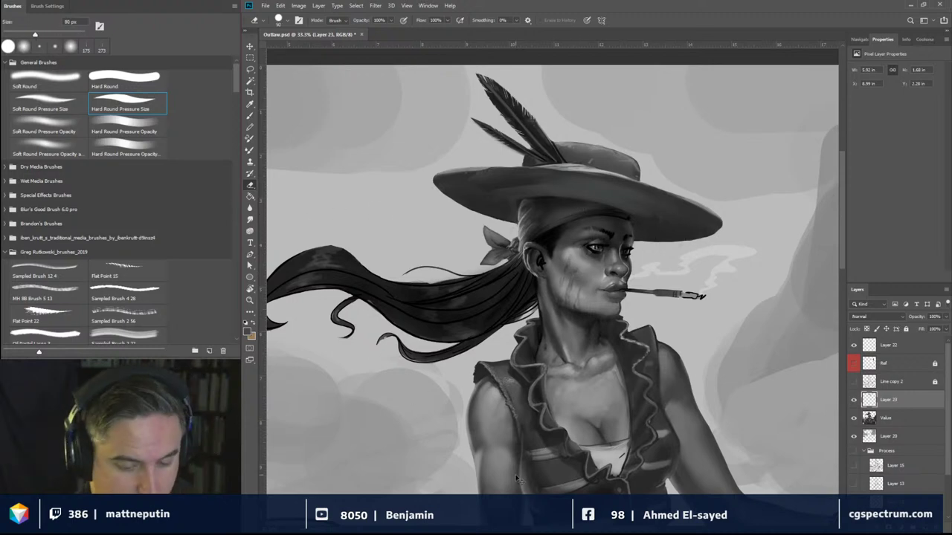
key("ctrl+e")
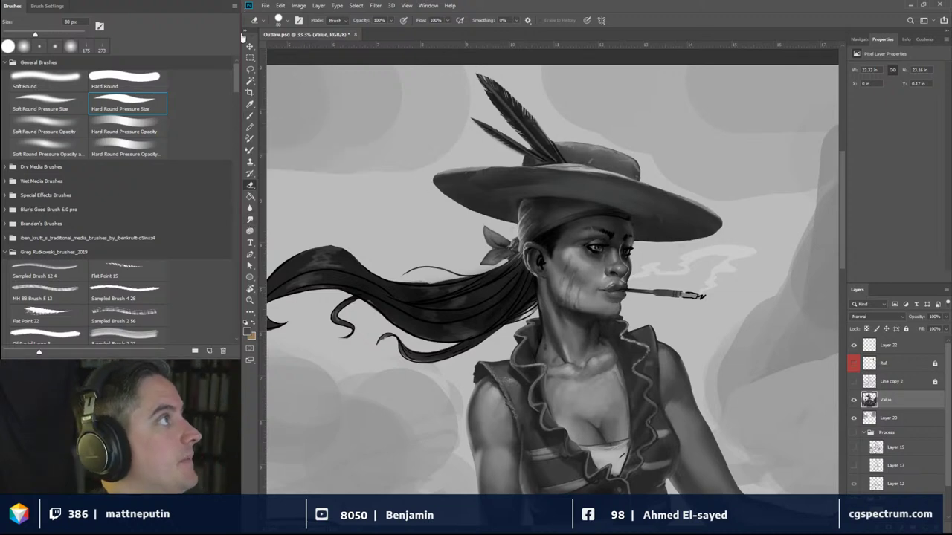
Step: Set up the Soft Round Pressure Opacity brush at 90 px
left_click(47, 125)
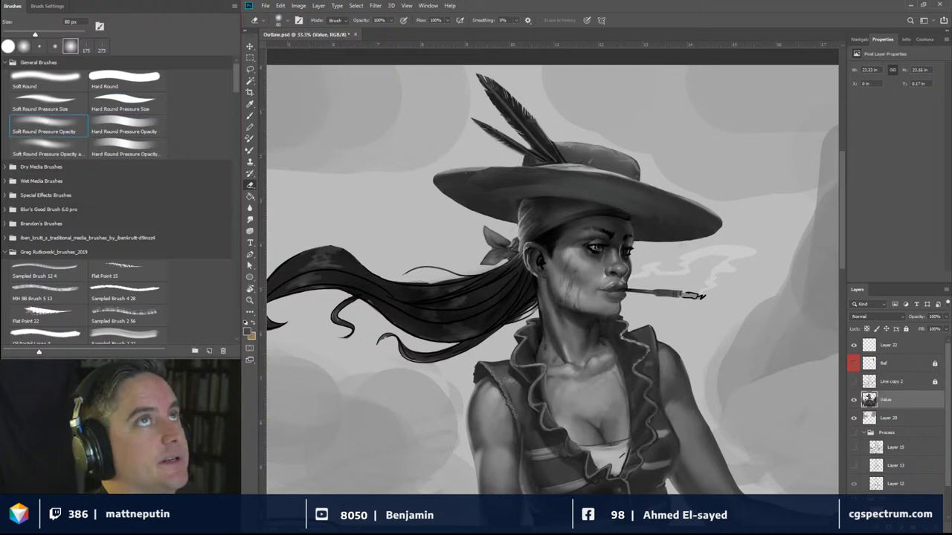
left_click(536, 188, "alt")
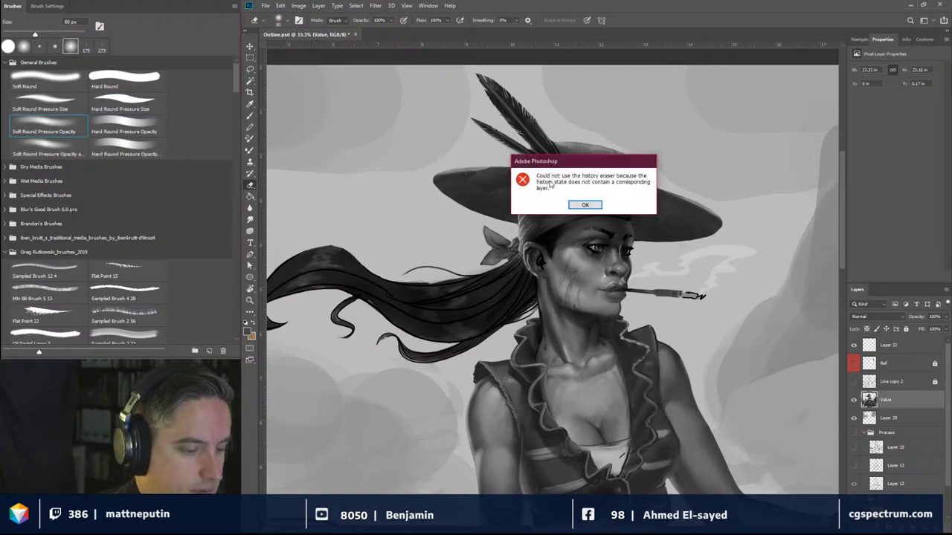
left_click(588, 205)
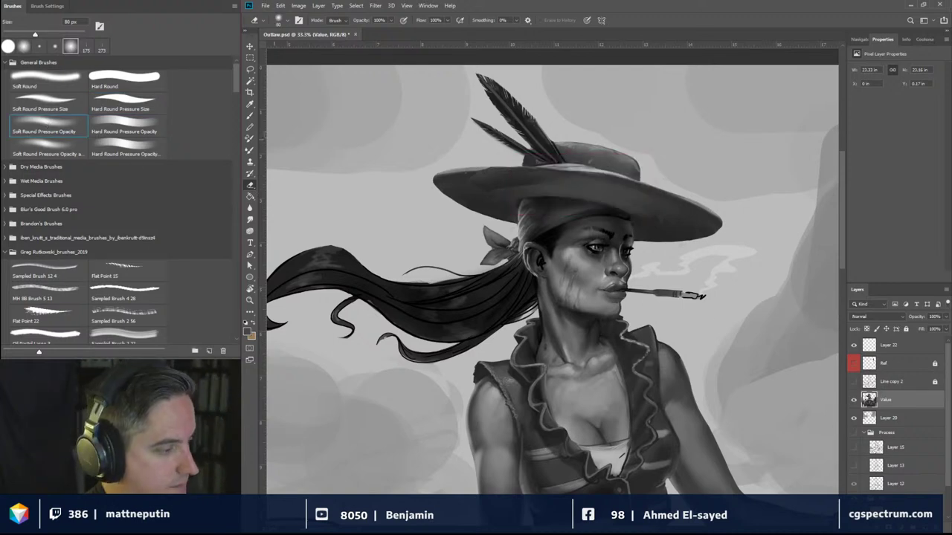
key("b")
mouse_move(561, 188)
left_mouse_down()
mouse_move(595, 187)
mouse_move(528, 256)
left_mouse_up()
left_click_drag(561, 189, 560, 189)
key("period")
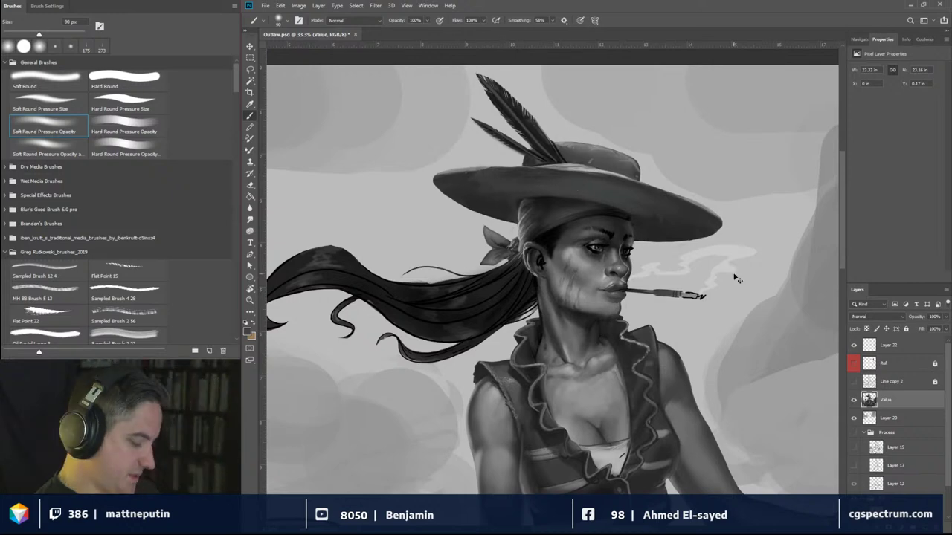
key("ctrl+minus")
key("ctrl+minus")
key("ctrl+minus")
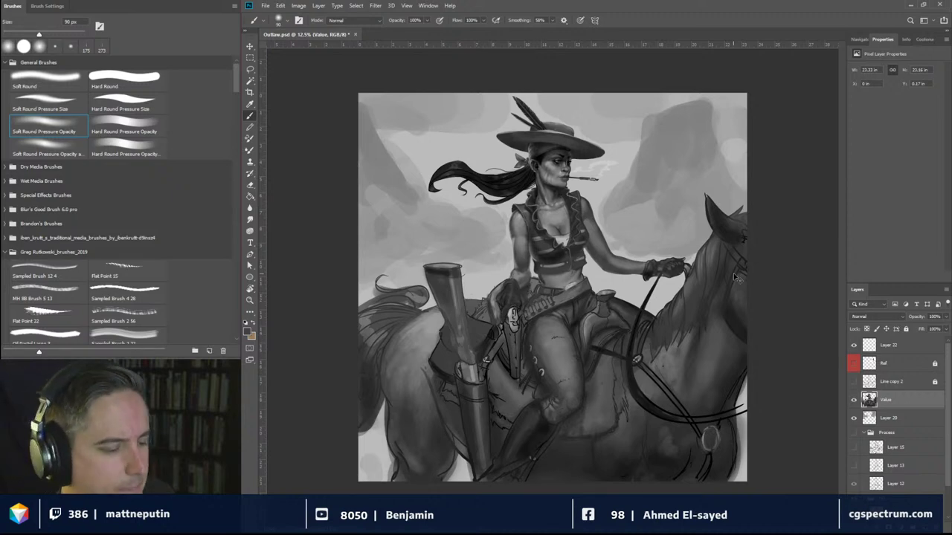
key("ctrl+plus")
key("ctrl+plus")
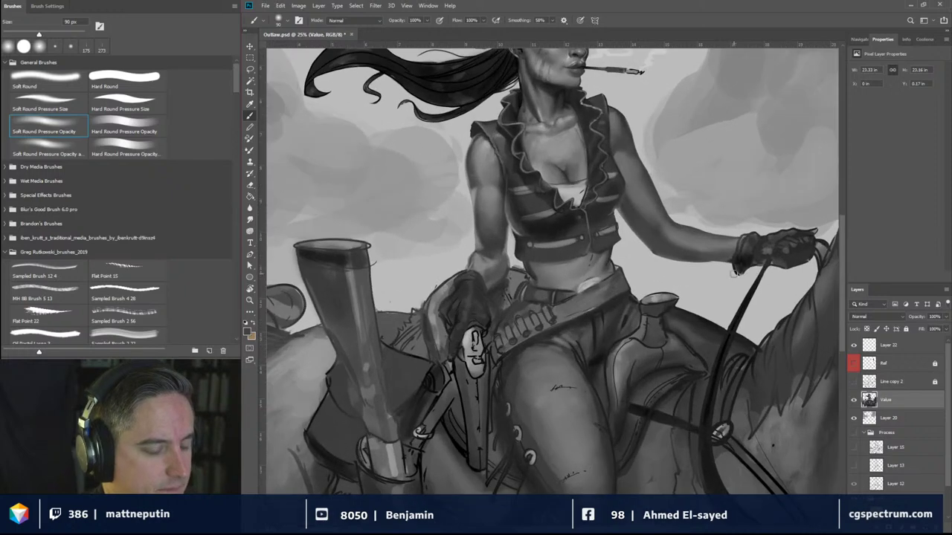
mouse_move(428, 141)
left_mouse_down()
mouse_move(513, 279)
mouse_move(596, 320)
left_mouse_up()
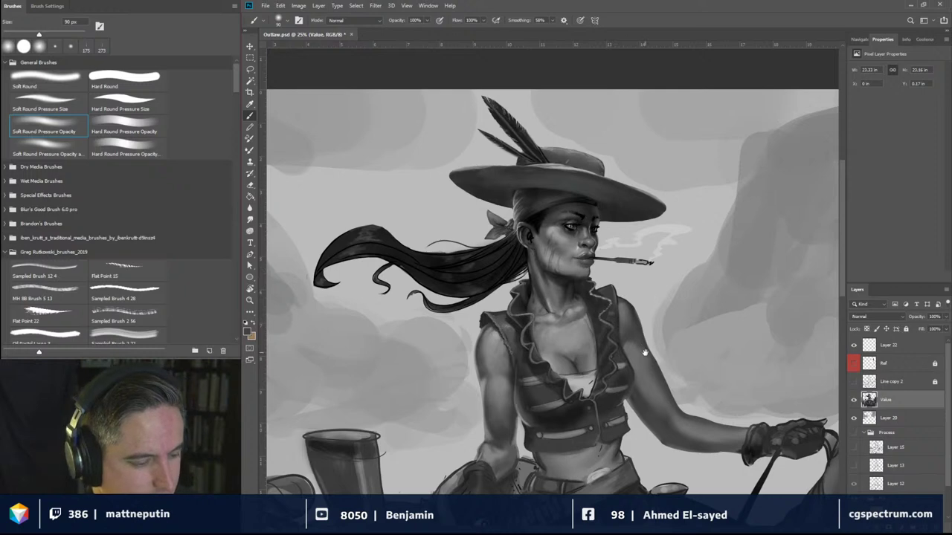
mouse_move(645, 352)
left_mouse_down()
mouse_move(621, 324)
mouse_move(642, 328)
left_mouse_up()
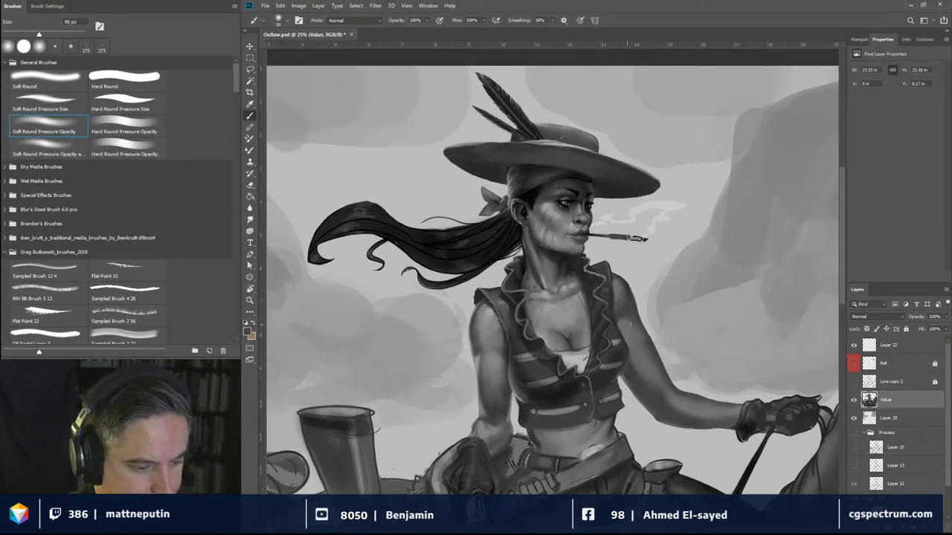
left_click_drag(627, 324, 600, 299)
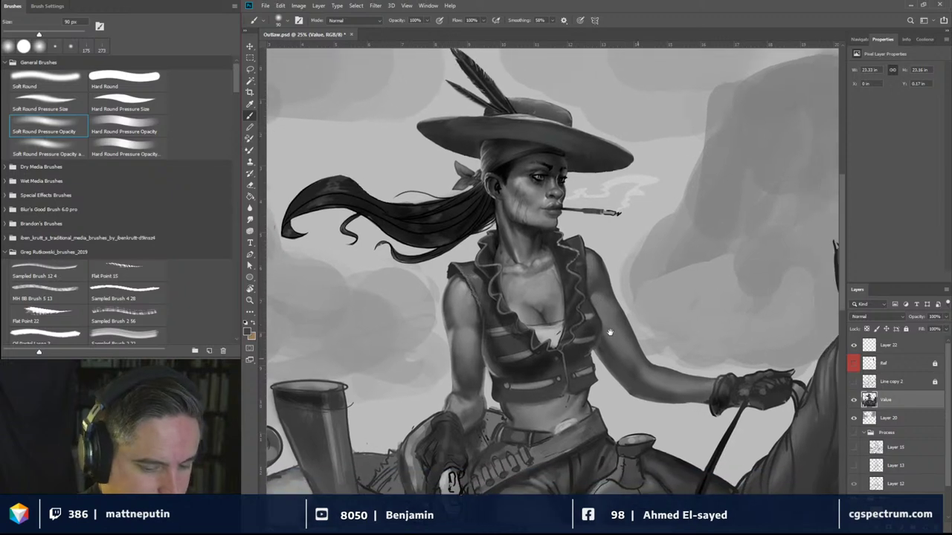
left_click(854, 401)
left_click(854, 401)
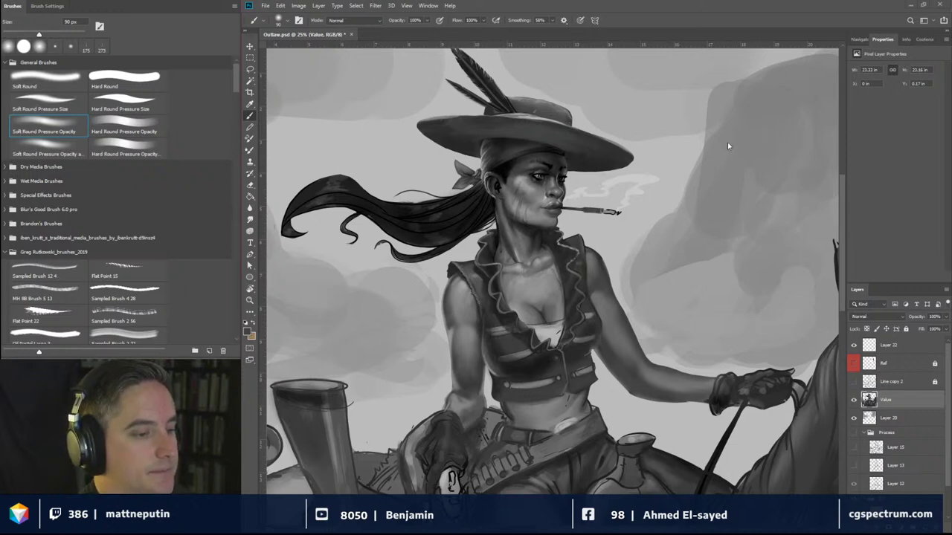
key("ctrl+minus")
key("ctrl+minus")
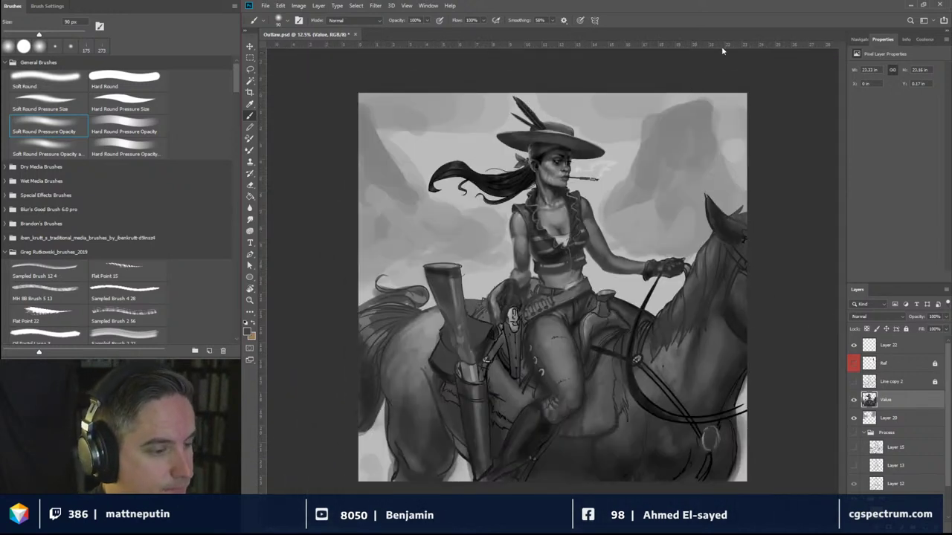
Step: Paste the desert photo and scale it up over the painting's right side
key("ctrl+v")
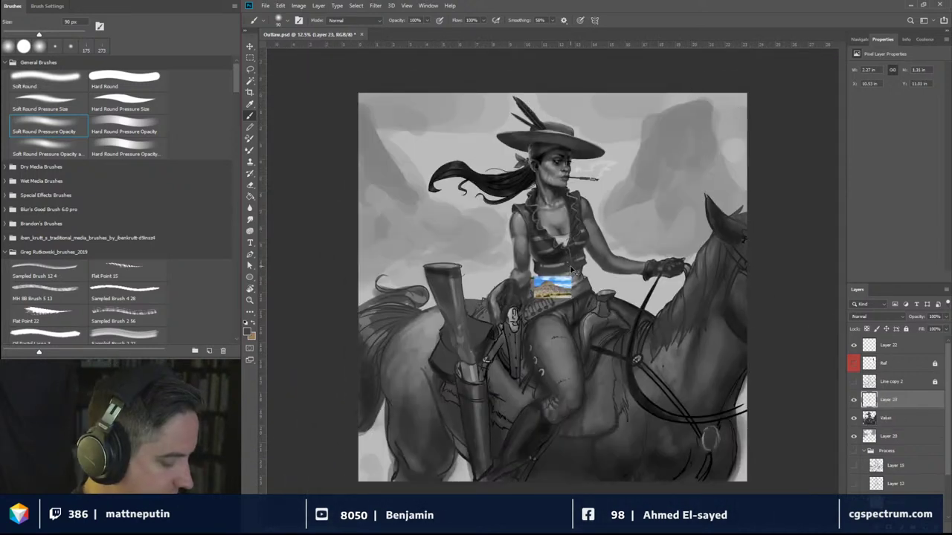
key("ctrl+t")
left_click_drag(573, 276, 837, 147)
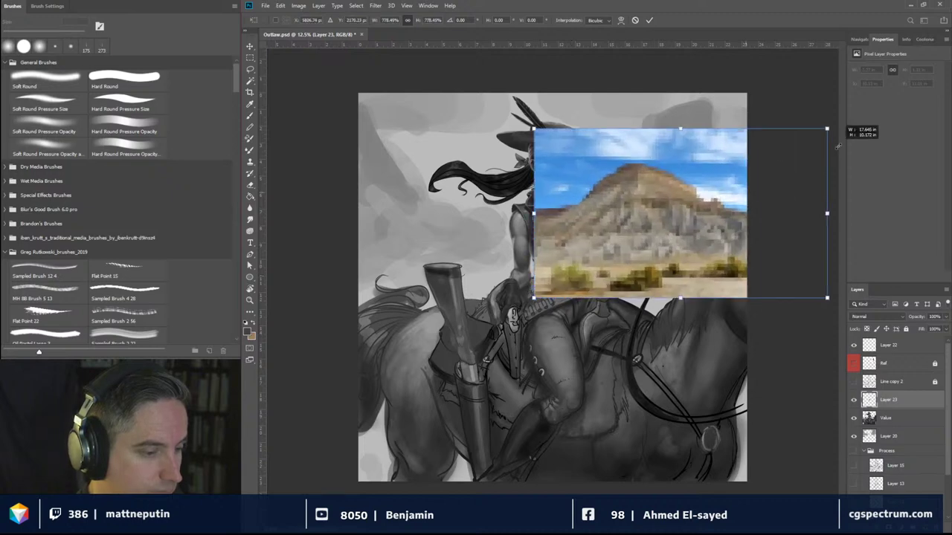
left_click_drag(645, 161, 677, 156)
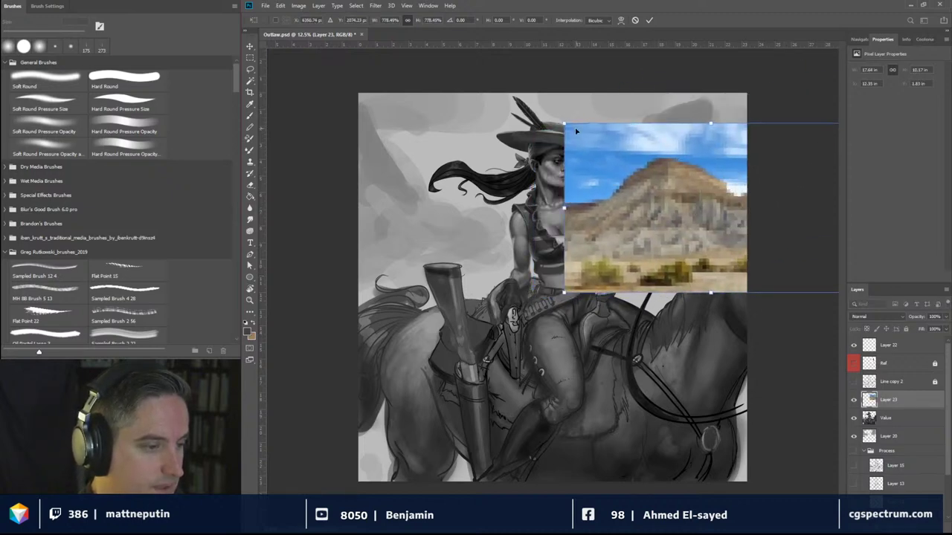
left_click_drag(576, 131, 470, 90)
mouse_move(606, 186)
left_mouse_down()
mouse_move(832, 186)
mouse_move(693, 186)
left_mouse_up()
key("Return")
Step: Move the photo layer below Value, hide it, and merge Layer 23 into Layer 20
key("b")
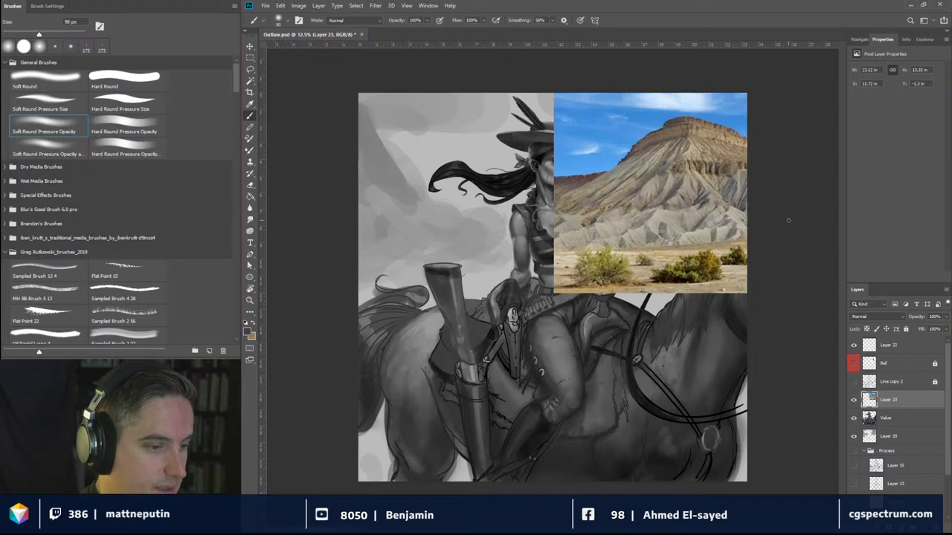
left_click_drag(898, 400, 897, 427)
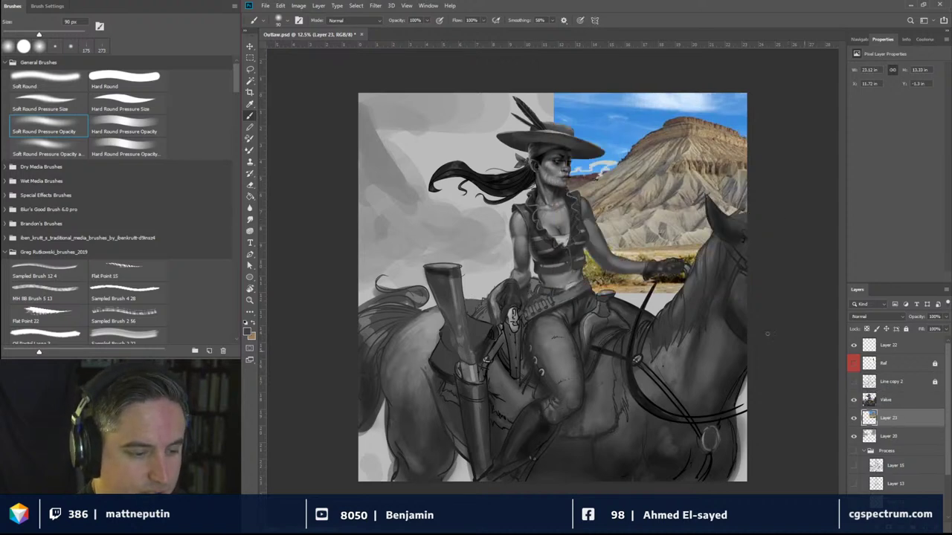
left_click_drag(647, 228, 586, 67)
key("ctrl+z")
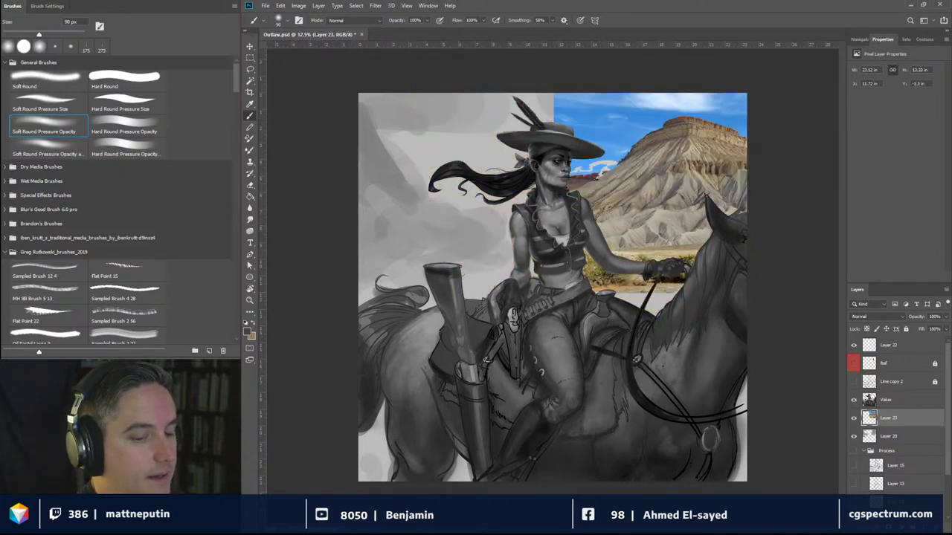
left_click(854, 419)
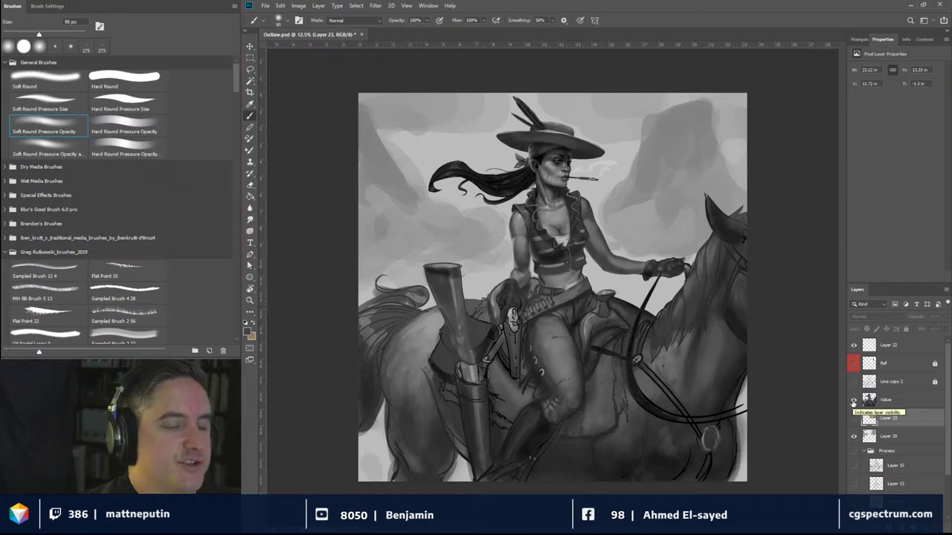
left_click(896, 436)
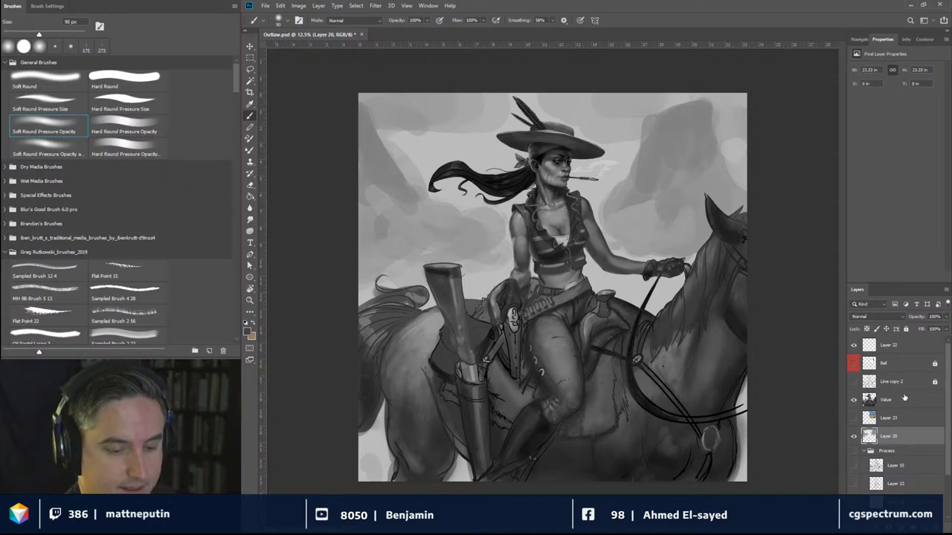
left_click(901, 423)
key("ctrl+e")
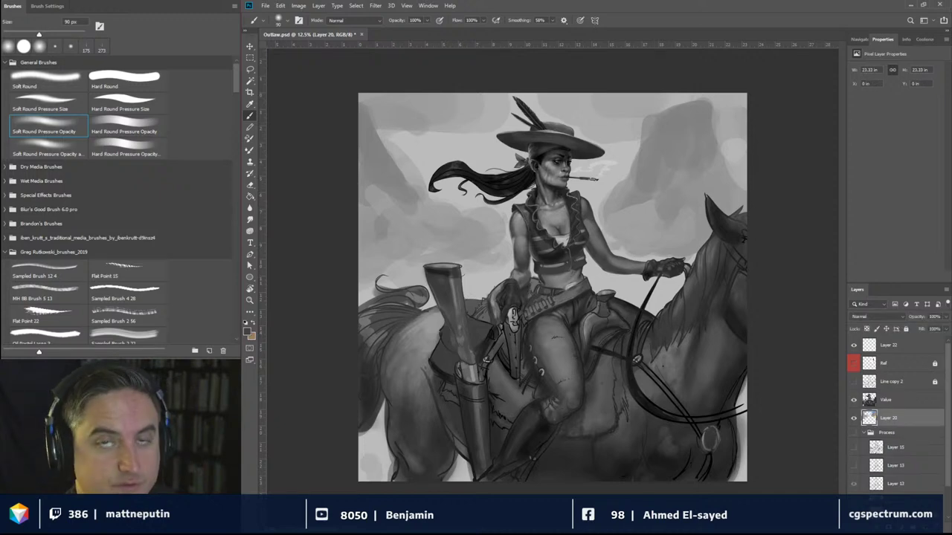
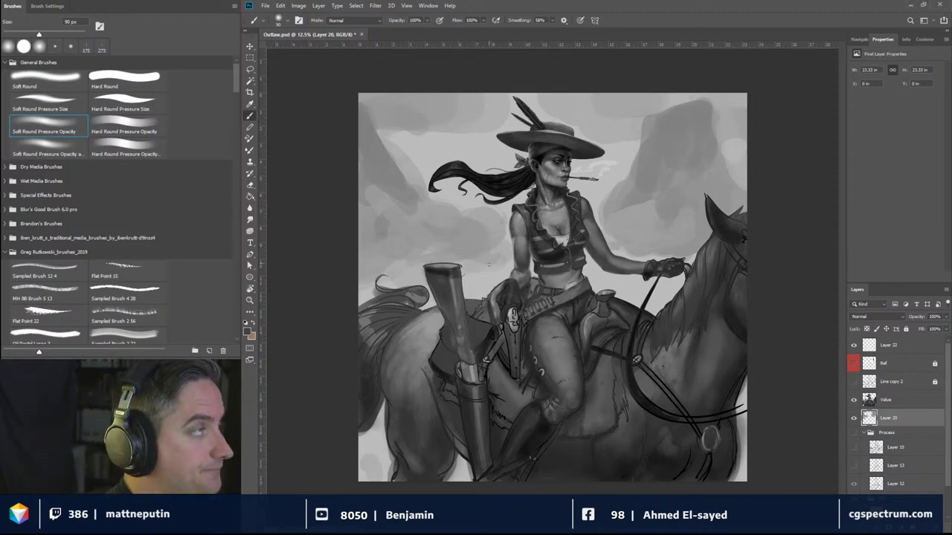
Step: Test the Hard Round Pressure Size, Sampled Brush 2 56, Flat Point 22 and Sampled Brush 2 22 presets at enlarged sizes
left_click_drag(663, 185, 678, 186)
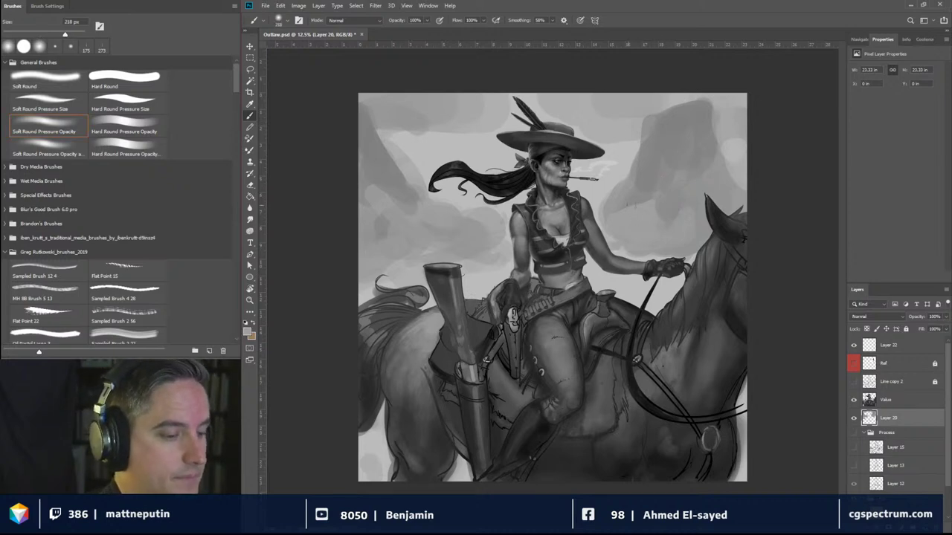
left_click_drag(647, 209, 675, 212)
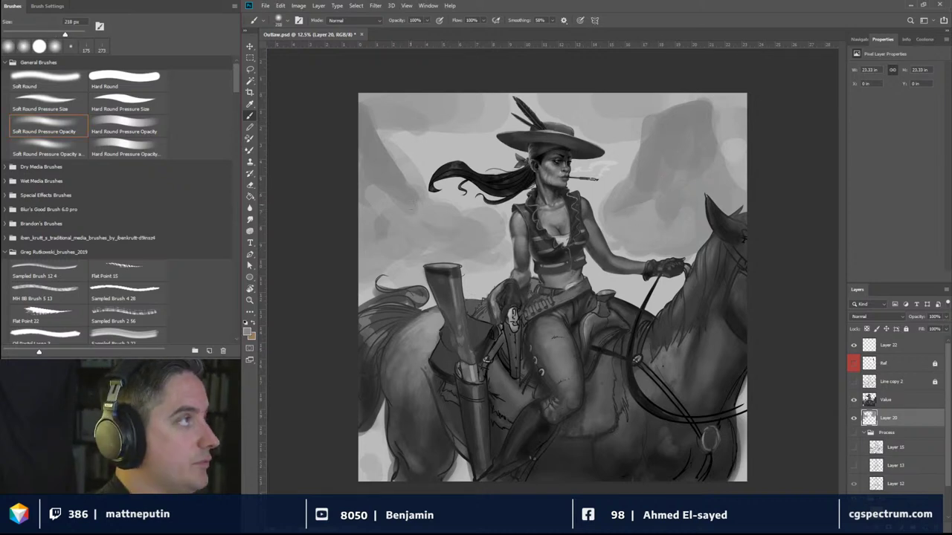
left_click(121, 110)
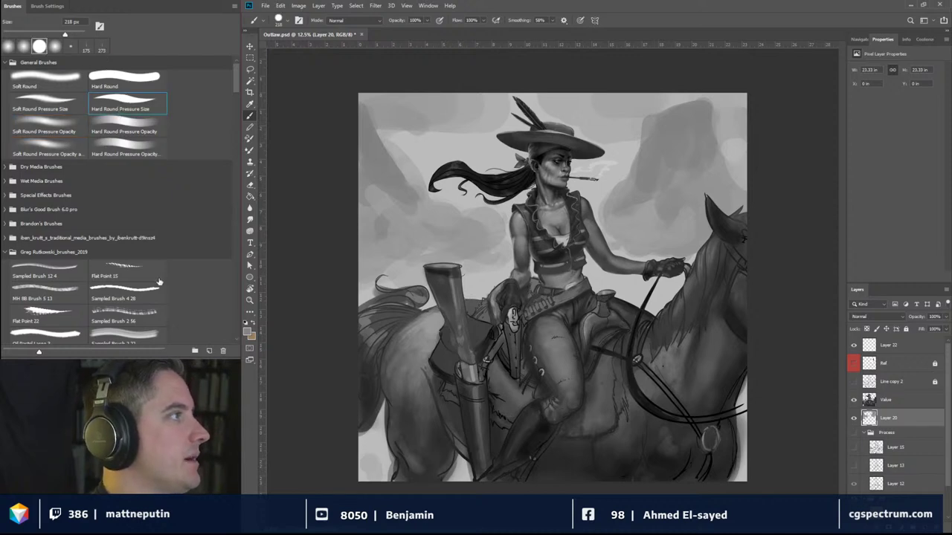
left_click(125, 319)
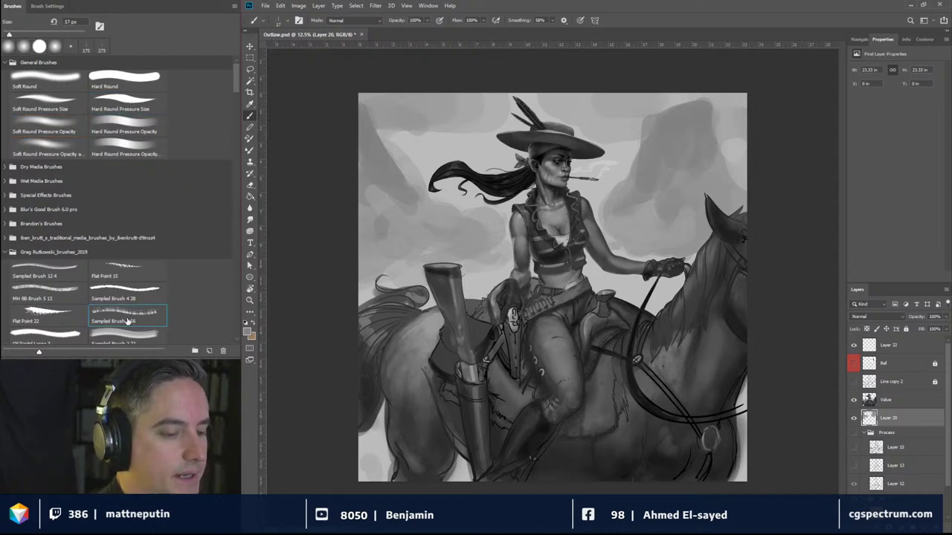
key("bracketright")
key("bracketright")
key("bracketright")
key("bracketright")
key("bracketright")
key("bracketright")
key("bracketright")
key("bracketright")
key("bracketright")
key("bracketright")
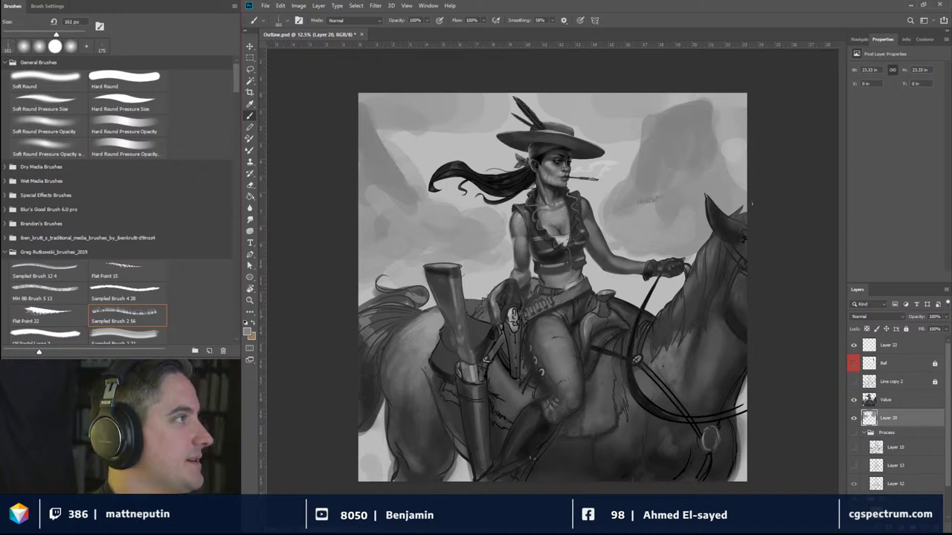
scroll(50, 290, "down", 4)
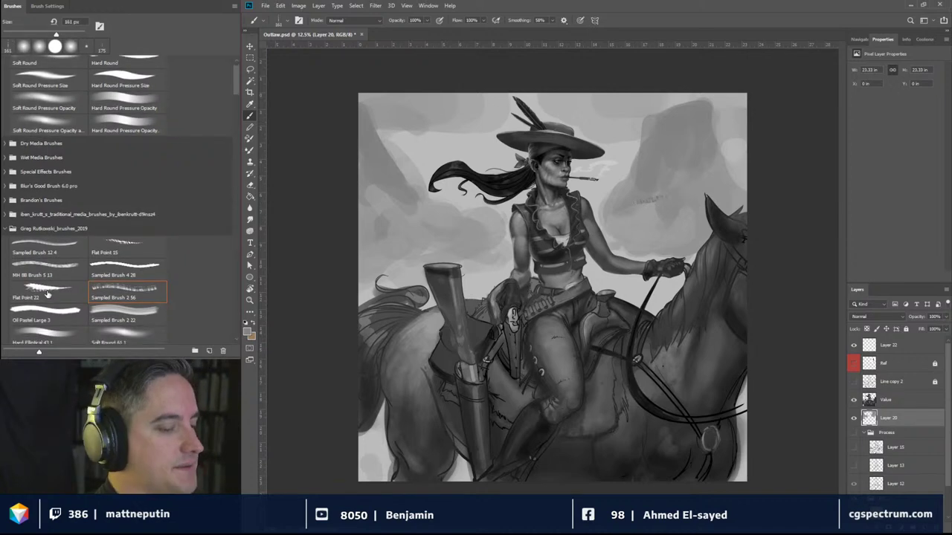
left_click(59, 281)
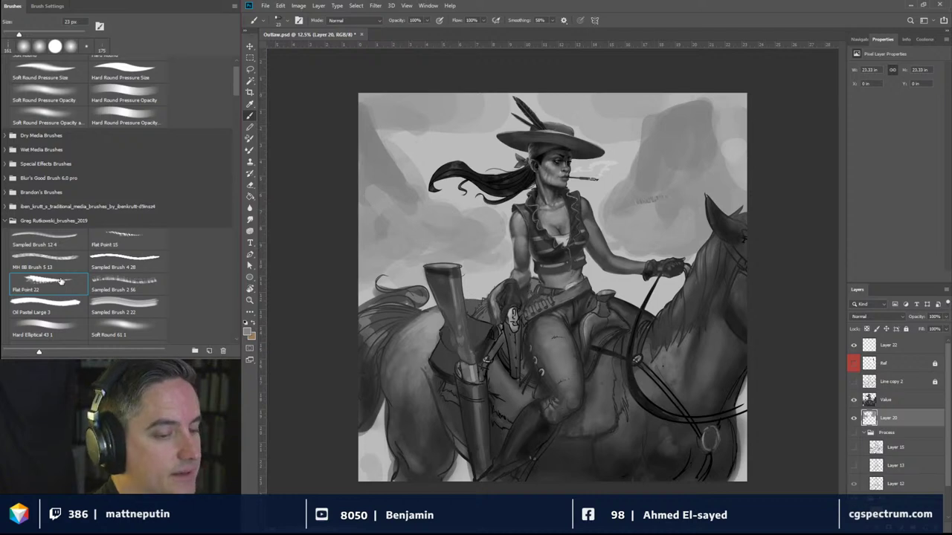
mouse_move(647, 198)
left_mouse_down()
mouse_move(673, 198)
mouse_move(647, 219)
left_mouse_up()
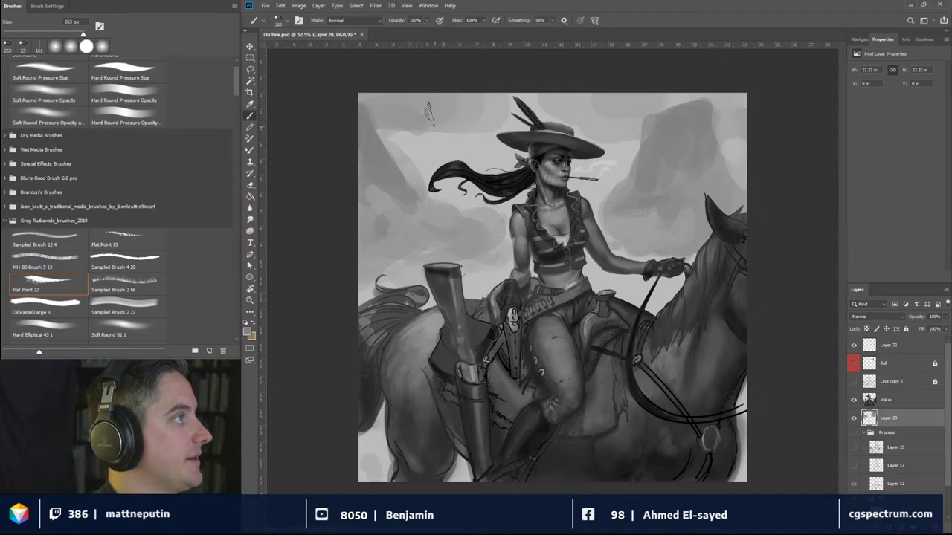
left_click(133, 307)
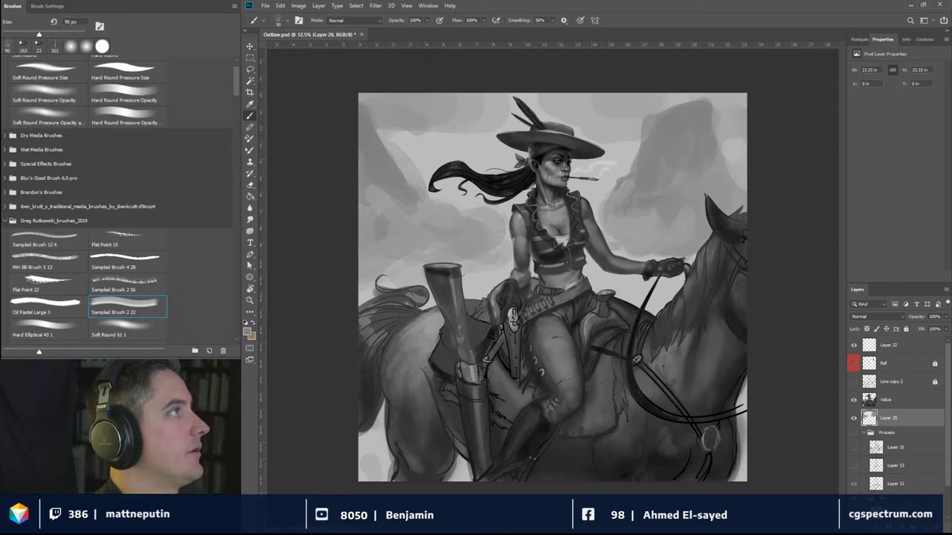
Step: Pick the Hard Round Pressure Opacity brush and size it to about 175 px
left_click(148, 97)
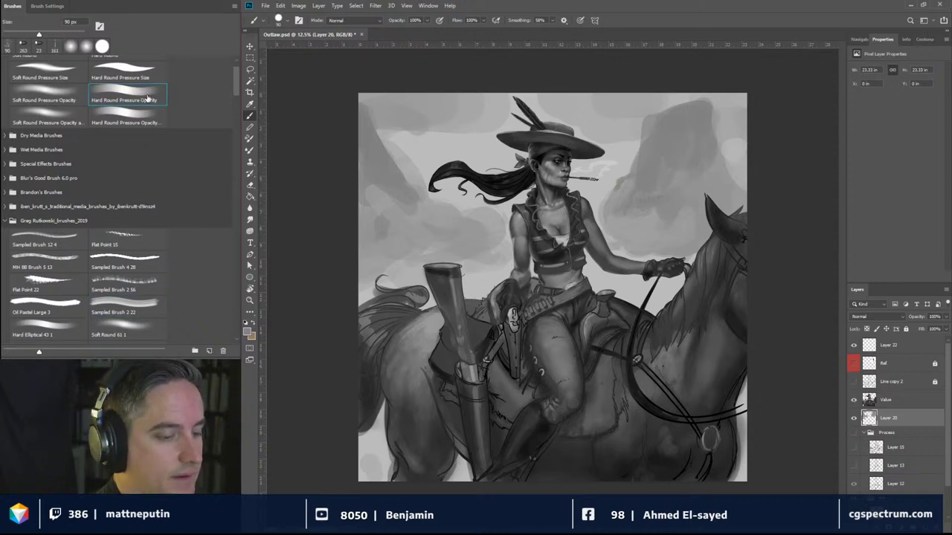
left_click_drag(632, 196, 667, 219)
key("bracketleft")
key("bracketleft")
key("bracketleft")
key("bracketleft")
key("bracketleft")
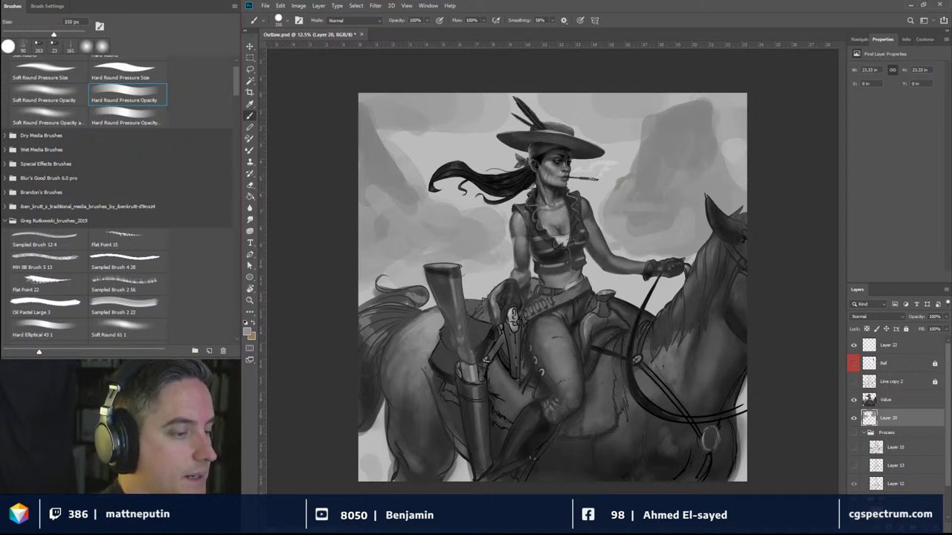
left_click(552, 20)
Step: Set smoothing to 0% and paint light vertical strokes across the mesa's right side
left_click_drag(558, 32, 526, 32)
left_click(646, 70)
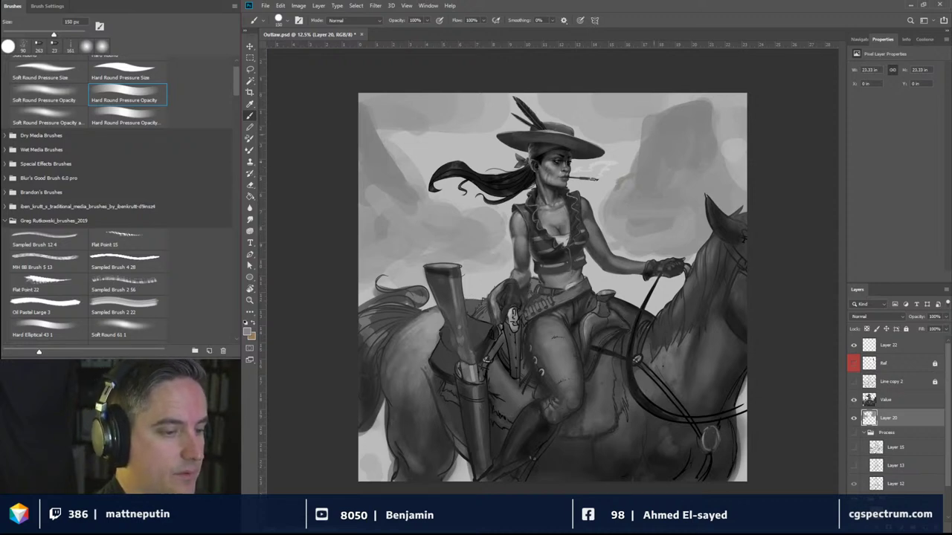
mouse_move(650, 116)
left_mouse_down()
mouse_move(644, 169)
mouse_move(661, 171)
left_mouse_up()
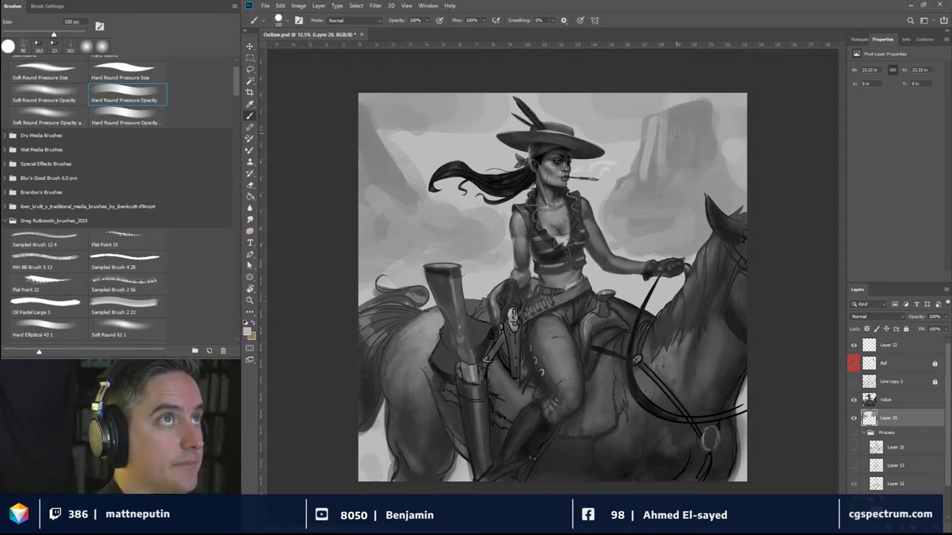
mouse_move(668, 113)
left_mouse_down()
mouse_move(664, 183)
mouse_move(676, 113)
mouse_move(667, 179)
mouse_move(680, 116)
mouse_move(682, 167)
left_mouse_up()
left_click_drag(695, 104, 695, 161)
left_click_drag(700, 121, 706, 178)
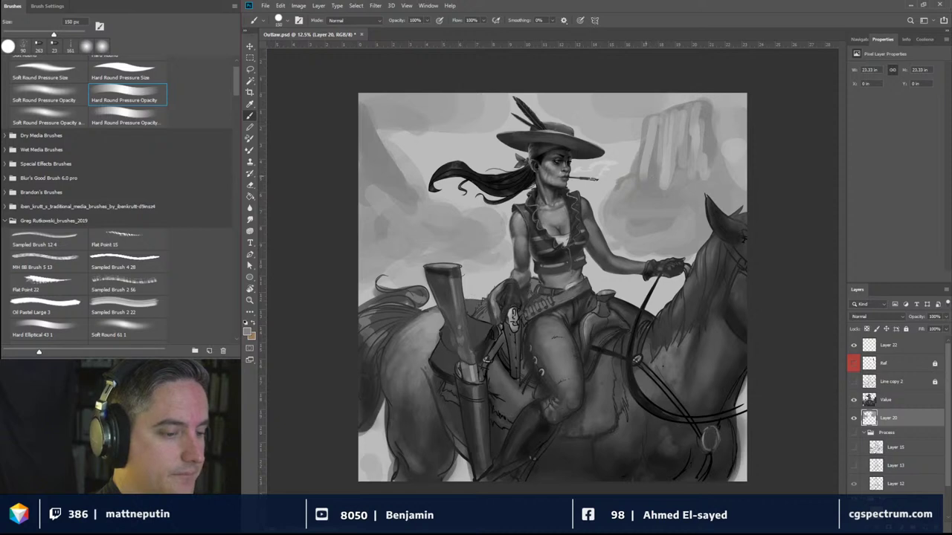
Step: Add darker vertical strokes on the mesa's left side and flat top, toggling Layer 20 to compare
left_click_drag(647, 142, 648, 176)
left_click_drag(654, 120, 663, 189)
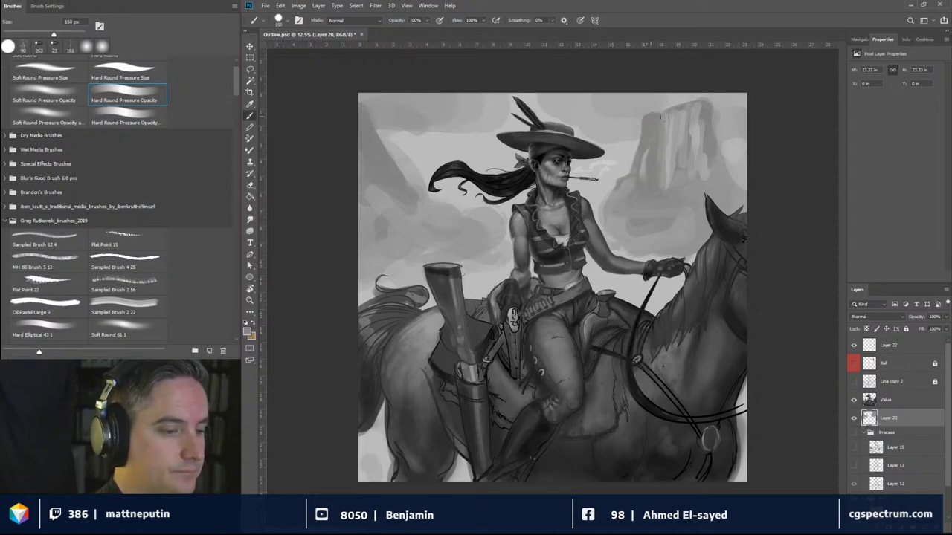
mouse_move(662, 117)
left_mouse_down()
mouse_move(674, 105)
mouse_move(711, 101)
mouse_move(695, 99)
mouse_move(719, 105)
mouse_move(726, 170)
mouse_move(740, 189)
left_mouse_up()
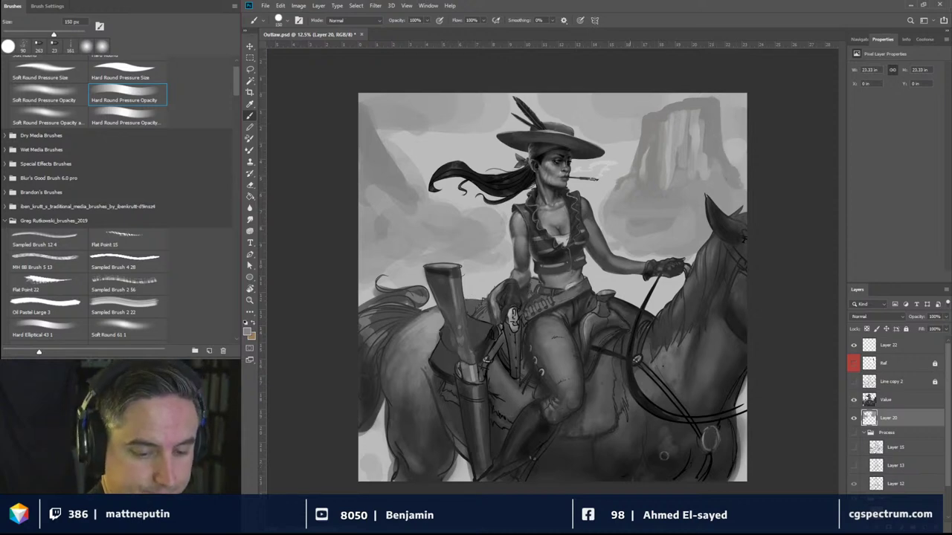
left_click(854, 419)
left_click(855, 419)
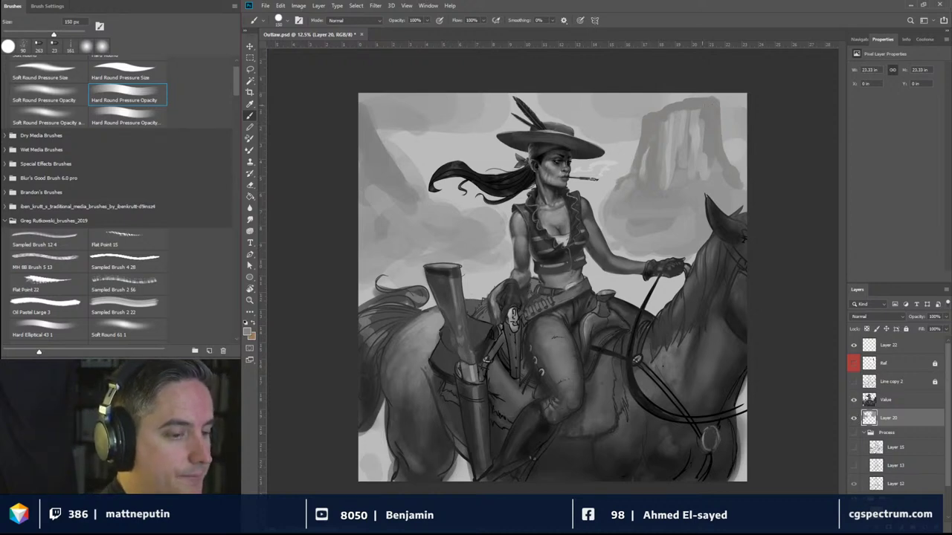
Step: Switch to the Eraser and load the Hard Round brush preset
key("e")
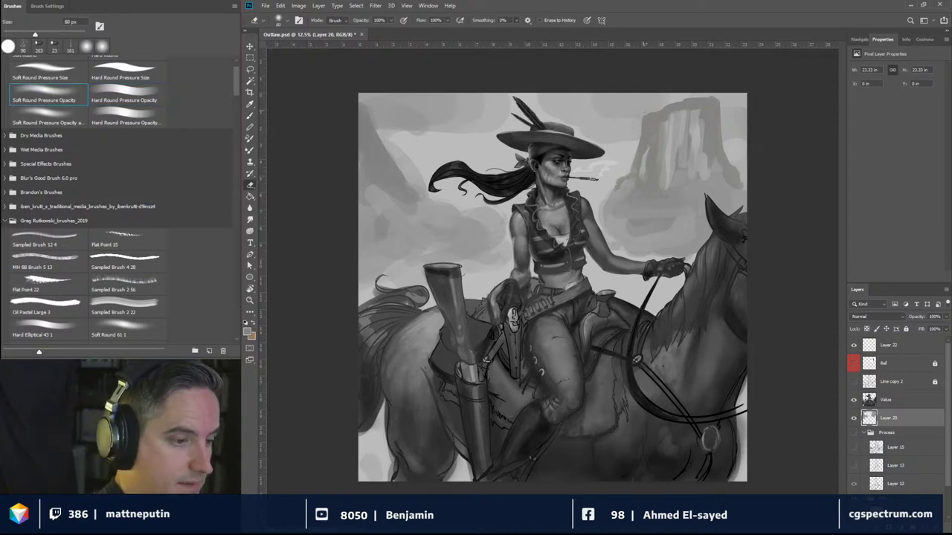
left_click_drag(642, 130, 644, 111)
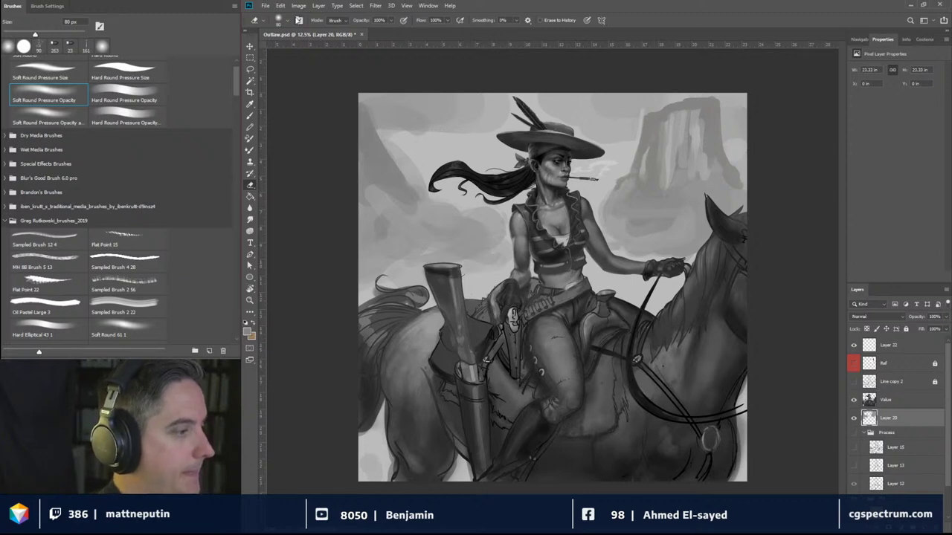
left_click(289, 22)
left_click(291, 142)
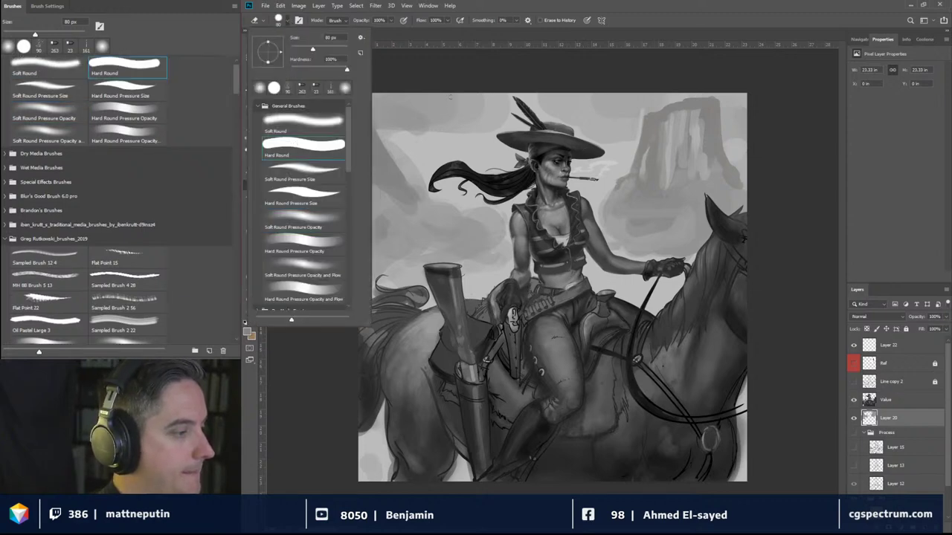
left_click(445, 80)
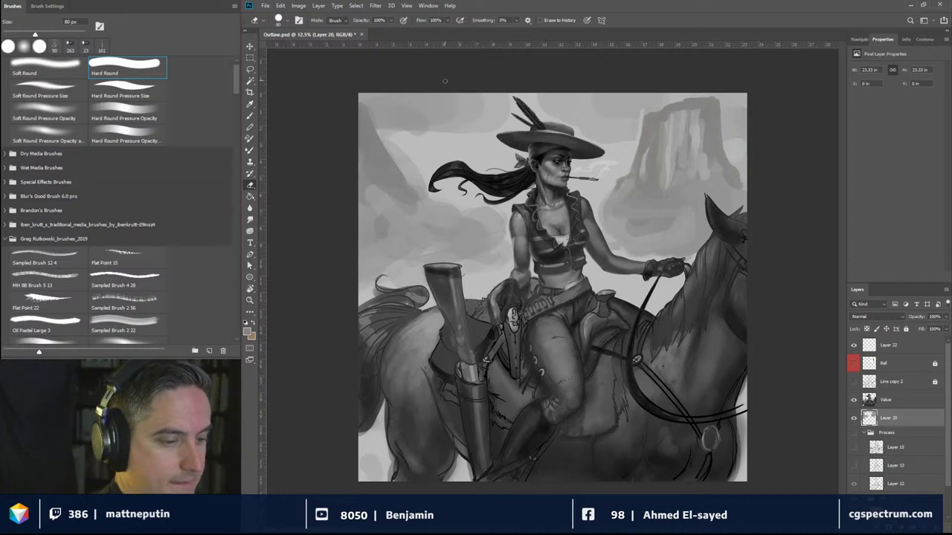
Step: Erase haze along the mesa top and upper-left sky at 336 px, then reduce the eraser to 250 px
mouse_move(638, 117)
left_mouse_down()
mouse_move(636, 142)
mouse_move(644, 106)
left_mouse_up()
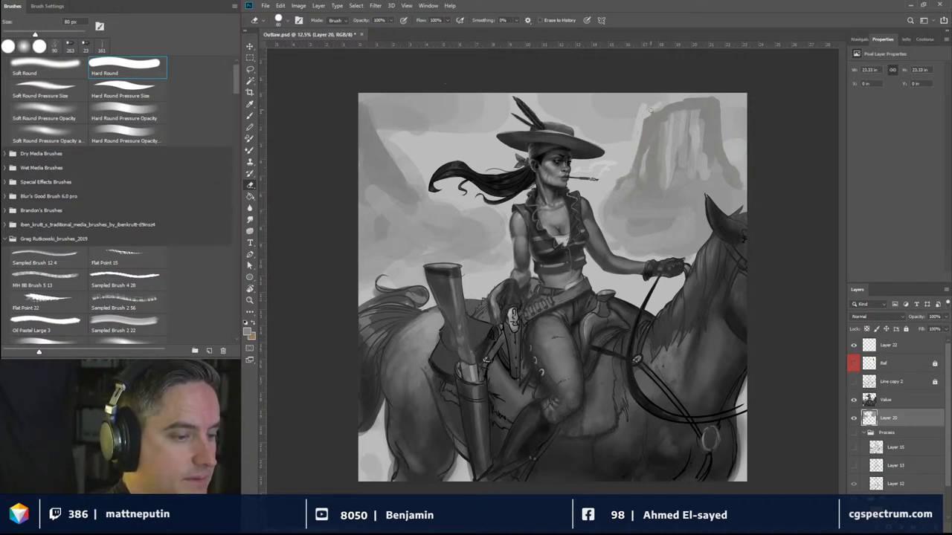
mouse_move(659, 109)
left_mouse_down()
mouse_move(728, 96)
mouse_move(716, 88)
mouse_move(745, 187)
left_mouse_up()
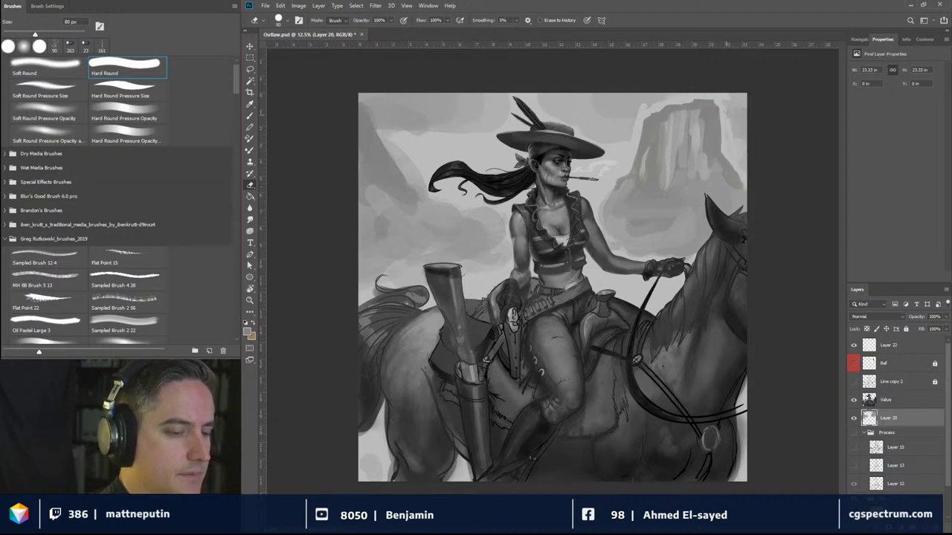
left_click_drag(726, 138, 739, 156)
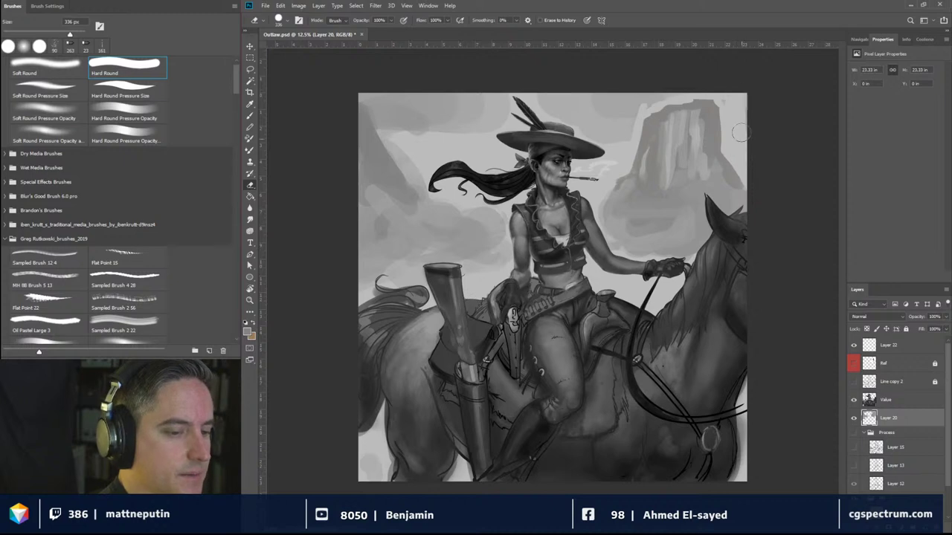
mouse_move(636, 105)
left_mouse_down()
mouse_move(600, 164)
mouse_move(611, 92)
mouse_move(597, 107)
mouse_move(562, 91)
mouse_move(551, 137)
mouse_move(477, 135)
mouse_move(464, 114)
left_mouse_up()
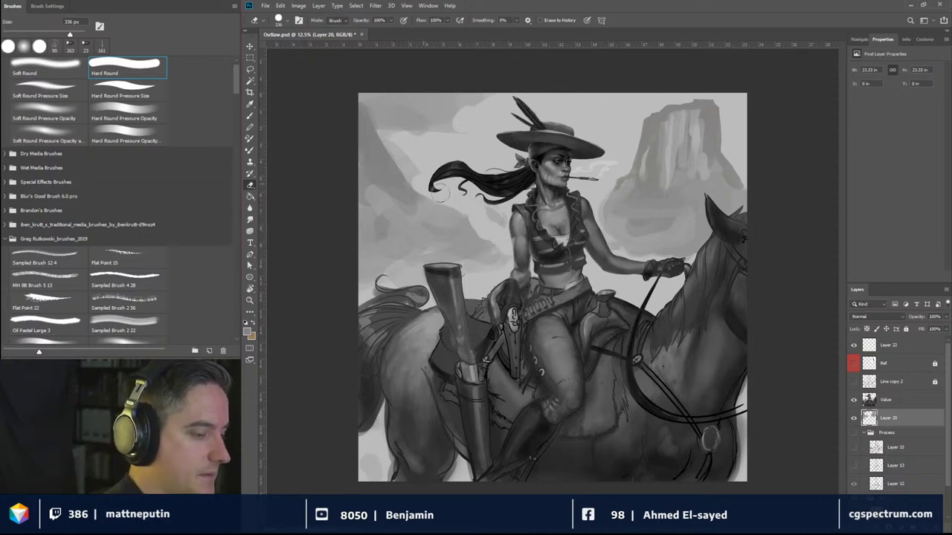
mouse_move(409, 182)
left_mouse_down()
mouse_move(387, 110)
mouse_move(413, 183)
mouse_move(389, 87)
mouse_move(404, 173)
mouse_move(381, 101)
mouse_move(383, 122)
mouse_move(353, 86)
mouse_move(415, 115)
mouse_move(410, 137)
mouse_move(523, 84)
mouse_move(505, 96)
mouse_move(414, 89)
left_mouse_up()
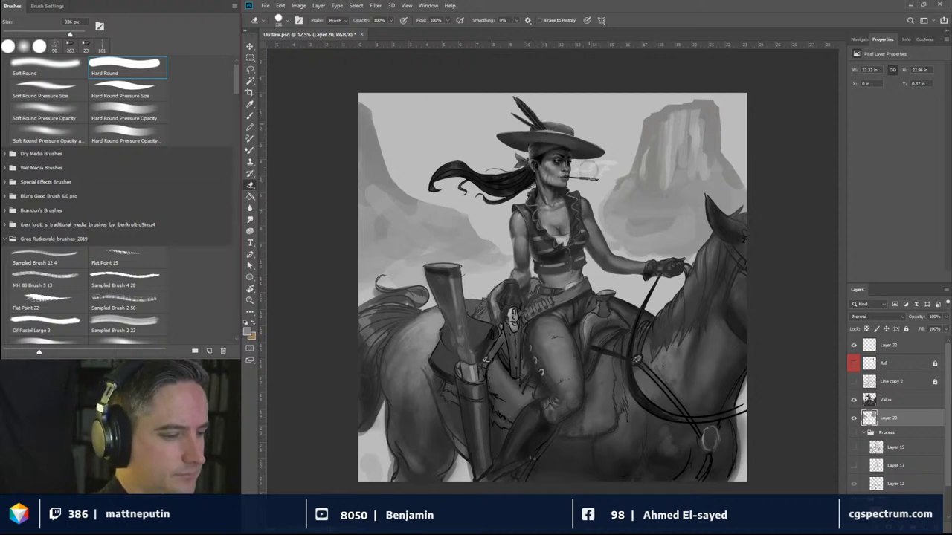
key("bracketleft")
key("bracketleft")
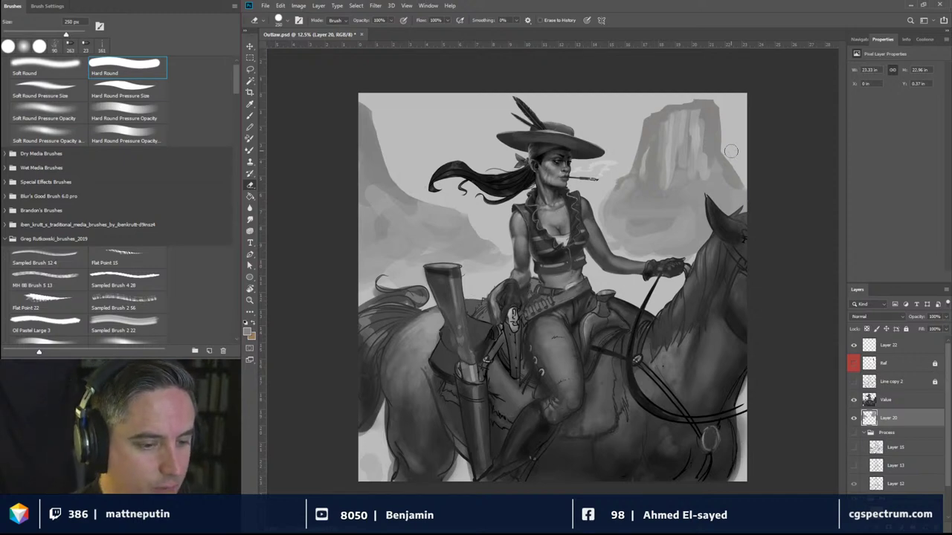
Step: Compare Layer 20 on and off, lock its transparent pixels, and undo an orange test stroke
left_click(854, 418)
left_click(854, 418)
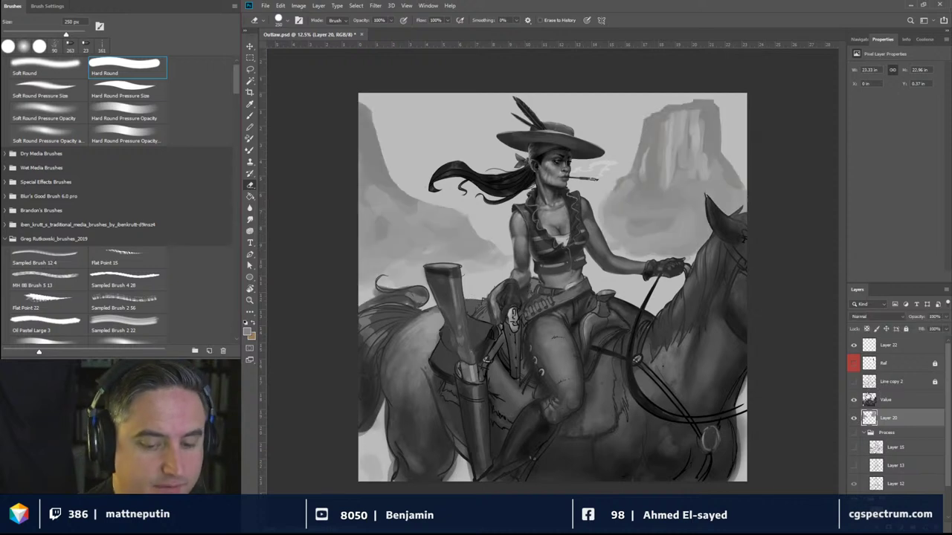
left_click(867, 329)
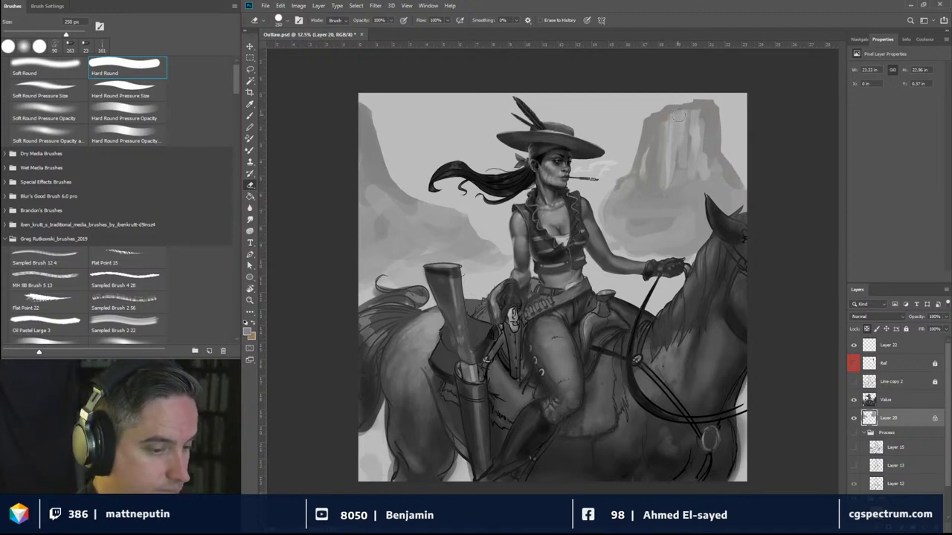
left_click_drag(667, 122, 667, 130)
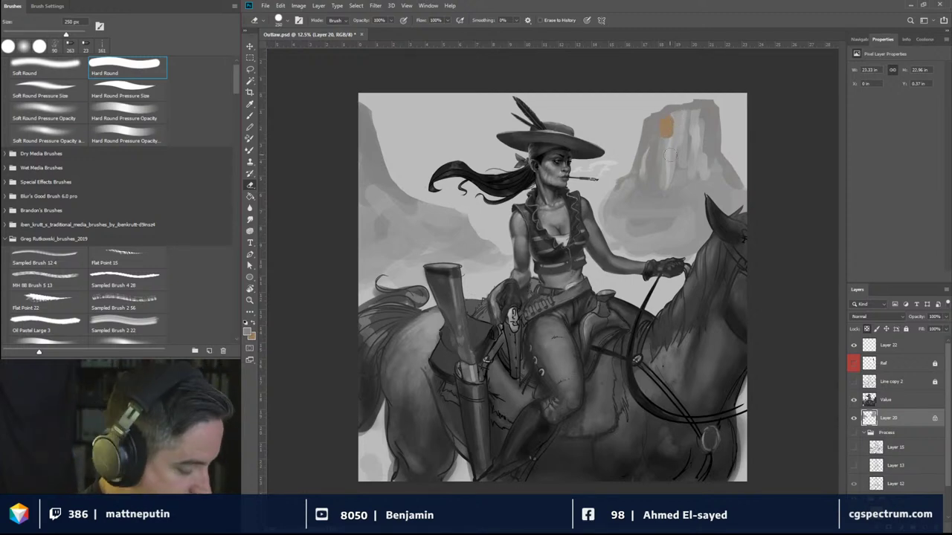
key("ctrl+z")
Step: Paint light and dark vertical strokes on the mesa's left face, sampling a lighter grey
left_click(250, 116)
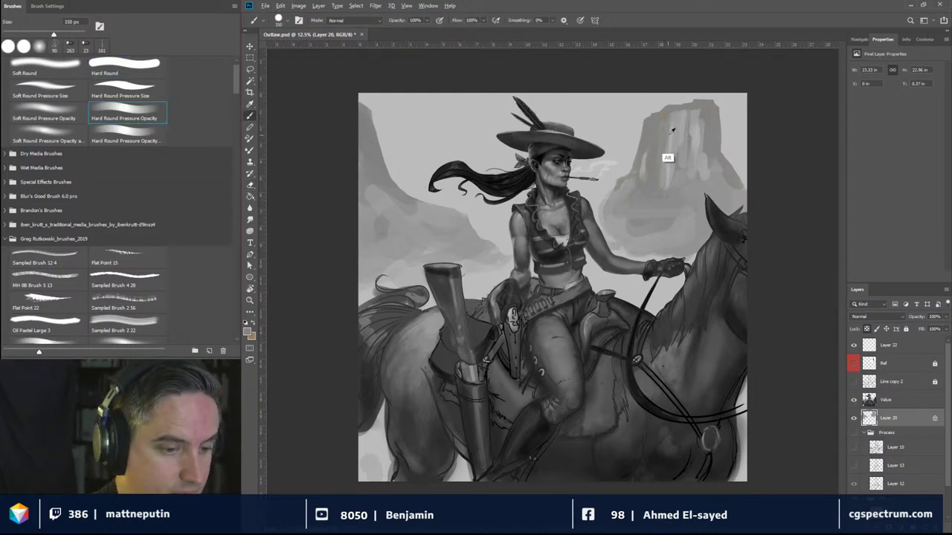
mouse_move(659, 192)
left_mouse_down()
mouse_move(668, 113)
mouse_move(652, 127)
left_mouse_up()
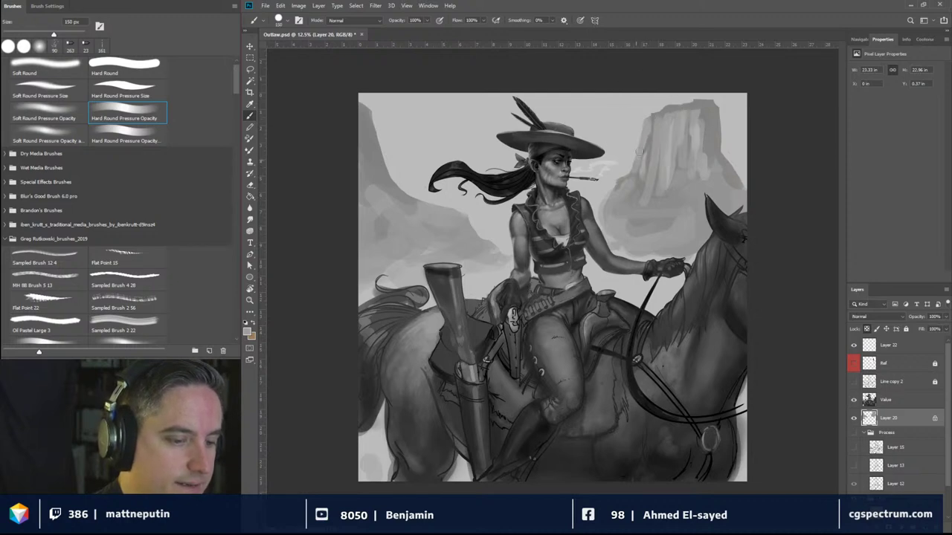
mouse_move(639, 150)
left_mouse_down()
mouse_move(645, 118)
mouse_move(649, 186)
left_mouse_up()
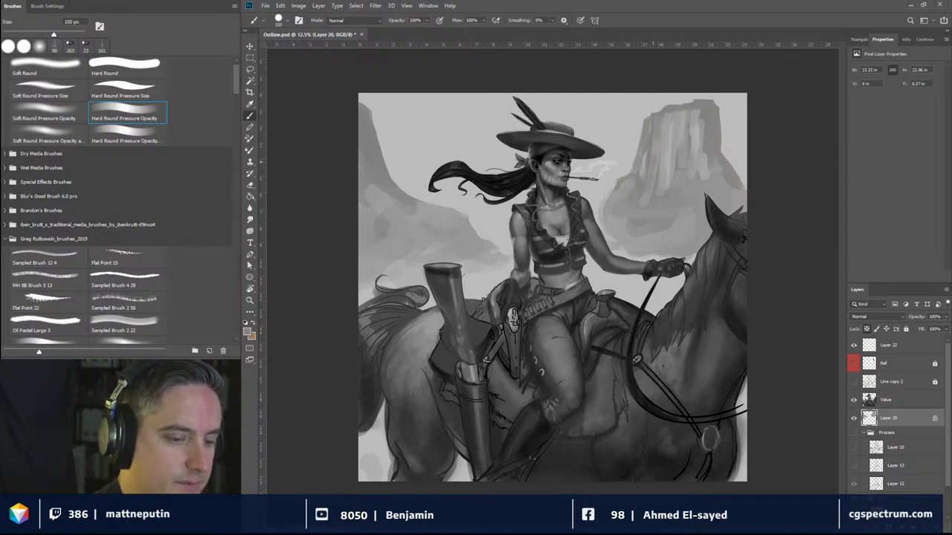
mouse_move(667, 117)
left_mouse_down()
mouse_move(665, 183)
mouse_move(679, 111)
mouse_move(671, 140)
left_mouse_up()
left_click(697, 130, "alt")
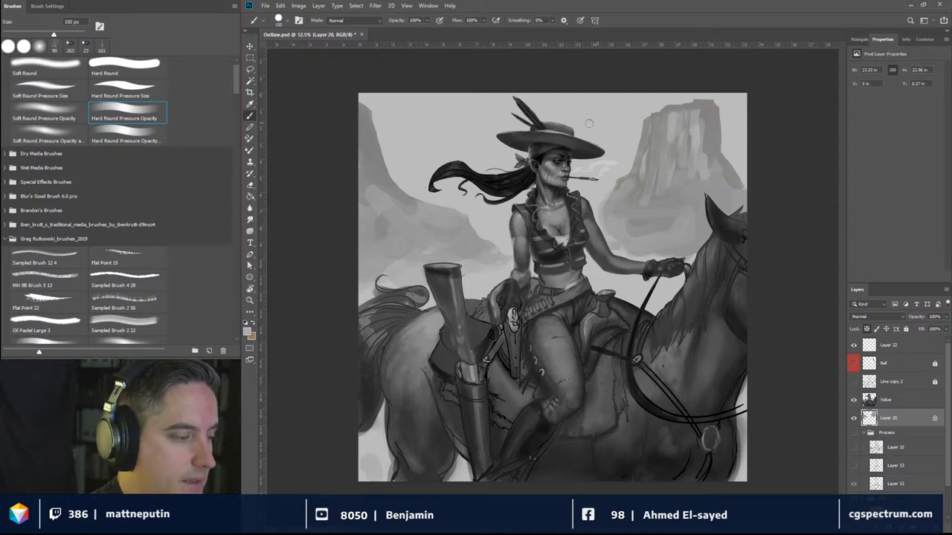
left_click(250, 69)
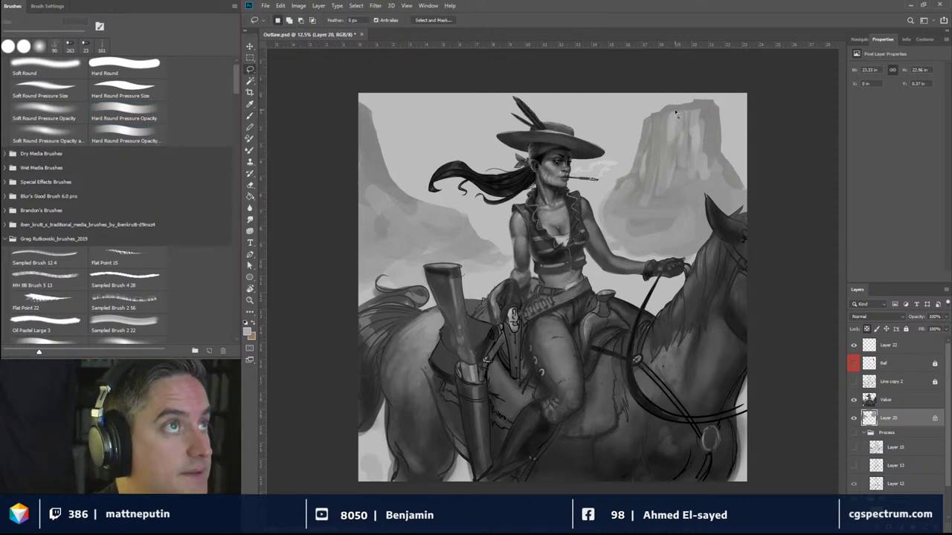
Step: Lasso strips along the mesa's left edge and paint inside them
mouse_move(668, 112)
left_mouse_down()
mouse_move(659, 197)
mouse_move(677, 135)
mouse_move(672, 113)
left_mouse_up()
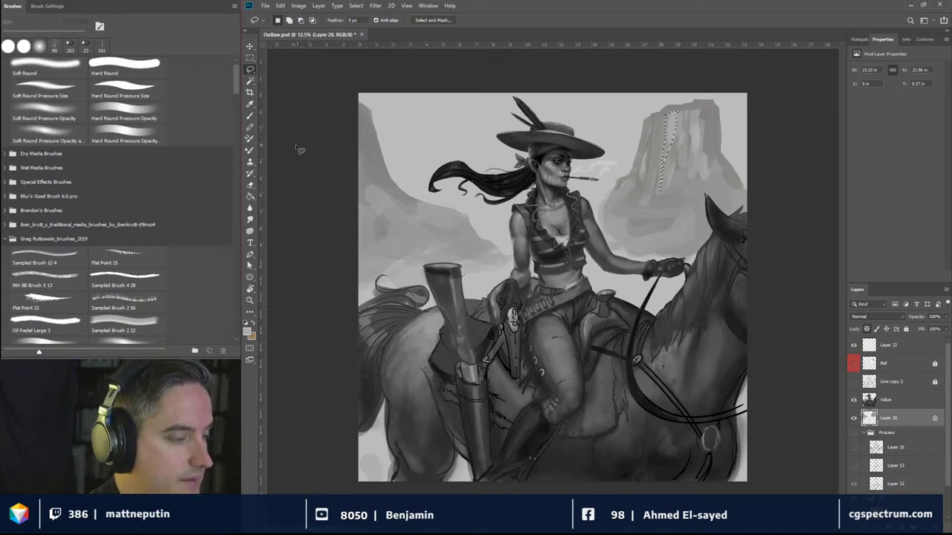
key("b")
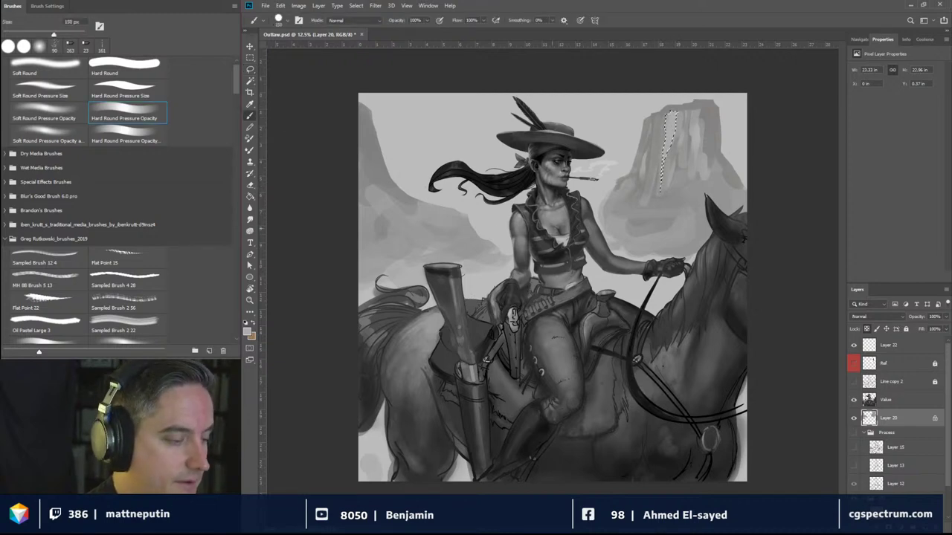
left_click(250, 69)
mouse_move(662, 117)
left_mouse_down()
mouse_move(651, 187)
mouse_move(653, 112)
left_mouse_up()
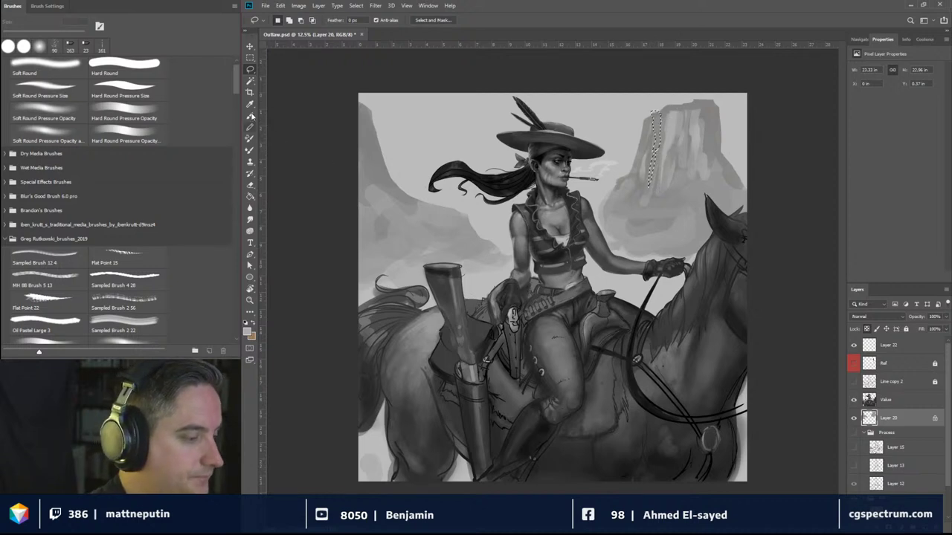
key("b")
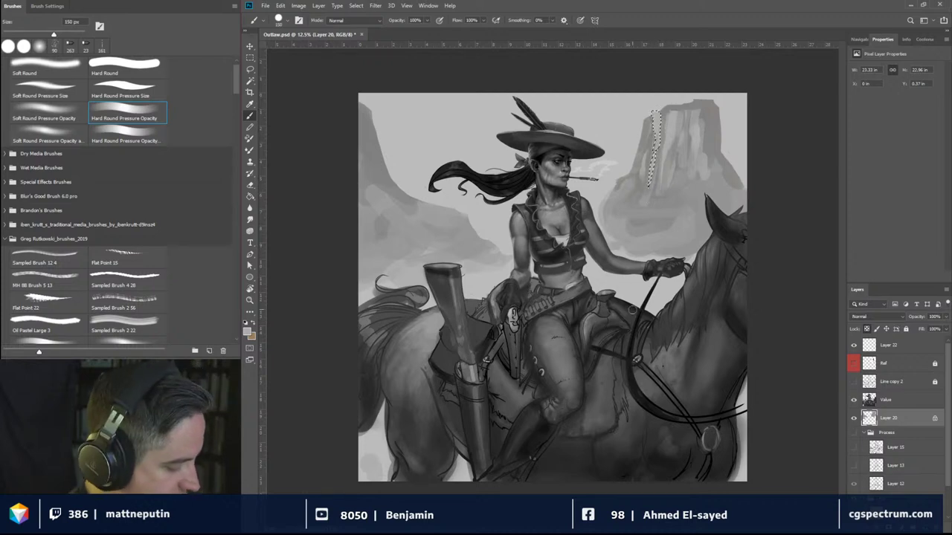
key("ctrl+d")
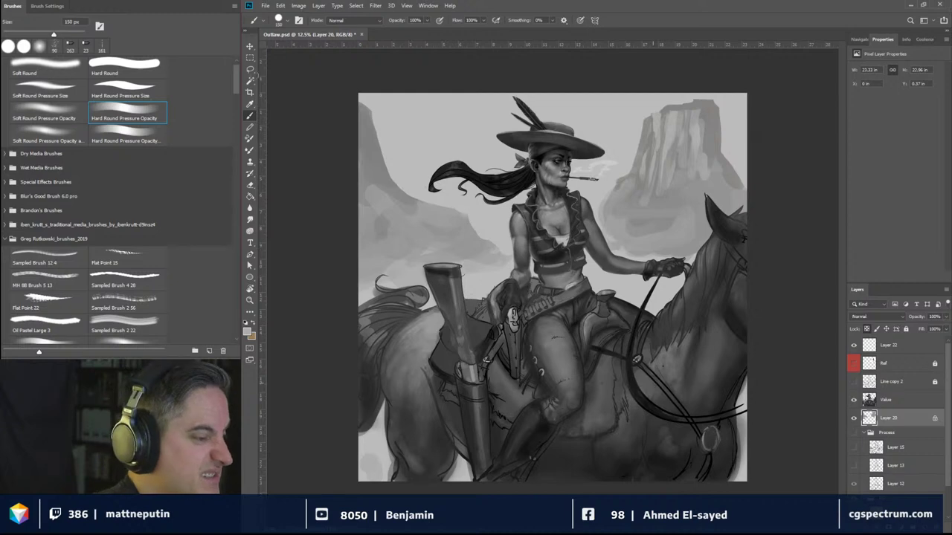
Step: Shrink the brush to 125 px and paint inside a small lassoed area at the mesa top
left_click(251, 70)
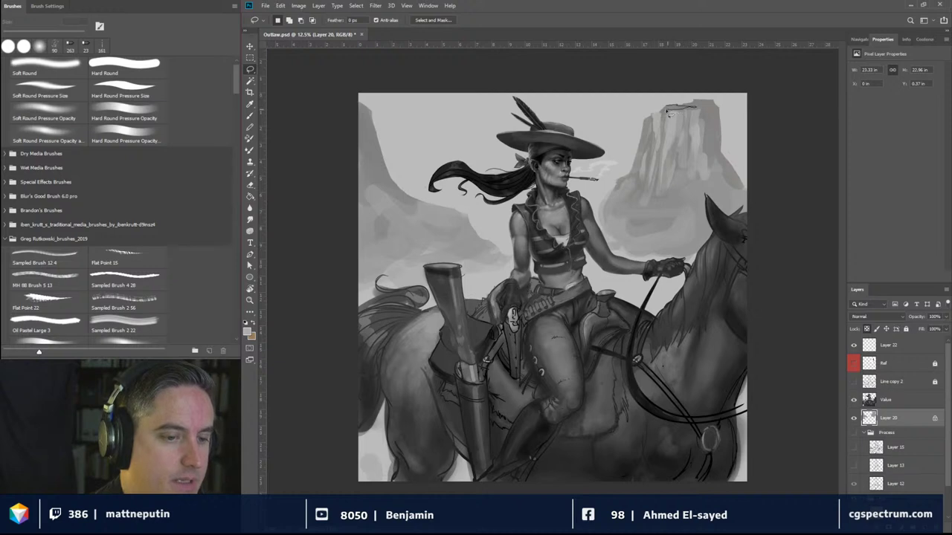
key("b")
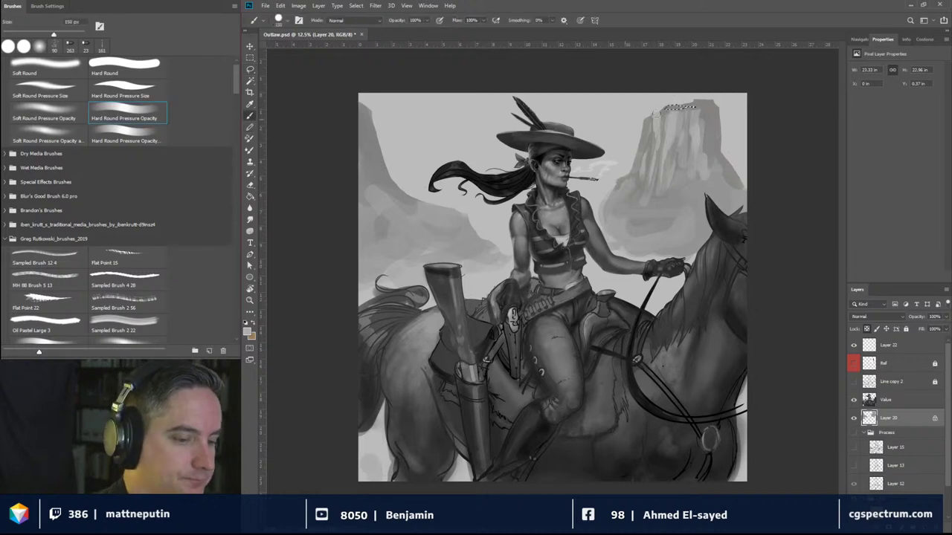
key("bracketleft")
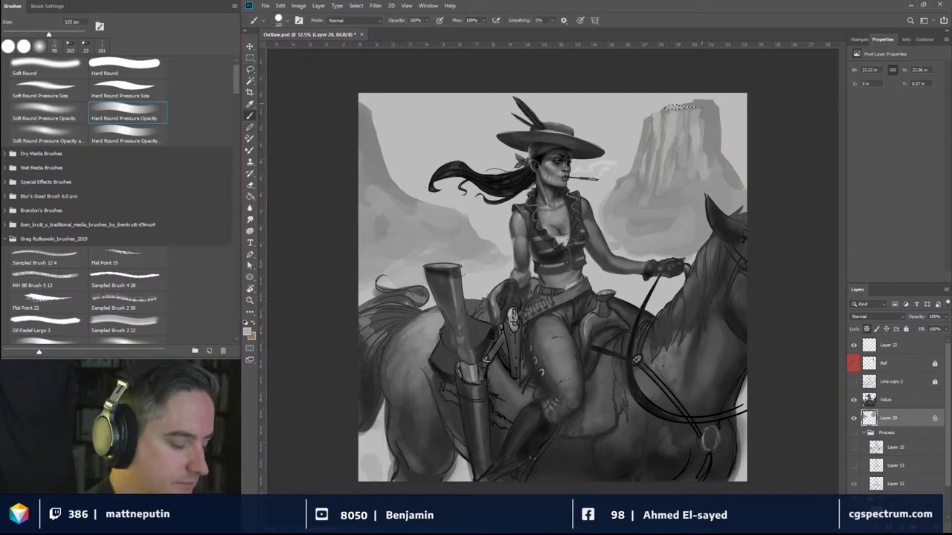
key("l")
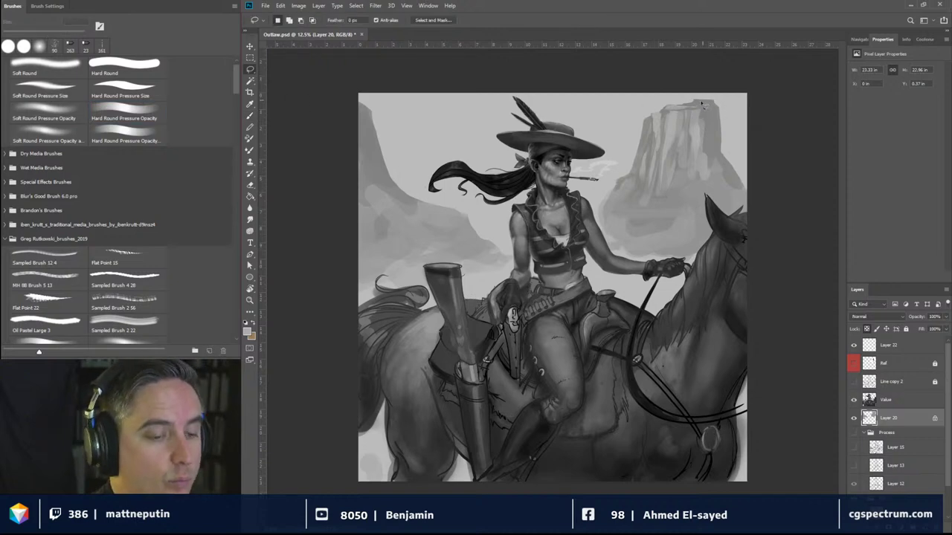
mouse_move(692, 109)
left_mouse_down()
mouse_move(723, 106)
mouse_move(688, 104)
mouse_move(706, 108)
left_mouse_up()
key("b")
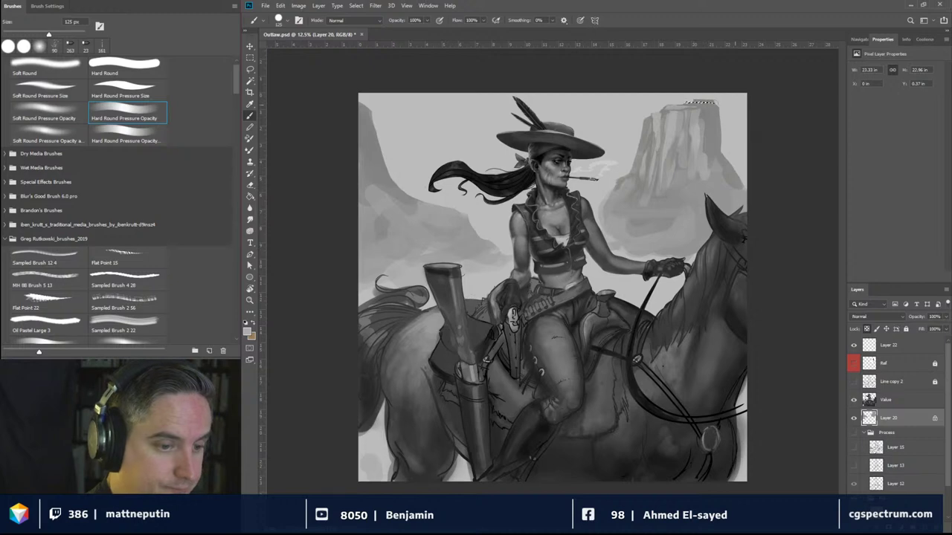
key("ctrl+d")
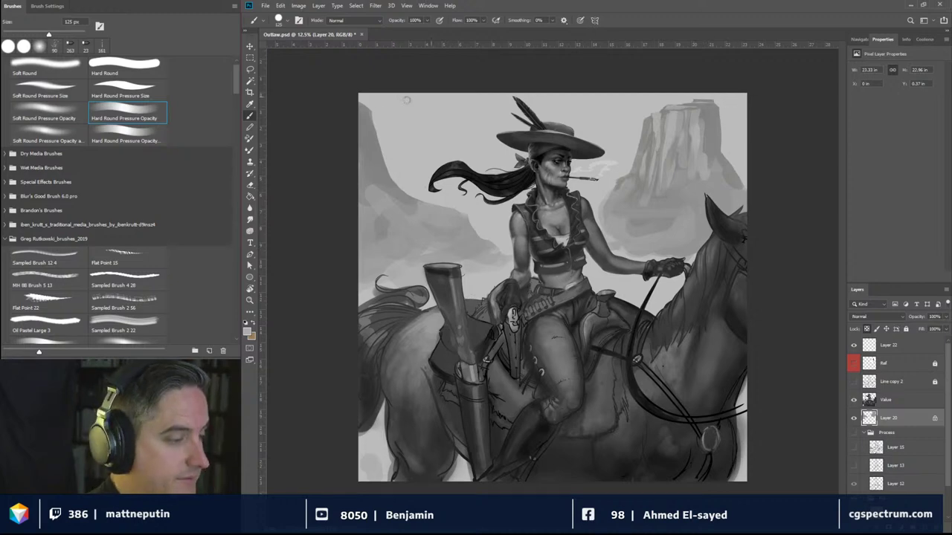
Step: Lasso the mesa's top edge plus another area across it and paint inside
left_click(250, 68)
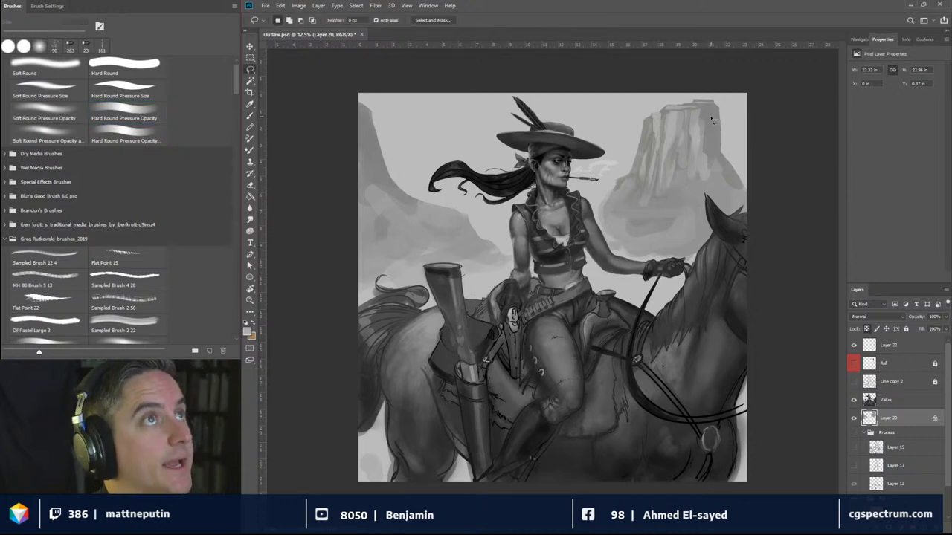
mouse_move(722, 121)
left_mouse_down()
mouse_move(702, 117)
mouse_move(723, 121)
mouse_move(717, 153)
left_mouse_up()
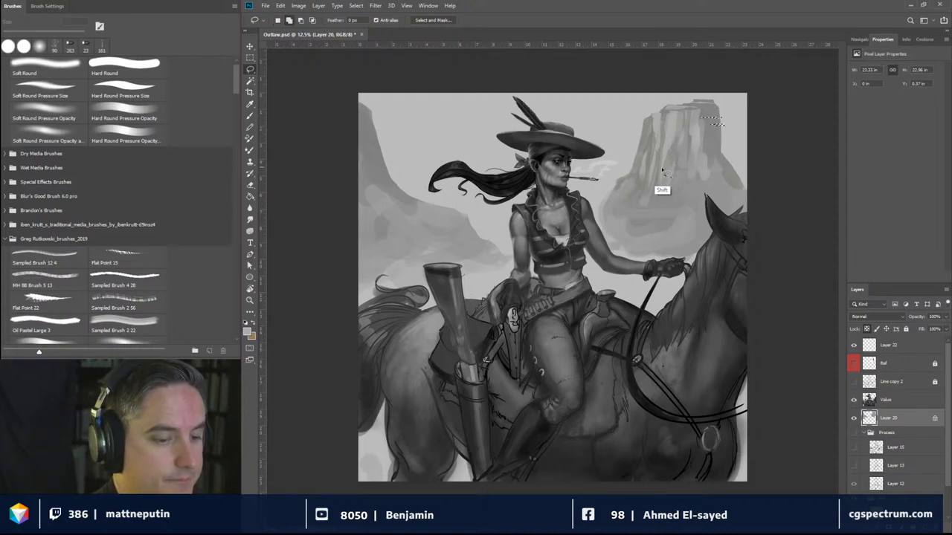
mouse_move(632, 171)
left_mouse_down()
mouse_move(684, 174)
mouse_move(630, 174)
left_mouse_up()
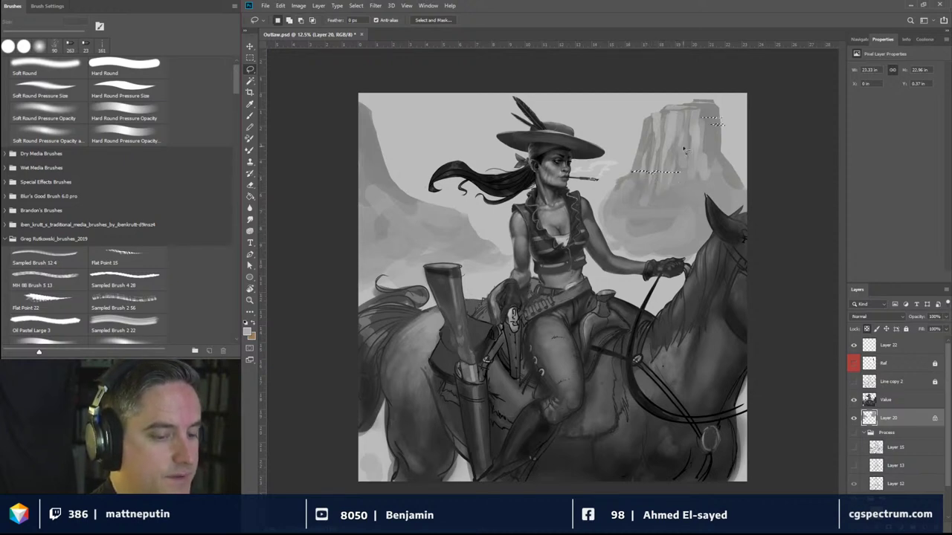
key("b")
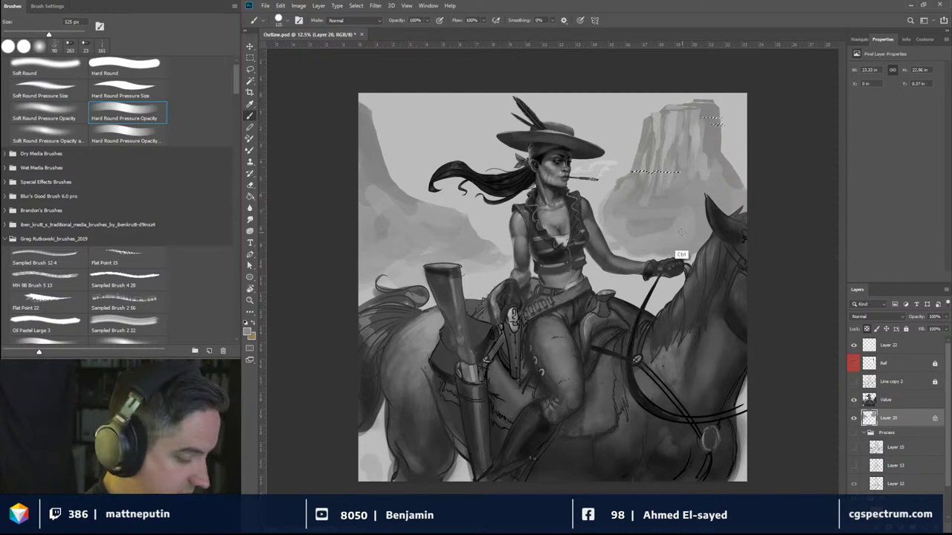
key("ctrl+d")
Step: Shrink the brush to 90 px and paint a crisp flat cap inside the lassoed summit
left_click(251, 70)
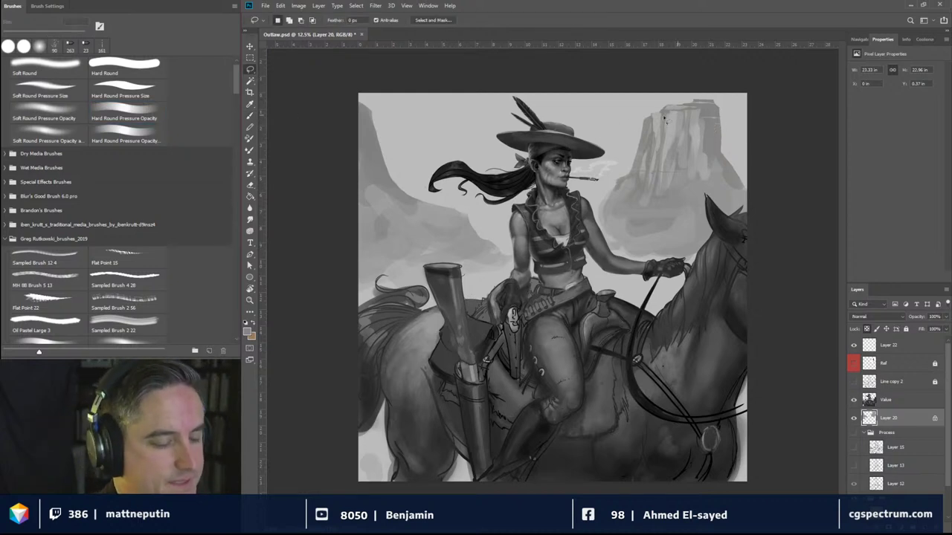
key("b")
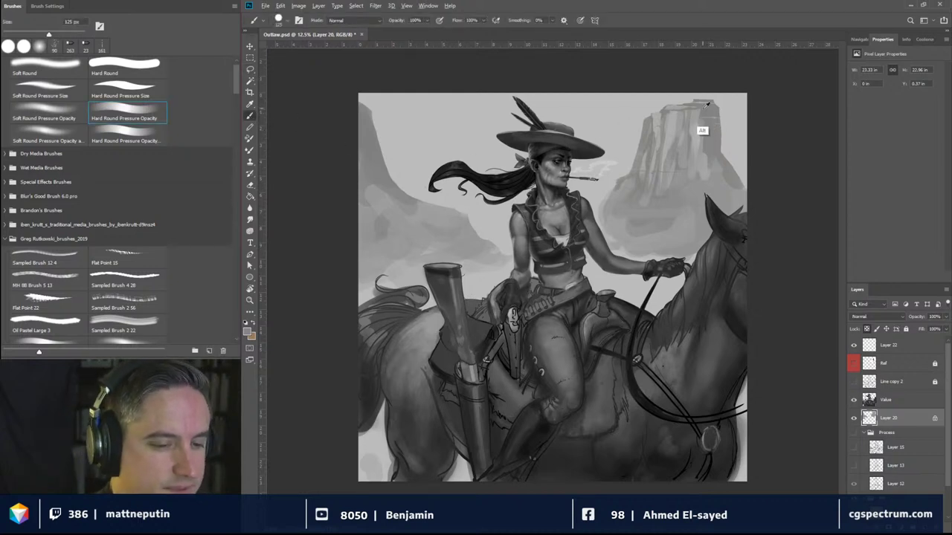
key("bracketleft")
key("bracketleft")
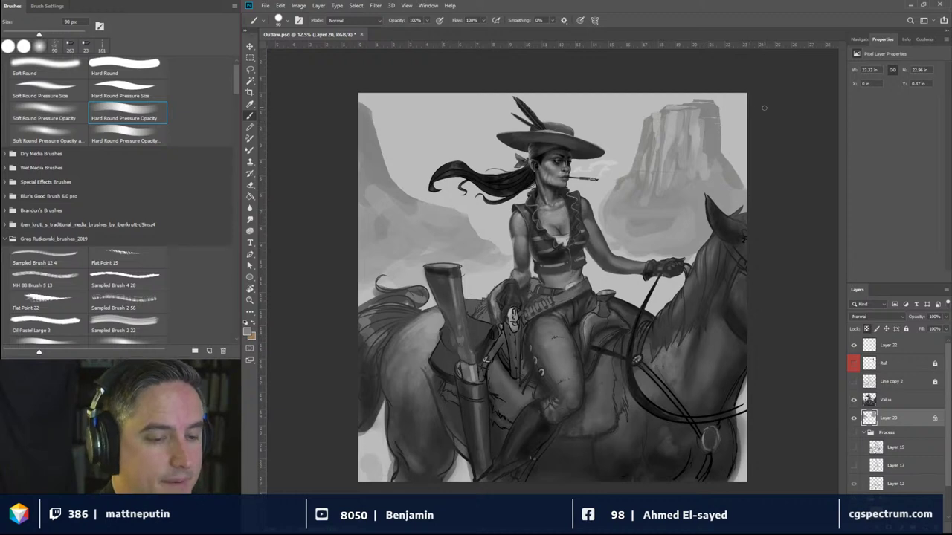
key("l")
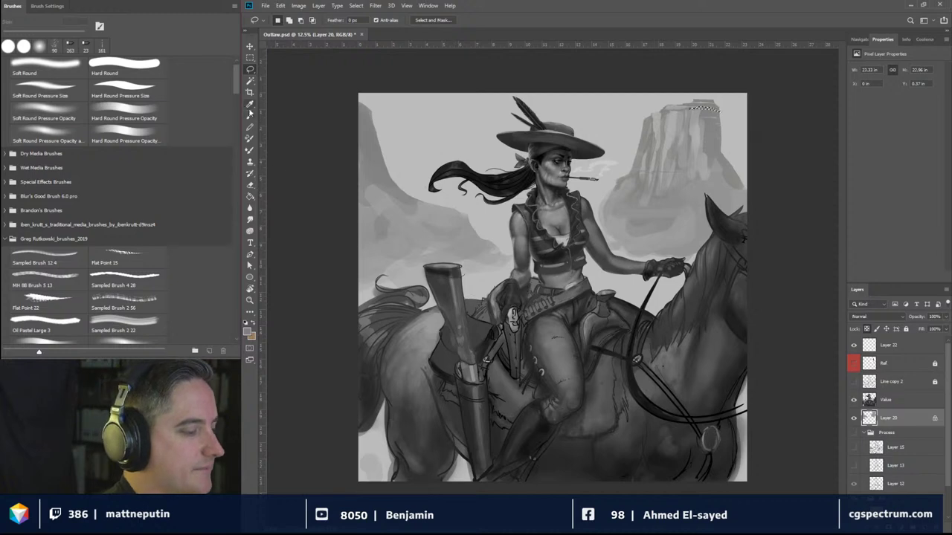
key("b")
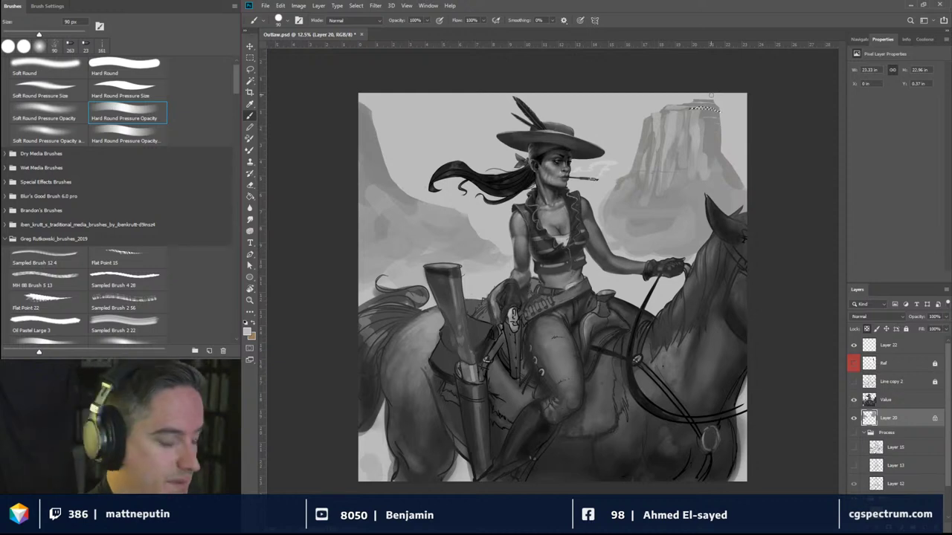
key("ctrl+d")
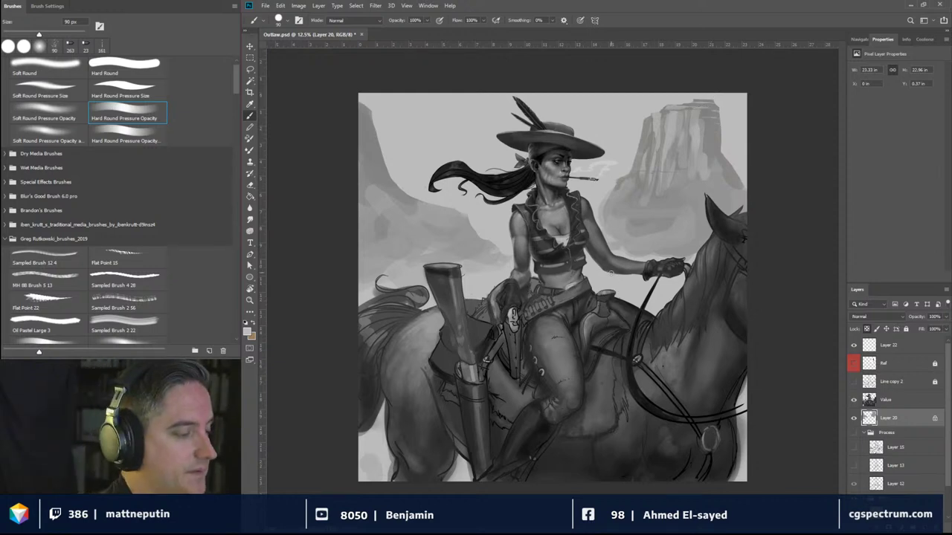
left_click(251, 68)
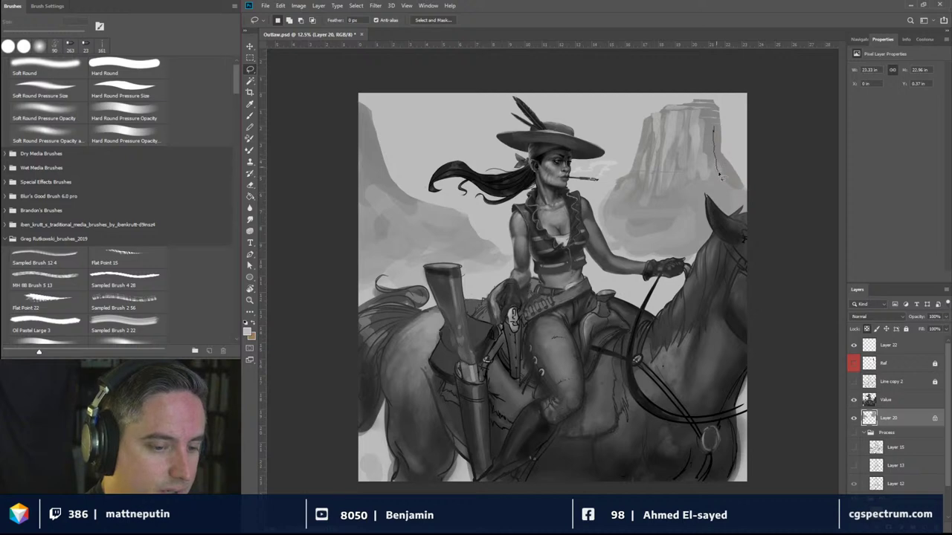
Step: Lasso strips down the mesa's right edge and paint light planes inside them
left_click_drag(720, 131, 723, 121)
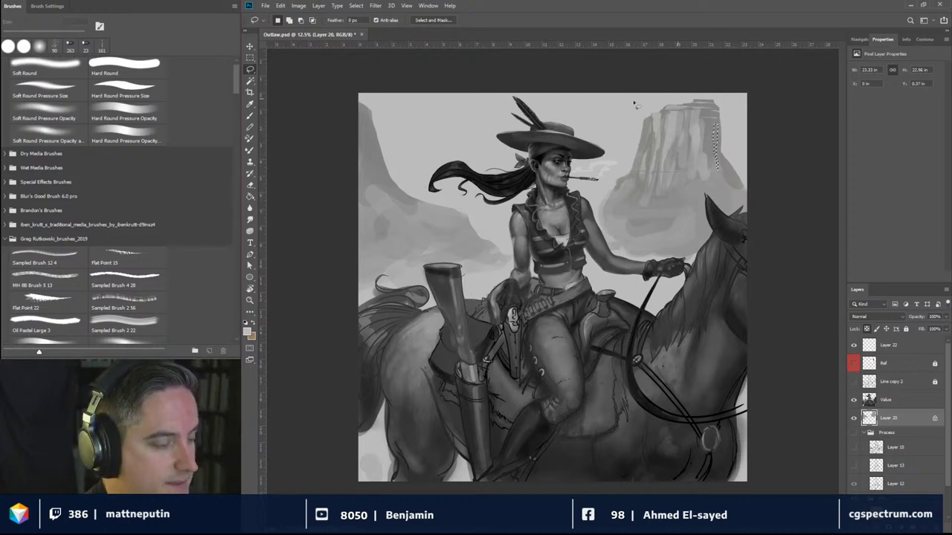
left_click(251, 115)
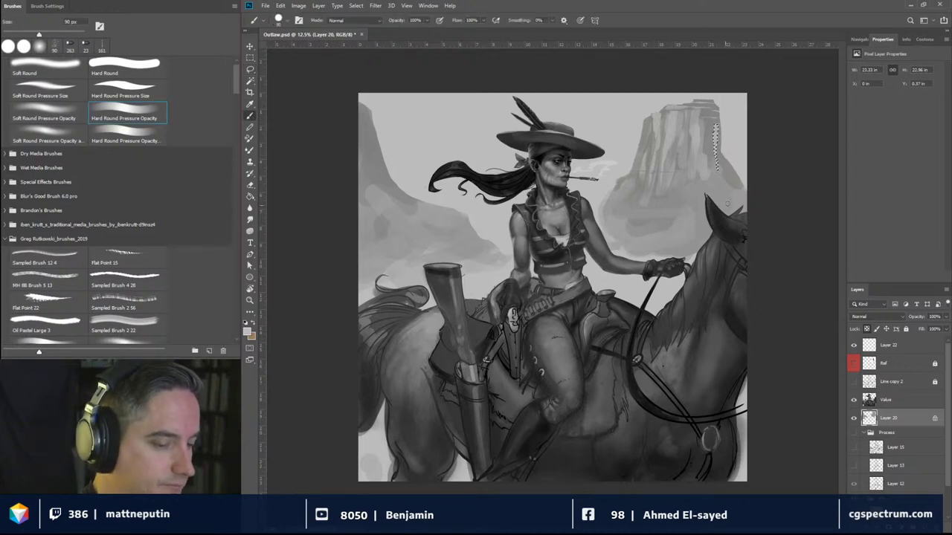
left_click(251, 68)
mouse_move(708, 146)
left_mouse_down()
mouse_move(711, 196)
mouse_move(708, 117)
left_mouse_up()
left_click(250, 115)
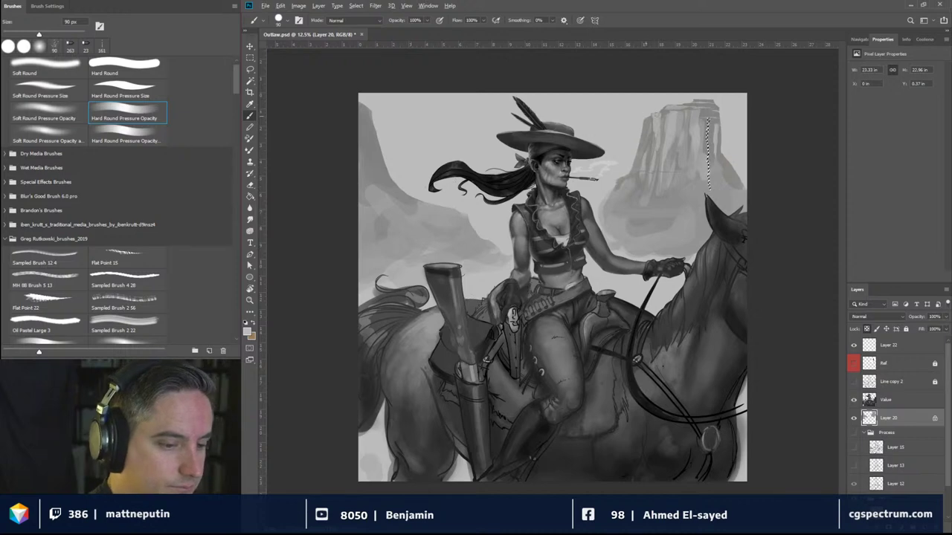
key("ctrl+d")
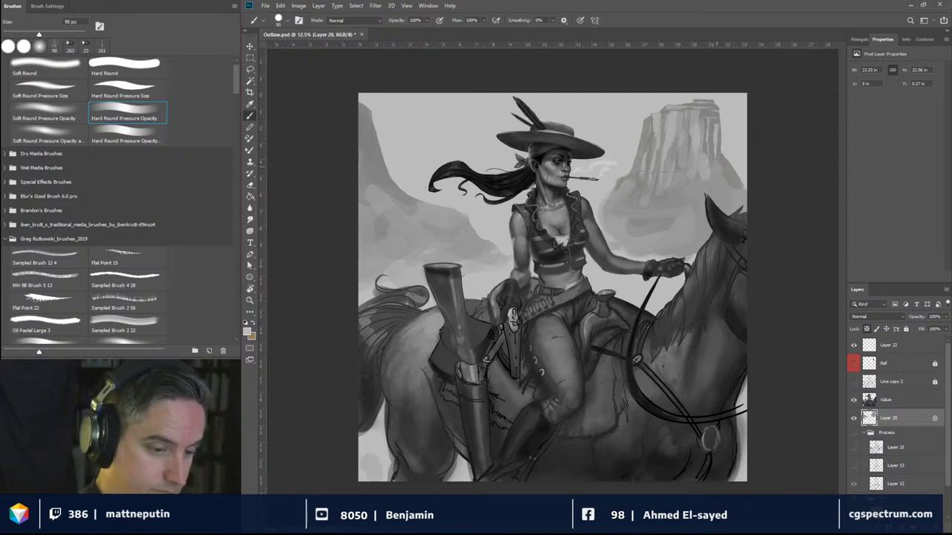
Step: Lasso another cliff area and paint broad light vertical planes with an enlarged brush
left_click(250, 68)
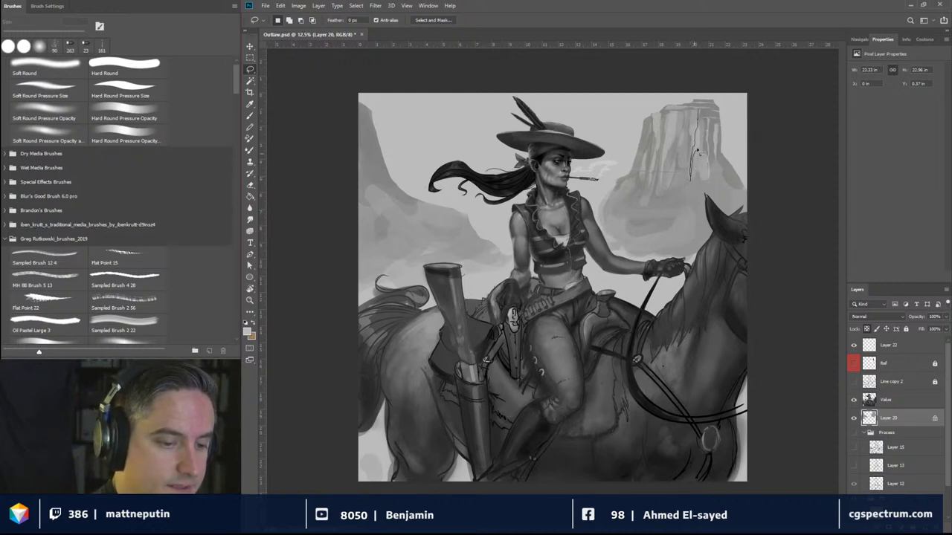
mouse_move(699, 112)
left_mouse_down()
mouse_move(681, 121)
mouse_move(669, 197)
mouse_move(692, 97)
left_mouse_up()
left_click(250, 115)
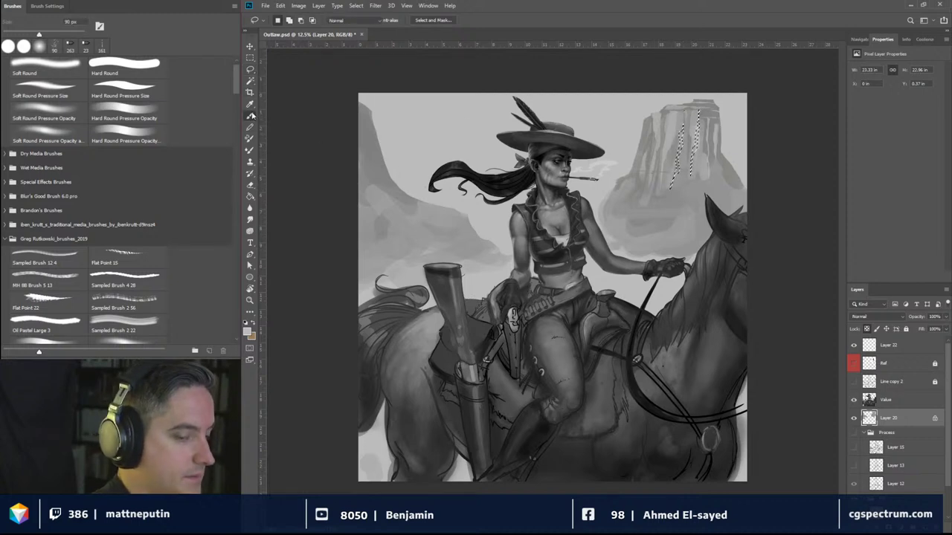
left_click_drag(682, 116, 707, 117)
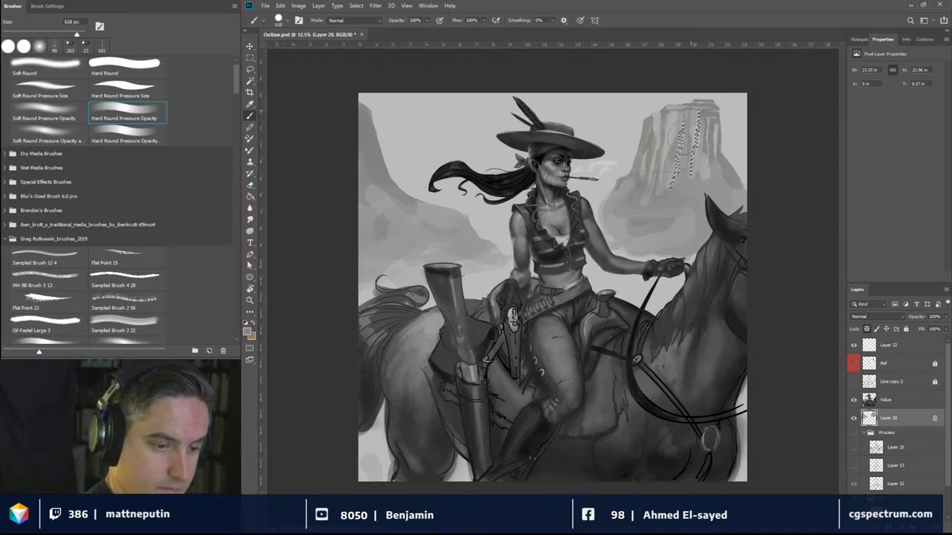
key("ctrl+d")
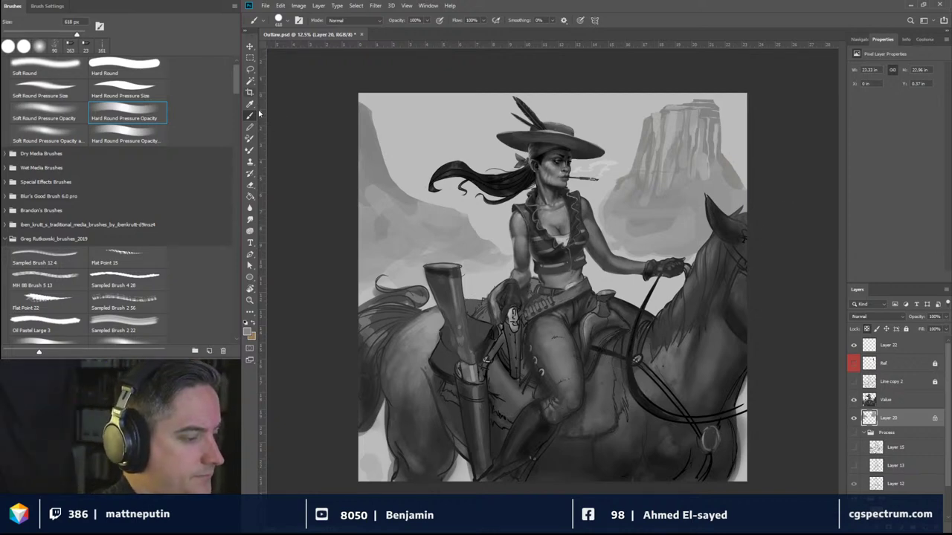
left_click(249, 68)
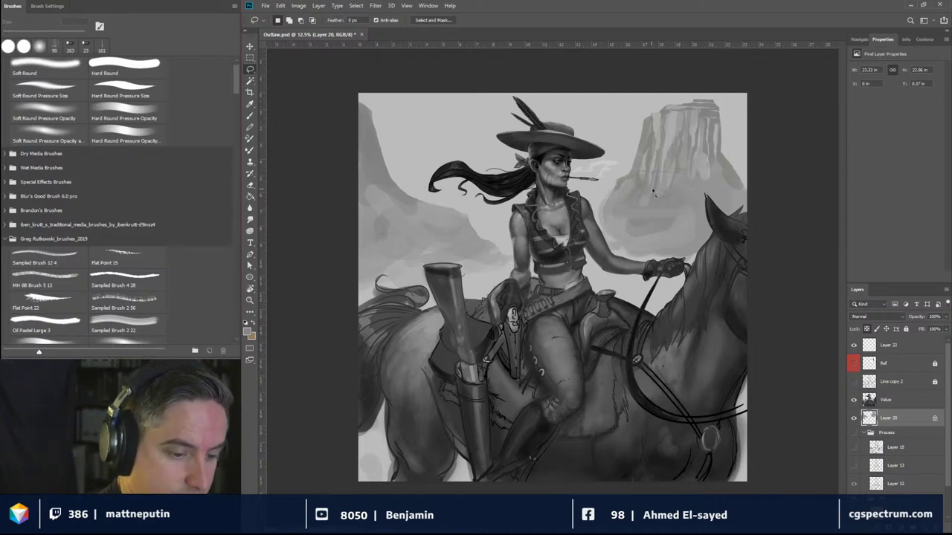
Step: Lasso a wedge at the mesa's base and paint it a lighter tone
mouse_move(652, 182)
left_mouse_down()
mouse_move(636, 200)
mouse_move(662, 191)
left_mouse_up()
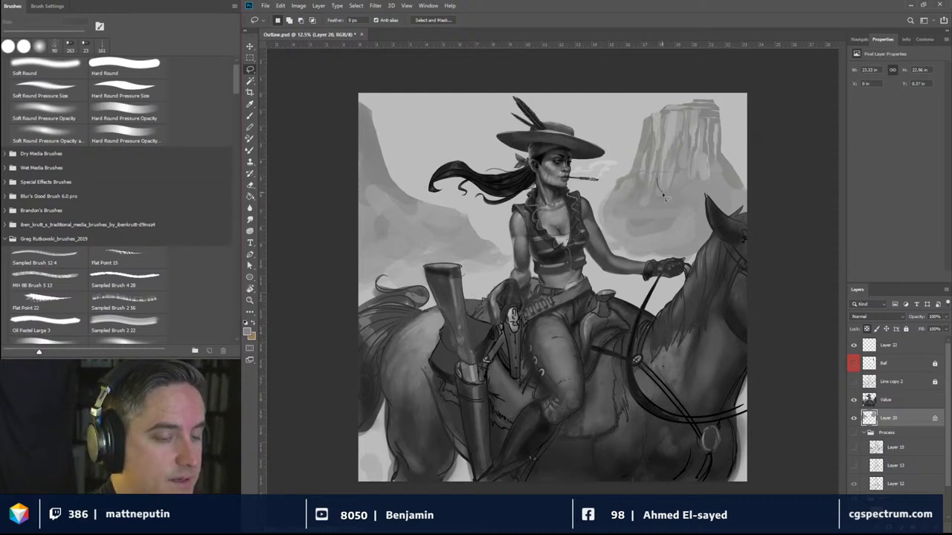
mouse_move(668, 202)
left_mouse_down()
mouse_move(629, 203)
mouse_move(648, 191)
left_mouse_up()
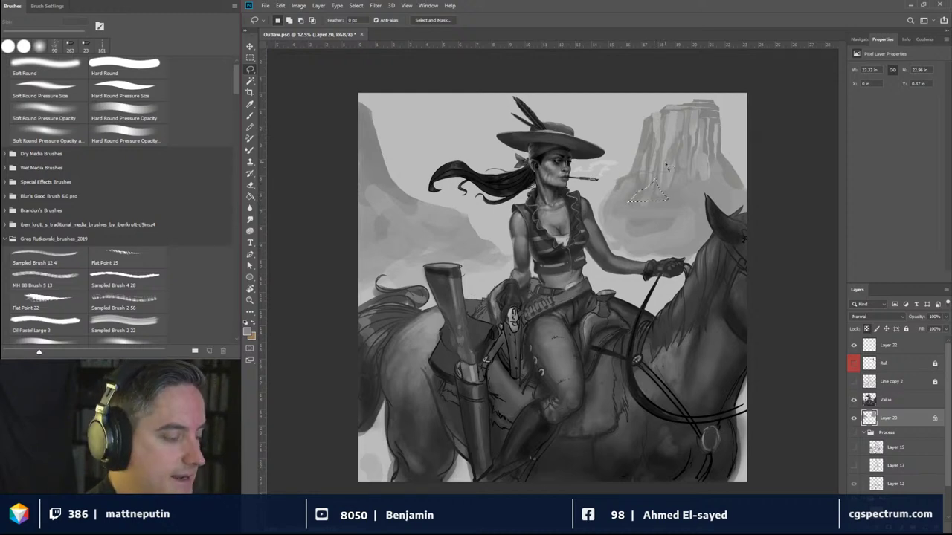
left_click(250, 116)
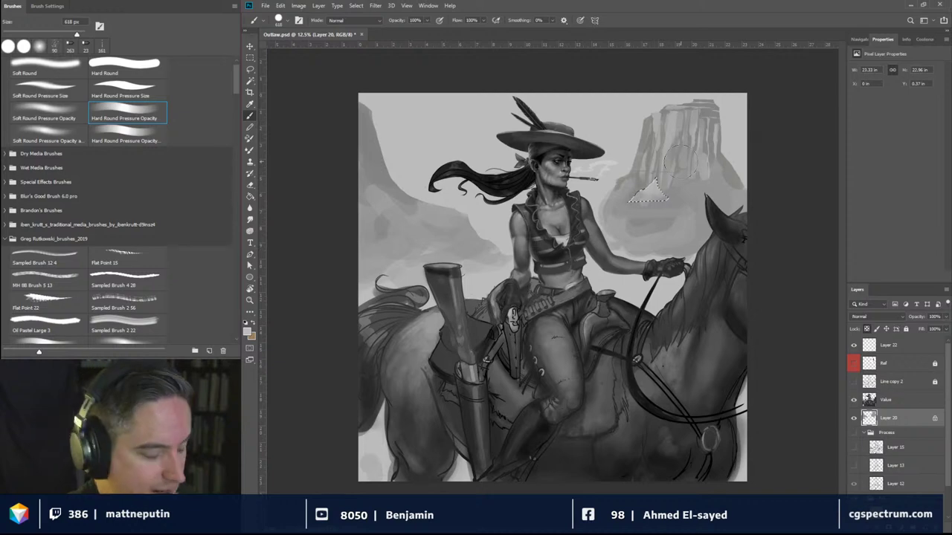
key("ctrl+d")
Step: Dab small grey rock details along the base with a smaller brush
key("bracketleft")
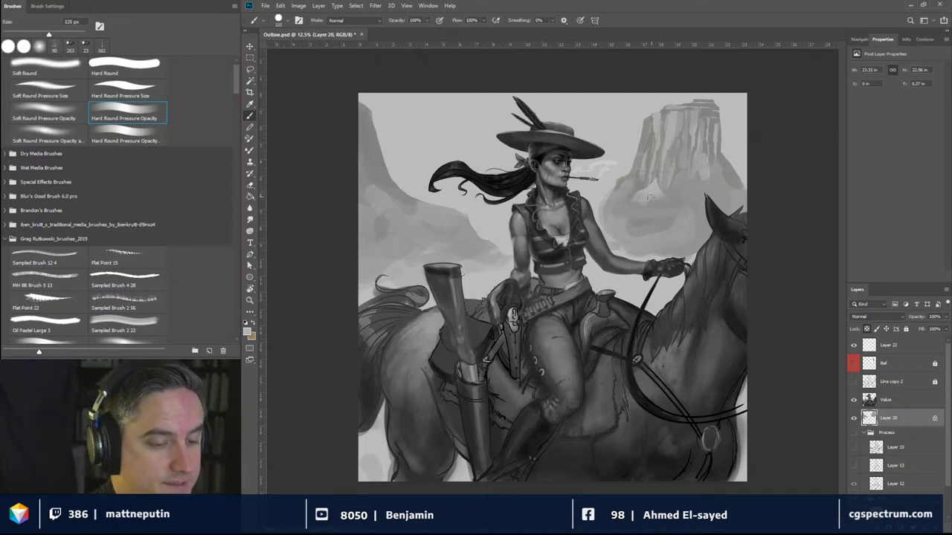
key("bracketleft")
key("bracketleft")
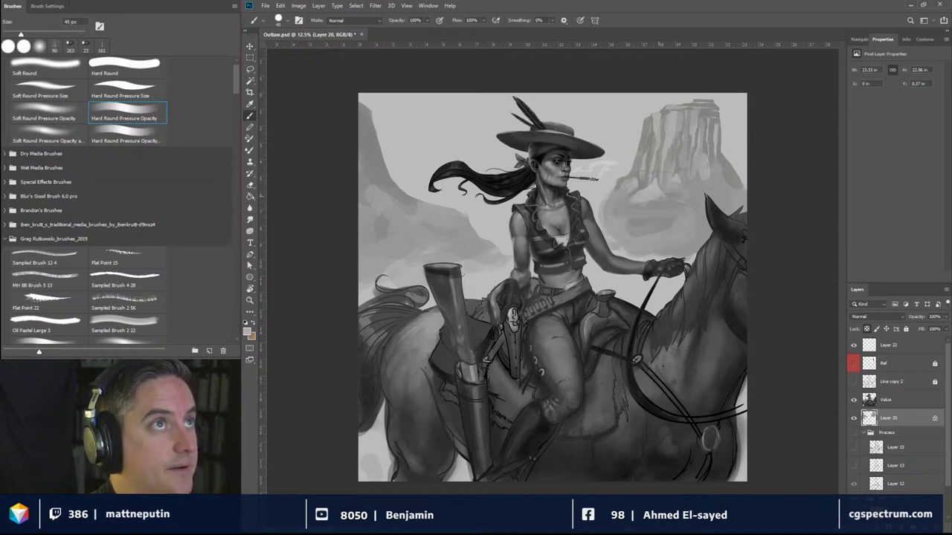
key("bracketright")
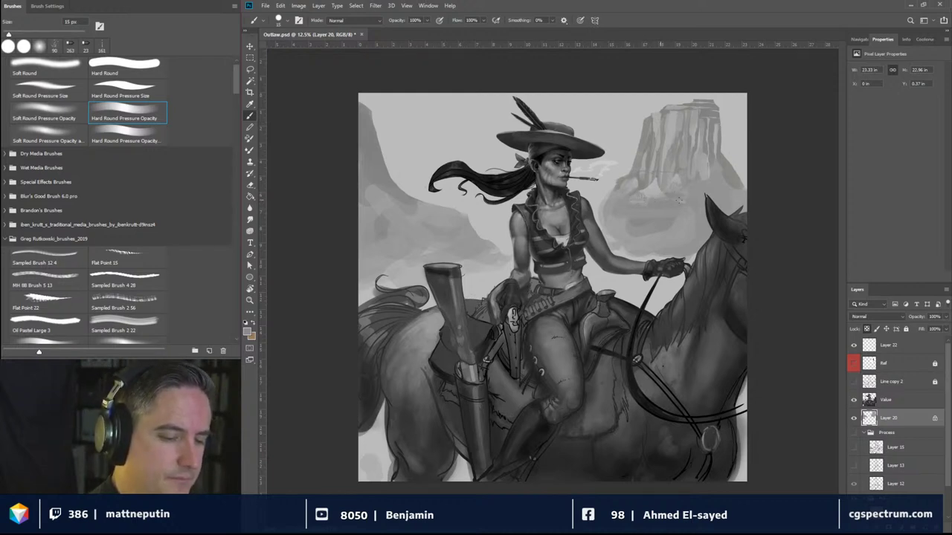
left_click_drag(687, 194, 684, 186)
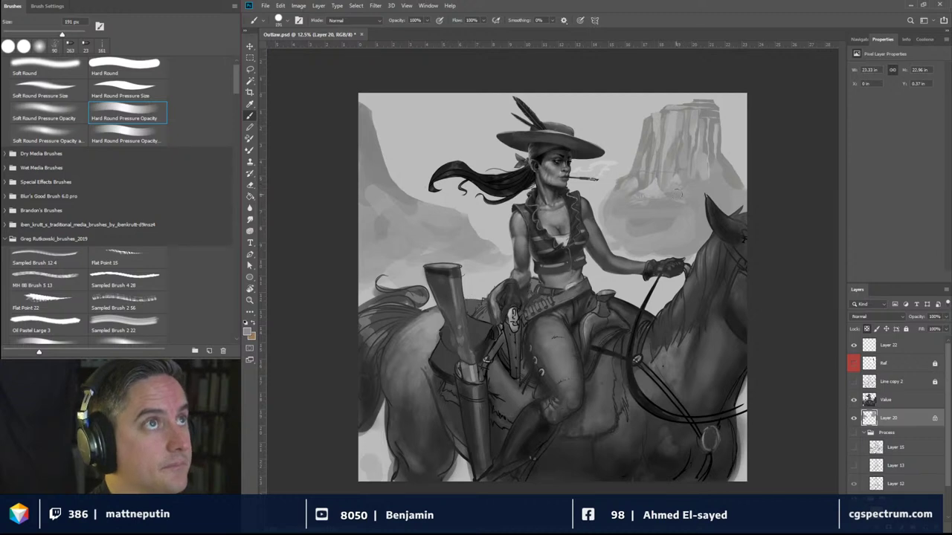
Step: Lasso zigzag plateau bands below the mesa and paint them, inverting to paint around them
key("l")
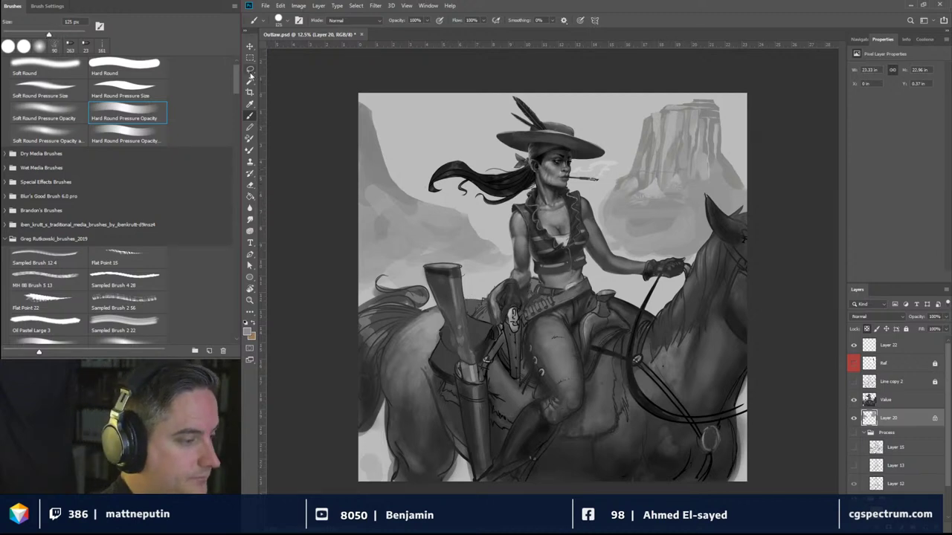
mouse_move(602, 211)
left_mouse_down()
mouse_move(753, 210)
mouse_move(609, 211)
mouse_move(621, 213)
mouse_move(607, 220)
mouse_move(642, 217)
mouse_move(632, 223)
mouse_move(735, 214)
mouse_move(601, 221)
mouse_move(752, 226)
mouse_move(591, 230)
mouse_move(759, 228)
mouse_move(608, 232)
left_mouse_up()
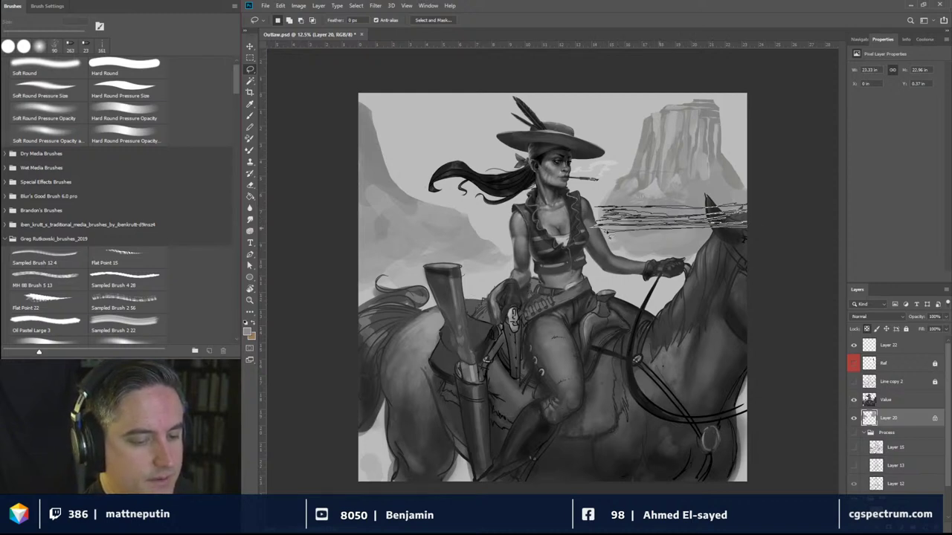
mouse_move(696, 233)
left_mouse_down()
mouse_move(732, 236)
mouse_move(693, 238)
left_mouse_up()
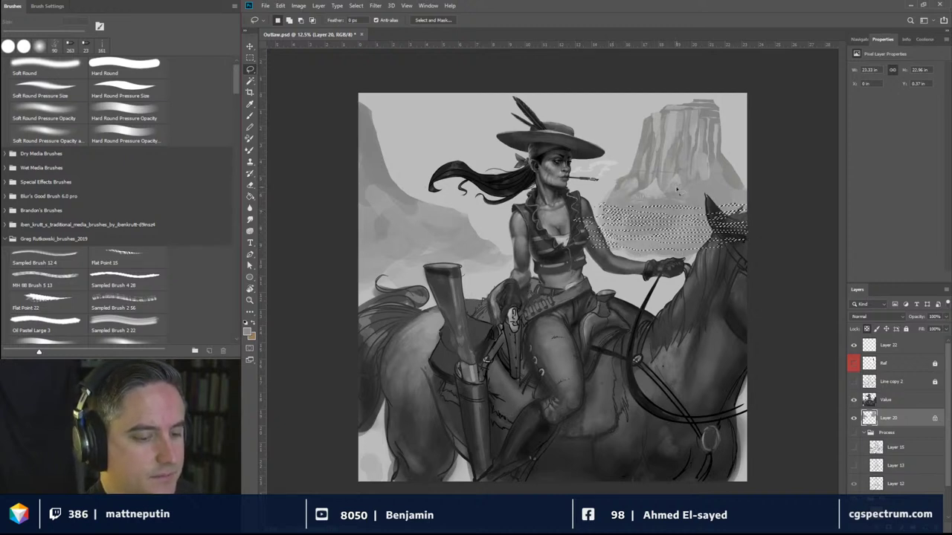
key("b")
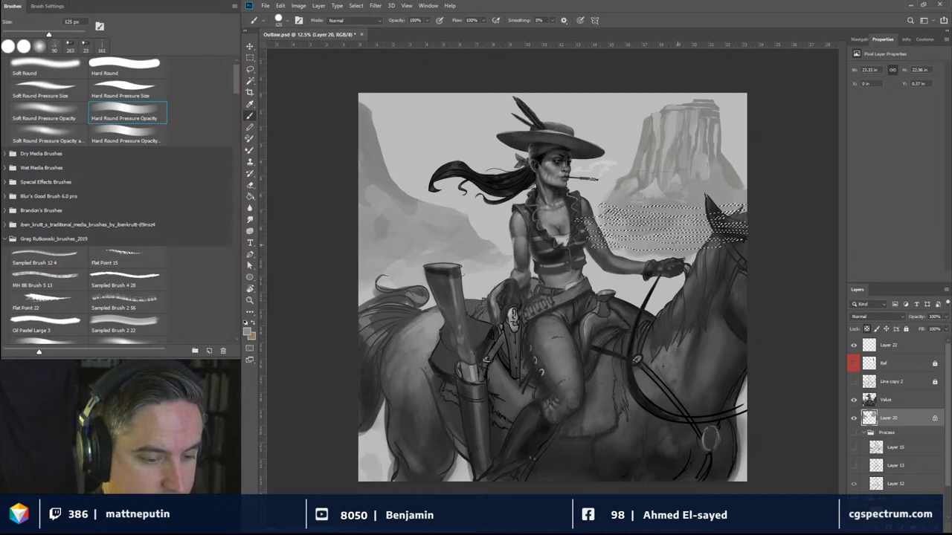
left_click_drag(673, 246, 695, 246)
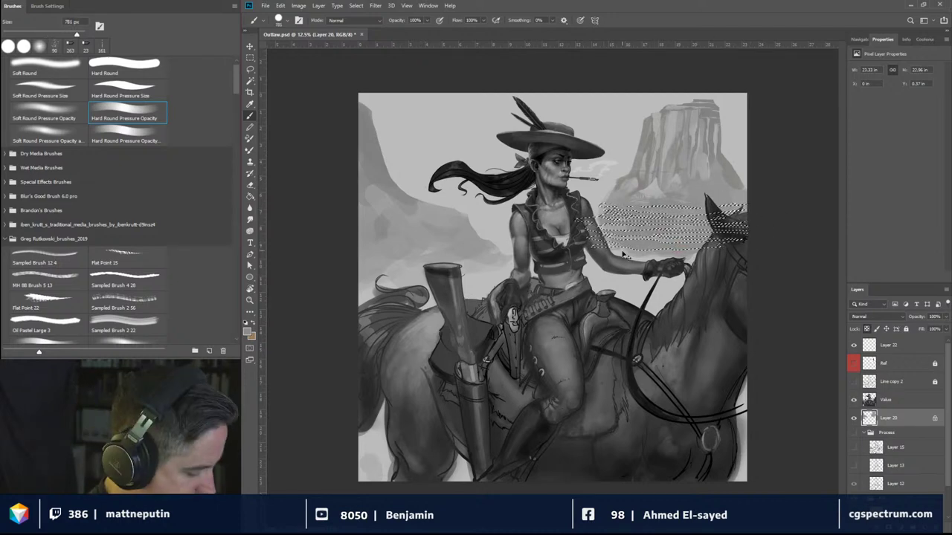
key("ctrl+shift+i")
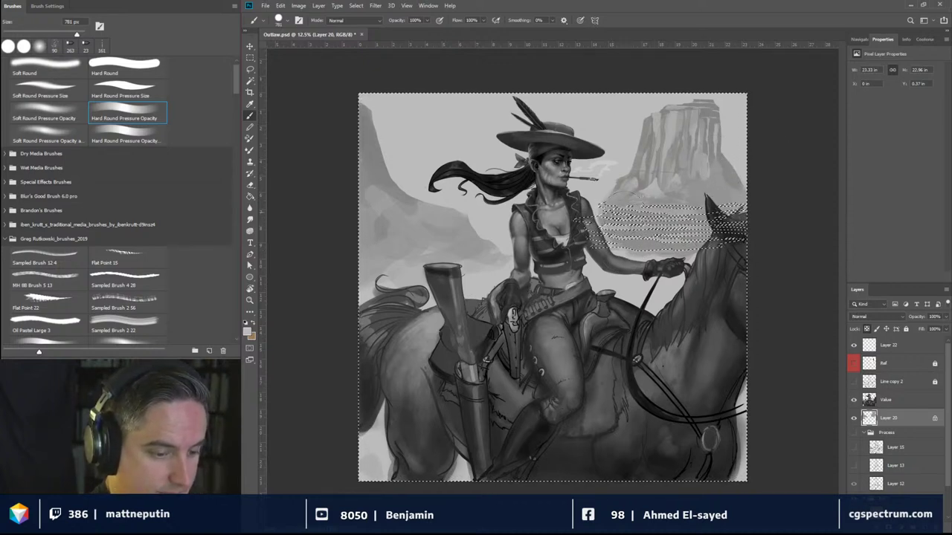
key("ctrl+d")
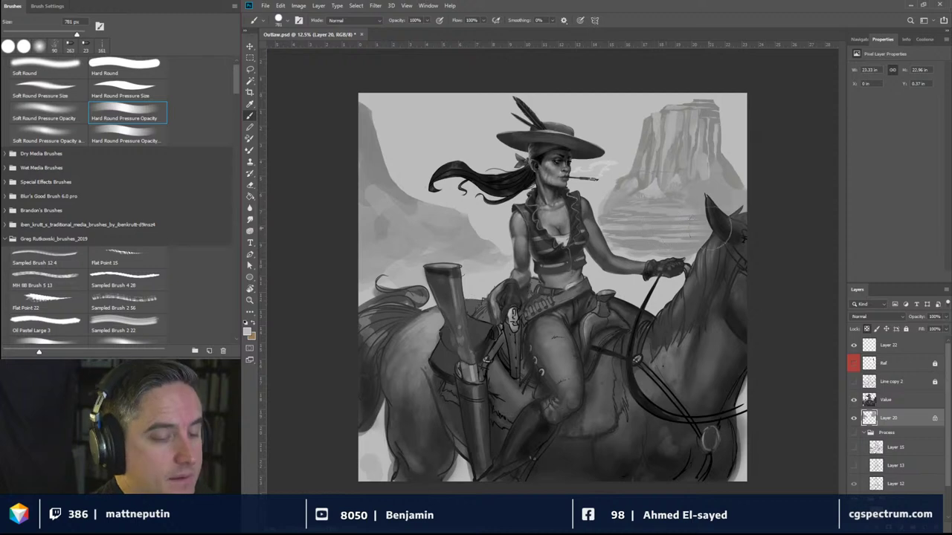
key("bracketleft")
key("bracketleft")
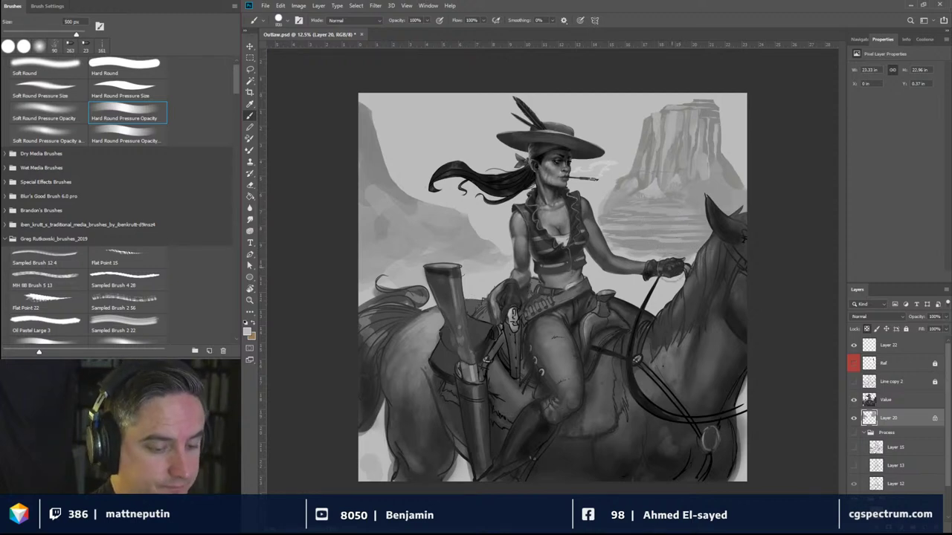
Step: Paint thin lassoed strips along the rope at her waist and near the reins
left_click(250, 68)
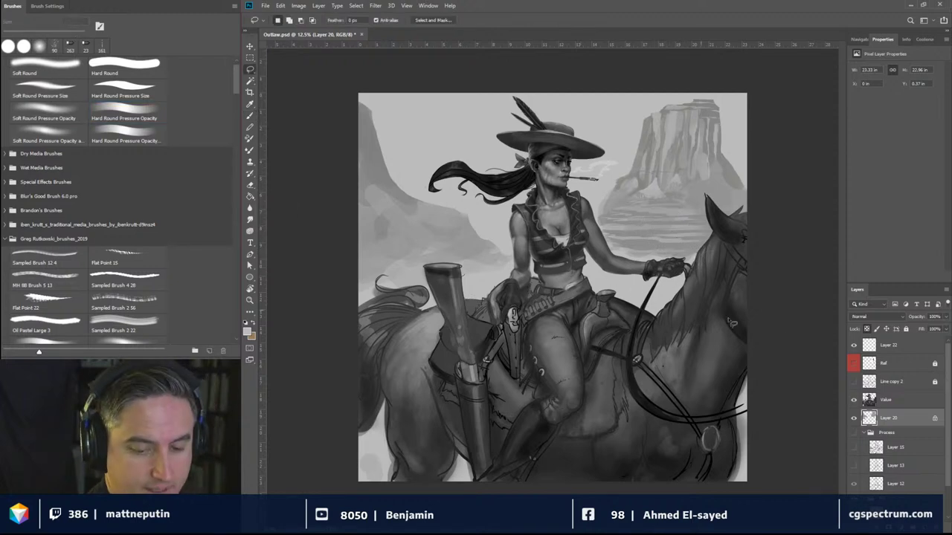
mouse_move(584, 280)
left_mouse_down()
mouse_move(743, 305)
mouse_move(554, 265)
left_mouse_up()
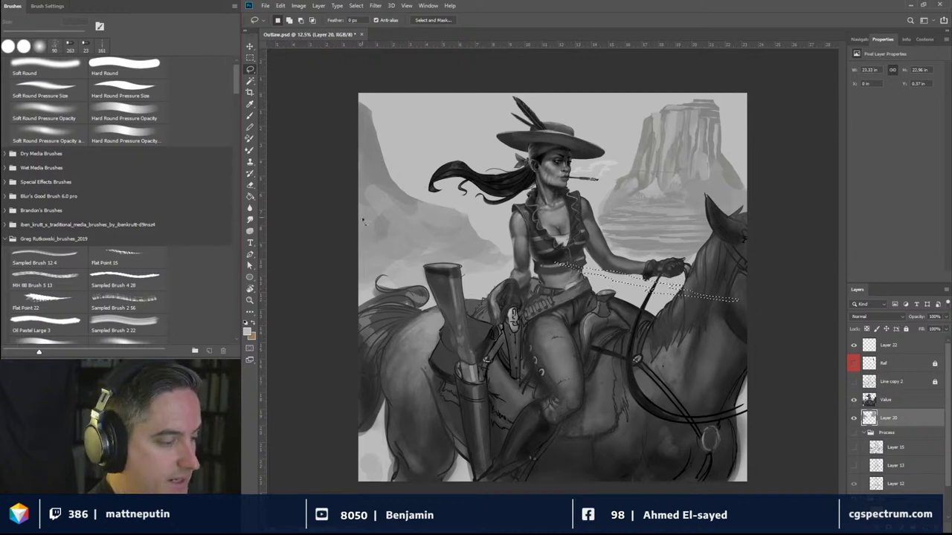
left_click(250, 116)
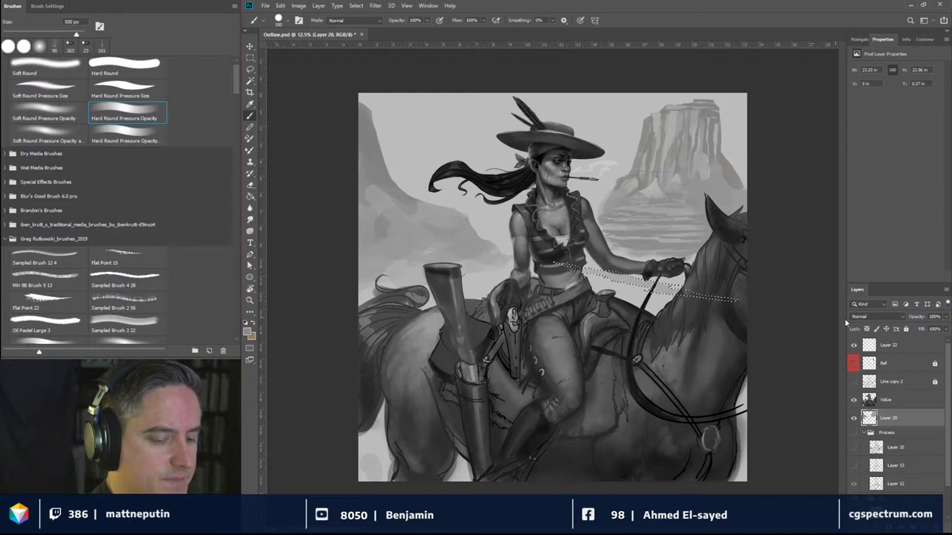
key("ctrl")
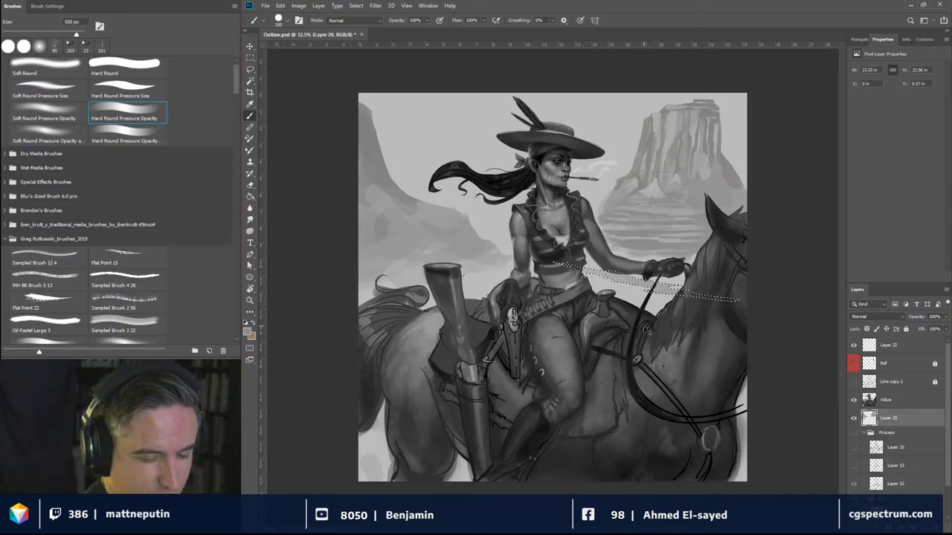
key("ctrl+d")
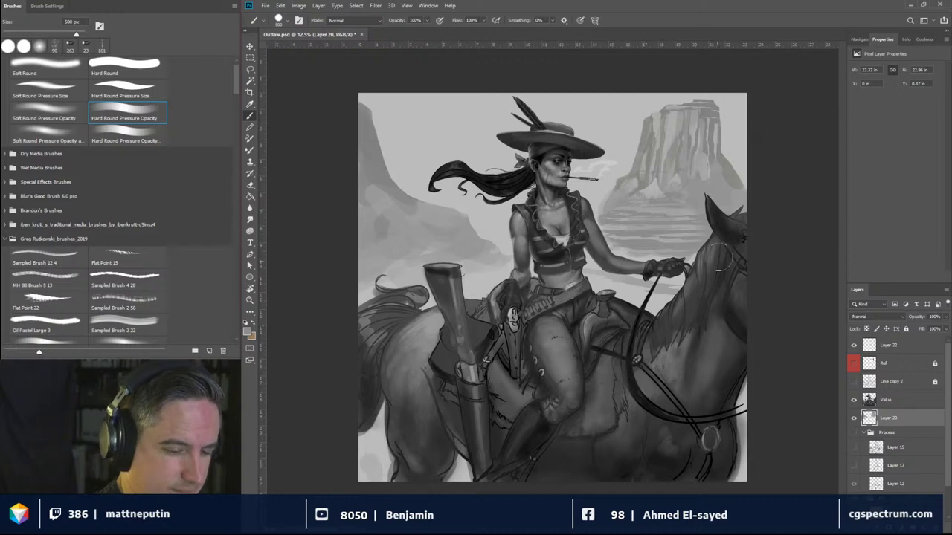
left_click(250, 69)
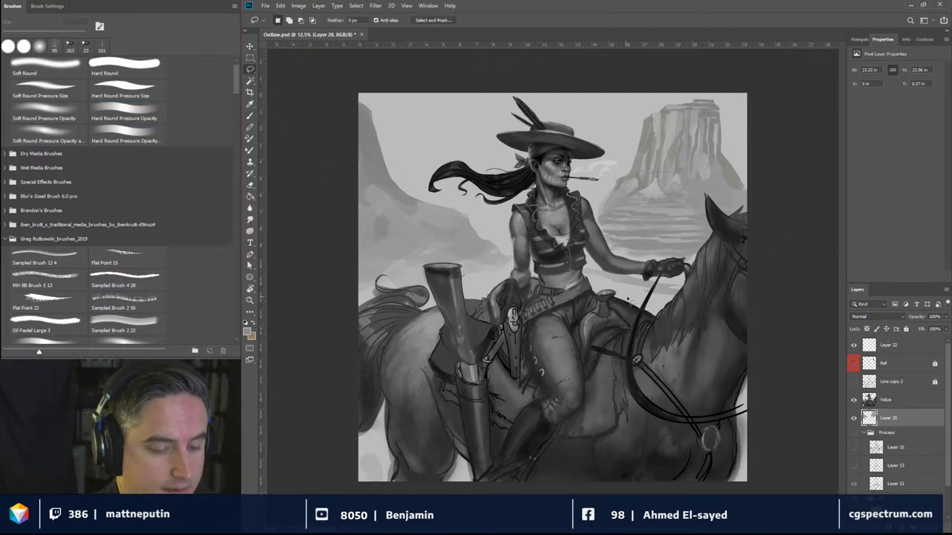
mouse_move(628, 300)
left_mouse_down()
mouse_move(687, 305)
mouse_move(592, 286)
left_mouse_up()
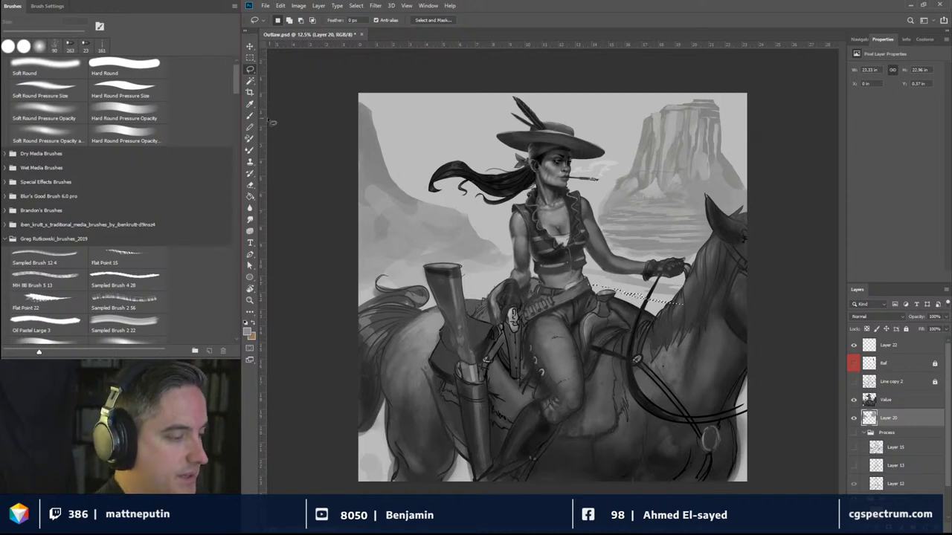
key("b")
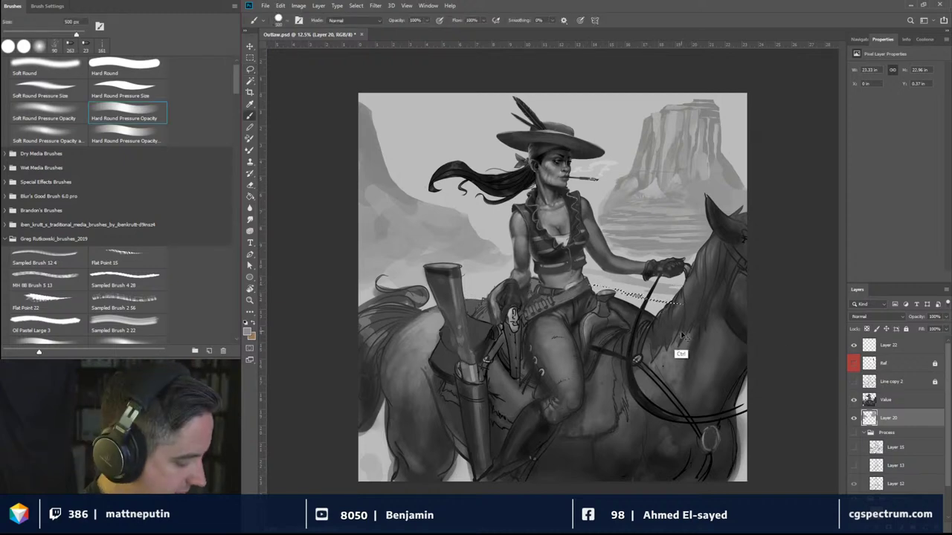
key("ctrl+d")
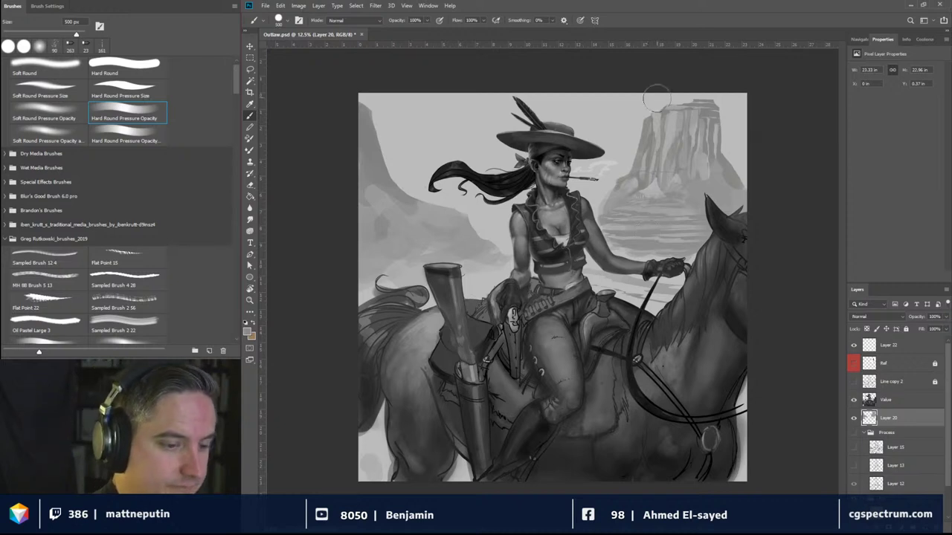
Step: Erase stray paint outside the mesa's left edge via an inverted lasso, then marquee a horizon band
left_click(250, 68)
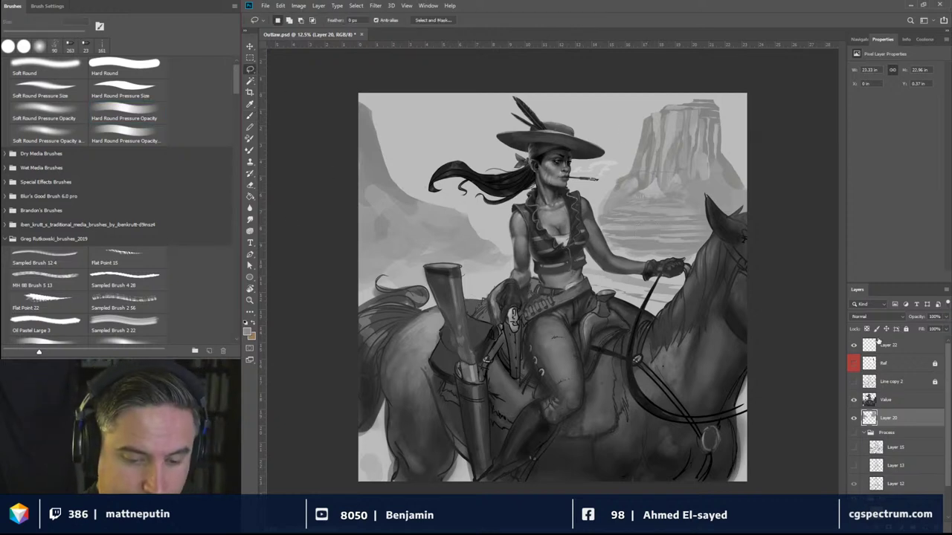
mouse_move(648, 119)
left_mouse_down()
mouse_move(606, 210)
mouse_move(570, 238)
mouse_move(506, 248)
mouse_move(584, 251)
mouse_move(619, 209)
mouse_move(678, 84)
left_mouse_up()
left_click(250, 115)
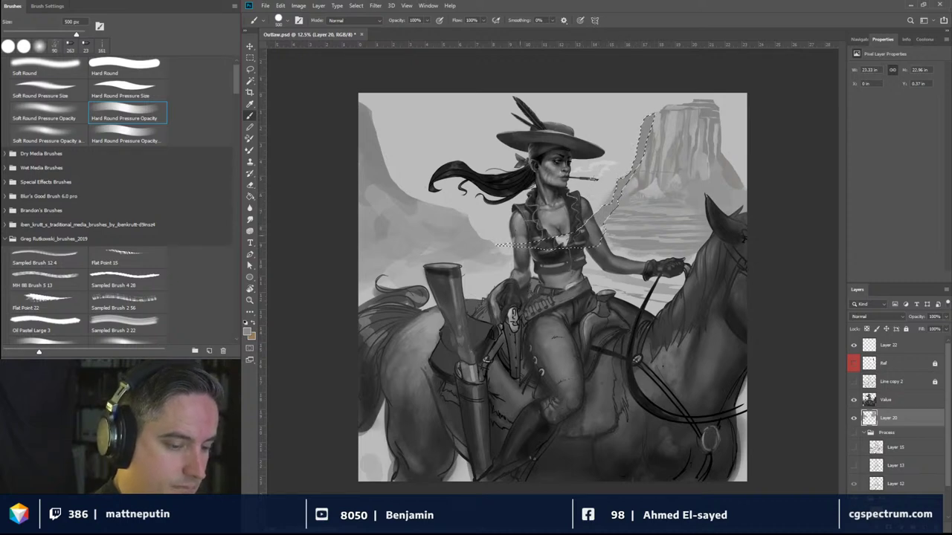
key("ctrl+shift+i")
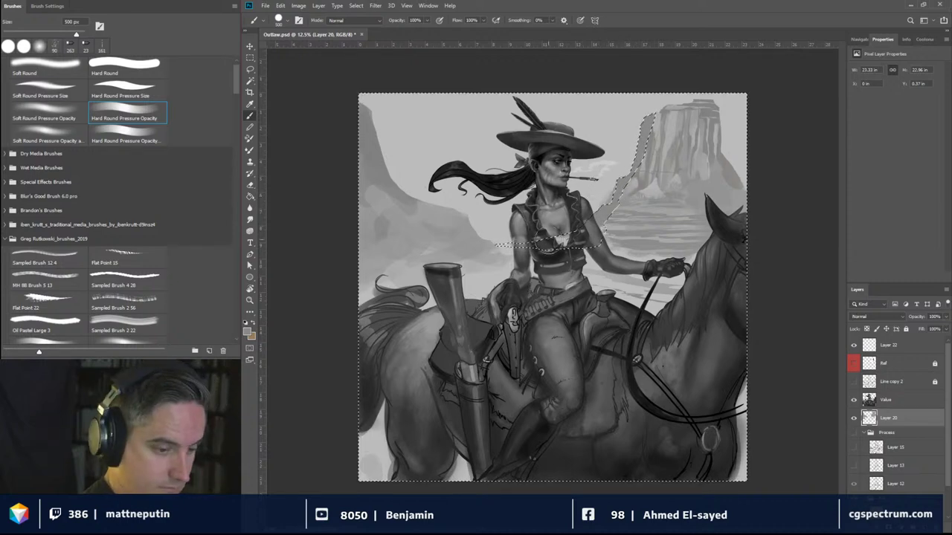
key("e")
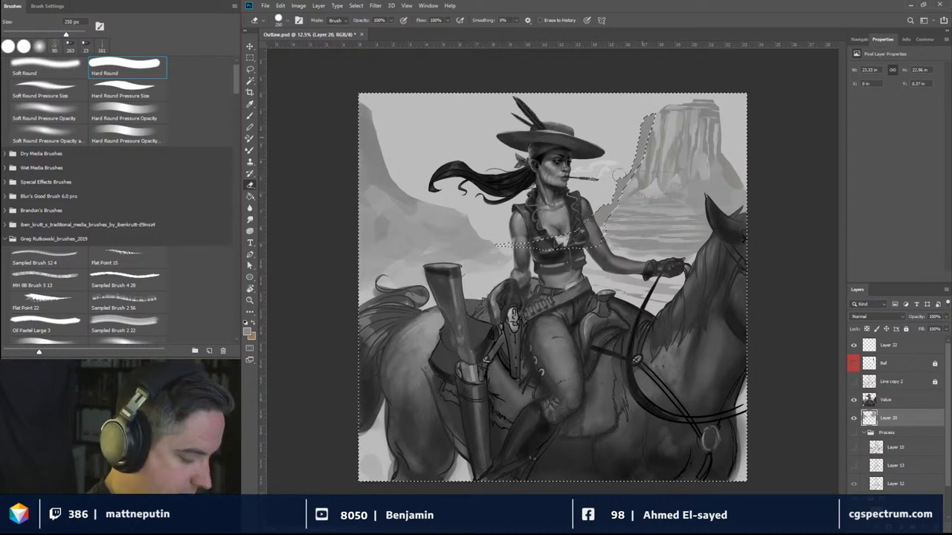
key("ctrl+d")
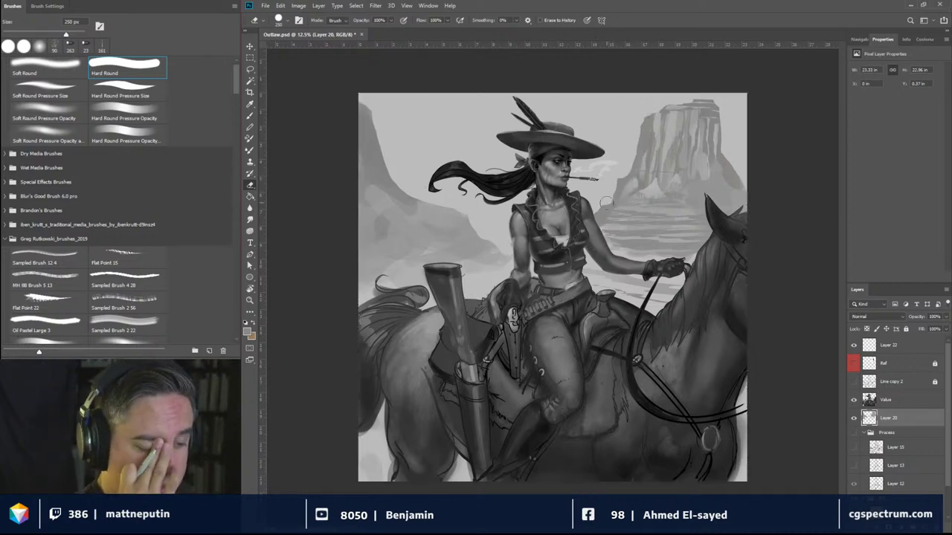
key("b")
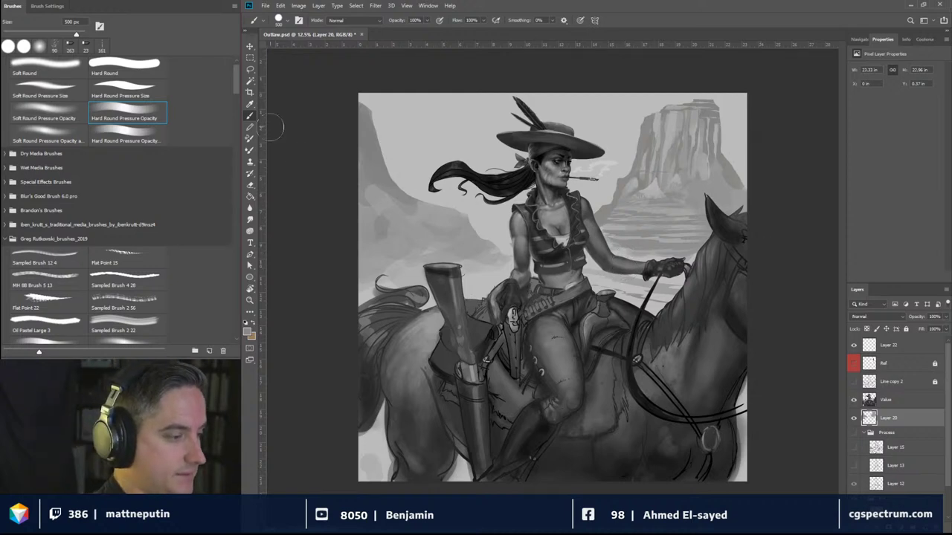
left_click(250, 57)
left_click_drag(388, 219, 685, 264)
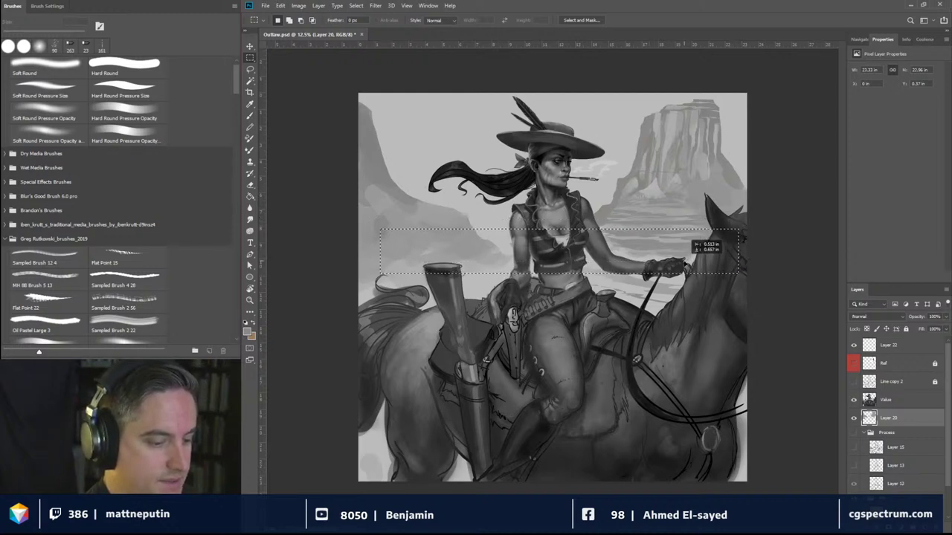
Step: Sample a grey, create Layer 23 above the Process group, and marquee the sky above the horizon
left_click(250, 115)
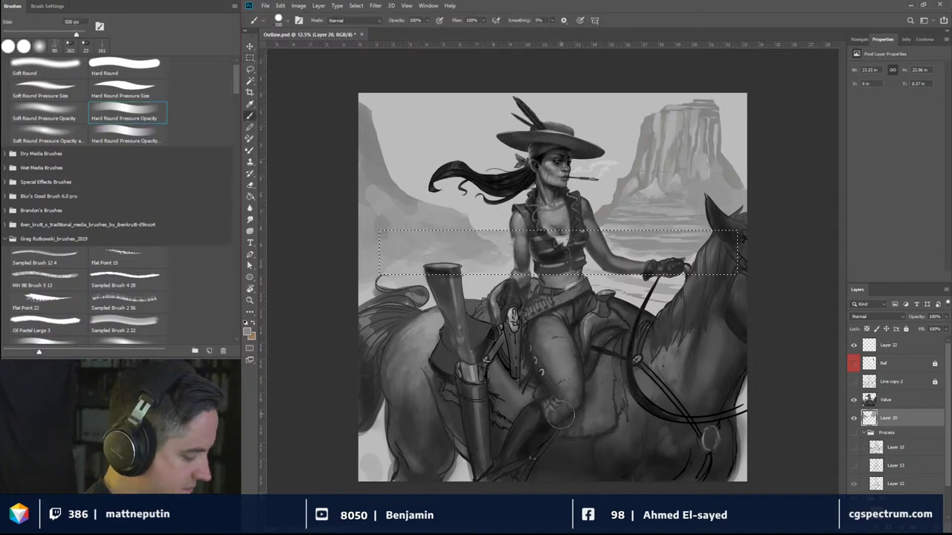
left_click(498, 217, "alt")
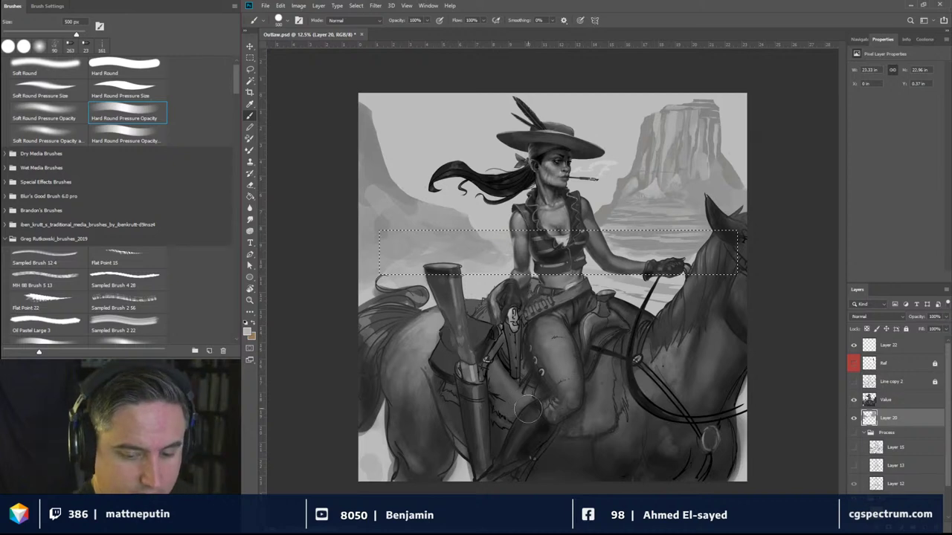
key("alt+bracketleft")
key("ctrl+shift+alt+n")
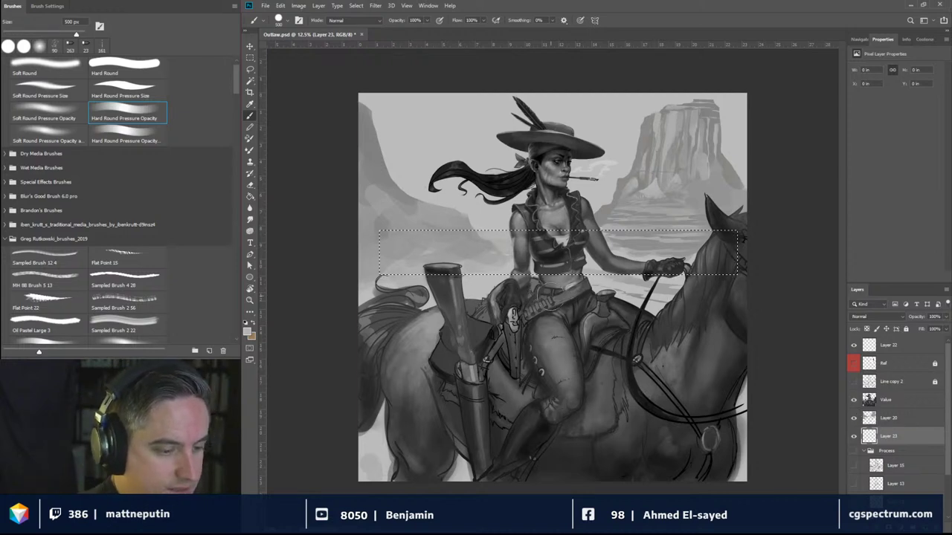
key("m")
mouse_move(355, 87)
left_mouse_down()
mouse_move(688, 145)
mouse_move(772, 210)
mouse_move(783, 230)
left_mouse_up()
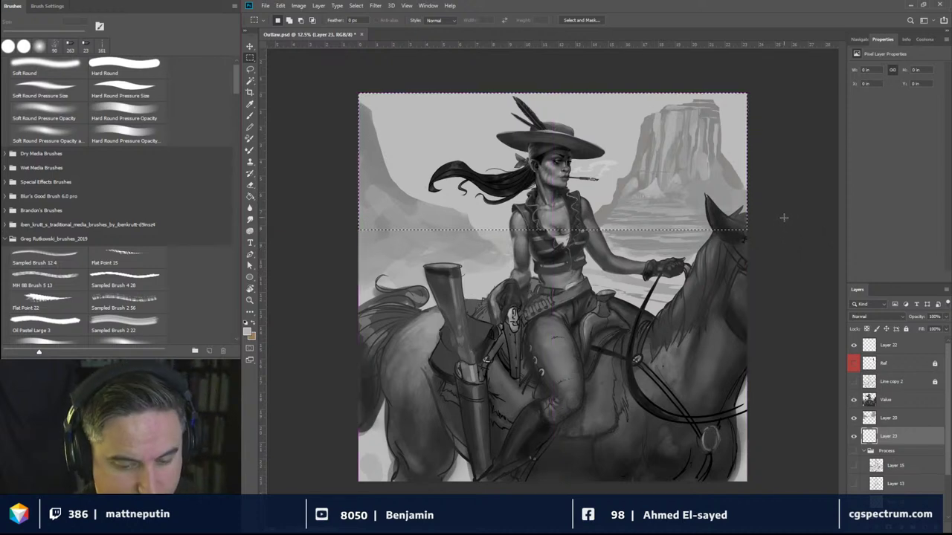
Step: Choose the Gradient tool with the Black, White preset
left_click(250, 197)
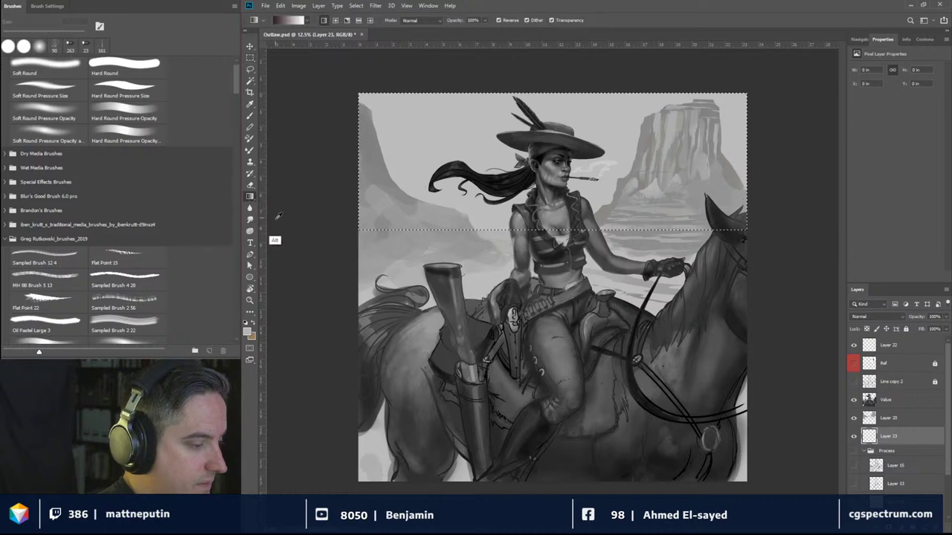
left_click(293, 23)
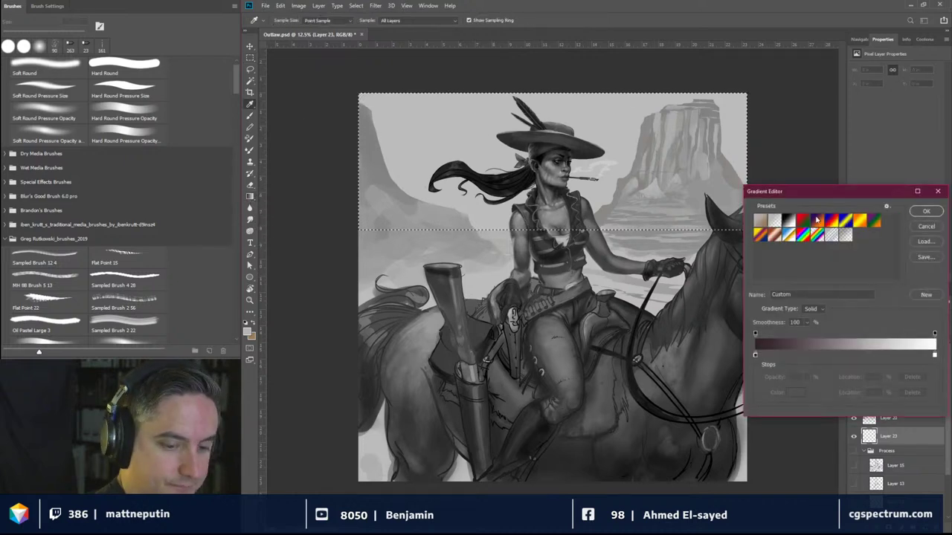
left_click(788, 220)
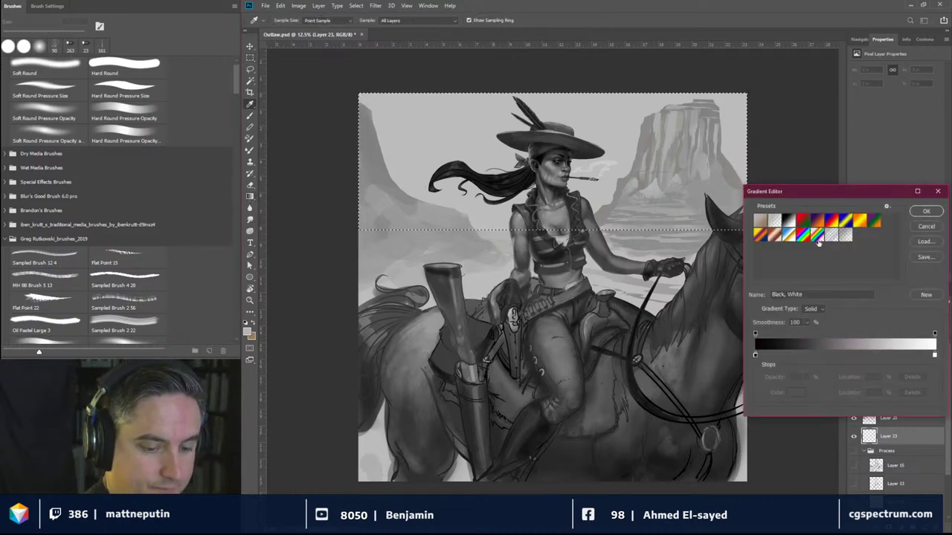
left_click(927, 213)
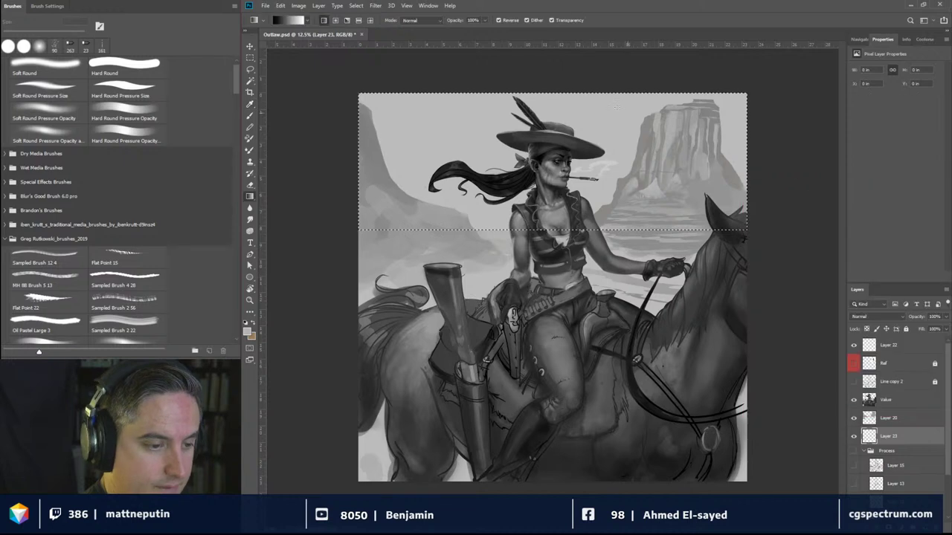
Step: Drag the gradient upward from the horizon until the sky darkens toward the top, then deselect
left_click_drag(543, 223, 543, 226)
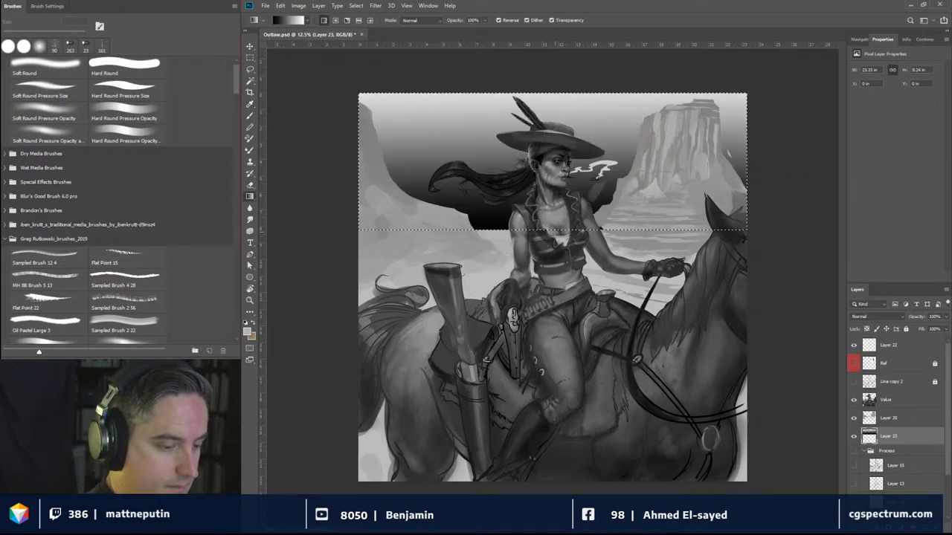
left_click_drag(545, 420, 543, 67)
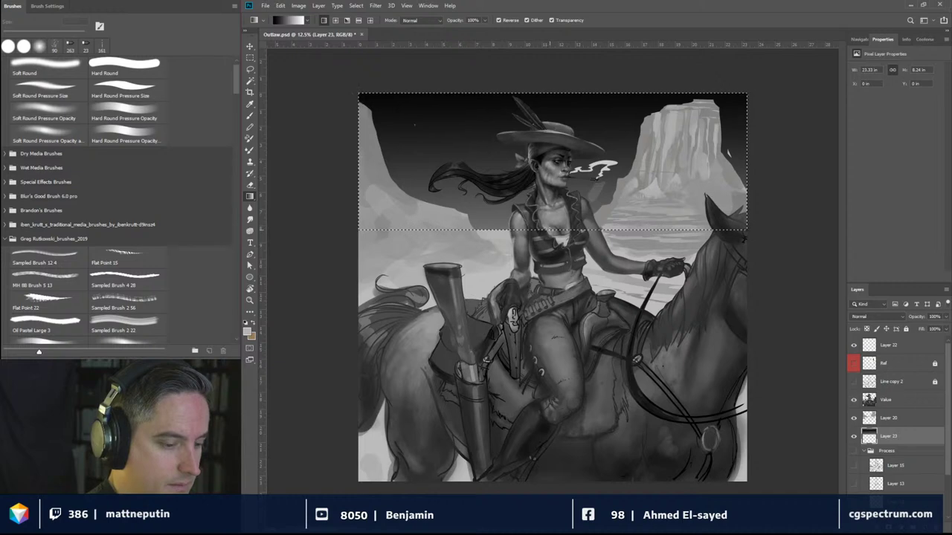
left_click_drag(550, 186, 551, 54)
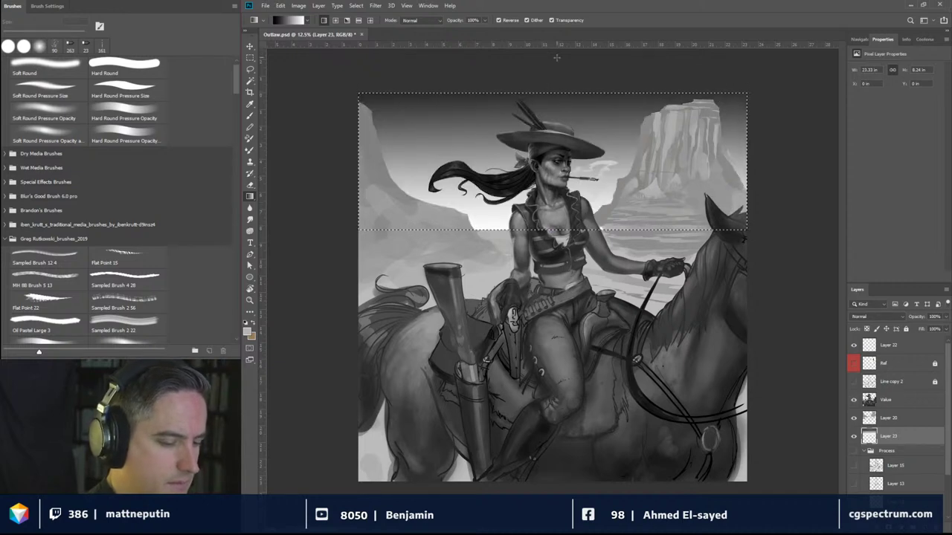
key("ctrl+minus")
key("ctrl+minus")
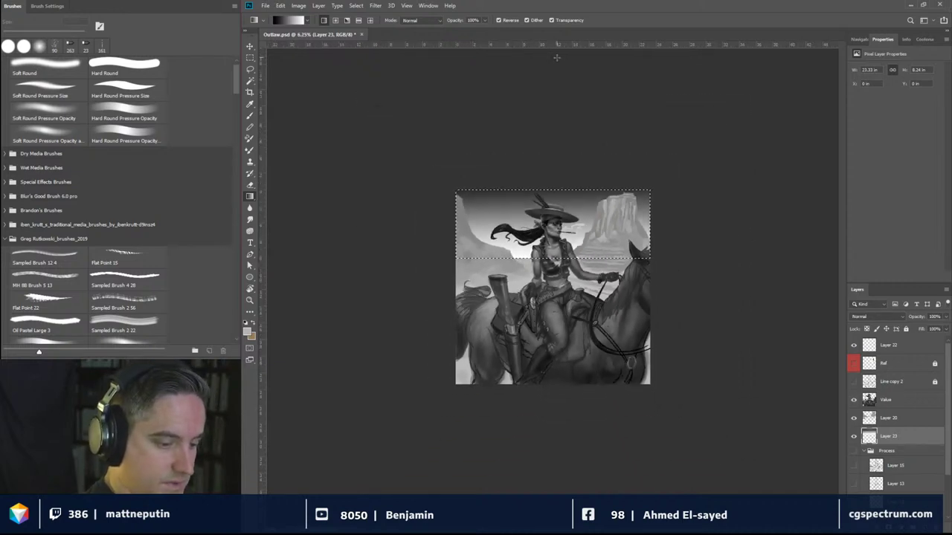
left_click_drag(550, 261, 547, 56)
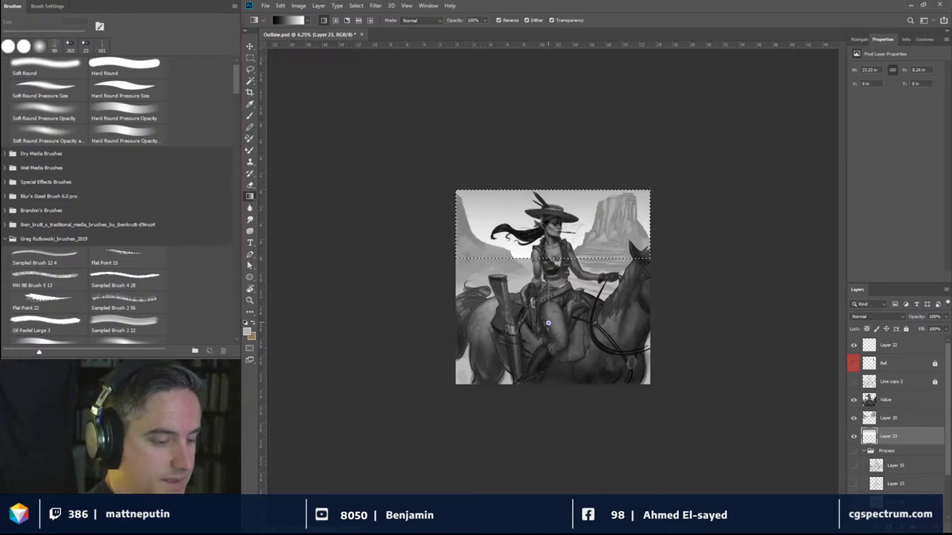
left_click_drag(549, 260, 548, 43)
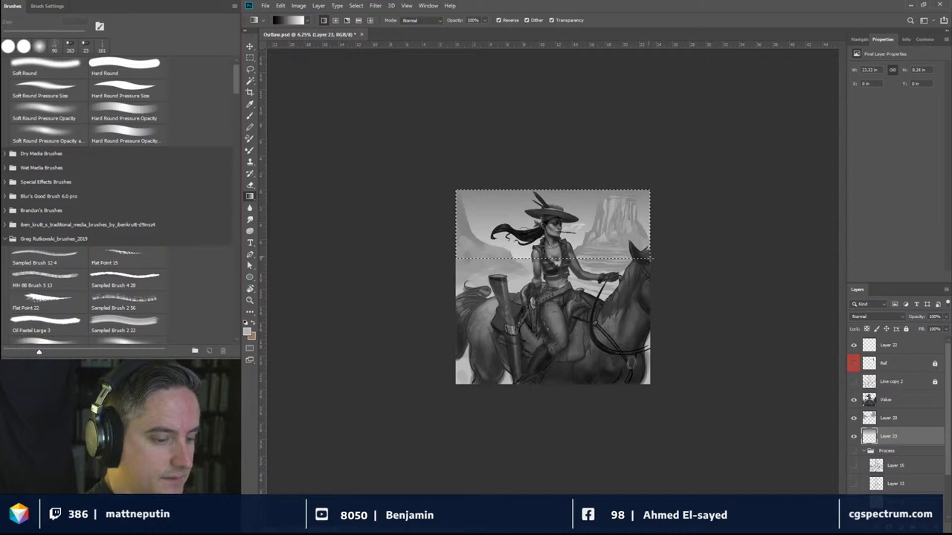
key("ctrl+d")
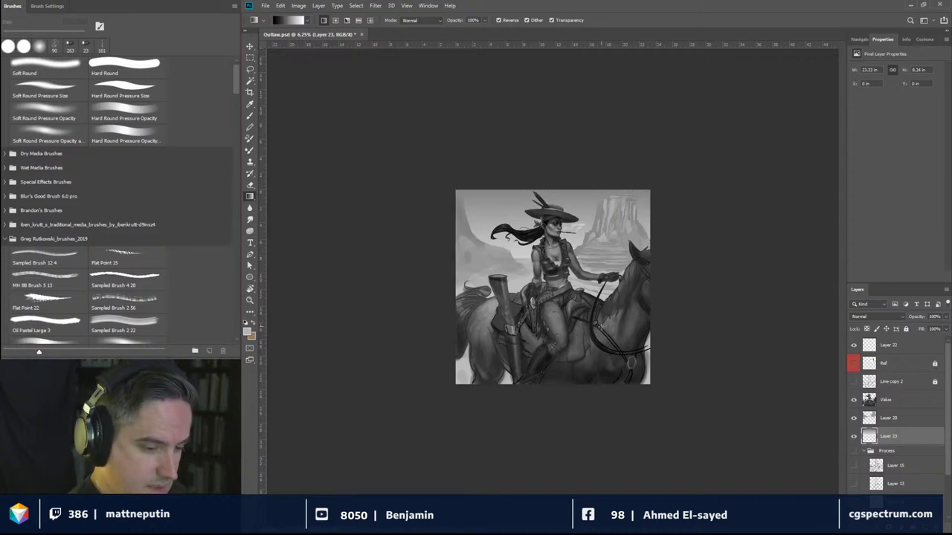
Step: Zoom back in to 12.5% so the painting fills the workspace
key("ctrl+plus")
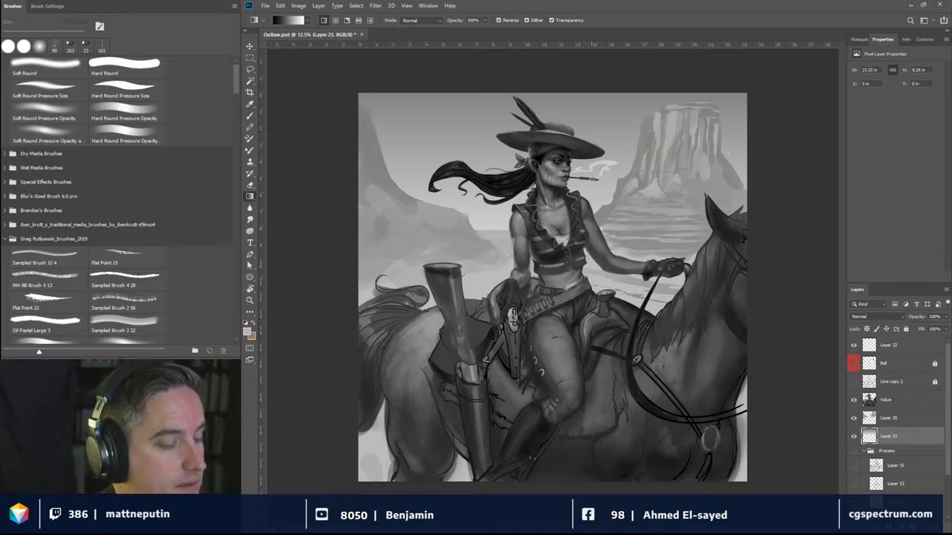
Step: Lasso four thin horizontal streaks on the left cliff and paint them on Layer 20 with a large brush
key("l")
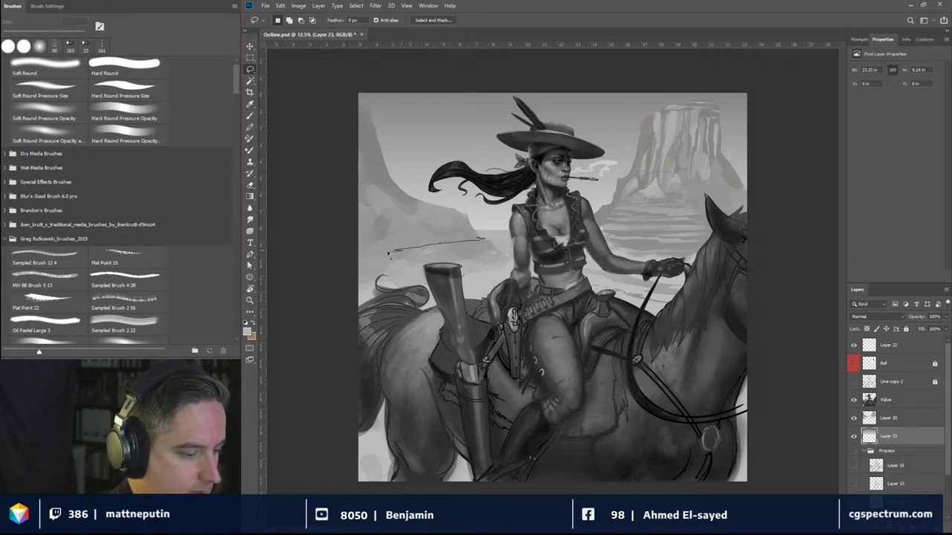
mouse_move(354, 251)
left_mouse_down()
mouse_move(482, 239)
mouse_move(461, 217)
mouse_move(388, 215)
mouse_move(454, 216)
mouse_move(446, 216)
left_mouse_up()
key("shift")
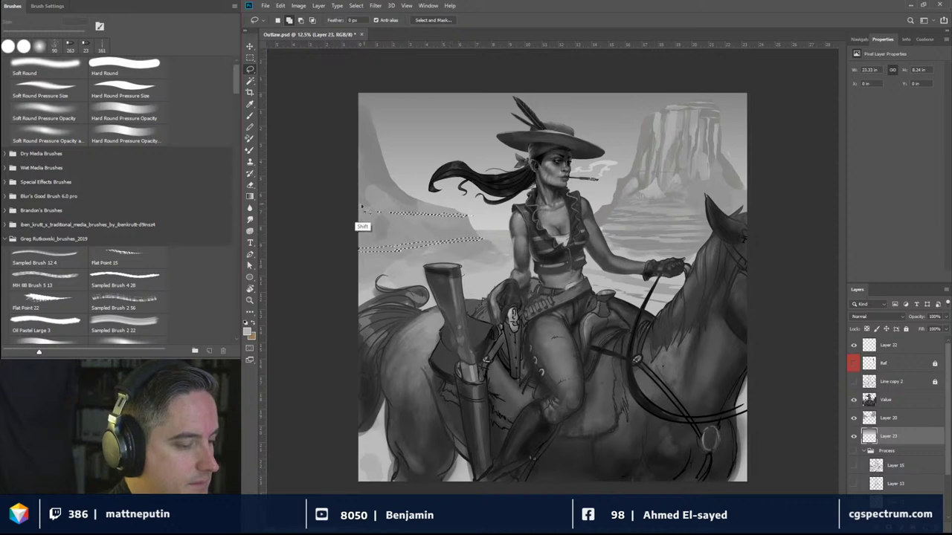
mouse_move(362, 201)
left_mouse_down()
mouse_move(390, 202)
mouse_move(365, 202)
left_mouse_up()
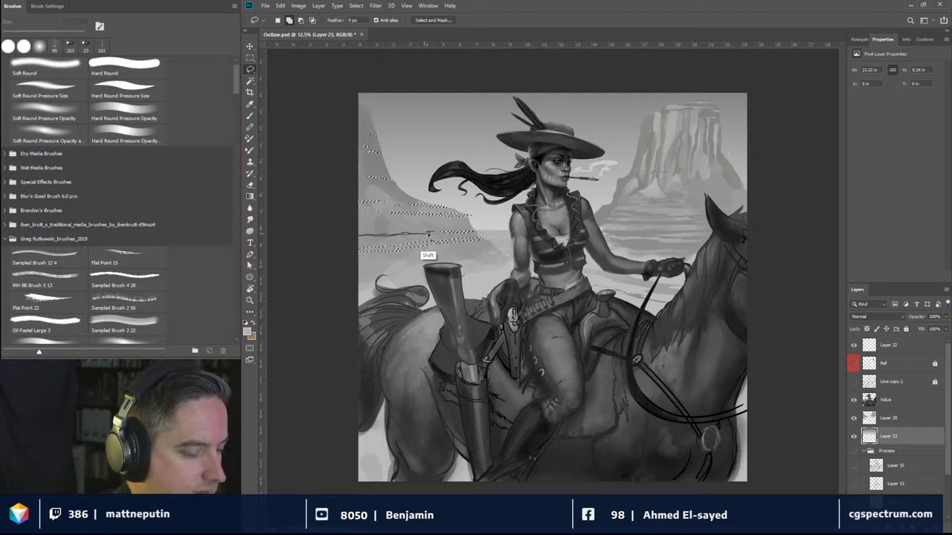
left_click_drag(443, 229, 478, 238)
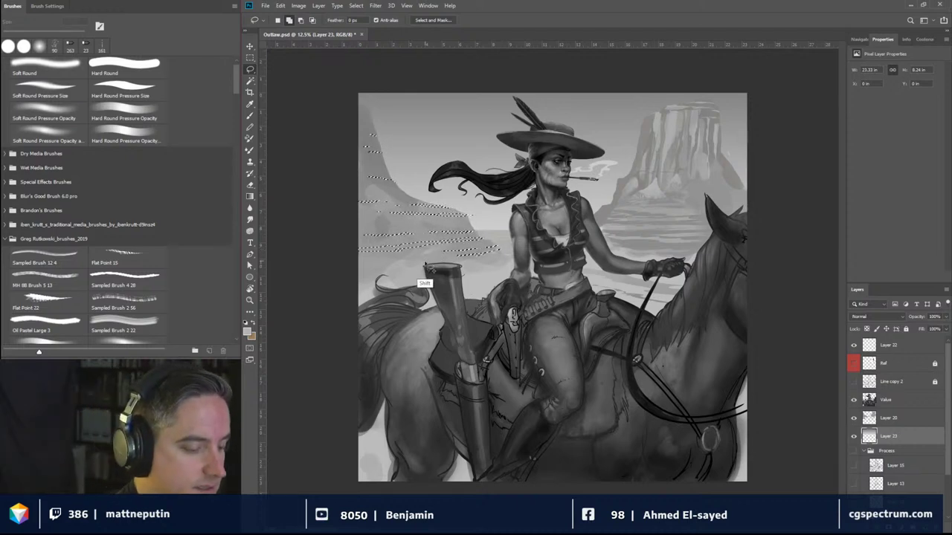
mouse_move(425, 268)
left_mouse_down()
mouse_move(359, 272)
mouse_move(422, 262)
mouse_move(416, 272)
mouse_move(354, 280)
mouse_move(381, 270)
left_mouse_up()
key("b")
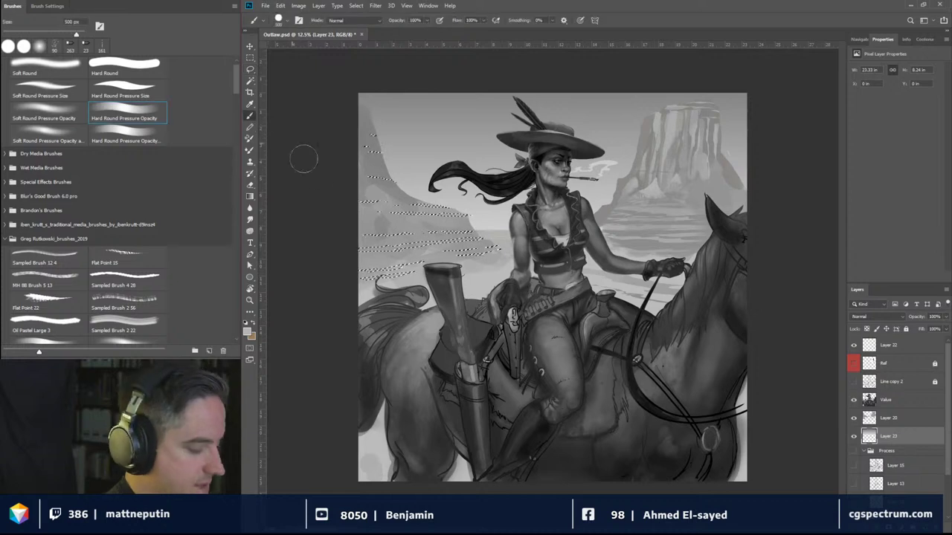
left_click_drag(480, 215, 520, 216)
left_click(886, 420)
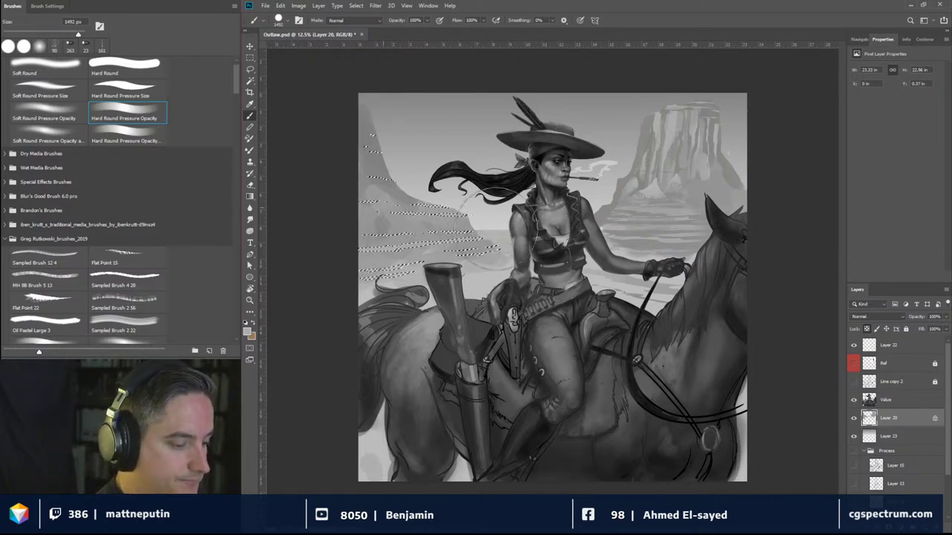
key("ctrl+d")
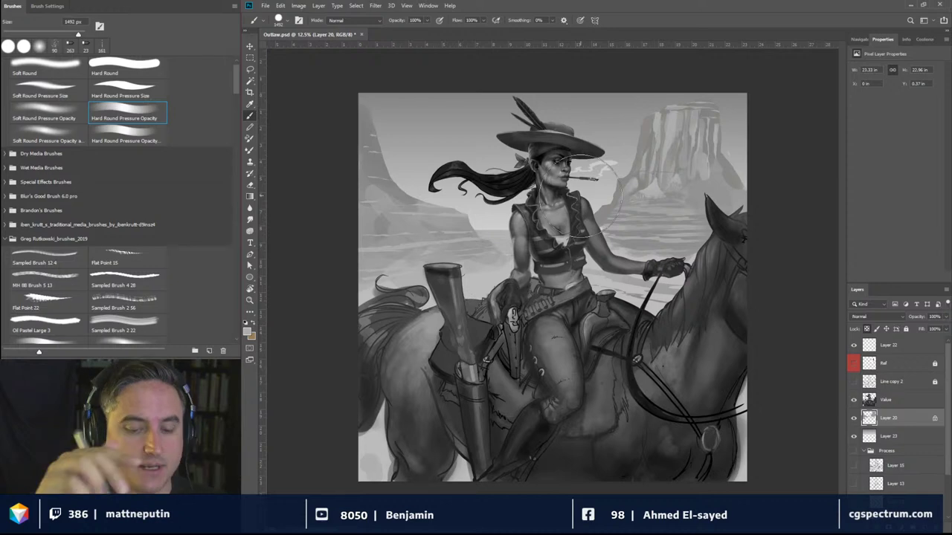
Step: Make Layer 22 active, set the foreground colour to red and shrink the brush for notes
left_click(885, 345)
left_click(855, 345)
left_click(855, 345)
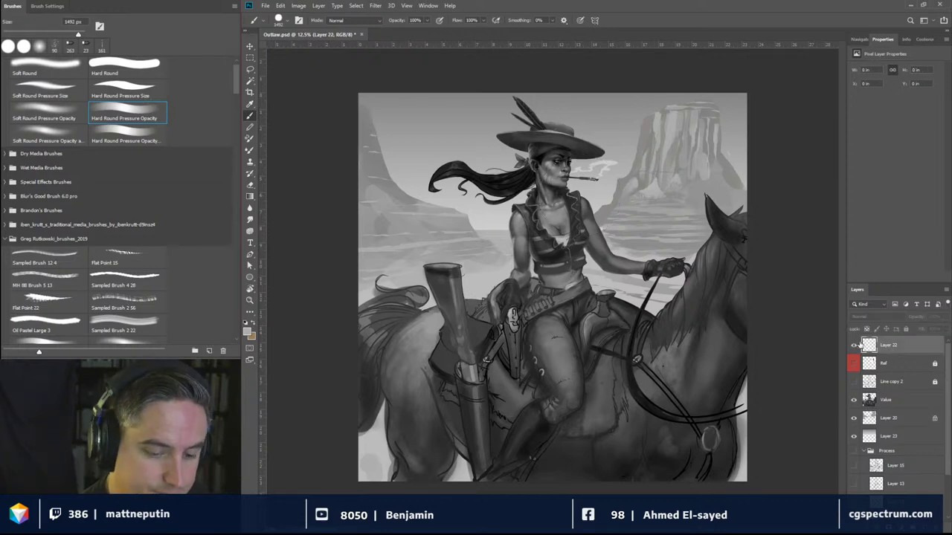
left_click(248, 333)
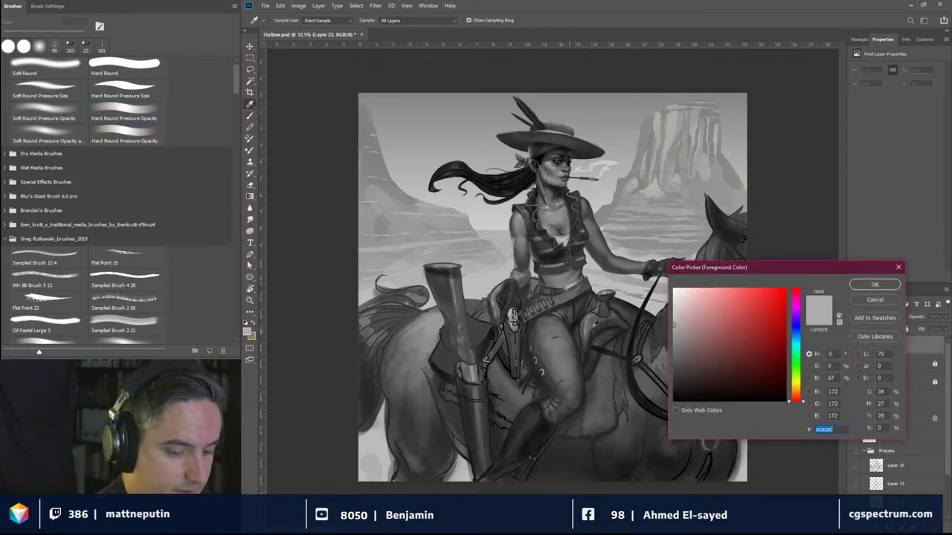
left_click(780, 285)
left_click(841, 277)
mouse_move(569, 250)
left_mouse_down()
mouse_move(548, 237)
mouse_move(513, 249)
left_mouse_up()
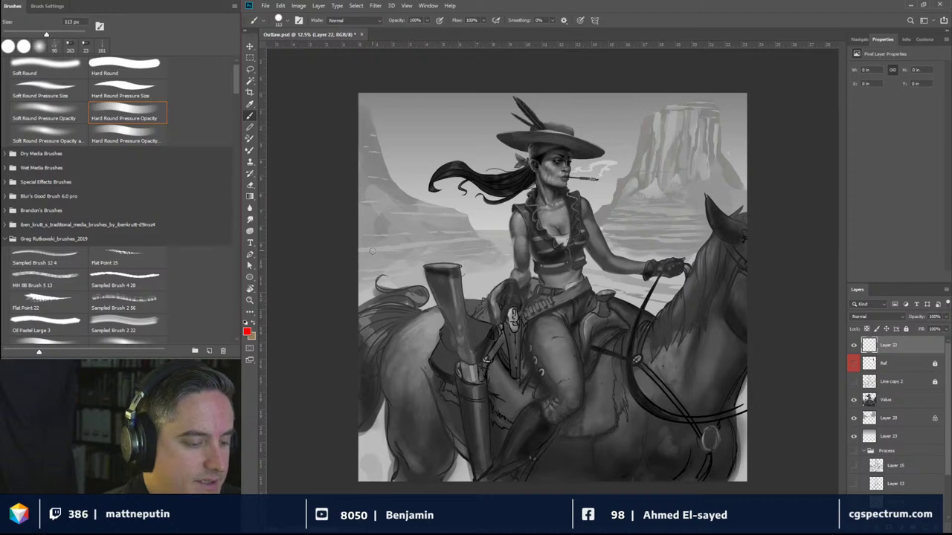
Step: Paint three red horizontal marks on the left cliffs and three across the right mesa
left_click_drag(366, 250, 473, 245)
left_click_drag(398, 232, 475, 230)
left_click_drag(384, 216, 455, 214)
mouse_move(685, 239)
left_mouse_down()
mouse_move(641, 236)
mouse_move(664, 229)
mouse_move(608, 237)
left_mouse_up()
left_click_drag(706, 229, 613, 227)
mouse_move(706, 216)
left_mouse_down()
mouse_move(614, 217)
mouse_move(635, 216)
left_mouse_up()
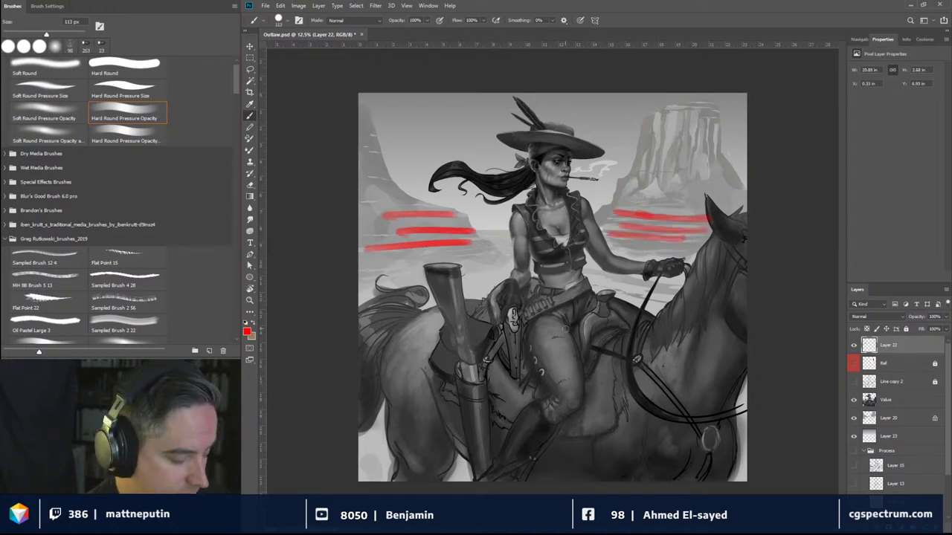
Step: Clear Layer 22 and sketch fresh red ledge guides on the left cliffs and right of the rider
key("ctrl+a")
key("Delete")
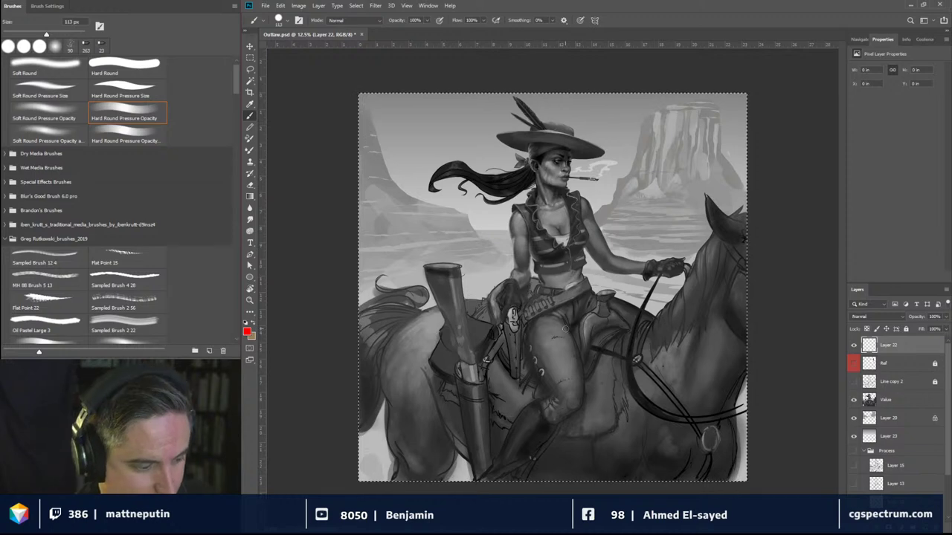
mouse_move(358, 290)
left_mouse_down()
mouse_move(388, 279)
mouse_move(396, 263)
mouse_move(441, 253)
mouse_move(509, 257)
mouse_move(468, 241)
mouse_move(358, 245)
left_mouse_up()
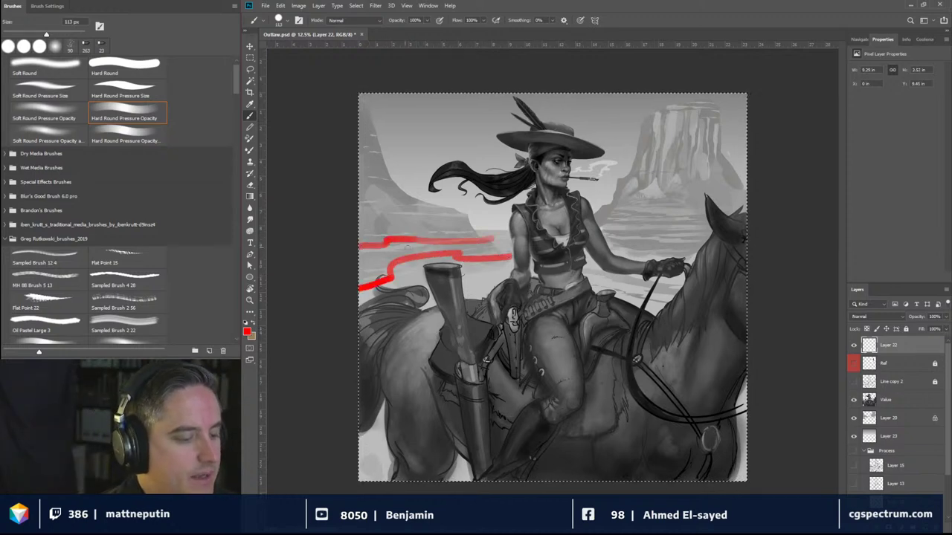
left_click_drag(413, 254, 407, 208)
mouse_move(409, 223)
left_mouse_down()
mouse_move(443, 217)
mouse_move(468, 232)
left_mouse_up()
left_click_drag(406, 201, 439, 208)
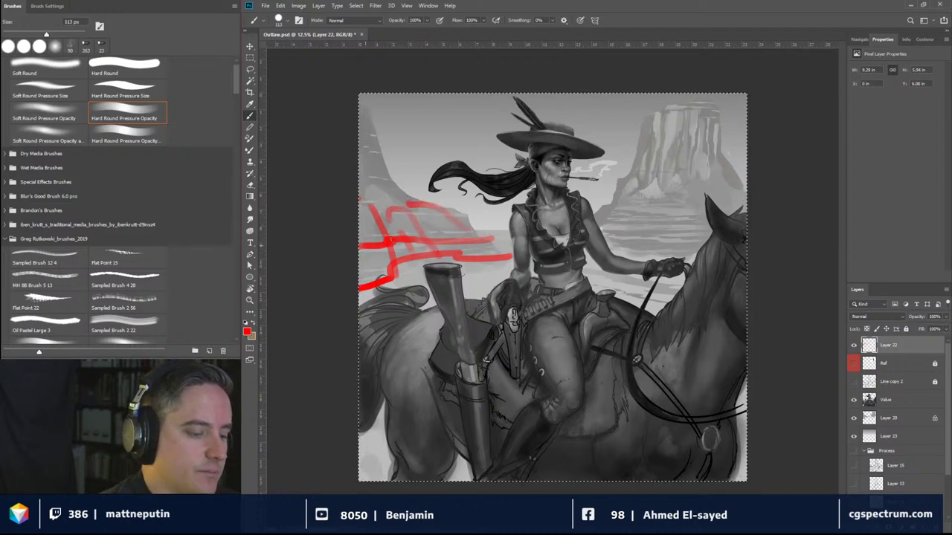
mouse_move(404, 238)
left_mouse_down()
mouse_move(467, 239)
mouse_move(409, 211)
left_mouse_up()
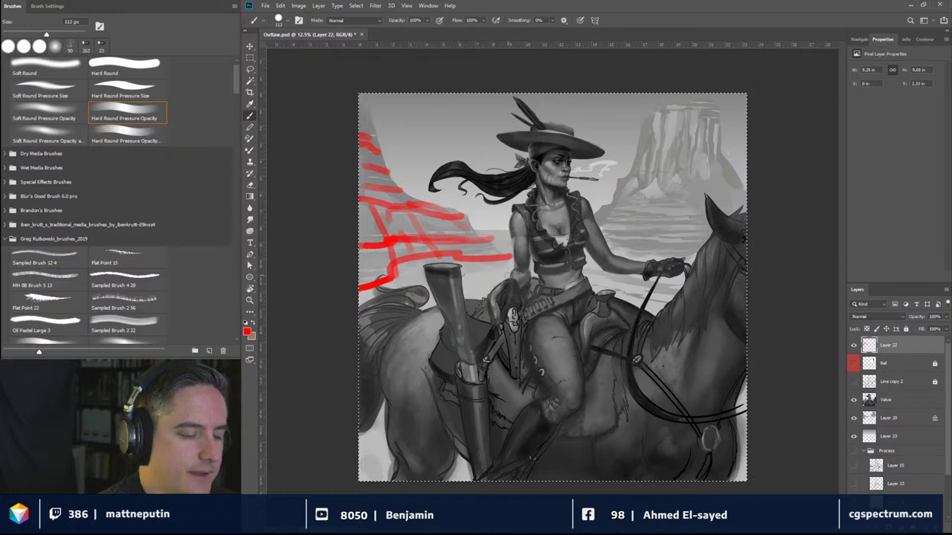
mouse_move(612, 207)
left_mouse_down()
mouse_move(635, 208)
mouse_move(606, 220)
mouse_move(693, 229)
mouse_move(673, 250)
left_mouse_up()
Step: Undo the three red guide strokes and sample a greyish tan from the left cliffs
key("ctrl+z")
key("ctrl+z")
key("ctrl+z")
key("ctrl+z")
key("ctrl+z")
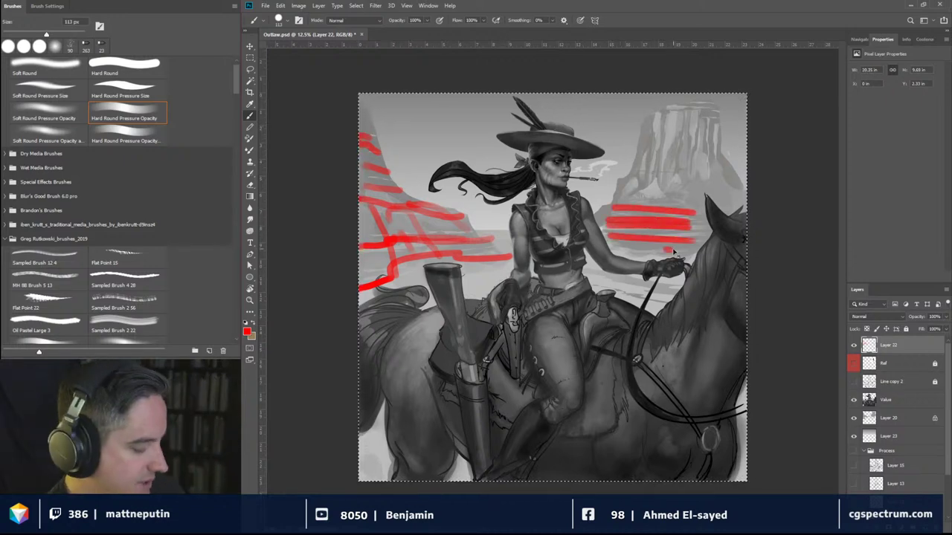
key("ctrl+z")
key("ctrl+z")
key("ctrl+z")
key("ctrl+z")
key("ctrl+z")
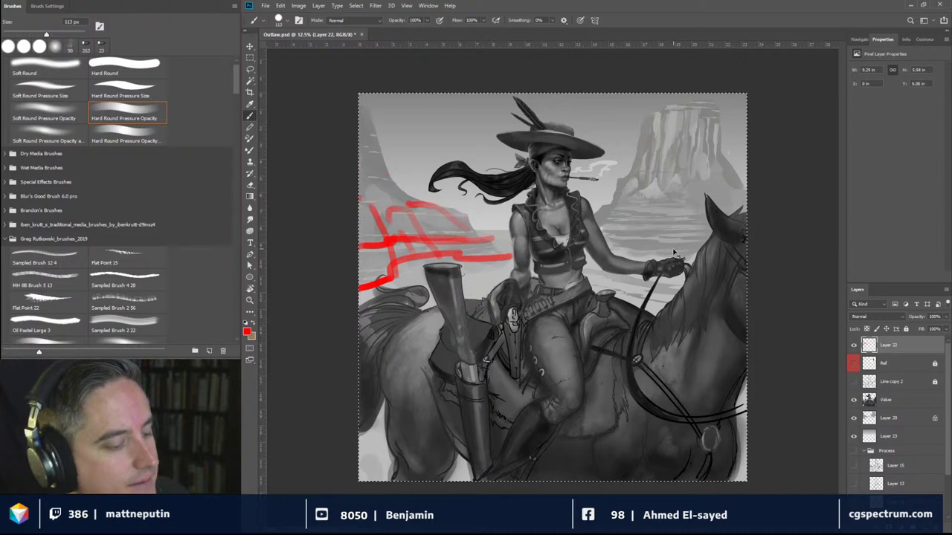
key("ctrl+z")
key("ctrl+z")
key("ctrl+z")
key("ctrl+z")
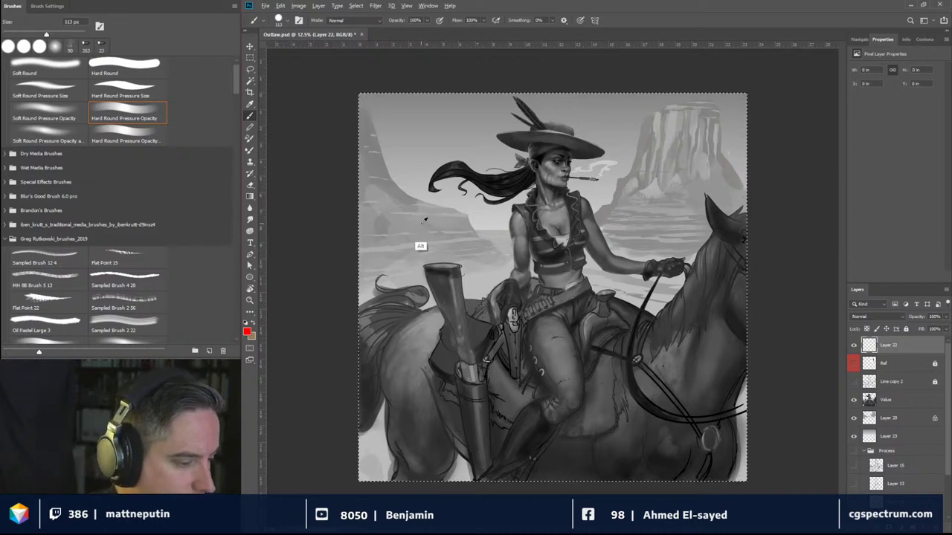
left_click(395, 214, "alt")
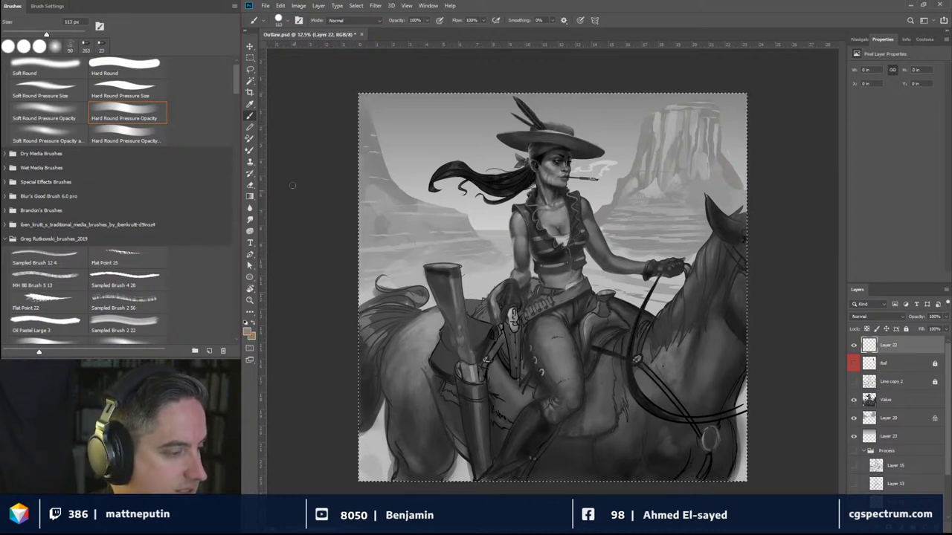
left_click(250, 69)
Step: Paint a lassoed ground area at the left edge on Layer 20, then shrink the brush to 90 px
left_click(891, 418)
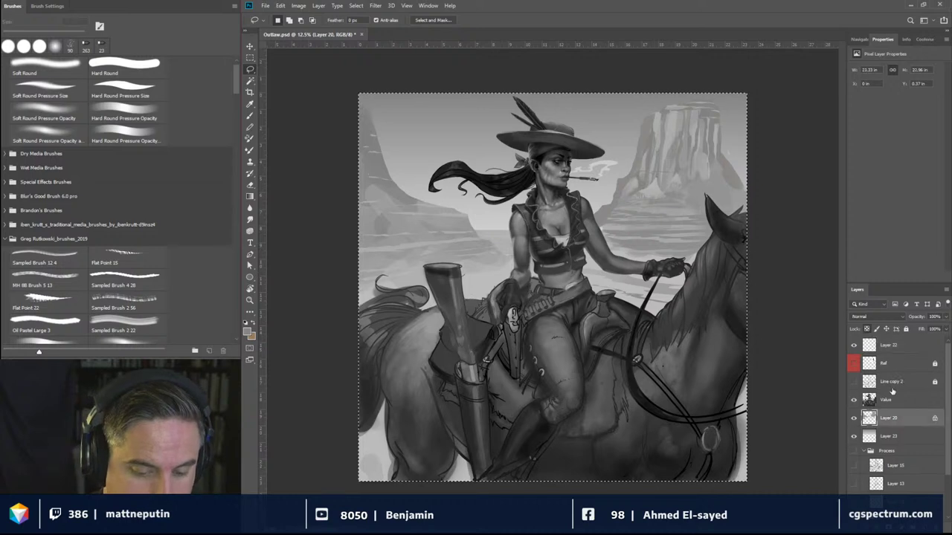
mouse_move(357, 288)
left_mouse_down()
mouse_move(398, 279)
mouse_move(395, 268)
mouse_move(417, 262)
mouse_move(500, 250)
mouse_move(421, 260)
mouse_move(408, 267)
mouse_move(415, 280)
mouse_move(388, 295)
mouse_move(353, 302)
left_mouse_up()
key("b")
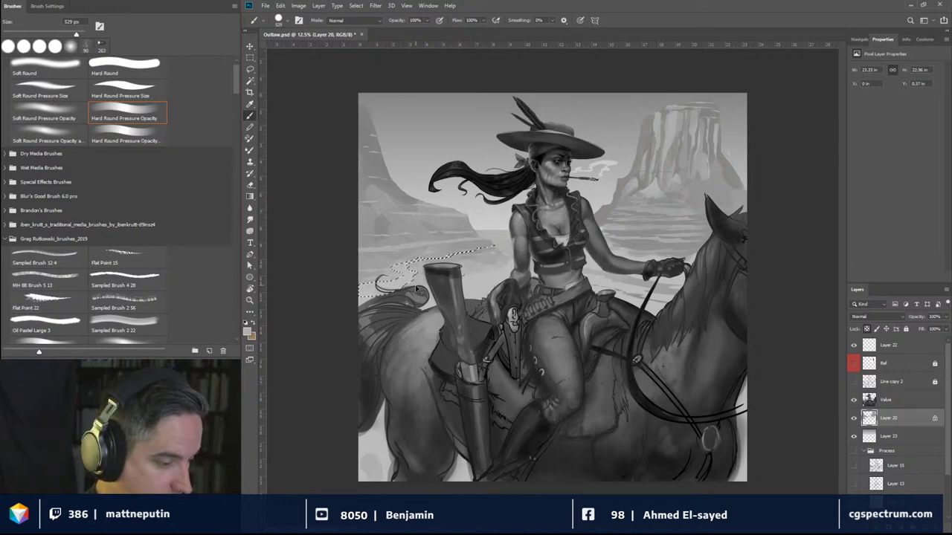
key("ctrl+d")
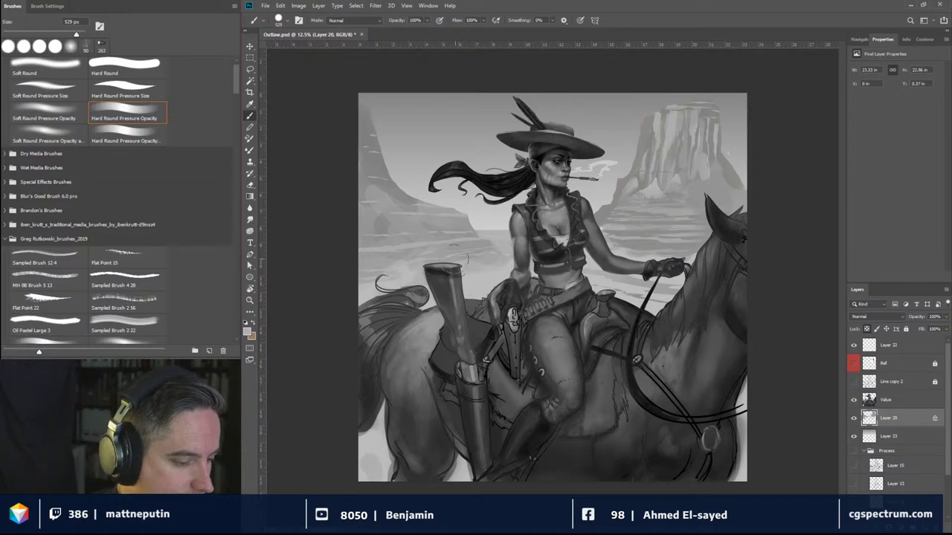
key("bracketleft")
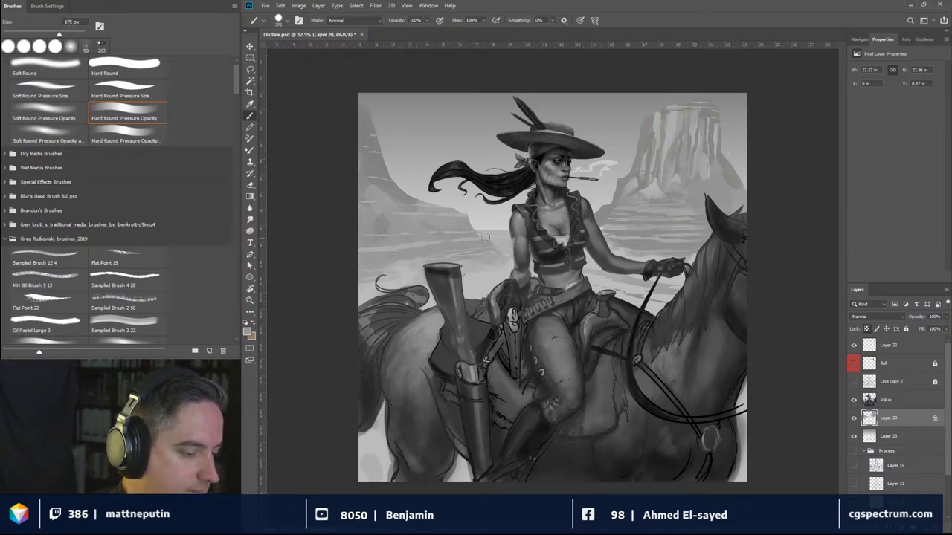
key("bracketleft")
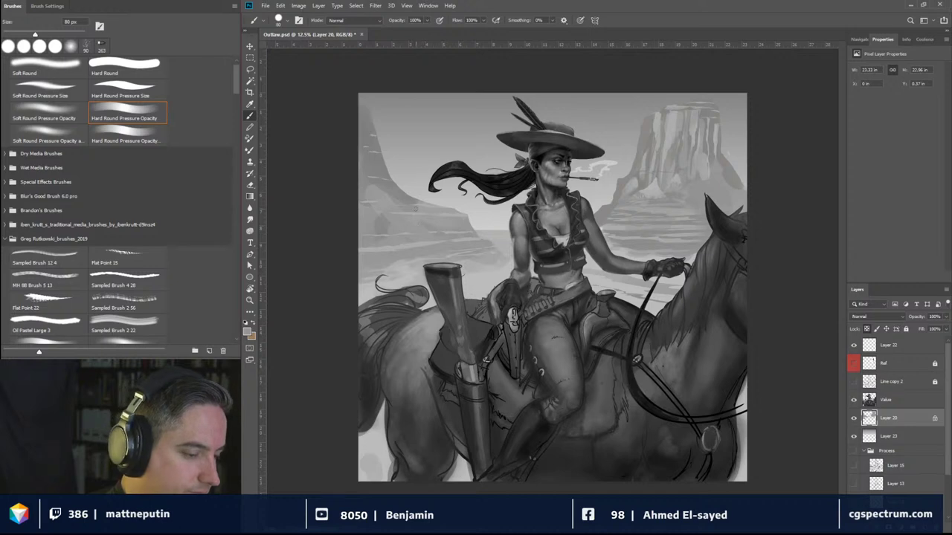
Step: Shift-lasso two small ledge shapes on the left cliffs ready for painting
left_click(249, 69)
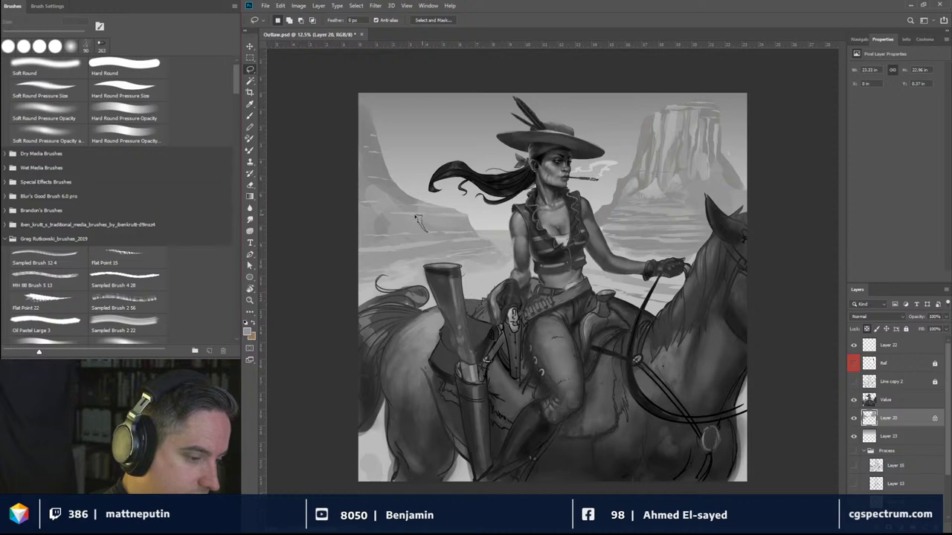
key("shift")
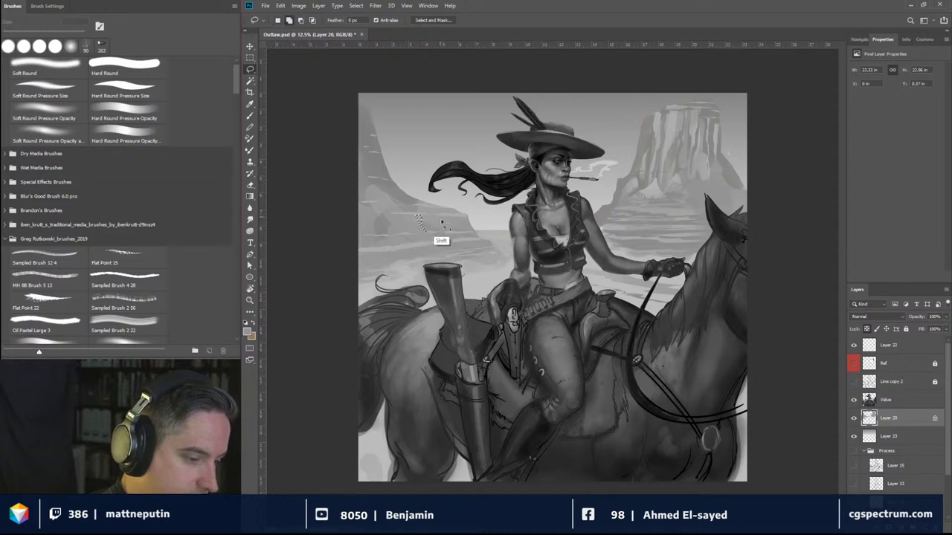
left_click_drag(442, 223, 468, 232)
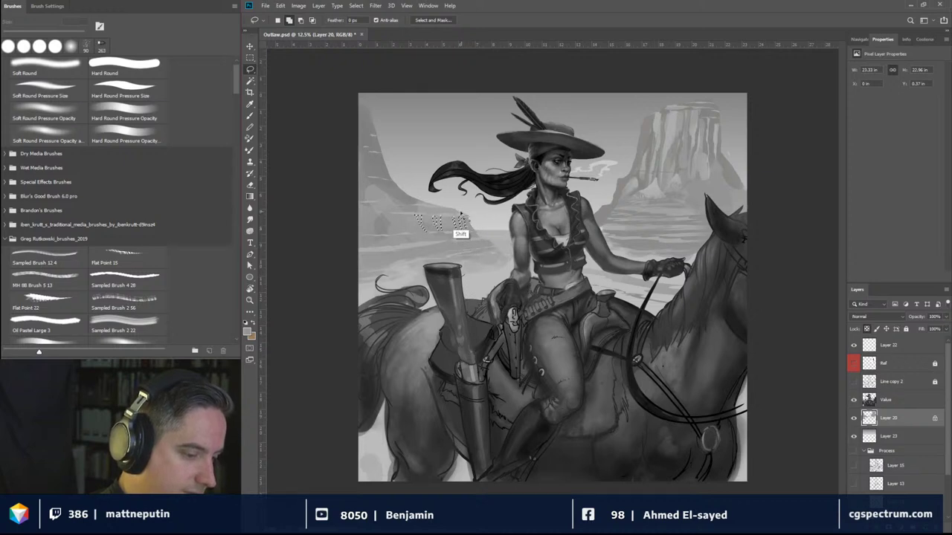
mouse_move(376, 202)
left_mouse_down()
mouse_move(359, 141)
mouse_move(364, 192)
mouse_move(369, 150)
mouse_move(372, 183)
mouse_move(376, 158)
mouse_move(360, 108)
mouse_move(372, 195)
left_mouse_up()
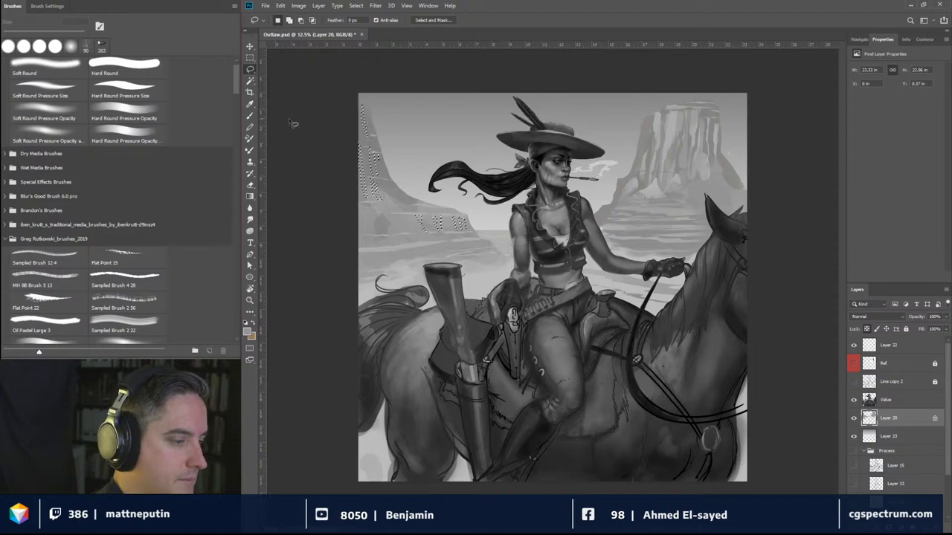
key("b")
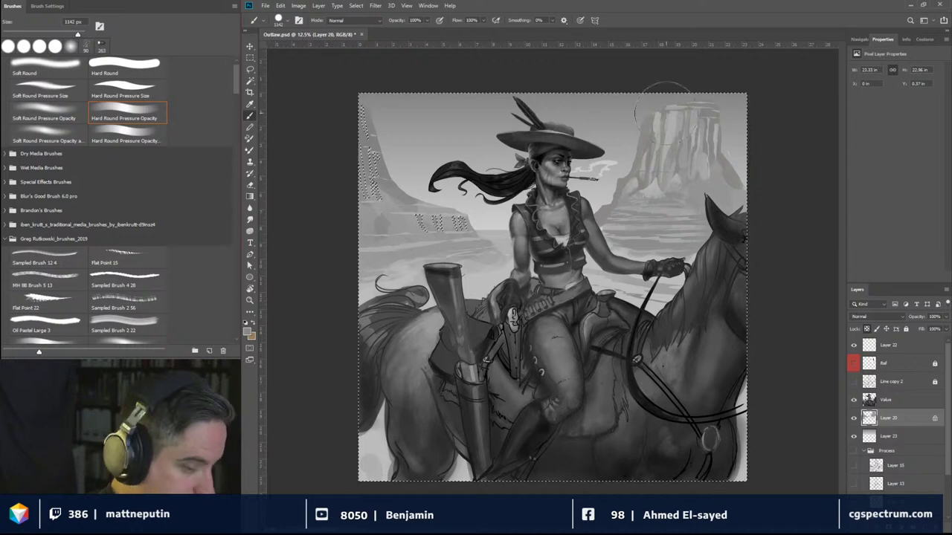
Step: Invert and clear the selection while shrinking the brush down to 300 px
key("bracketleft")
key("ctrl+shift+i")
key("bracketleft")
key("bracketleft")
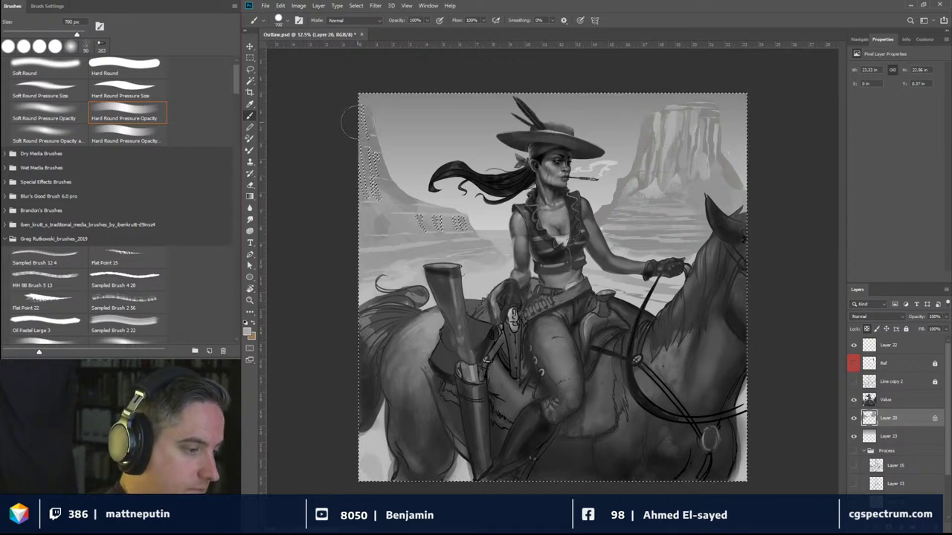
key("bracketleft")
key("bracketleft")
key("bracketleft")
key("bracketleft")
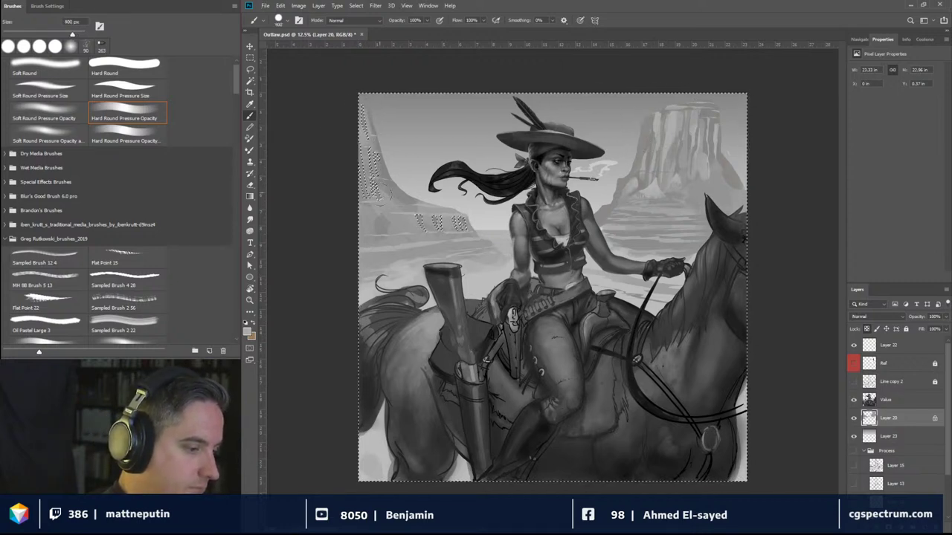
key("ctrl+d")
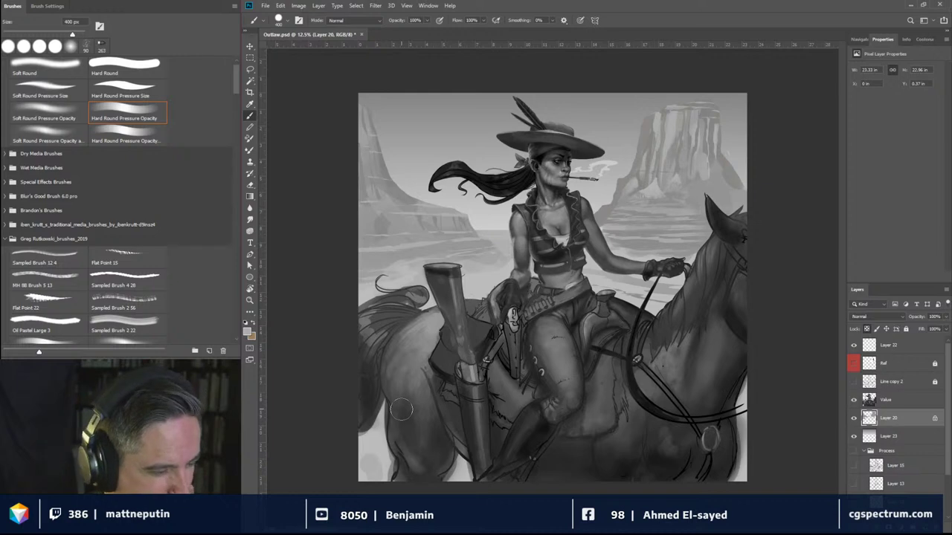
key("bracketleft")
key("bracketleft")
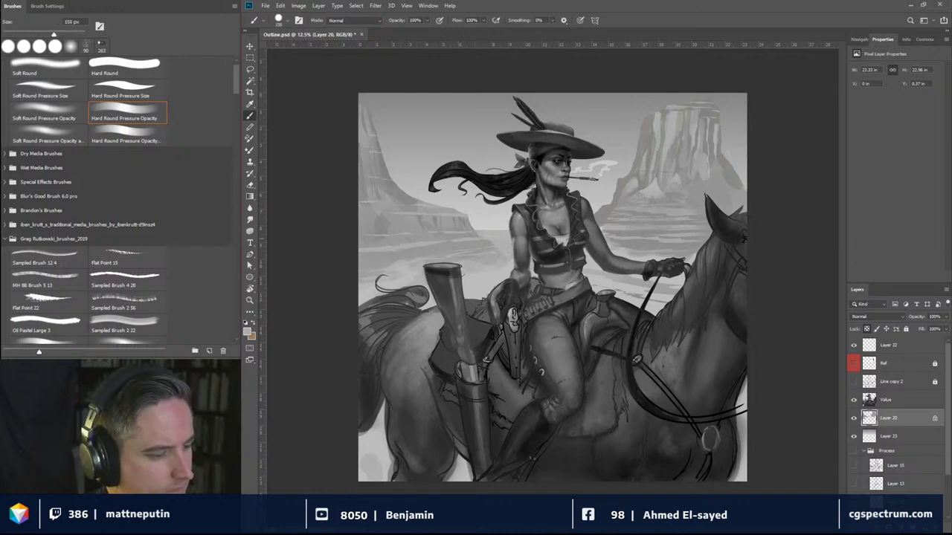
Step: Paint lighter ledges into the left cliff edge with a 350 px brush, then deselect
key("l")
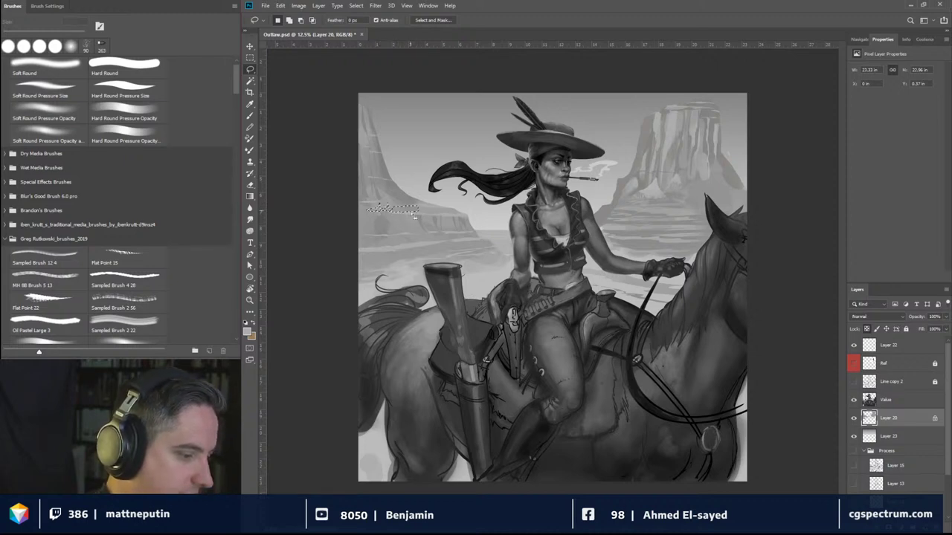
key("b")
left_click_drag(382, 207, 401, 207)
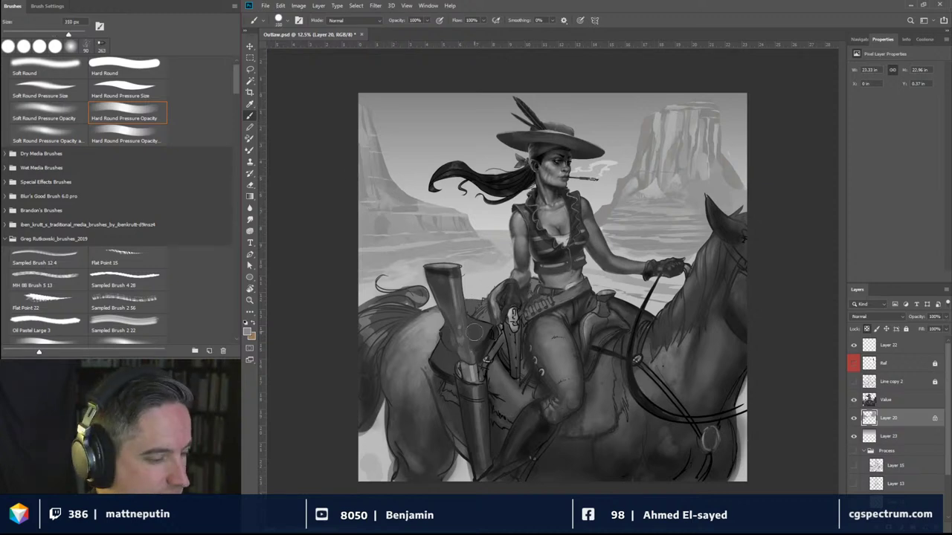
left_click(251, 70)
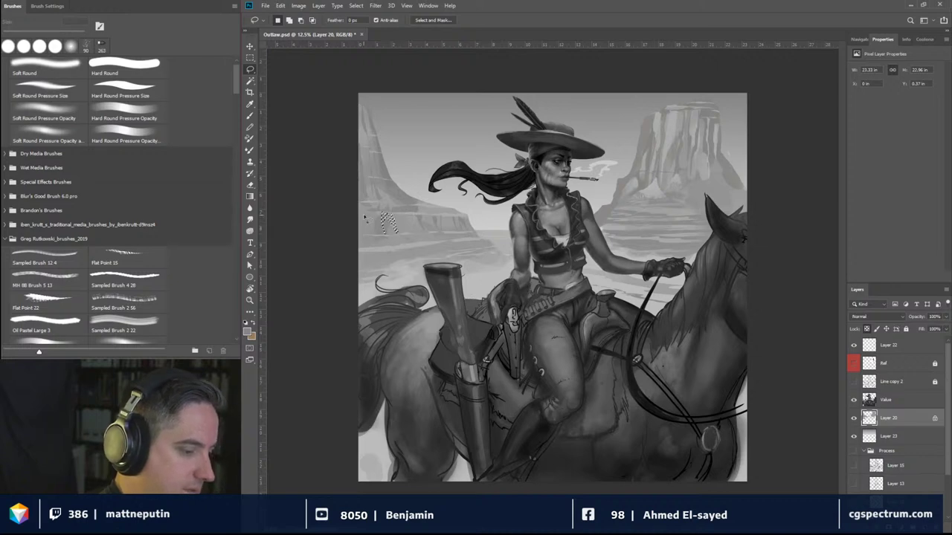
key("shift")
mouse_move(362, 217)
left_mouse_down()
mouse_move(363, 237)
mouse_move(362, 216)
left_mouse_up()
key("b")
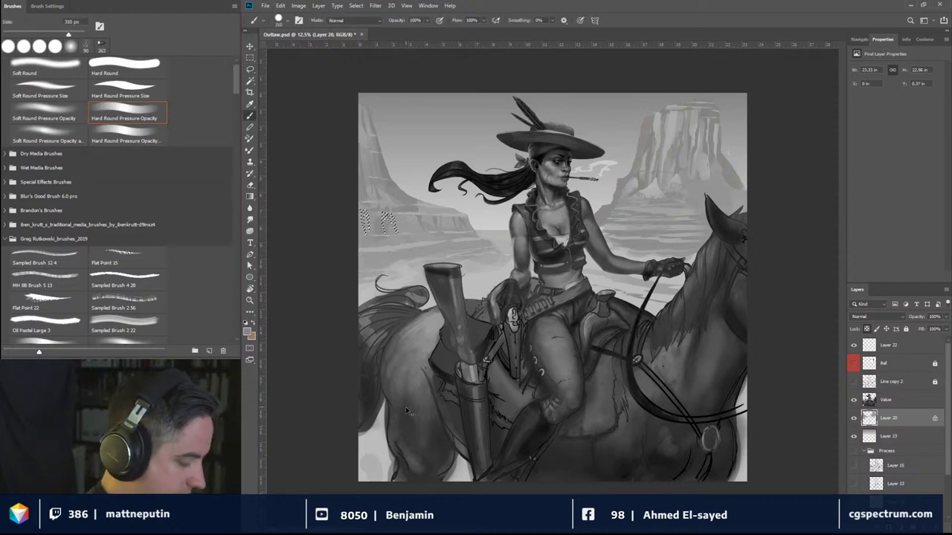
key("ctrl+d")
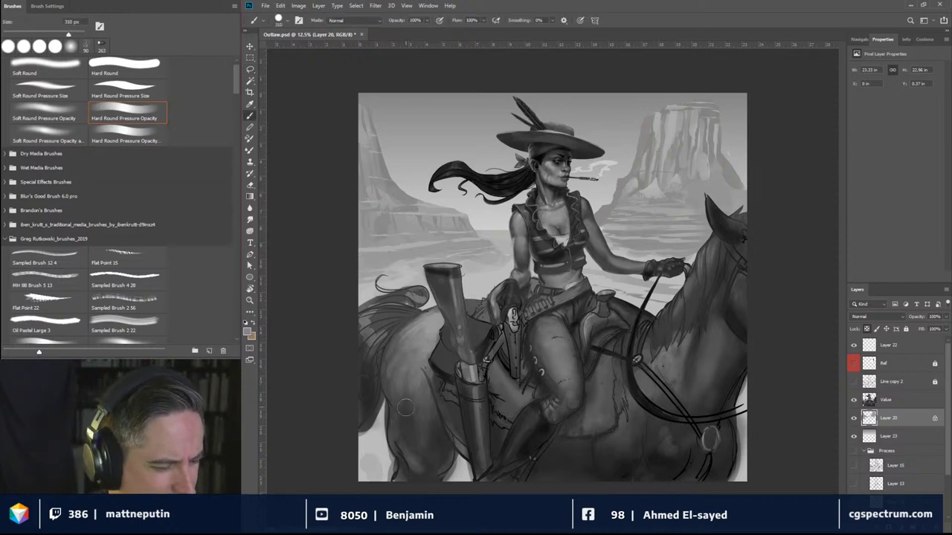
left_click(250, 69)
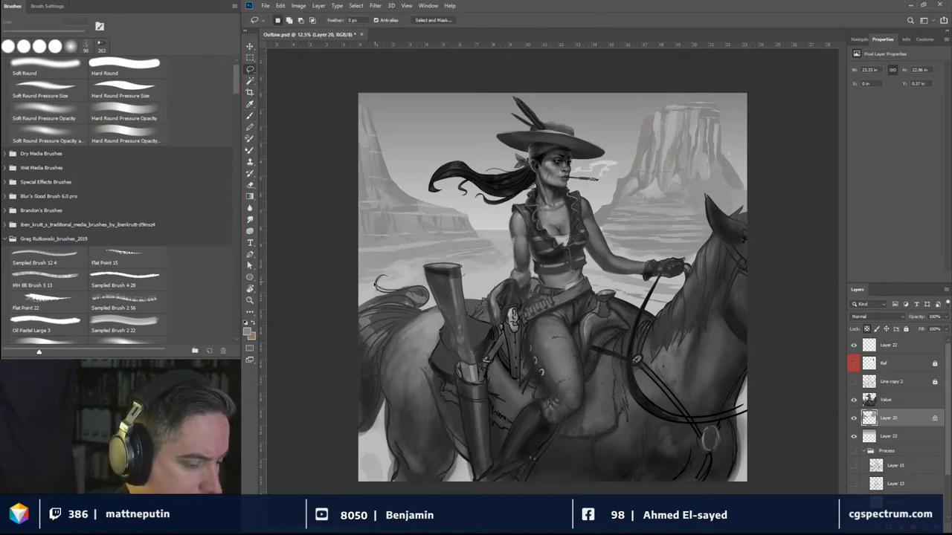
Step: Lasso the left ground strip up to the rifle and paint a hard-edged plateau top
mouse_move(378, 287)
left_mouse_down()
mouse_move(403, 283)
mouse_move(395, 260)
mouse_move(409, 268)
mouse_move(457, 251)
left_mouse_up()
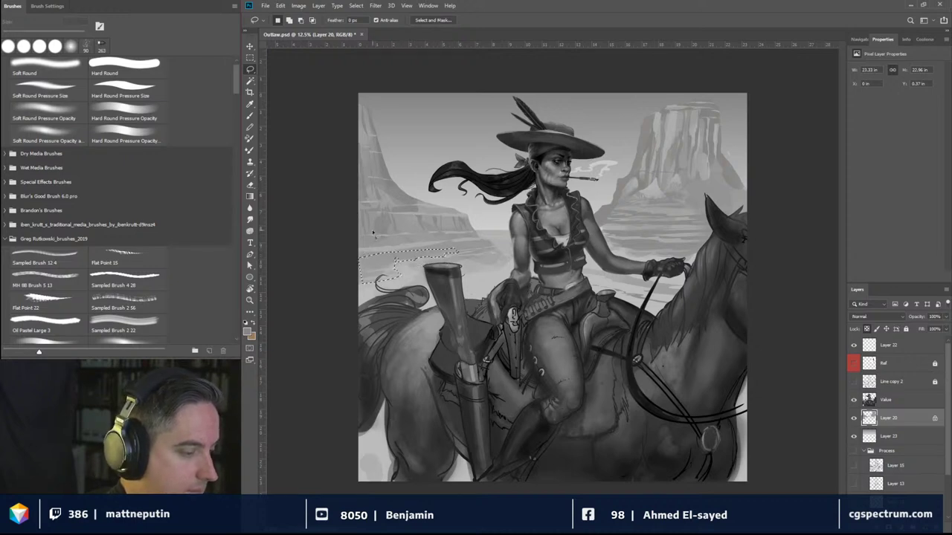
key("b")
key("bracketright")
key("bracketright")
key("bracketright")
key("bracketright")
key("bracketright")
key("bracketright")
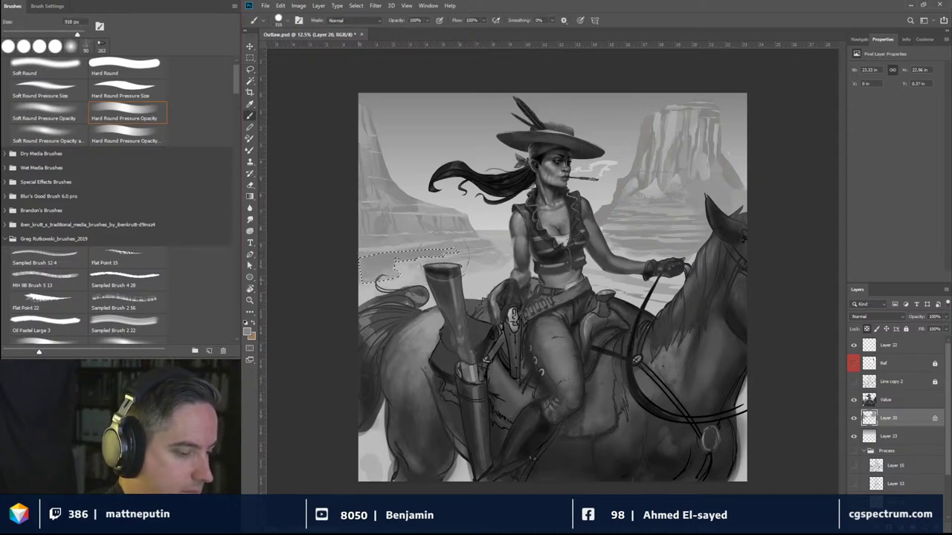
key("bracketleft")
key("bracketleft")
key("bracketleft")
key("ctrl+d")
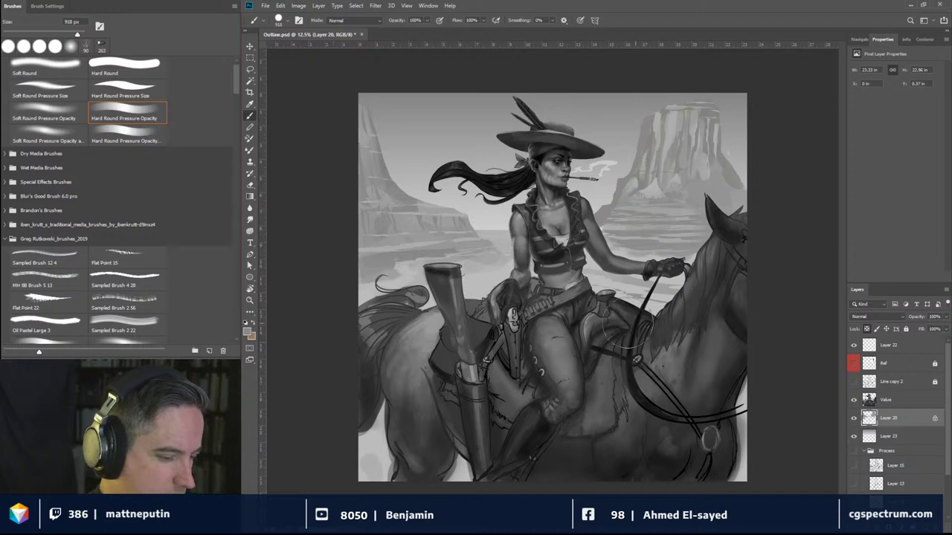
Step: Shift-lasso more plateau areas beside the rider and paint them crisp with a 720 px brush
left_click(250, 69)
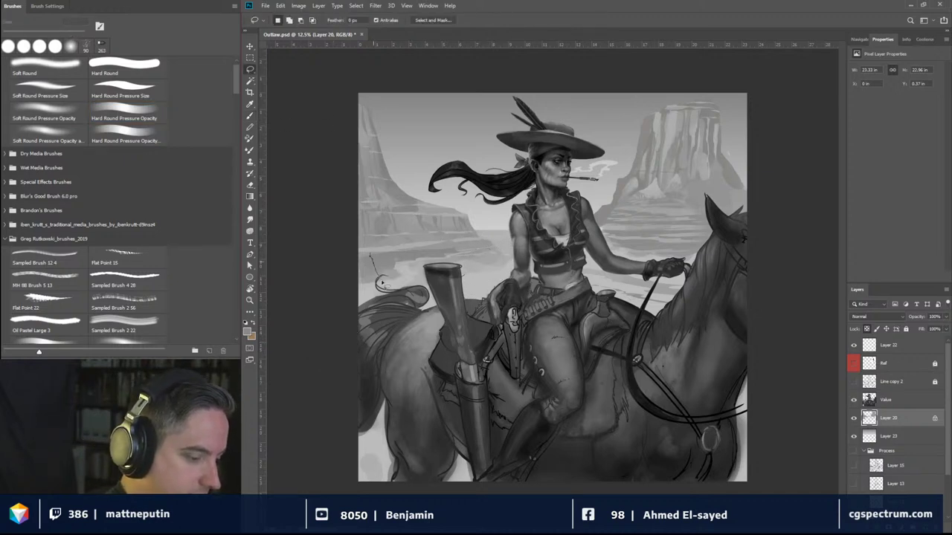
key("shift")
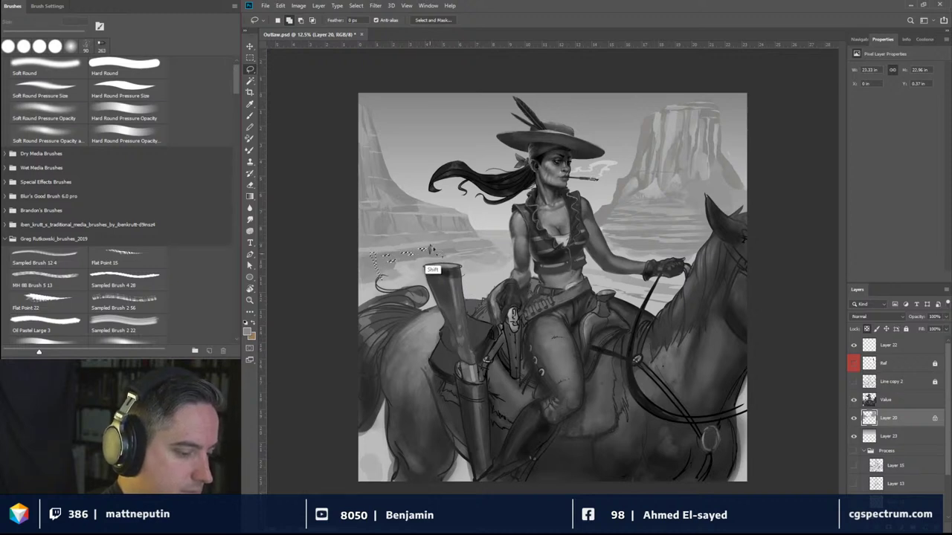
key("b")
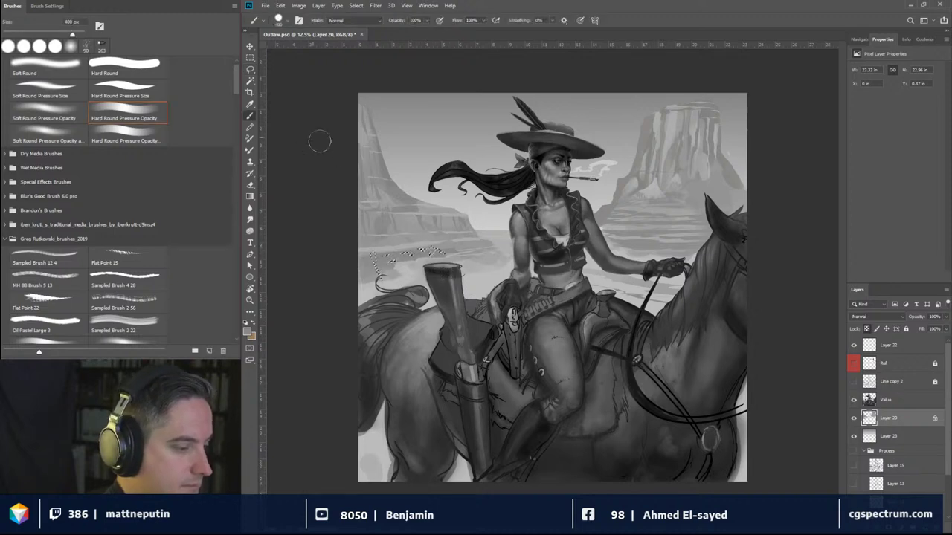
key("ctrl+d")
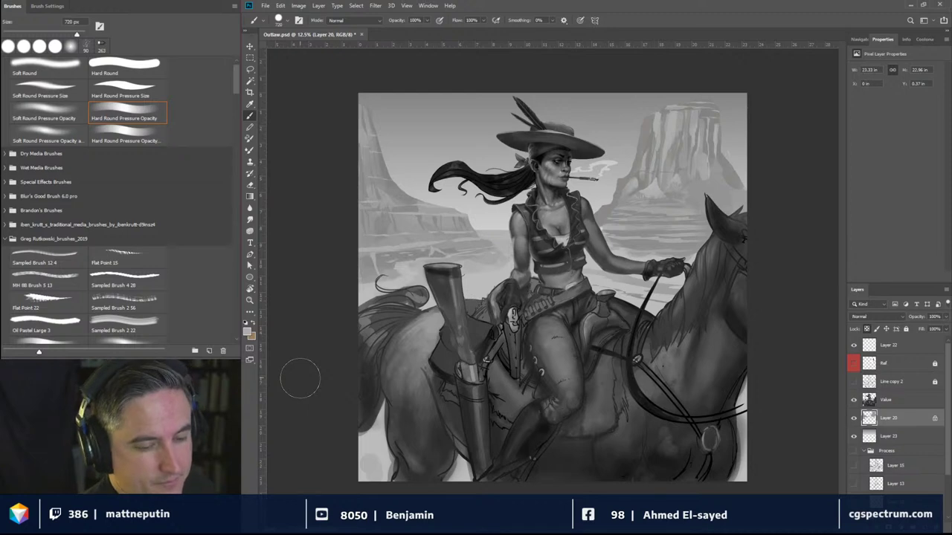
key("l")
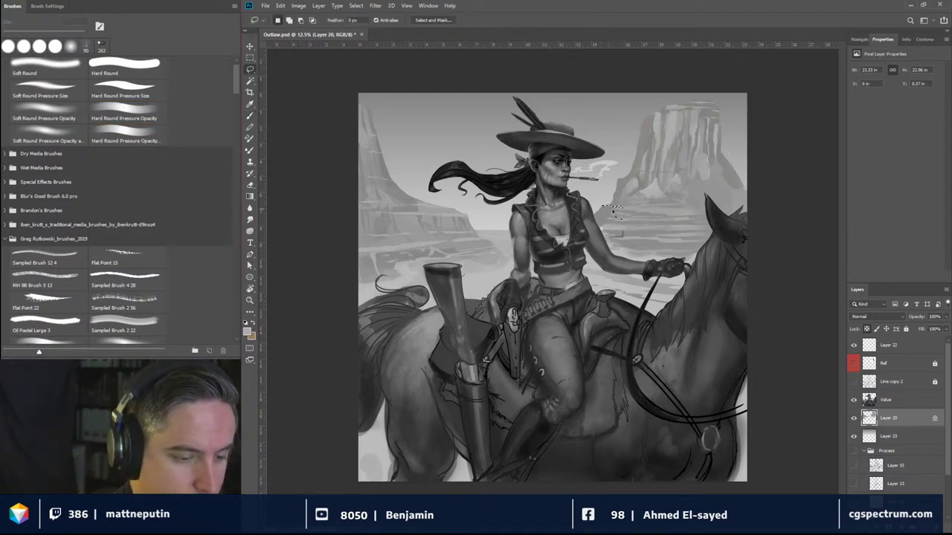
key("shift")
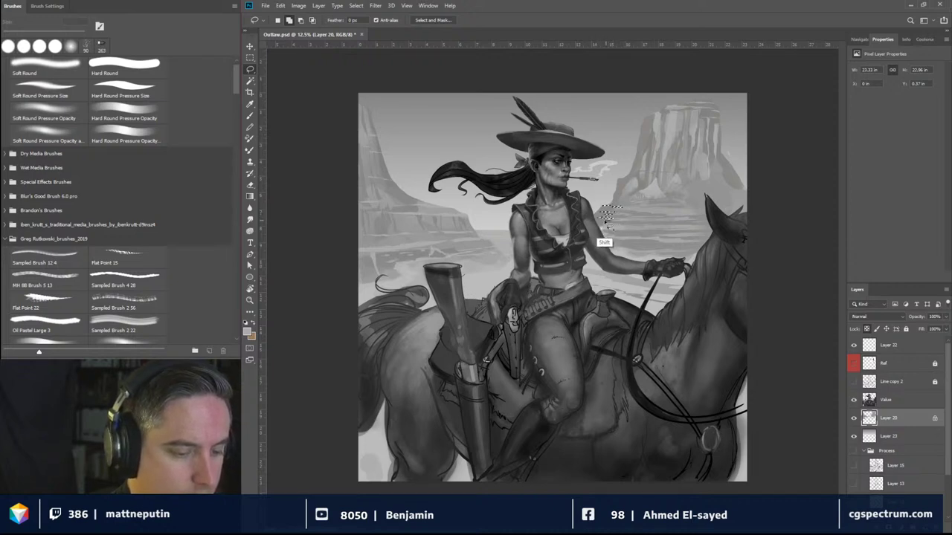
key("b")
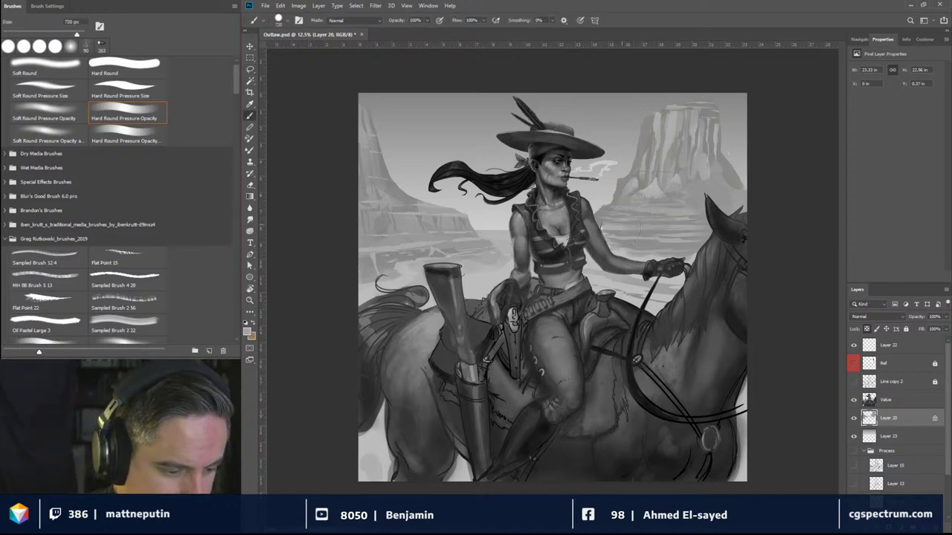
Step: Toggle the Value layer to compare and shrink the brush down to 10 px
left_click_drag(612, 221, 604, 231)
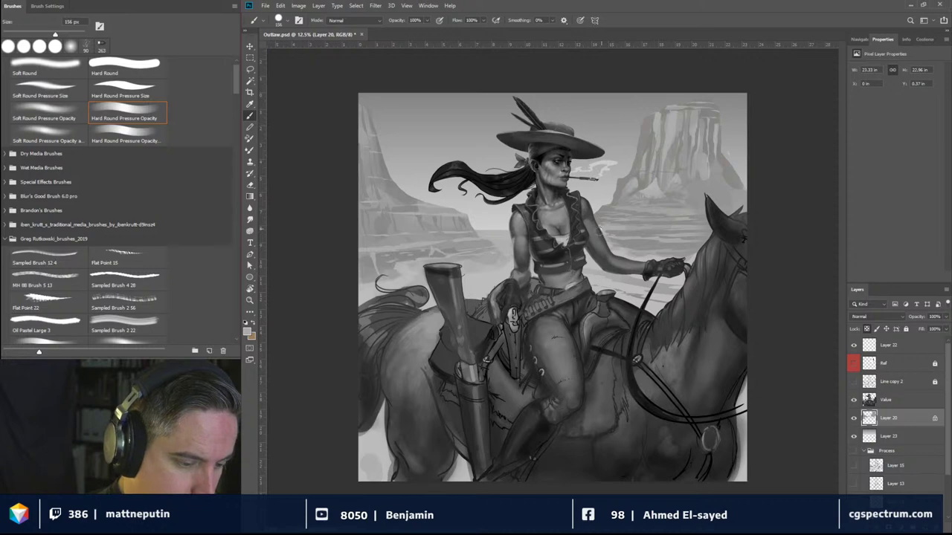
left_click(853, 399)
left_click(853, 399)
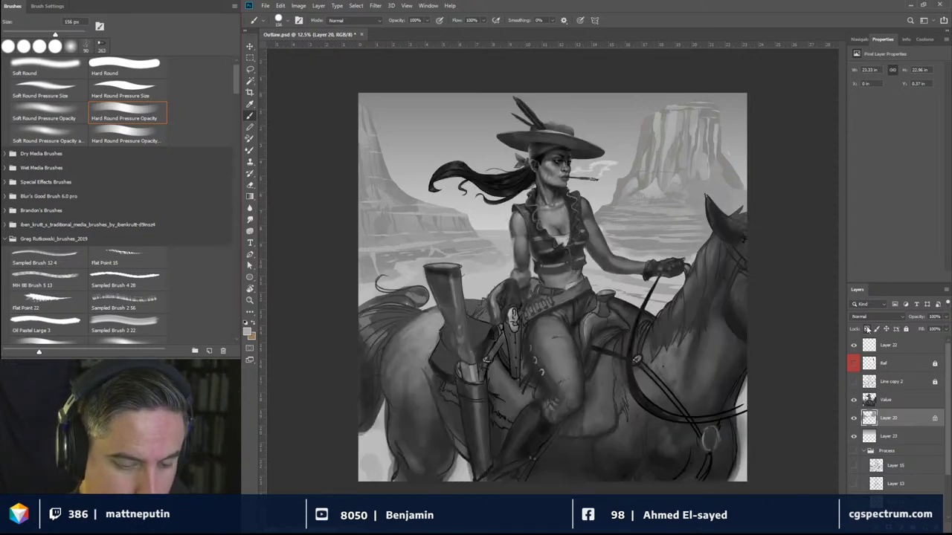
key("bracketleft")
key("bracketleft")
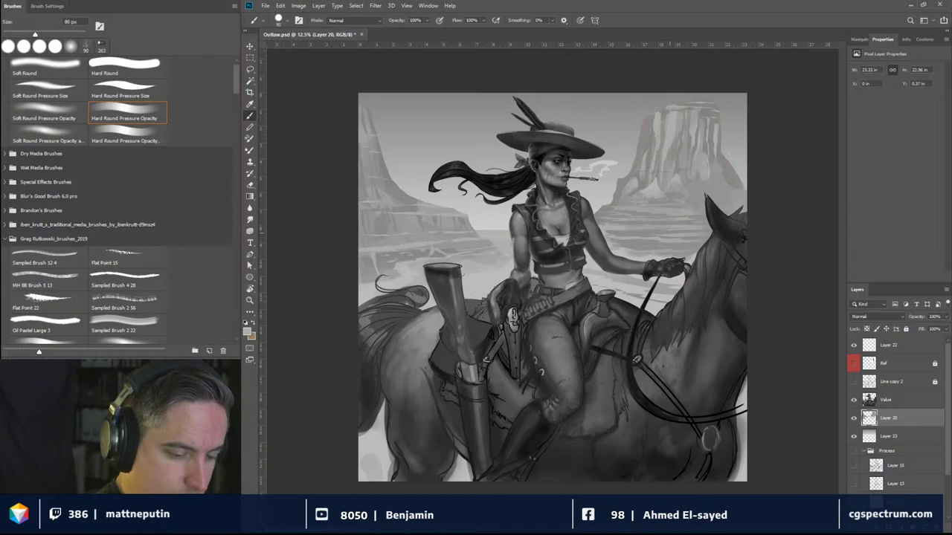
key("bracketleft")
key("bracketleft")
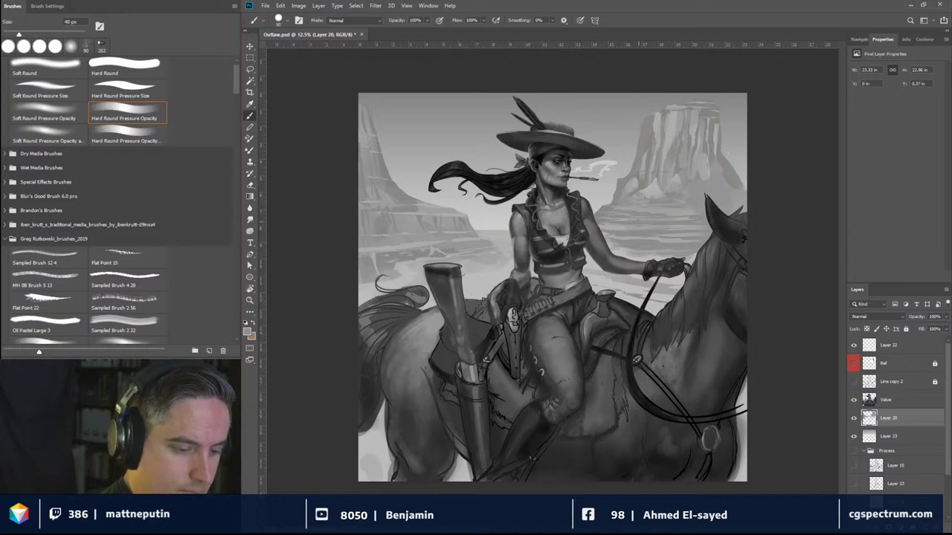
key("bracketleft")
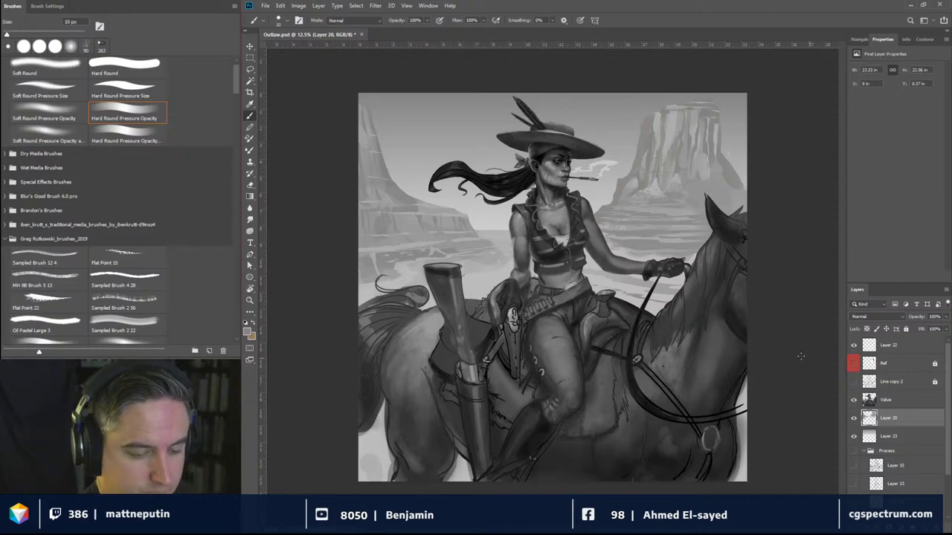
Step: Trace three carved selections along the left cliff's sky edge and top
key("l")
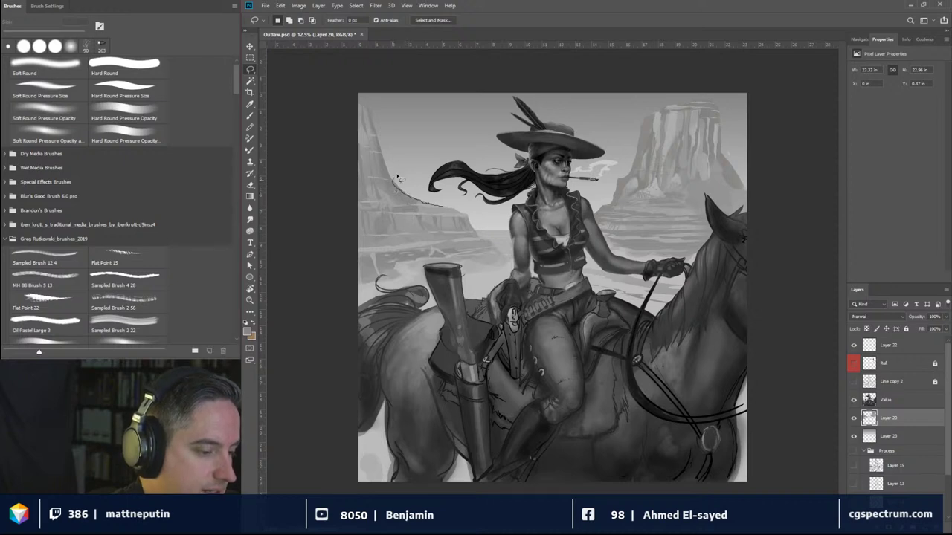
mouse_move(398, 177)
left_mouse_down()
mouse_move(448, 206)
mouse_move(397, 181)
left_mouse_up()
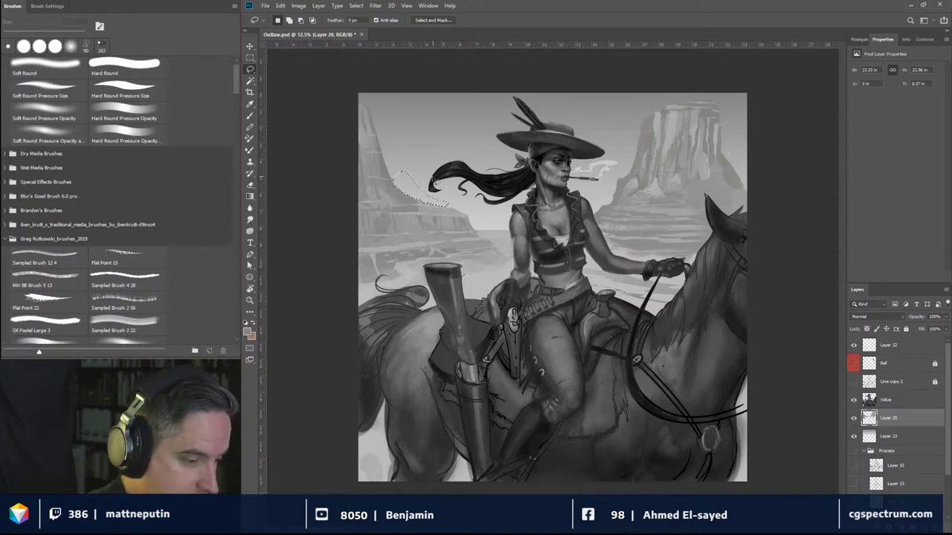
key("ctrl+d")
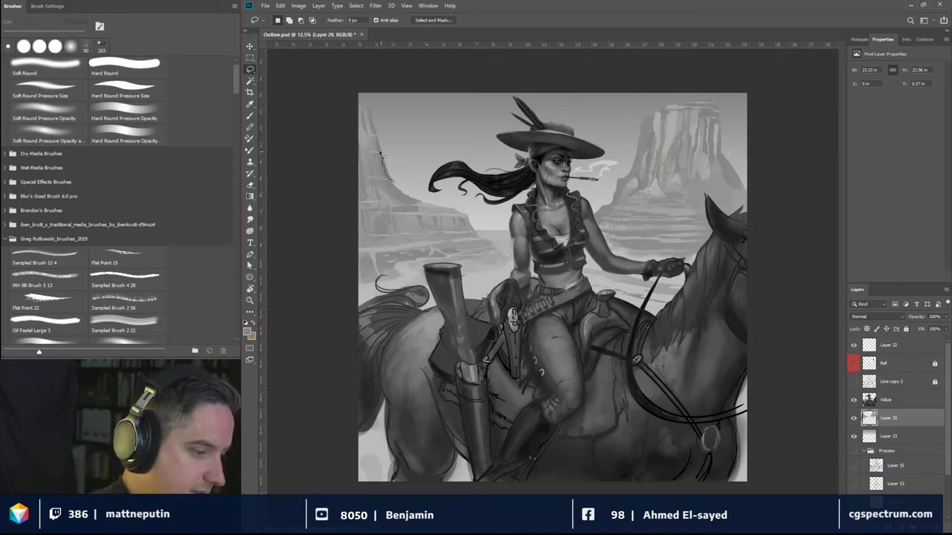
mouse_move(378, 142)
left_mouse_down()
mouse_move(385, 127)
mouse_move(388, 180)
mouse_move(396, 137)
left_mouse_up()
key("ctrl+d")
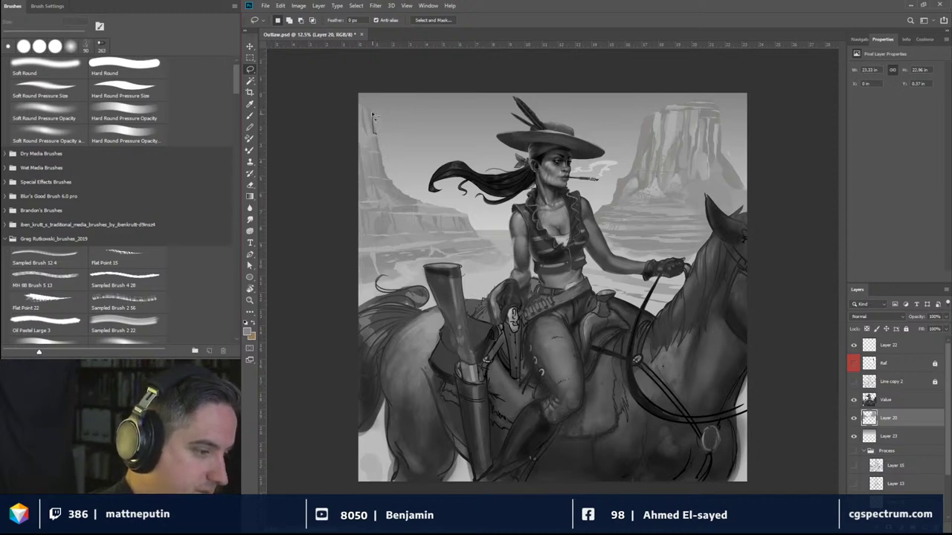
left_click_drag(373, 116, 385, 133)
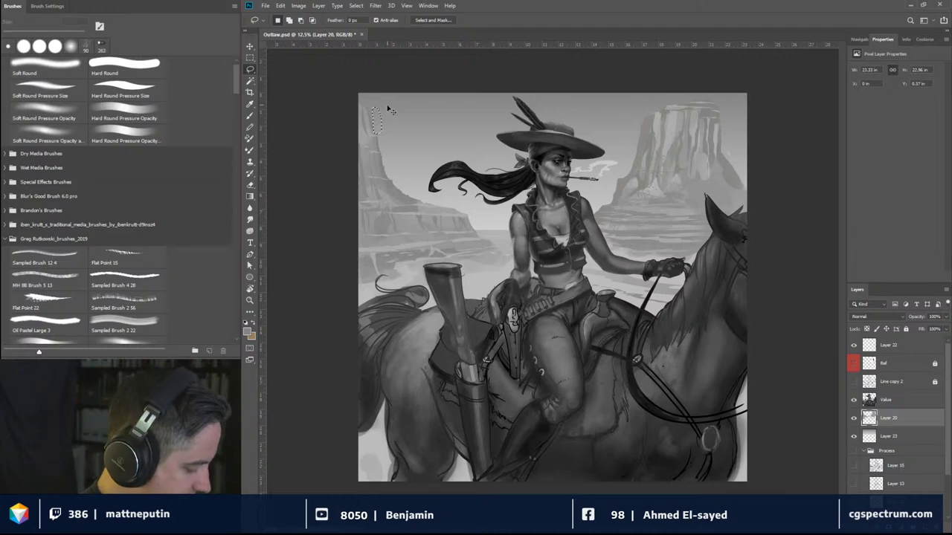
key("ctrl+d")
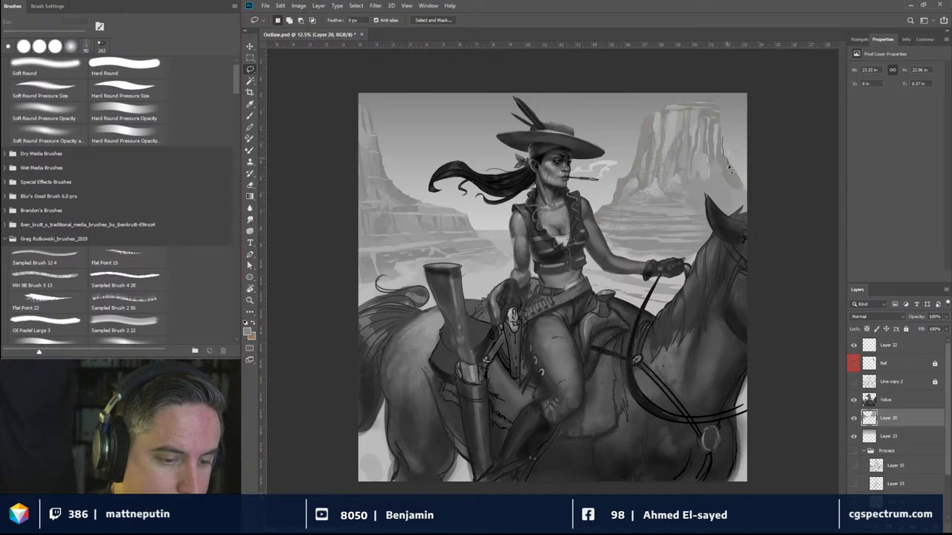
Step: Select and paint the right mesa's sky edge and a lighter lower-slope plane, then deselect
mouse_move(735, 183)
left_mouse_down()
mouse_move(746, 165)
mouse_move(735, 142)
mouse_move(742, 182)
mouse_move(734, 139)
left_mouse_up()
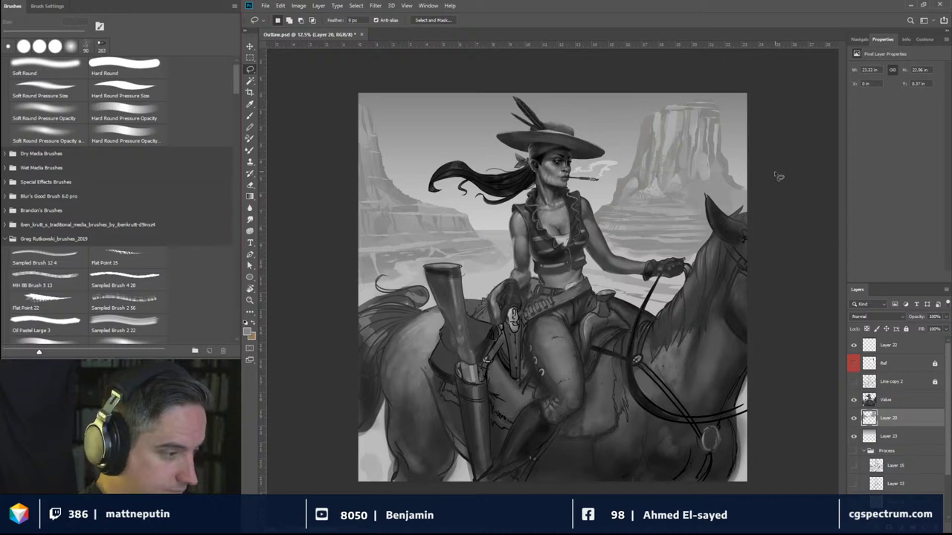
key("b")
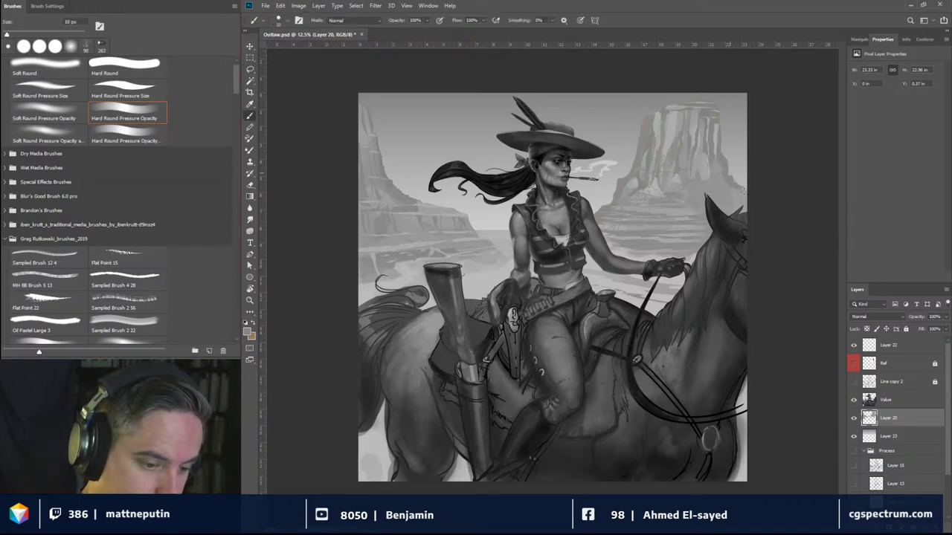
left_click_drag(727, 157, 727, 168)
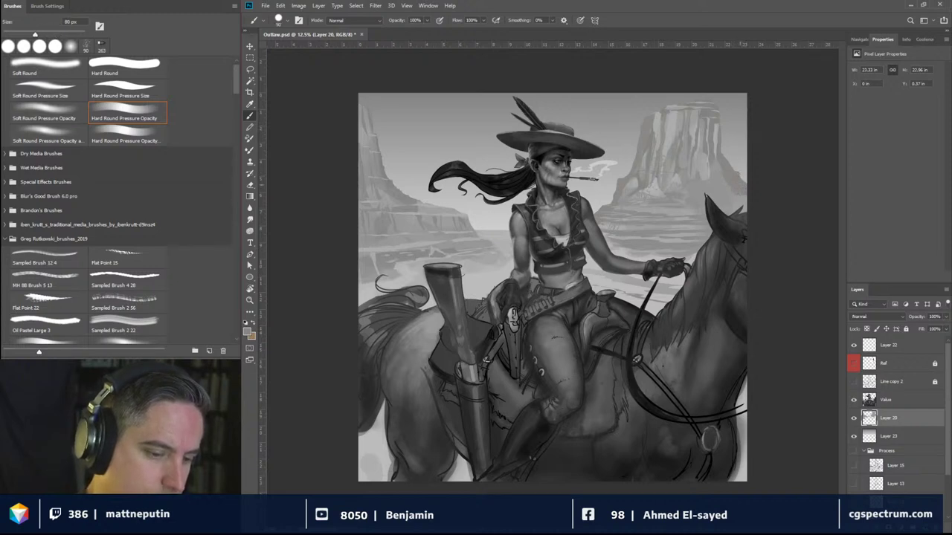
key("l")
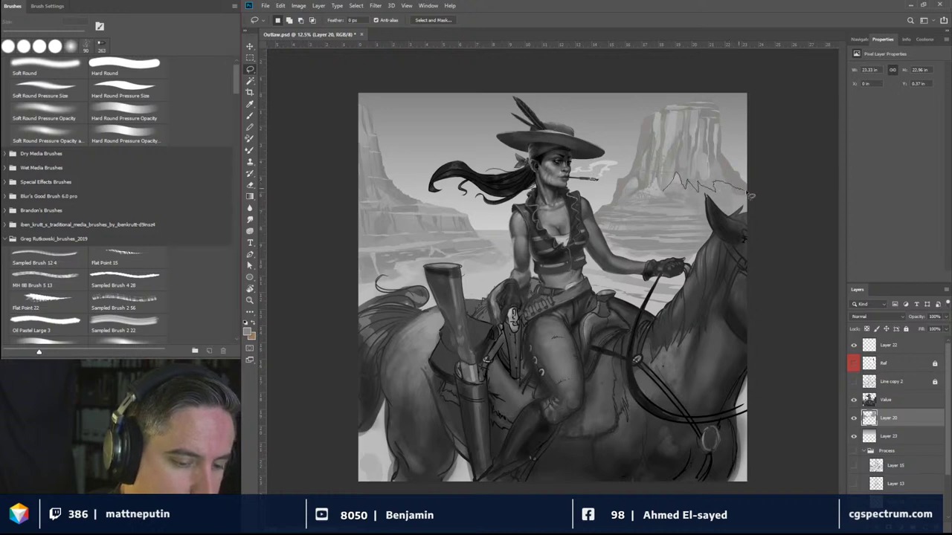
left_click_drag(754, 198, 744, 191)
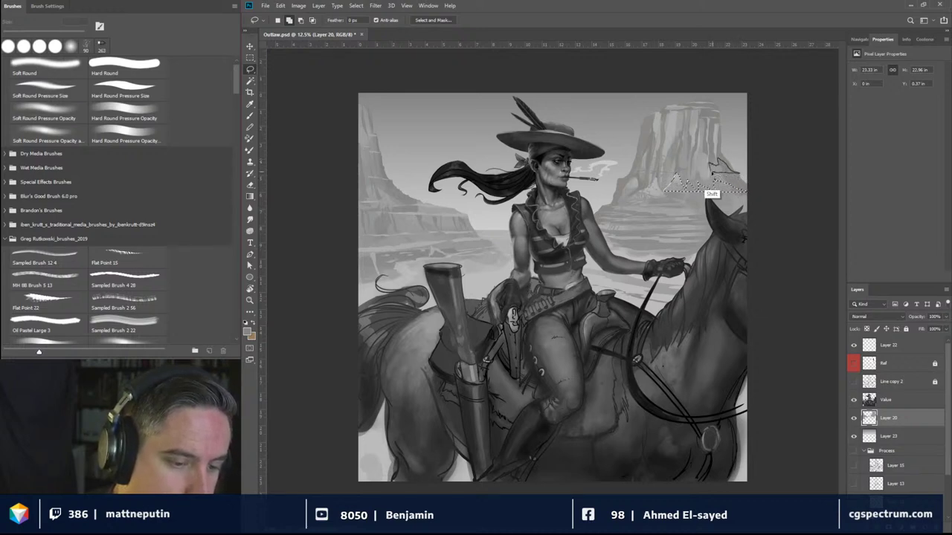
key("b")
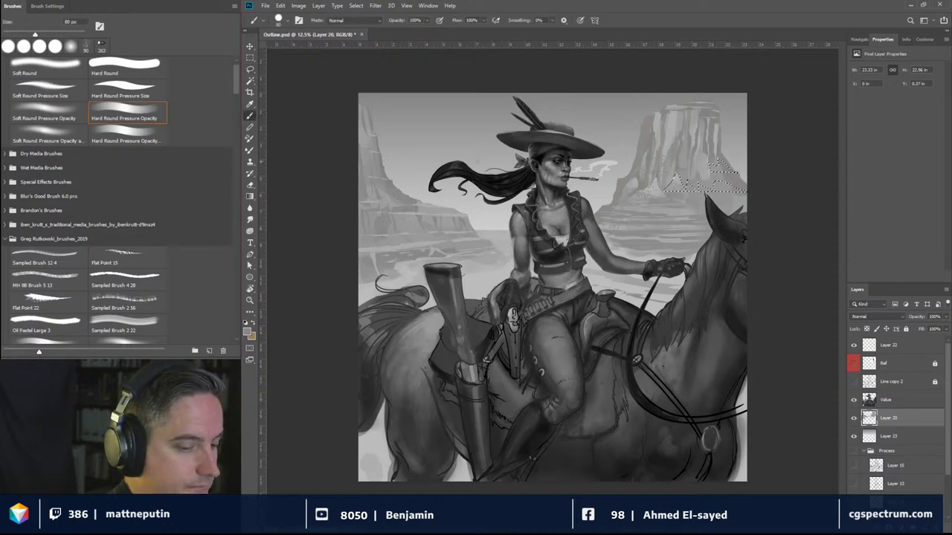
left_click_drag(685, 185, 684, 198)
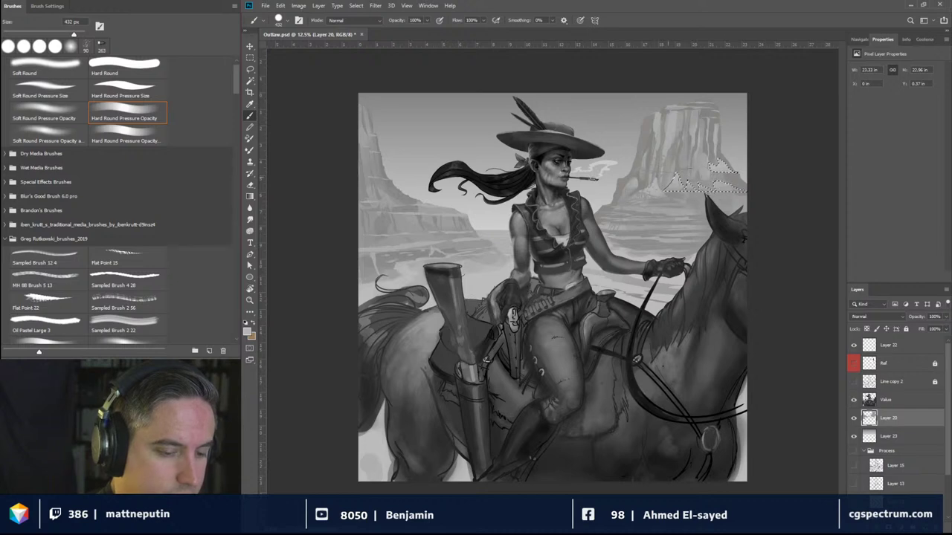
key("ctrl+d")
mouse_move(813, 261)
left_mouse_down()
mouse_move(755, 190)
mouse_move(758, 166)
left_mouse_up()
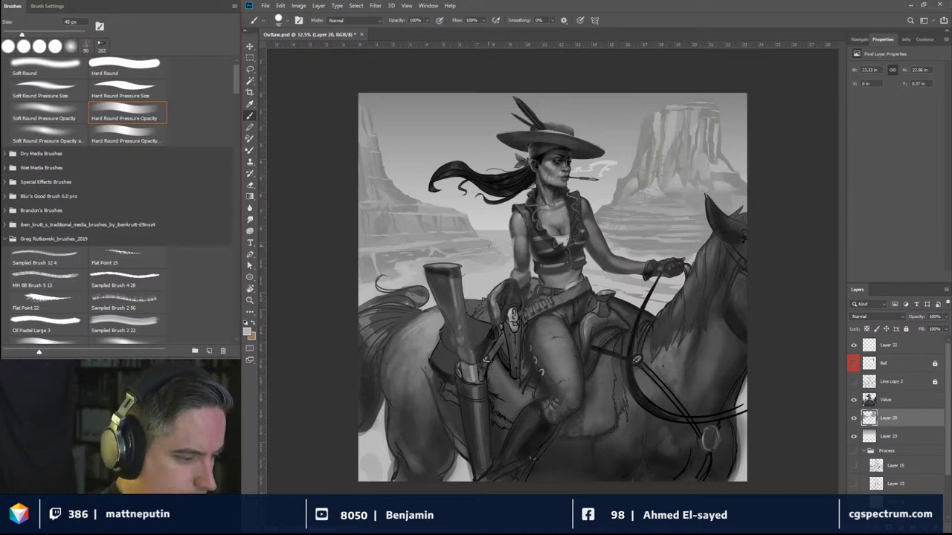
left_click(252, 69)
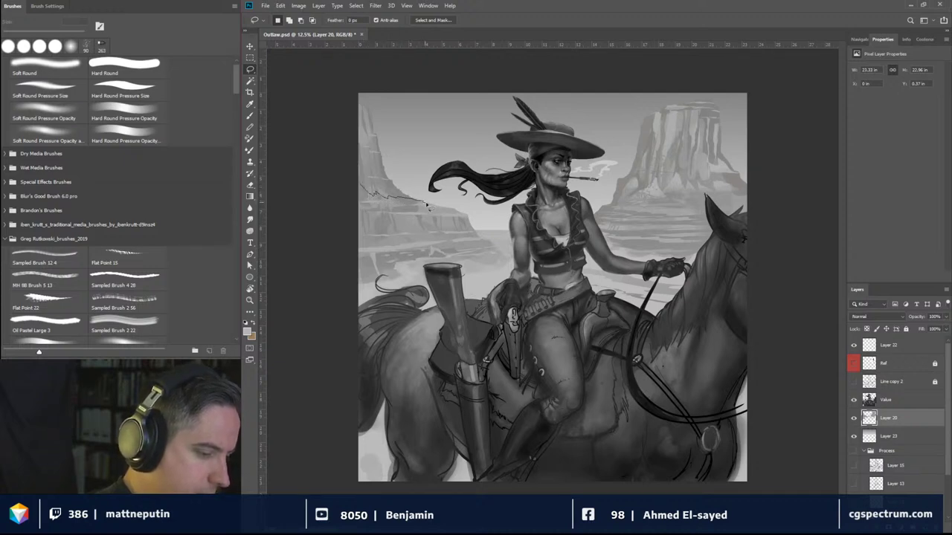
Step: Paint a crisp edge along the left cliff's sky with a 304 px brush
left_click_drag(365, 206, 358, 193)
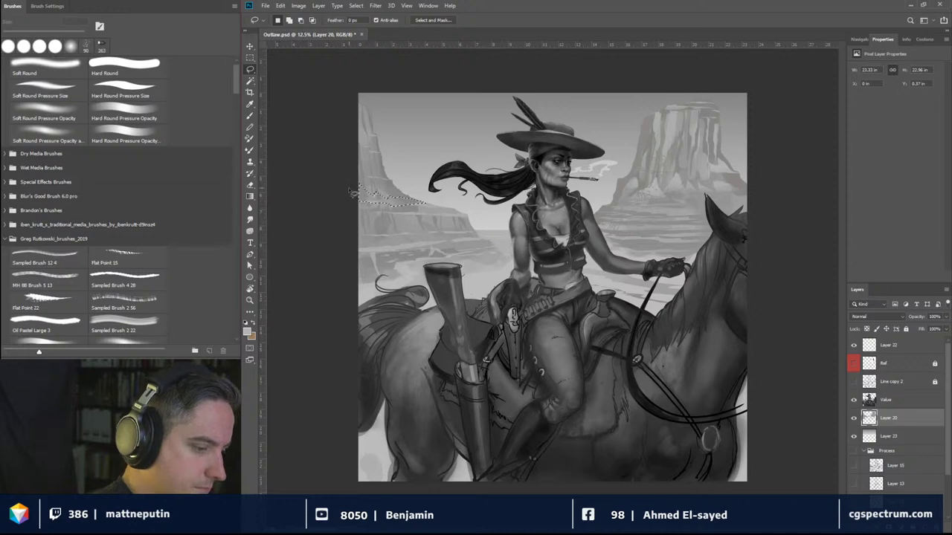
key("b")
left_click_drag(443, 193, 446, 194)
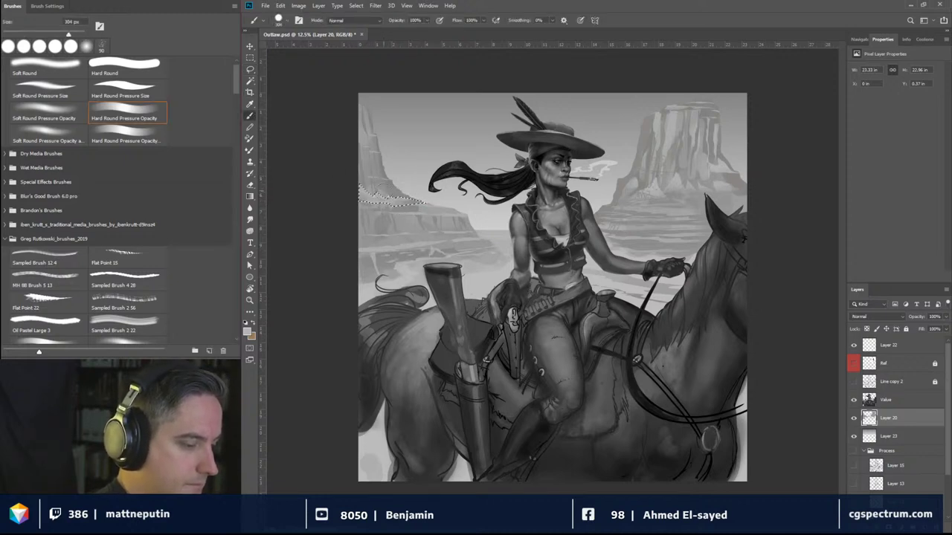
key("ctrl+d")
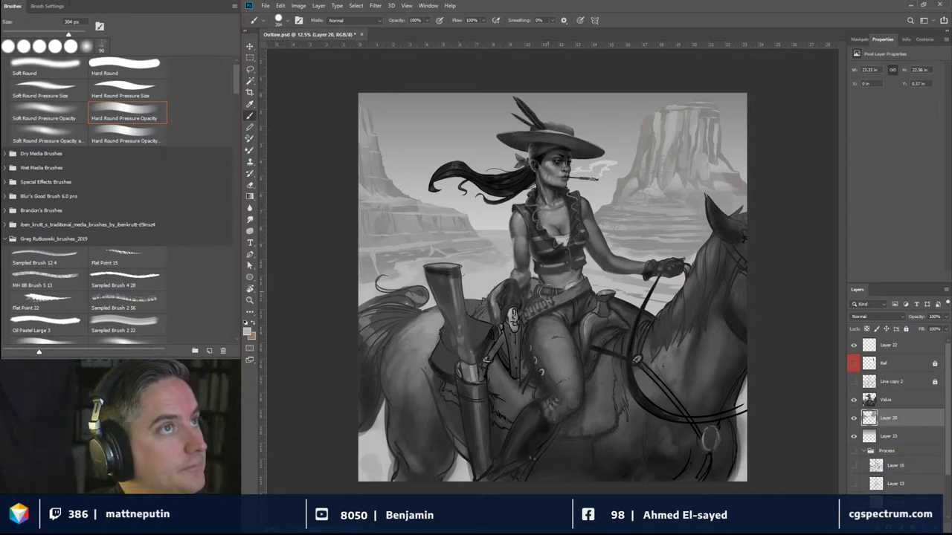
Step: Lasso around the belt and rifle top and paint them crisp with a 528 px brush
key("l")
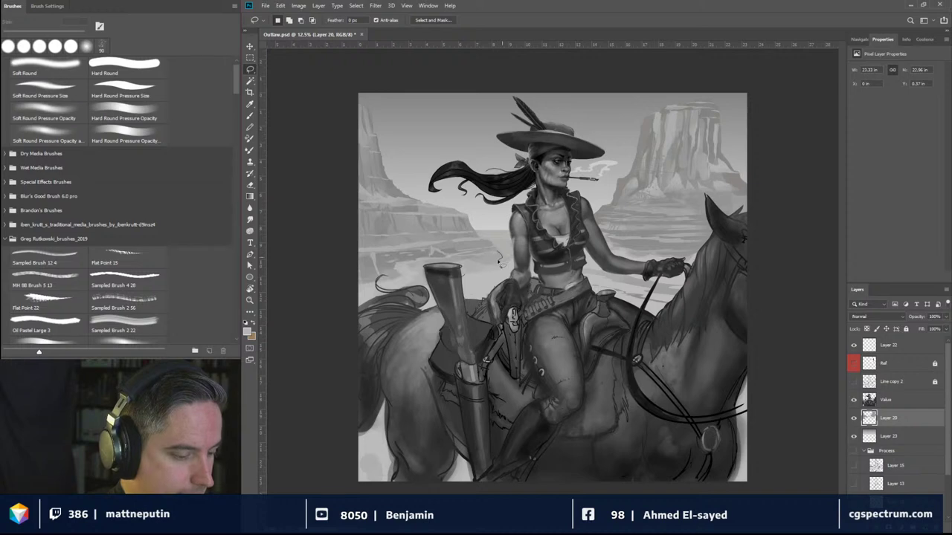
mouse_move(498, 260)
left_mouse_down()
mouse_move(441, 279)
mouse_move(433, 285)
mouse_move(444, 298)
mouse_move(363, 335)
mouse_move(459, 314)
mouse_move(485, 299)
mouse_move(450, 283)
mouse_move(508, 261)
left_mouse_up()
key("b")
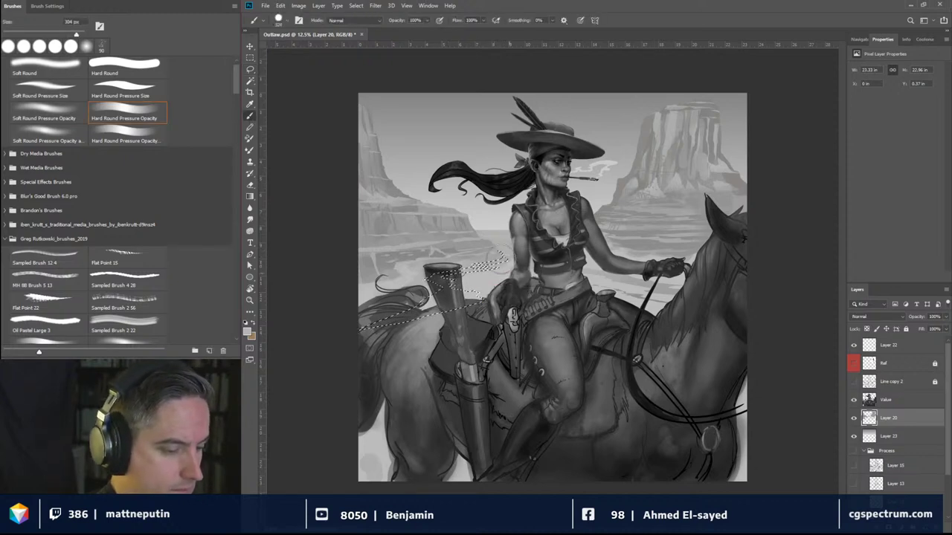
key("bracketright")
key("bracketright")
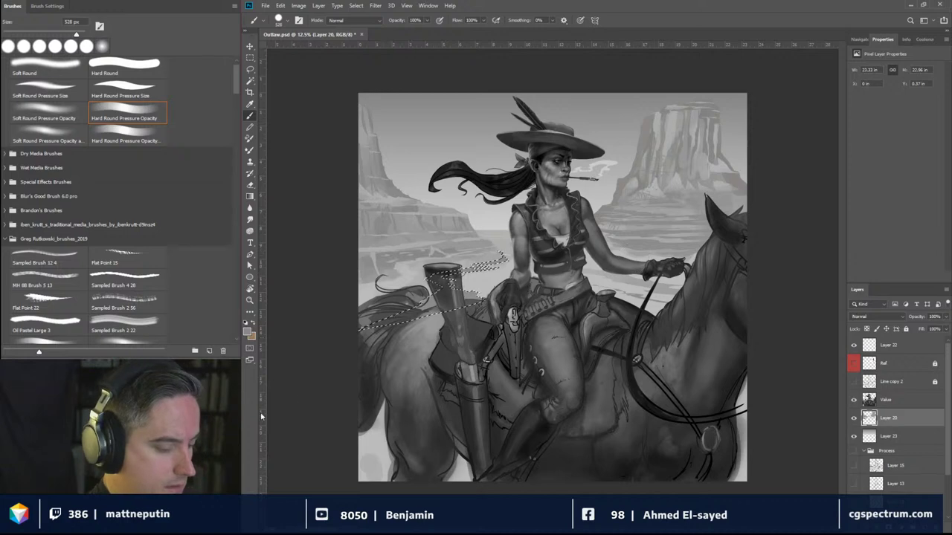
key("ctrl+d")
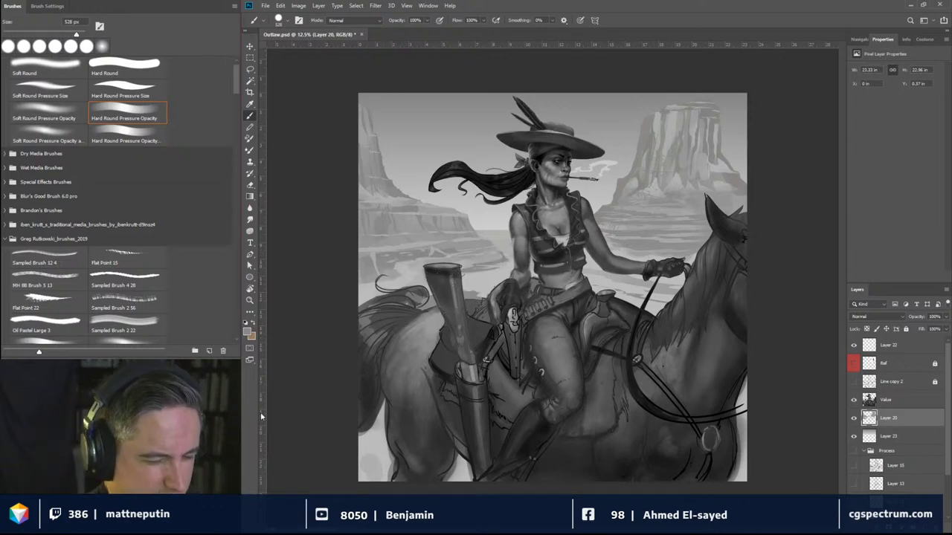
key("bracketleft")
key("bracketleft")
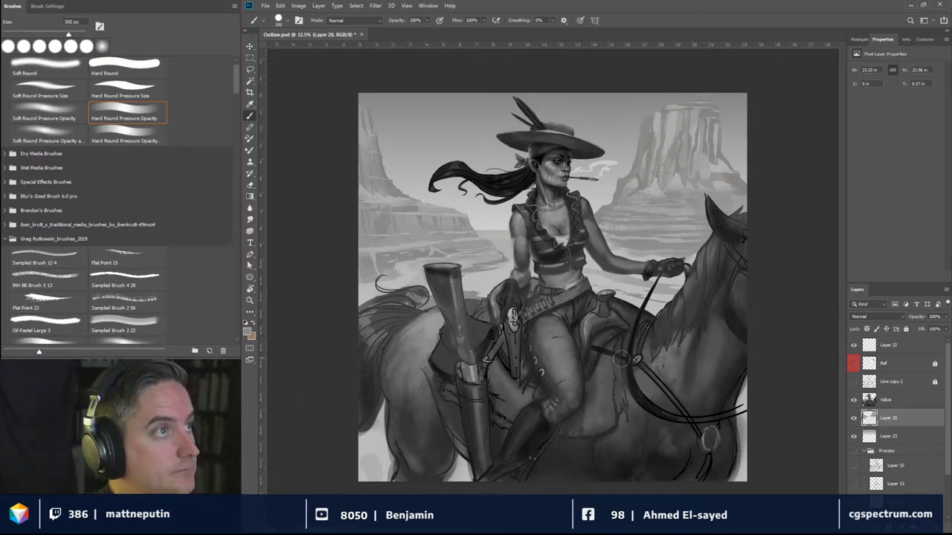
key("l")
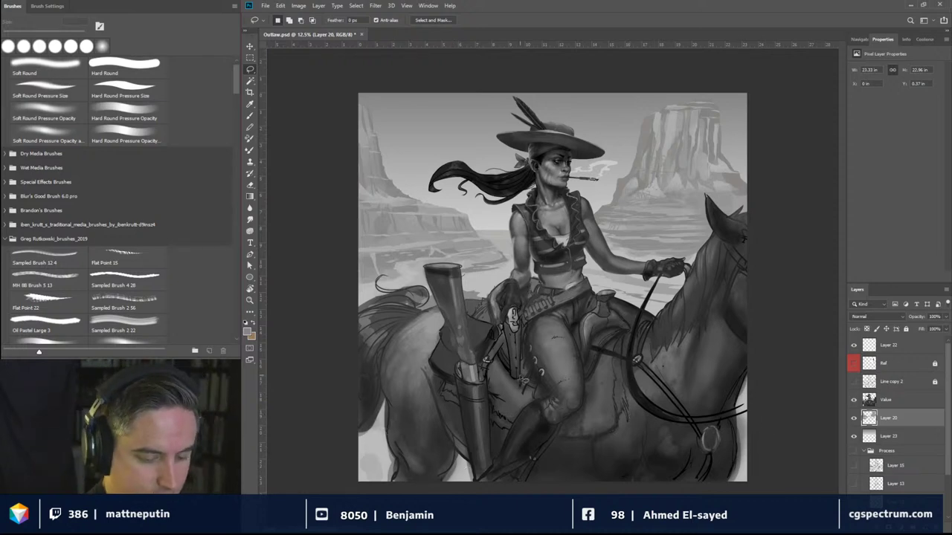
Step: Lasso the horse's lower body and paint it lighter
mouse_move(371, 428)
left_mouse_down()
mouse_move(355, 435)
mouse_move(455, 428)
mouse_move(507, 439)
mouse_move(411, 443)
mouse_move(360, 427)
left_mouse_up()
left_click(249, 118)
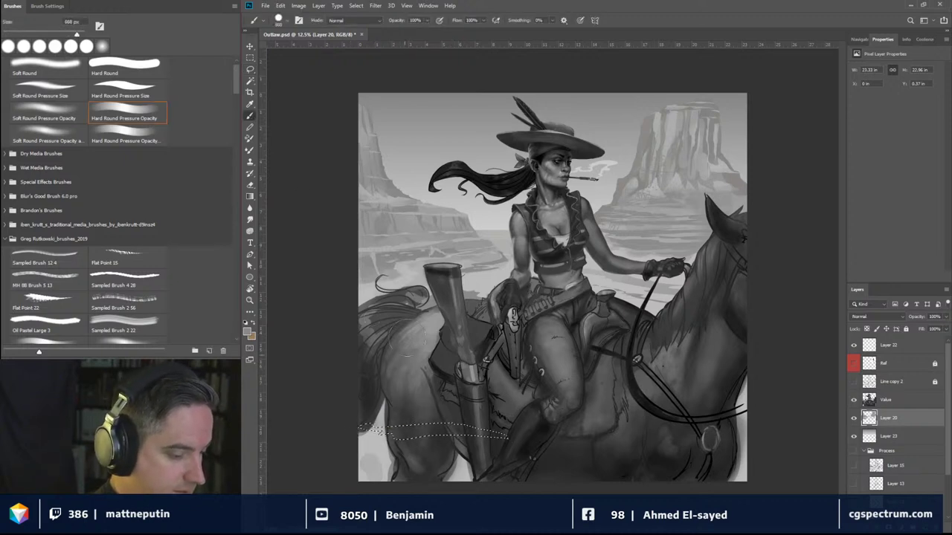
mouse_move(358, 419)
left_mouse_down()
mouse_move(465, 435)
mouse_move(409, 431)
mouse_move(473, 476)
left_mouse_up()
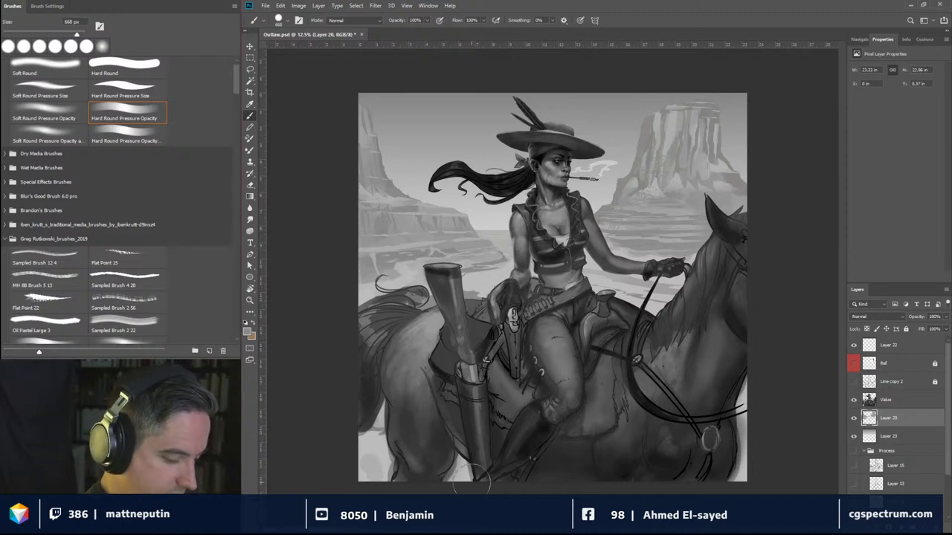
Step: Lasso patches of bottom-left ground and paint small desert plant details inside
left_click(250, 69)
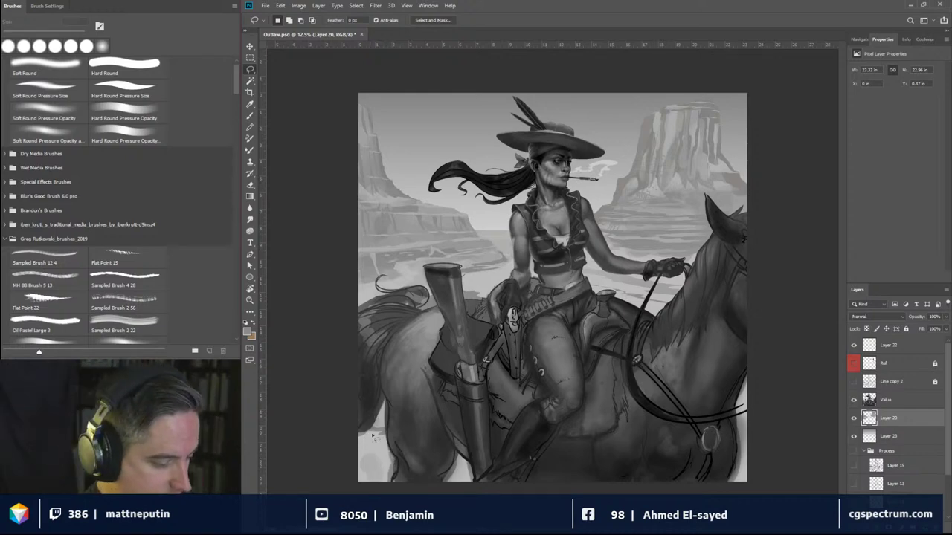
left_click_drag(361, 475, 382, 479)
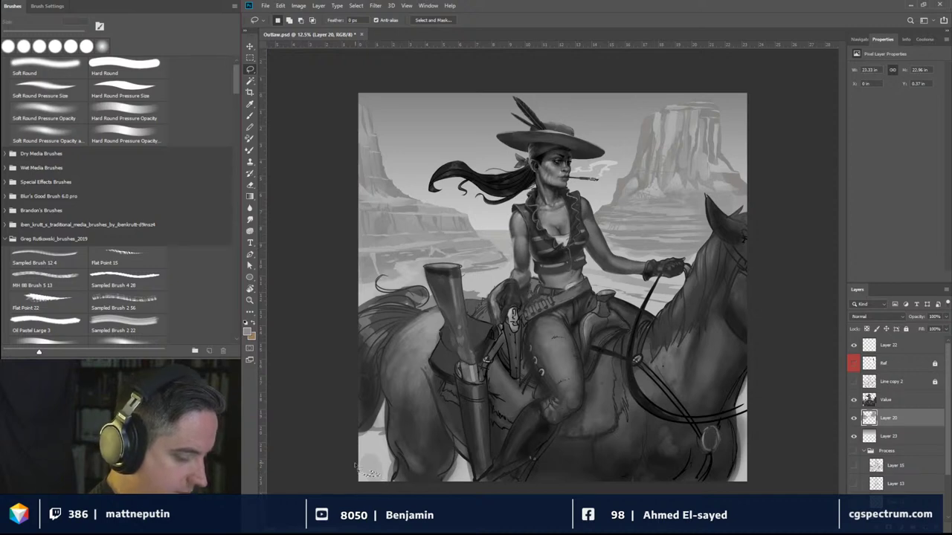
key("b")
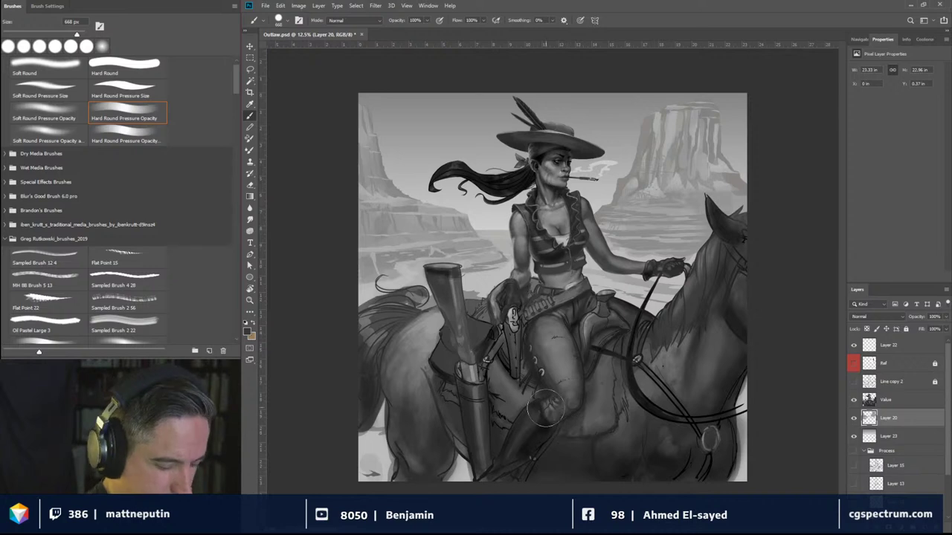
left_click(250, 69)
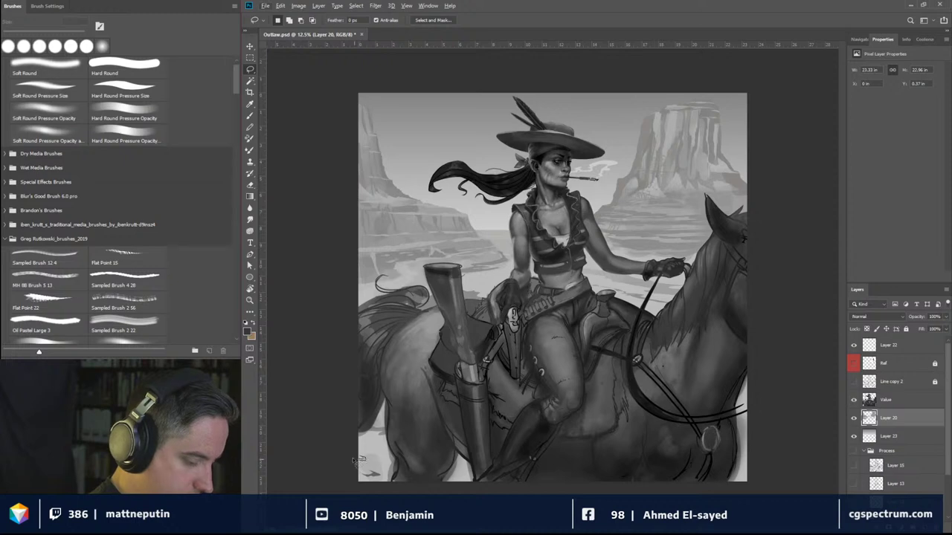
key("b")
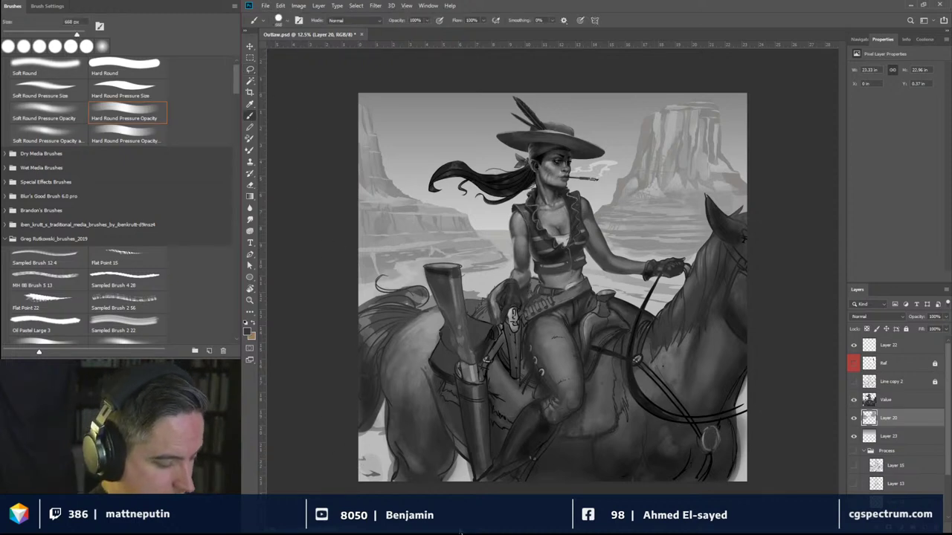
left_click(250, 69)
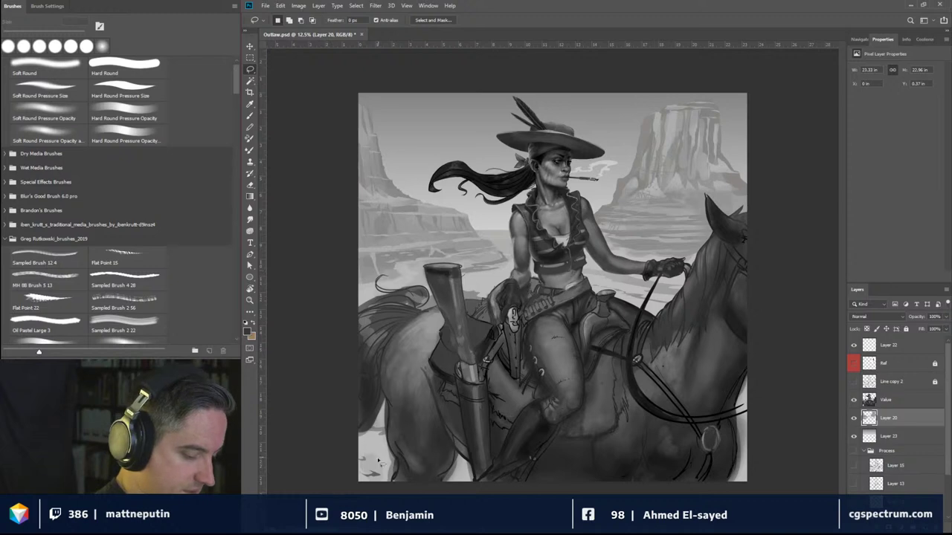
mouse_move(376, 462)
left_mouse_down()
mouse_move(378, 434)
mouse_move(387, 450)
mouse_move(376, 468)
left_mouse_up()
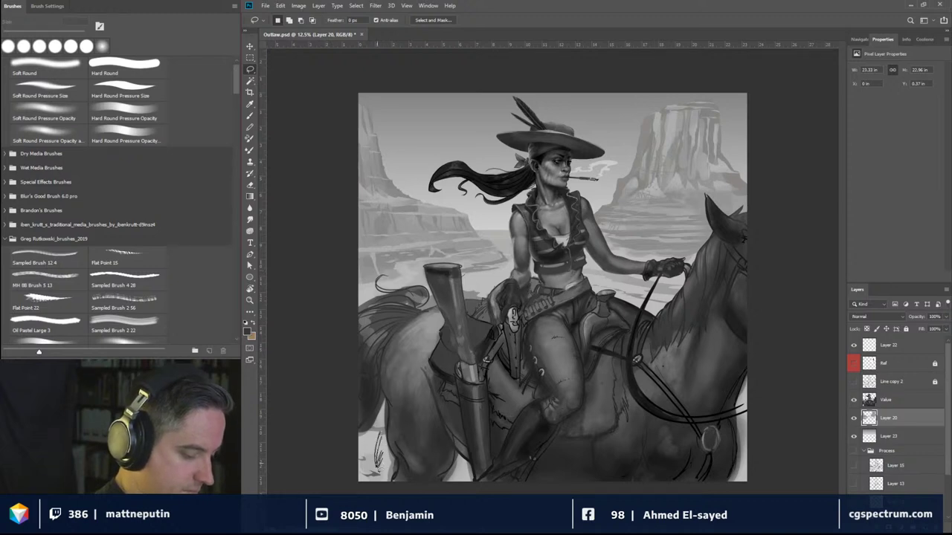
key("b")
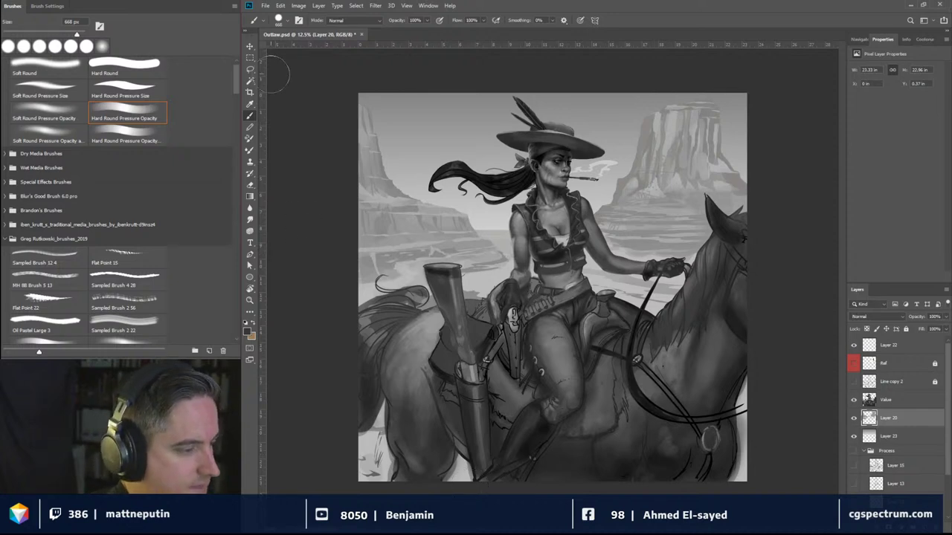
Step: Start a freehand selection of the midground strip near the rider's belt
left_click(252, 69)
mouse_move(511, 261)
left_mouse_down()
mouse_move(466, 287)
mouse_move(485, 281)
mouse_move(512, 313)
mouse_move(492, 296)
mouse_move(498, 287)
mouse_move(488, 294)
mouse_move(507, 286)
mouse_move(506, 277)
mouse_move(447, 290)
mouse_move(450, 297)
mouse_move(466, 281)
left_mouse_up()
key("shift")
Step: Select the rider's belt and hand area, repaint it with a large brush, then deselect
mouse_move(608, 283)
left_mouse_down()
mouse_move(591, 283)
mouse_move(628, 290)
mouse_move(581, 294)
mouse_move(585, 277)
mouse_move(607, 283)
mouse_move(574, 278)
mouse_move(673, 295)
mouse_move(663, 286)
mouse_move(693, 286)
mouse_move(632, 308)
mouse_move(682, 317)
mouse_move(632, 318)
mouse_move(630, 301)
mouse_move(673, 306)
left_mouse_up()
key("b")
left_click_drag(490, 281, 520, 283)
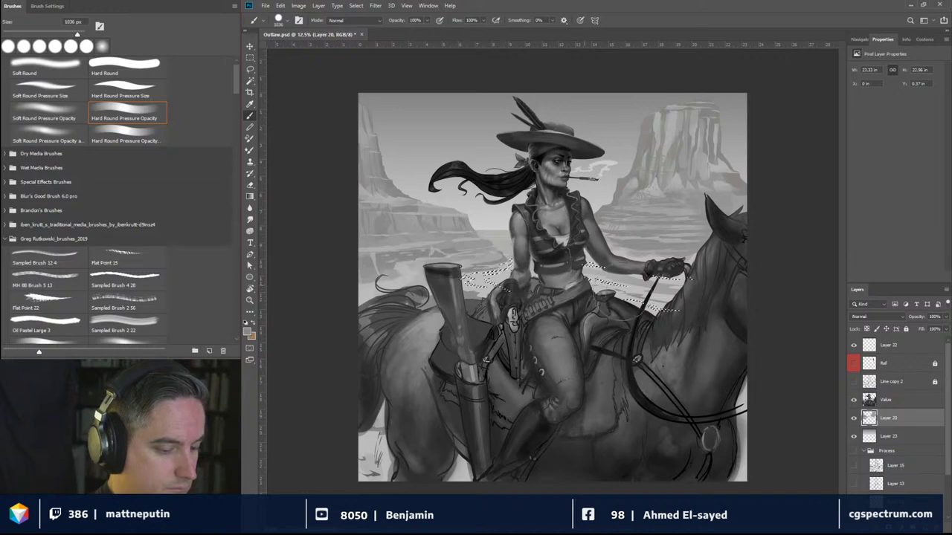
key("ctrl+d")
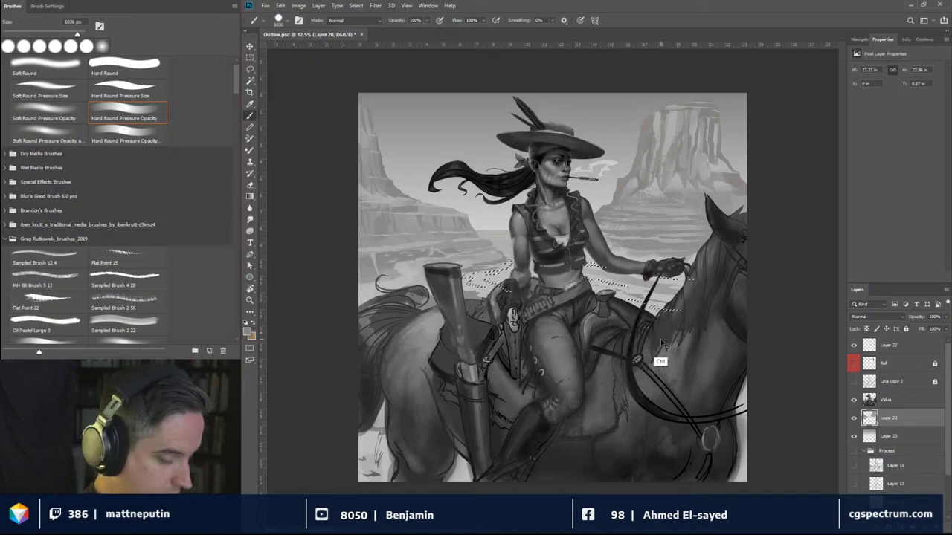
key("bracketleft")
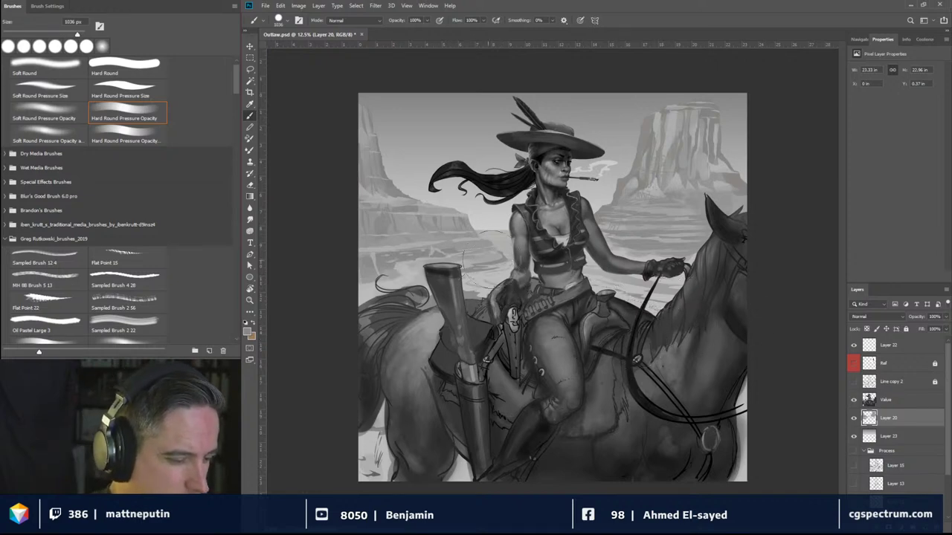
Step: Lasso the mane area by the rifle top, repaint it at about 90 px, deselect and zoom out to review
left_click(250, 68)
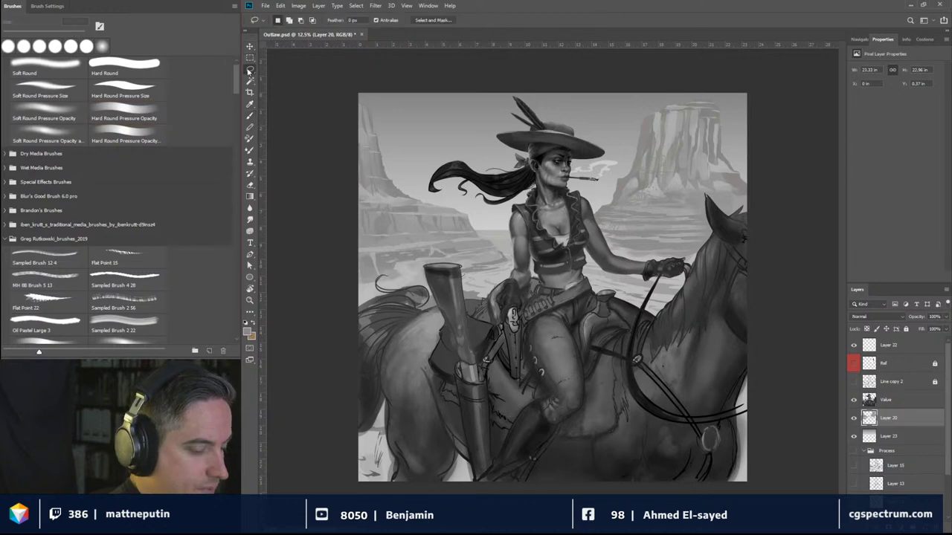
mouse_move(362, 295)
left_mouse_down()
mouse_move(385, 281)
mouse_move(420, 282)
mouse_move(408, 265)
mouse_move(447, 270)
mouse_move(436, 295)
left_mouse_up()
left_click_drag(384, 315, 382, 317)
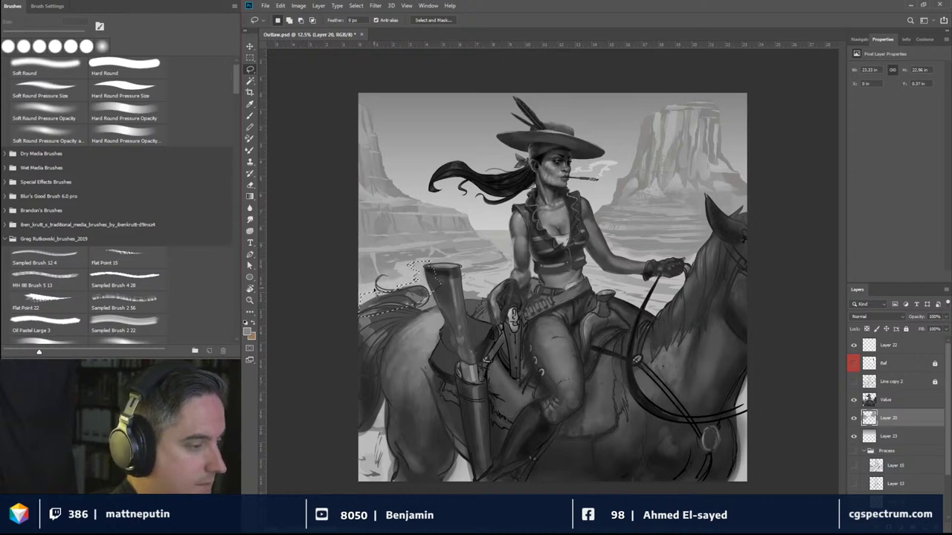
key("b")
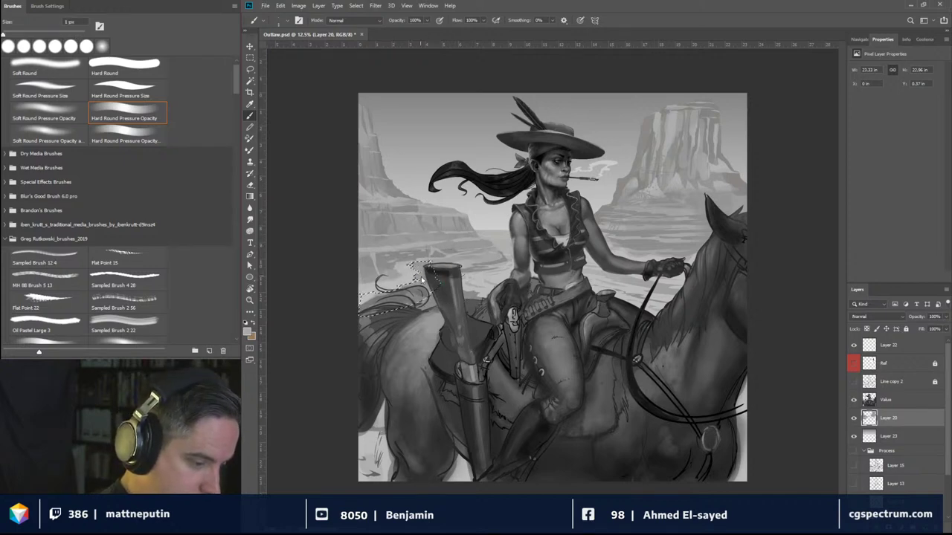
key("bracketright")
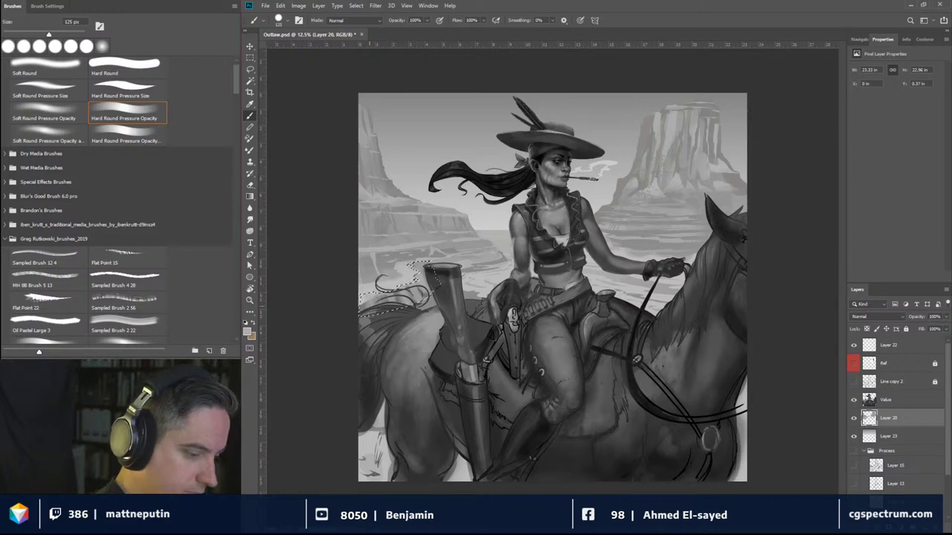
key("bracketleft")
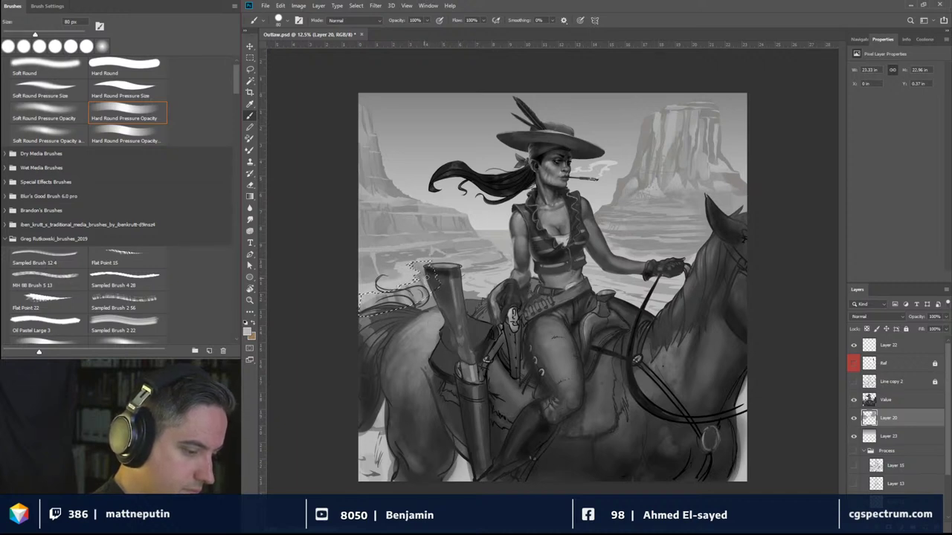
key("ctrl+d")
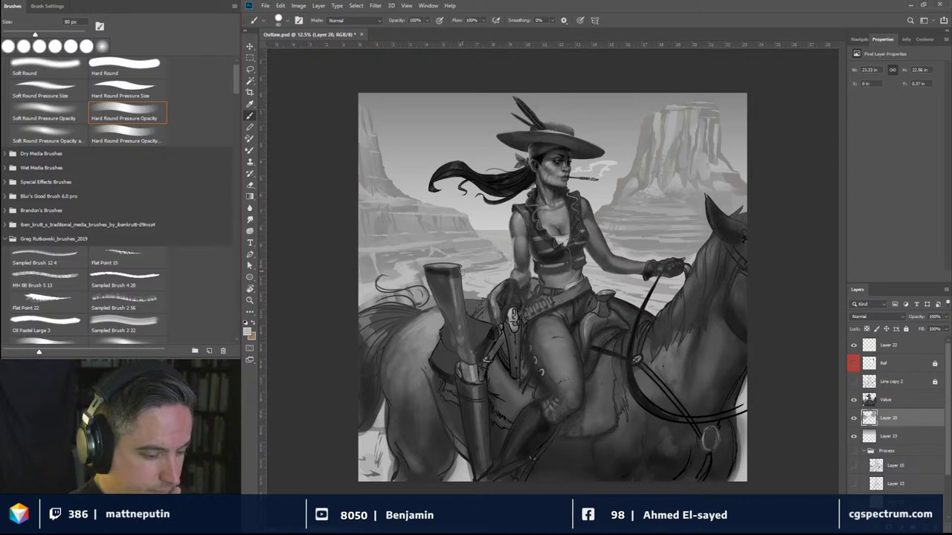
key("ctrl+minus")
key("ctrl+minus")
key("ctrl+minus")
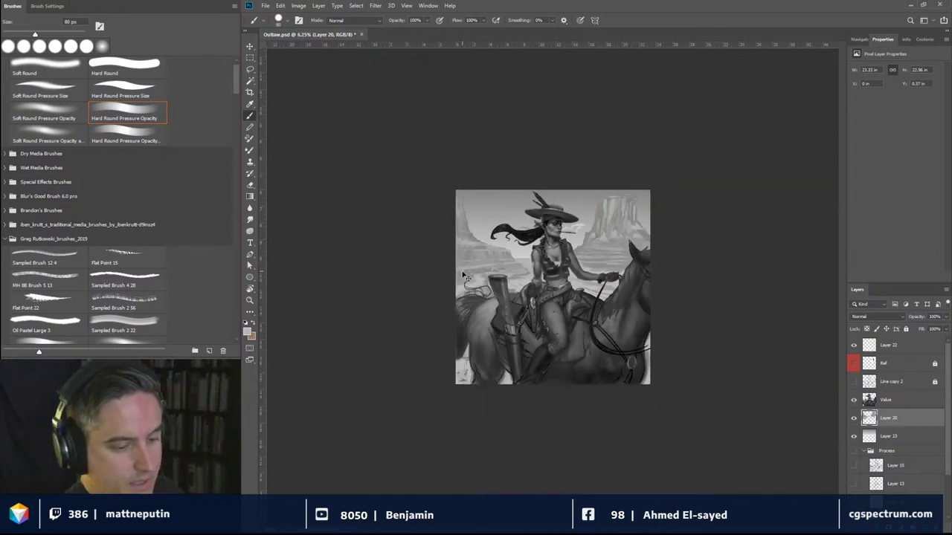
key("ctrl+plus")
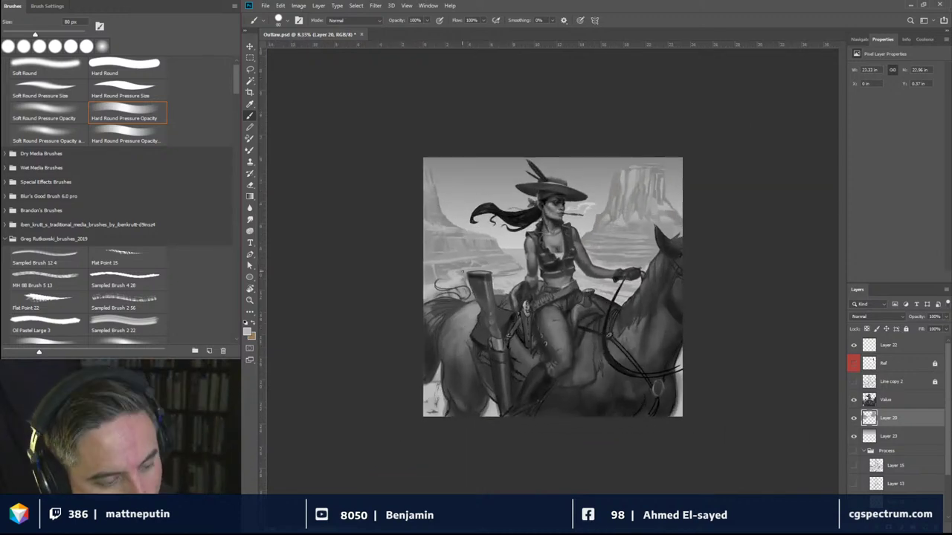
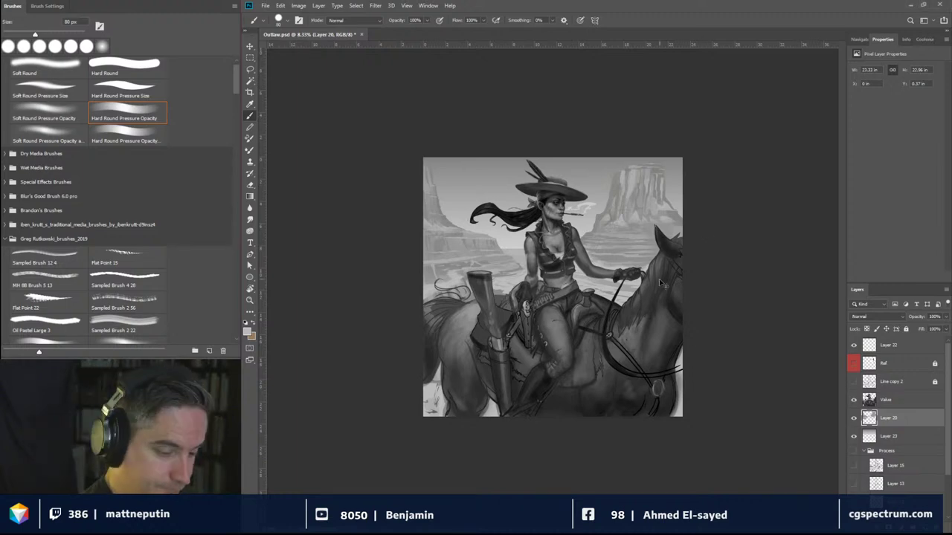
Step: Zoom in on the cowgirl's upper body, switch to the Value layer, and shrink the brush to 15 px
key("ctrl+plus")
key("ctrl+plus")
left_click_drag(572, 325, 597, 362)
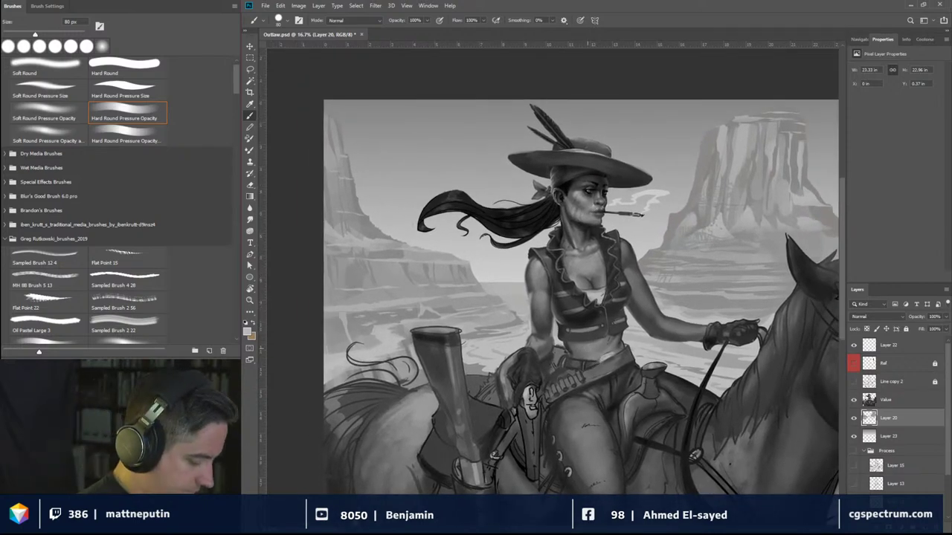
key("alt+bracketright")
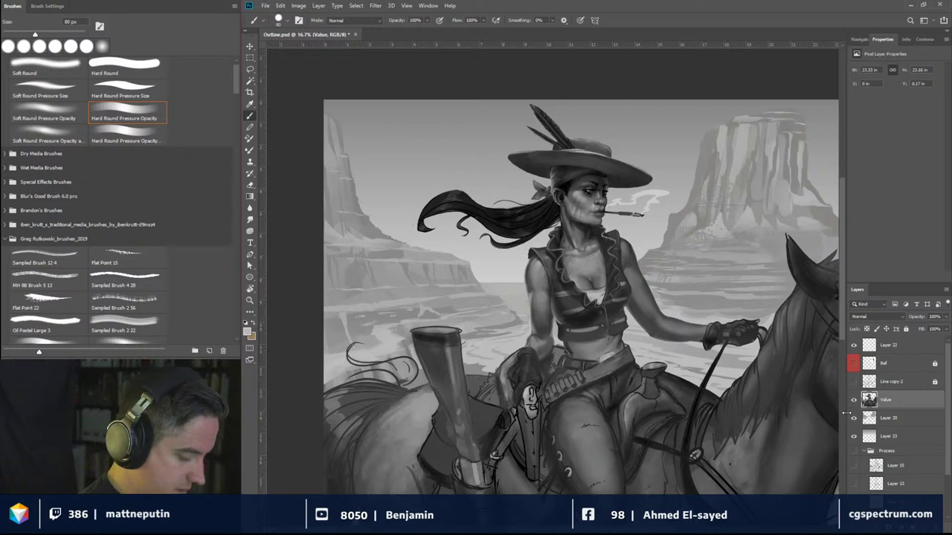
scroll(395, 334, "up", 2)
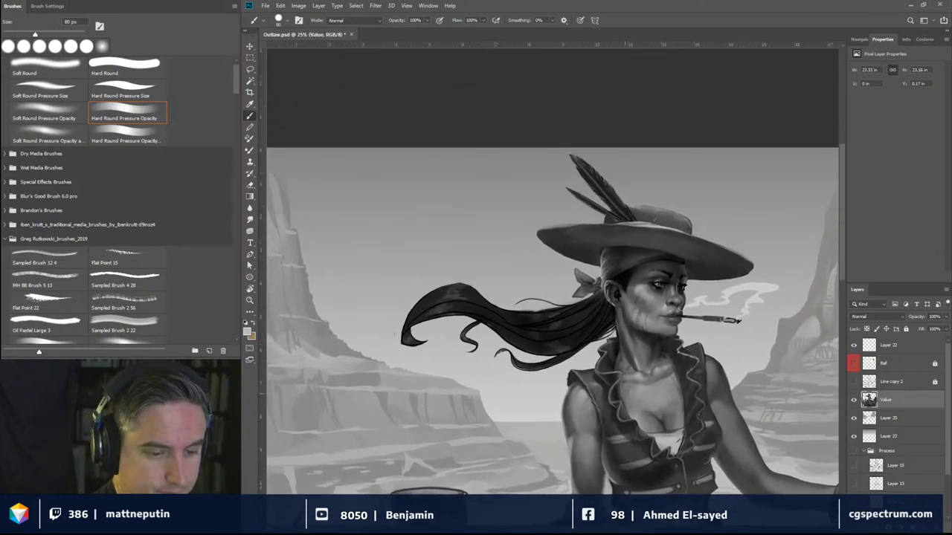
key("bracketleft")
key("bracketleft")
key("bracketleft")
key("bracketleft")
key("bracketleft")
key("bracketleft")
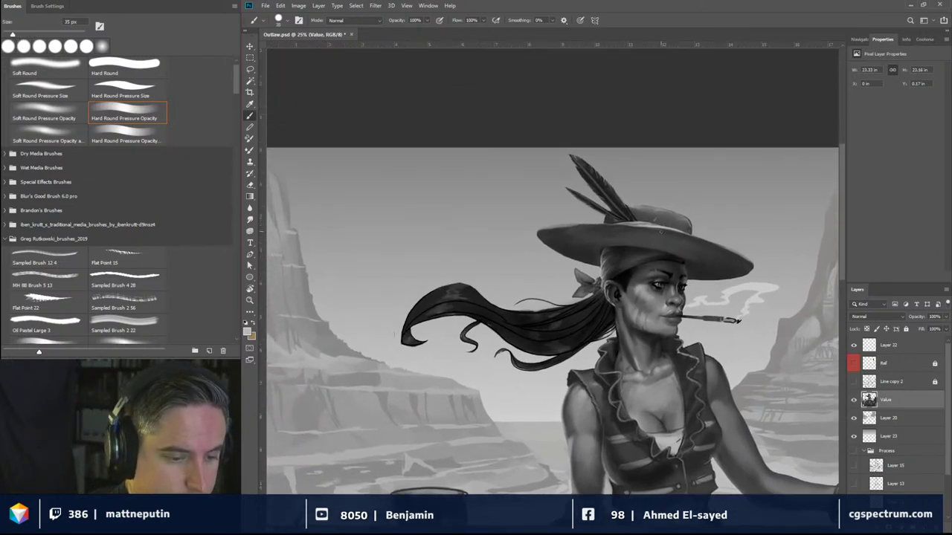
key("bracketleft")
key("bracketleft")
key("bracketleft")
key("bracketleft")
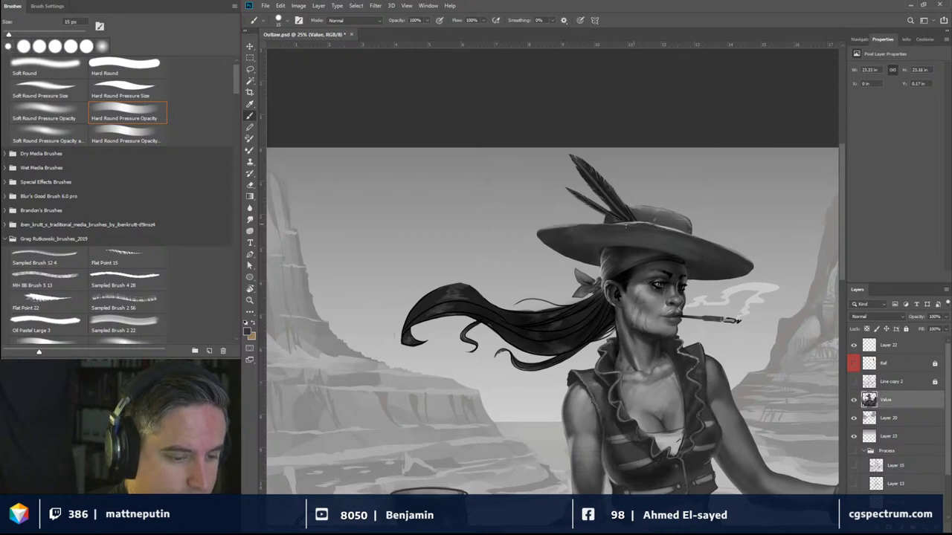
Step: Sample the hat grey and paint light highlights along the hat crown with a 7 px brush
left_click(672, 225, "alt")
key("bracketleft")
key("bracketleft")
key("bracketleft")
key("bracketleft")
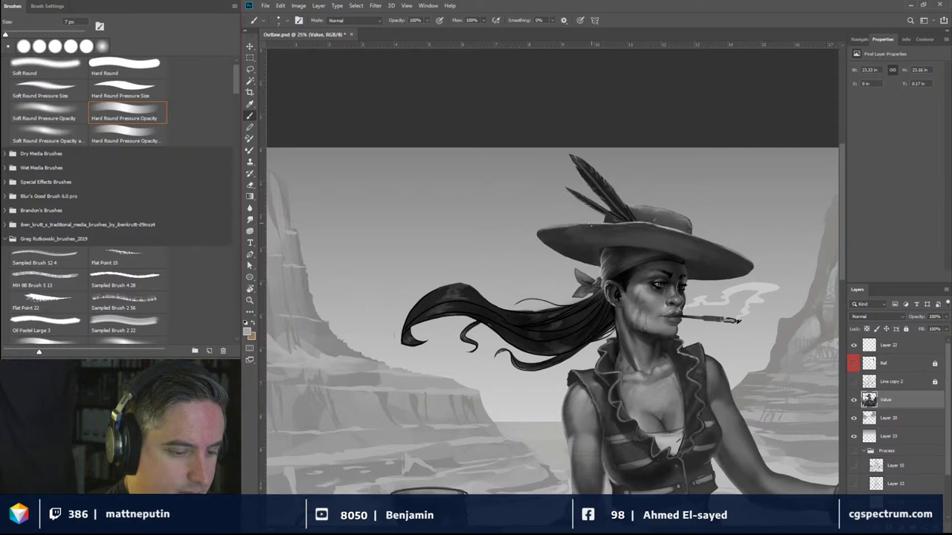
mouse_move(577, 228)
left_mouse_down()
mouse_move(541, 229)
mouse_move(564, 229)
left_mouse_up()
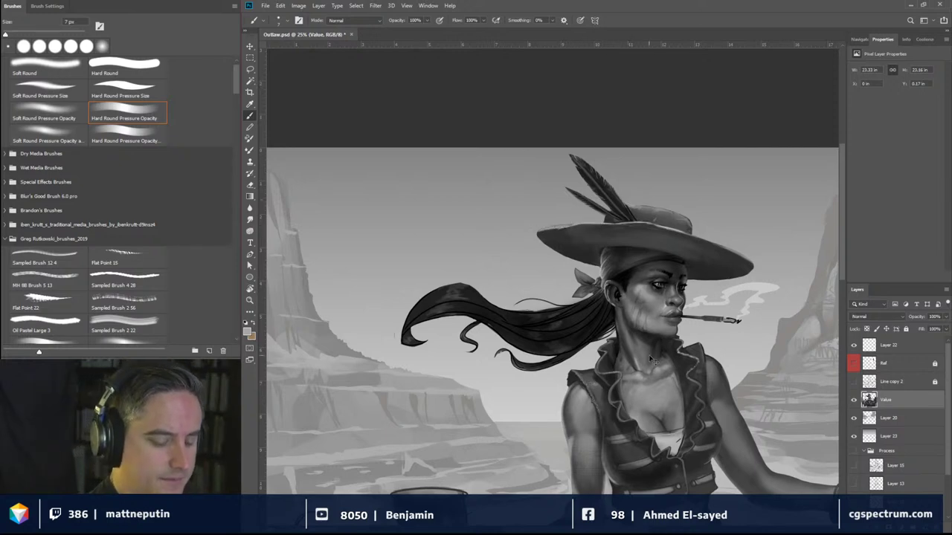
left_click_drag(653, 360, 655, 355)
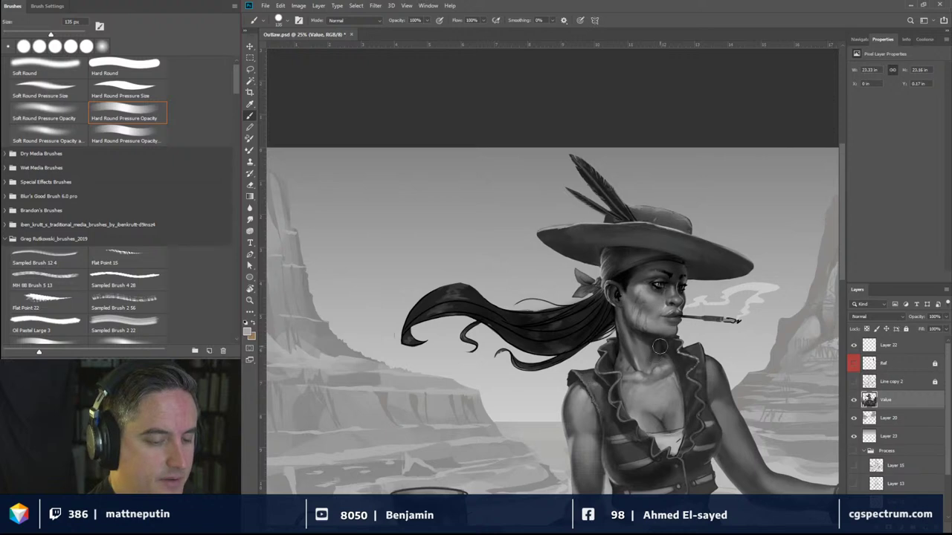
left_click(249, 332)
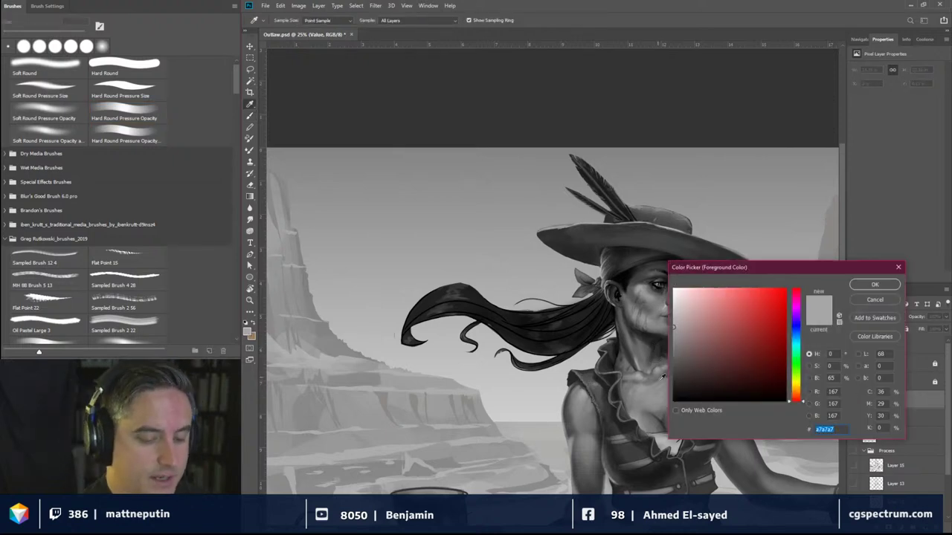
Step: In the Color Picker, try greys sampled from the hat, then choose white from the colour field
left_click(643, 346)
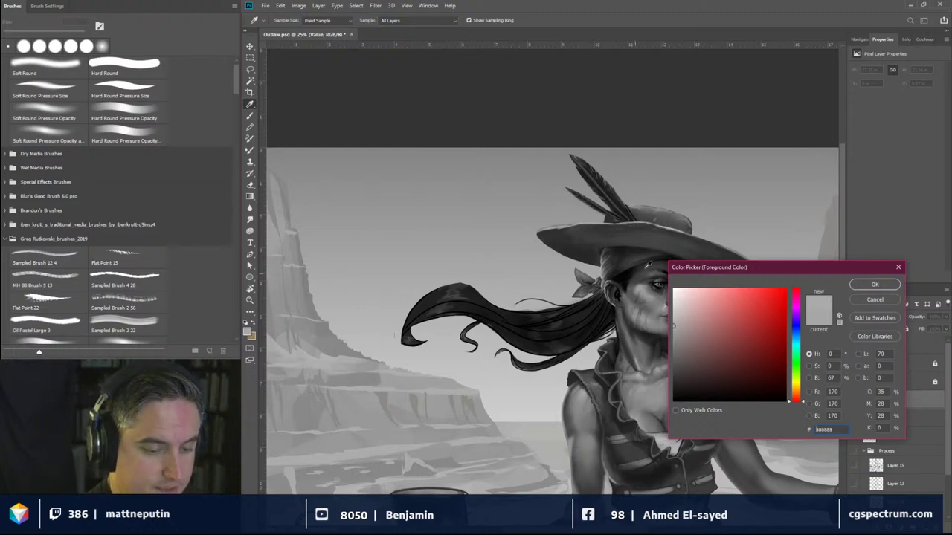
left_click(673, 223)
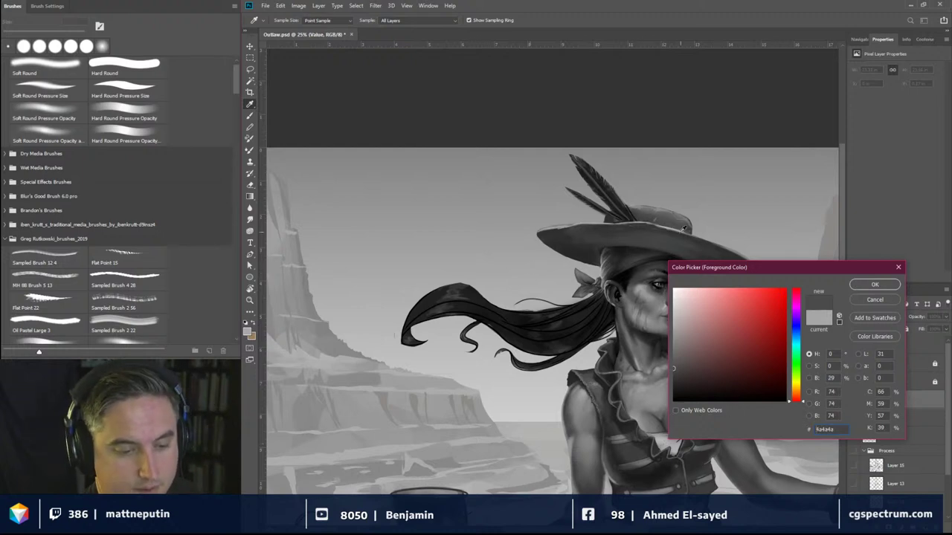
left_click(677, 226)
left_click(677, 226)
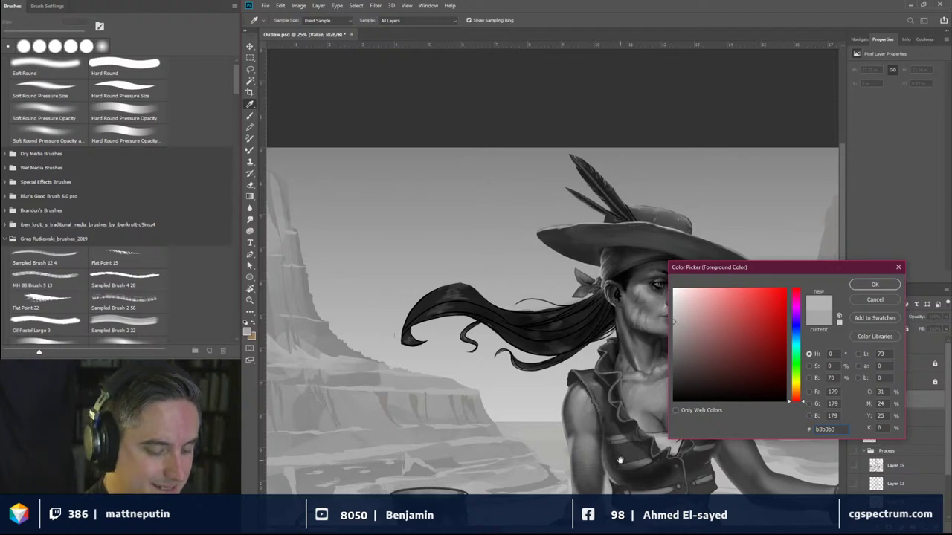
left_click_drag(620, 460, 550, 469)
left_click(674, 289)
Step: Confirm the new colour and return to the brush, sizing it down to 7 px
left_click(871, 284)
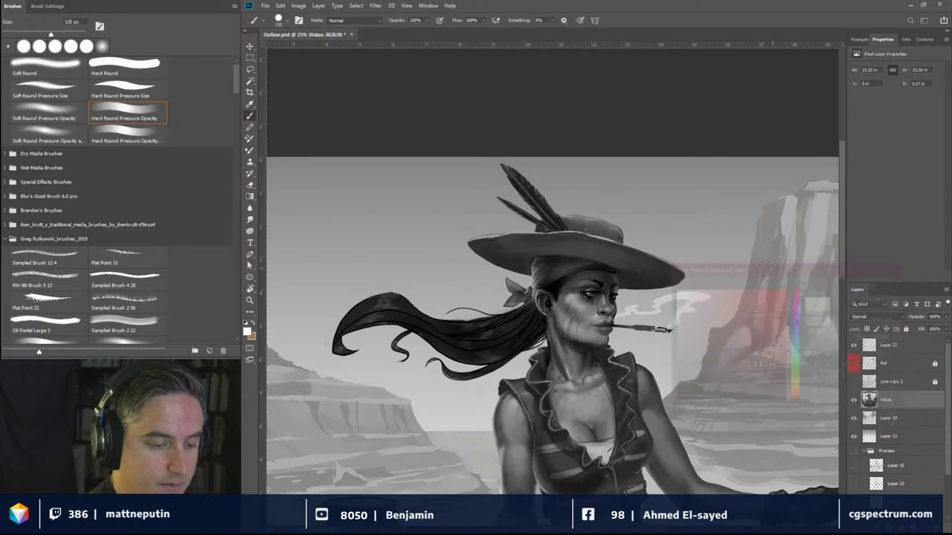
key("b")
key("bracketleft")
key("bracketleft")
key("bracketleft")
key("bracketleft")
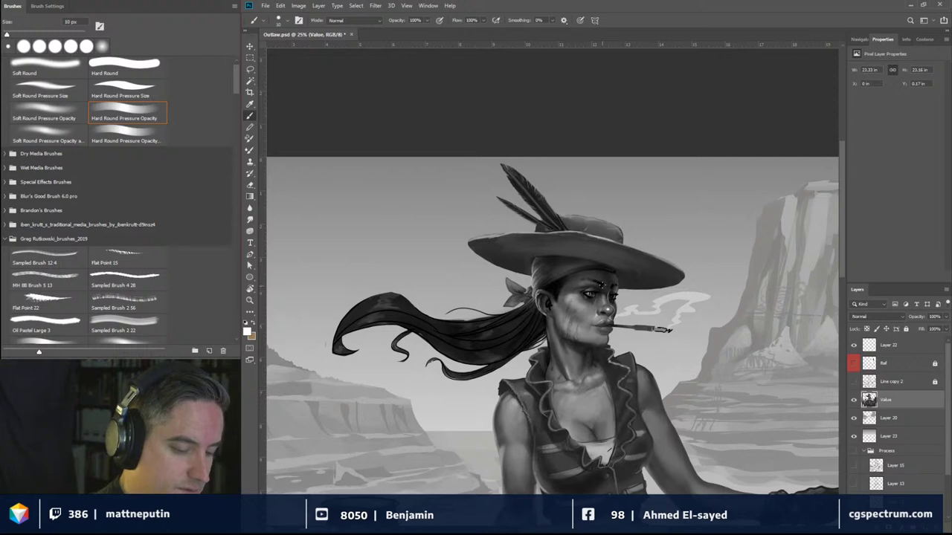
key("bracketleft")
key("bracketleft")
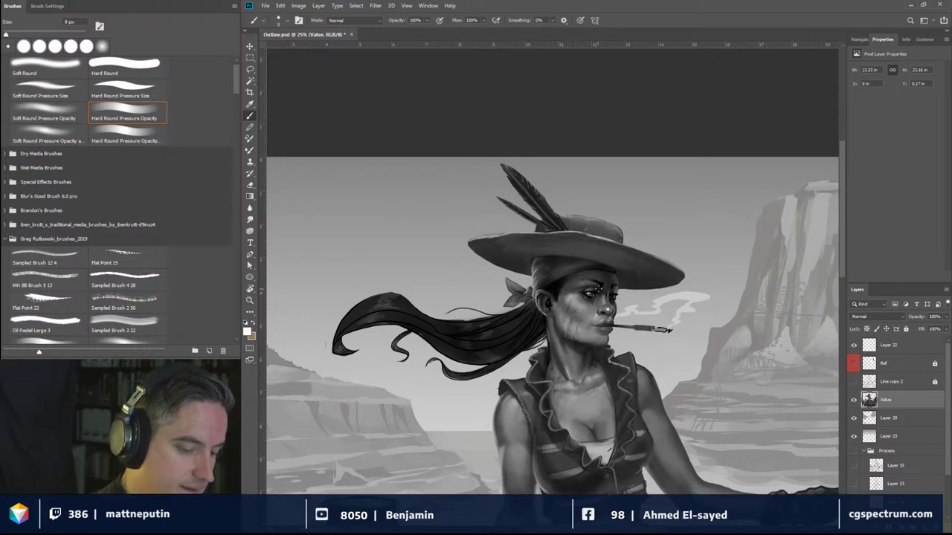
left_click_drag(584, 293, 587, 293)
key("bracketleft")
key("bracketleft")
key("bracketleft")
key("bracketleft")
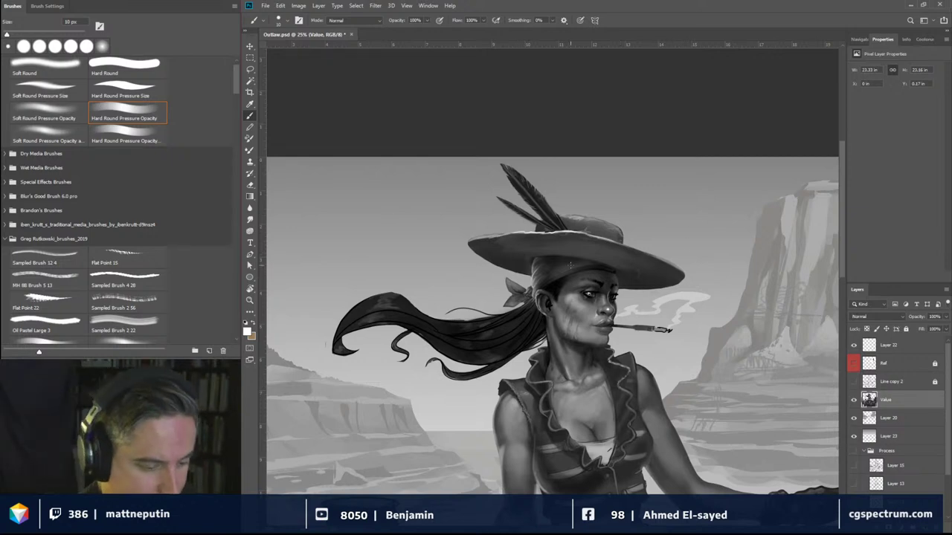
key("bracketleft")
key("bracketleft")
key("bracketleft")
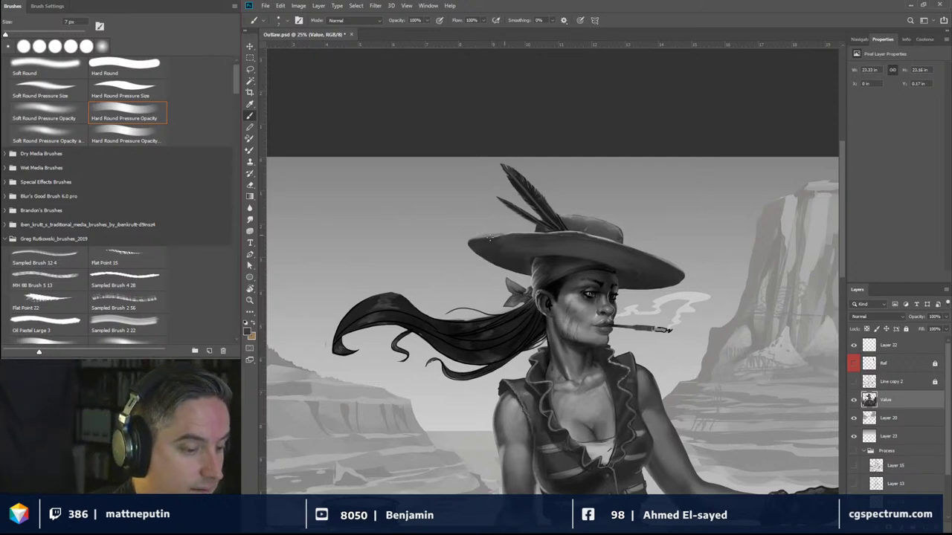
Step: Sample a light and then a darker grey from the hat brim
left_click(502, 258, "alt")
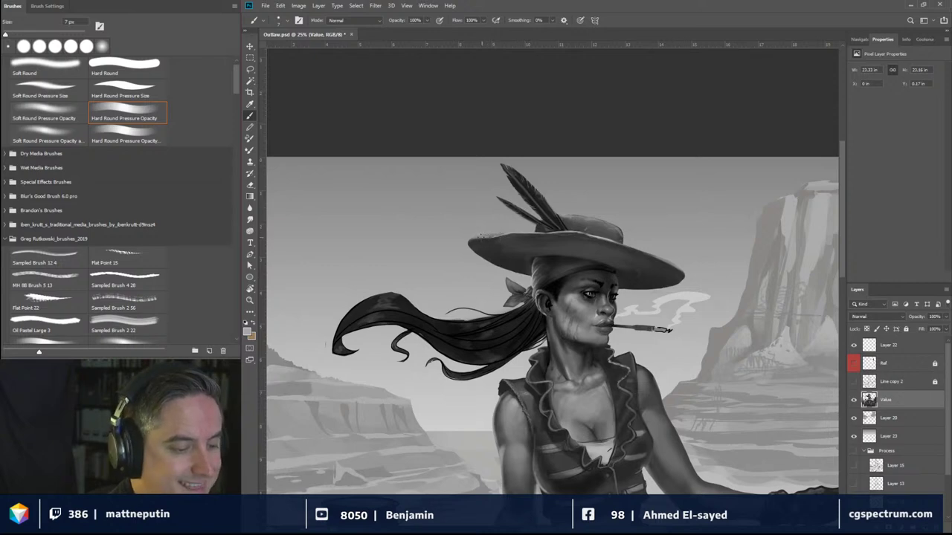
left_click(484, 239, "alt")
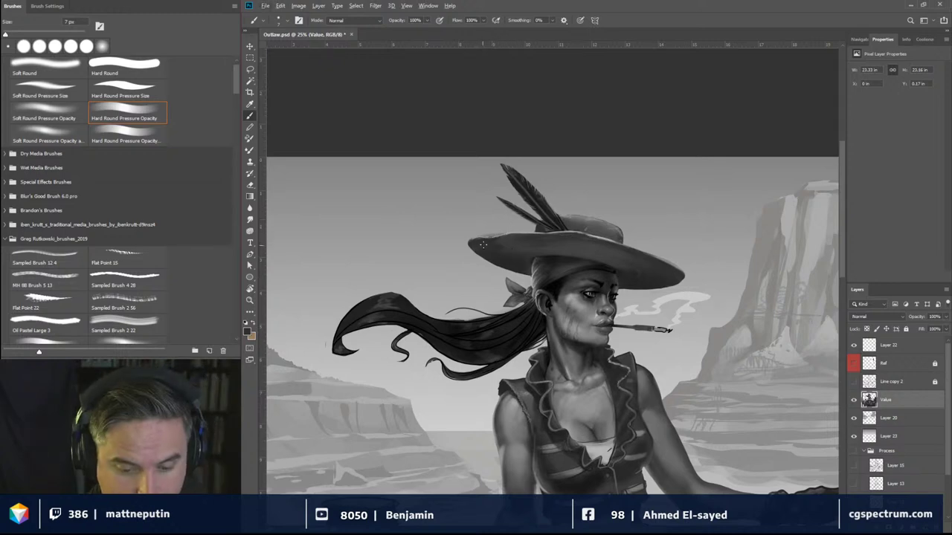
key("alt+e")
key("Escape")
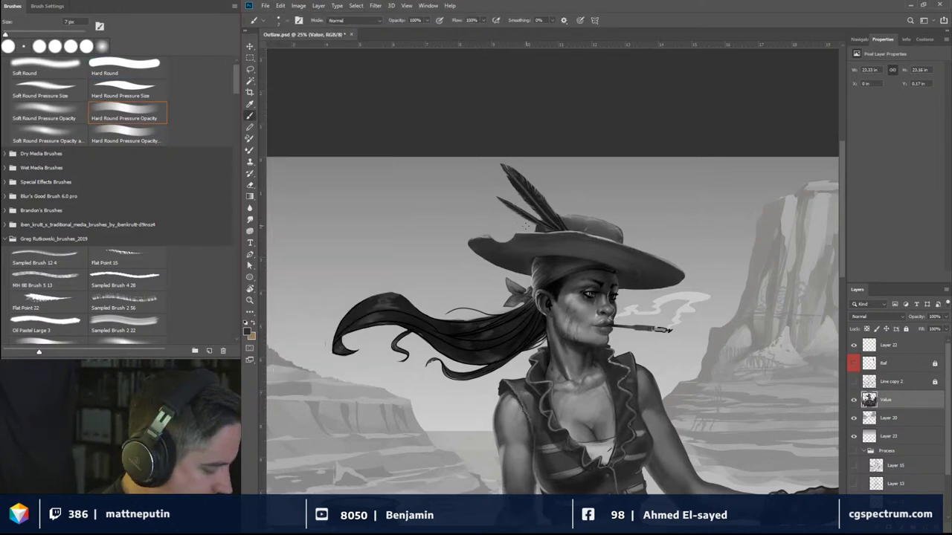
Step: Set the eraser to 90 px, then return to the brush and size it down to 10 px
key("e")
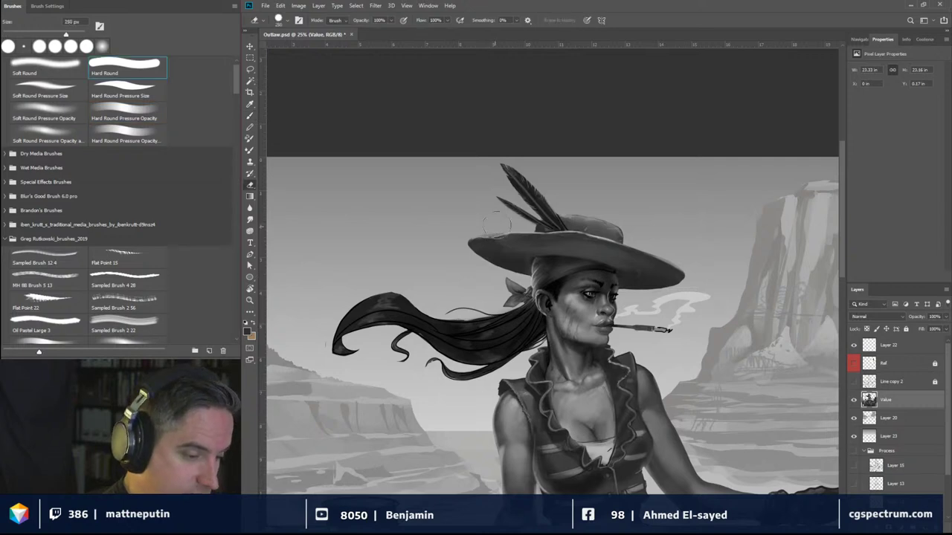
key("bracketleft")
key("bracketleft")
key("bracketleft")
key("bracketleft")
key("bracketleft")
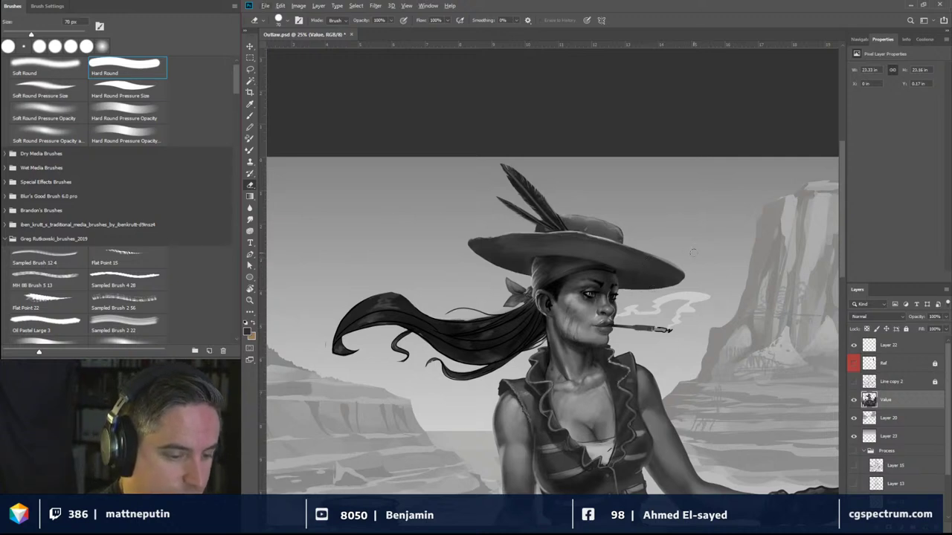
left_click(250, 115)
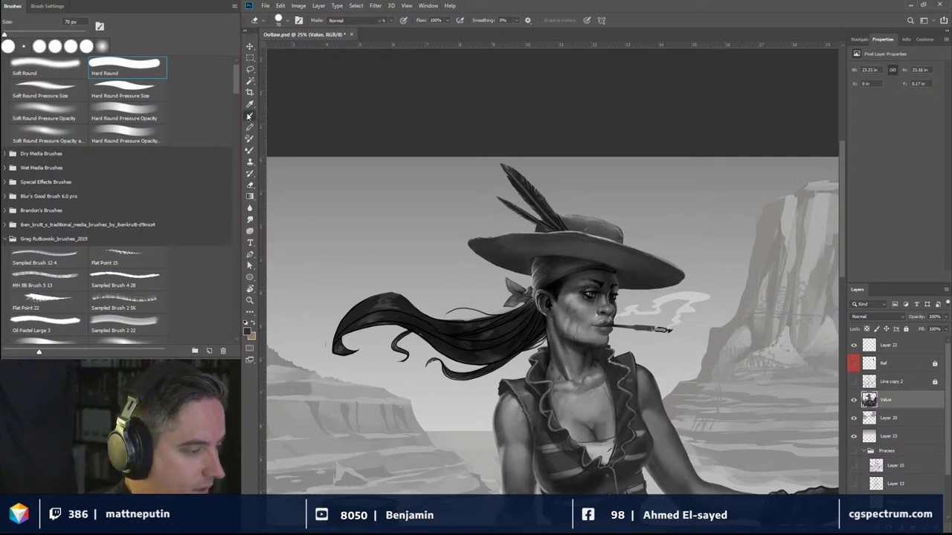
right_click(550, 245, "ctrl+alt")
left_click_drag(550, 247, 545, 245)
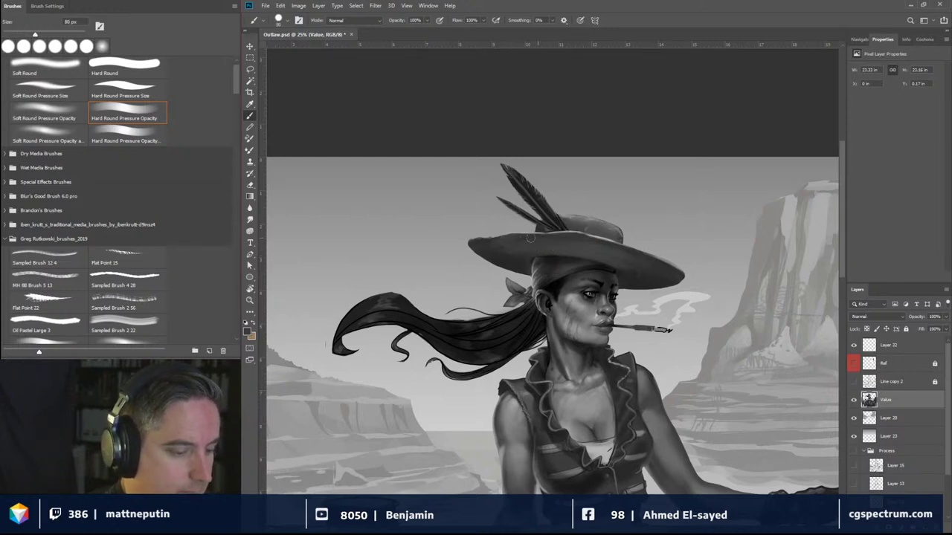
right_click(497, 242, "ctrl+alt")
left_click_drag(497, 241, 505, 240)
key("bracketleft")
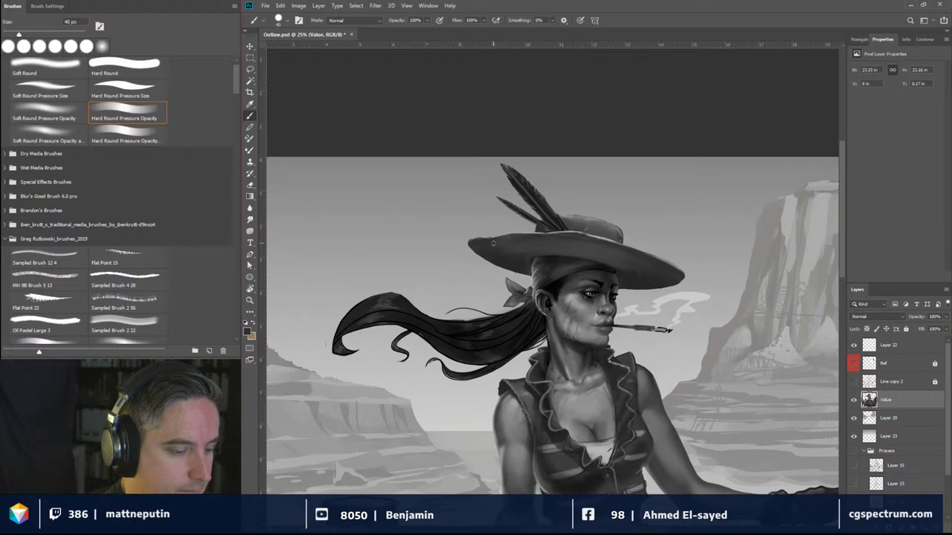
key("bracketleft")
key("bracketleft")
key("bracketleft")
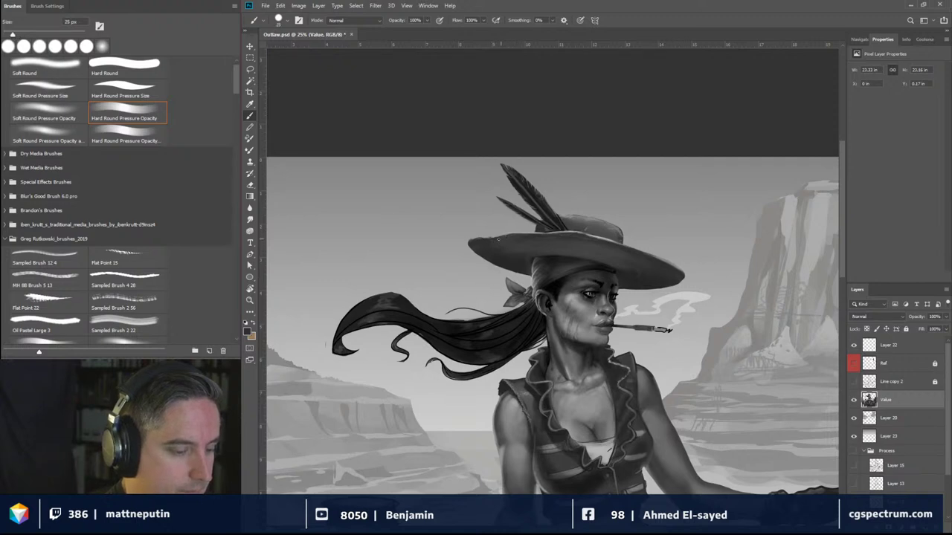
key("bracketleft")
key("bracketleft")
key("bracketleft")
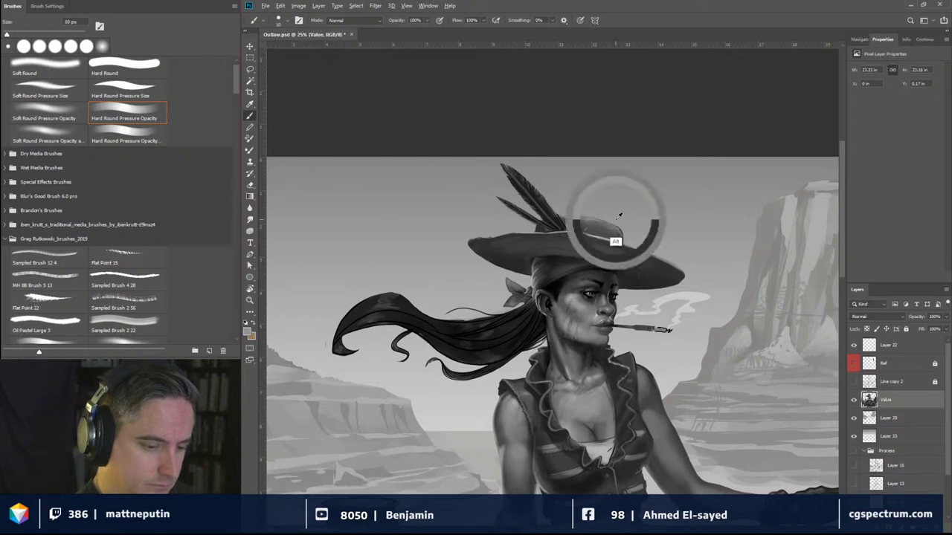
Step: With the Hard Round Pressure Opacity brush, sample the dark tone and stroke the feather base
key("e")
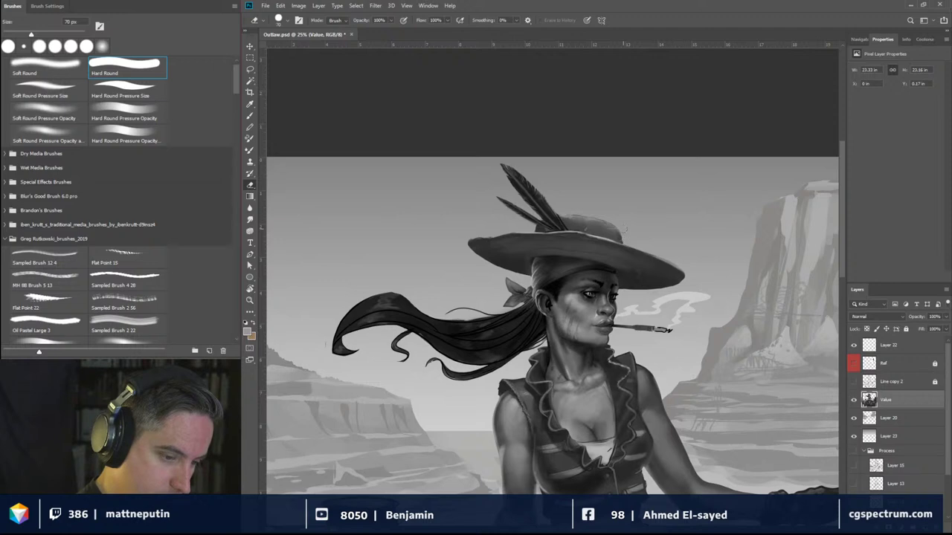
key("bracketleft")
key("bracketleft")
key("bracketleft")
key("bracketleft")
key("bracketleft")
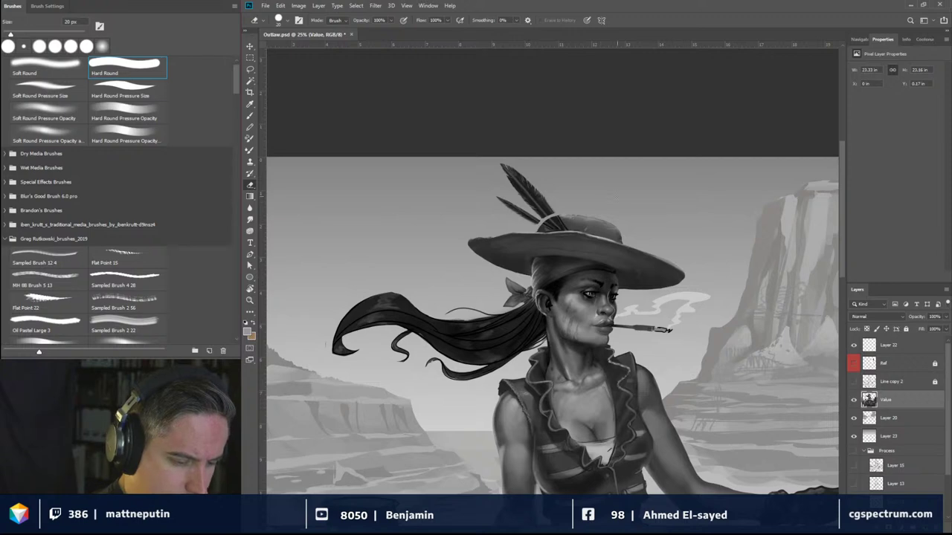
key("b")
left_click(551, 210, "alt")
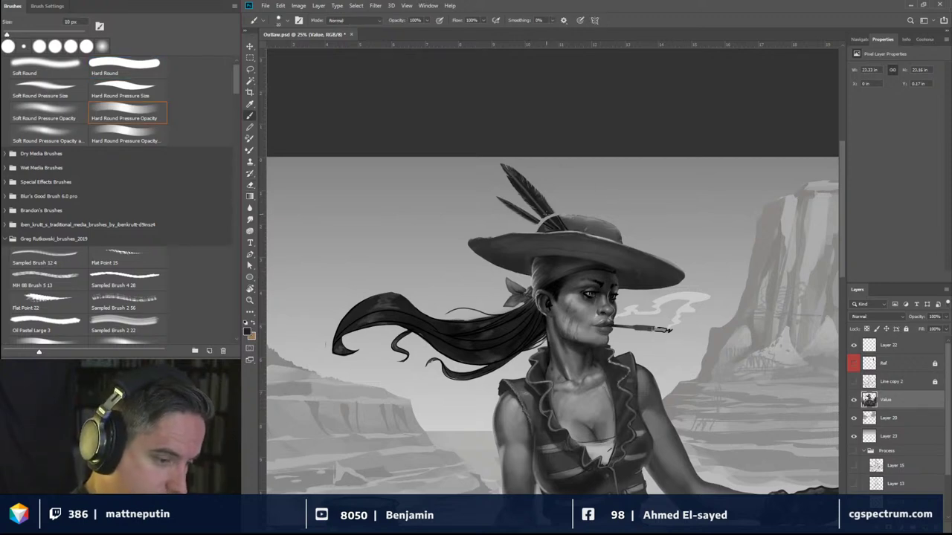
left_click(551, 212, "alt")
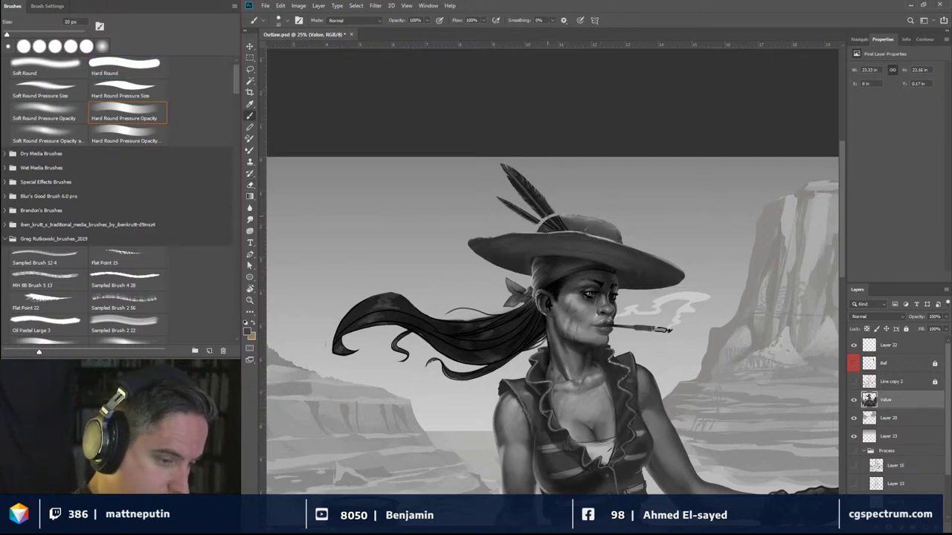
left_click(550, 215, "alt")
mouse_move(553, 221)
left_mouse_down()
mouse_move(538, 209)
mouse_move(535, 219)
left_mouse_up()
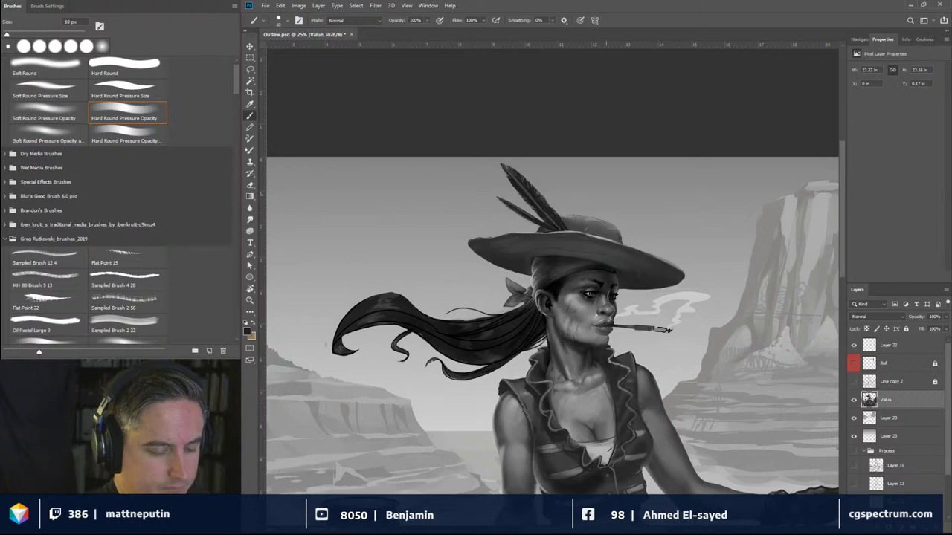
Step: Pan across the cliffs and figure, then sample the face's light skin tone with a 40 px brush
mouse_move(606, 194)
left_mouse_down()
mouse_move(595, 87)
mouse_move(609, 139)
left_mouse_up()
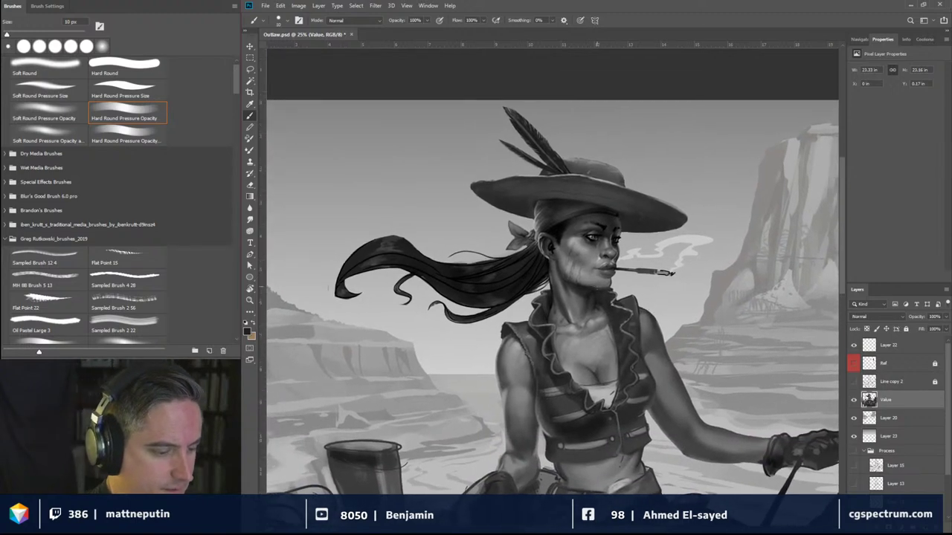
key("bracketleft")
key("bracketleft")
left_click_drag(453, 276, 542, 279)
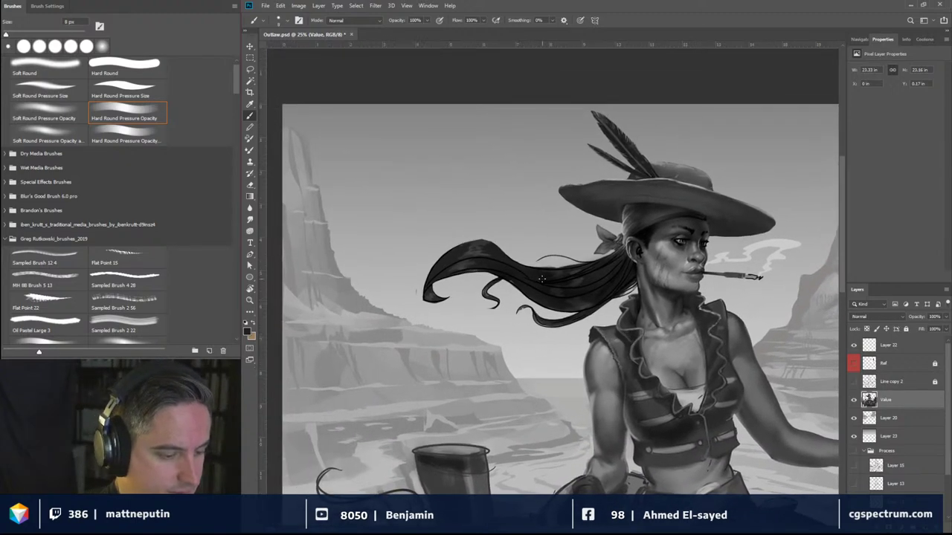
key("bracketright")
key("bracketright")
key("bracketright")
key("bracketright")
key("bracketright")
key("bracketright")
key("bracketright")
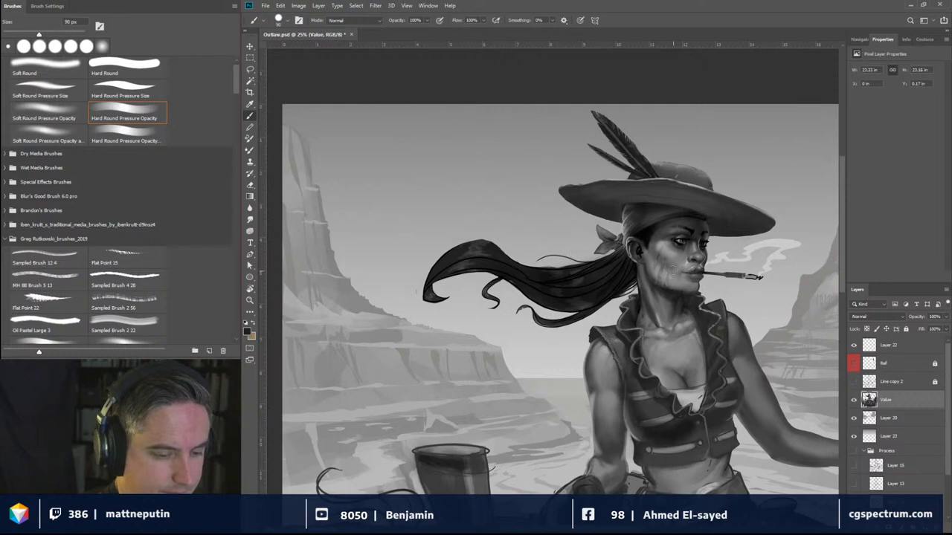
key("bracketleft")
key("bracketleft")
key("bracketleft")
key("bracketleft")
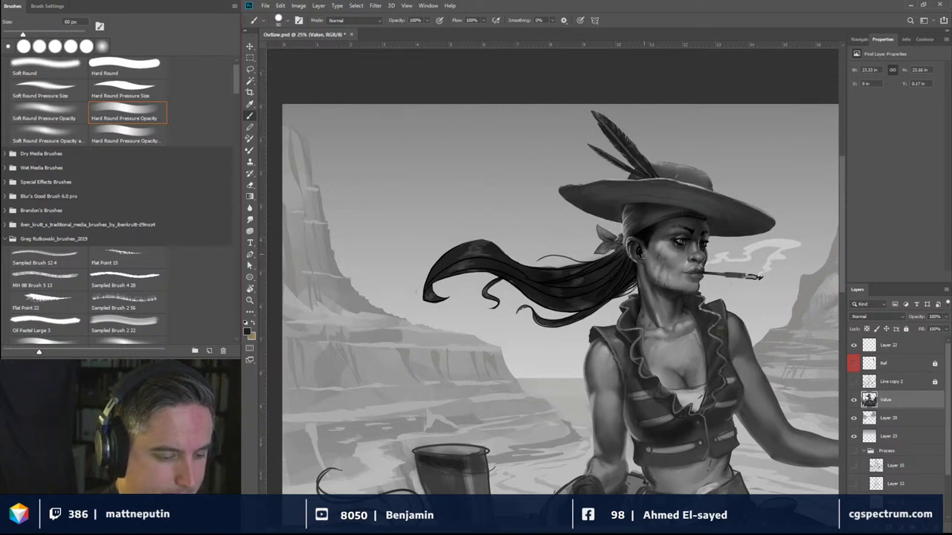
key("bracketleft")
key("bracketleft")
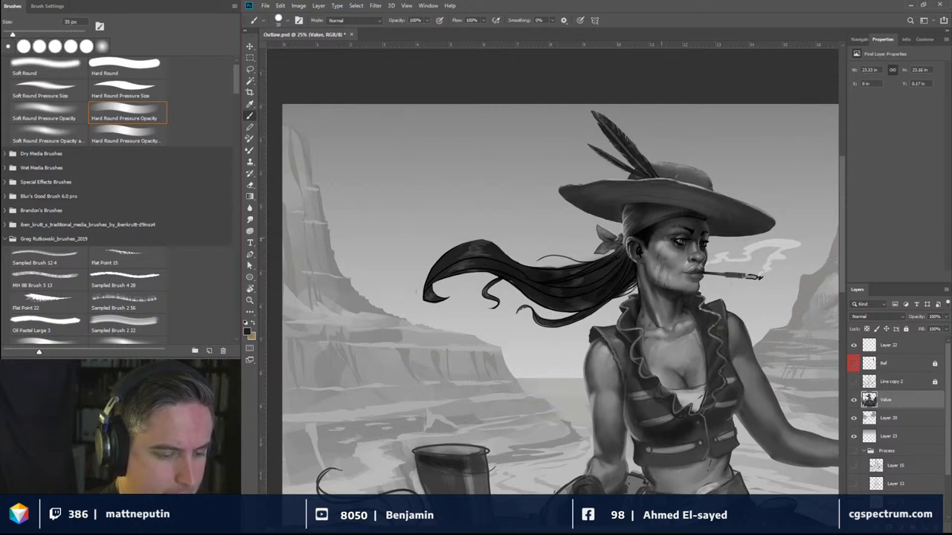
left_click_drag(690, 286, 557, 301)
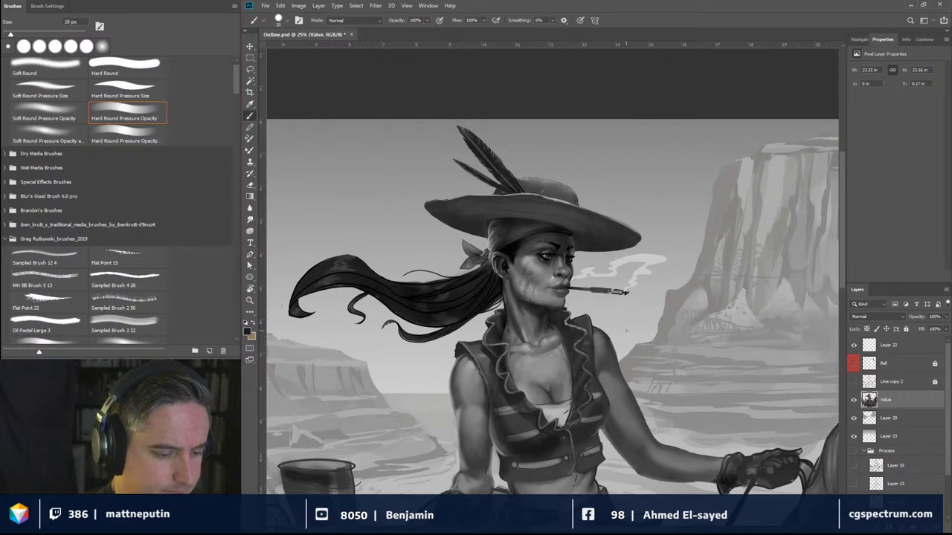
left_click_drag(626, 328, 597, 290)
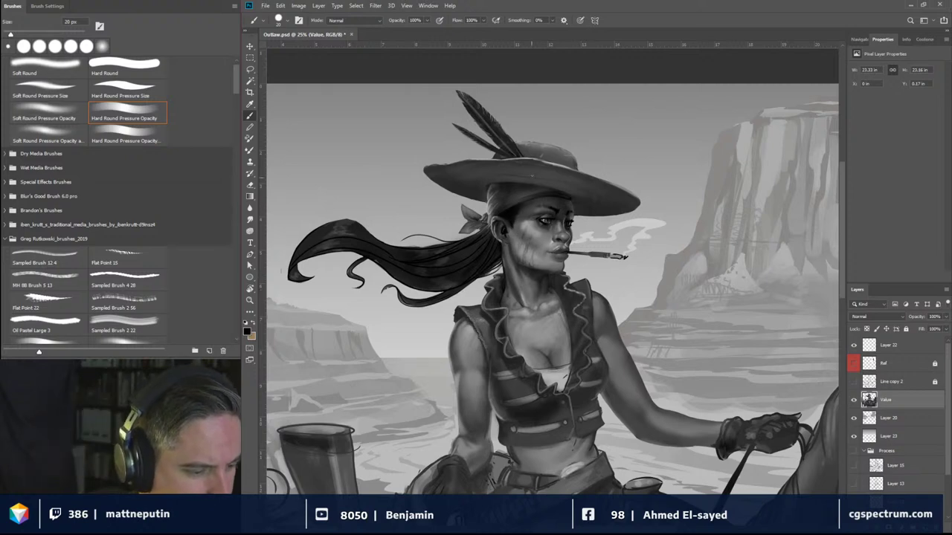
left_click(527, 247, "alt")
key("bracketright")
key("bracketright")
key("bracketright")
key("bracketright")
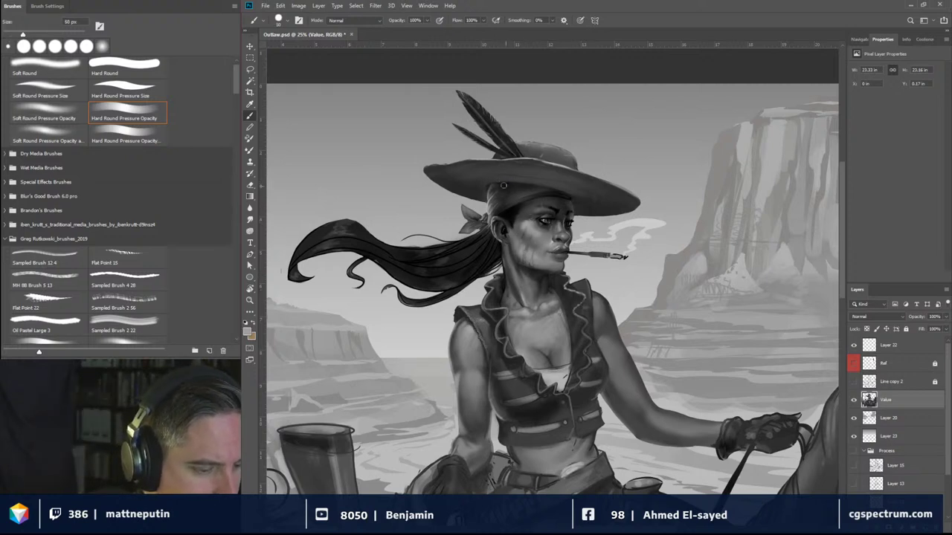
key("bracketleft")
key("bracketleft")
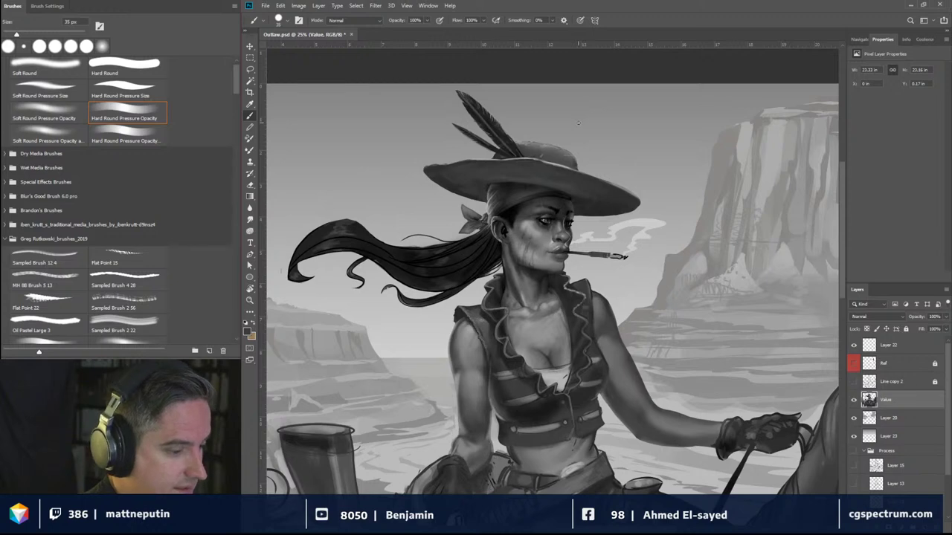
Step: With a 9 px brush, paint thin dark strands along the ponytail and behind the ear, then swap to white
key("bracketleft")
key("bracketleft")
key("bracketleft")
key("bracketleft")
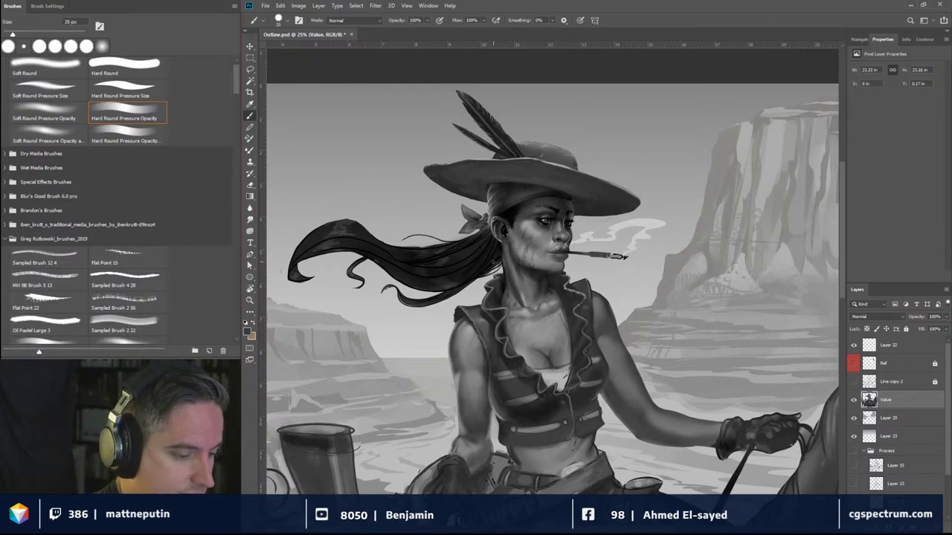
key("bracketleft")
key("bracketleft")
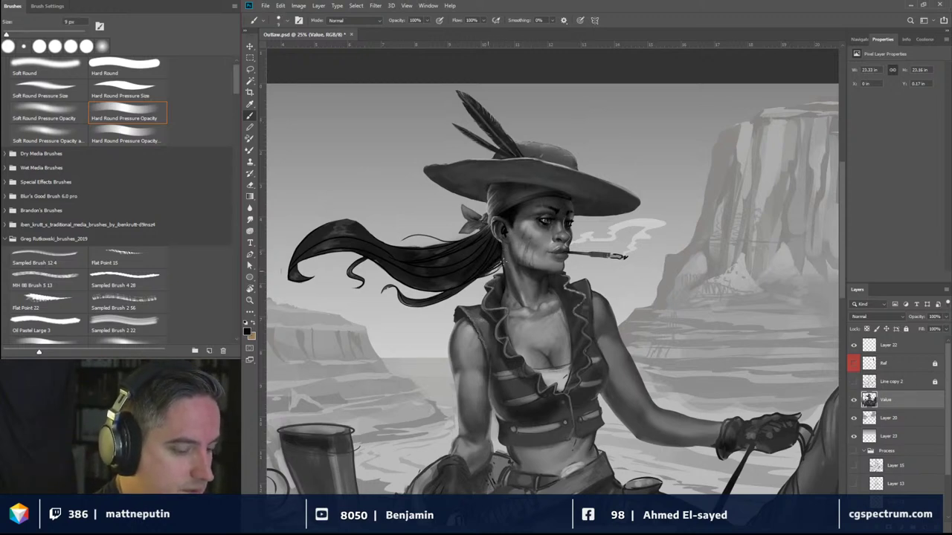
mouse_move(487, 275)
left_mouse_down()
mouse_move(509, 262)
mouse_move(500, 258)
left_mouse_up()
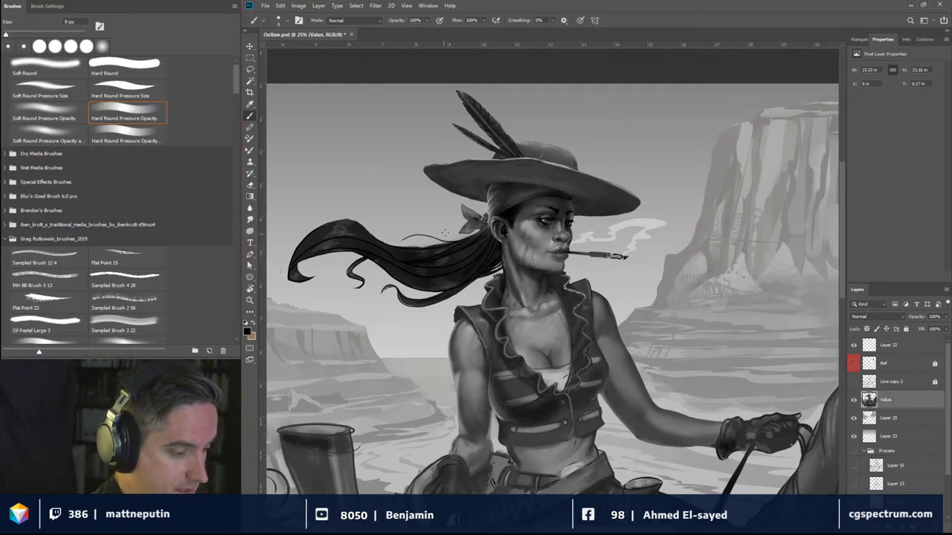
mouse_move(388, 244)
left_mouse_down()
mouse_move(442, 233)
mouse_move(433, 244)
mouse_move(442, 245)
mouse_move(409, 238)
left_mouse_up()
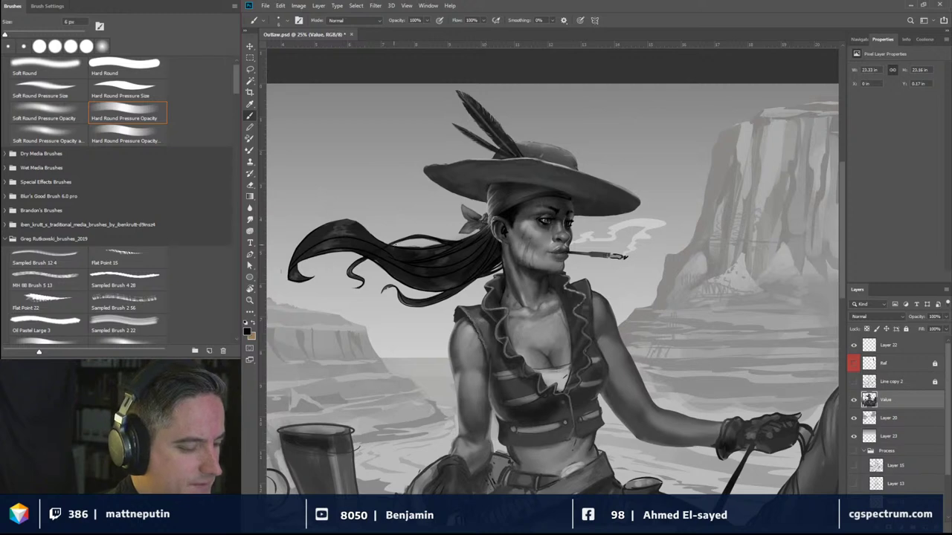
mouse_move(421, 240)
left_mouse_down()
mouse_move(392, 248)
mouse_move(420, 247)
mouse_move(397, 250)
mouse_move(409, 249)
left_mouse_up()
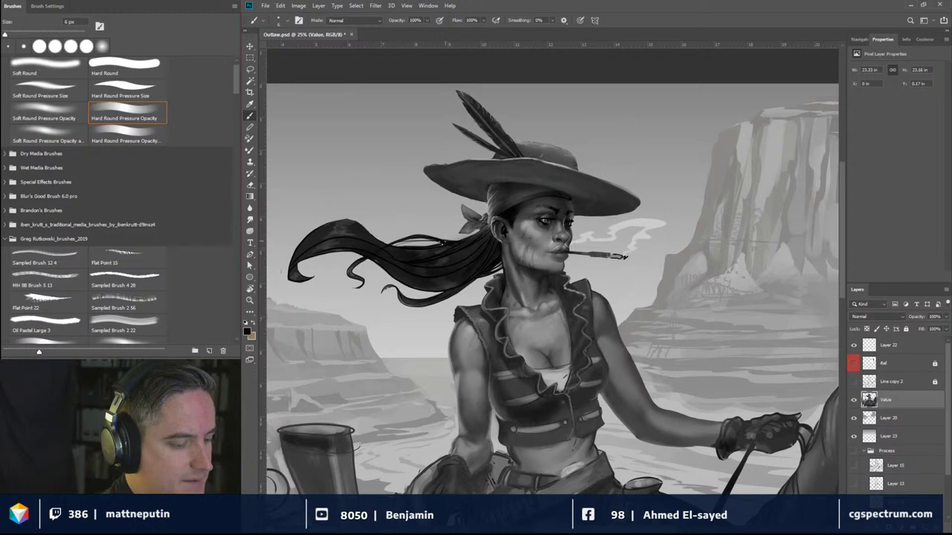
left_click_drag(464, 238, 450, 241)
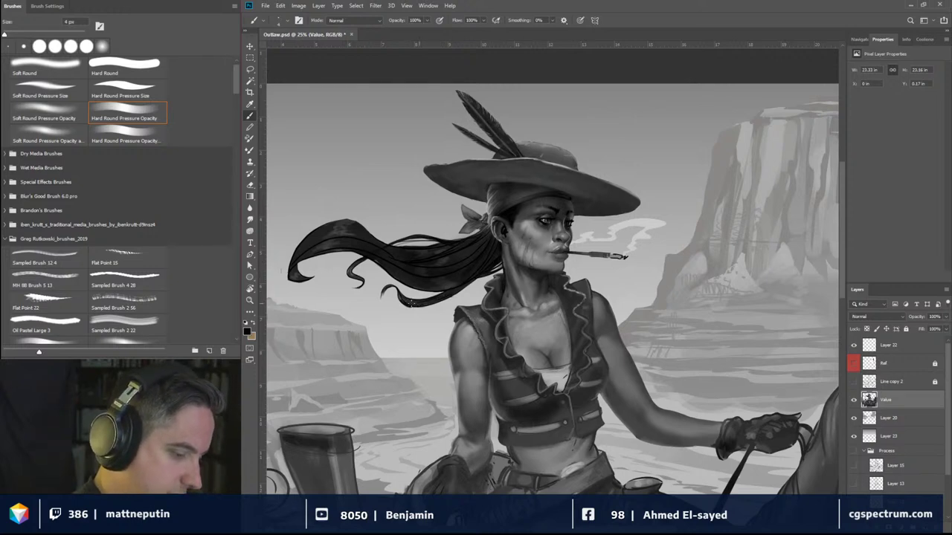
left_click_drag(421, 304, 403, 300)
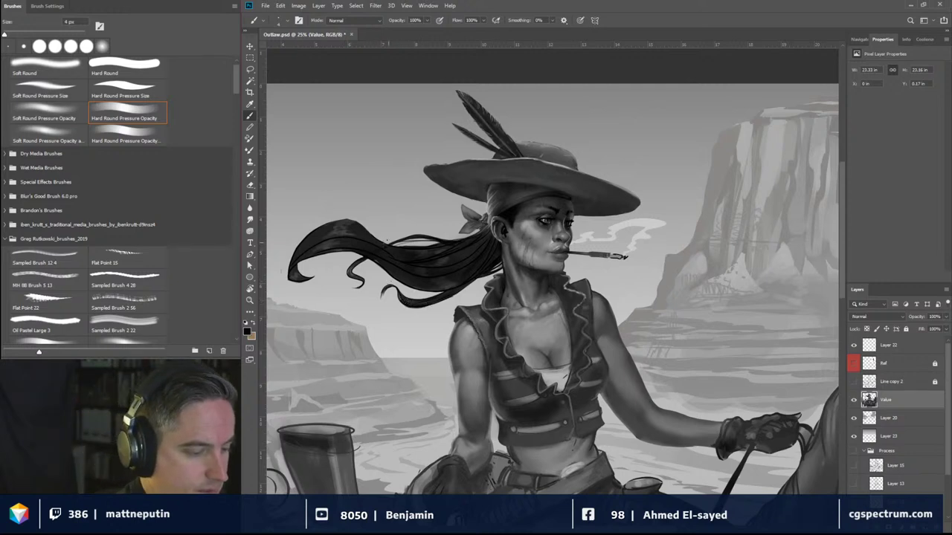
mouse_move(452, 238)
left_mouse_down()
mouse_move(398, 237)
mouse_move(464, 239)
left_mouse_up()
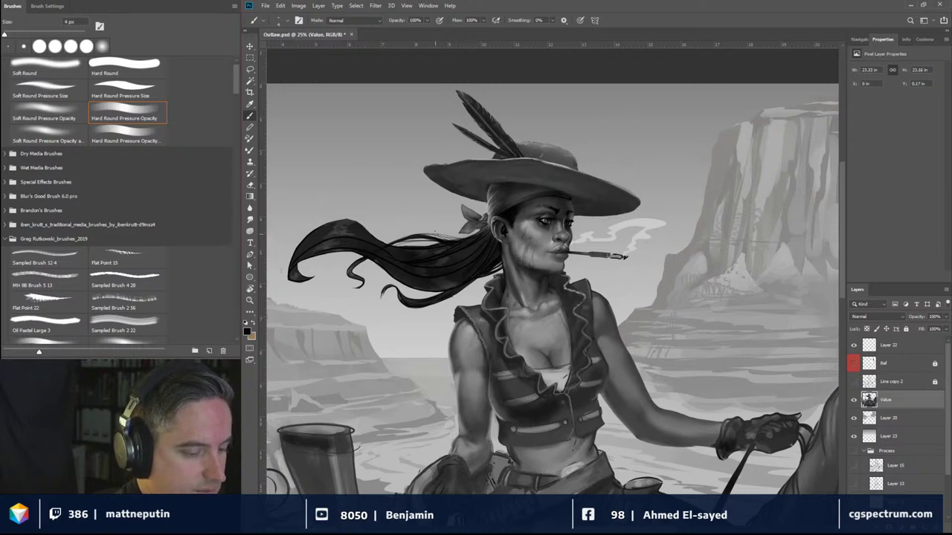
left_click_drag(391, 242, 455, 235)
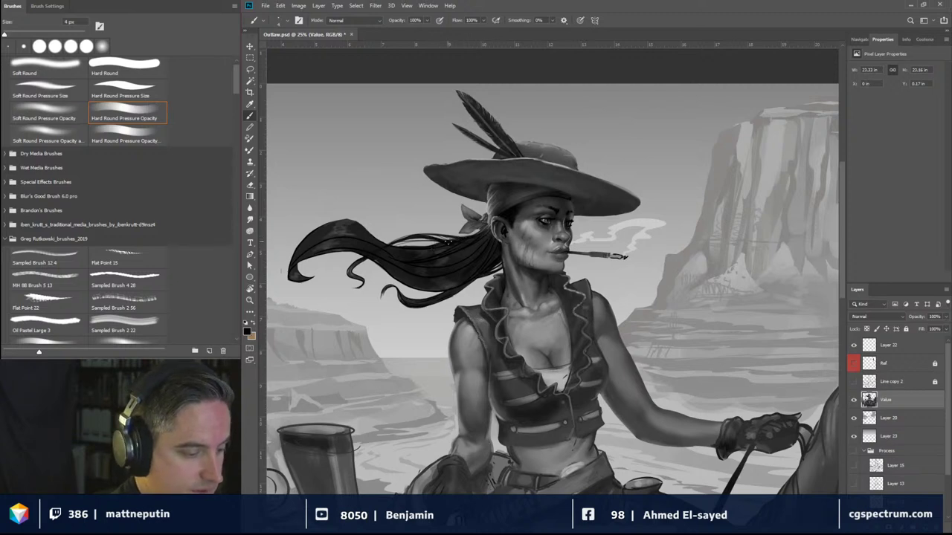
left_click_drag(442, 244, 383, 249)
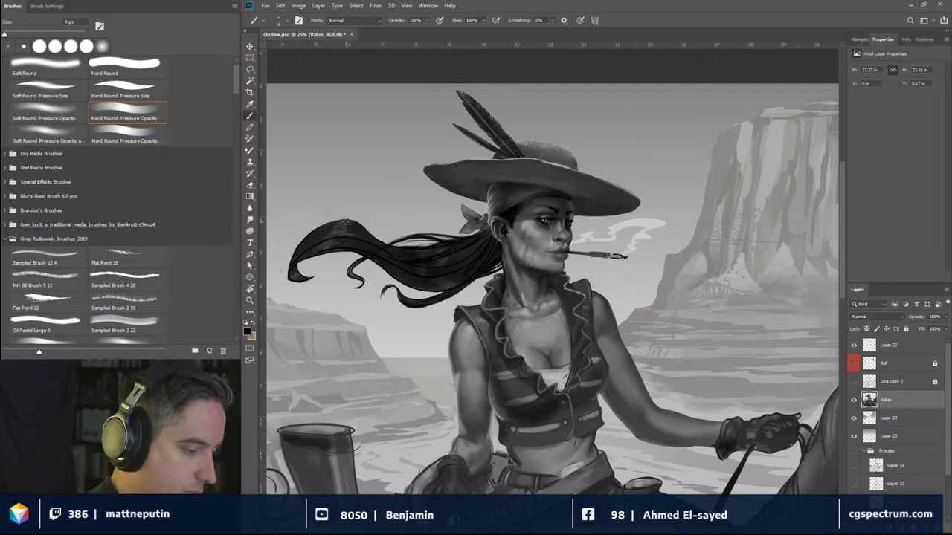
left_click_drag(345, 220, 391, 246)
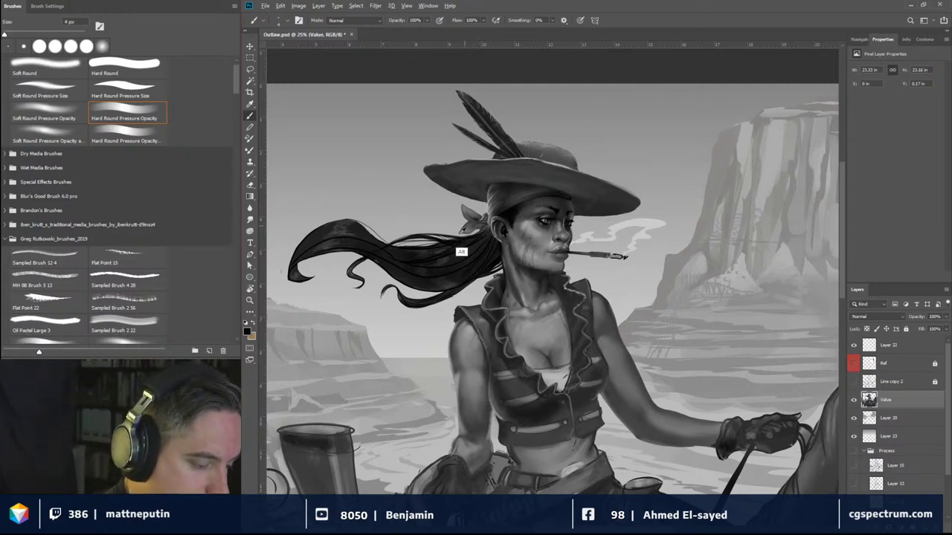
key("x")
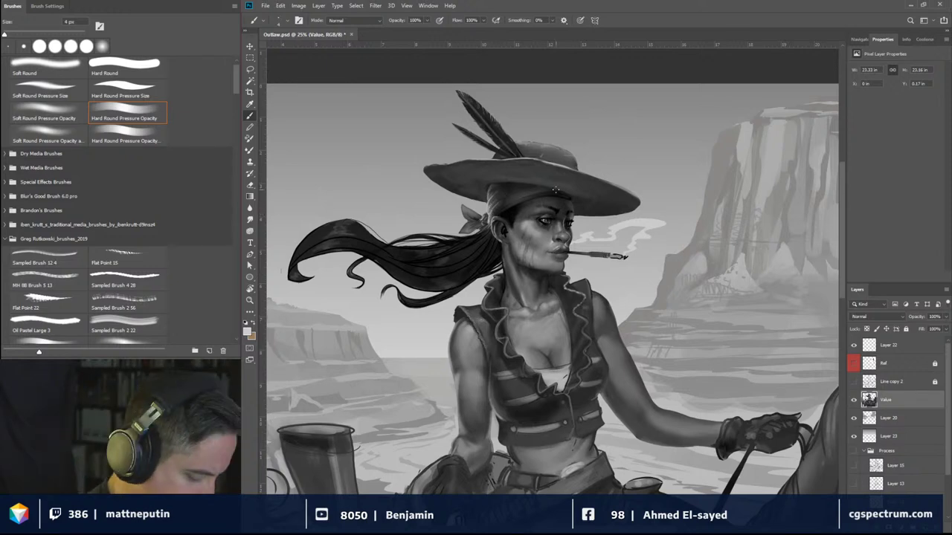
Step: Zoom in near the ear, shrink the brush to 2 px, and sample black from the earring
scroll(558, 193, "up", 2)
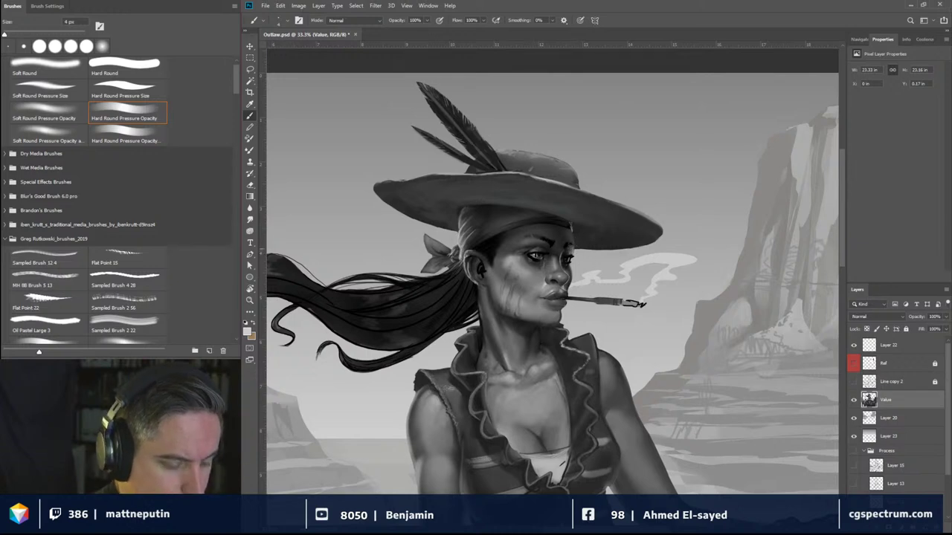
key("bracketleft")
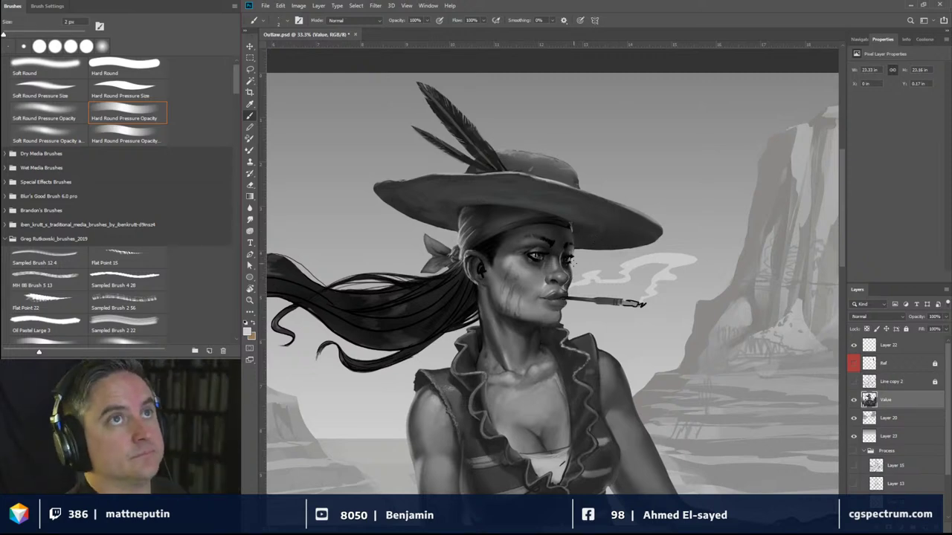
mouse_move(572, 262)
left_mouse_down()
mouse_move(617, 243)
mouse_move(644, 250)
left_mouse_up()
left_click_drag(641, 319, 659, 305)
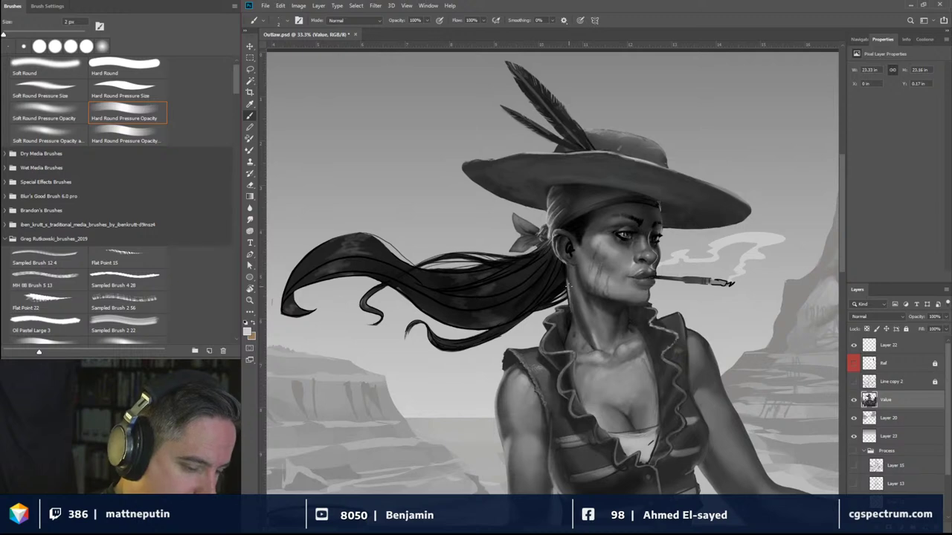
left_click(569, 250, "alt")
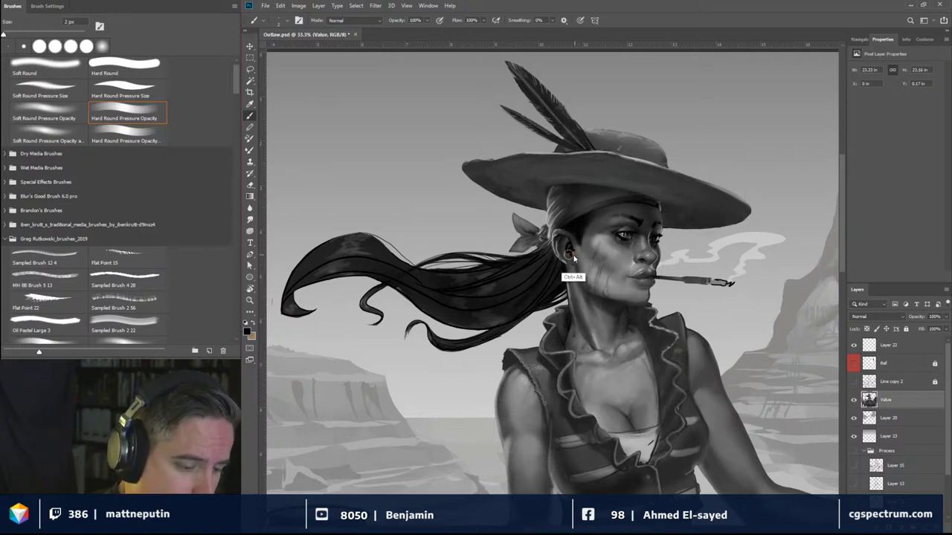
Step: Paint the earring as a small 15 px ring with a longer dangling drop below the earlobe
key("bracketright")
key("bracketright")
key("bracketright")
key("bracketright")
key("bracketright")
key("bracketright")
key("bracketright")
key("bracketright")
key("bracketright")
key("bracketright")
key("bracketright")
key("bracketright")
key("bracketright")
left_click(573, 264)
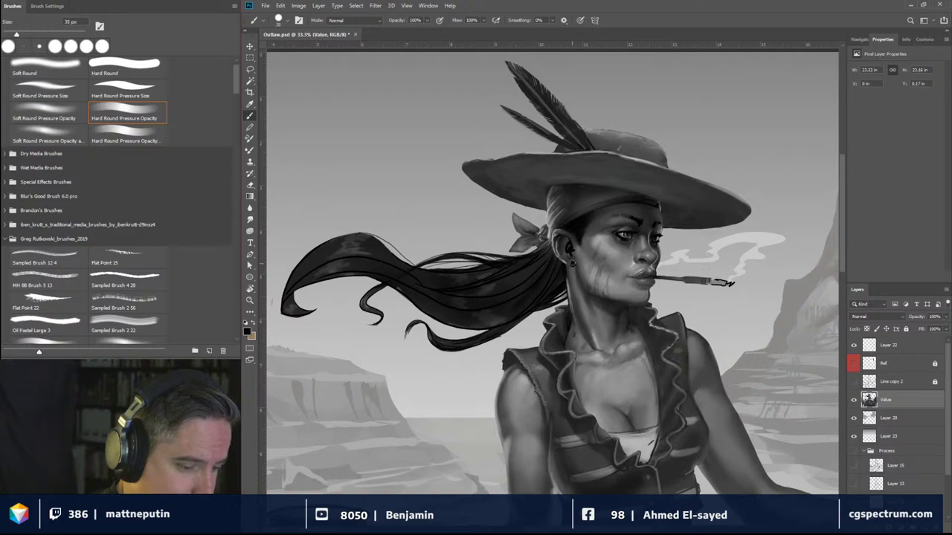
key("bracketleft")
key("bracketleft")
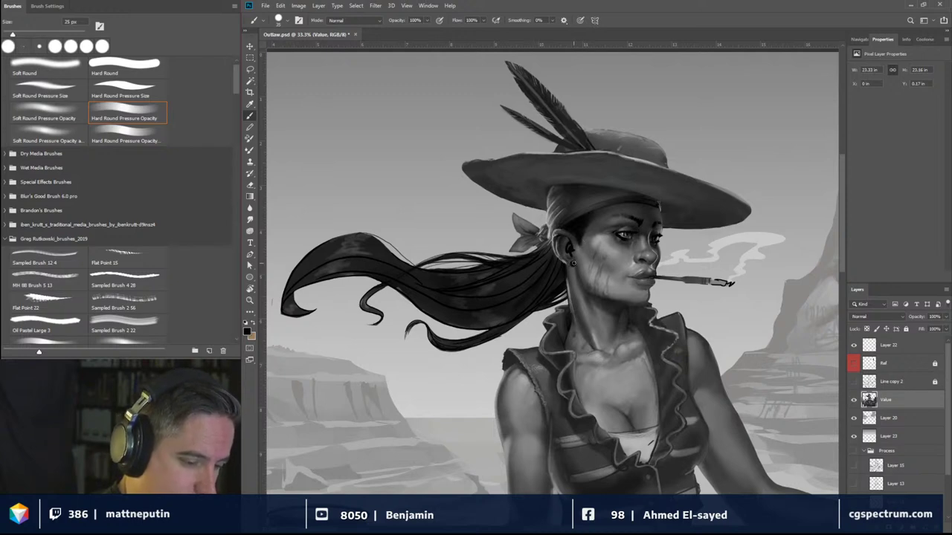
key("bracketleft")
key("bracketleft")
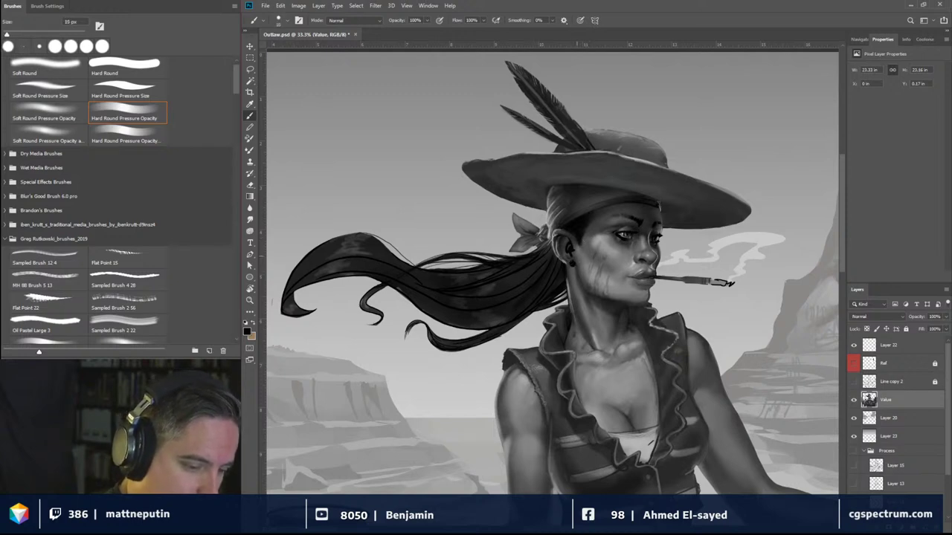
key("bracketleft")
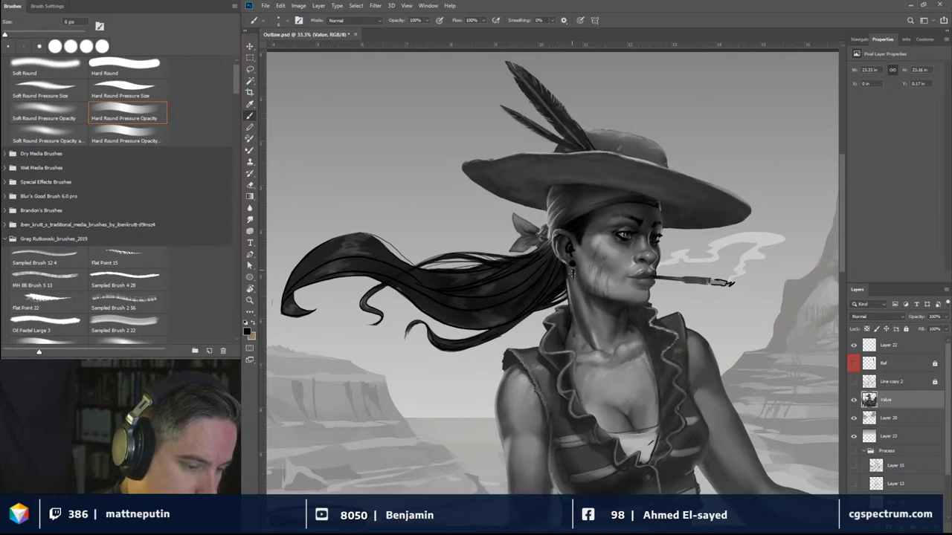
left_click_drag(573, 279, 571, 275)
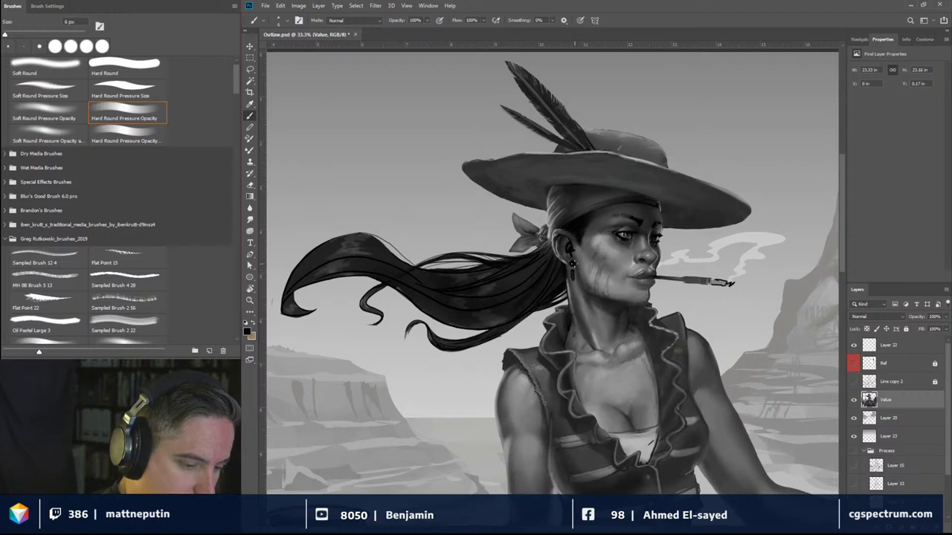
key("ctrl")
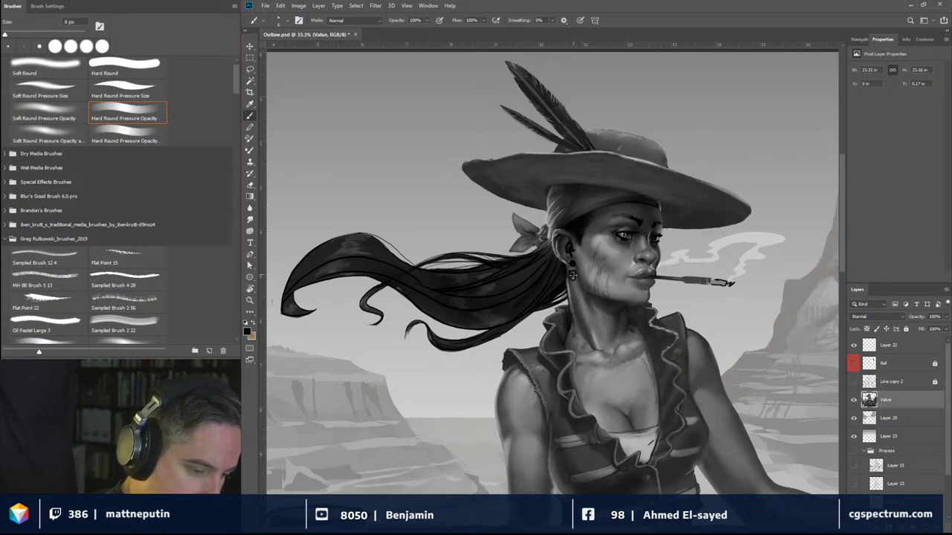
left_click(547, 238, "alt")
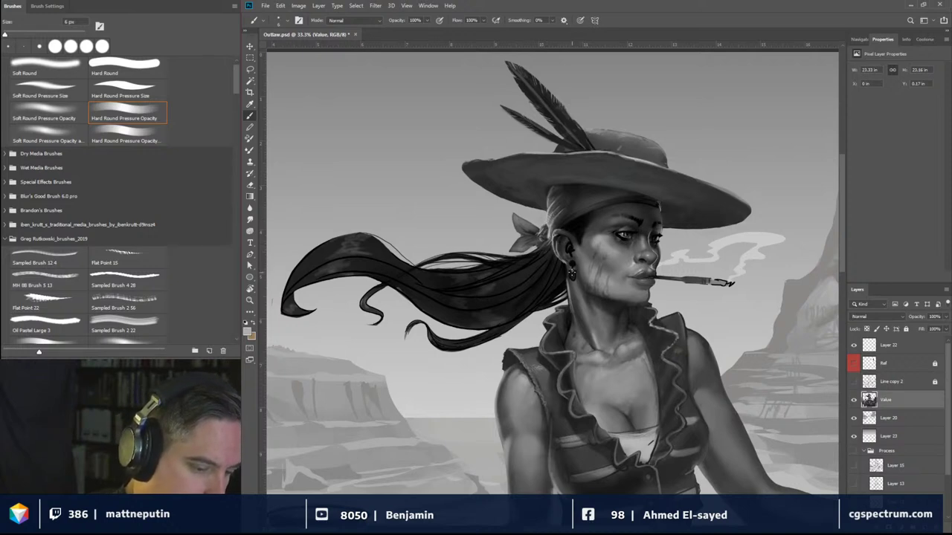
left_click_drag(571, 272, 573, 280)
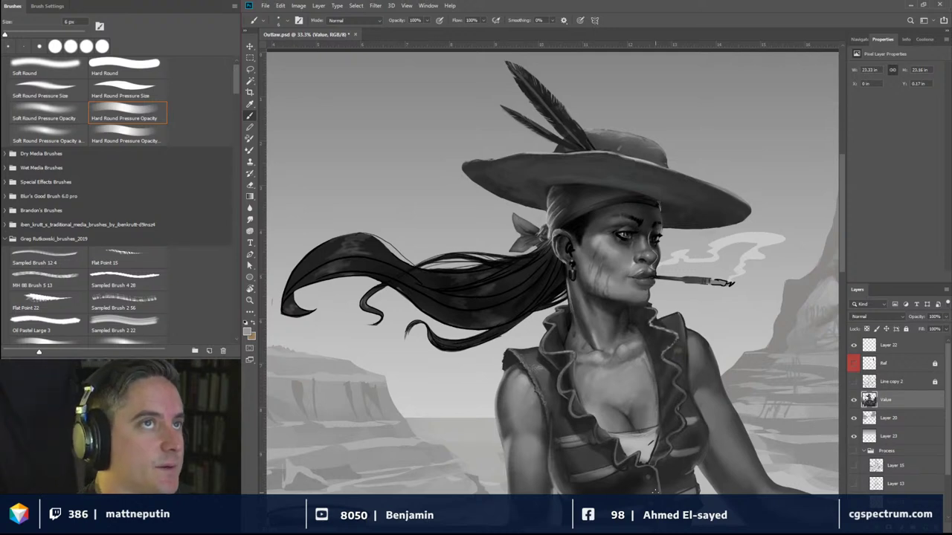
left_click(578, 220, "alt")
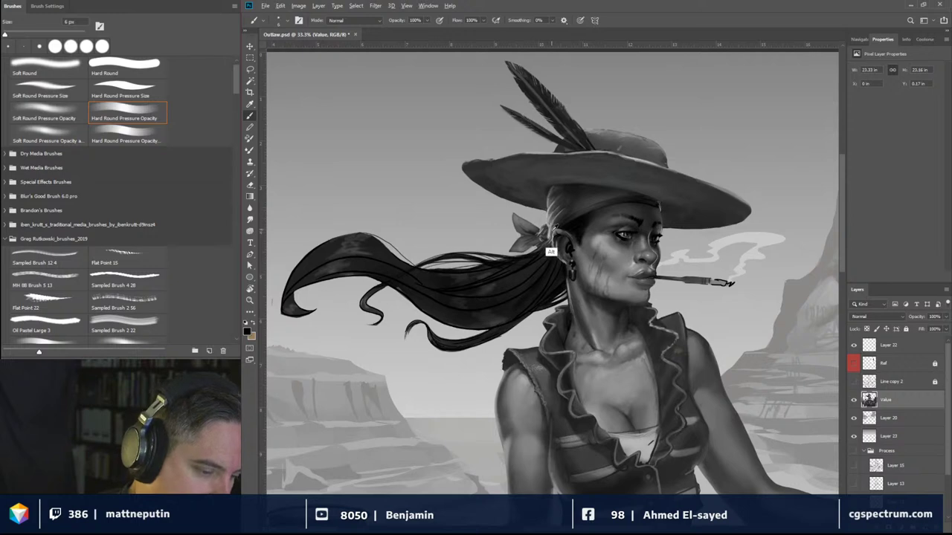
left_click(550, 251, "alt")
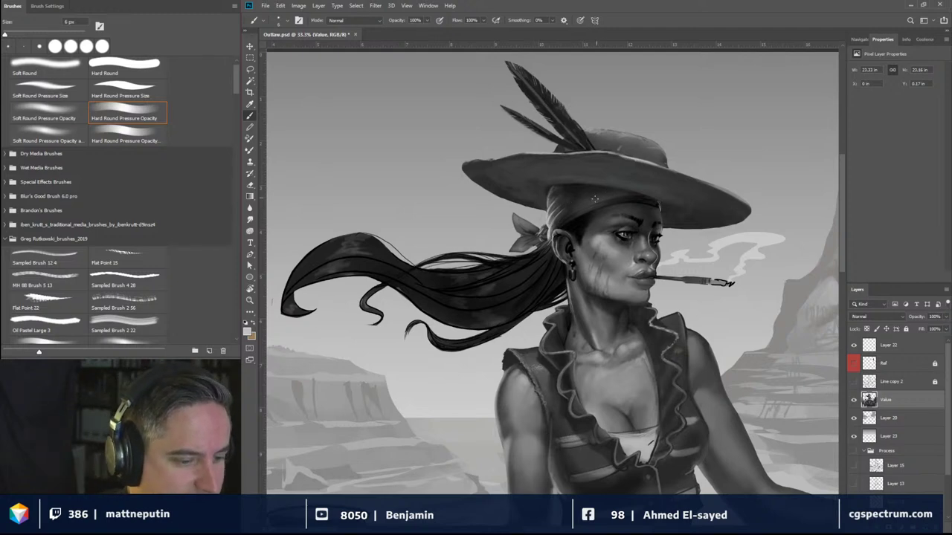
left_click(579, 242, "alt")
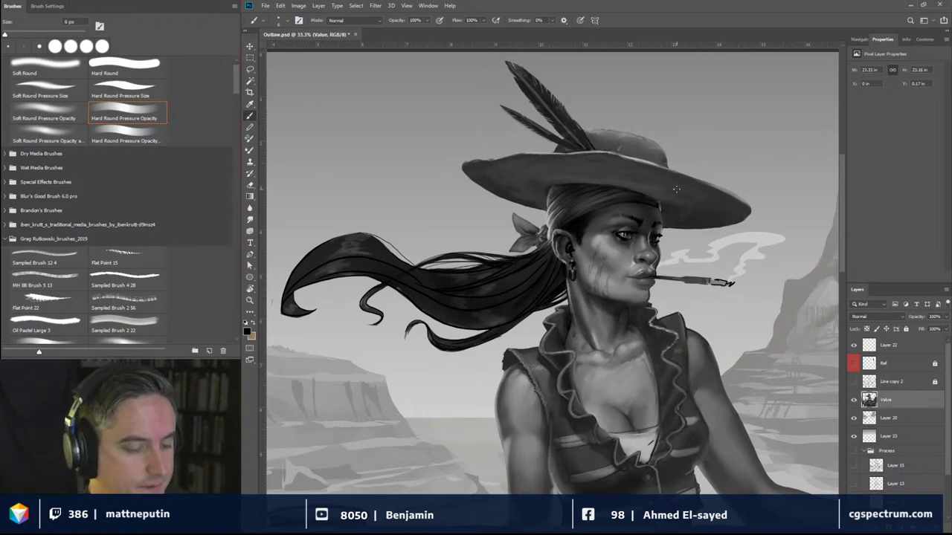
Step: Sample the neck grey and paint light 10 px strokes over the neck shadow below the earring
left_click(592, 345, "alt")
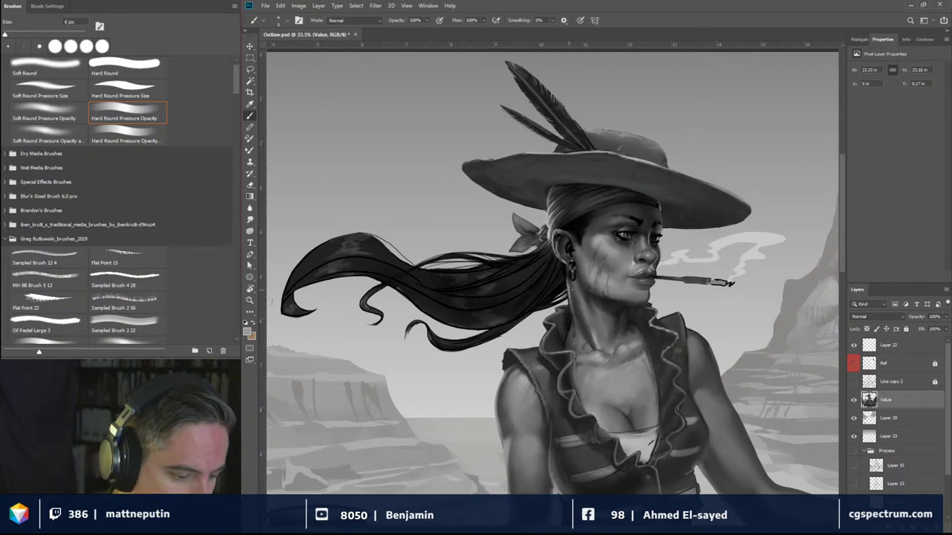
key("bracketright")
key("bracketright")
key("bracketright")
key("bracketright")
key("bracketright")
key("bracketright")
key("bracketright")
key("bracketright")
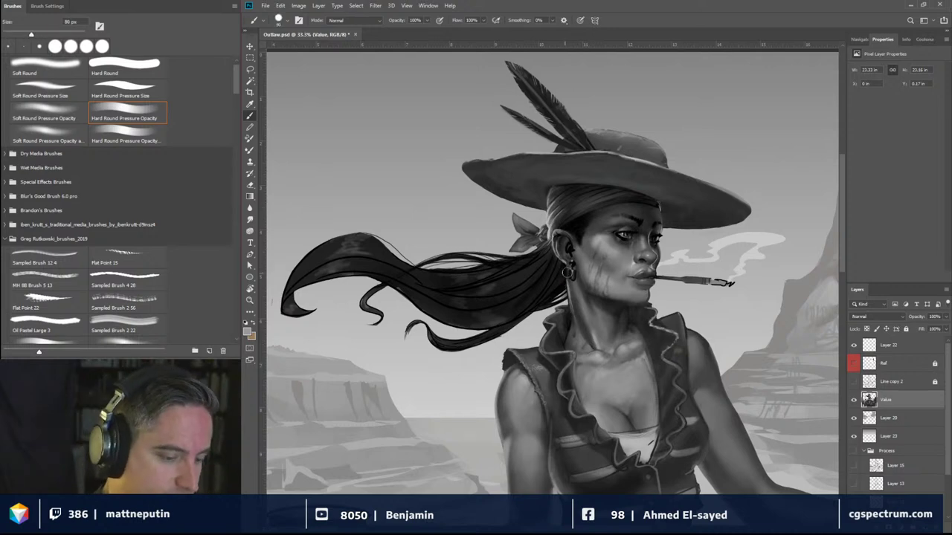
key("bracketleft")
key("bracketleft")
key("bracketleft")
key("bracketleft")
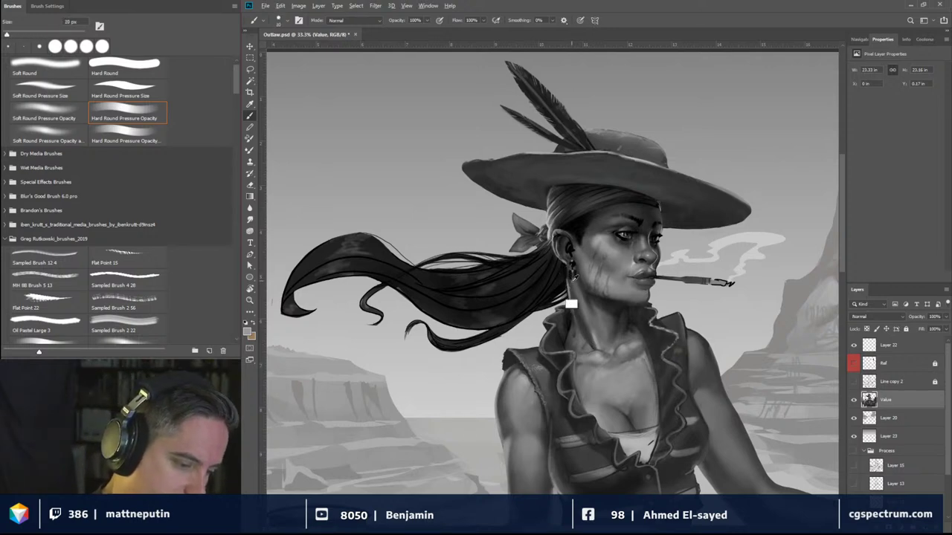
left_click(567, 275)
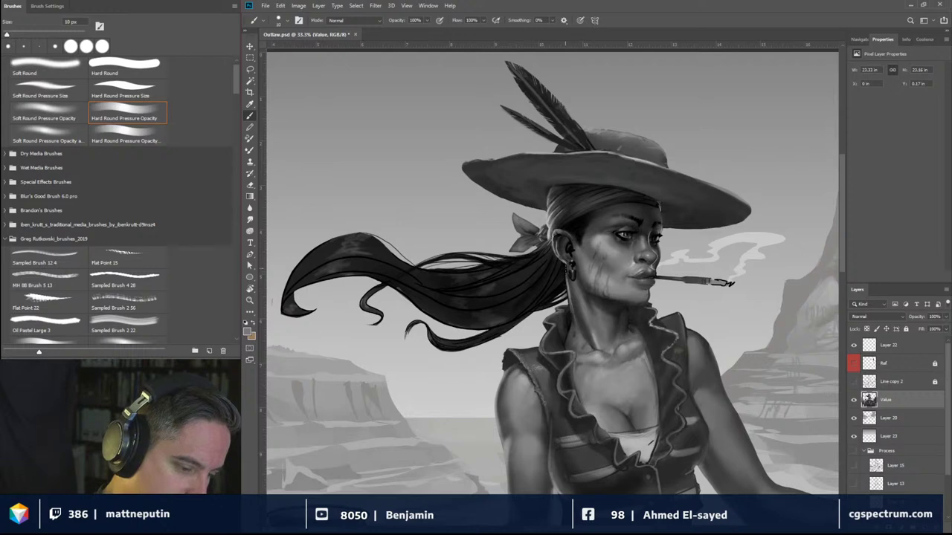
left_click_drag(571, 306, 573, 315)
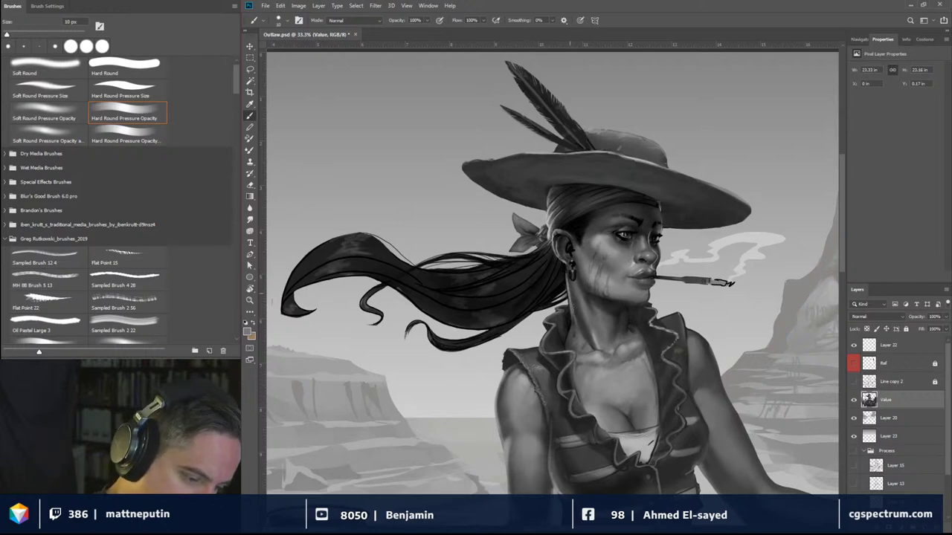
left_click_drag(574, 297, 573, 321)
left_click(579, 327, "alt")
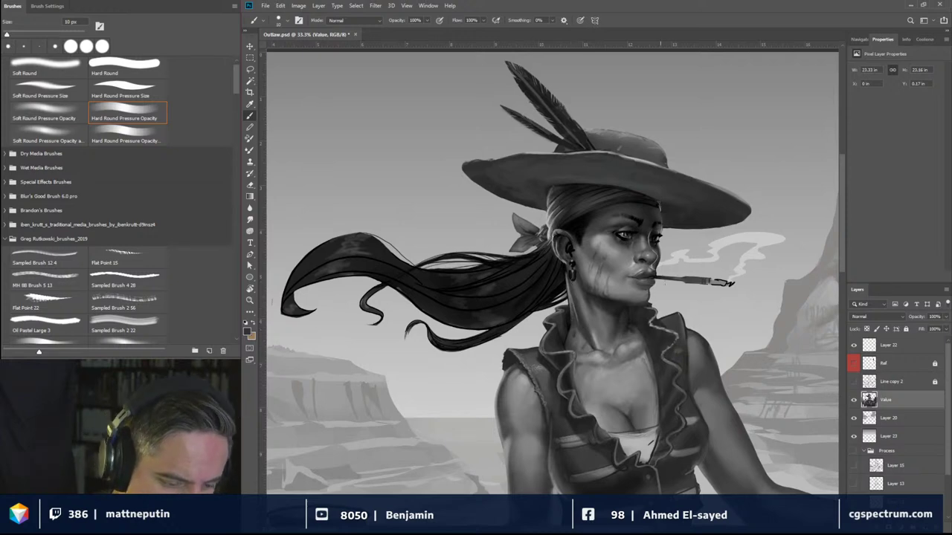
key("bracketleft")
key("bracketleft")
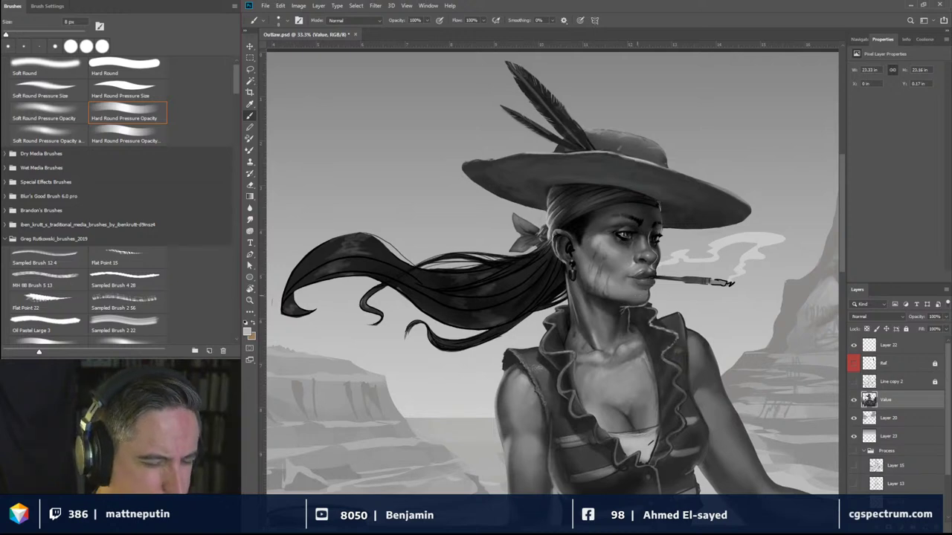
Step: Zoom in on the face and neck and blend the shadow with a 9 px Smudge tool
left_click(251, 220)
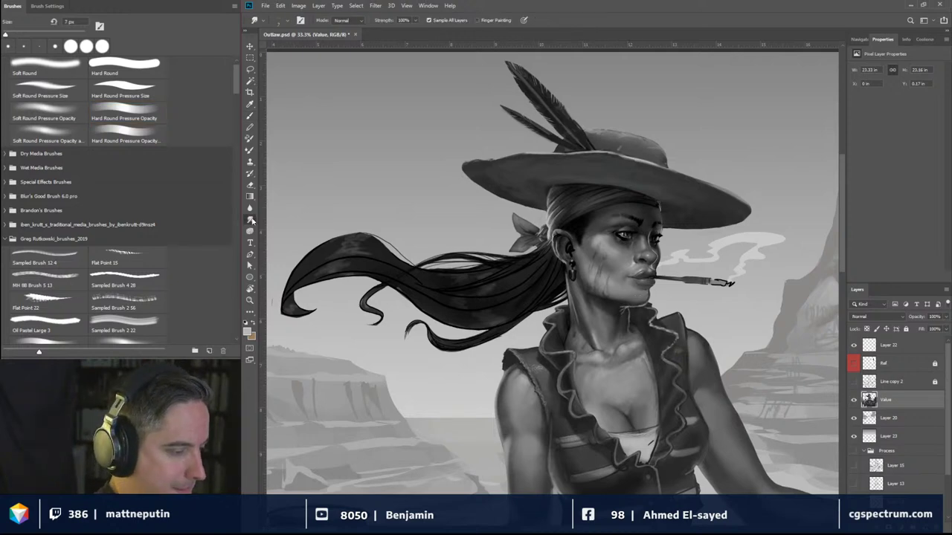
key("ctrl+plus")
key("ctrl+plus")
key("ctrl+plus")
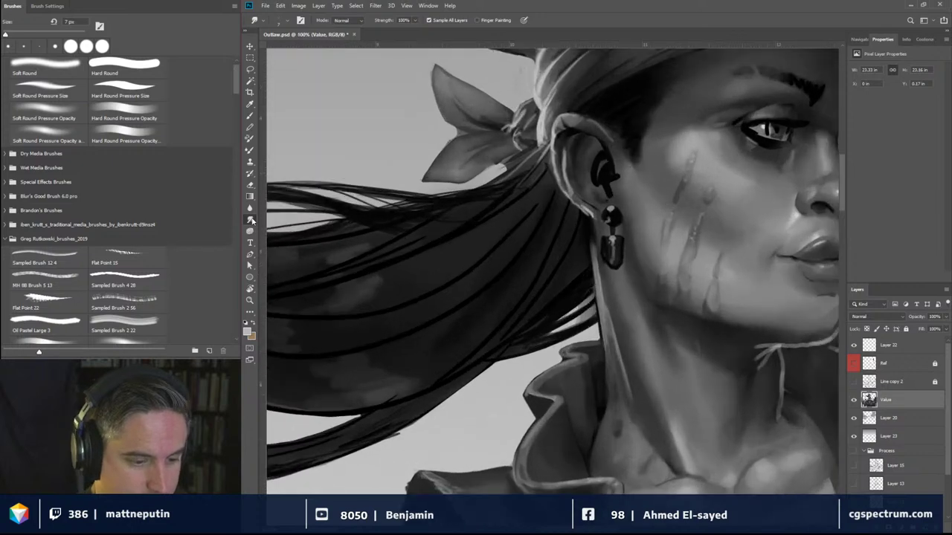
mouse_move(813, 321)
left_mouse_down()
mouse_move(643, 311)
mouse_move(572, 344)
left_mouse_up()
key("bracketleft")
key("bracketleft")
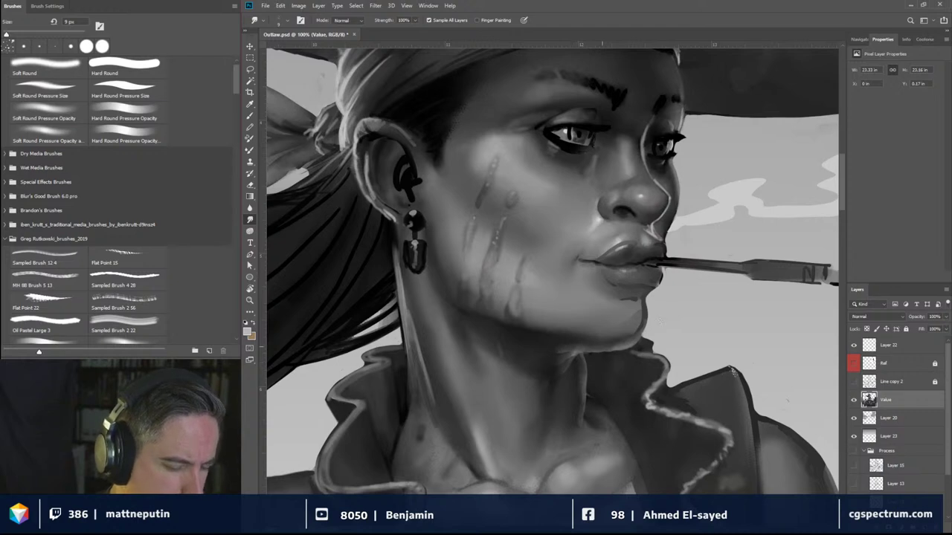
scroll(669, 313, "down", 5)
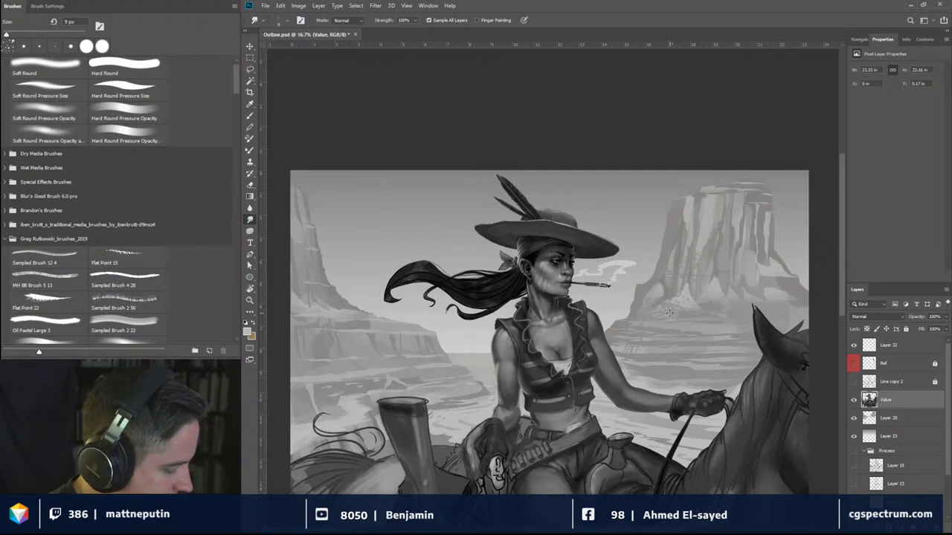
Step: Reselect the Hard Round Pressure Opacity brush, undo the last smoke stroke, and size it to 35 px
left_click(281, 20)
double_click(316, 125)
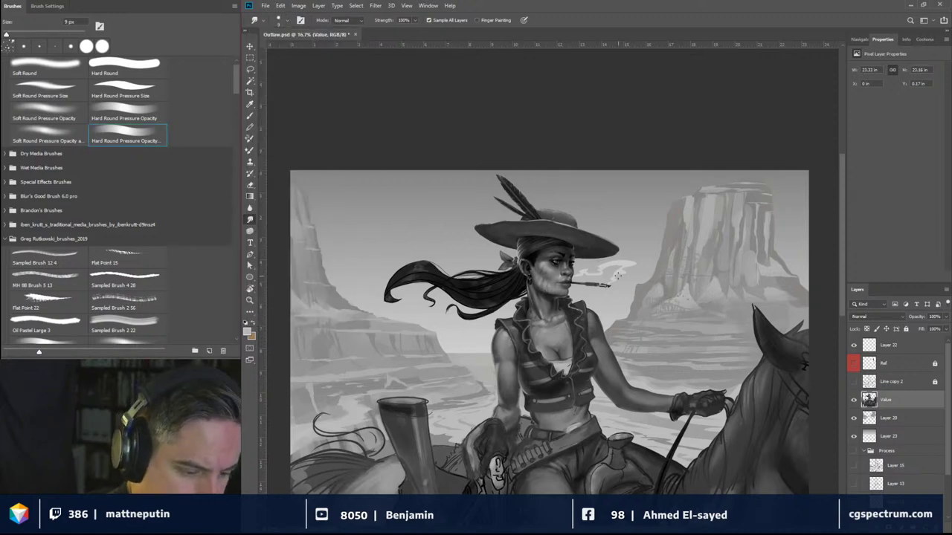
left_click_drag(617, 273, 632, 249)
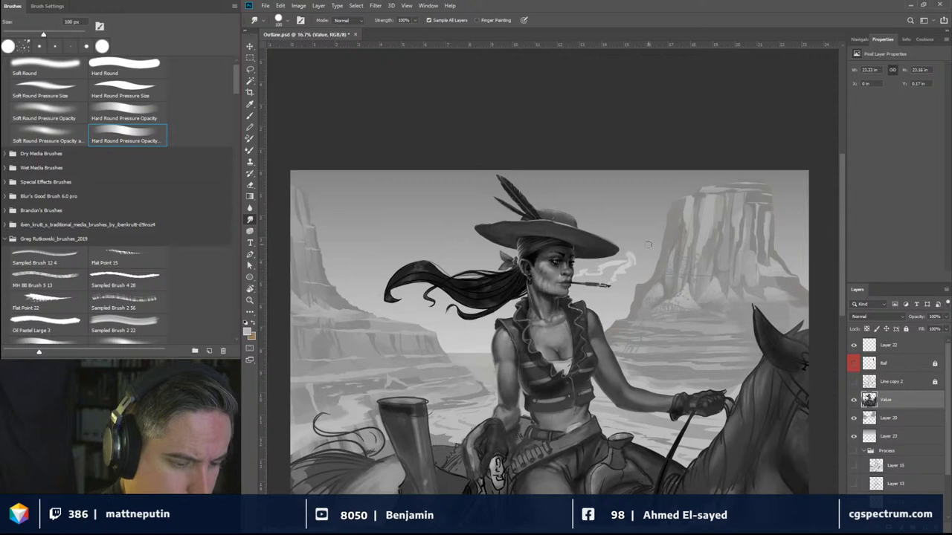
key("ctrl+z")
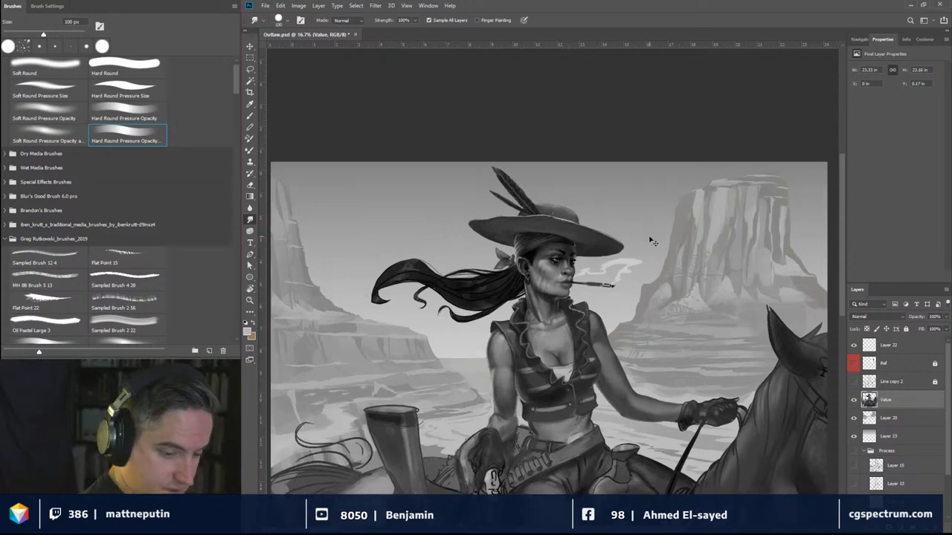
key("ctrl+plus")
key("ctrl+plus")
key("bracketleft")
key("bracketleft")
key("bracketleft")
key("bracketleft")
key("bracketleft")
key("bracketleft")
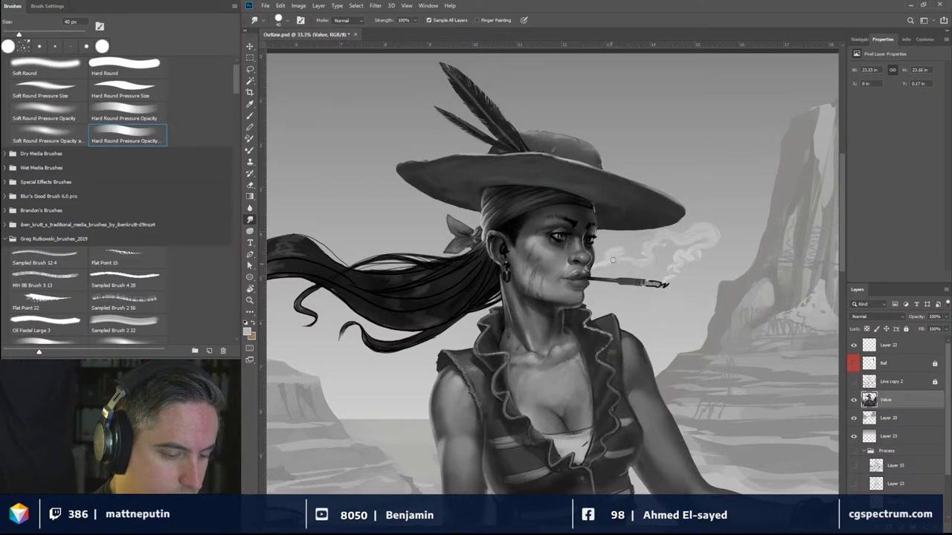
key("bracketleft")
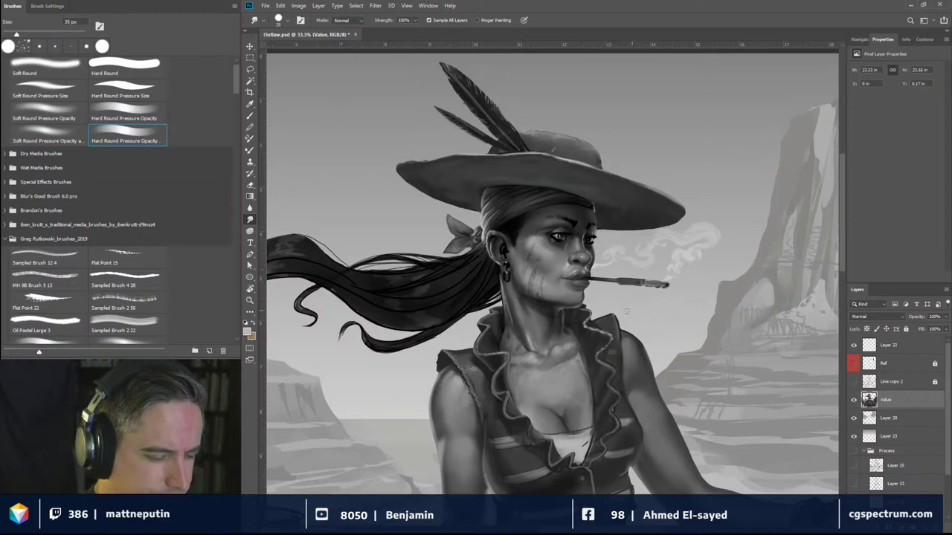
Step: Zoom out and back in to review the painting, then pick the Lasso tool
scroll(522, 330, "down", 2)
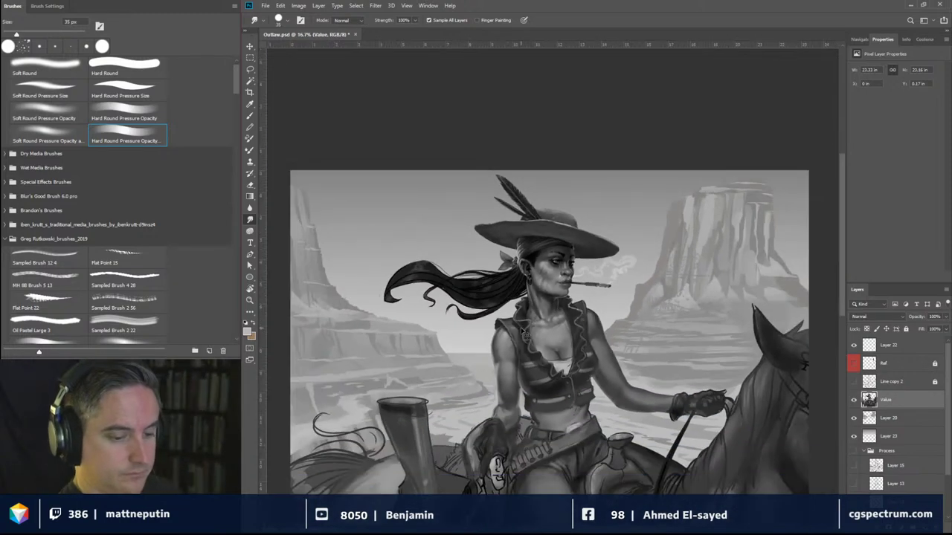
scroll(524, 332, "up", 1)
scroll(522, 330, "up", 1)
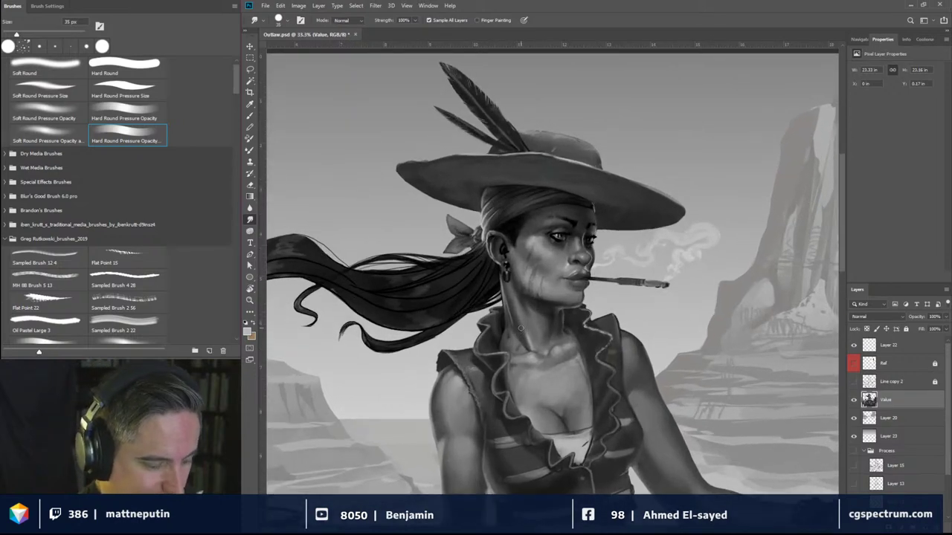
left_click(250, 69)
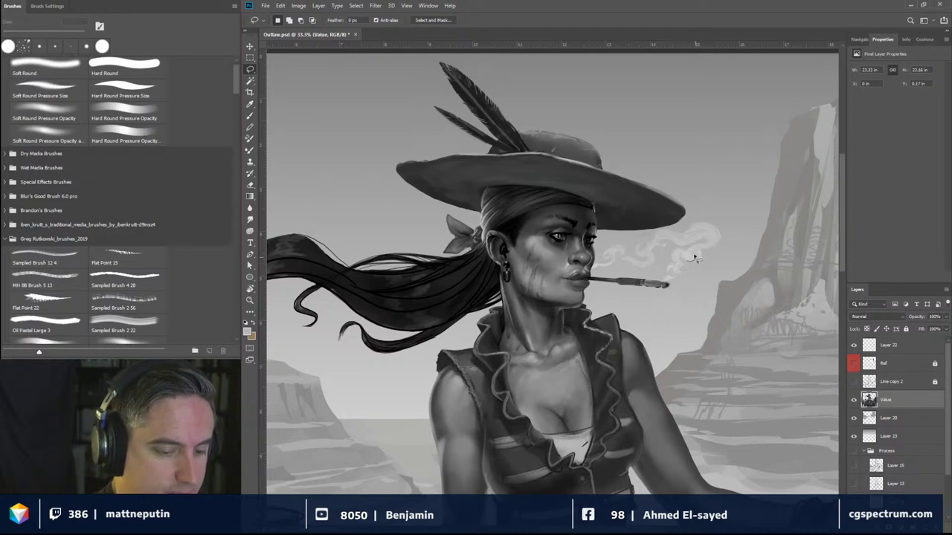
Step: Lasso the smoke curl and dab it once with a large Soft Round brush in light grey e1e1e1
mouse_move(695, 258)
left_mouse_down()
mouse_move(720, 237)
mouse_move(717, 228)
mouse_move(690, 229)
mouse_move(710, 230)
mouse_move(692, 262)
left_mouse_up()
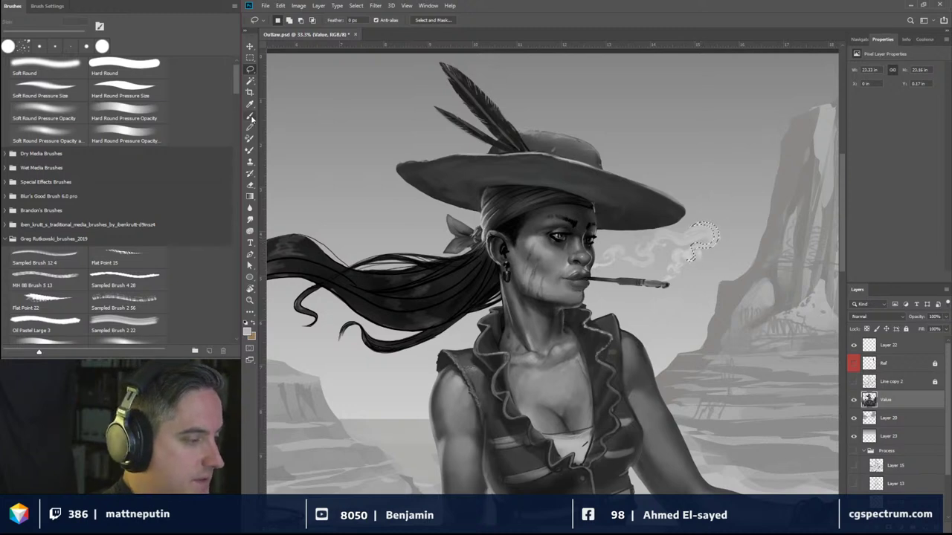
key("b")
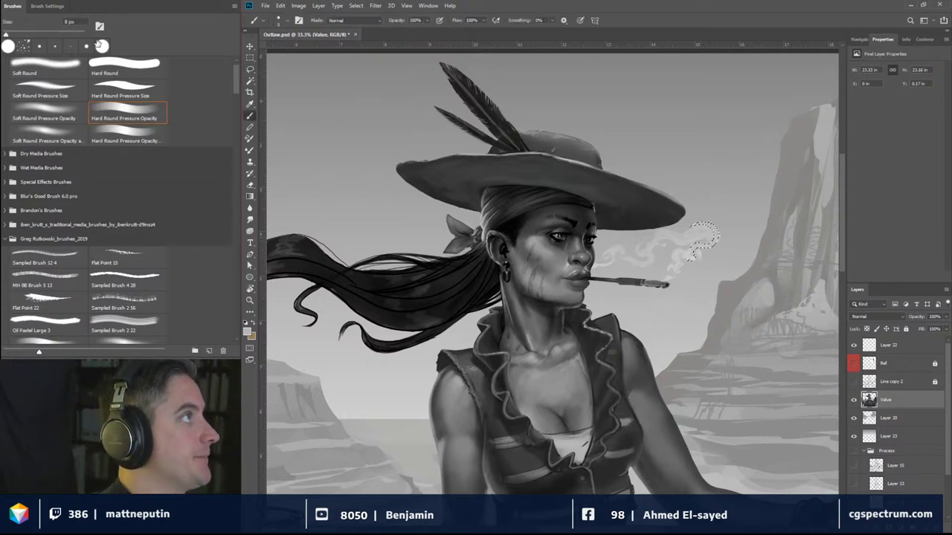
left_click(37, 119)
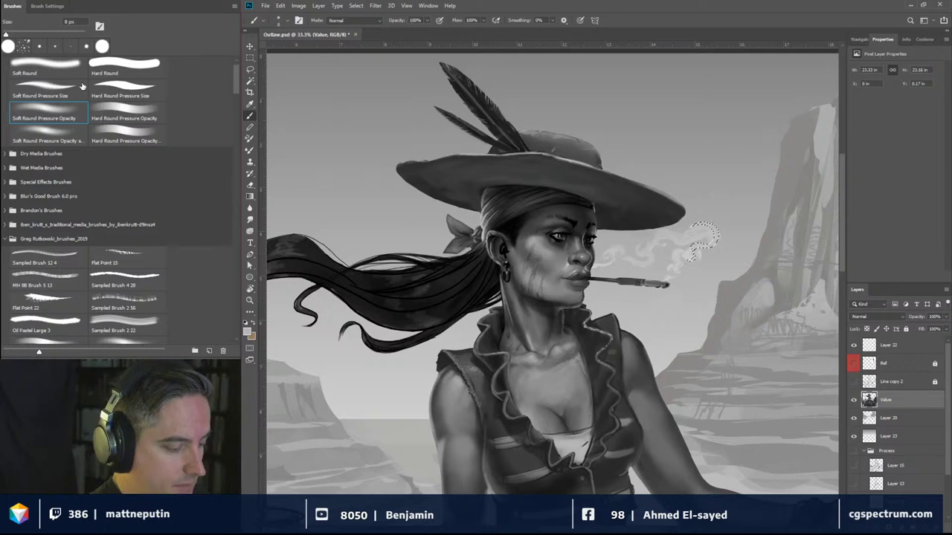
key("i")
left_click(247, 322)
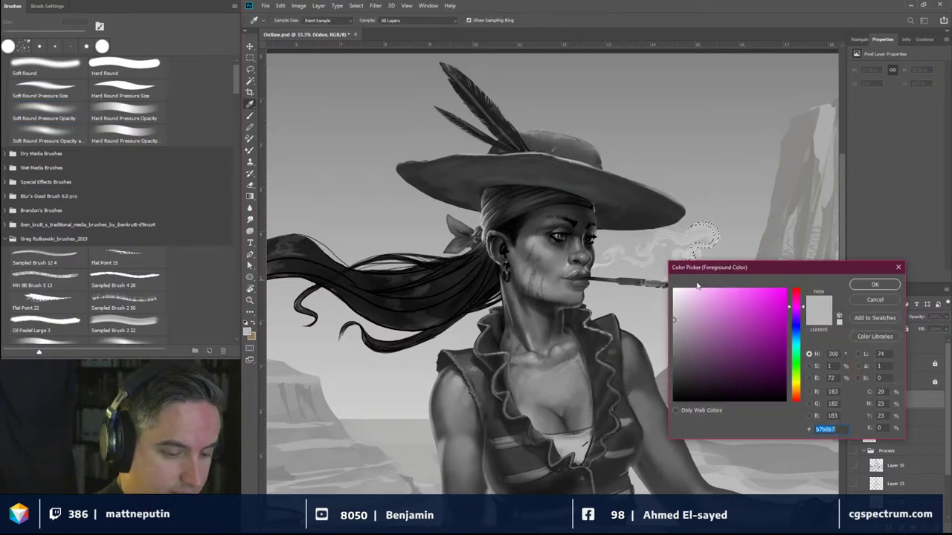
left_click(867, 284)
key("b")
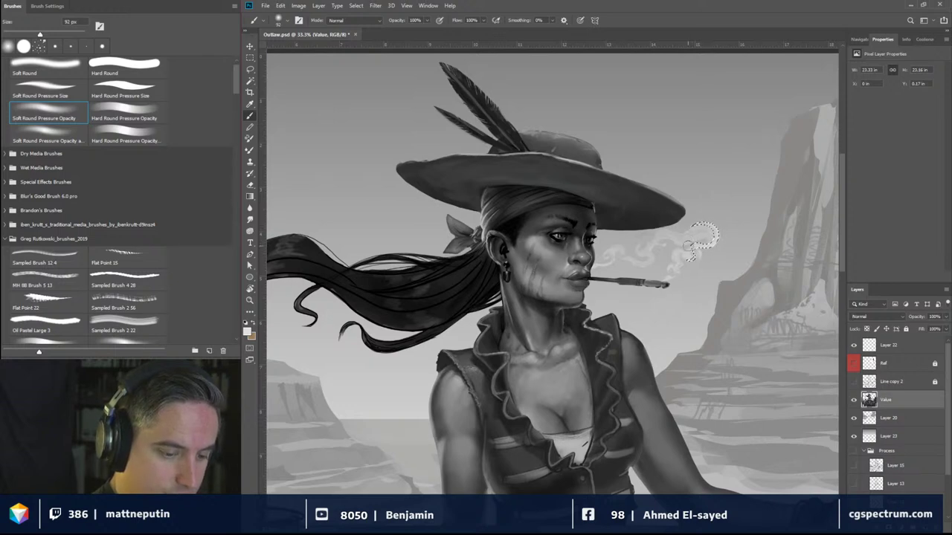
left_click_drag(691, 254, 698, 258)
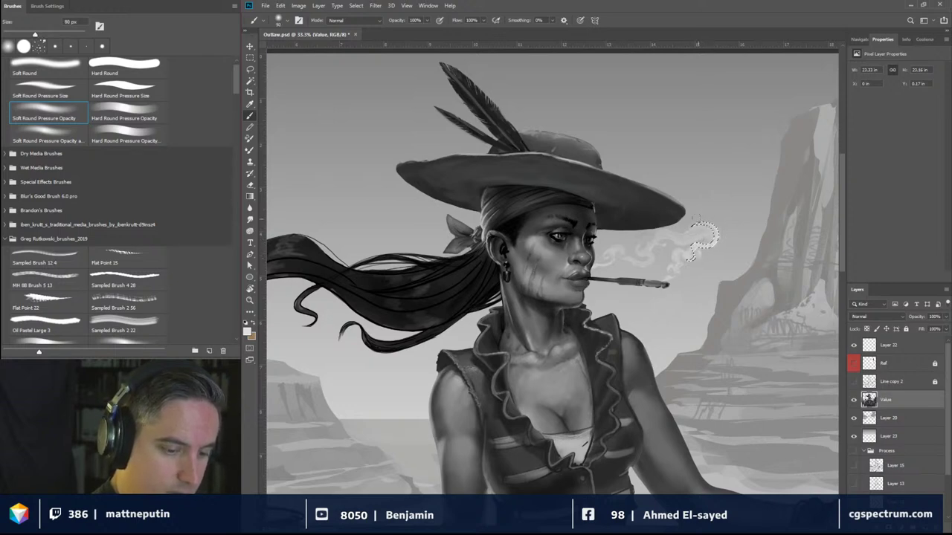
left_click(705, 238)
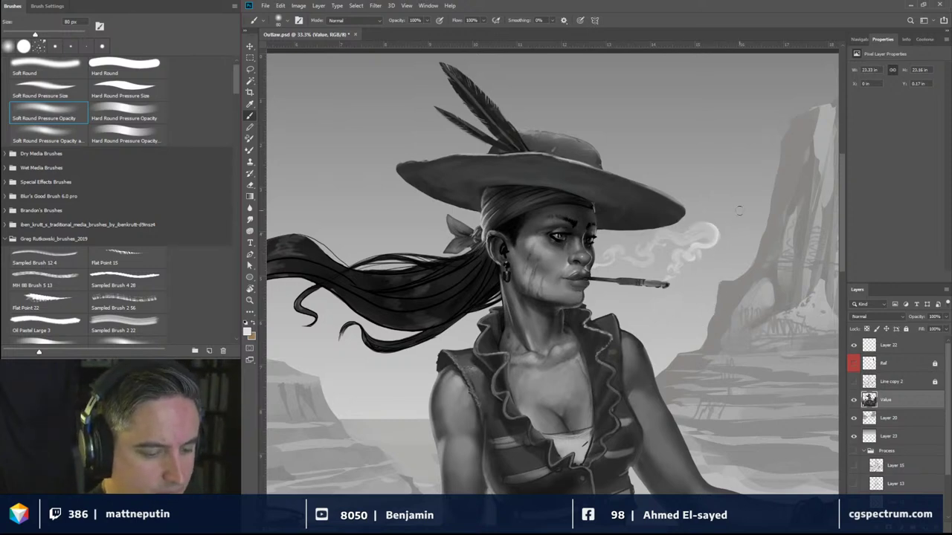
left_click_drag(584, 281, 574, 286)
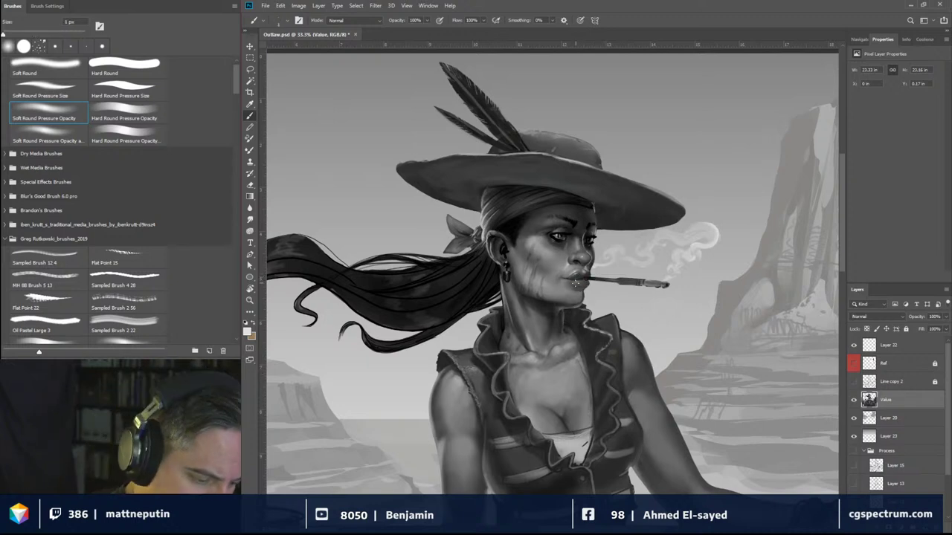
Step: Paint thin ebebeb light-grey highlights along the cigarette holder with a 4 px brush
left_click(247, 332)
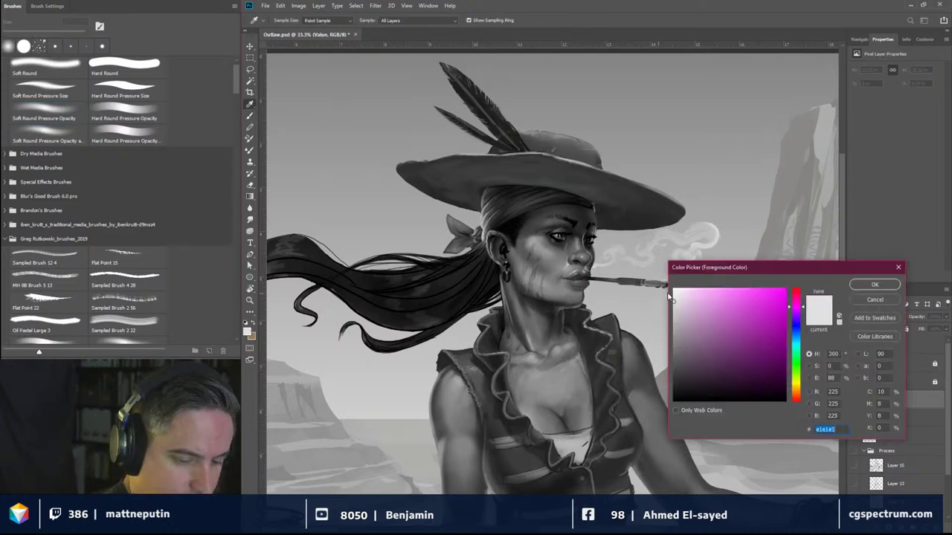
key("Return")
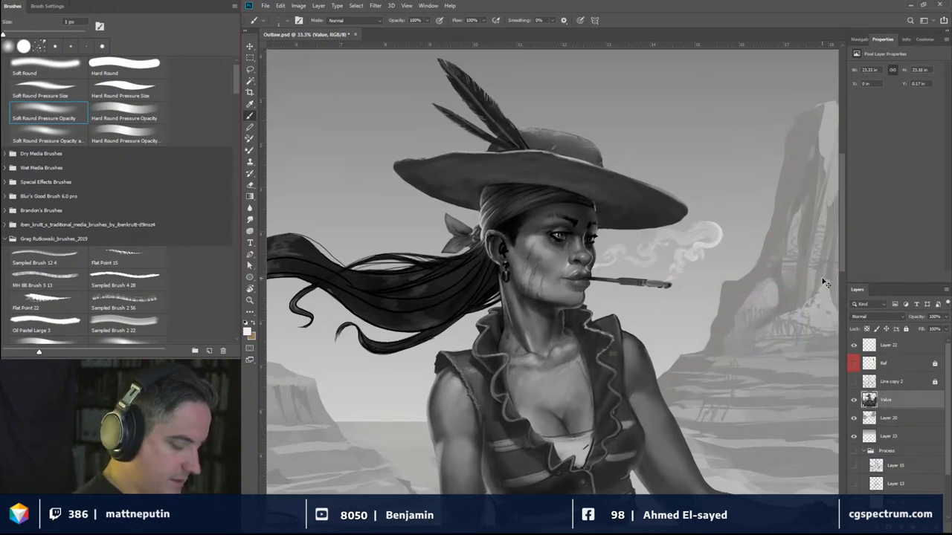
key("ctrl+equal")
key("ctrl+equal")
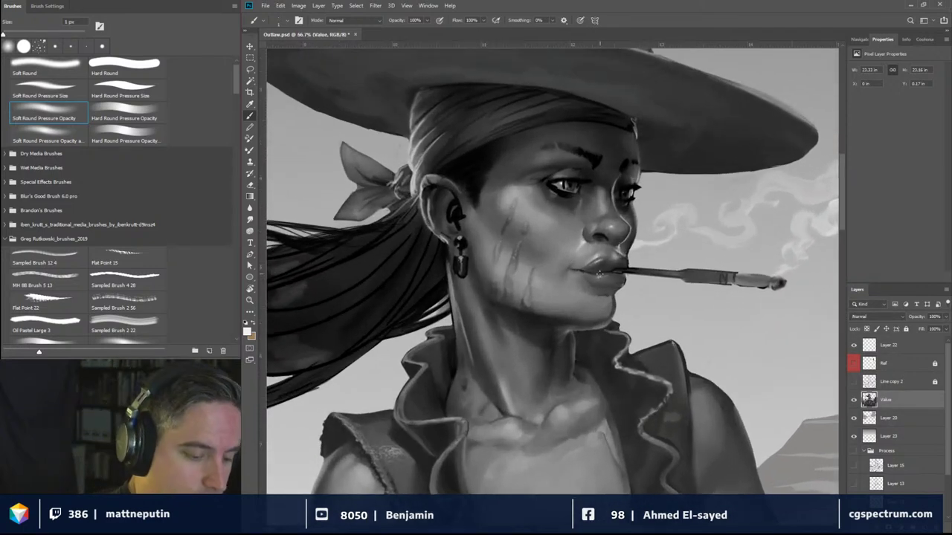
left_click(598, 277, "alt")
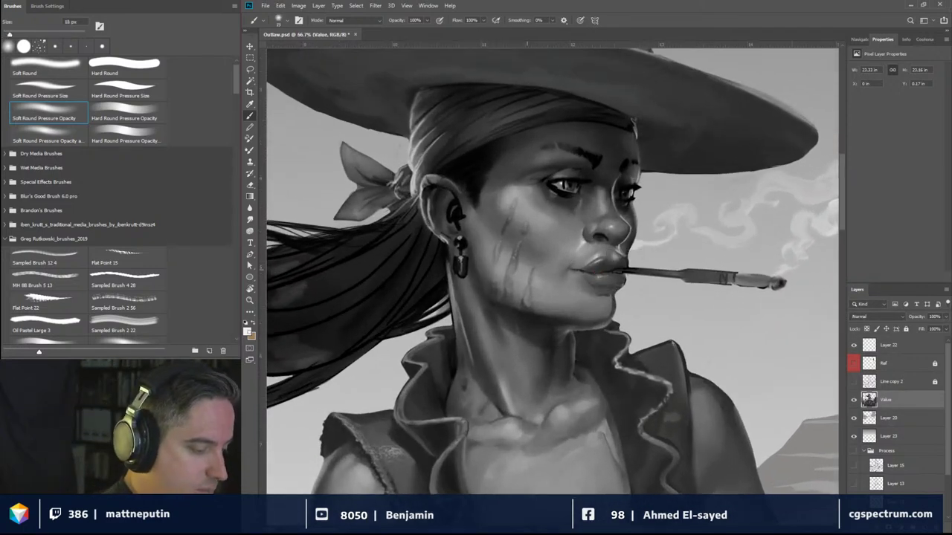
key("shift+c")
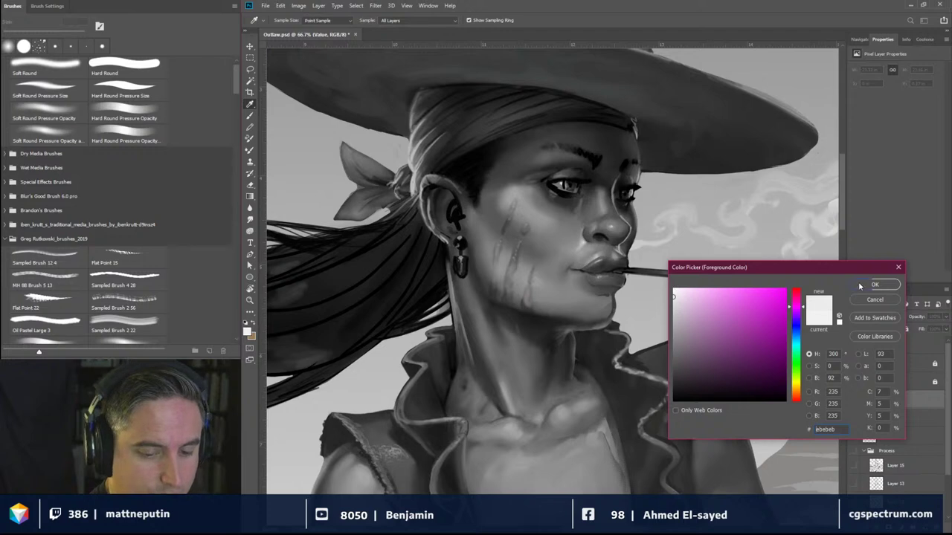
left_click(863, 284)
key("bracketleft")
key("bracketleft")
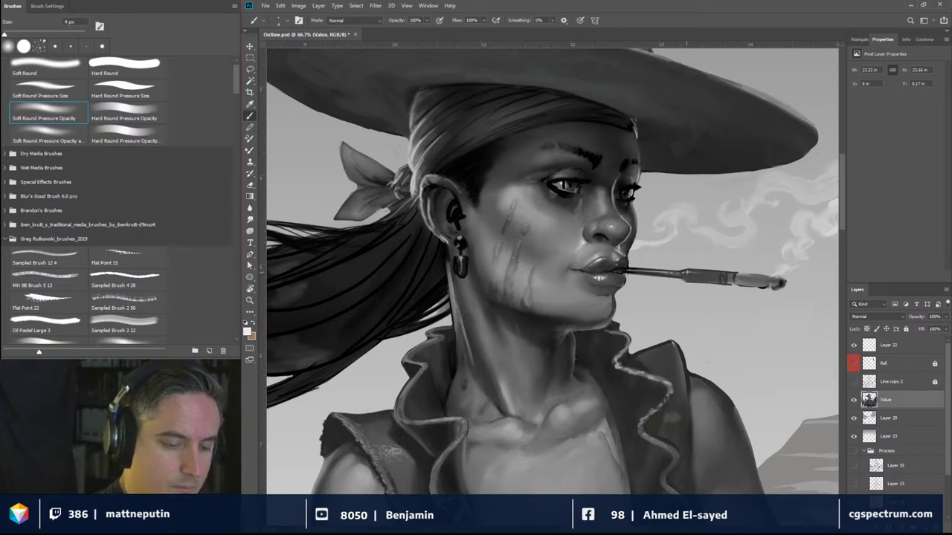
left_click_drag(685, 272, 719, 275)
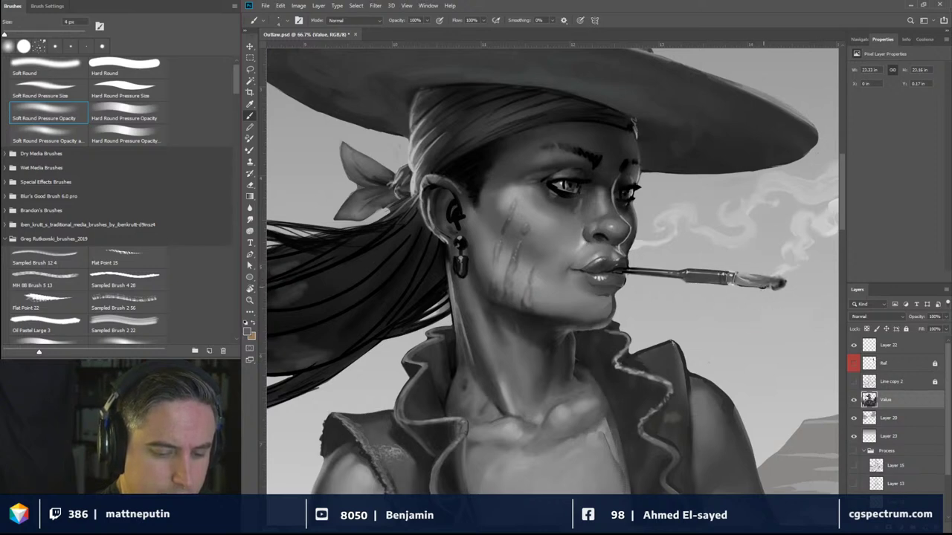
key("e")
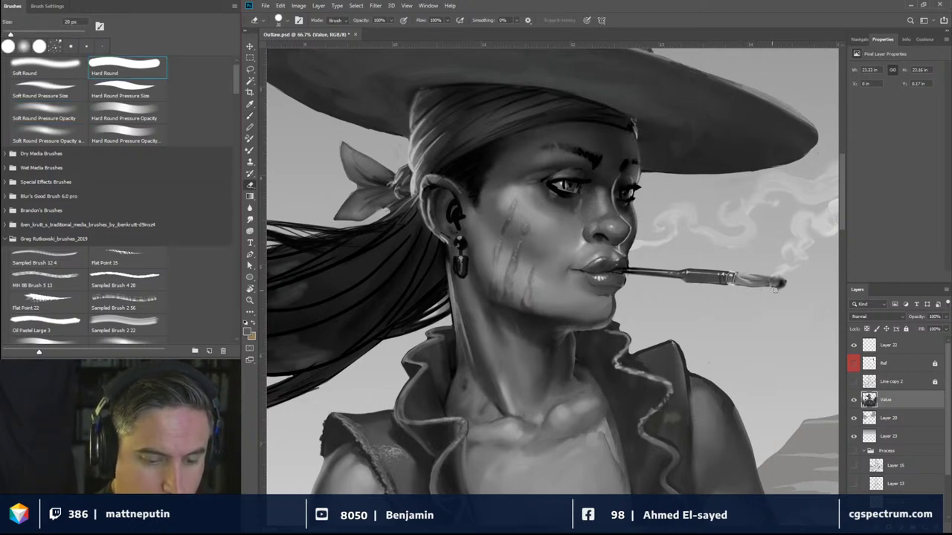
Step: Darken the cigarette tip with a dark tone sampled near the lips, then set the foreground to pure white
key("bracketleft")
key("bracketleft")
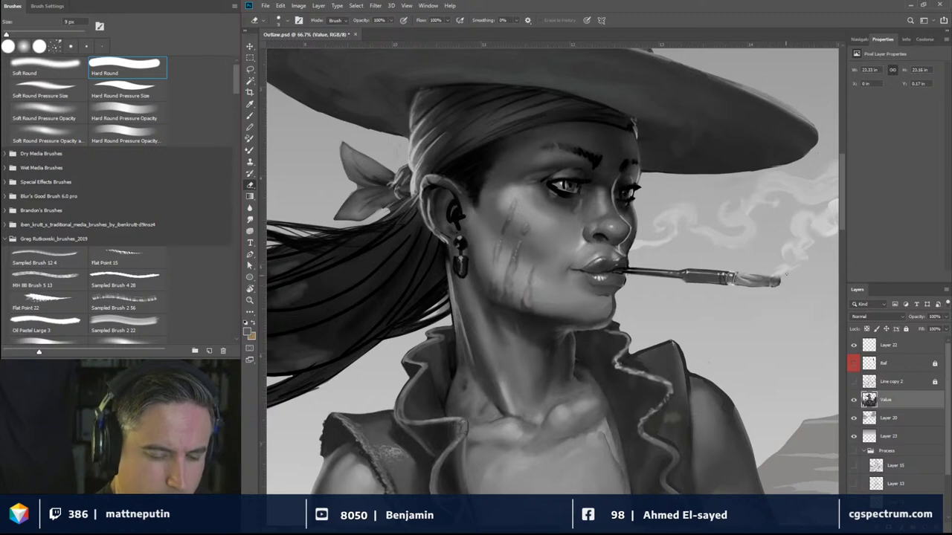
key("b")
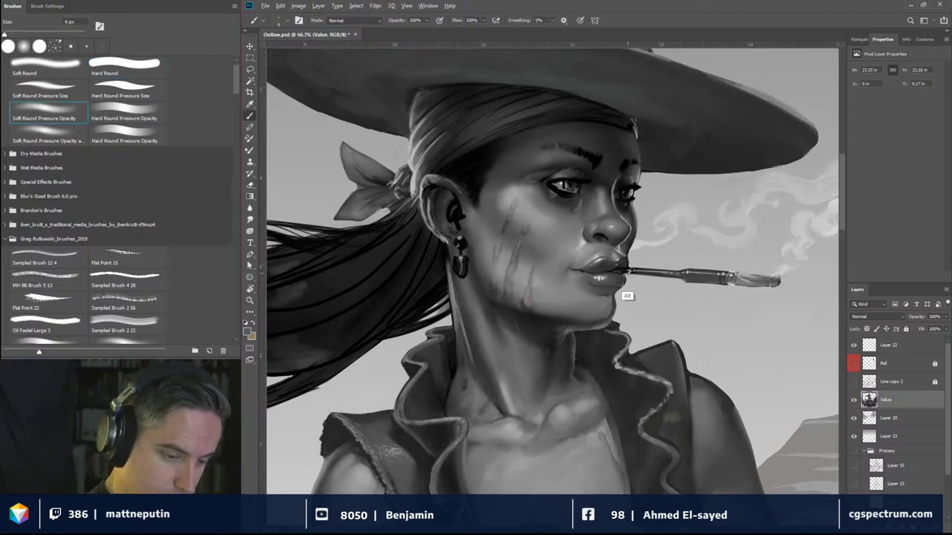
left_click(626, 291, "alt")
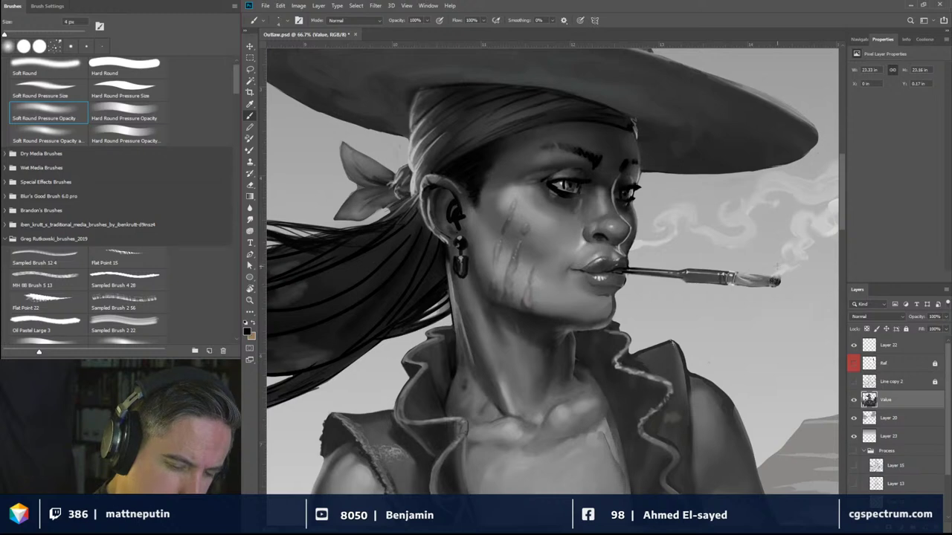
left_click(250, 332)
left_click(678, 292)
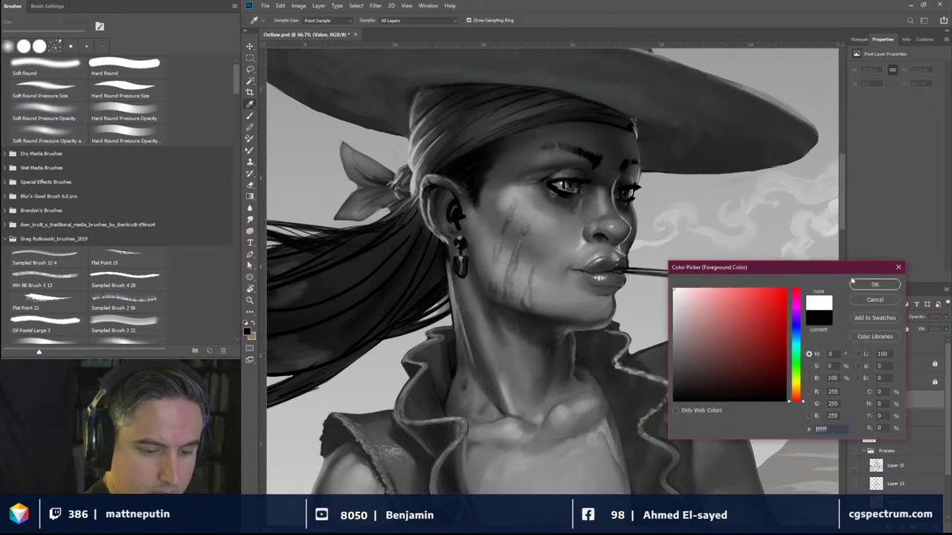
key("Return")
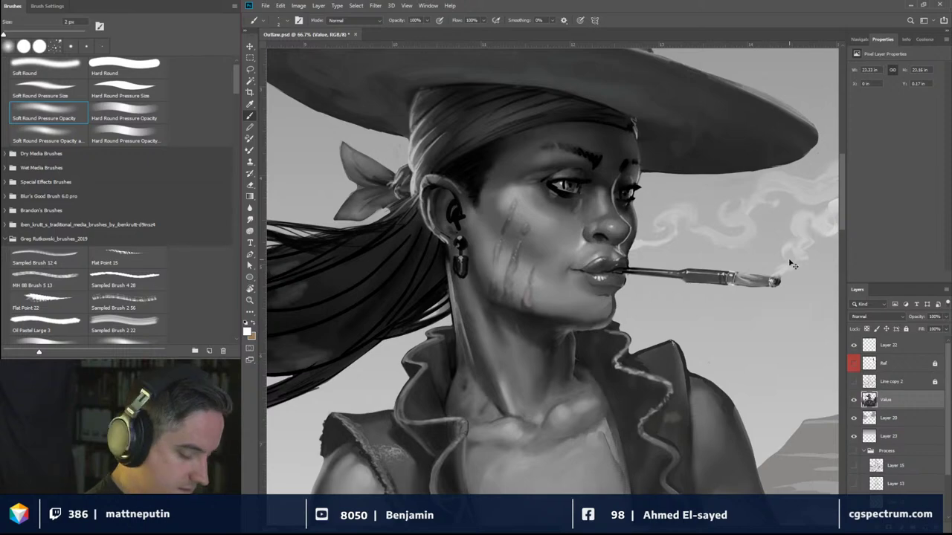
Step: Frame the cowgirl's vest and collar at 50% zoom and enlarge the brush to 10 px
key("ctrl+minus")
key("ctrl+minus")
key("ctrl+minus")
key("ctrl+minus")
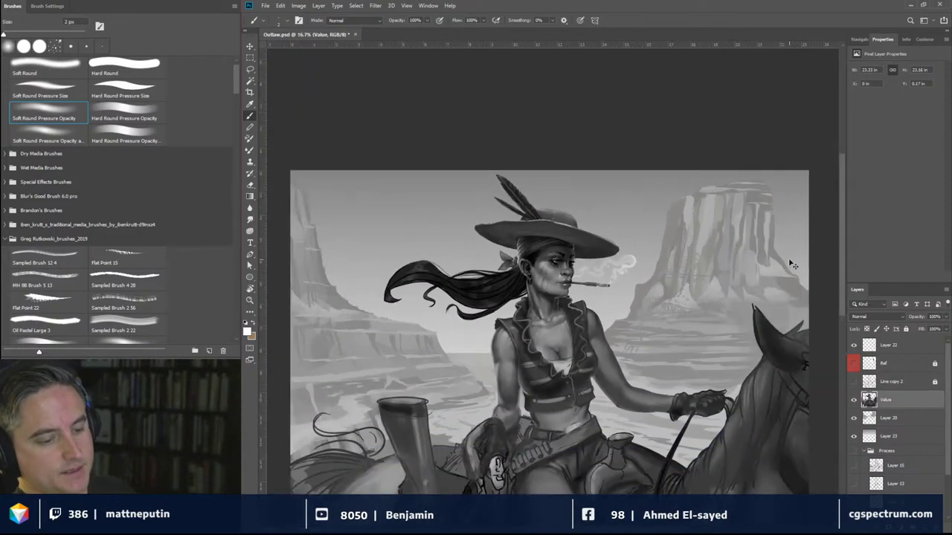
key("ctrl+minus")
key("ctrl+plus")
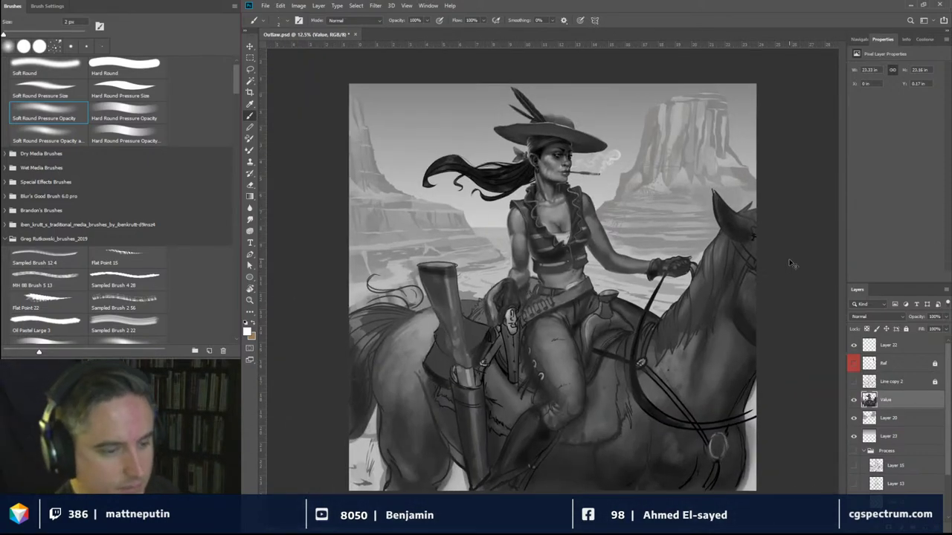
left_click_drag(658, 201, 668, 336)
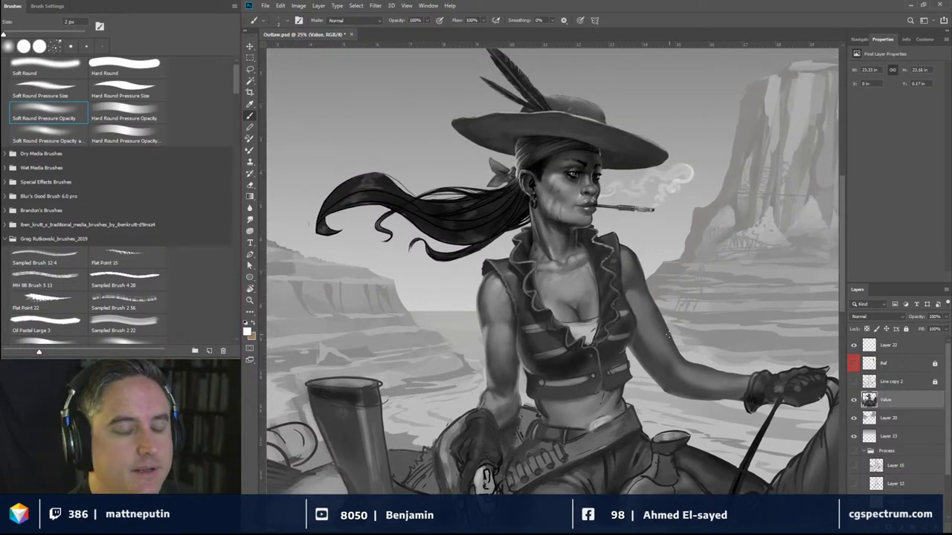
key("ctrl+plus")
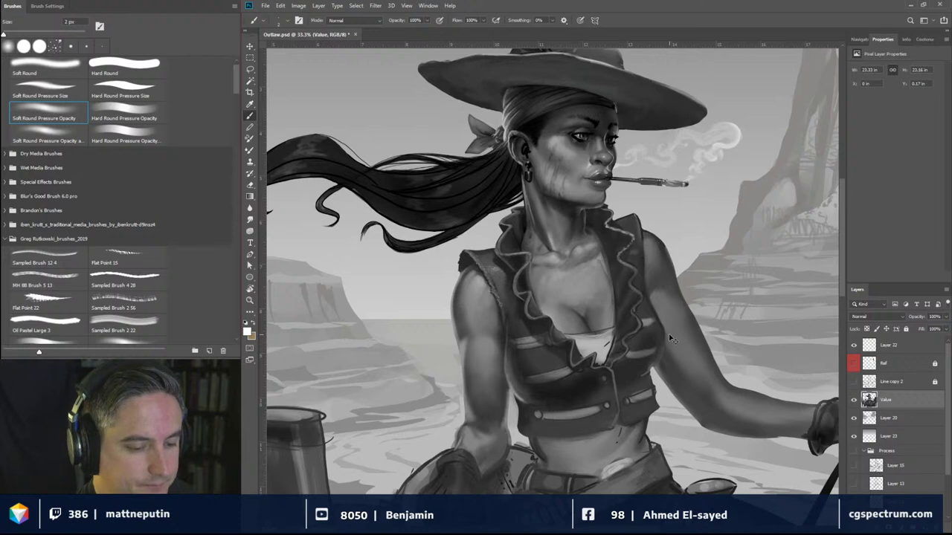
key("ctrl+plus")
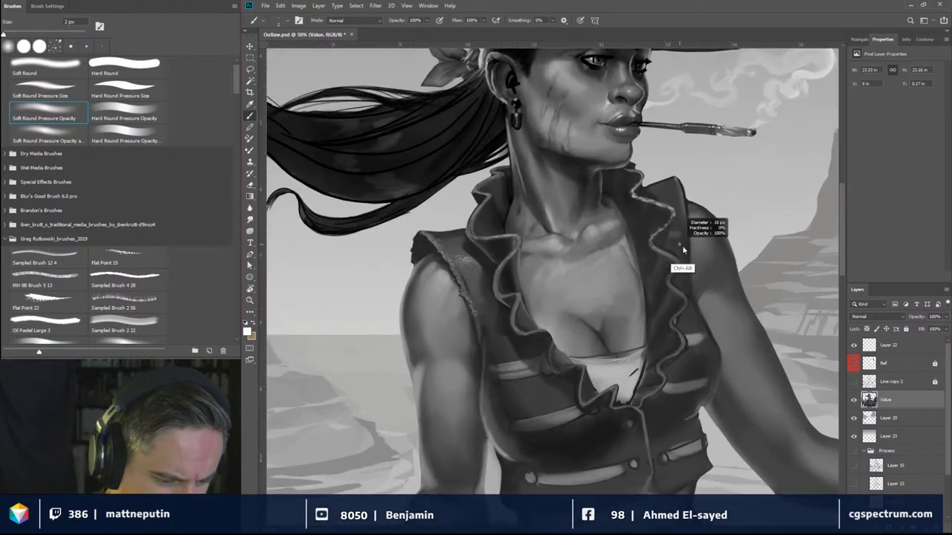
key("bracketright")
key("bracketright")
key("bracketright")
key("bracketright")
key("bracketright")
key("bracketright")
key("bracketright")
key("bracketright")
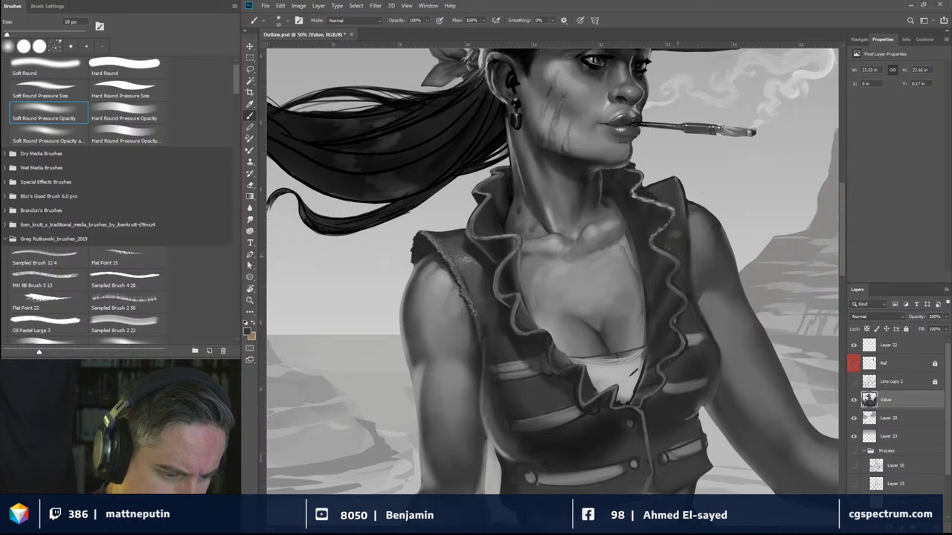
Step: Lasso a narrow strip along the vest collar's right edge, then return to a 9 px brush
key("bracketleft")
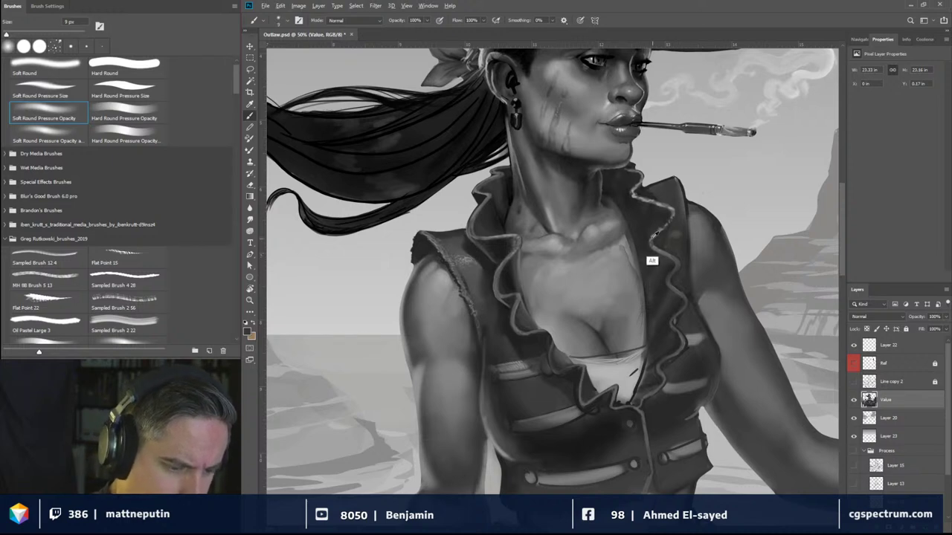
key("l")
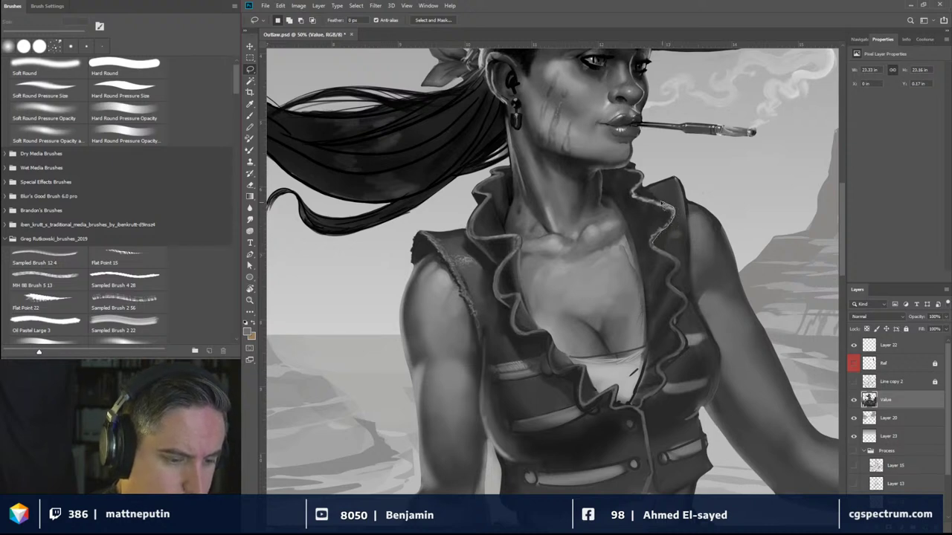
left_click_drag(648, 207, 673, 212)
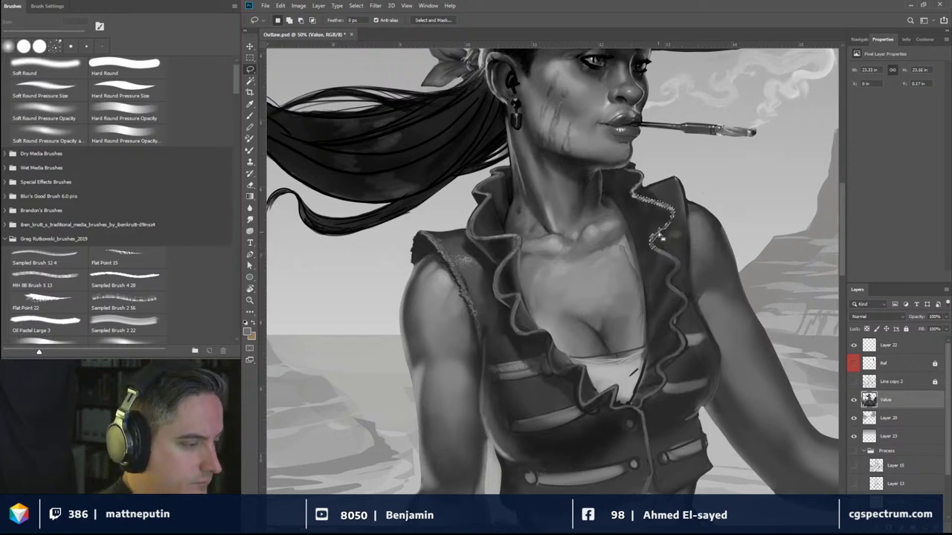
key("b")
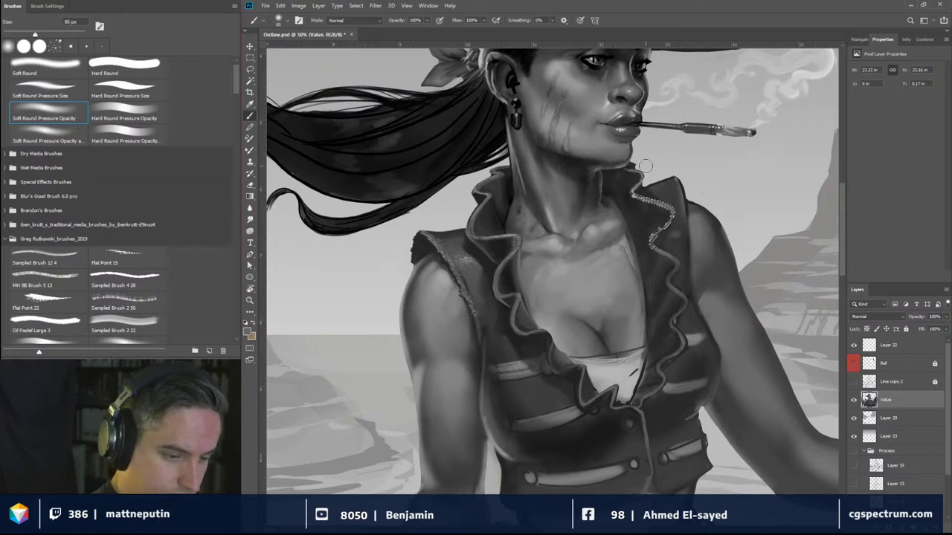
Step: Sample a darker collar tone, lock the Value layer's transparency, then deselect and zoom out
key("i")
left_click(657, 186)
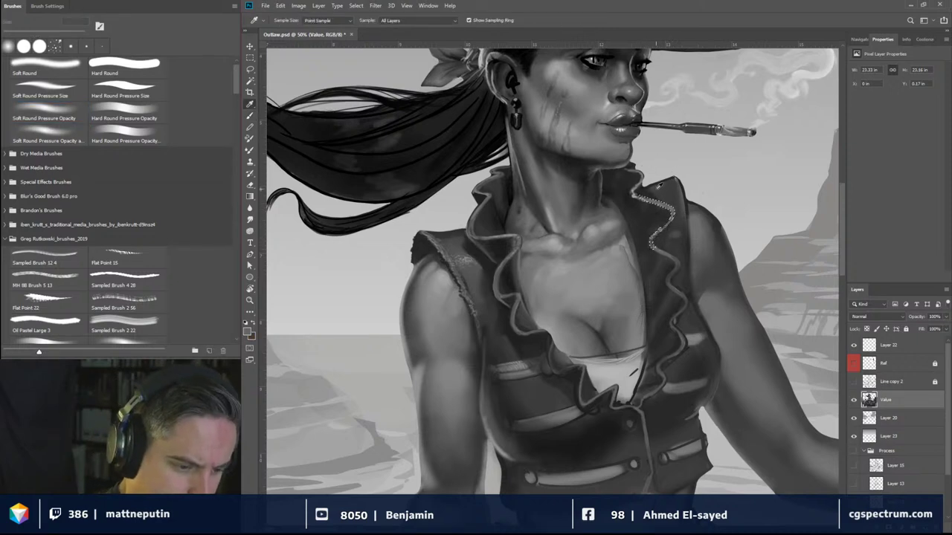
left_click(664, 186)
key("b")
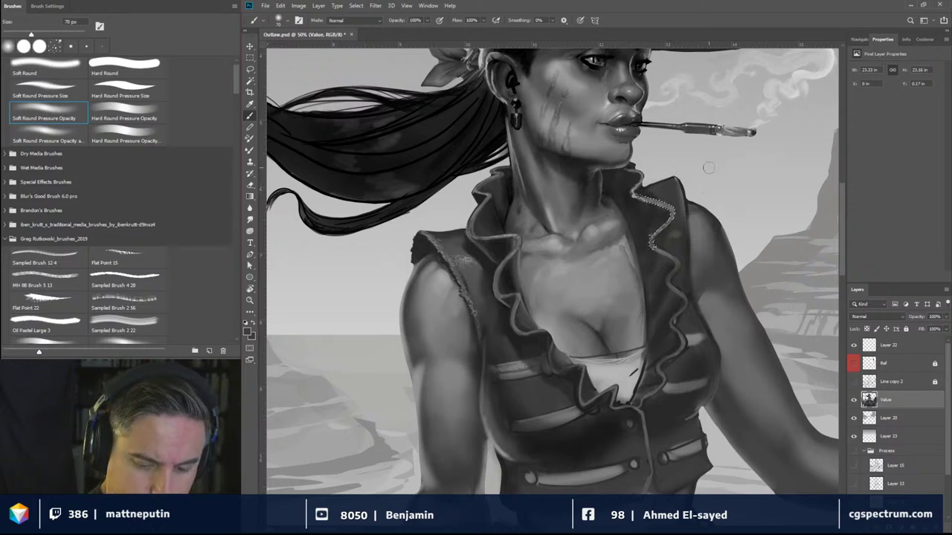
key("slash")
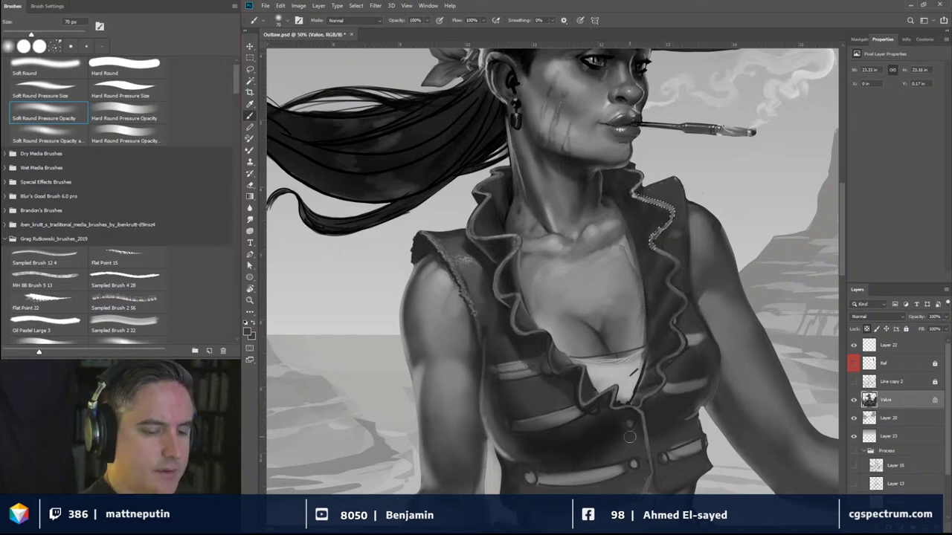
key("ctrl+d")
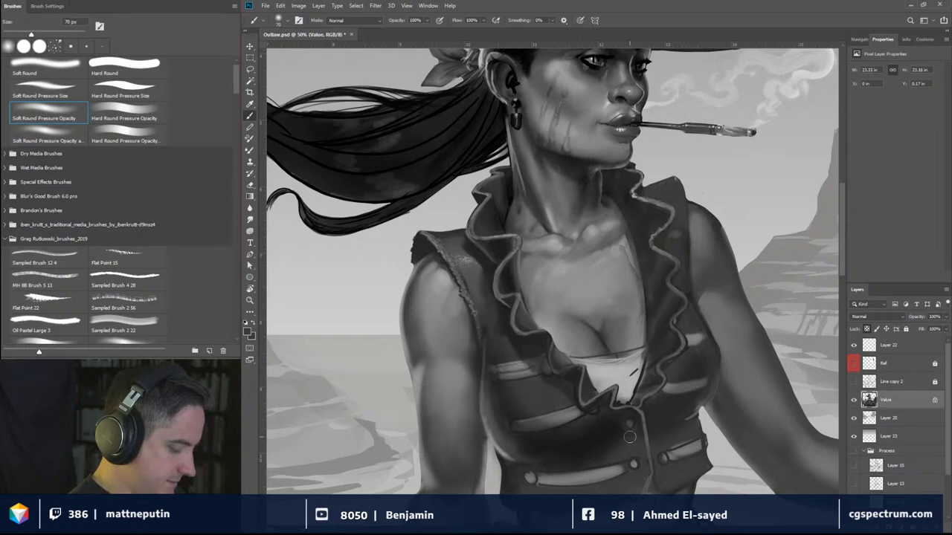
key("ctrl+minus")
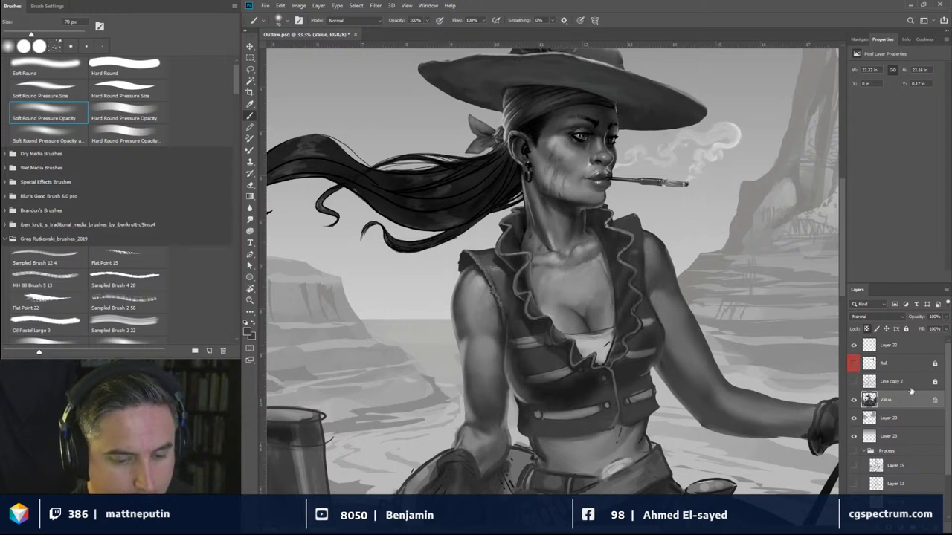
Step: Toggle the Value layer off and on to compare, then zoom out to the whole canvas
left_click(854, 400)
left_click(854, 400)
key("ctrl+minus")
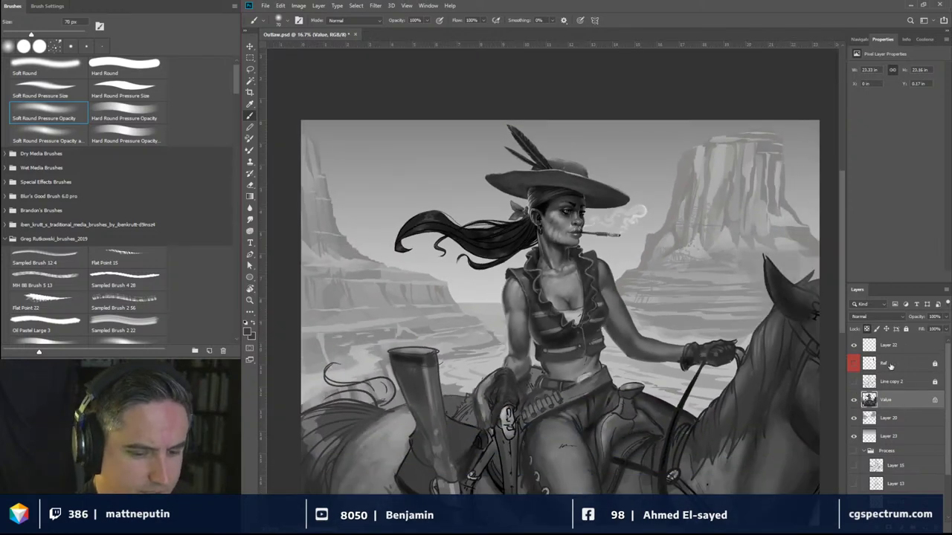
Step: Show the Ref photo and add a Gradient Map adjustment above Line copy 2
left_click(854, 365)
left_click(853, 364)
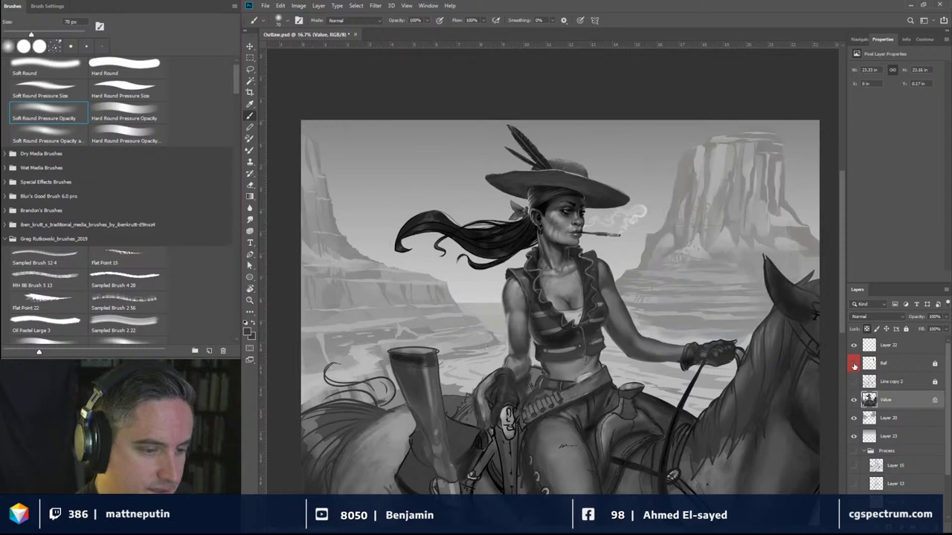
left_click(853, 364)
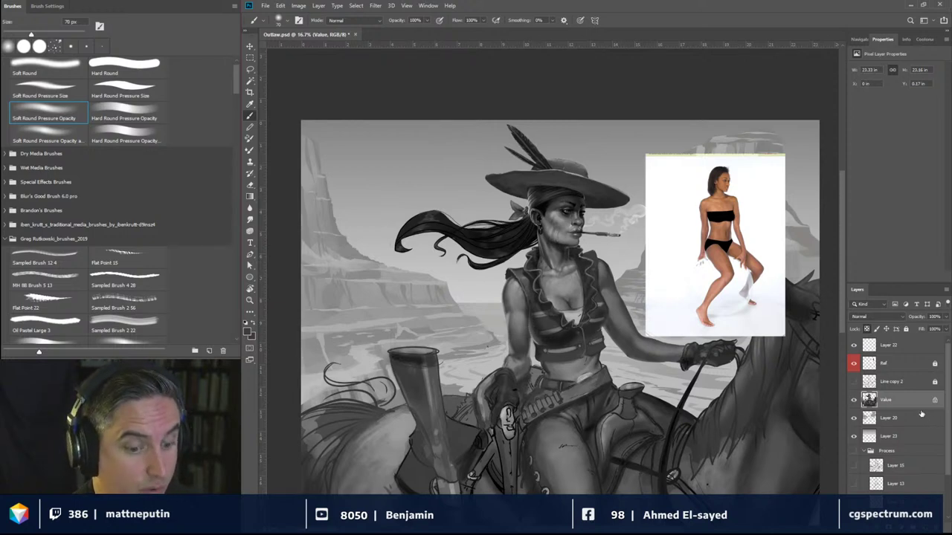
left_click(913, 369)
left_click(913, 384)
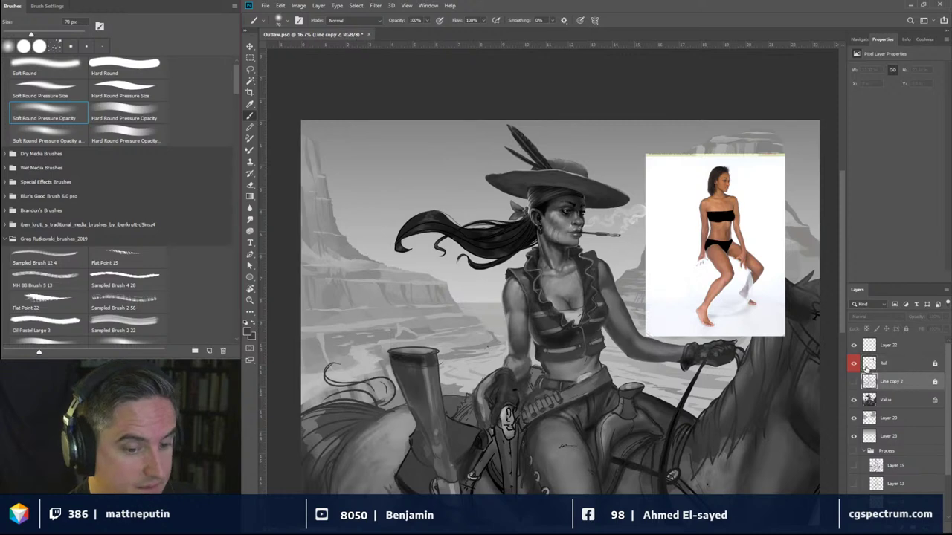
left_click(885, 522)
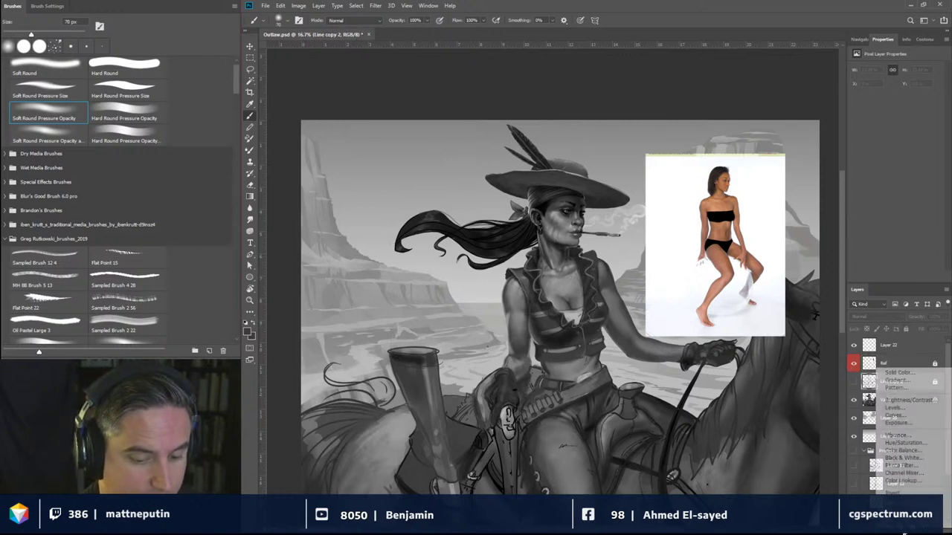
left_click(899, 506)
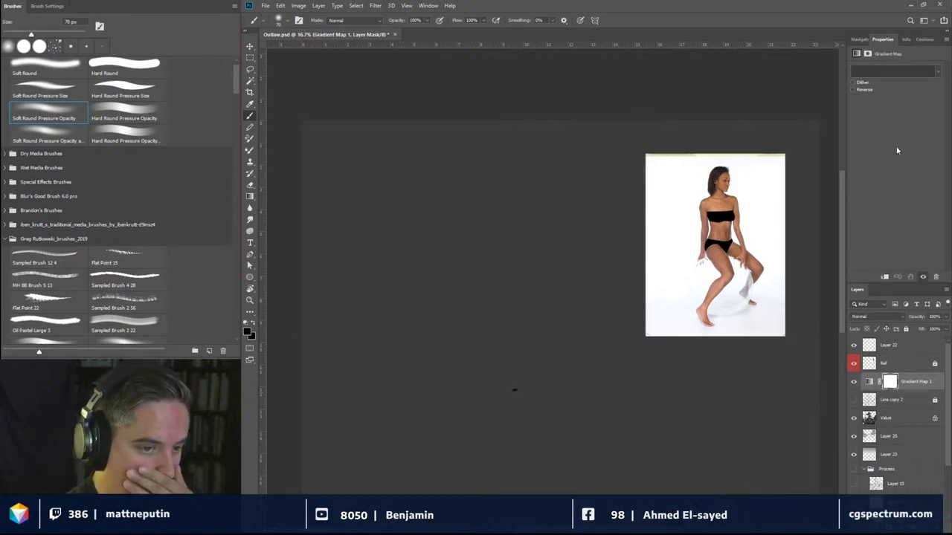
Step: Set the gradient stops to dark red on the left and pale pink on the right
left_click(887, 73)
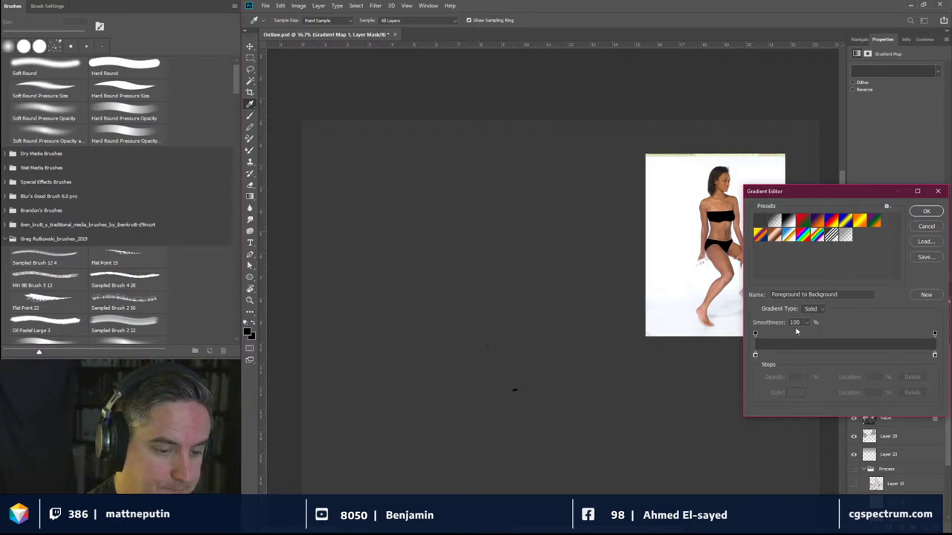
left_click(757, 355)
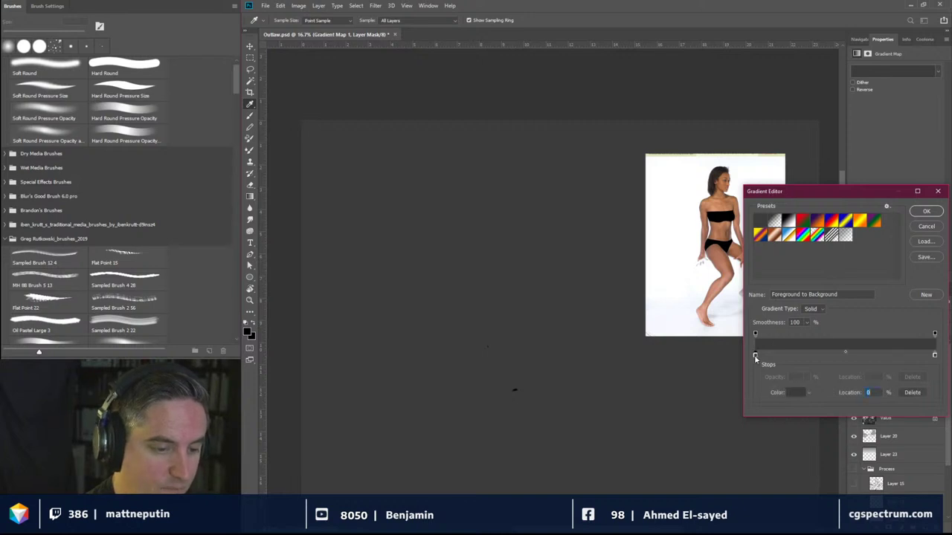
left_click(797, 393)
left_click_drag(755, 375, 787, 376)
left_click(885, 285)
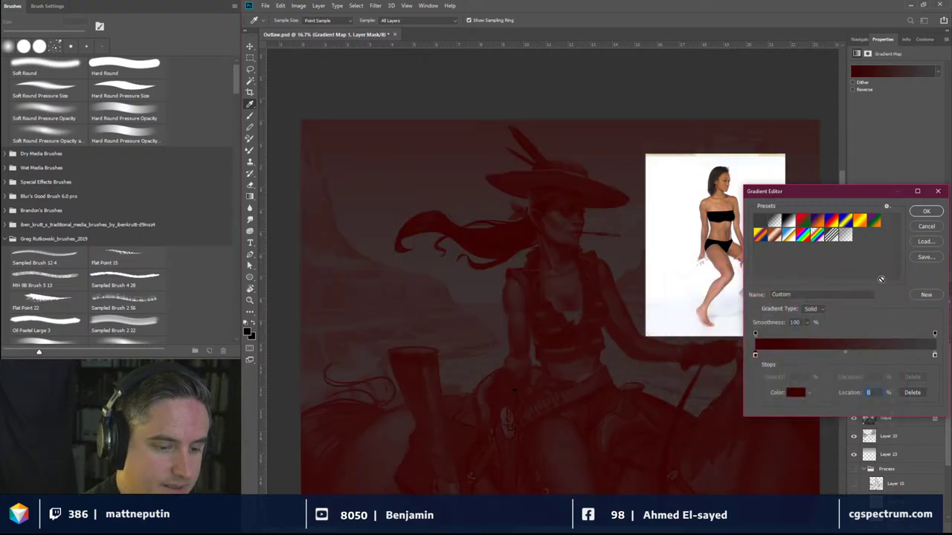
left_click(935, 355)
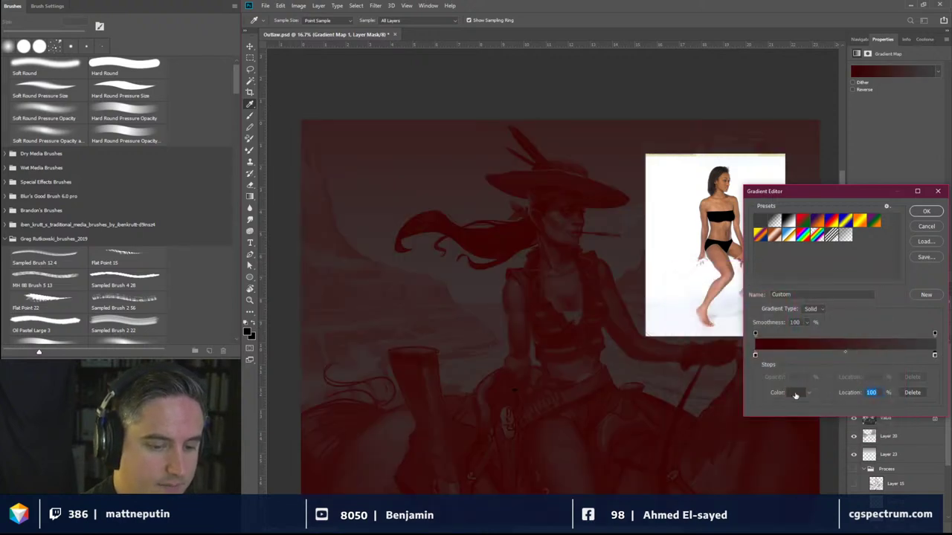
left_click(795, 392)
left_click(739, 328)
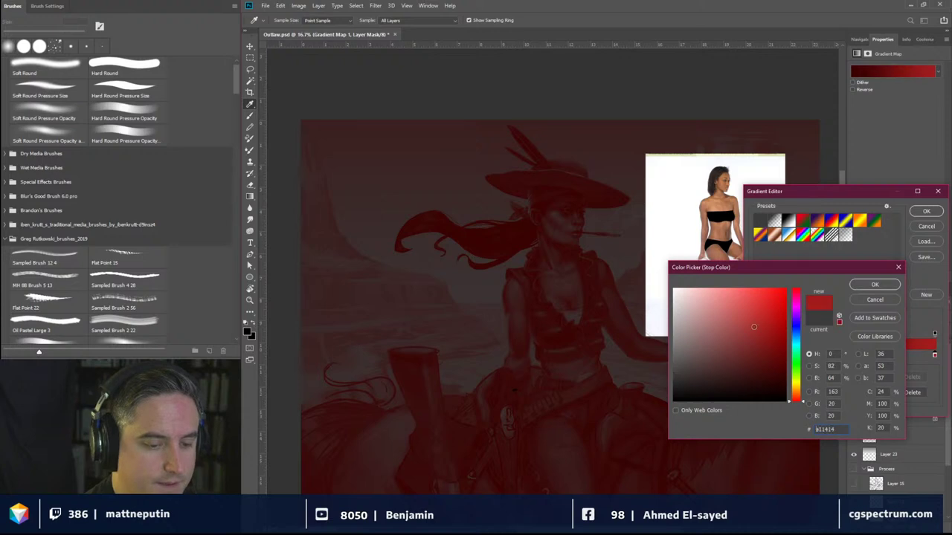
mouse_move(739, 328)
left_mouse_down()
mouse_move(723, 337)
mouse_move(715, 323)
mouse_move(725, 321)
left_mouse_up()
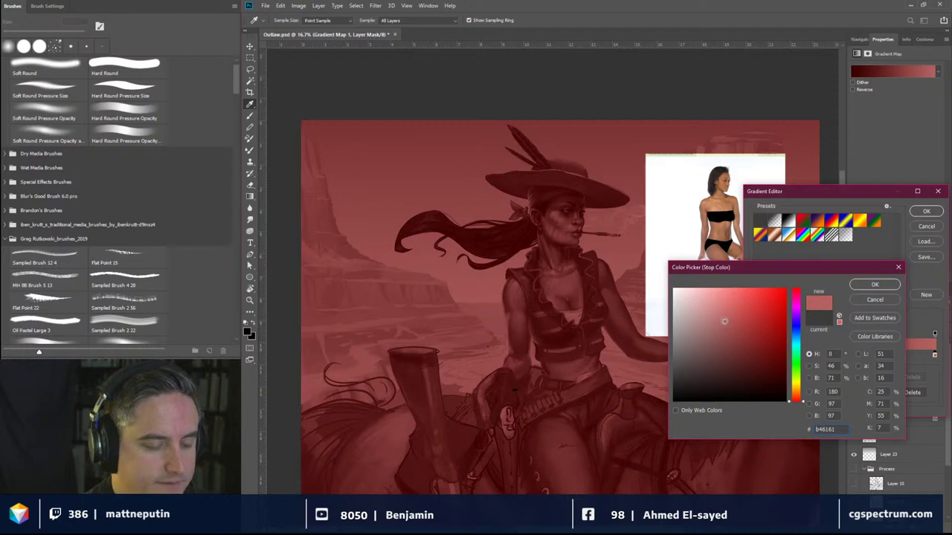
left_click_drag(724, 321, 725, 287)
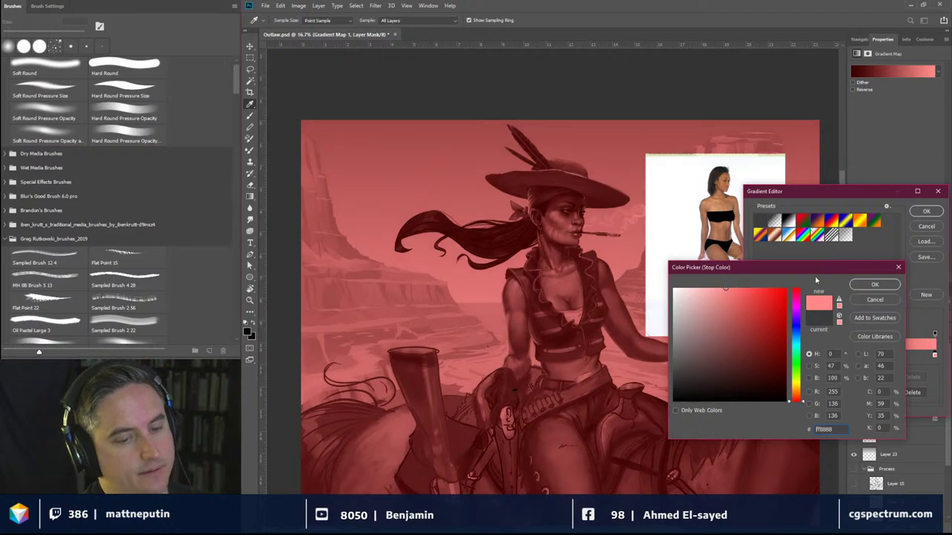
left_click(868, 285)
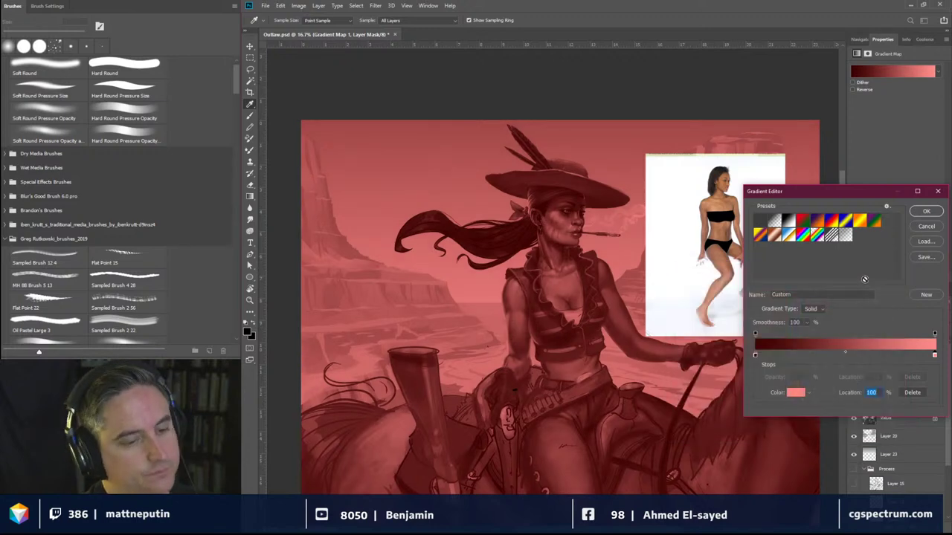
left_click(924, 214)
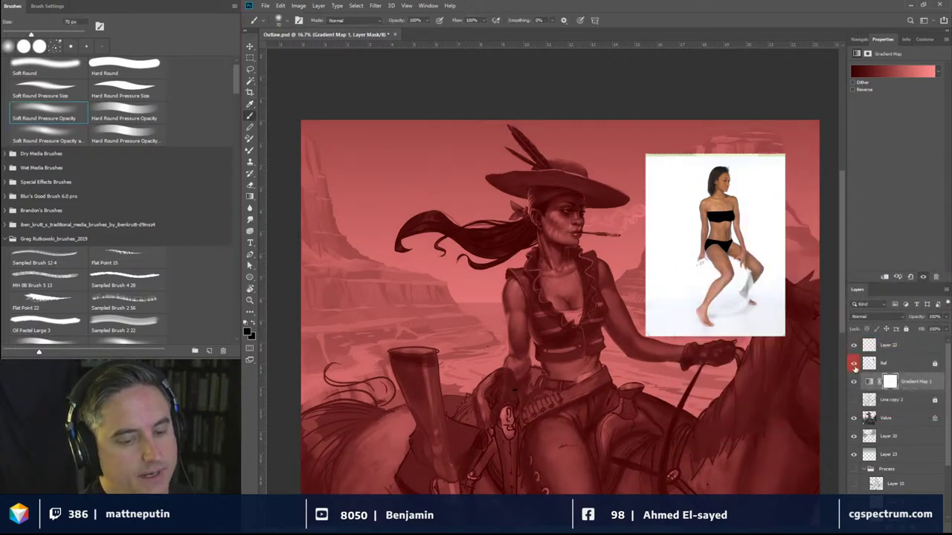
Step: Add a new Layer 24 above Gradient Map 1 with Overlay blending
left_click(916, 385)
key("ctrl+shift+alt+n")
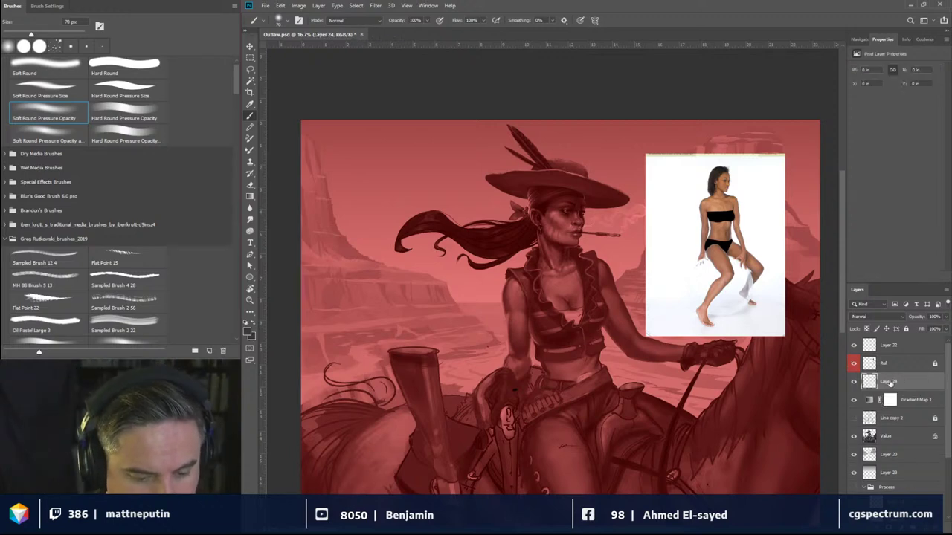
left_click(883, 318)
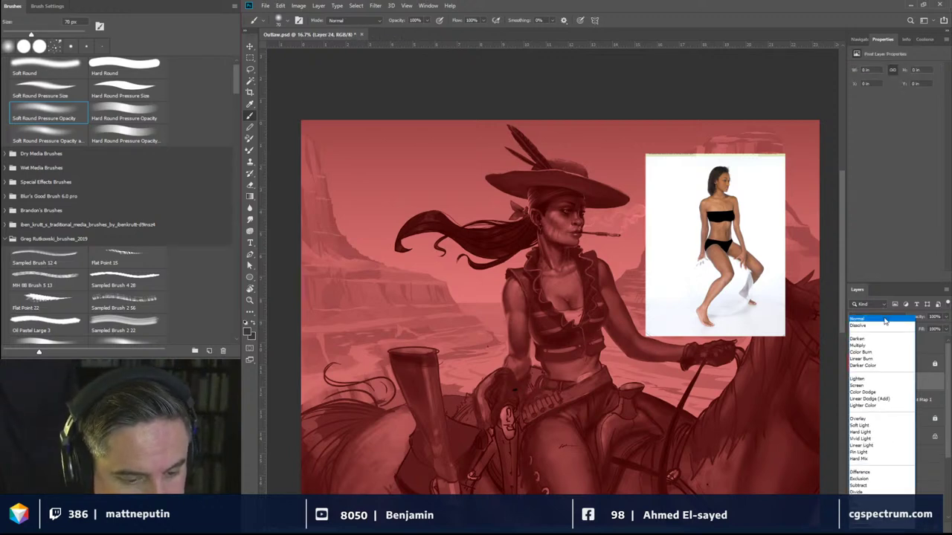
left_click(860, 420)
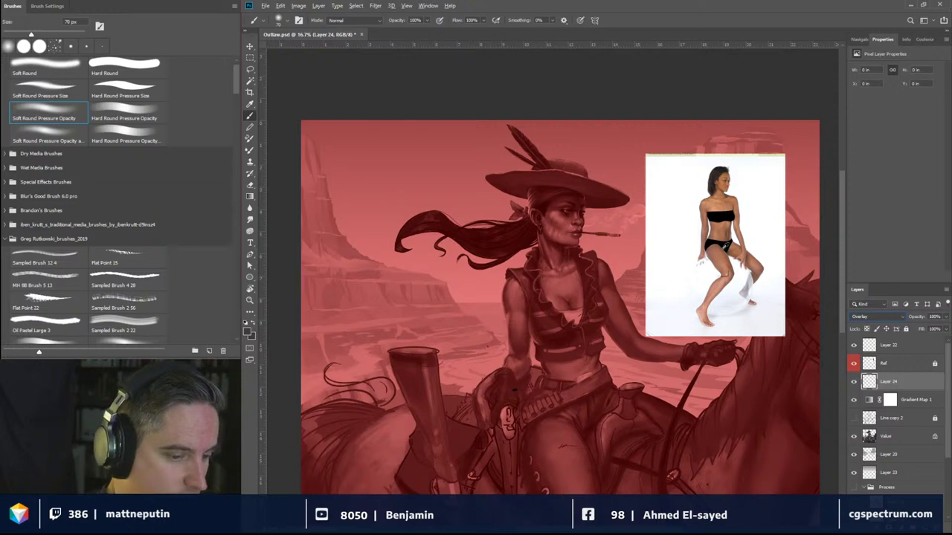
Step: Paint a skin tone sampled from the reference across the chest with a ~238 px brush
left_click(716, 254, "alt")
left_click_drag(568, 305, 571, 305)
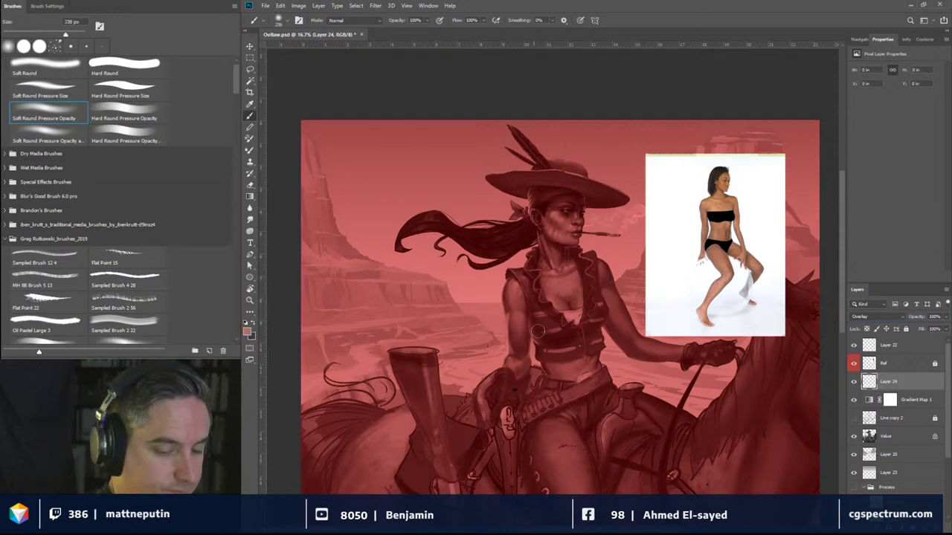
left_click(595, 287)
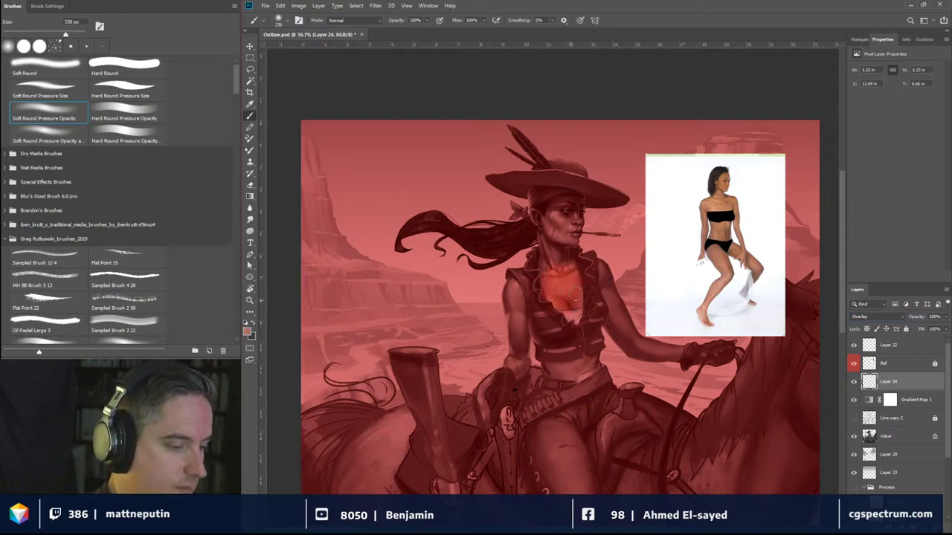
left_click_drag(551, 292, 578, 290)
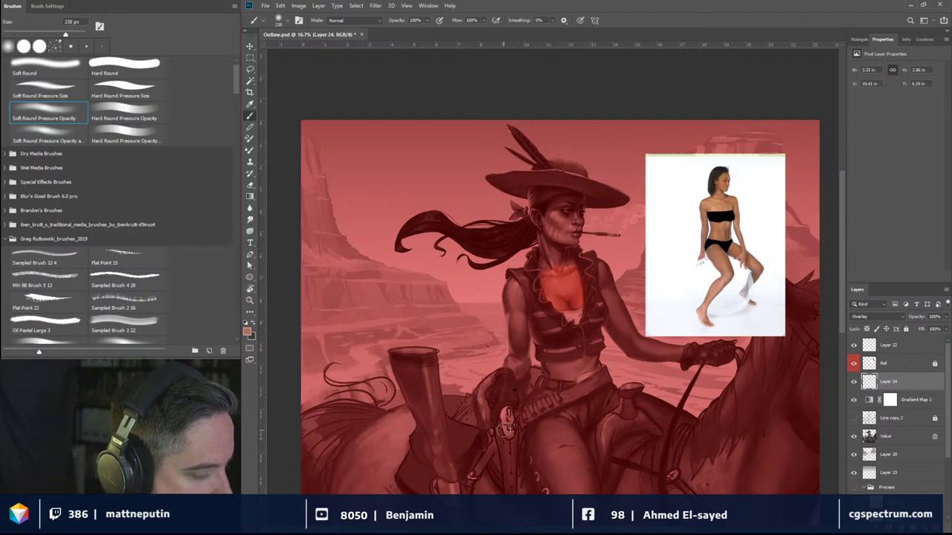
left_click(882, 319)
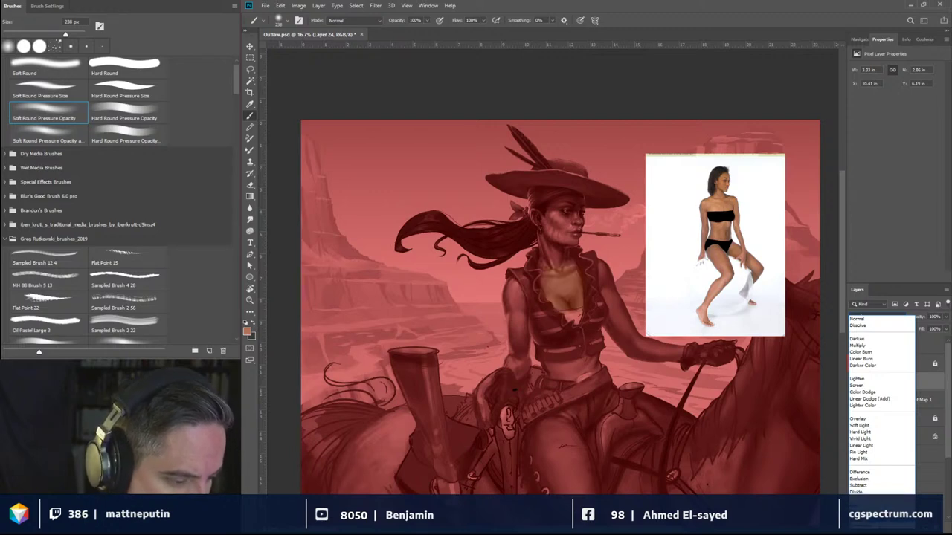
Step: Switch Layer 24 to Color blending and paint skin tone over the chest, neck and face
left_click(863, 520)
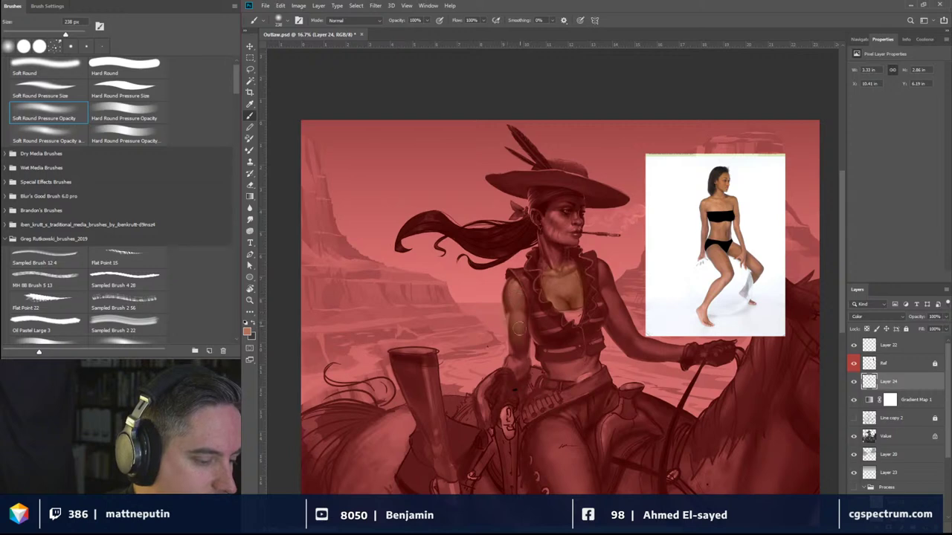
left_click_drag(518, 307, 510, 349)
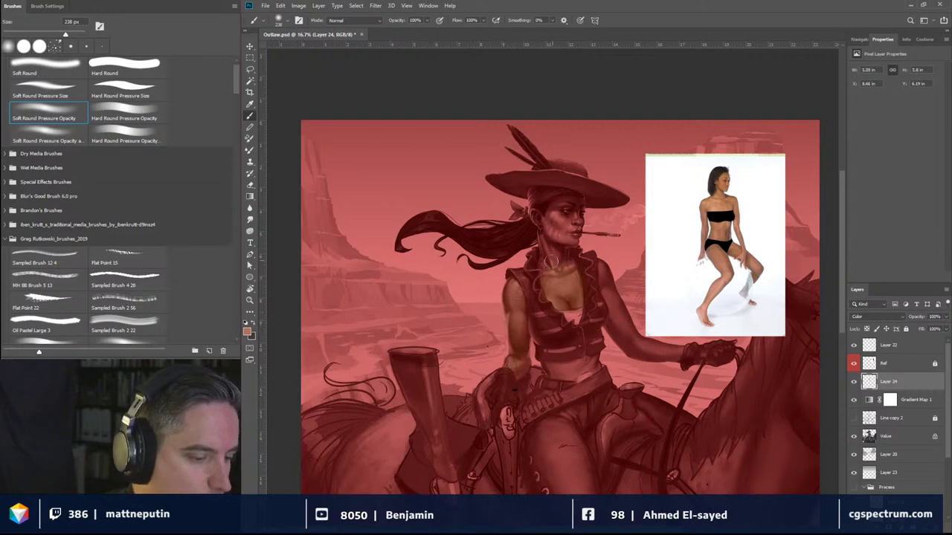
mouse_move(545, 253)
left_mouse_down()
mouse_move(545, 240)
mouse_move(564, 259)
left_mouse_up()
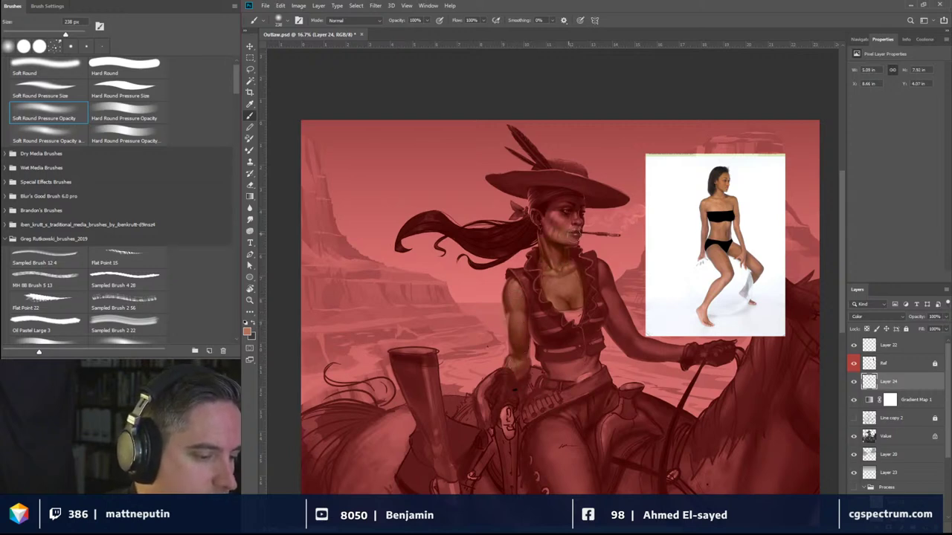
mouse_move(575, 206)
left_mouse_down()
mouse_move(541, 226)
mouse_move(554, 206)
left_mouse_up()
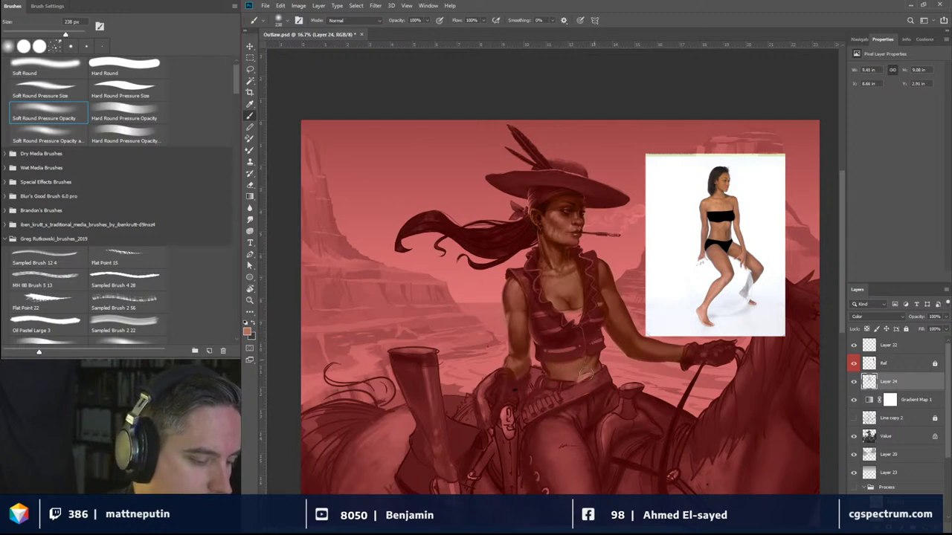
left_click_drag(574, 211, 569, 192)
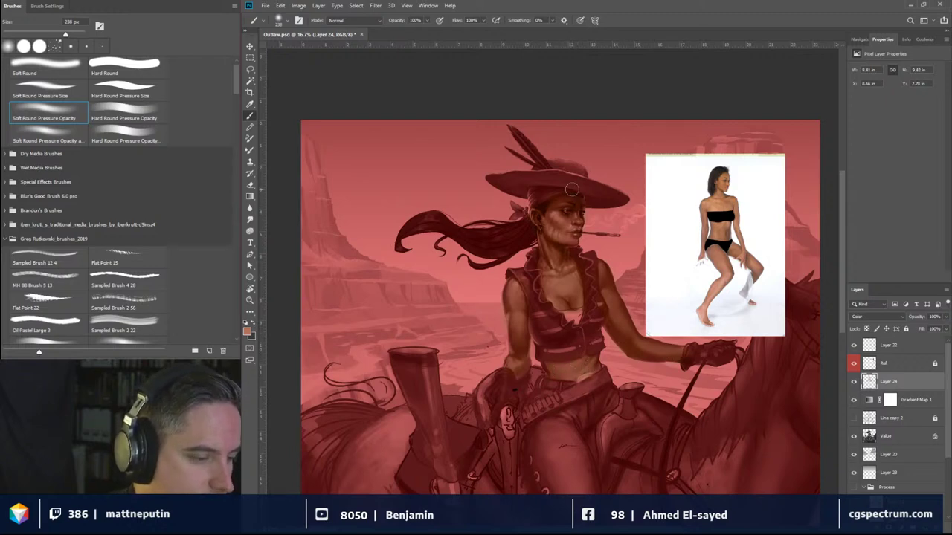
Step: Paint a muted blue over the rider's leg, jeans and hip
left_click(599, 236, "alt")
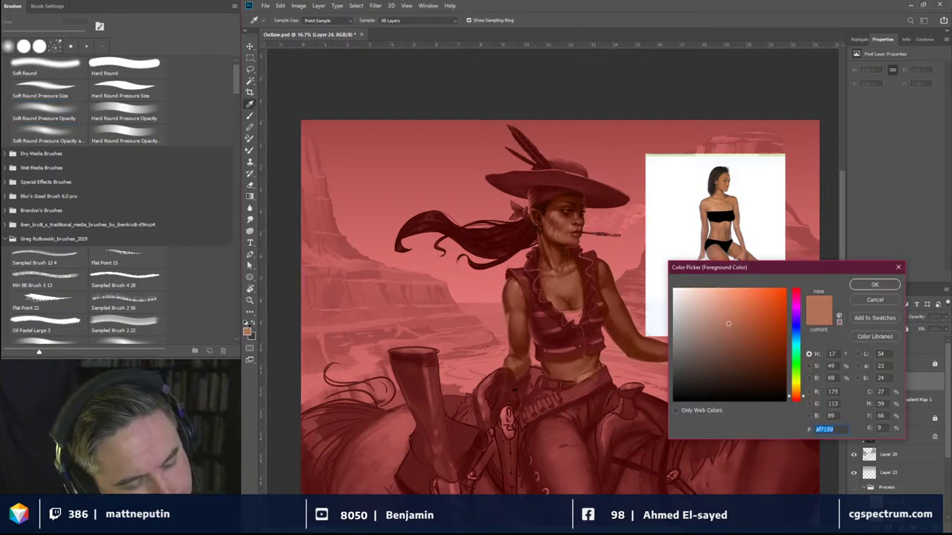
left_click(794, 374)
mouse_move(794, 374)
left_mouse_down()
mouse_move(794, 334)
mouse_move(724, 354)
mouse_move(733, 343)
left_mouse_up()
left_click(874, 284)
left_click_drag(550, 427, 537, 464)
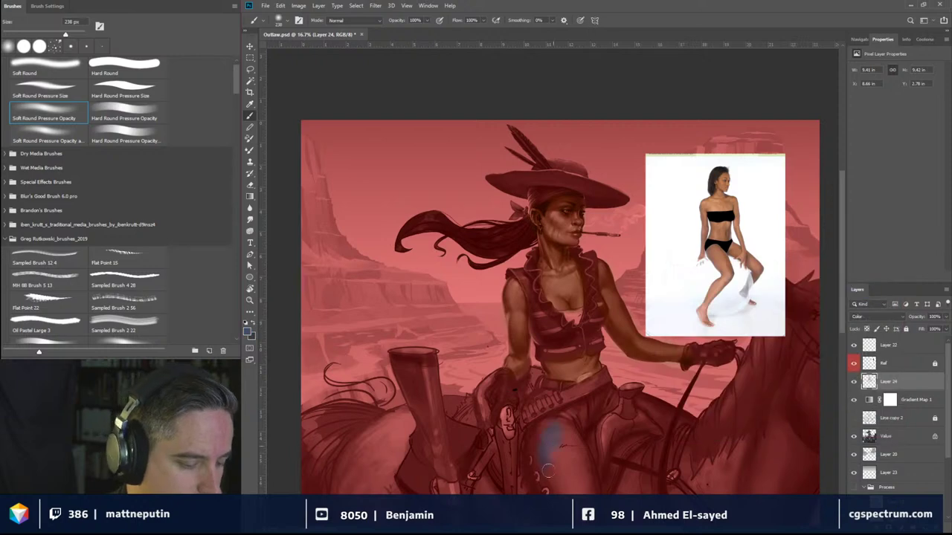
left_click_drag(559, 425, 575, 434)
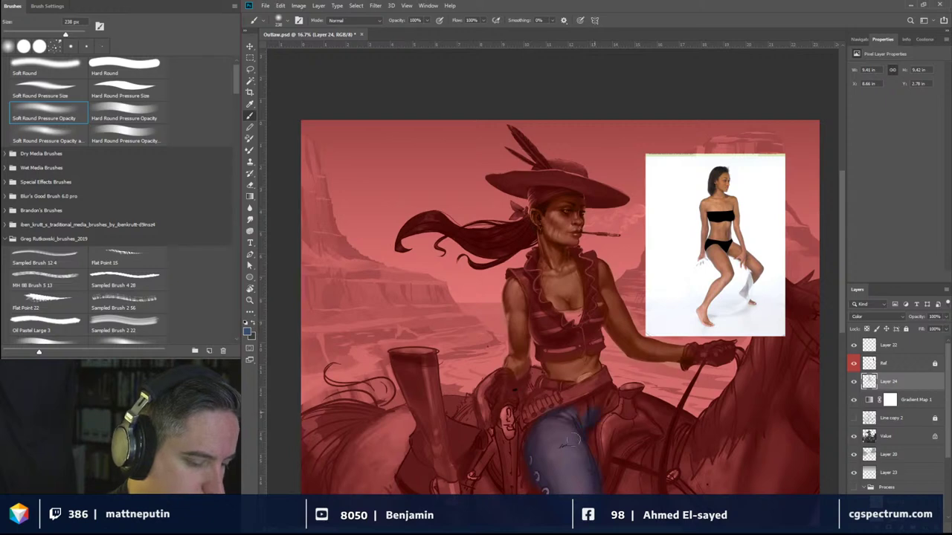
mouse_move(572, 440)
left_mouse_down()
mouse_move(542, 434)
mouse_move(604, 395)
mouse_move(598, 408)
mouse_move(651, 404)
mouse_move(668, 428)
mouse_move(643, 401)
mouse_move(680, 420)
left_mouse_up()
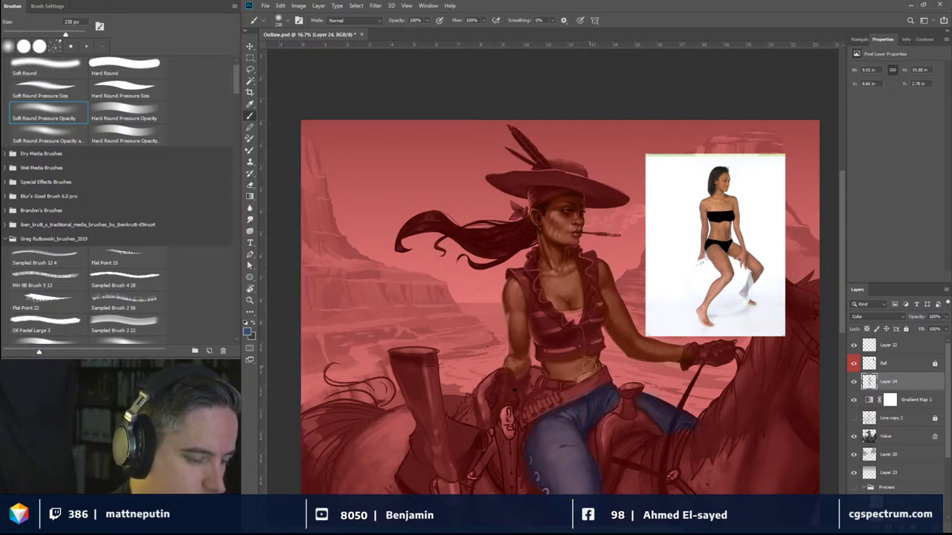
left_click_drag(588, 364, 580, 365)
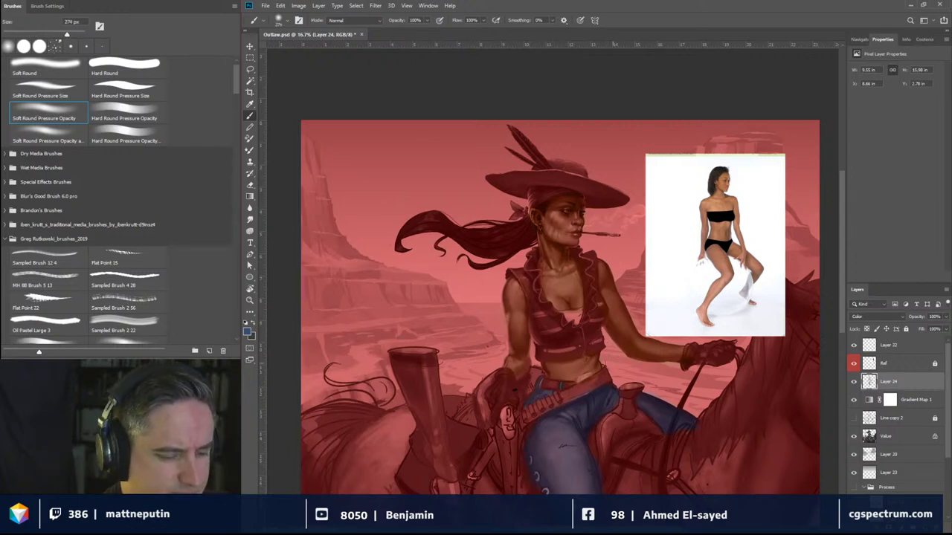
Step: Deepen the lower jeans with a darker blue and touch up the denim
left_click(248, 332)
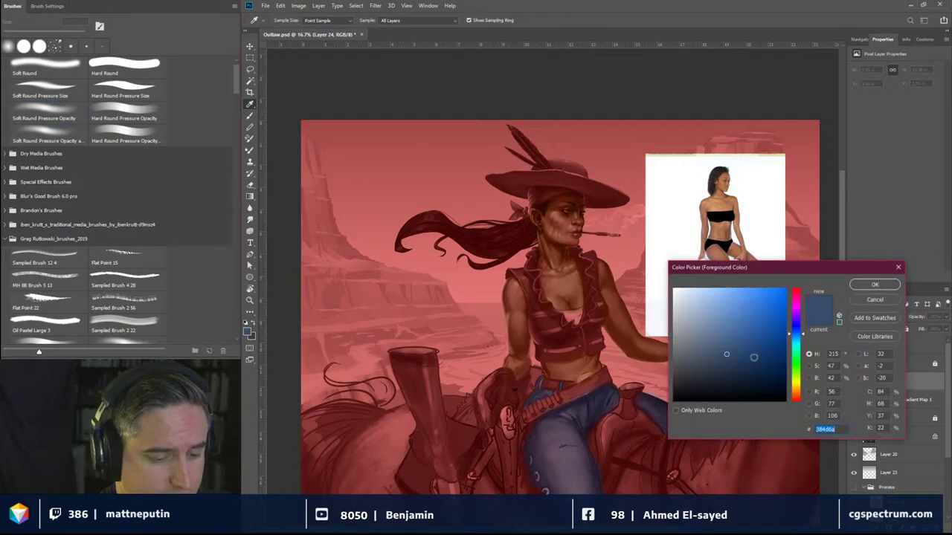
left_click(714, 374)
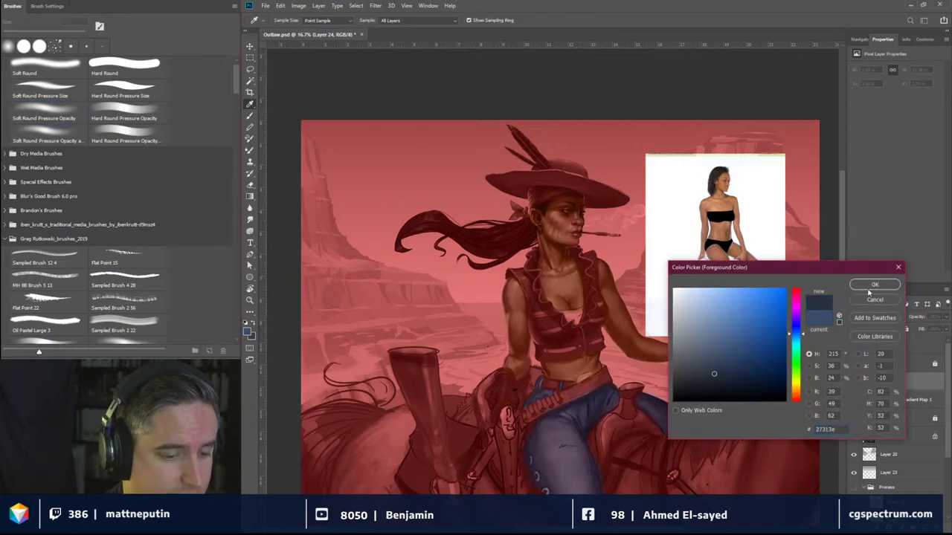
key("ctrl+minus")
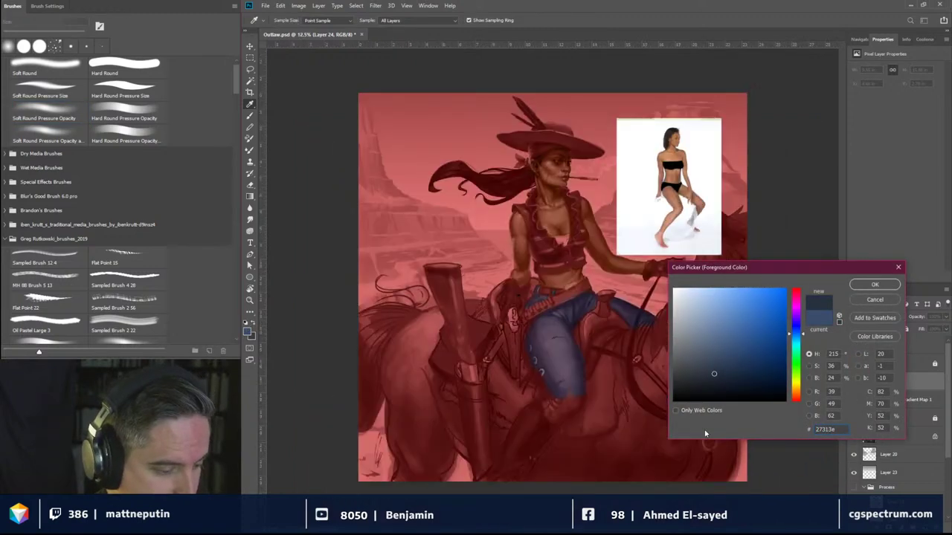
left_click(862, 287)
key("b")
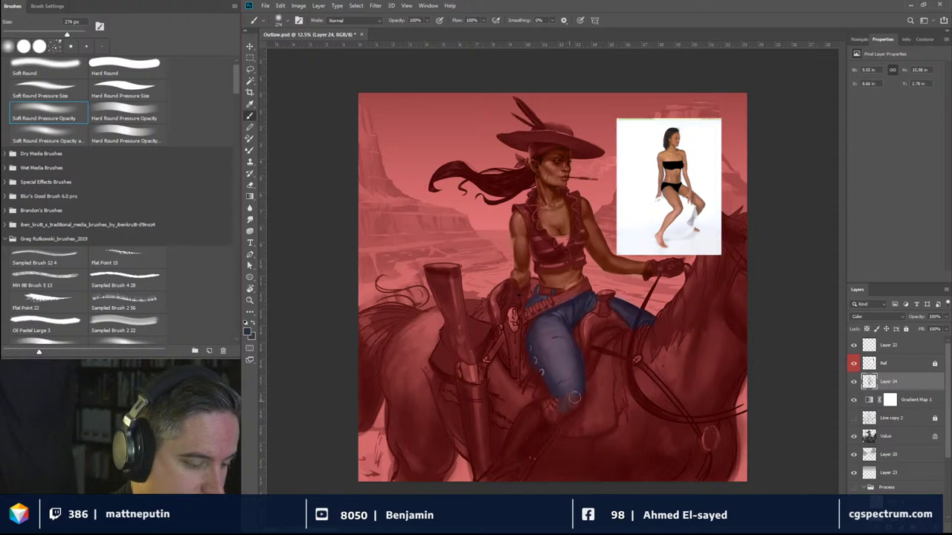
left_click_drag(560, 411, 538, 403)
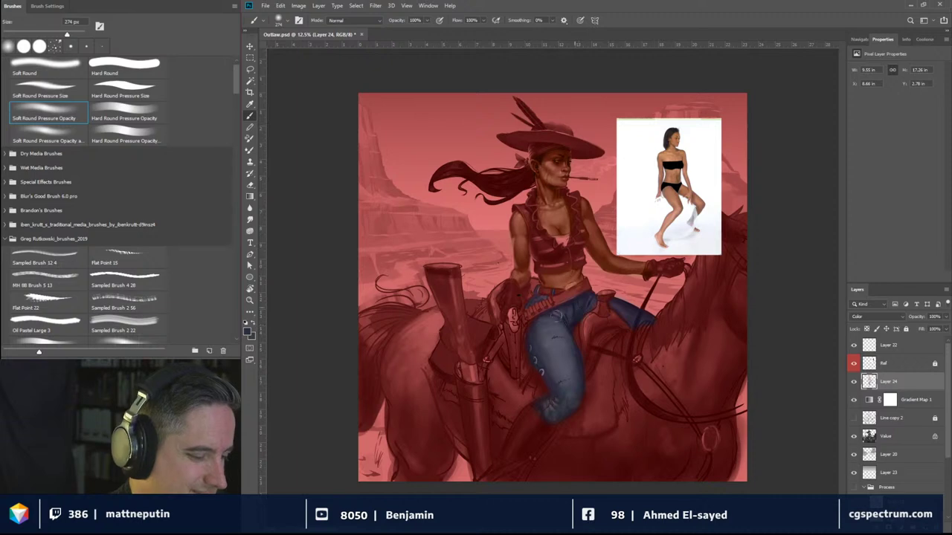
left_click_drag(630, 310, 638, 322)
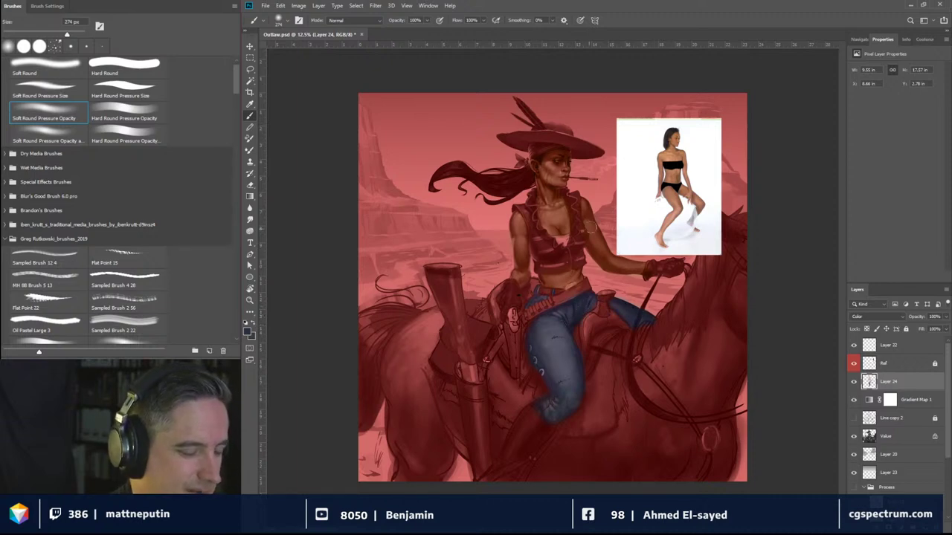
left_click(248, 333)
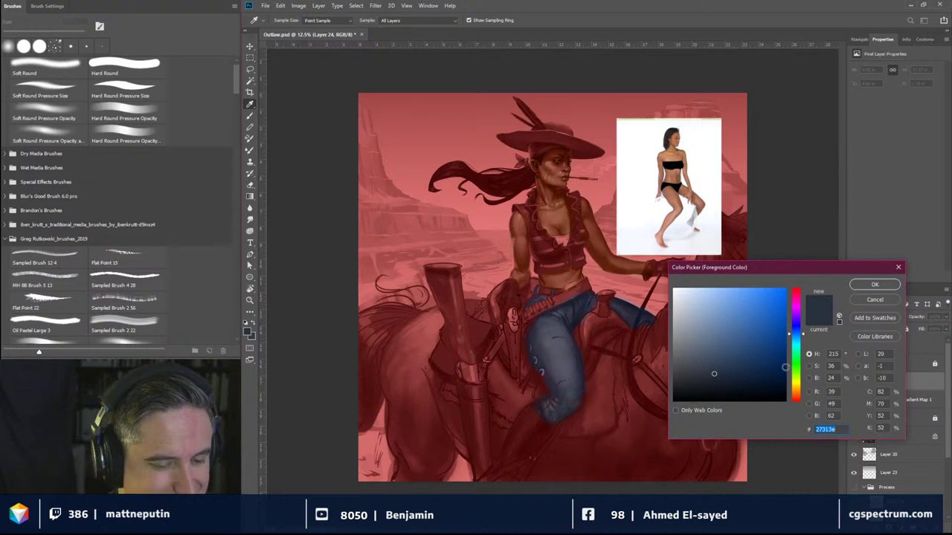
Step: Pick a brown and paint it over the horse's neck, head and chest, hiding the reference
left_click(797, 390)
left_click(710, 342)
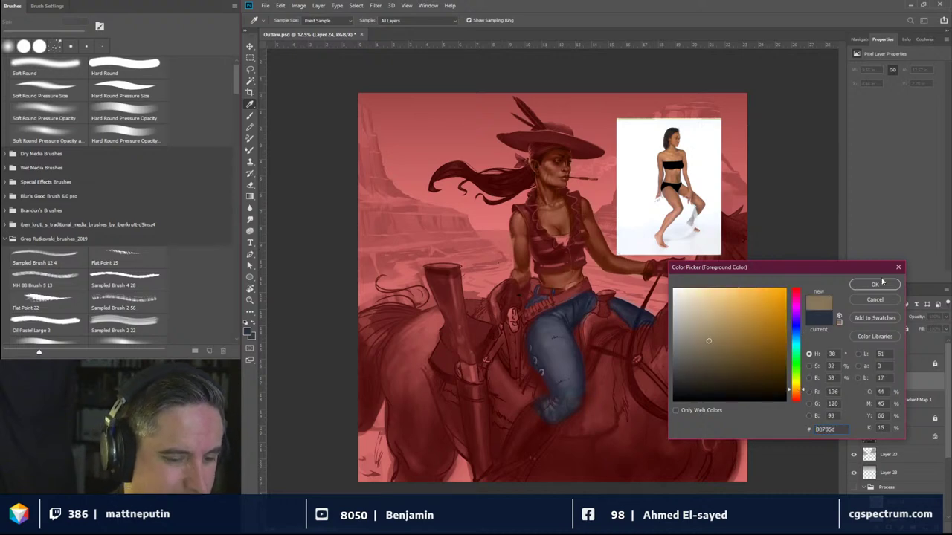
left_click(874, 284)
mouse_move(637, 404)
left_mouse_down()
mouse_move(679, 365)
mouse_move(698, 358)
mouse_move(664, 411)
mouse_move(716, 349)
mouse_move(712, 451)
mouse_move(709, 384)
mouse_move(651, 462)
mouse_move(603, 472)
mouse_move(636, 376)
mouse_move(562, 480)
mouse_move(641, 358)
mouse_move(683, 351)
mouse_move(643, 356)
mouse_move(711, 311)
mouse_move(707, 337)
mouse_move(725, 283)
left_mouse_up()
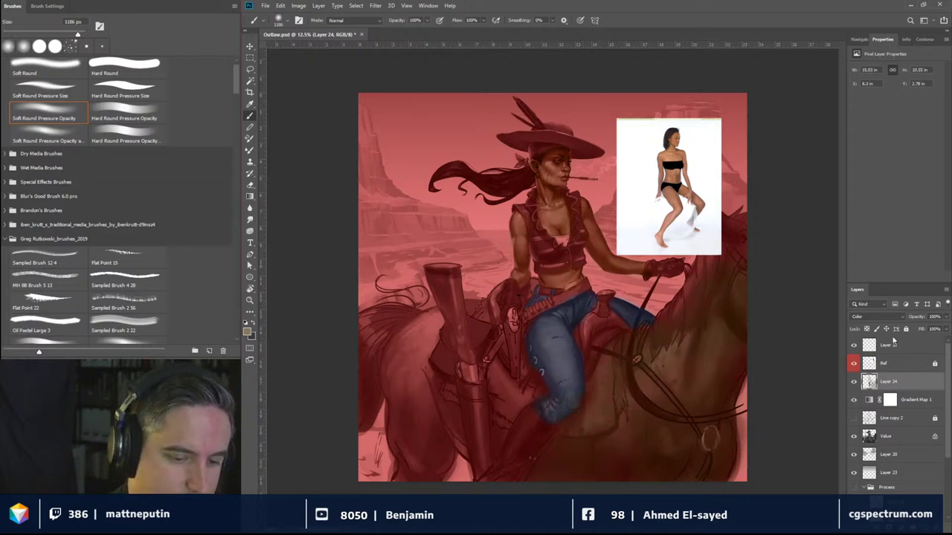
left_click(854, 363)
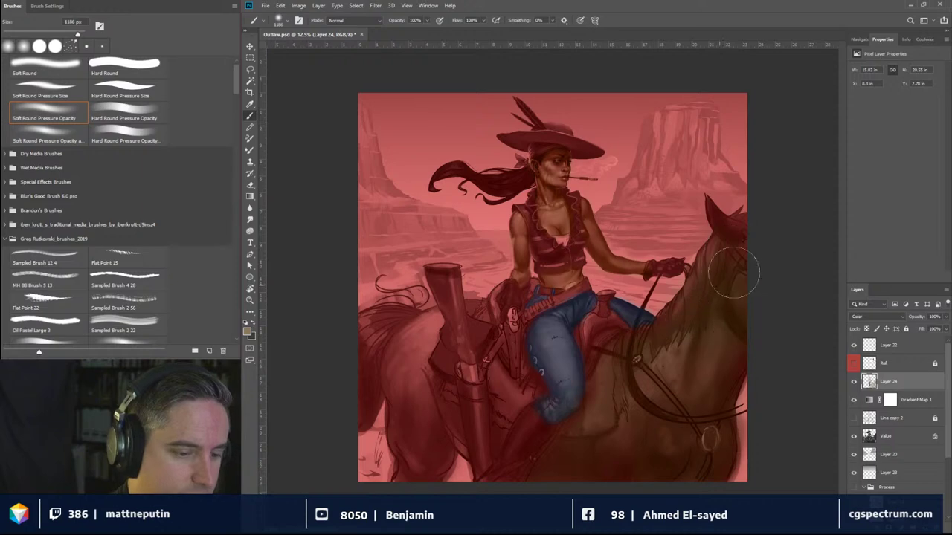
mouse_move(749, 242)
left_mouse_down()
mouse_move(737, 293)
mouse_move(643, 413)
mouse_move(678, 350)
mouse_move(649, 445)
mouse_move(690, 418)
mouse_move(597, 433)
left_mouse_up()
Step: Extend the brown tint across the horse's rear, flank and neck, resizing the brush to 400-700 px
mouse_move(563, 397)
left_mouse_down()
mouse_move(510, 405)
mouse_move(528, 435)
mouse_move(537, 430)
left_mouse_up()
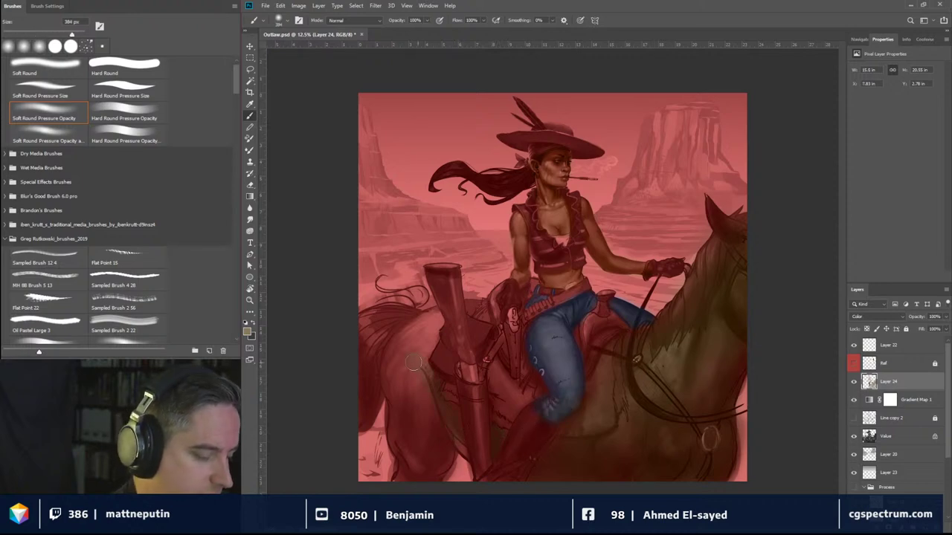
mouse_move(413, 363)
left_mouse_down()
mouse_move(446, 366)
mouse_move(436, 320)
mouse_move(413, 347)
left_mouse_up()
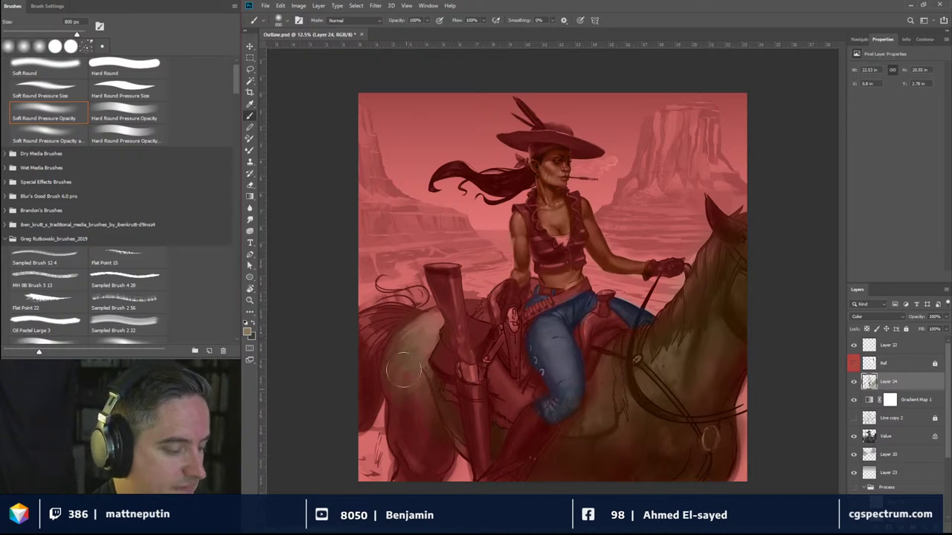
left_click_drag(413, 456, 393, 372)
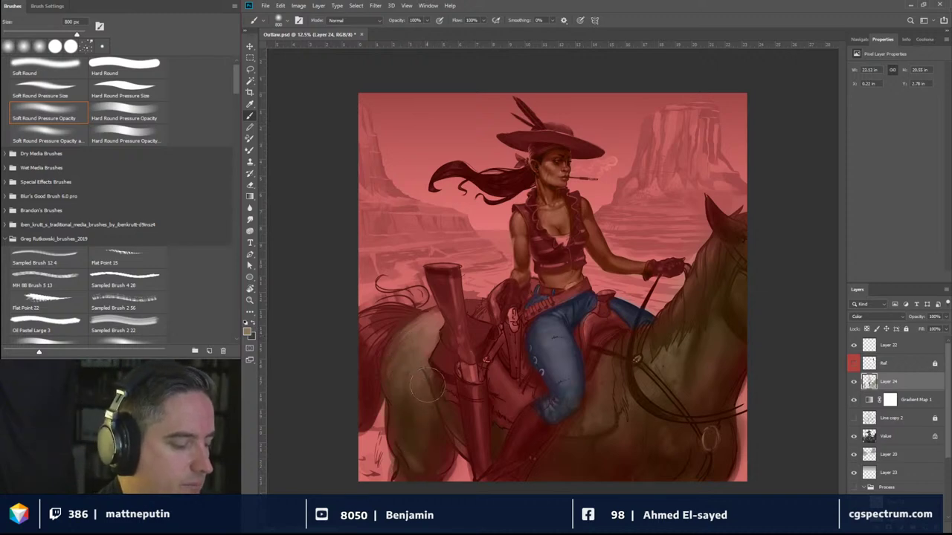
key("bracketleft")
key("bracketleft")
key("bracketleft")
key("bracketleft")
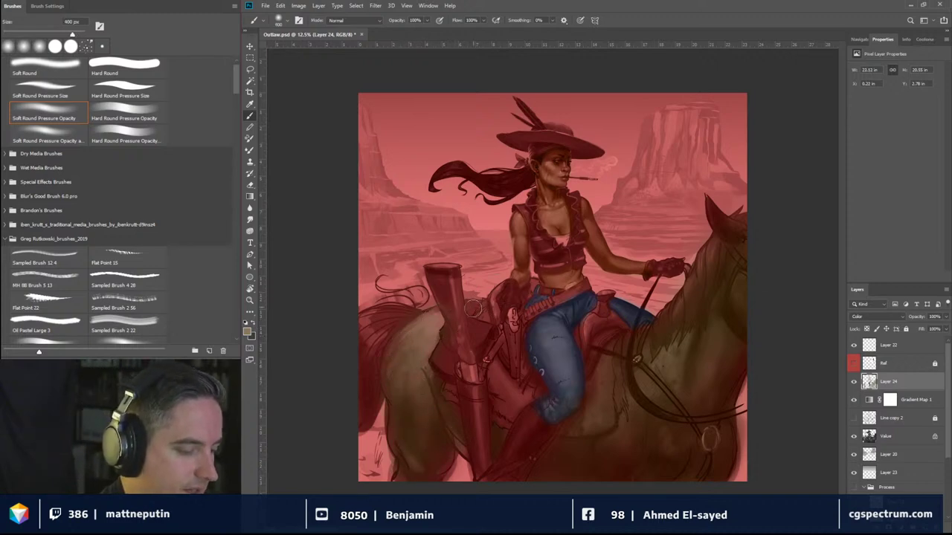
key("bracketright")
key("bracketright")
key("bracketright")
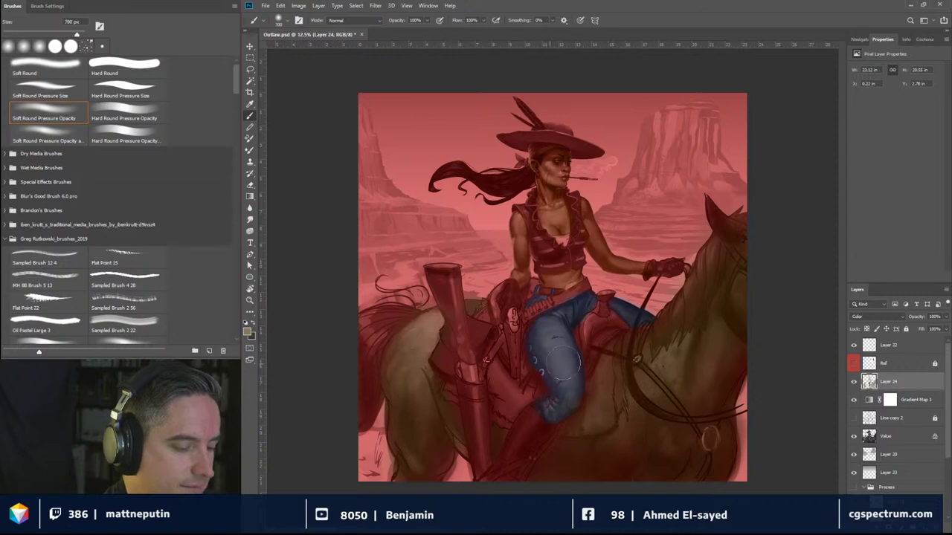
mouse_move(686, 347)
left_mouse_down()
mouse_move(688, 335)
mouse_move(678, 340)
left_mouse_up()
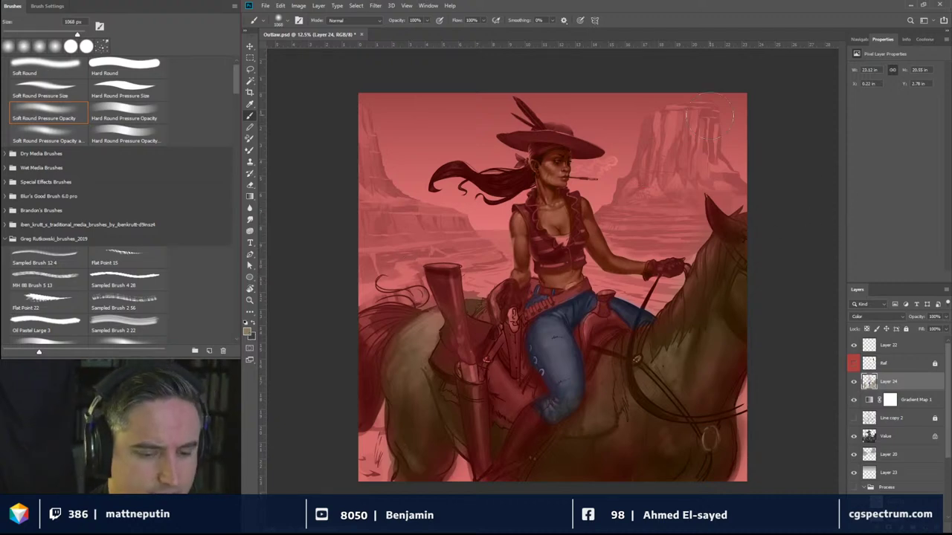
Step: Add a new Layer 25 above Layer 23 and clip it to the layer below
left_click(897, 454)
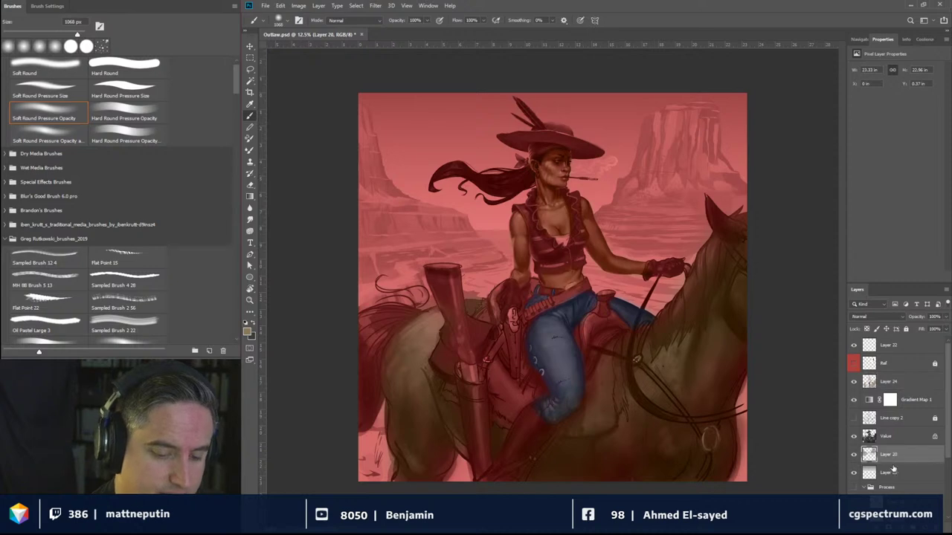
left_click(893, 473)
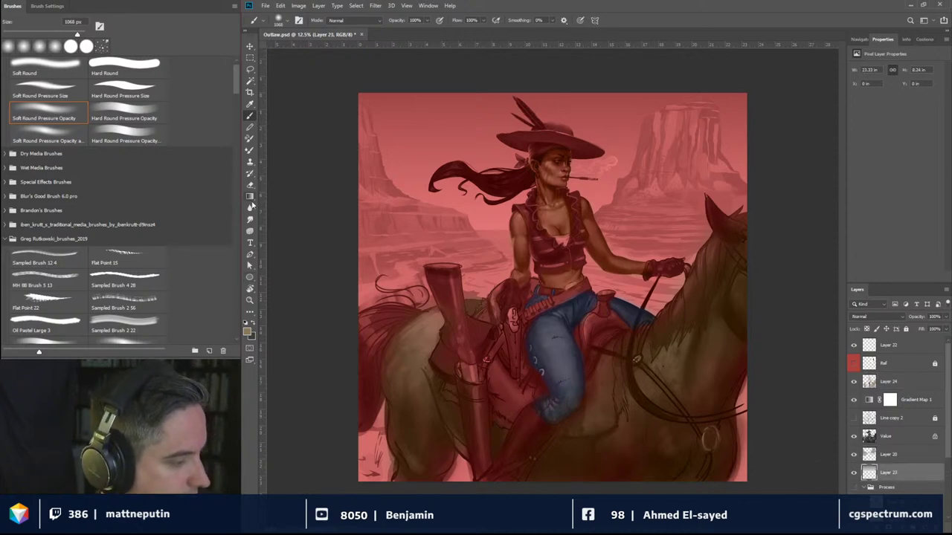
left_click(250, 198, "alt")
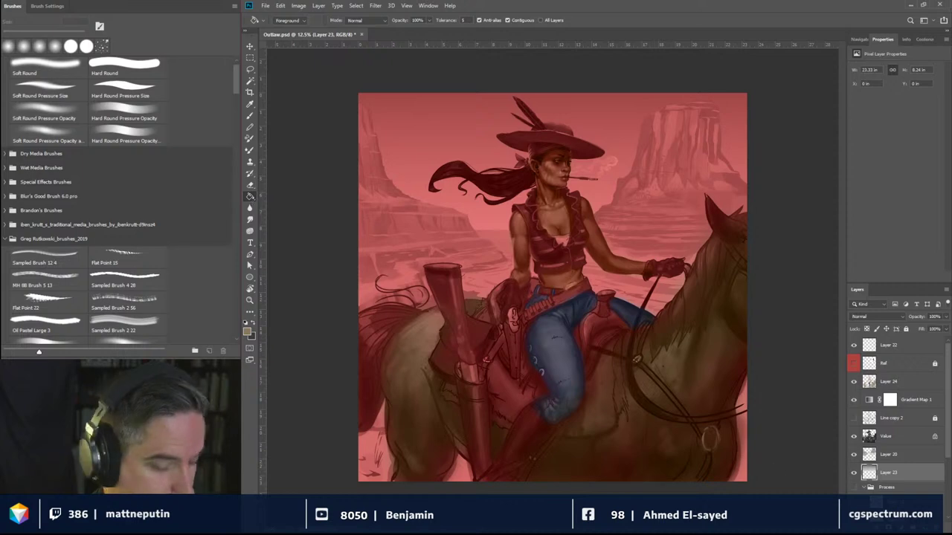
left_click(925, 520)
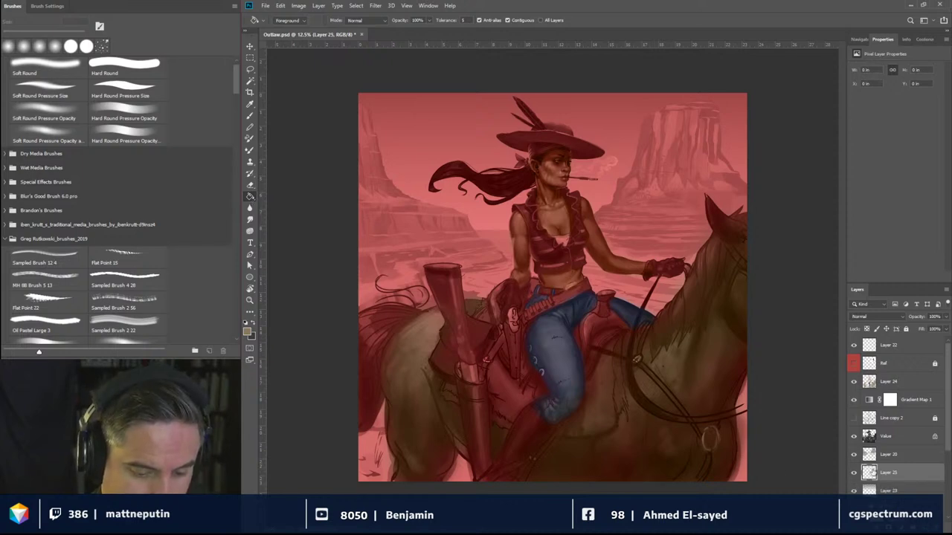
right_click(904, 478)
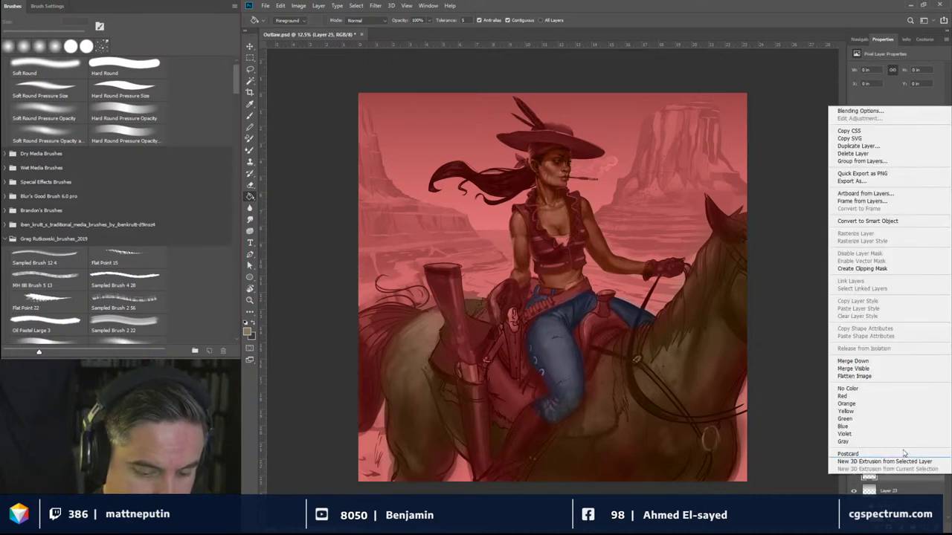
left_click(881, 271)
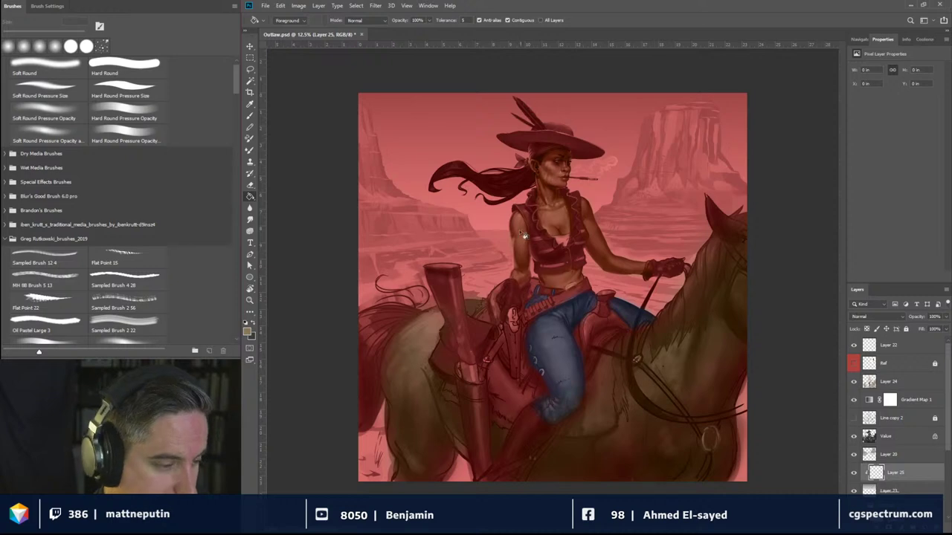
Step: Fill Layer 25 with a saturated blue and set its blend mode to Overlay
left_click(248, 332)
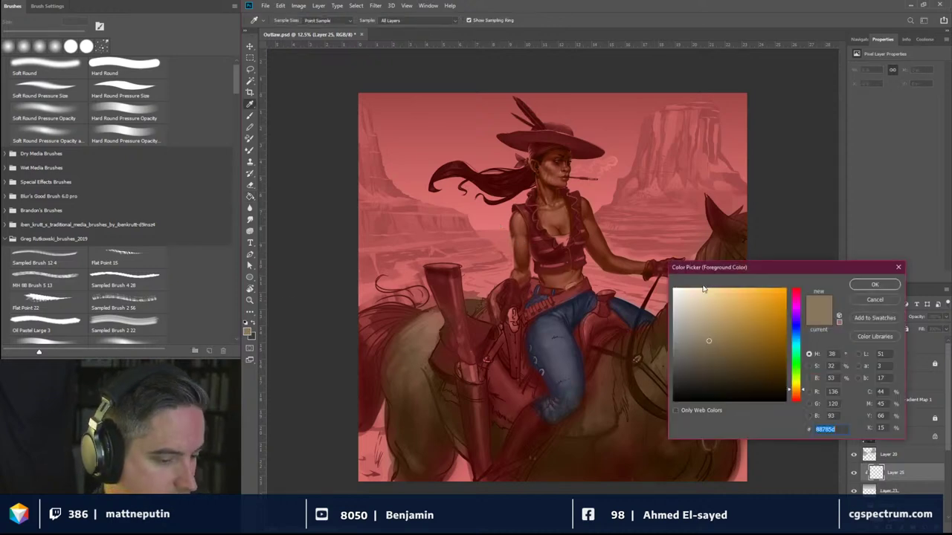
left_click_drag(801, 392, 802, 333)
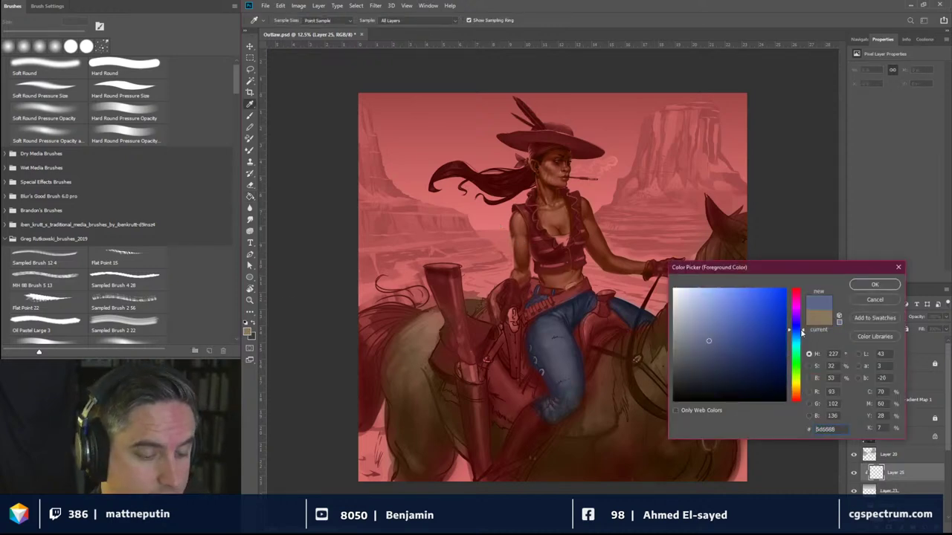
left_click(744, 328)
left_click(876, 284)
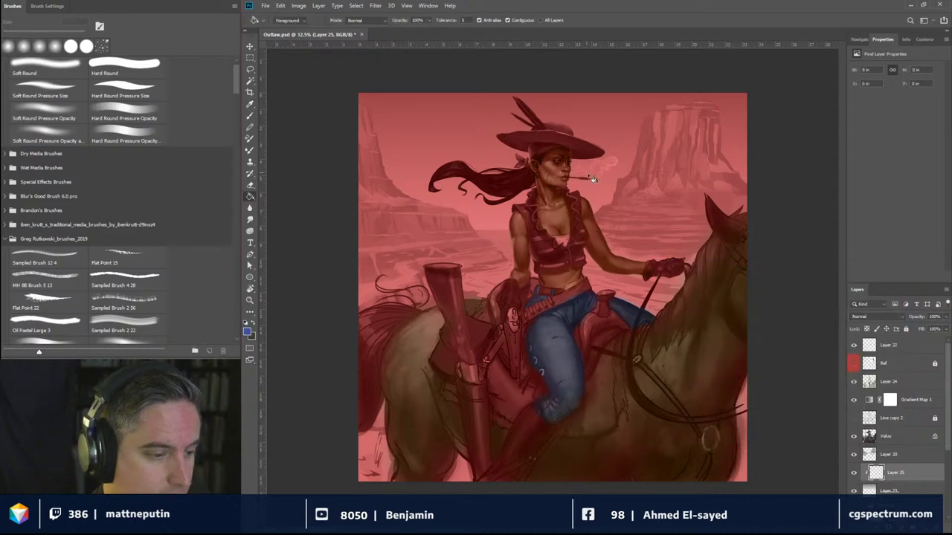
left_click(623, 248)
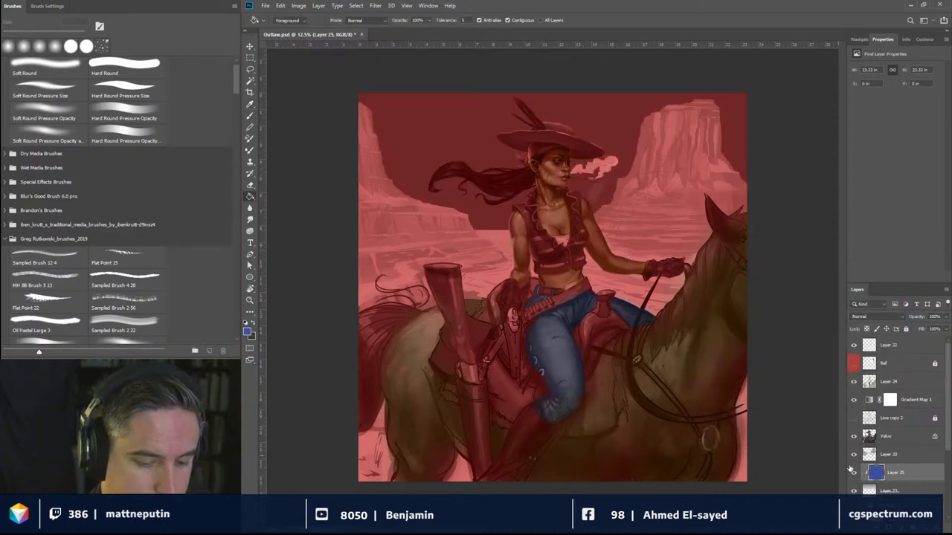
left_click(871, 317)
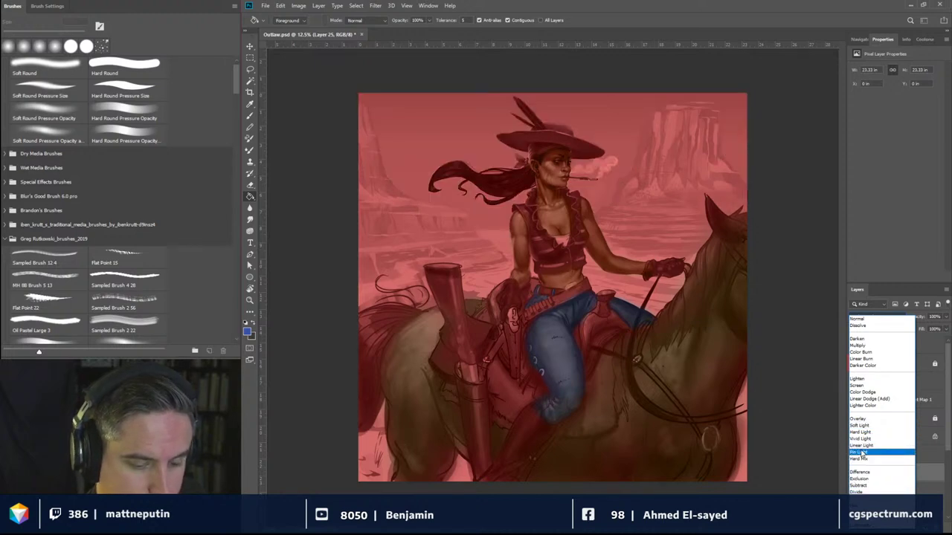
left_click(859, 418)
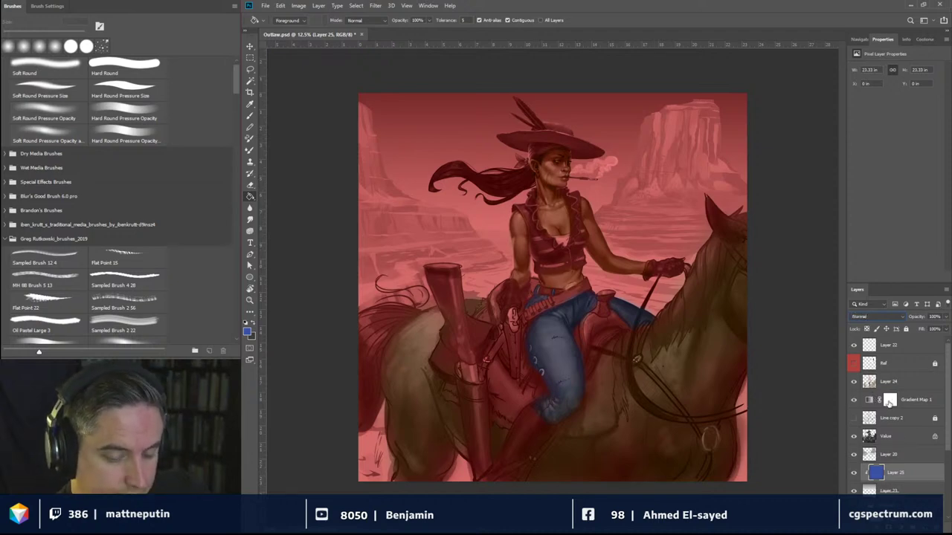
Step: Delete the top band above the horizon from Gradient Map 1's mask, removing its red tint
left_click(890, 400)
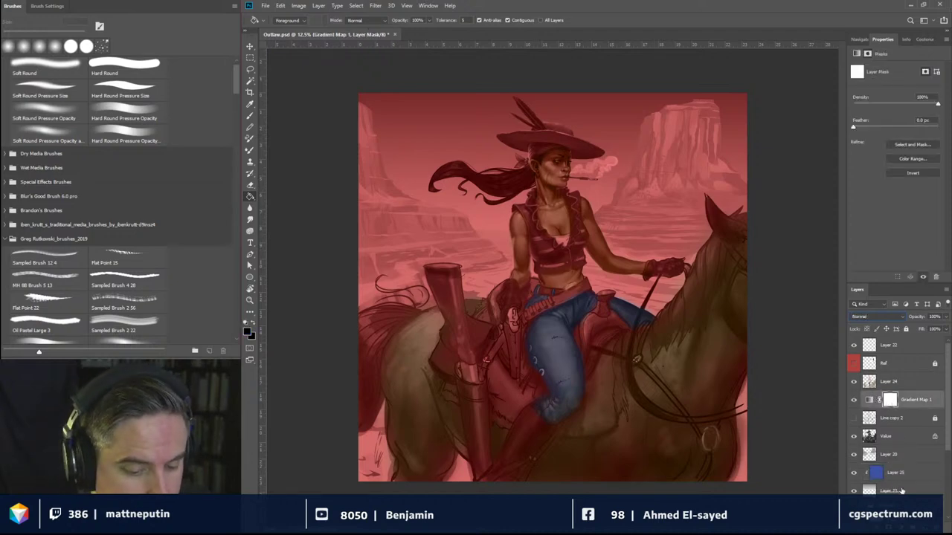
left_click(902, 491)
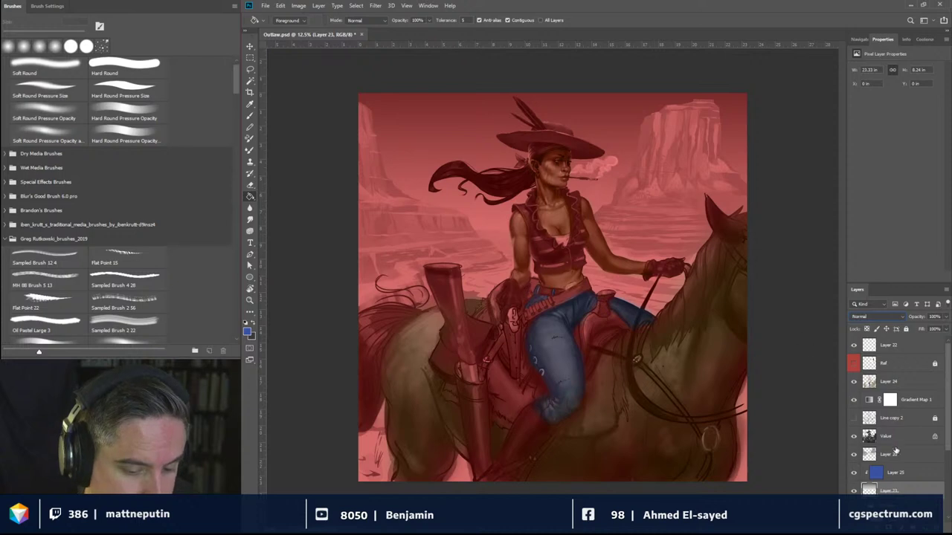
left_click(250, 58)
left_click_drag(341, 86, 782, 231)
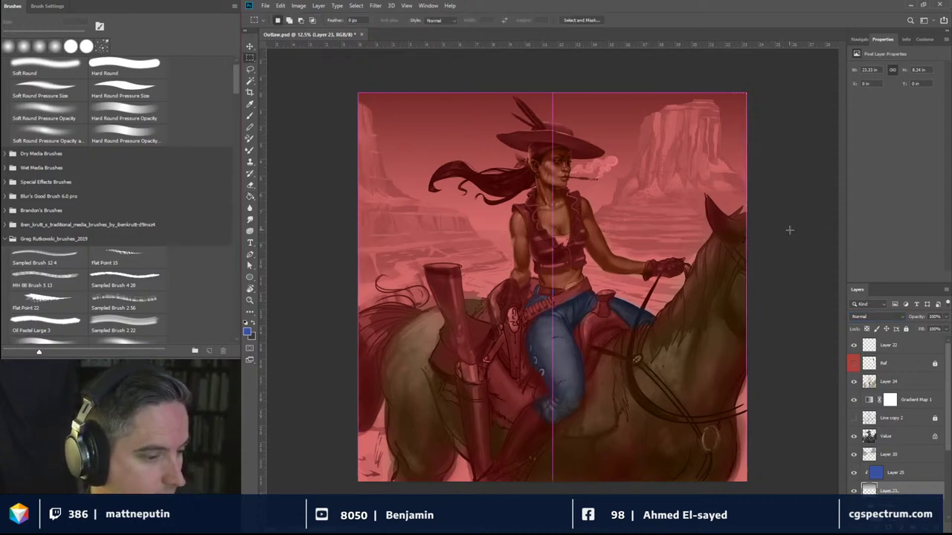
left_click(891, 401)
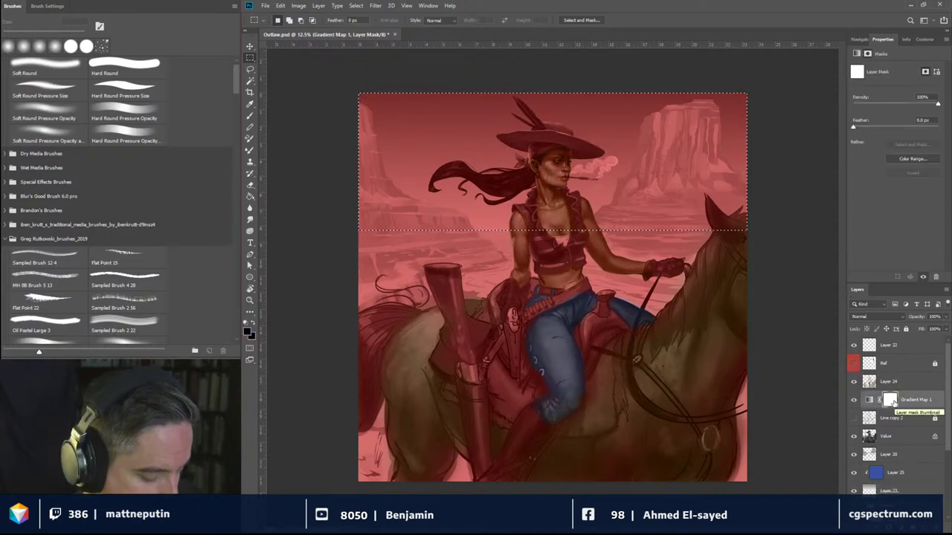
key("Delete")
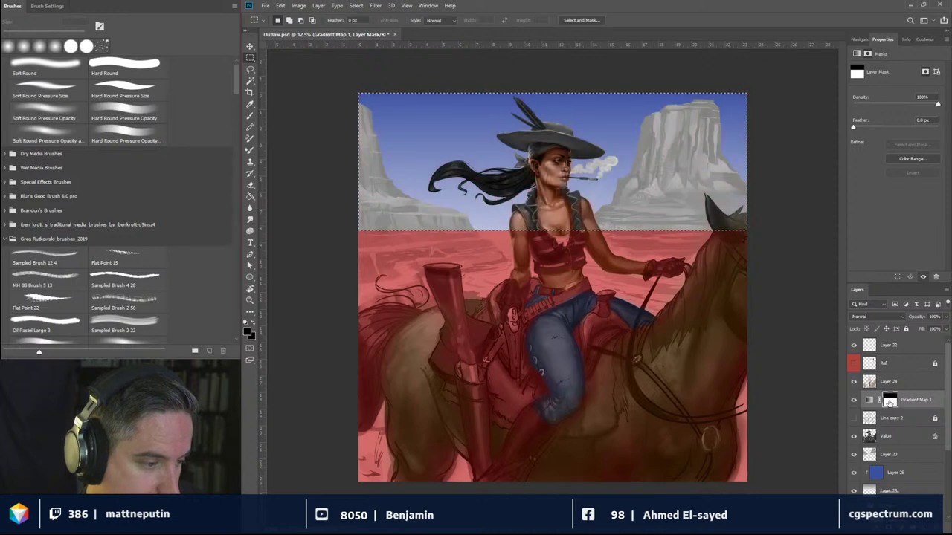
key("ctrl+d")
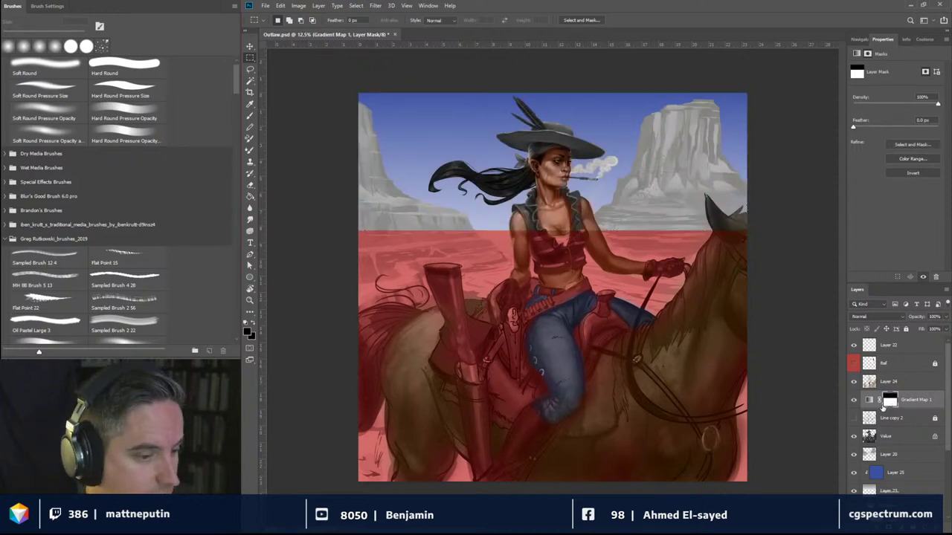
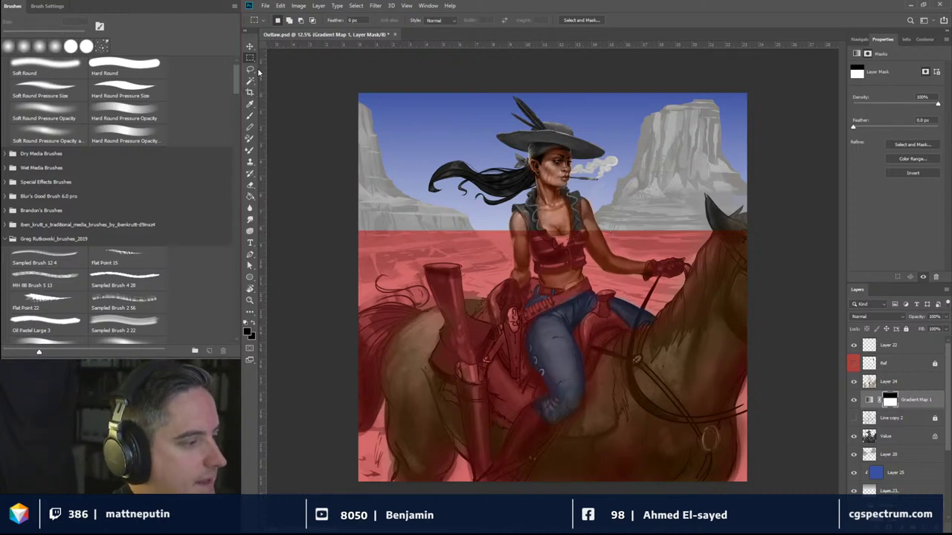
Step: Switch to the Brush tool with white as the foreground colour
left_click(250, 116)
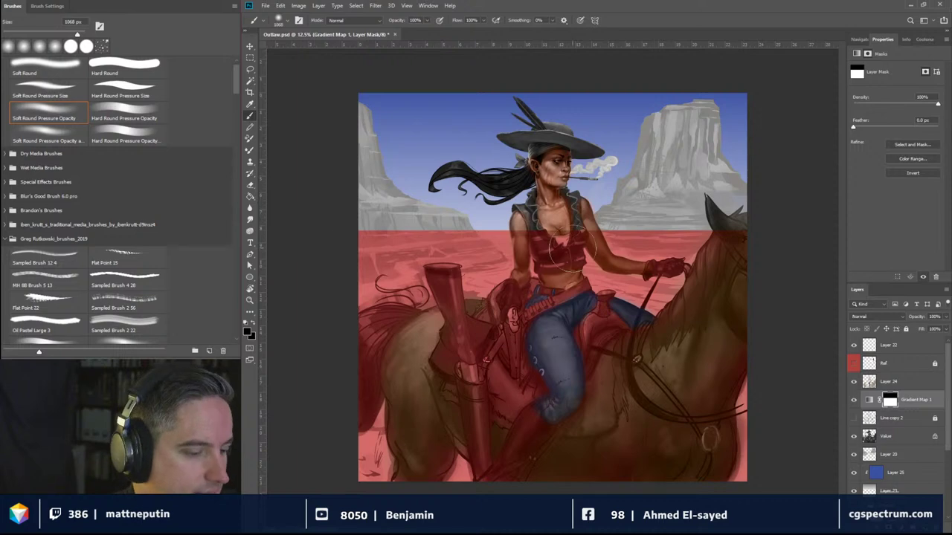
left_click_drag(553, 250, 556, 250)
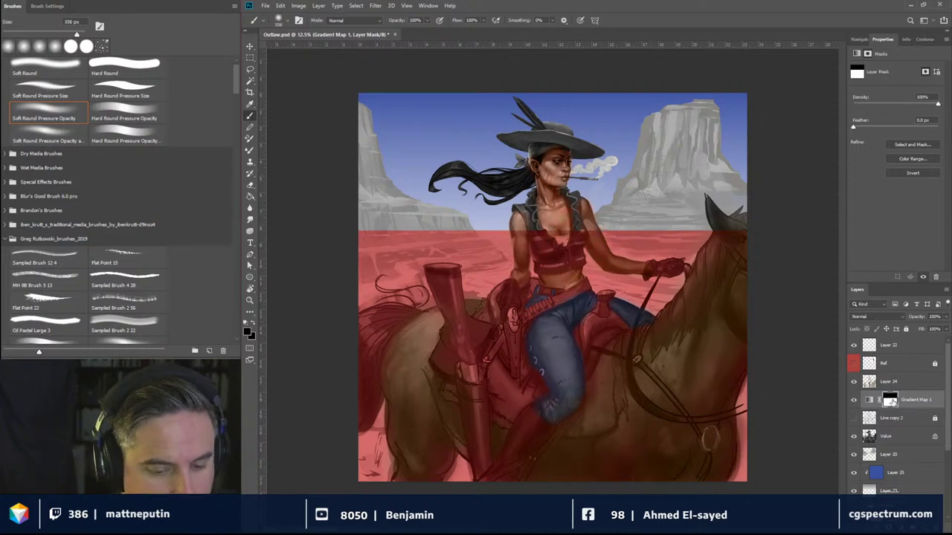
left_click(248, 332)
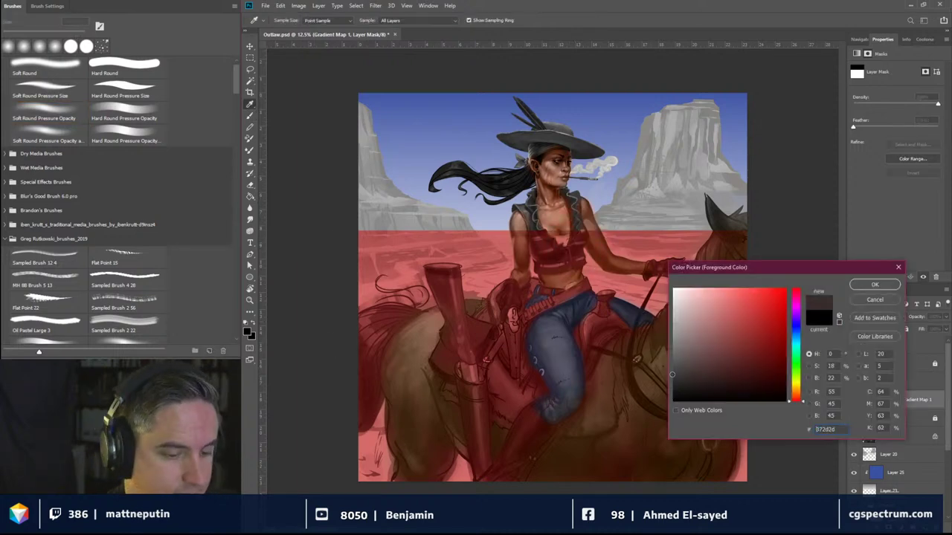
left_click(674, 290)
left_click(874, 285)
Step: Paint white on the Gradient Map 1 mask over the hat, vest and hair, using 65–324 px brushes
mouse_move(565, 159)
left_mouse_down()
mouse_move(533, 147)
mouse_move(547, 143)
mouse_move(540, 134)
mouse_move(561, 136)
mouse_move(544, 128)
mouse_move(560, 151)
left_mouse_up()
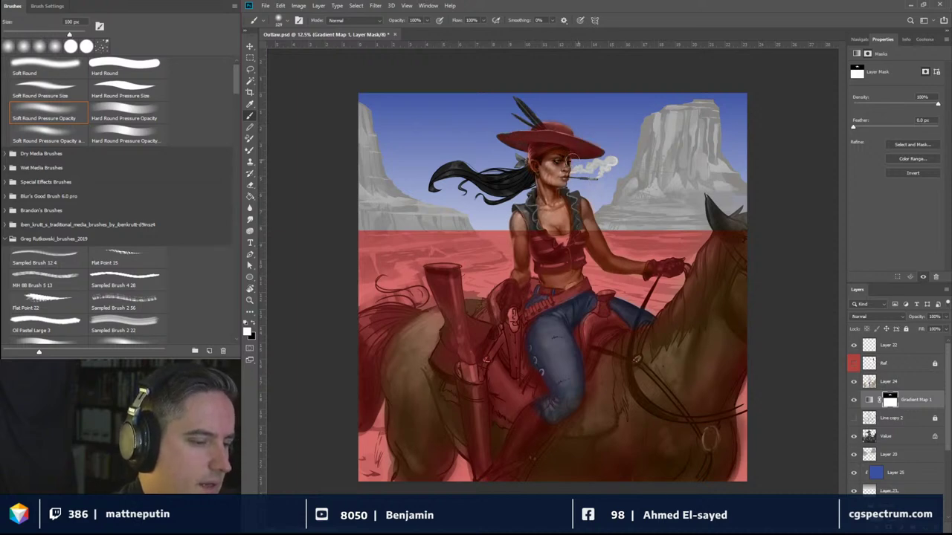
mouse_move(554, 167)
left_mouse_down()
mouse_move(565, 167)
mouse_move(538, 193)
left_mouse_up()
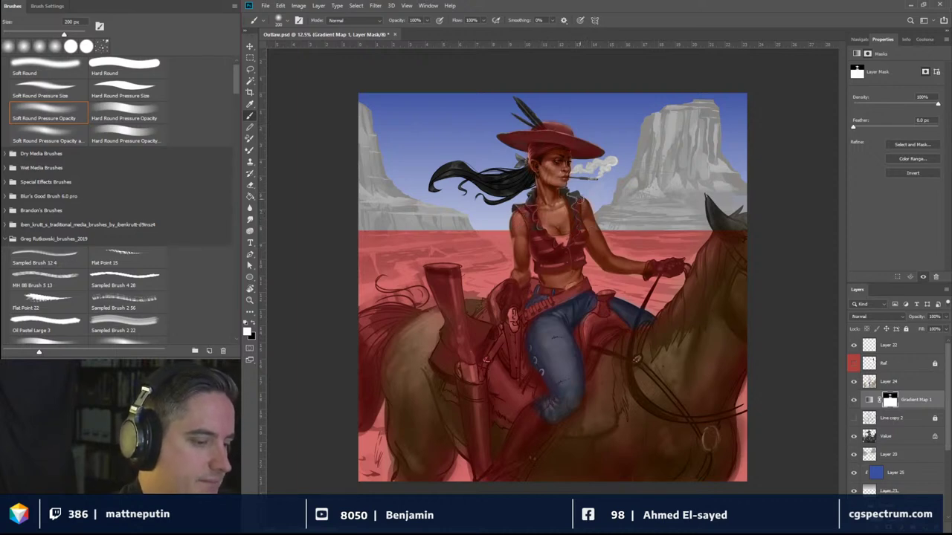
left_click_drag(579, 198, 573, 202)
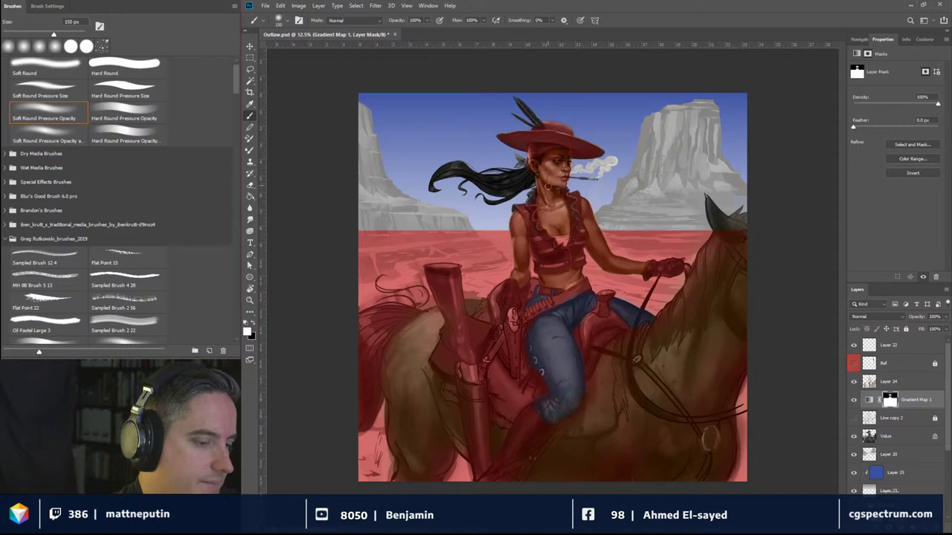
left_click_drag(540, 191, 532, 194)
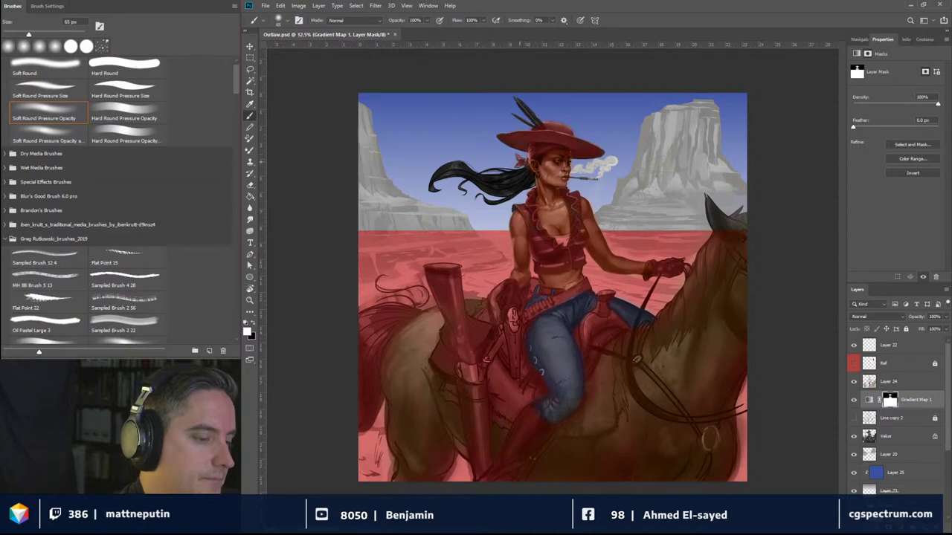
mouse_move(552, 169)
left_mouse_down()
mouse_move(569, 168)
mouse_move(518, 185)
left_mouse_up()
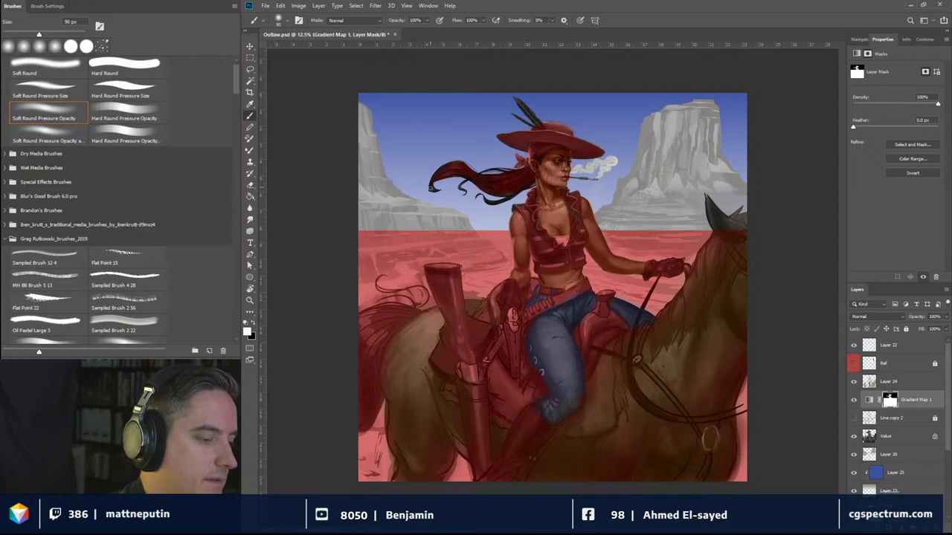
left_click(885, 437)
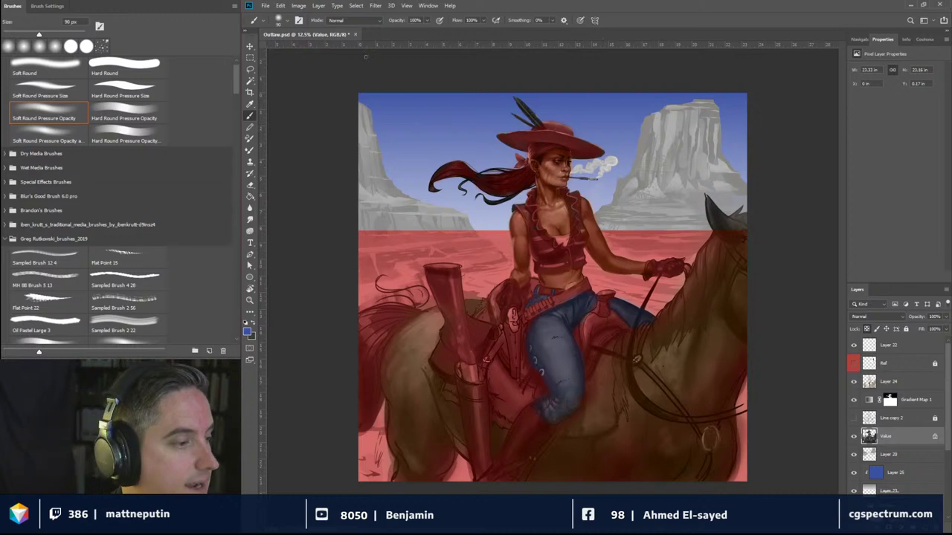
Step: Load the Value selection, invert it and fill the background black on the Gradient Map 1 mask
left_click(357, 6)
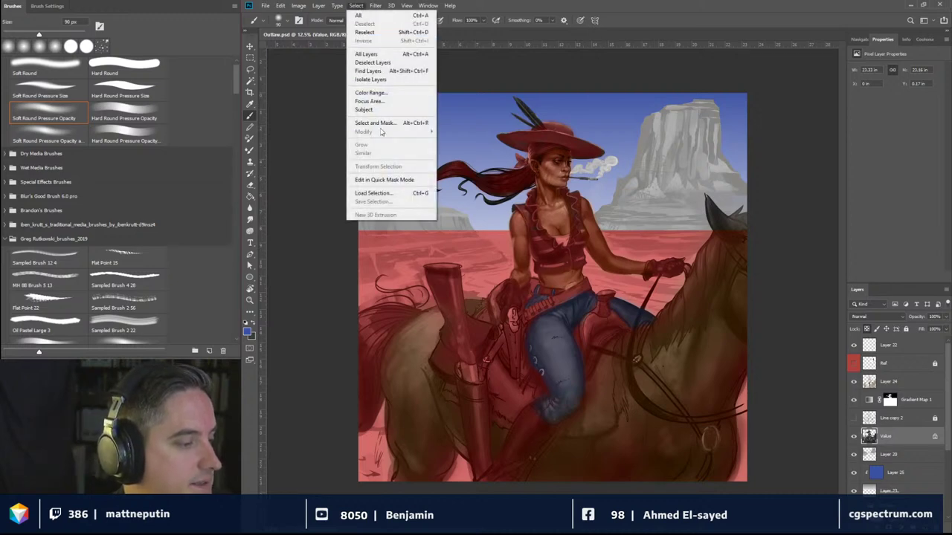
left_click(373, 193)
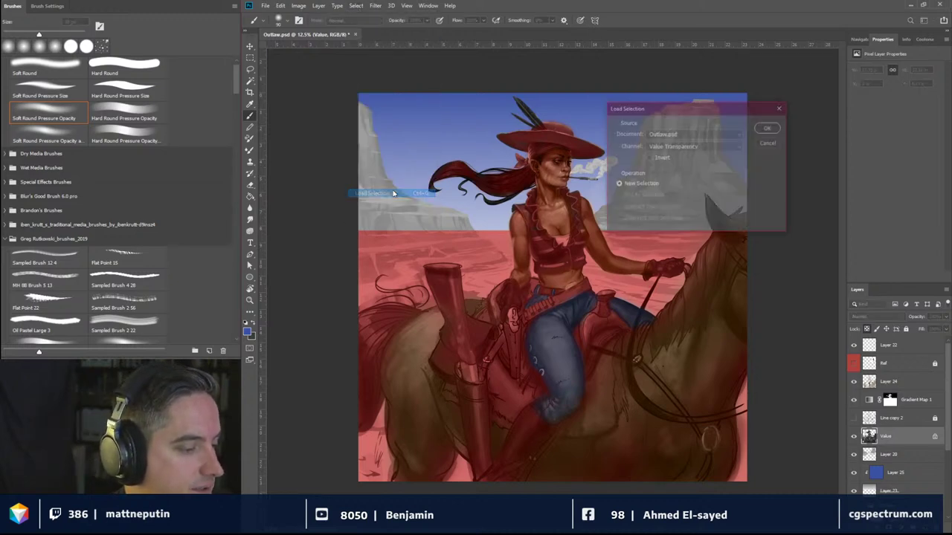
left_click(769, 128)
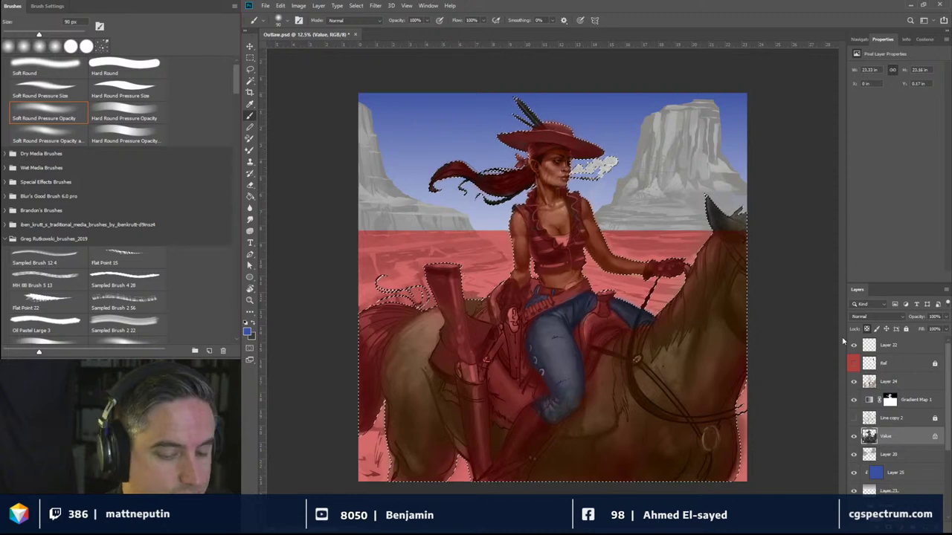
left_click(891, 400)
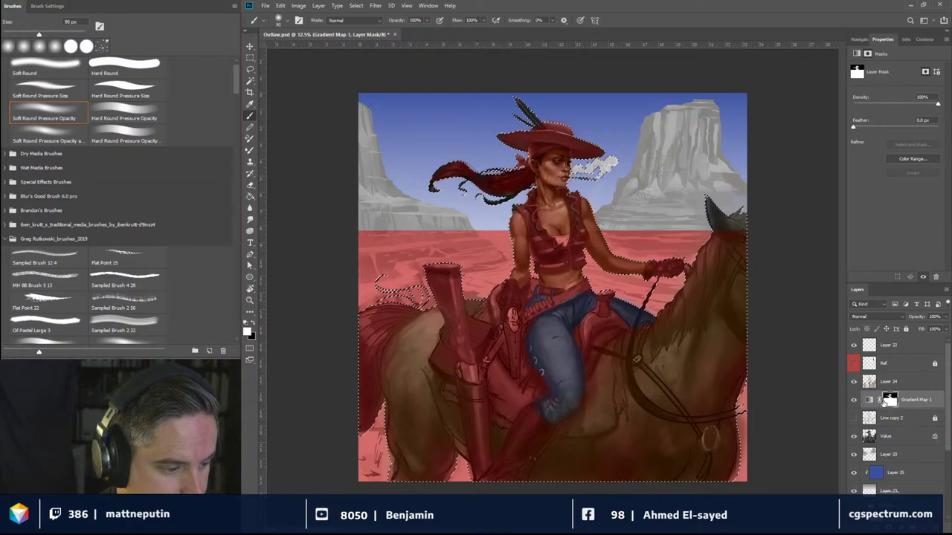
key("ctrl+BackSpace")
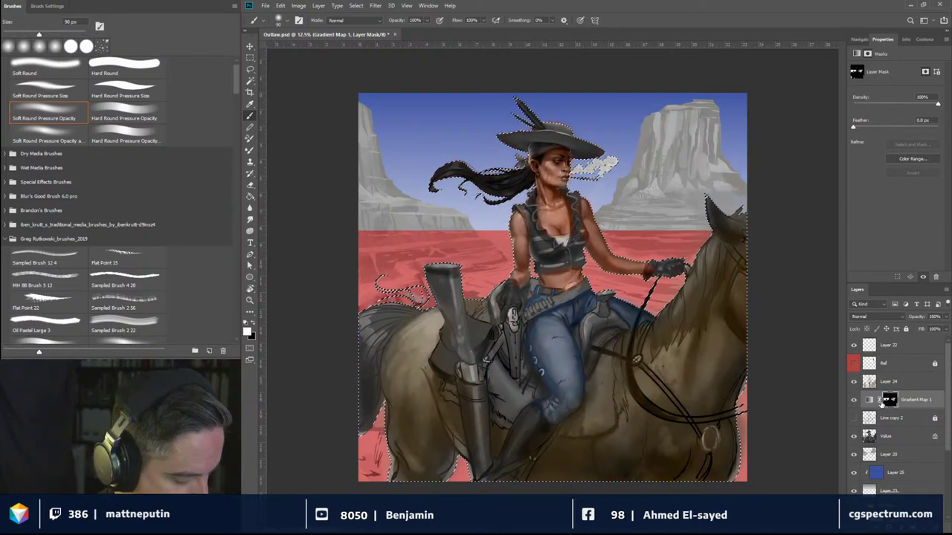
key("ctrl+z")
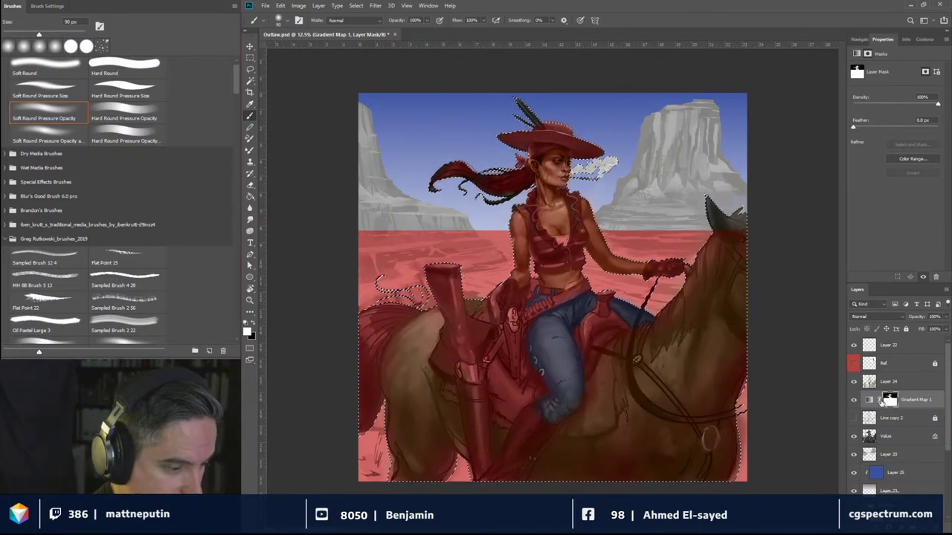
key("ctrl+shift+i")
key("ctrl+BackSpace")
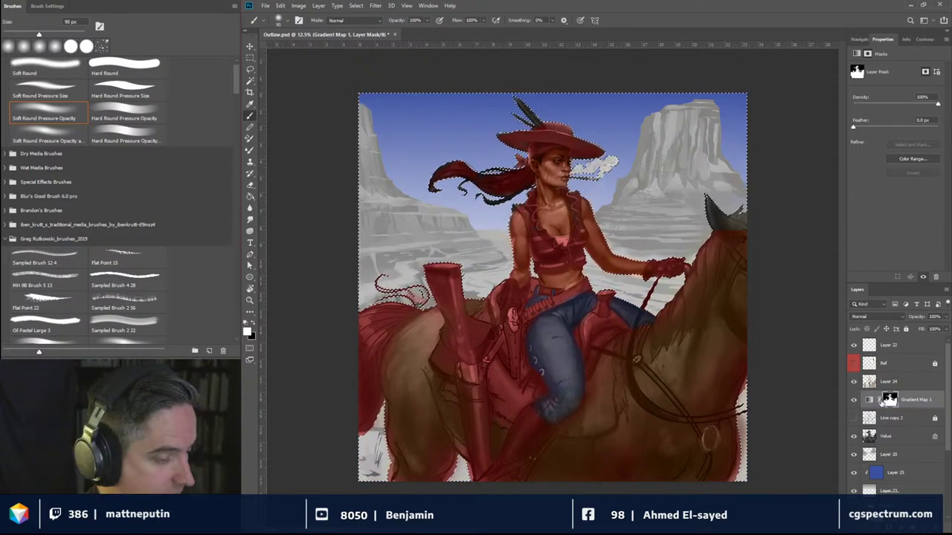
key("ctrl+d")
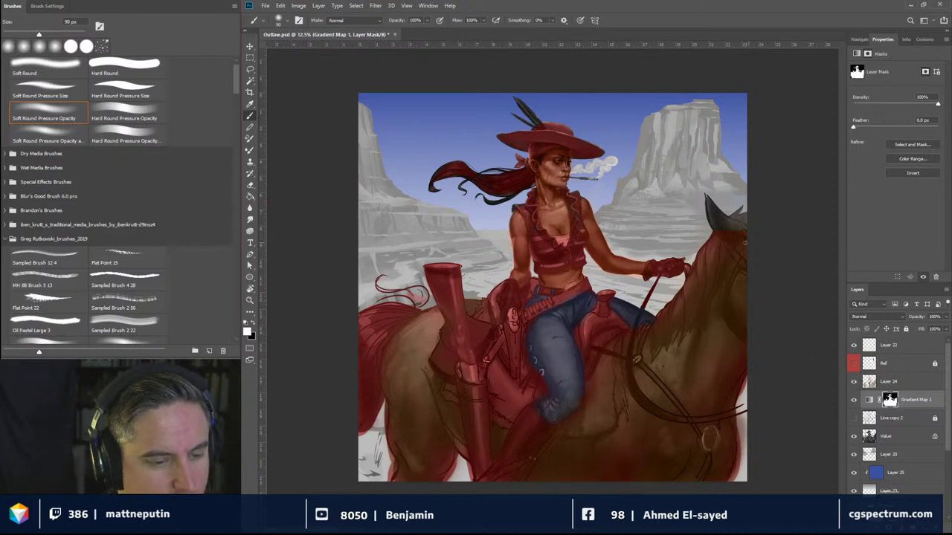
Step: Move the blue Layer 25 above Layer 20 so it tints the mesas and ground
key("bracketright")
key("bracketright")
key("bracketright")
key("bracketright")
key("bracketright")
key("bracketright")
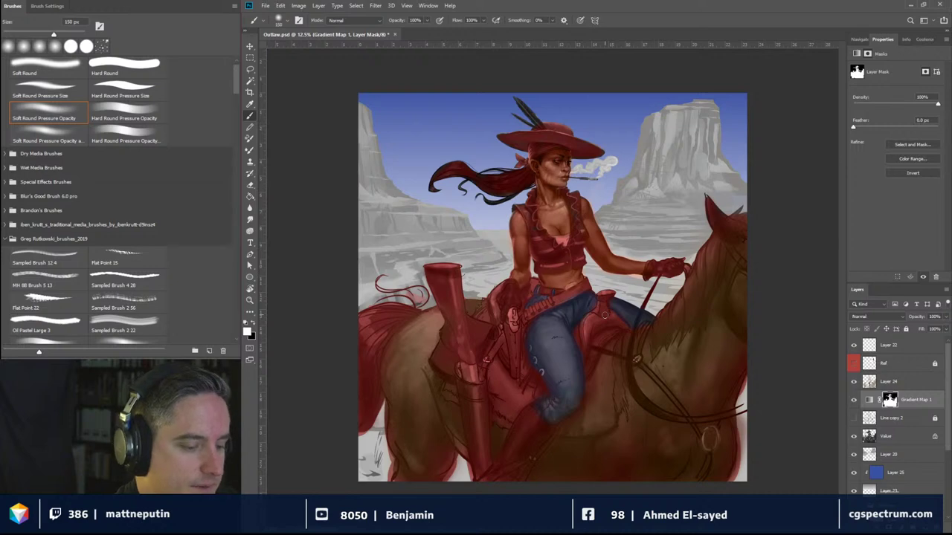
mouse_move(604, 316)
left_mouse_down()
mouse_move(573, 339)
mouse_move(574, 360)
left_mouse_up()
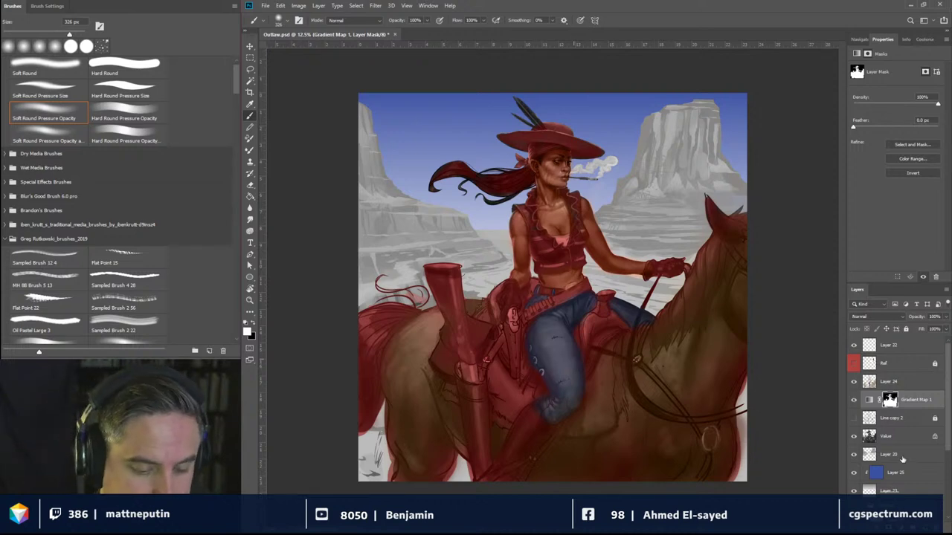
left_click_drag(896, 467, 900, 454)
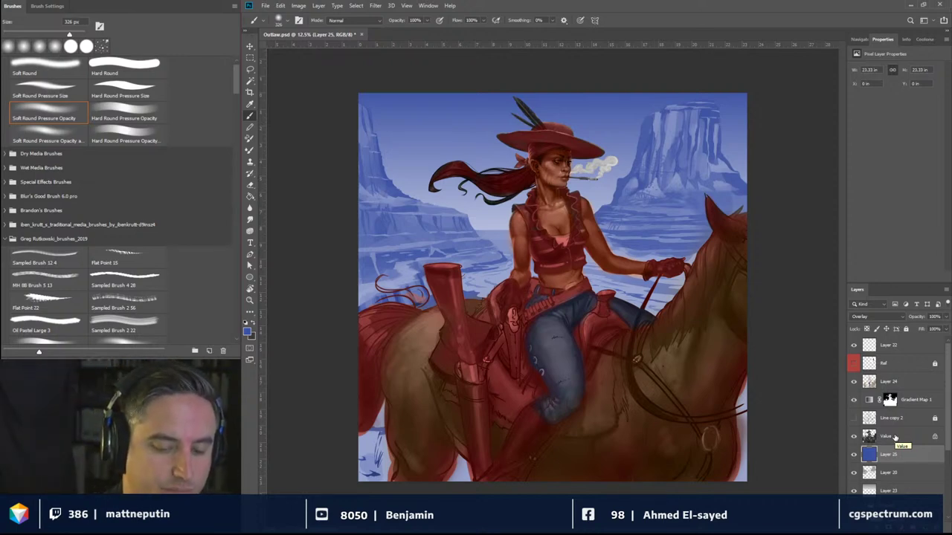
Step: Create Layer 26 in Overlay mode and choose a red-orange foreground colour
key("ctrl+shift+alt+n")
left_click(878, 316)
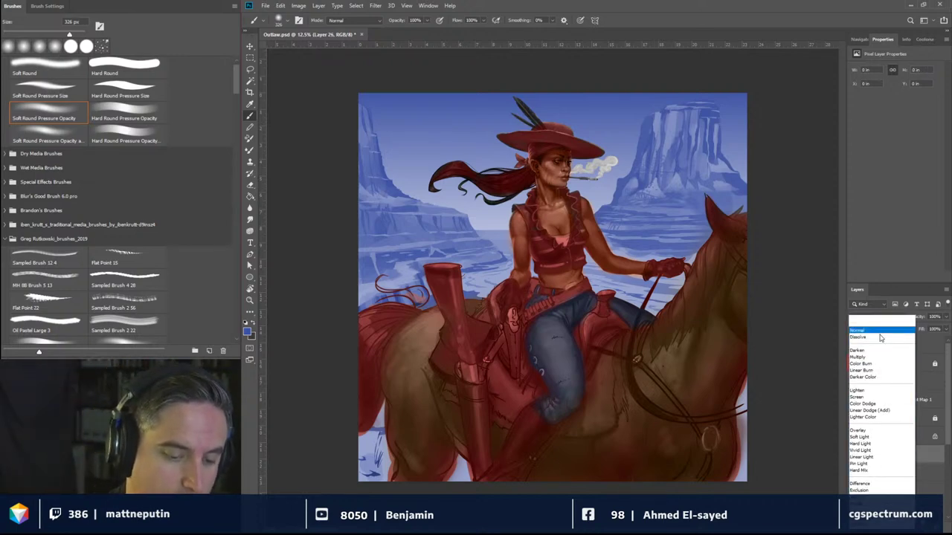
left_click(867, 425)
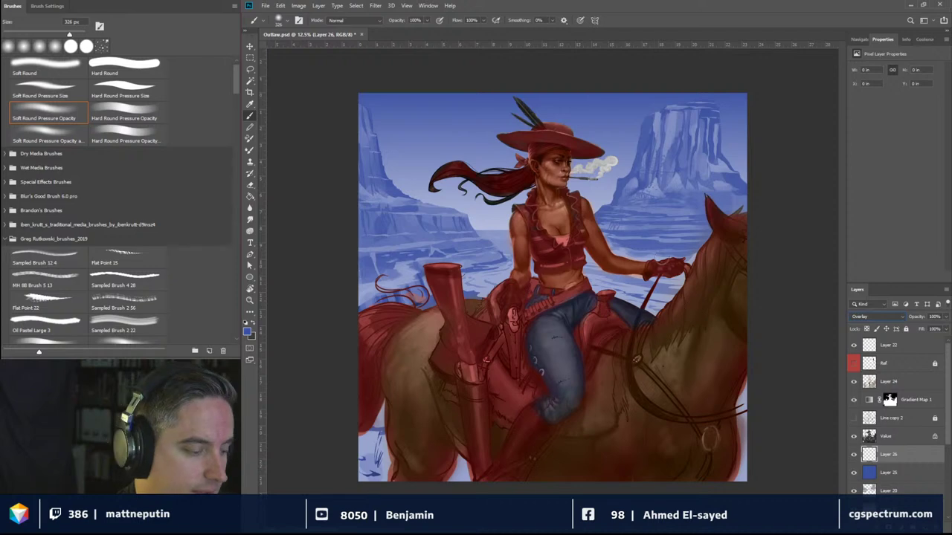
left_click(248, 334)
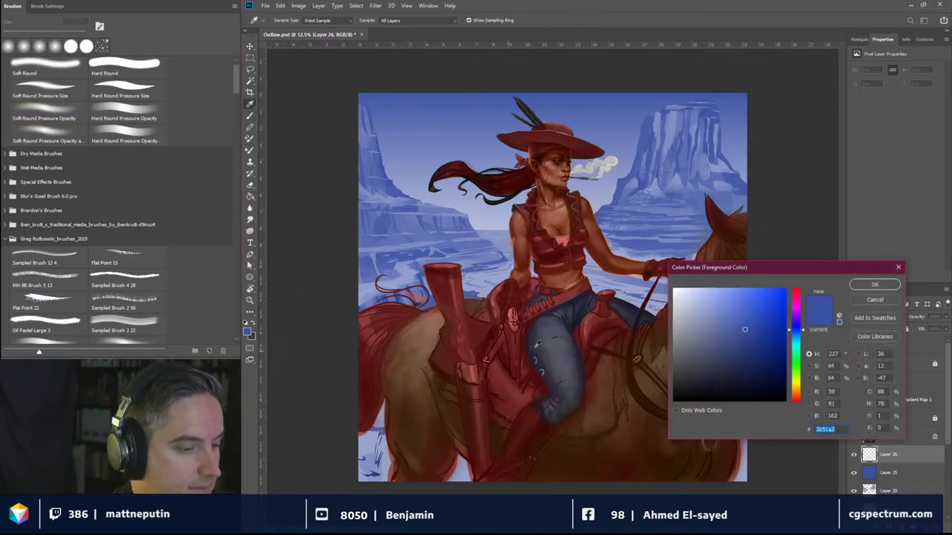
left_click_drag(797, 376, 797, 396)
left_click(762, 322)
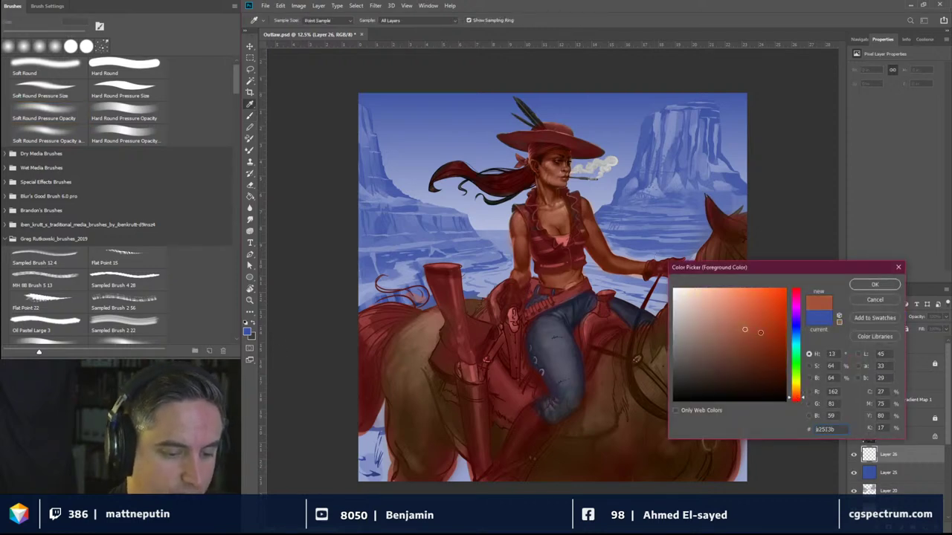
left_click(874, 285)
Step: Paint red-orange across the right mesa and switch Layer 26 to Hue blending
left_click_drag(648, 213, 709, 208)
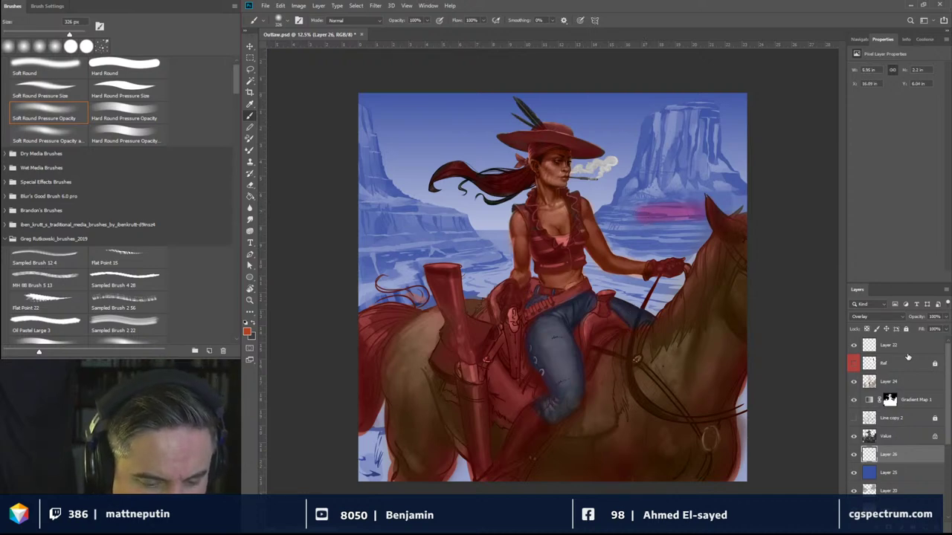
left_click(878, 317)
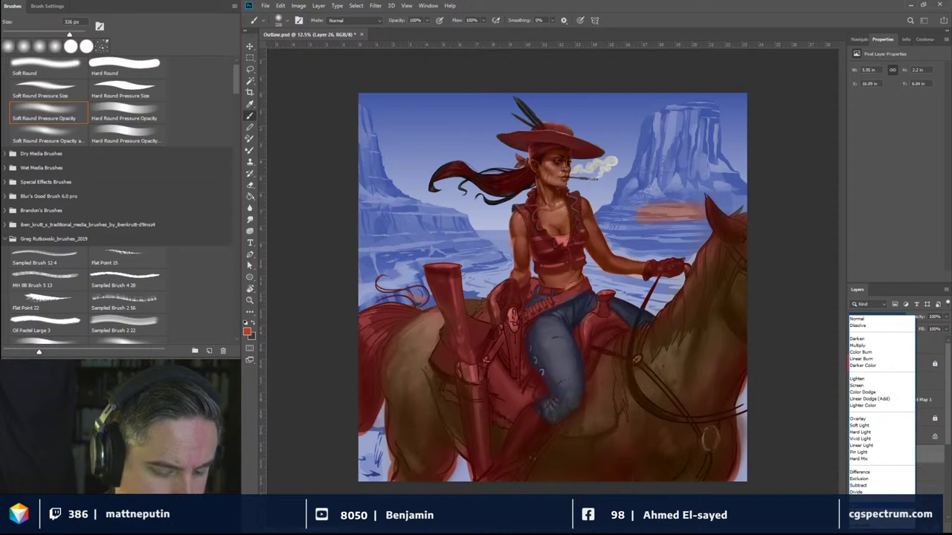
left_click(888, 506)
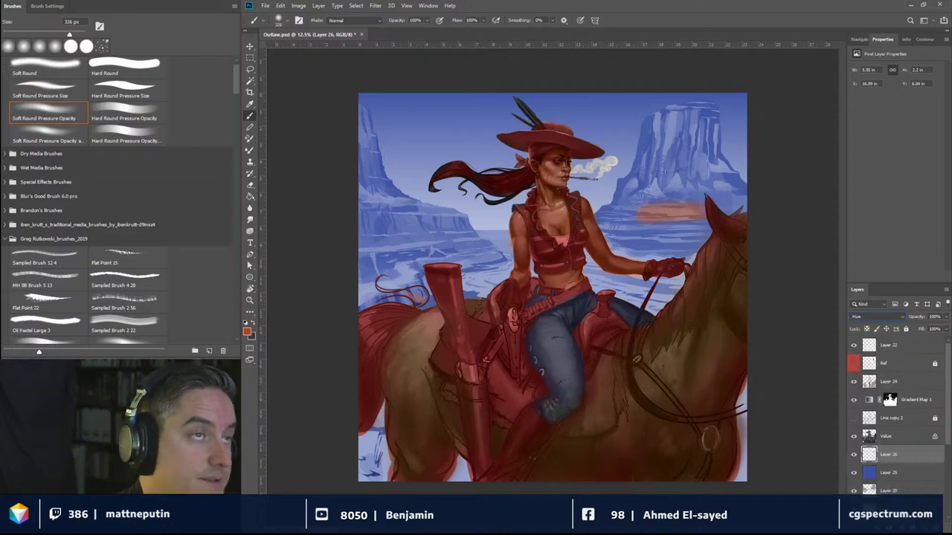
left_click_drag(669, 205, 681, 205)
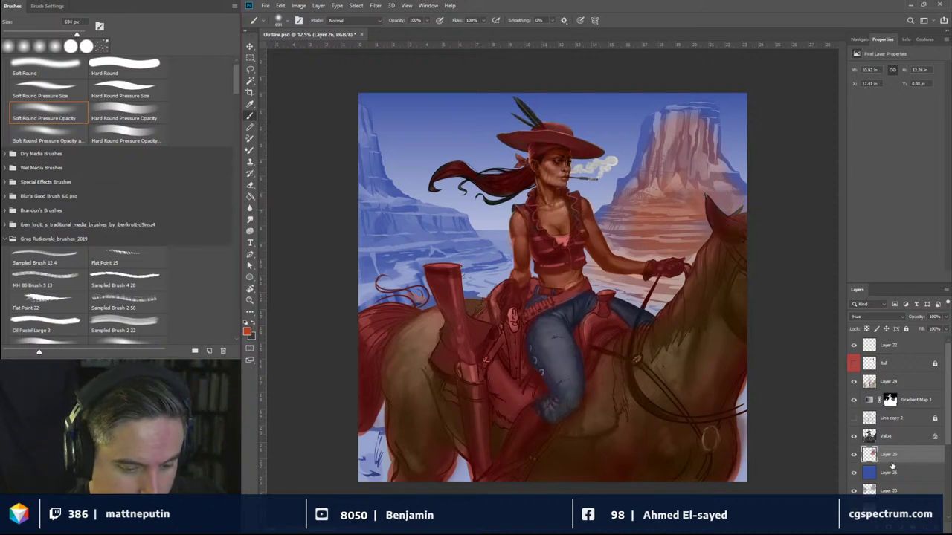
left_click(896, 489)
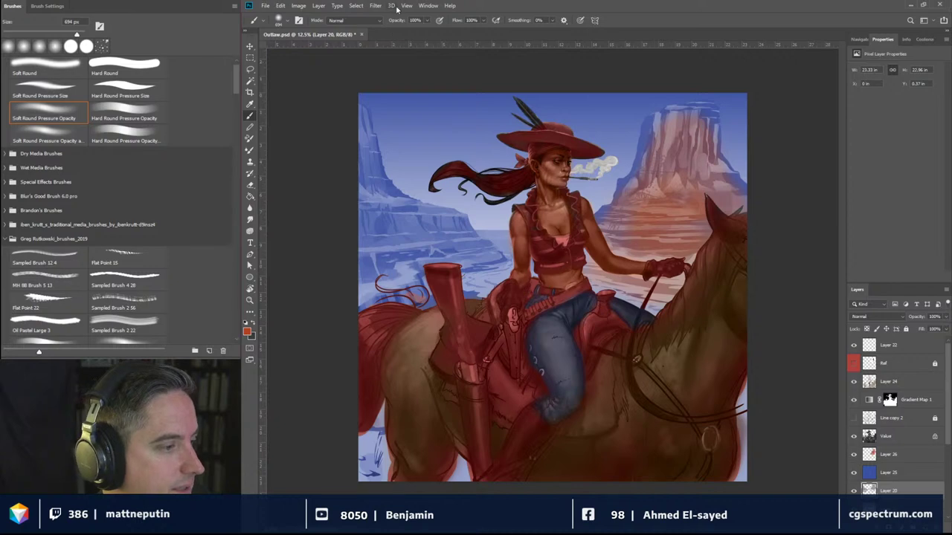
Step: Load Layer 20's transparency as a selection and paint the left canyon red-brown on Layer 26
left_click(357, 6)
left_click(377, 197)
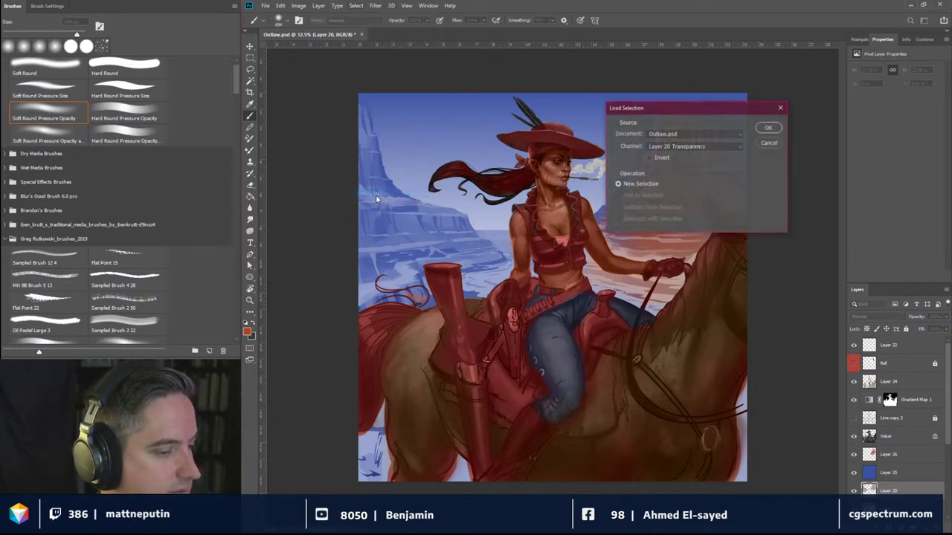
left_click(768, 128)
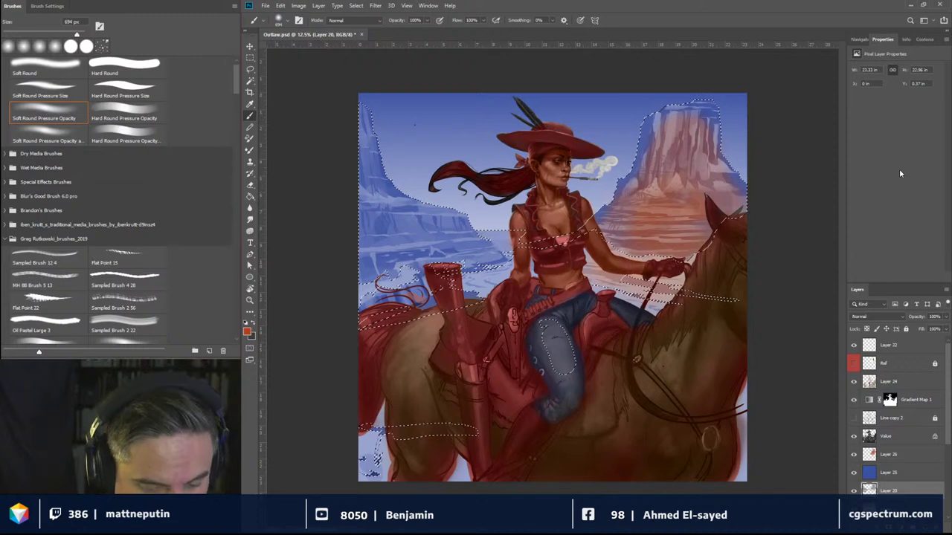
left_click(889, 454)
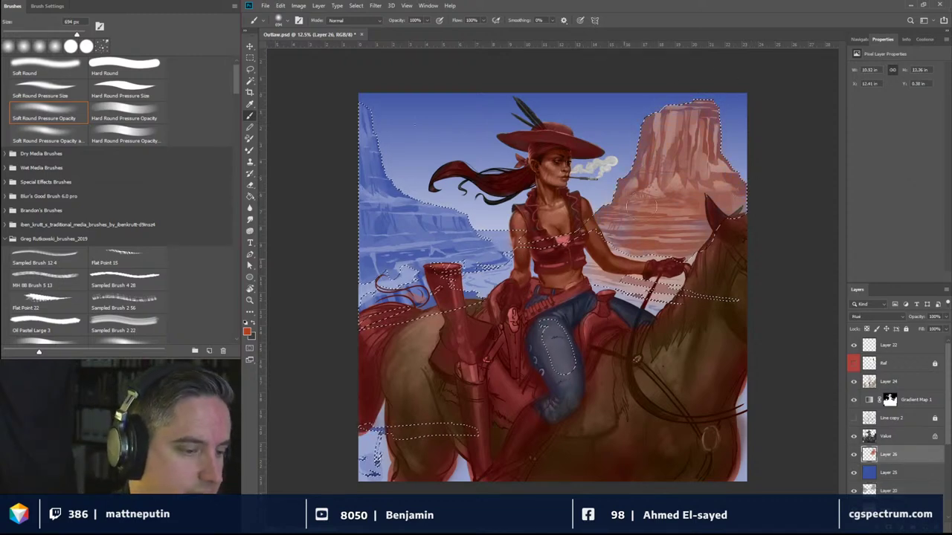
mouse_move(691, 295)
left_mouse_down()
mouse_move(554, 288)
mouse_move(595, 289)
left_mouse_up()
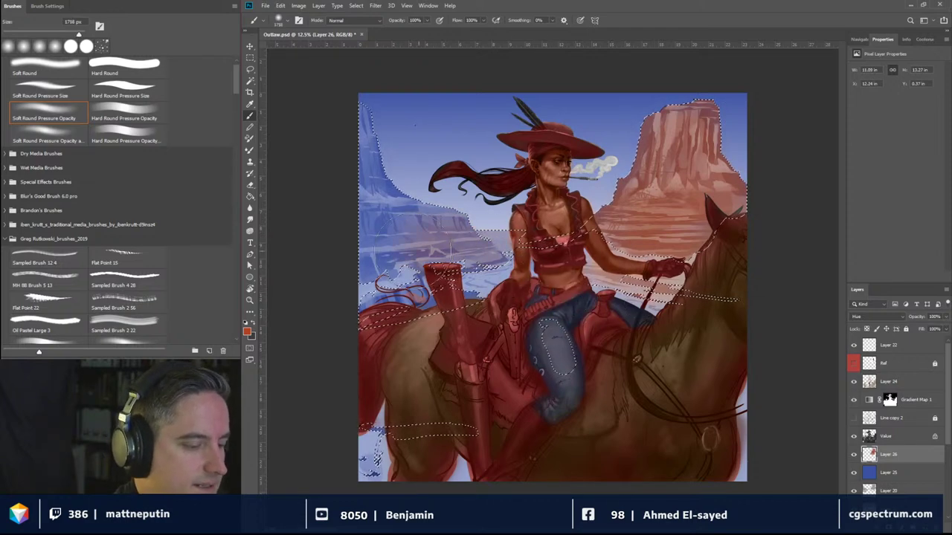
left_click_drag(446, 245, 402, 193)
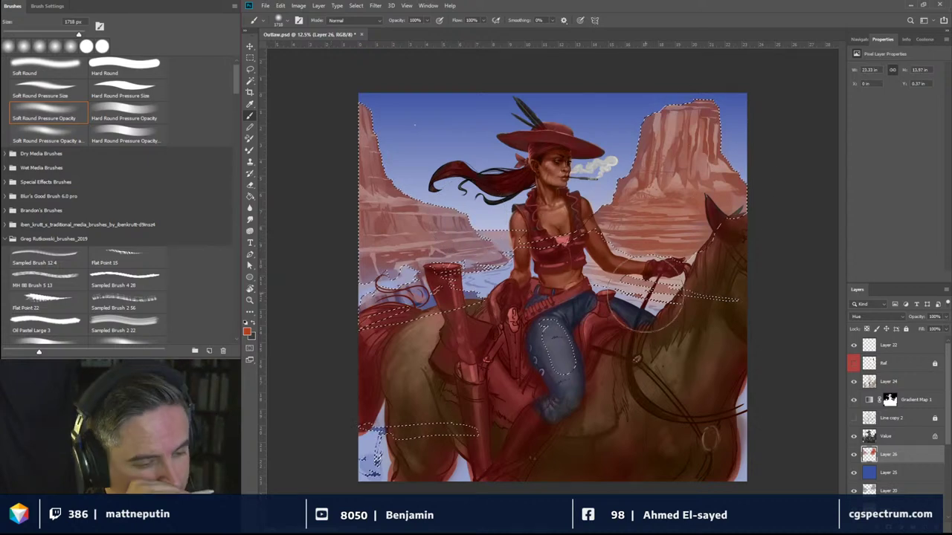
Step: Paint the right mesa in a lighter salmon colour, then deselect
left_click(247, 332)
left_click(718, 315)
key("Return")
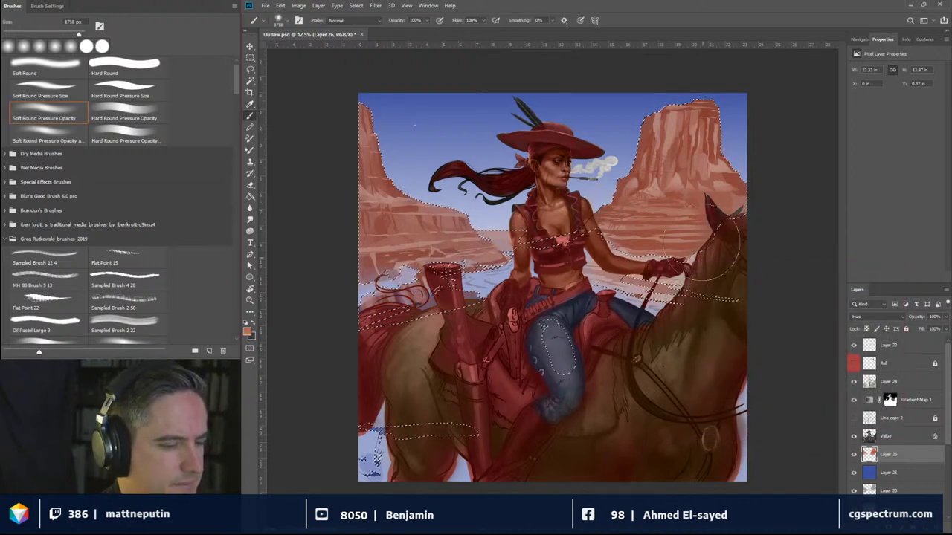
left_click_drag(714, 245, 736, 223)
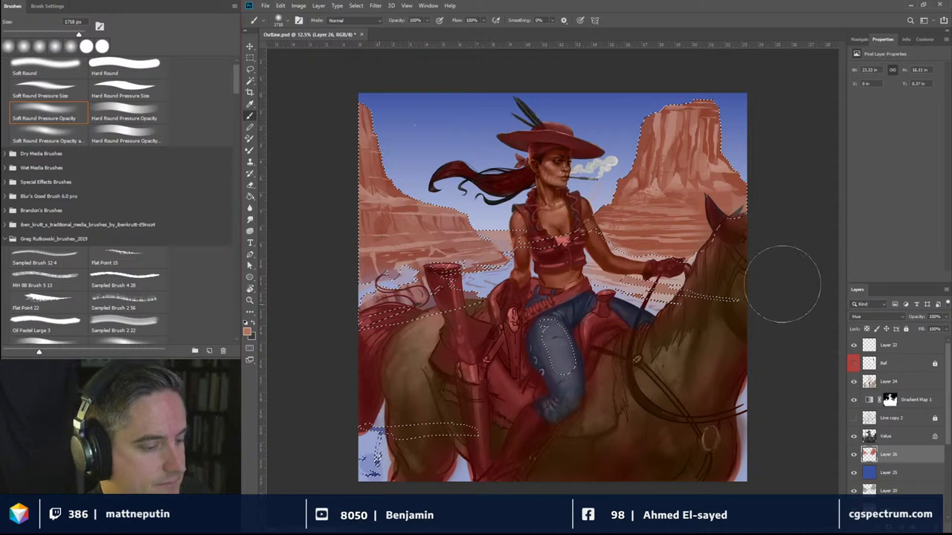
key("ctrl+d")
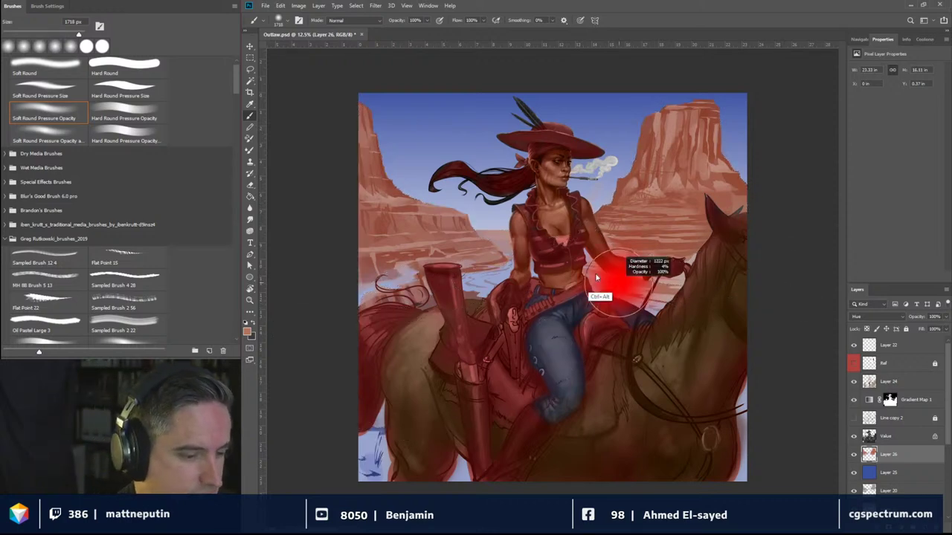
Step: Paint along the horse's right edge with a 310 px brush and add a mask to Layer 26
left_click_drag(594, 276, 573, 287)
left_click_drag(517, 272, 530, 273)
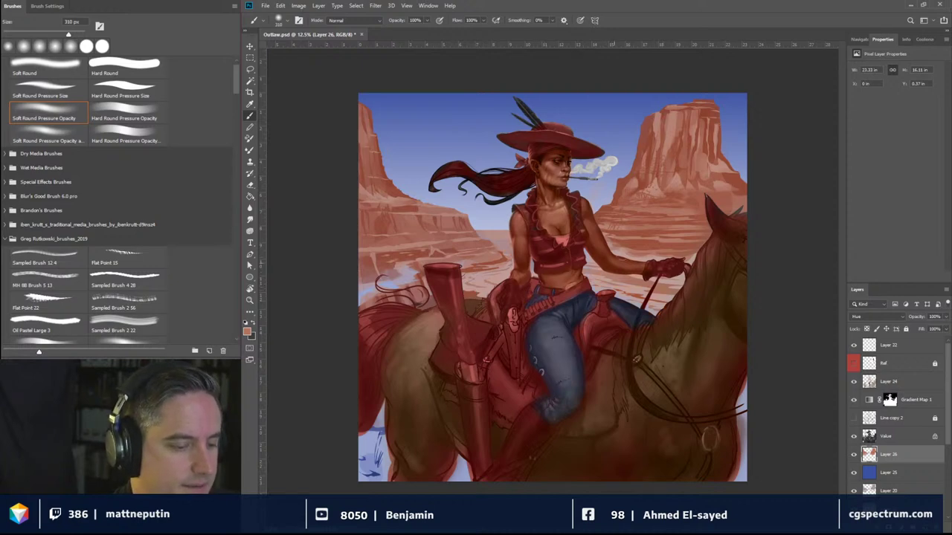
right_click(735, 388)
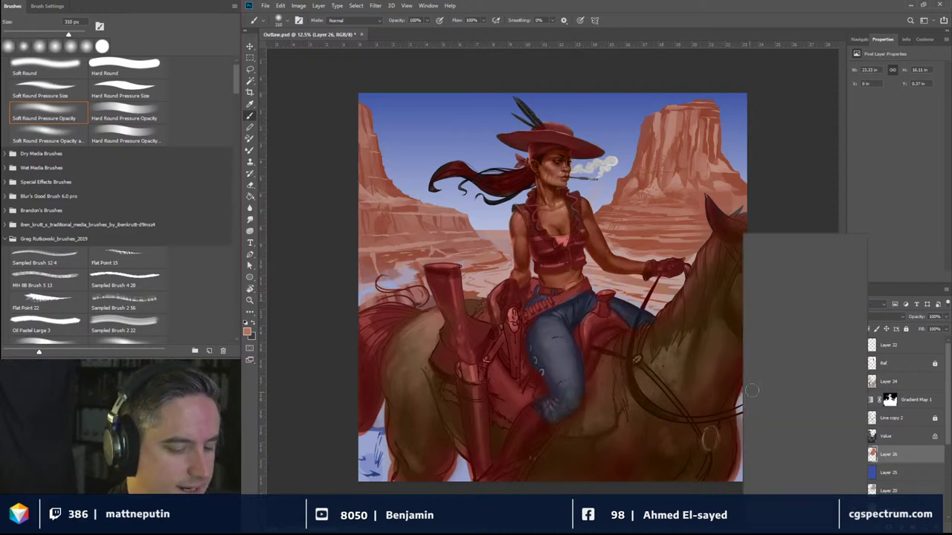
left_click(731, 391)
mouse_move(740, 382)
left_mouse_down()
mouse_move(743, 478)
mouse_move(737, 383)
left_mouse_up()
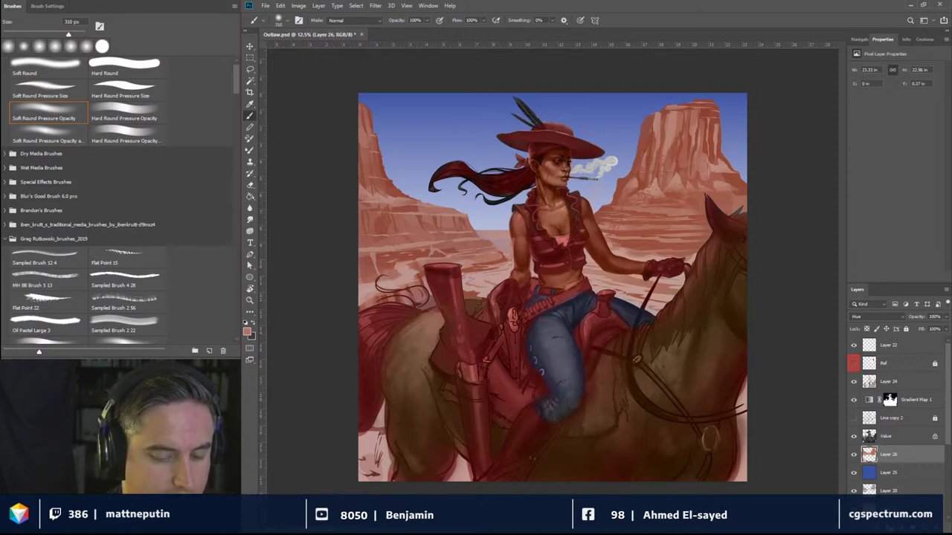
left_click(891, 524)
key("bracketright")
key("bracketright")
key("bracketright")
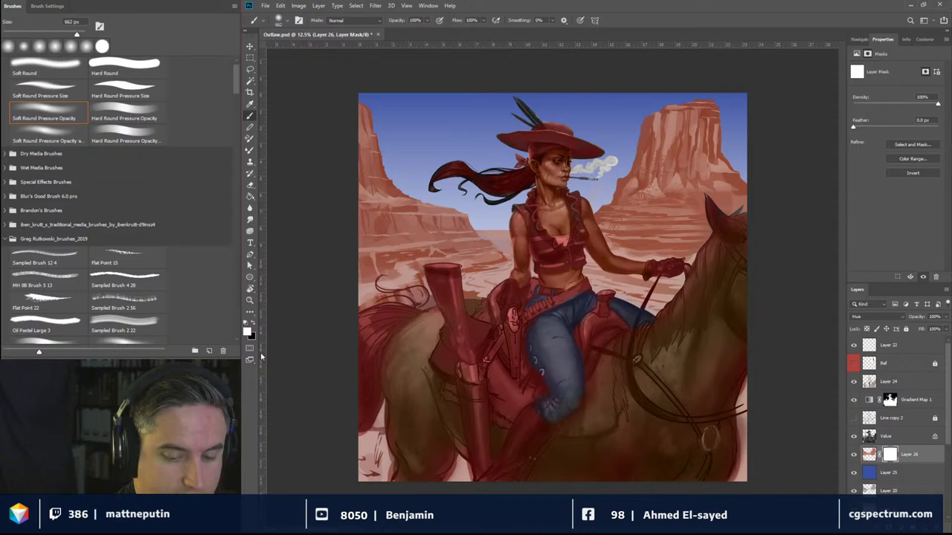
Step: Set the foreground to black (000000), enlarge the brush to 966 px and lower opacity to 48%
left_click(249, 332)
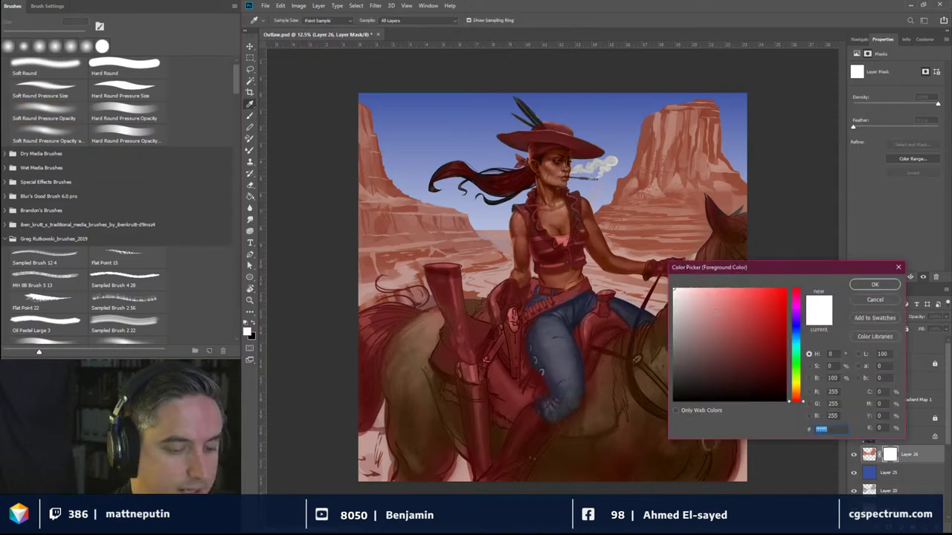
type("000000")
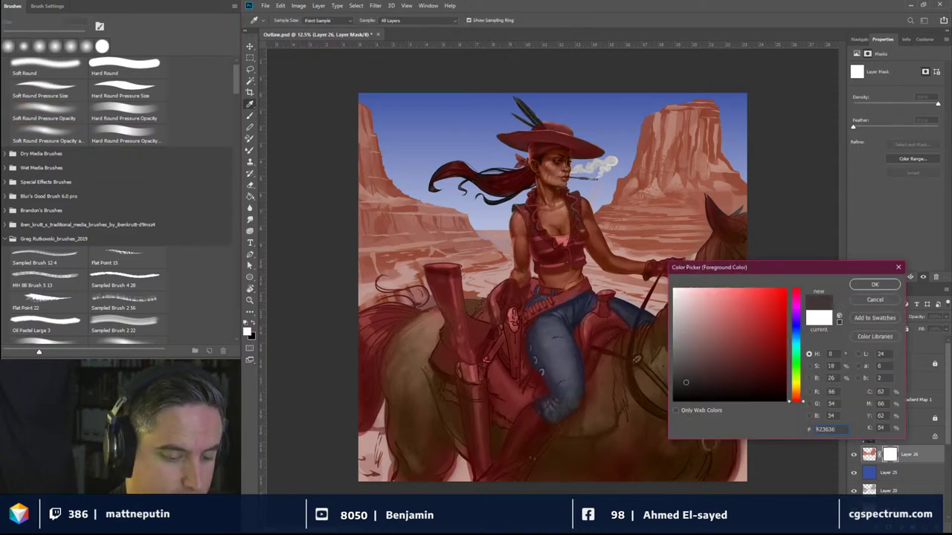
key("Return")
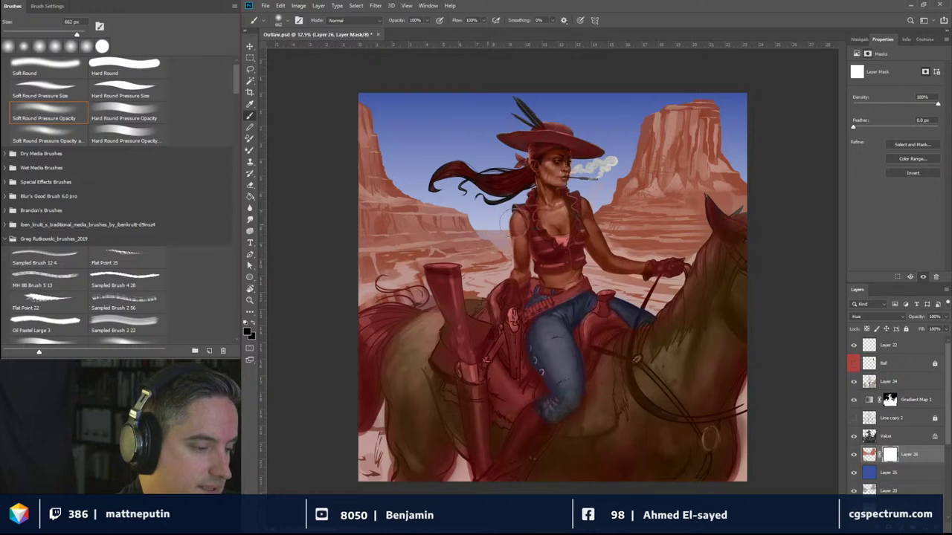
key("bracketright")
key("bracketright")
key("bracketright")
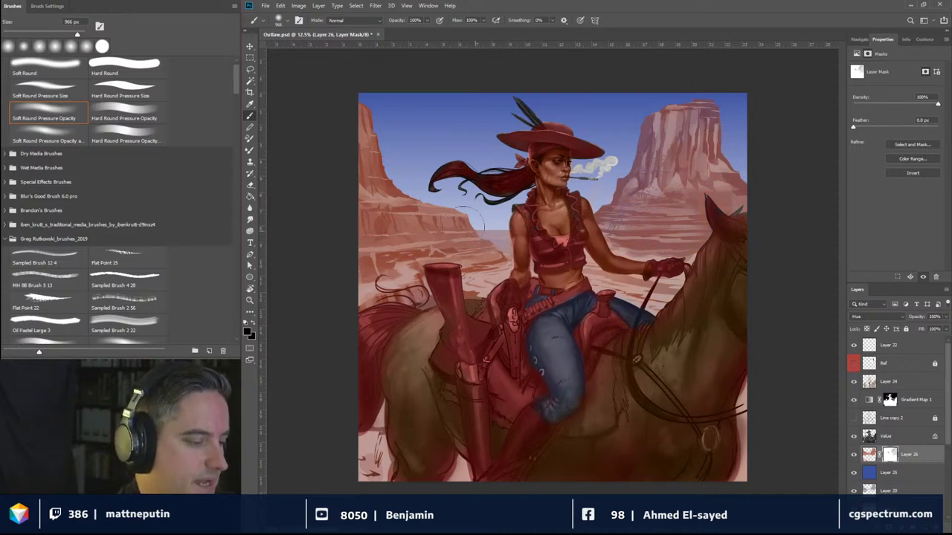
left_click_drag(428, 22, 406, 33)
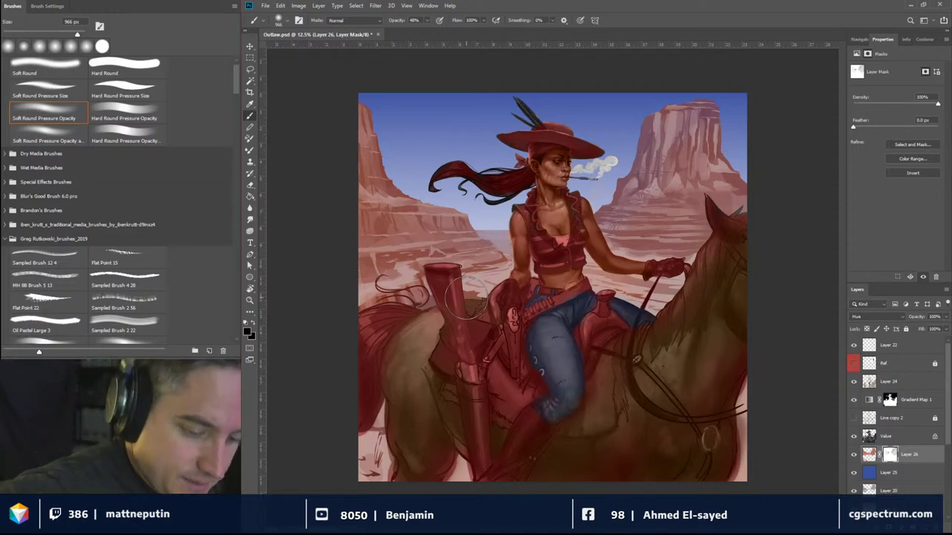
Step: Toggle the Ref photo and Layer 24 tint for comparison, then make Layer 24 active
left_click(853, 363)
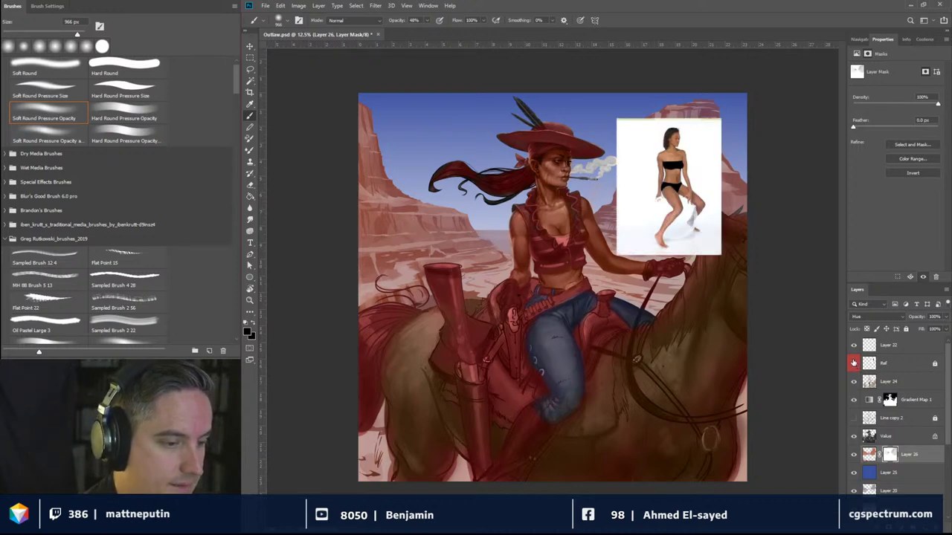
left_click(853, 363)
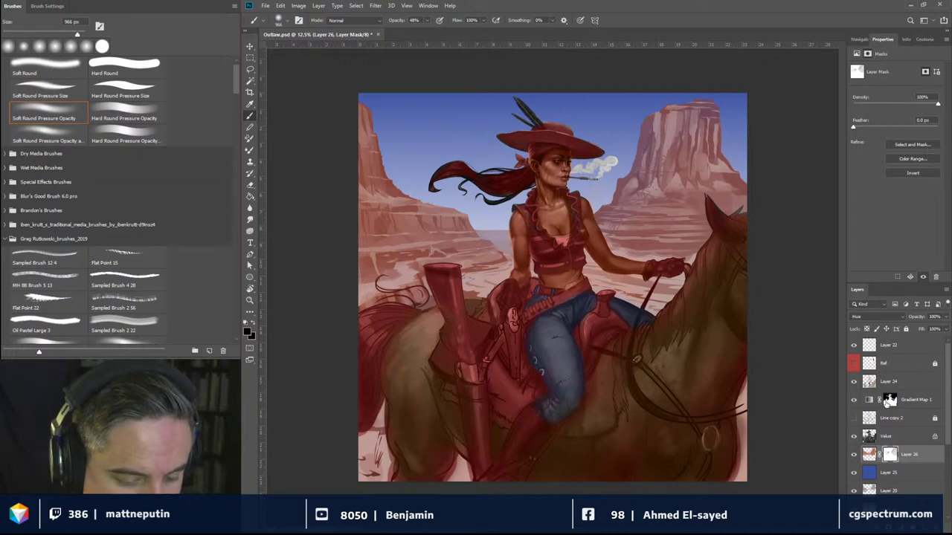
left_click(854, 382)
left_click(853, 382)
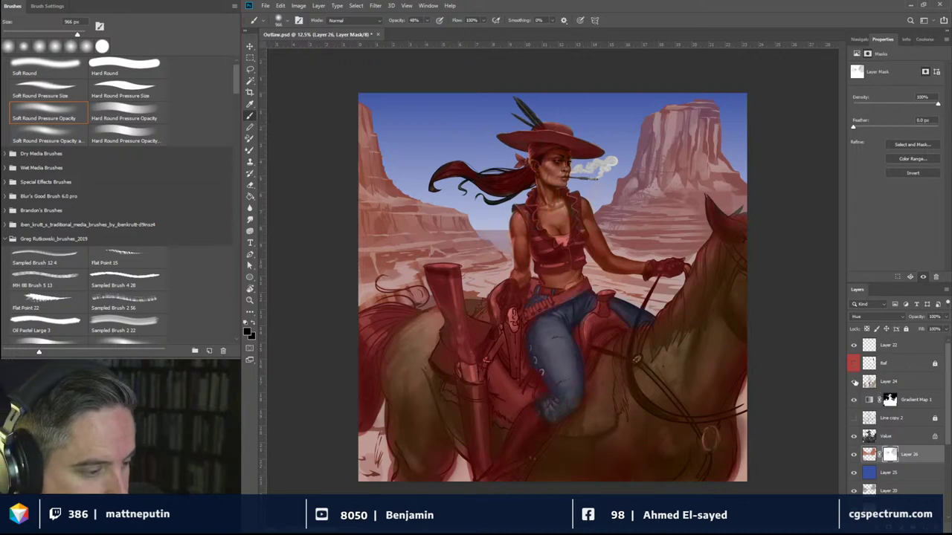
left_click(889, 382)
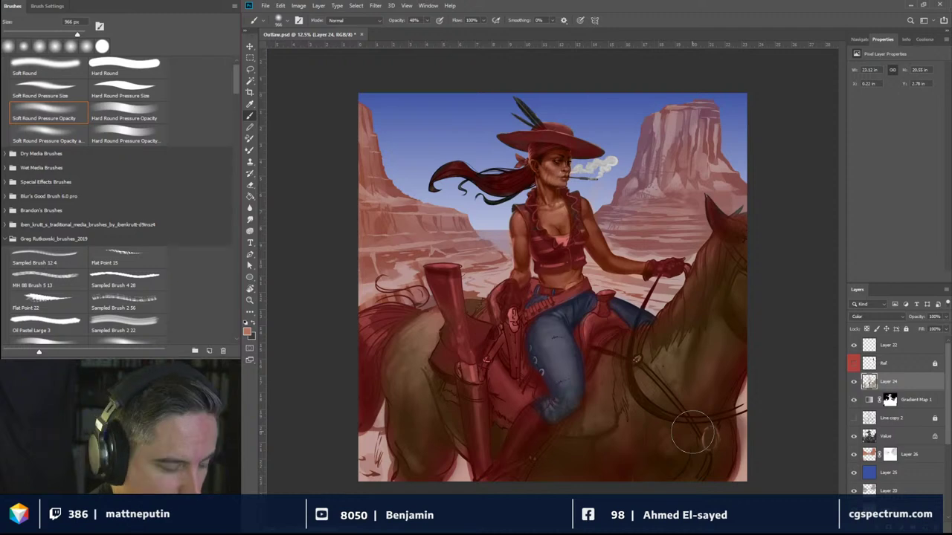
Step: Choose dark grey-brown #463c39 as the foreground and shrink the brush to 150 px
key("alt+shift+c")
left_click_drag(741, 372, 691, 371)
left_click(875, 284)
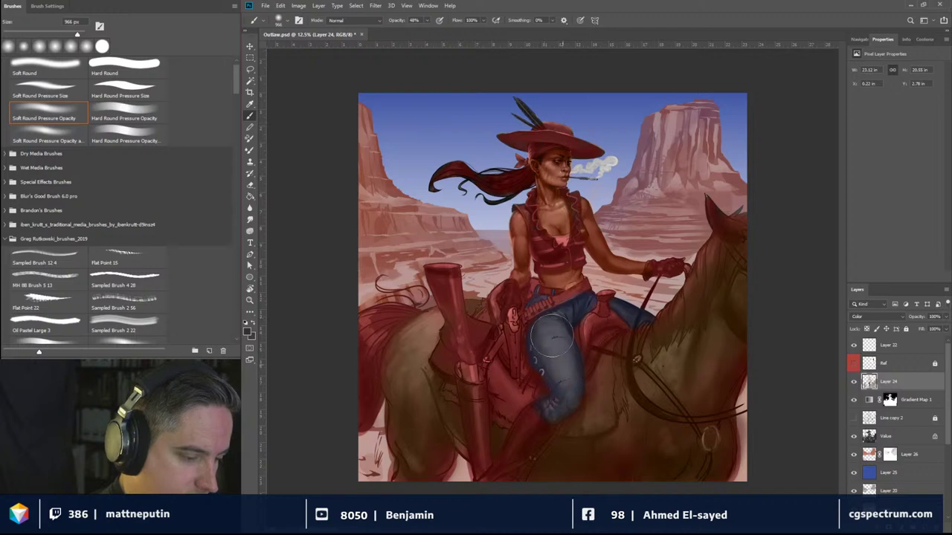
right_click(558, 312, "alt")
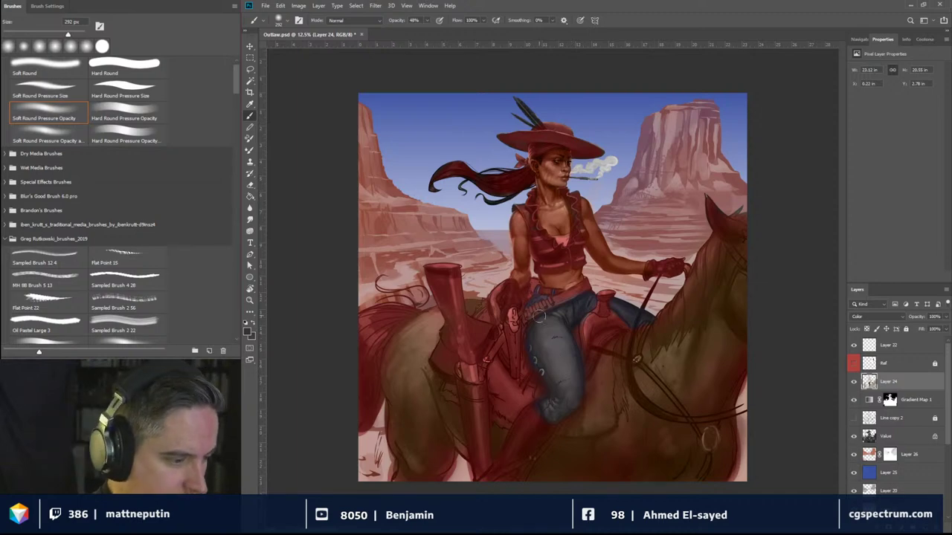
right_click(527, 206, "alt")
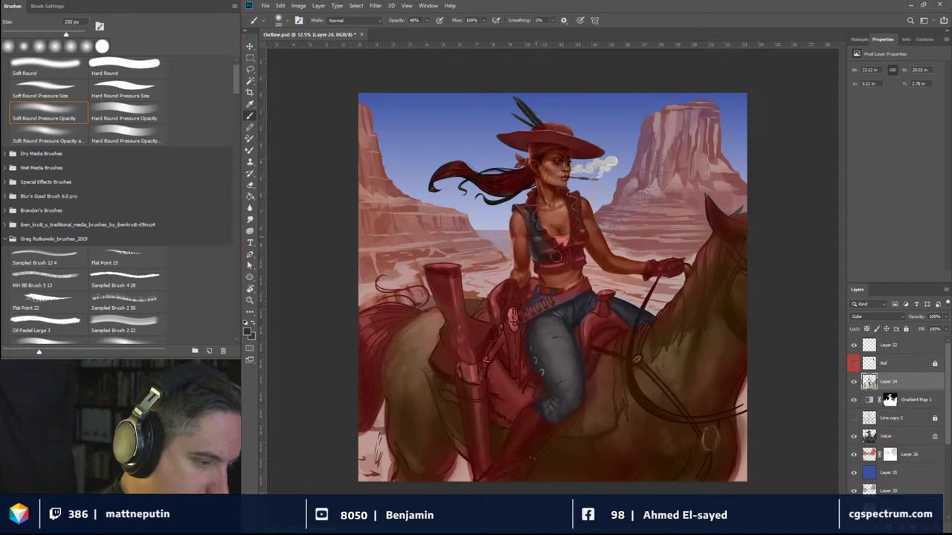
right_click(541, 236, "alt")
right_click(548, 247, "alt")
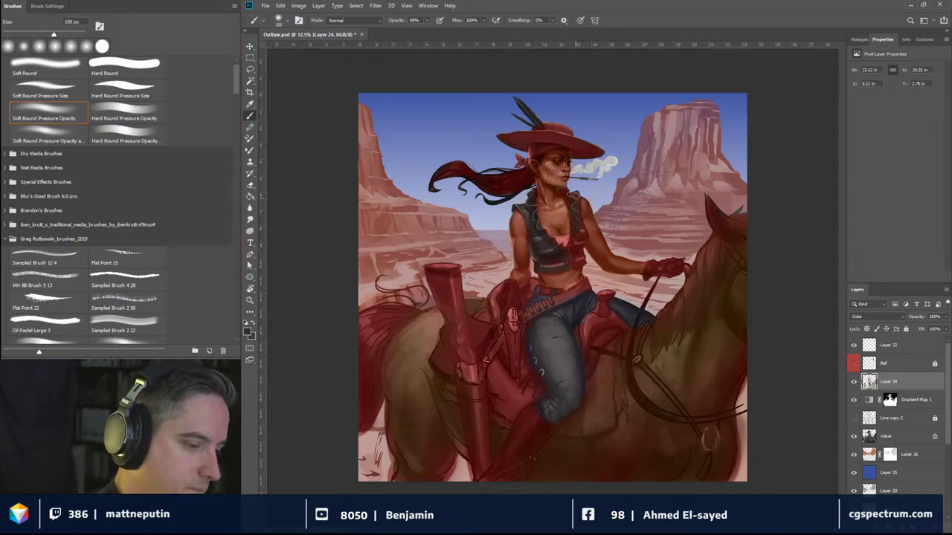
Step: Paint dark grey over the gloves and pistol hand on Layer 24 with 100–300 px brushes
key("bracketright")
key("bracketright")
key("bracketright")
key("bracketright")
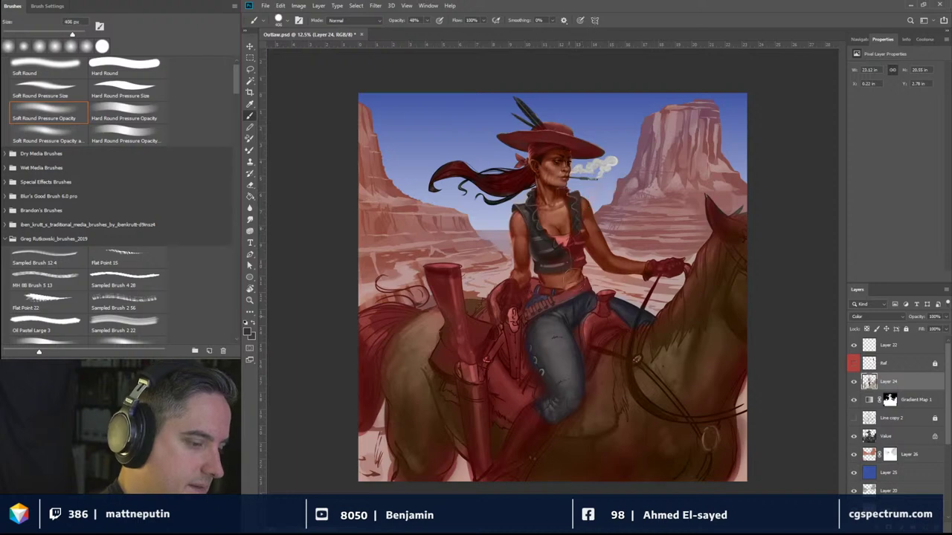
key("bracketleft")
key("bracketleft")
key("bracketleft")
key("bracketleft")
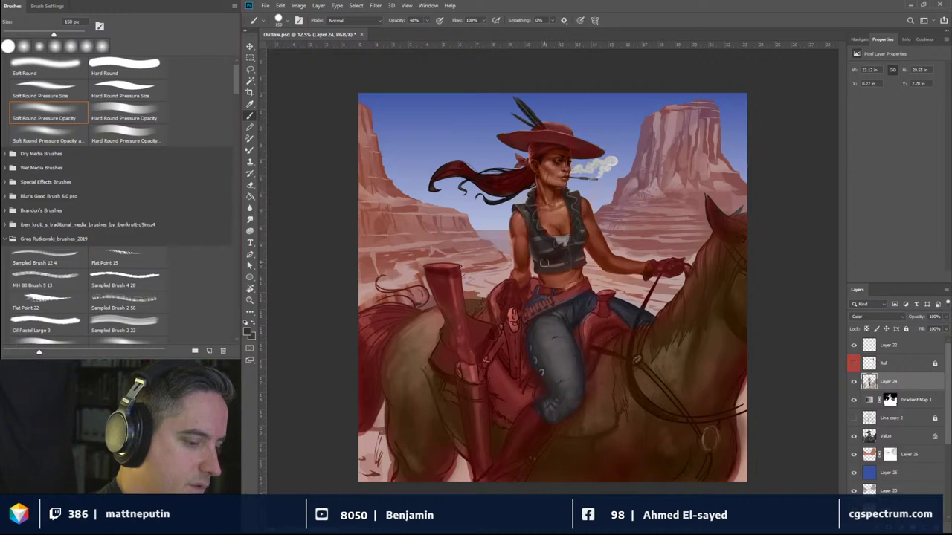
key("bracketleft")
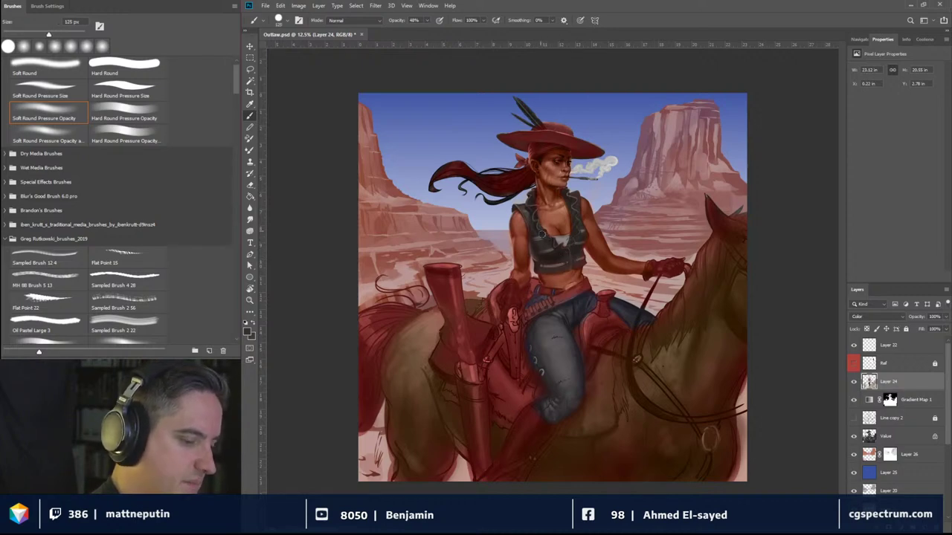
key("bracketleft")
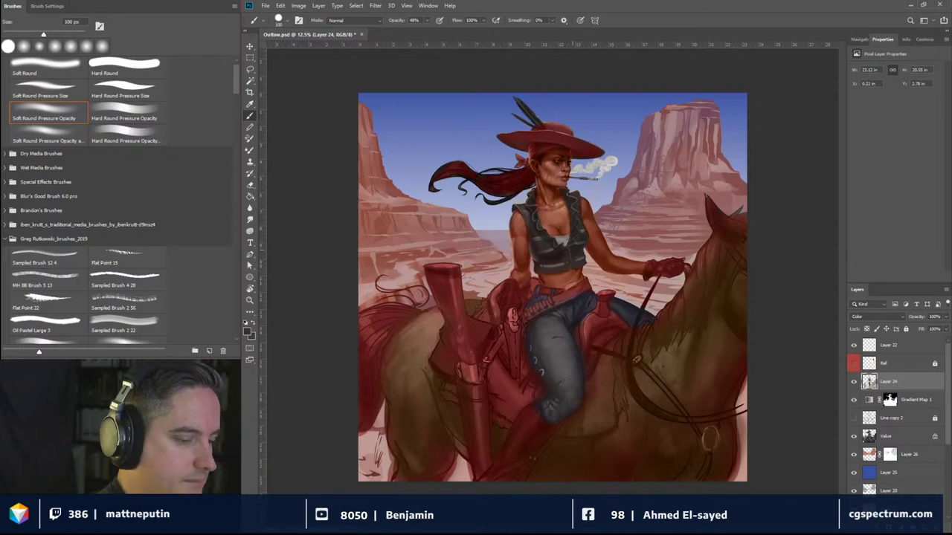
key("bracketright")
key("bracketright")
key("bracketright")
key("bracketright")
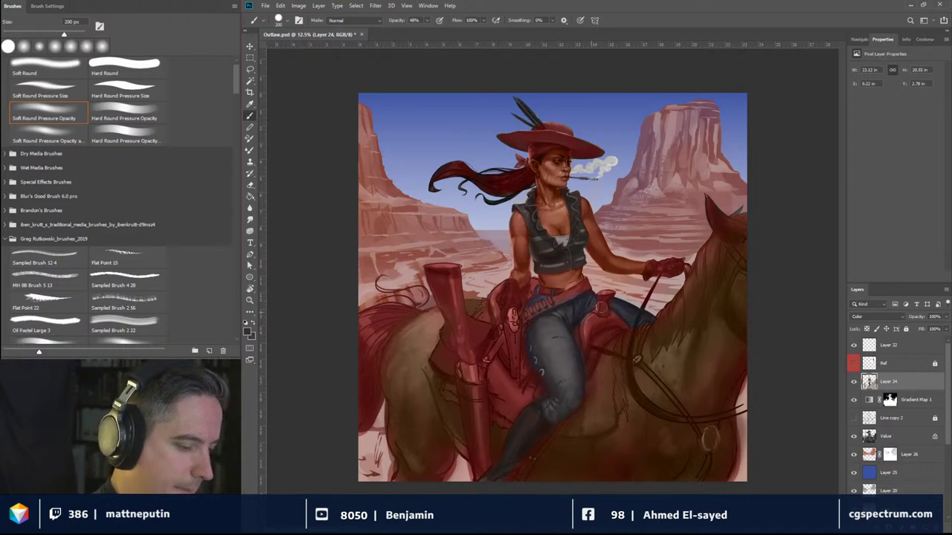
right_click(554, 296, "alt")
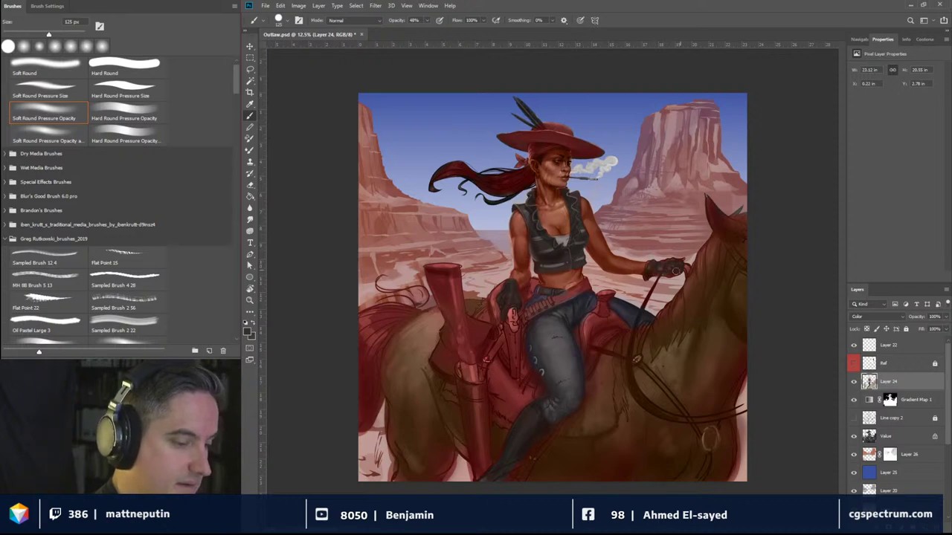
Step: Paint dark grey over the hat's crown and brim on Layer 24 with a 250 px brush
mouse_move(556, 142)
left_mouse_down()
mouse_move(559, 102)
mouse_move(542, 125)
mouse_move(565, 119)
mouse_move(558, 131)
mouse_move(542, 128)
mouse_move(592, 149)
left_mouse_up()
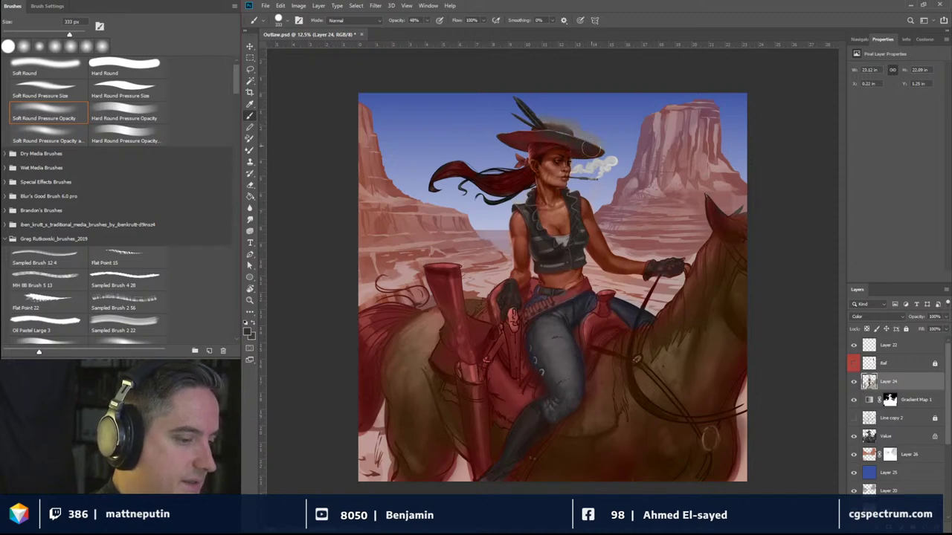
mouse_move(519, 138)
left_mouse_down()
mouse_move(538, 131)
mouse_move(518, 142)
left_mouse_up()
key("bracketleft")
key("bracketleft")
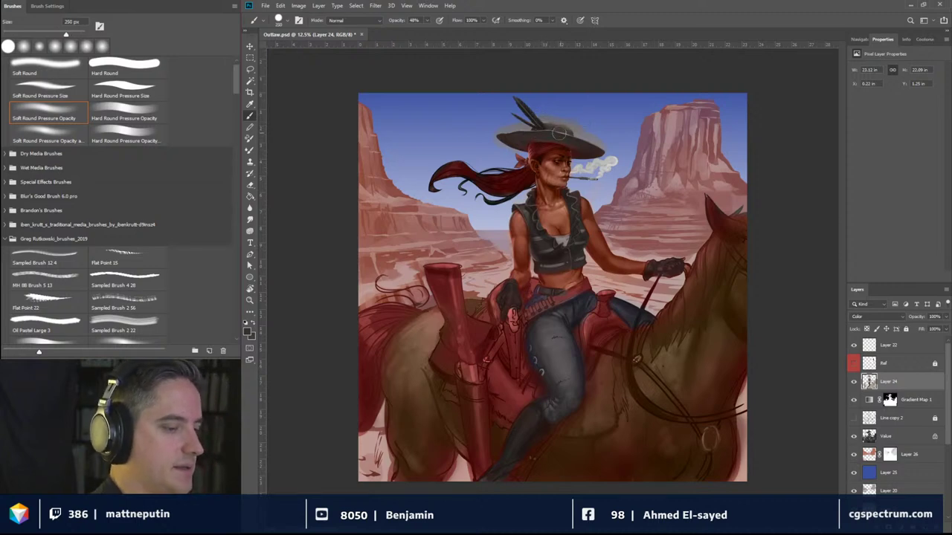
left_click_drag(519, 110, 531, 123)
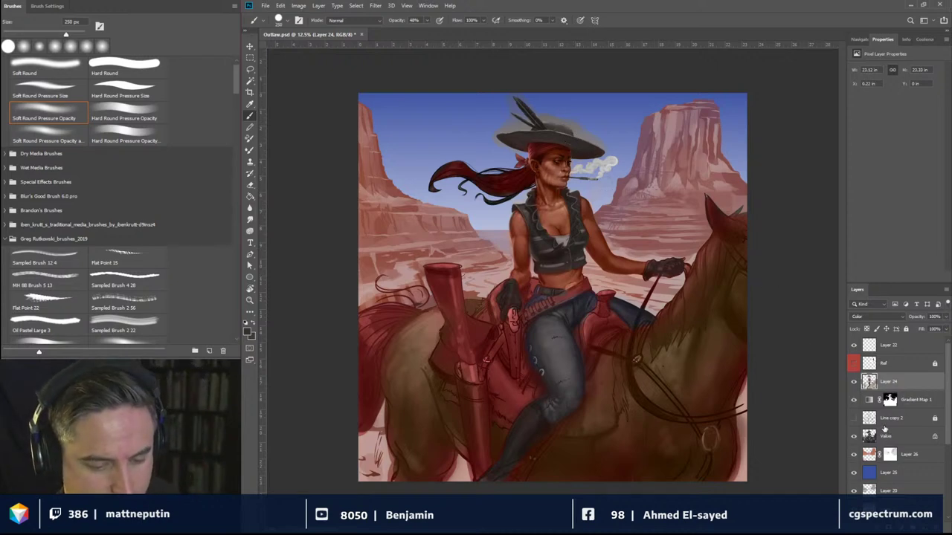
left_click(885, 437)
left_click(853, 438)
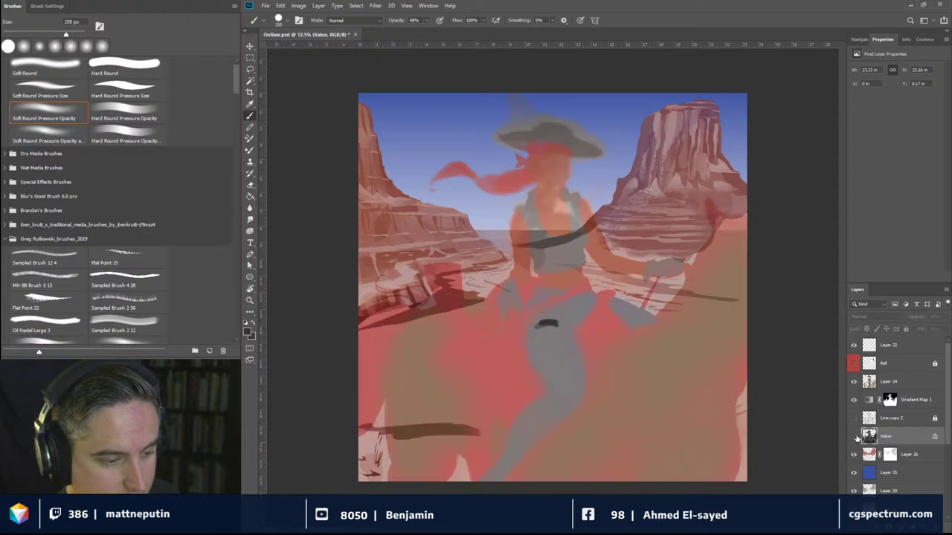
left_click(853, 438)
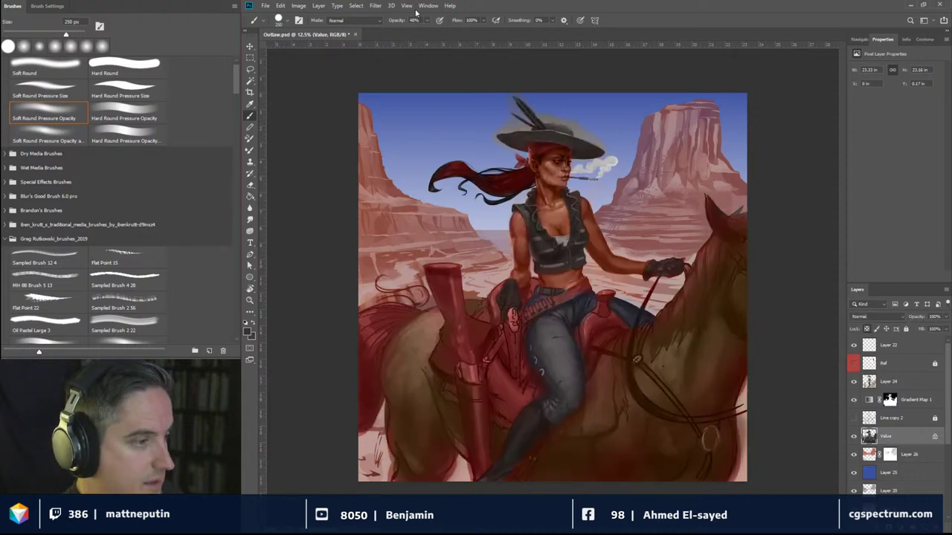
left_click(357, 7)
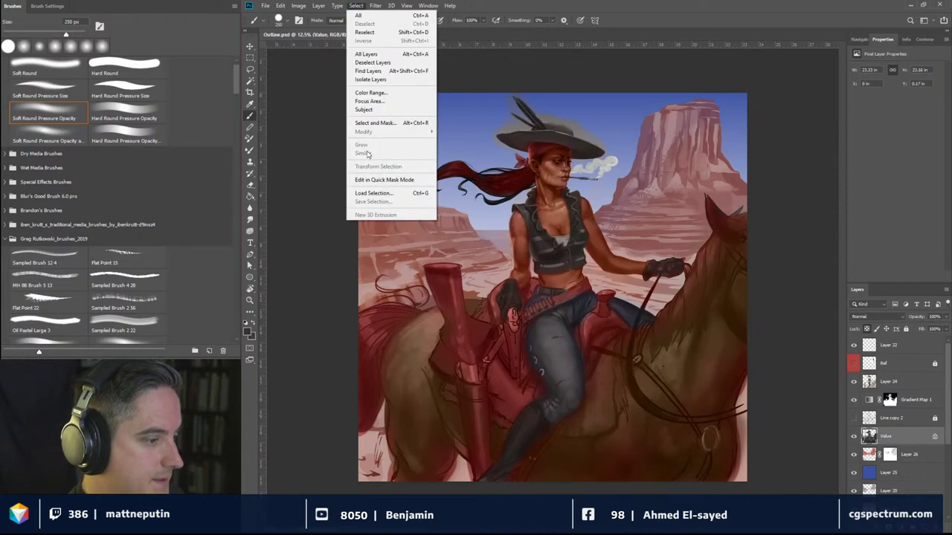
left_click(372, 193)
left_click(766, 128)
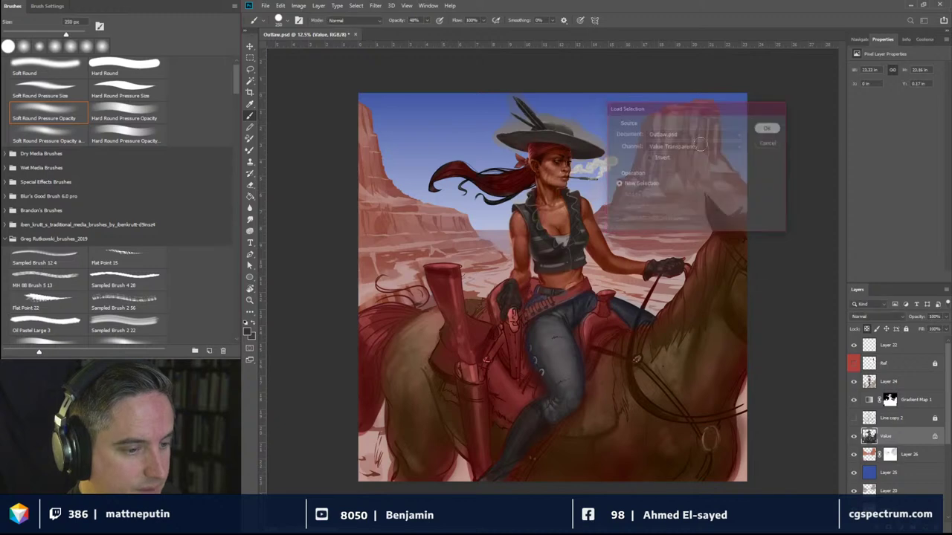
key("ctrl+shift+i")
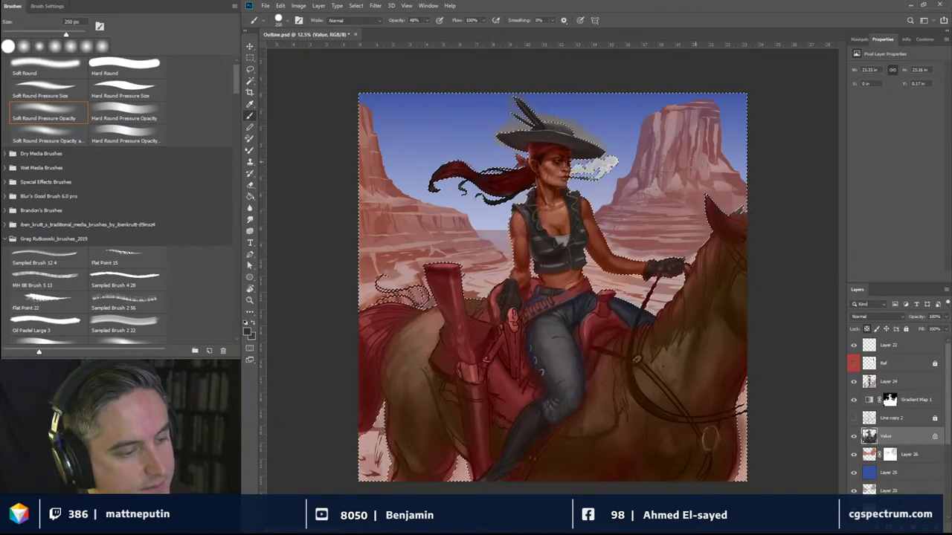
left_click(897, 382)
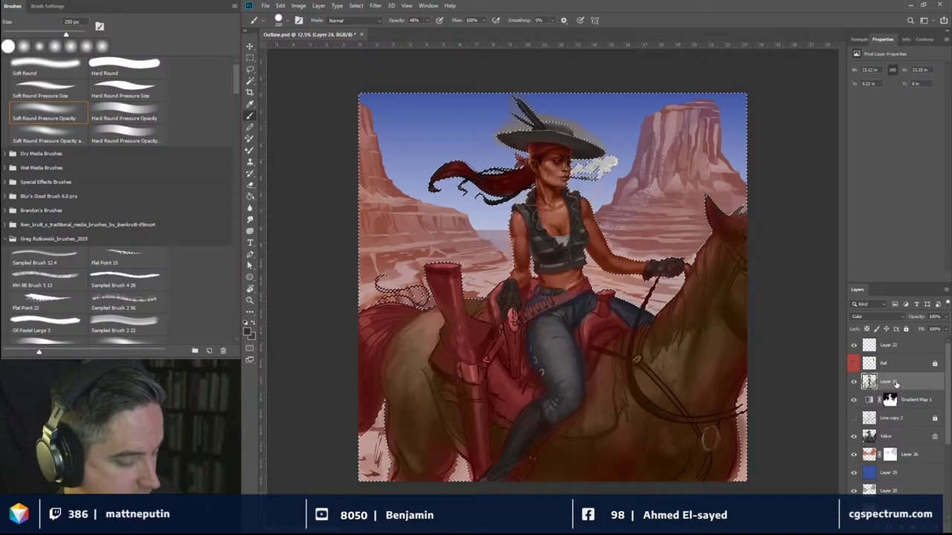
key("ctrl+d")
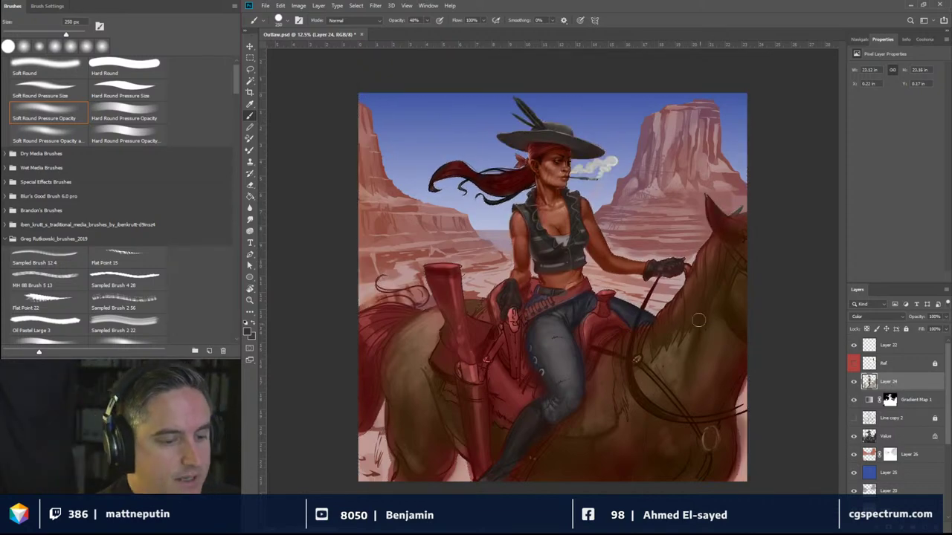
left_click(854, 381)
left_click(854, 400)
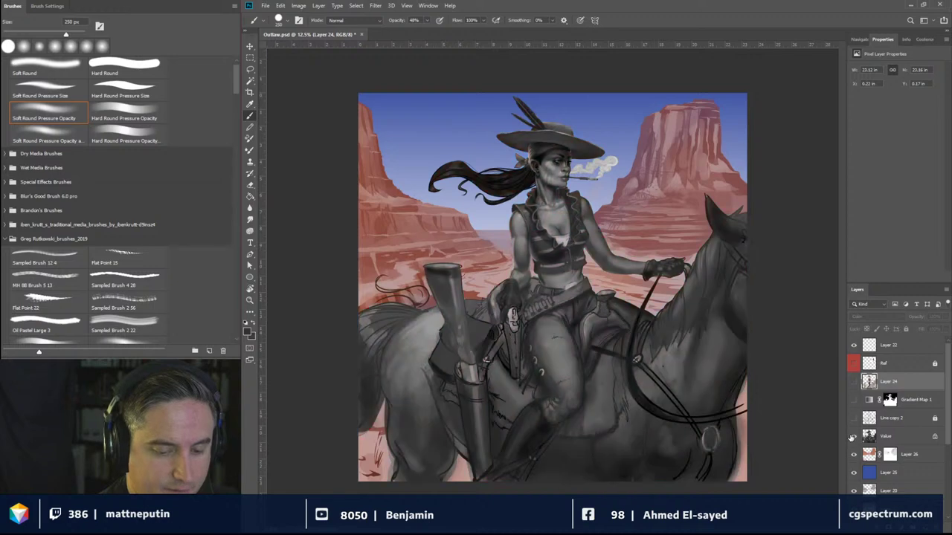
left_click(852, 438)
left_click(852, 438)
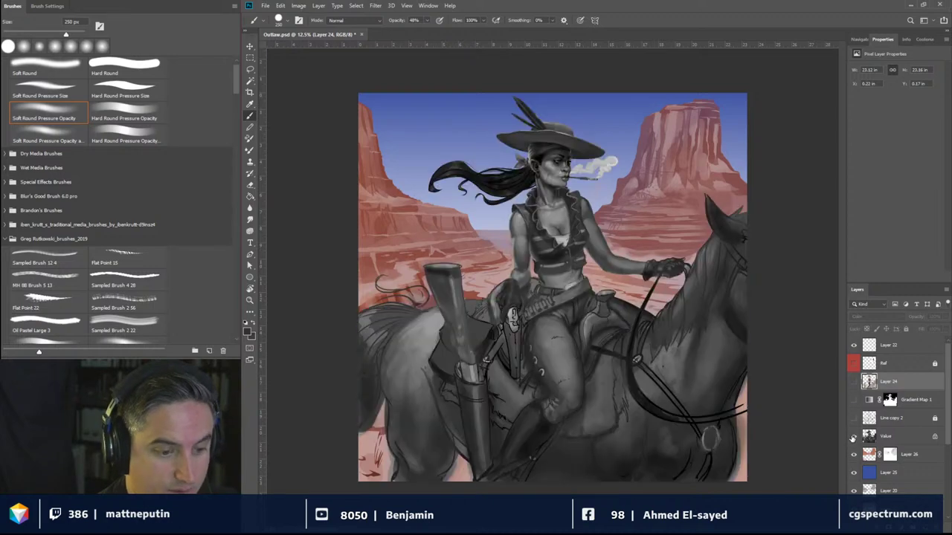
left_click(854, 399)
left_click(853, 380)
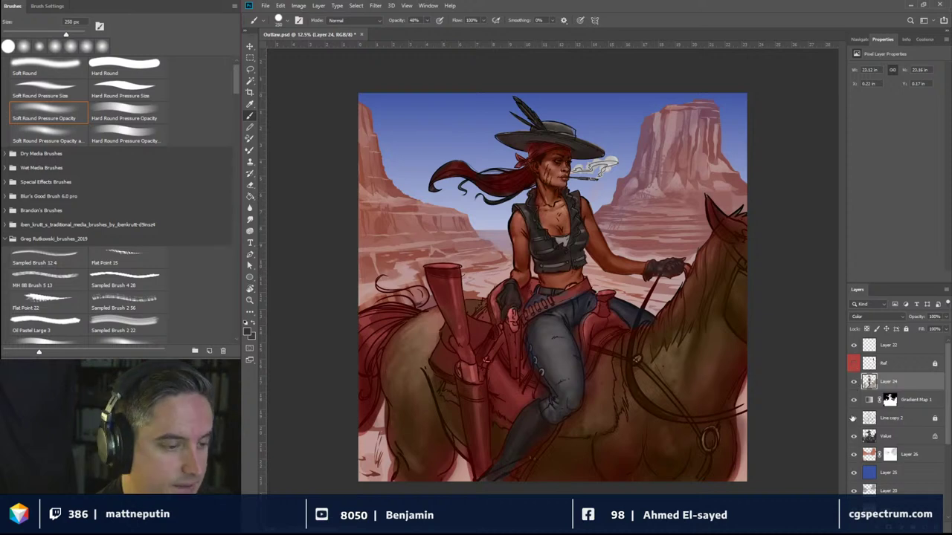
left_click(854, 418)
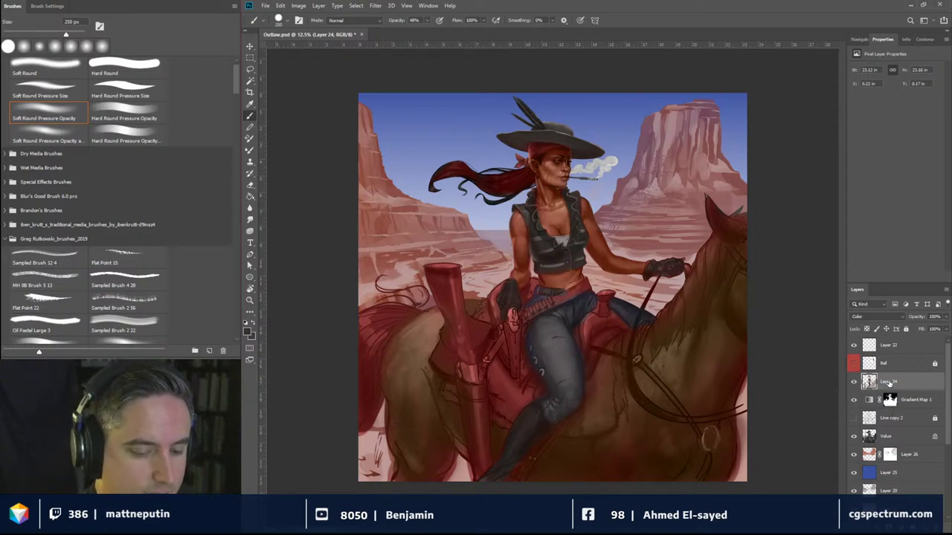
Step: Paint brown over the horse's mane and hindquarters and dark grey over the holster with 100–314 px brushes
key("]")
key("]")
key("]")
key("]")
key("]")
key("]")
mouse_move(389, 334)
left_mouse_down()
mouse_move(362, 379)
mouse_move(362, 370)
mouse_move(355, 424)
mouse_move(379, 336)
left_mouse_up()
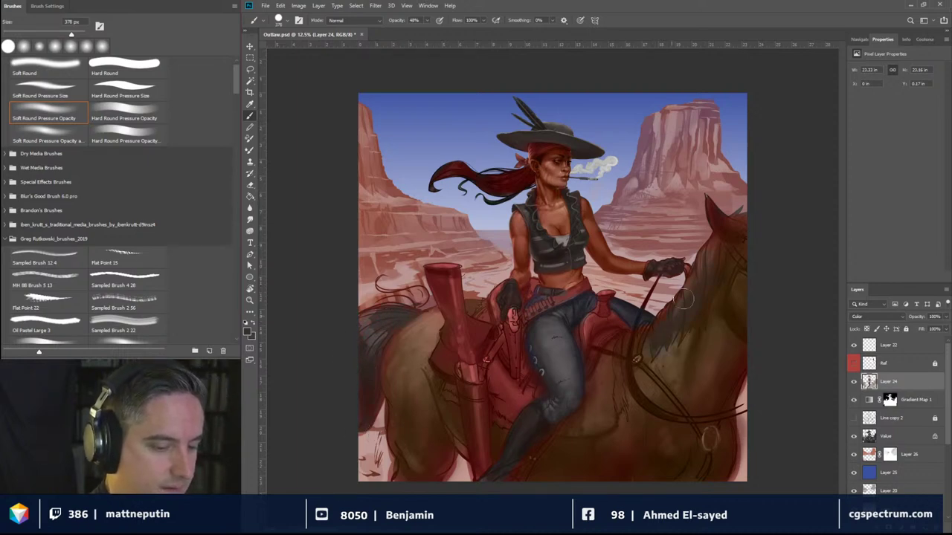
key("bracketleft")
key("bracketleft")
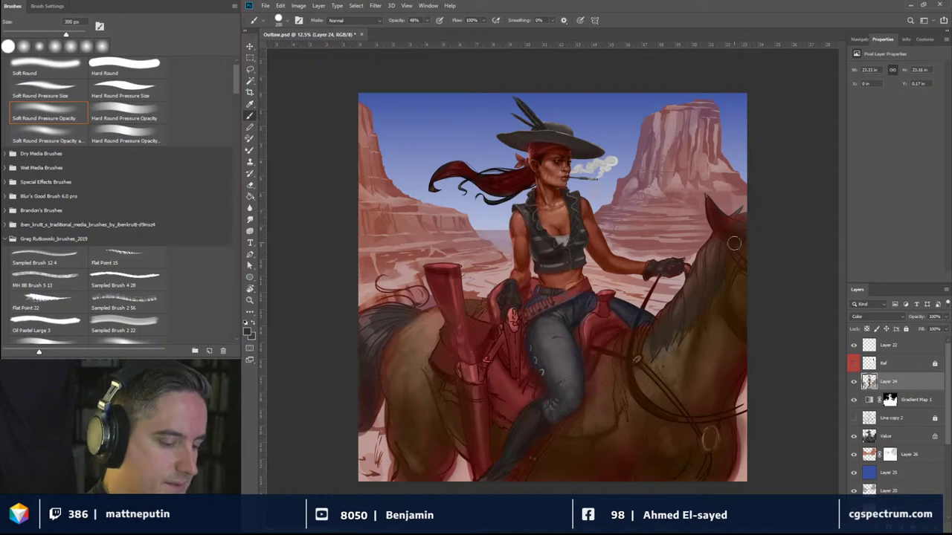
key("bracketright")
key("bracketright")
key("bracketright")
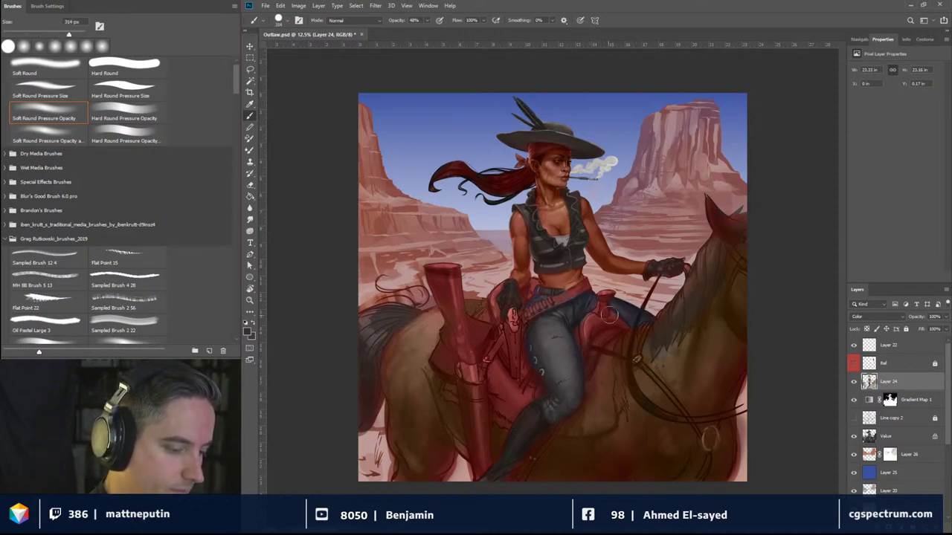
key("bracketleft")
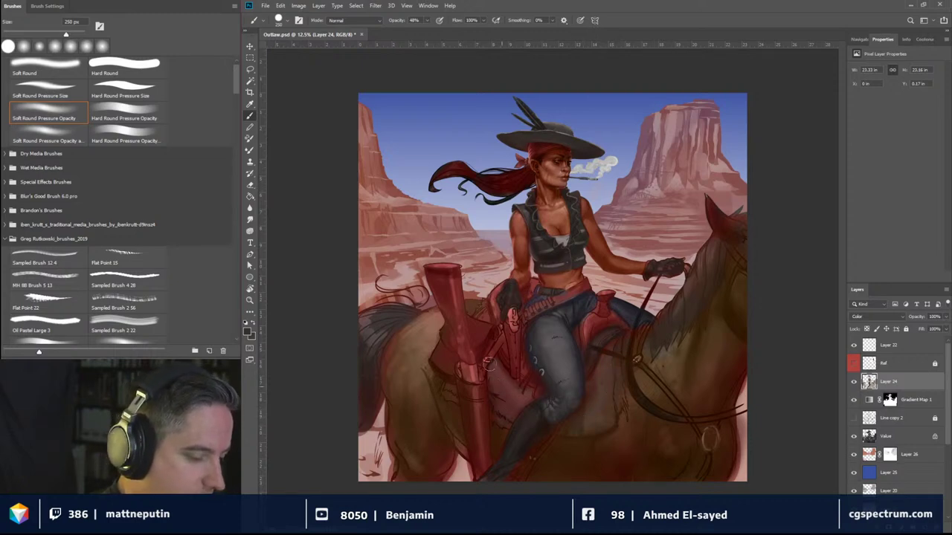
key("bracketleft")
key("bracketleft")
key("bracketleft")
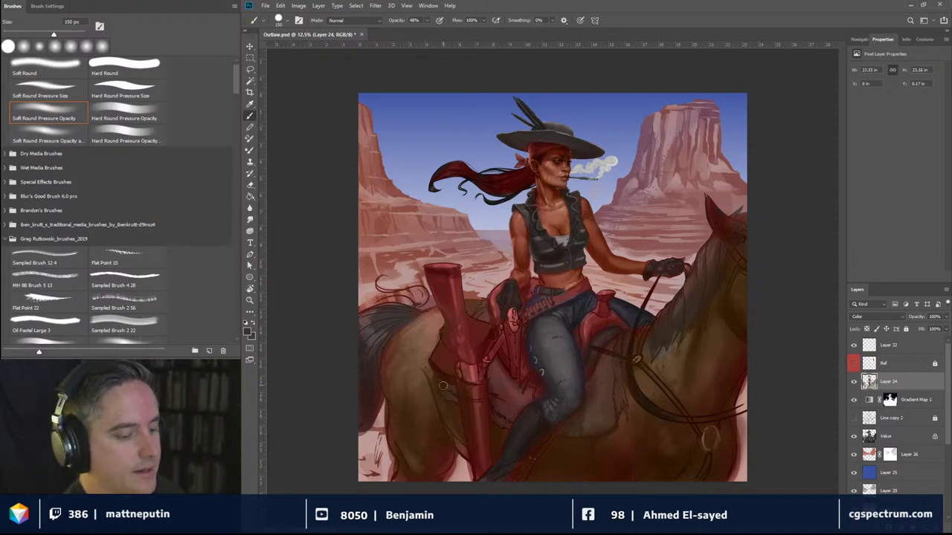
key("bracketleft")
key("bracketleft")
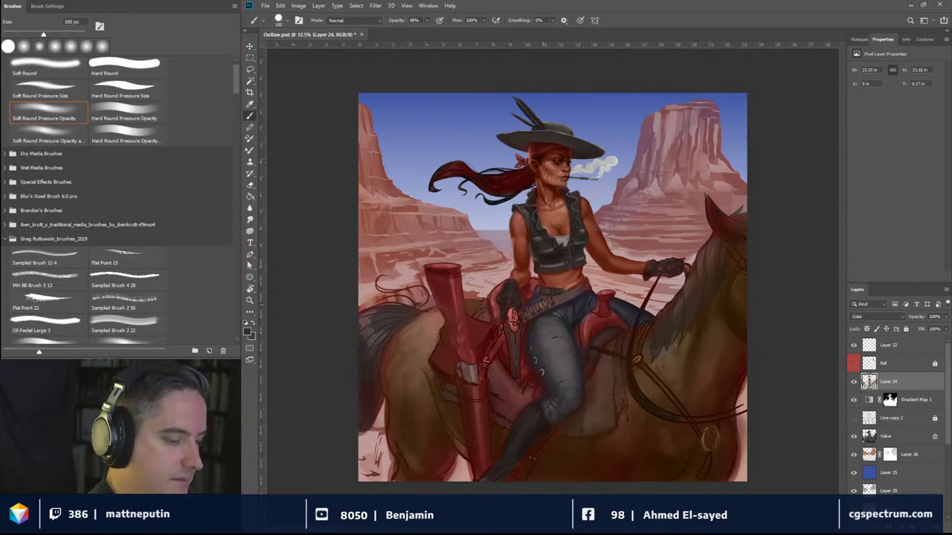
key("bracketright")
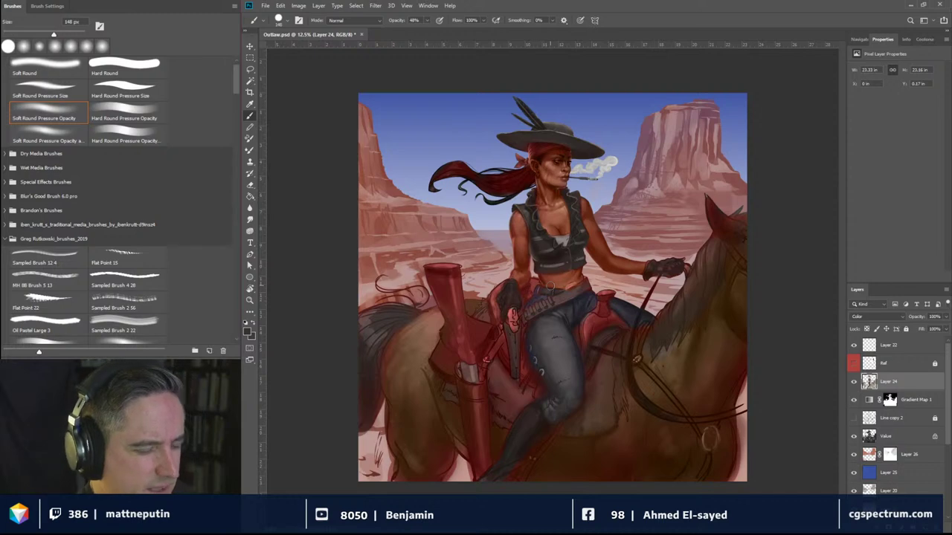